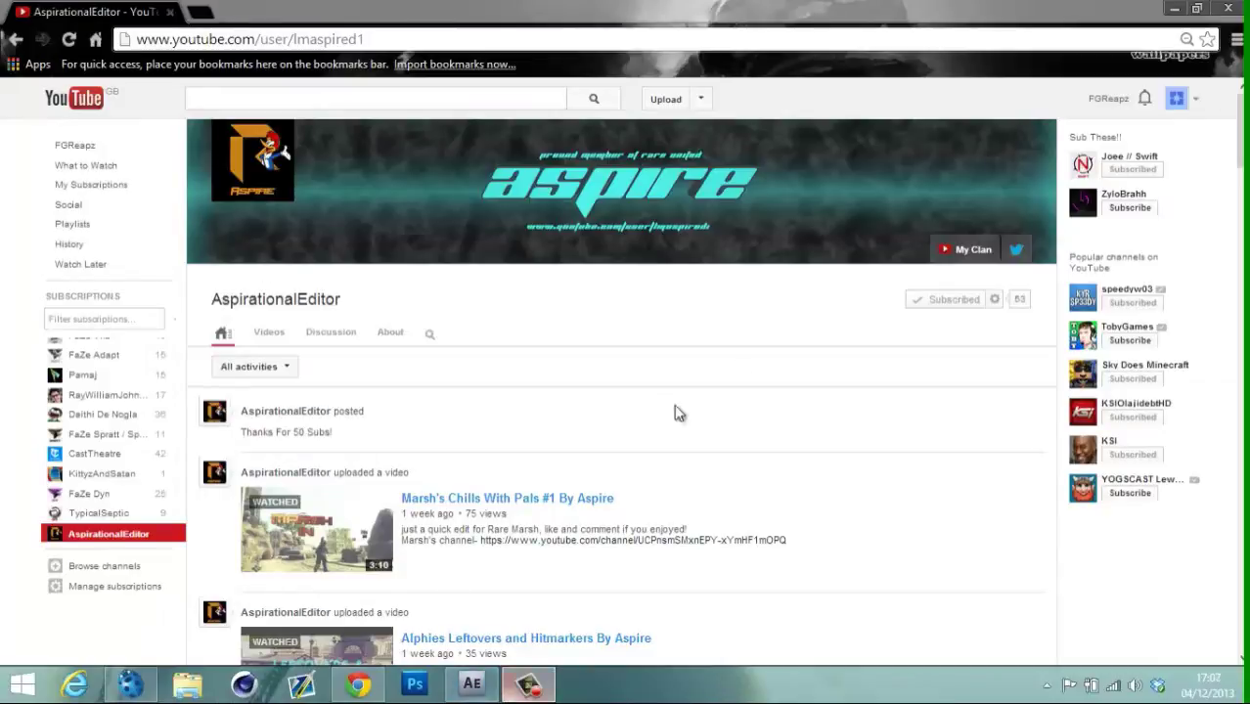
Switch to After Effects, dismiss the error message and save the project.
{"action": "left_click", "coordinate": [1175, 10]}
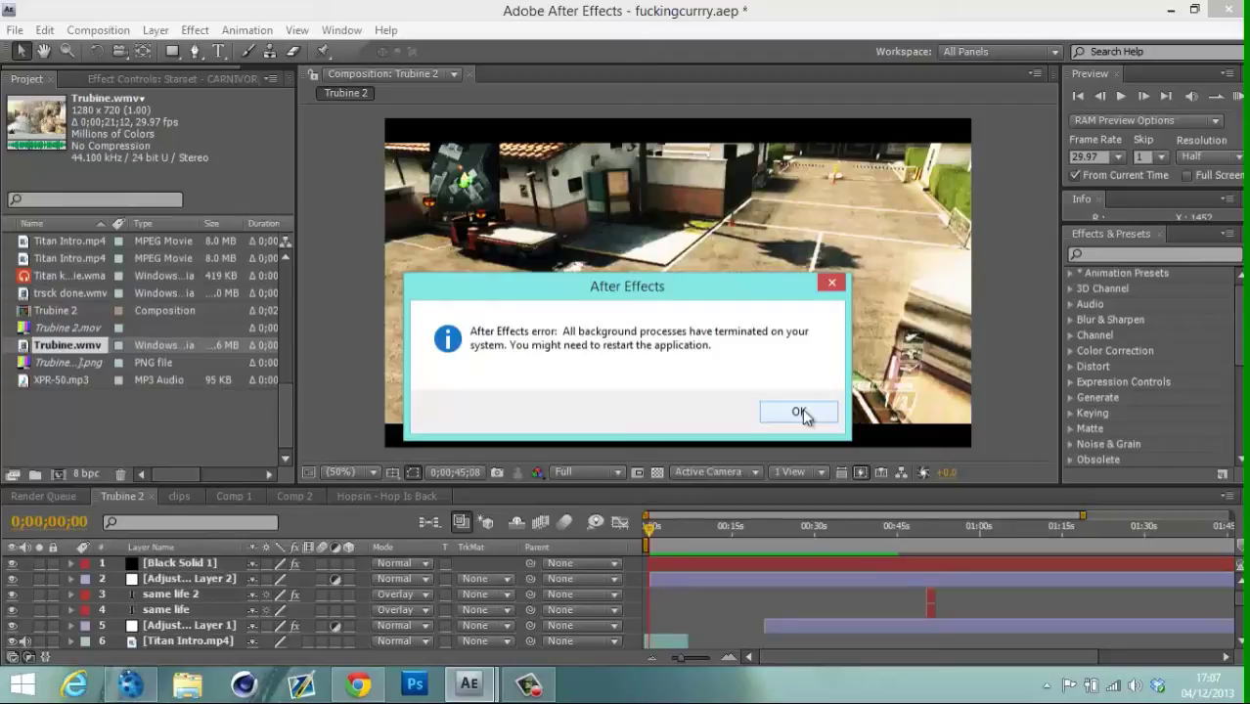
{"action": "left_click", "coordinate": [800, 413]}
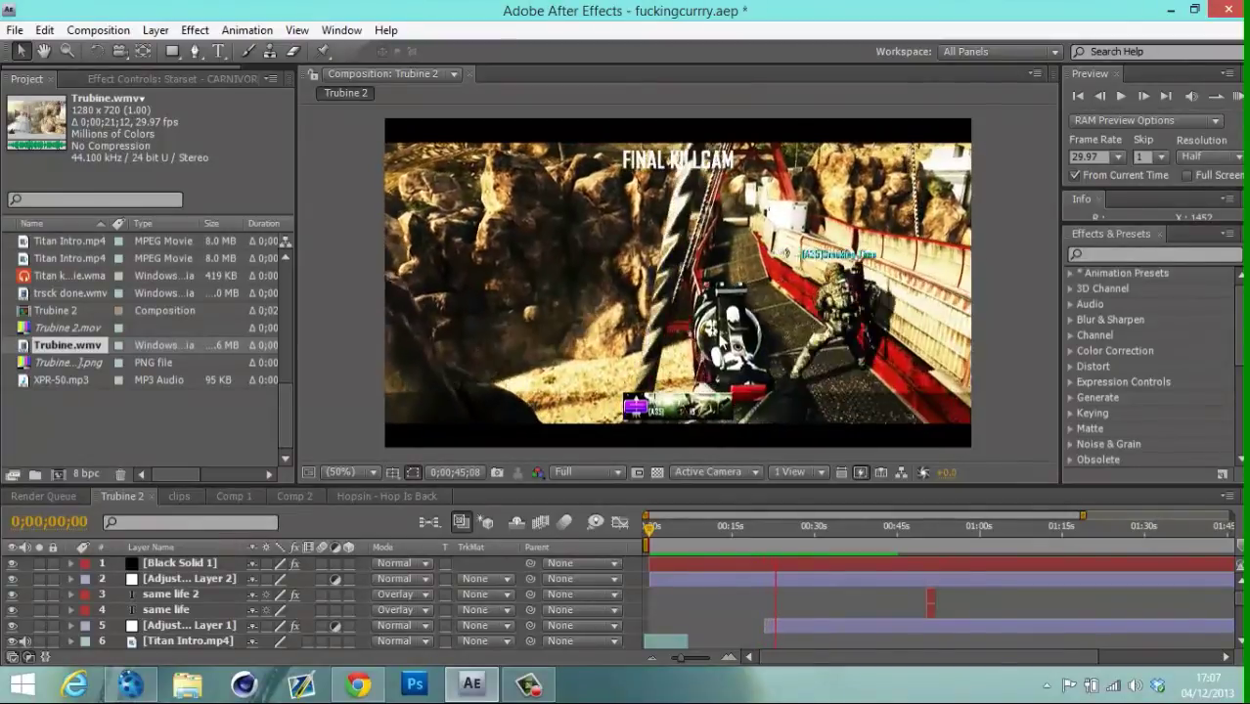
{"action": "key", "text": "ctrl+s"}
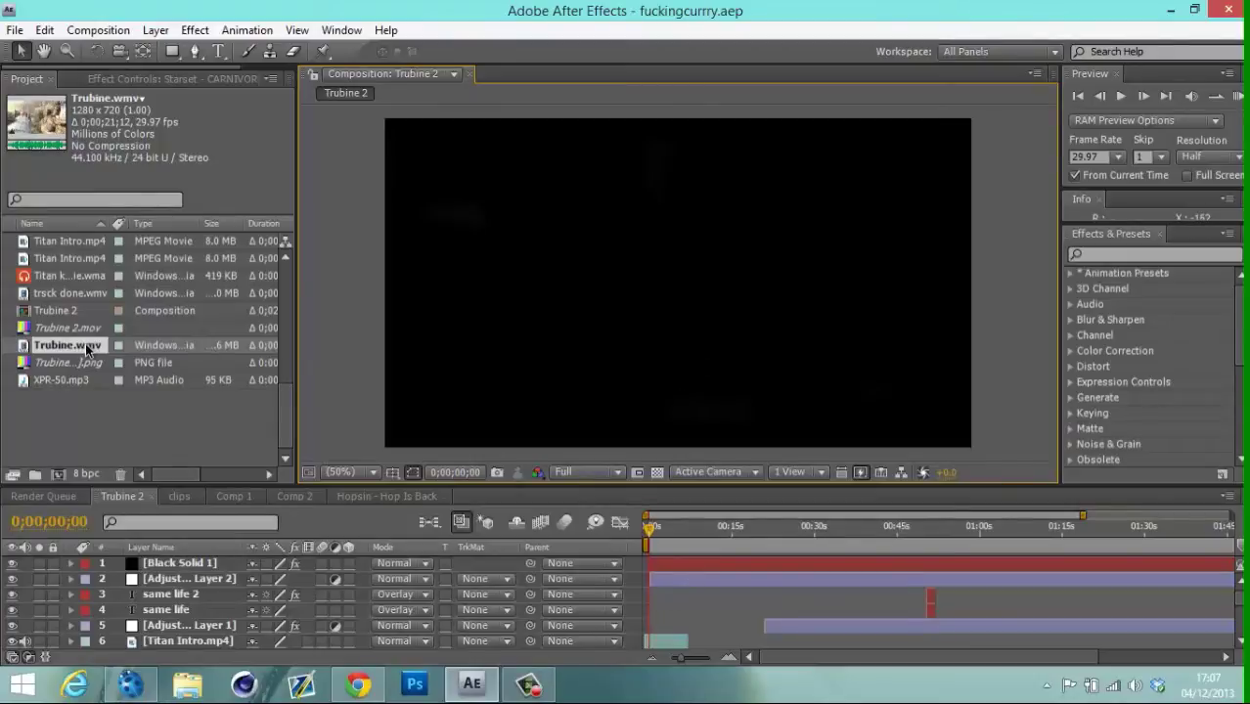
Create a new composition from the Trubine.wmv footage and add it to the render queue.
{"action": "left_click_drag", "start_coordinate": [85, 346], "coordinate": [59, 471]}
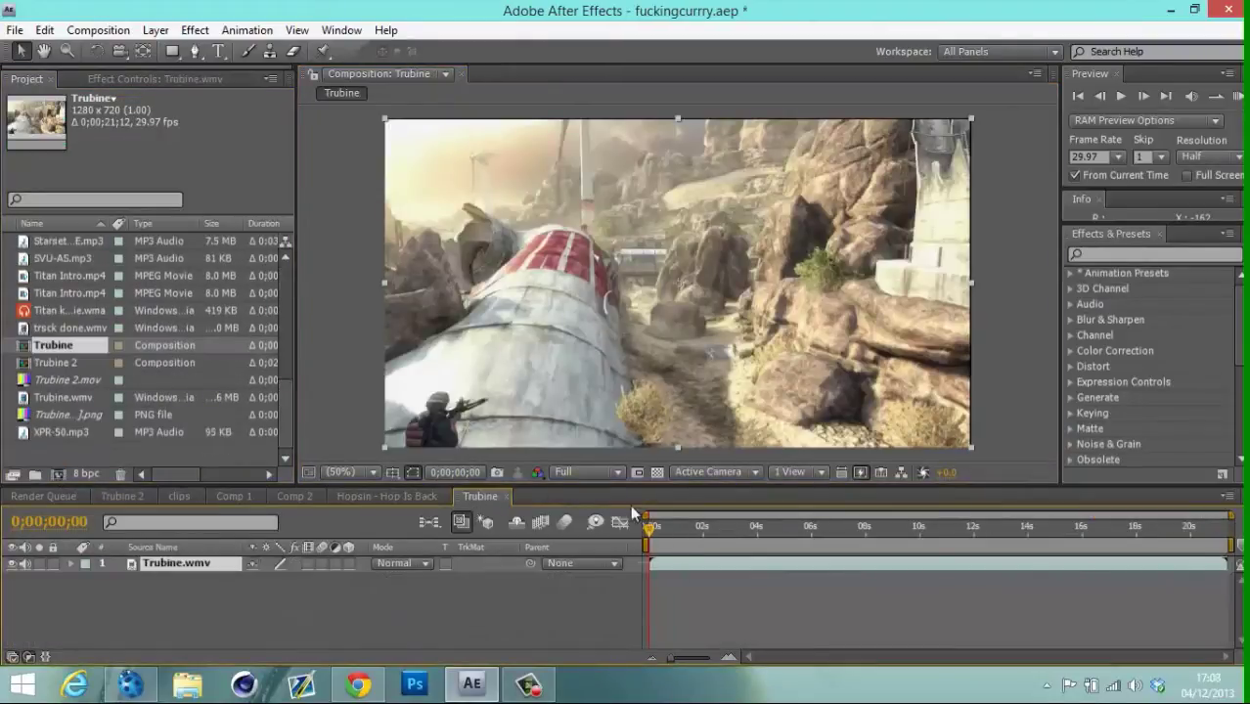
{"action": "mouse_move", "coordinate": [665, 531]}
{"action": "left_mouse_down"}
{"action": "mouse_move", "coordinate": [915, 532]}
{"action": "mouse_move", "coordinate": [1088, 494]}
{"action": "mouse_move", "coordinate": [1013, 534]}
{"action": "mouse_move", "coordinate": [647, 527]}
{"action": "left_mouse_up"}
{"action": "key", "text": "ctrl+m"}
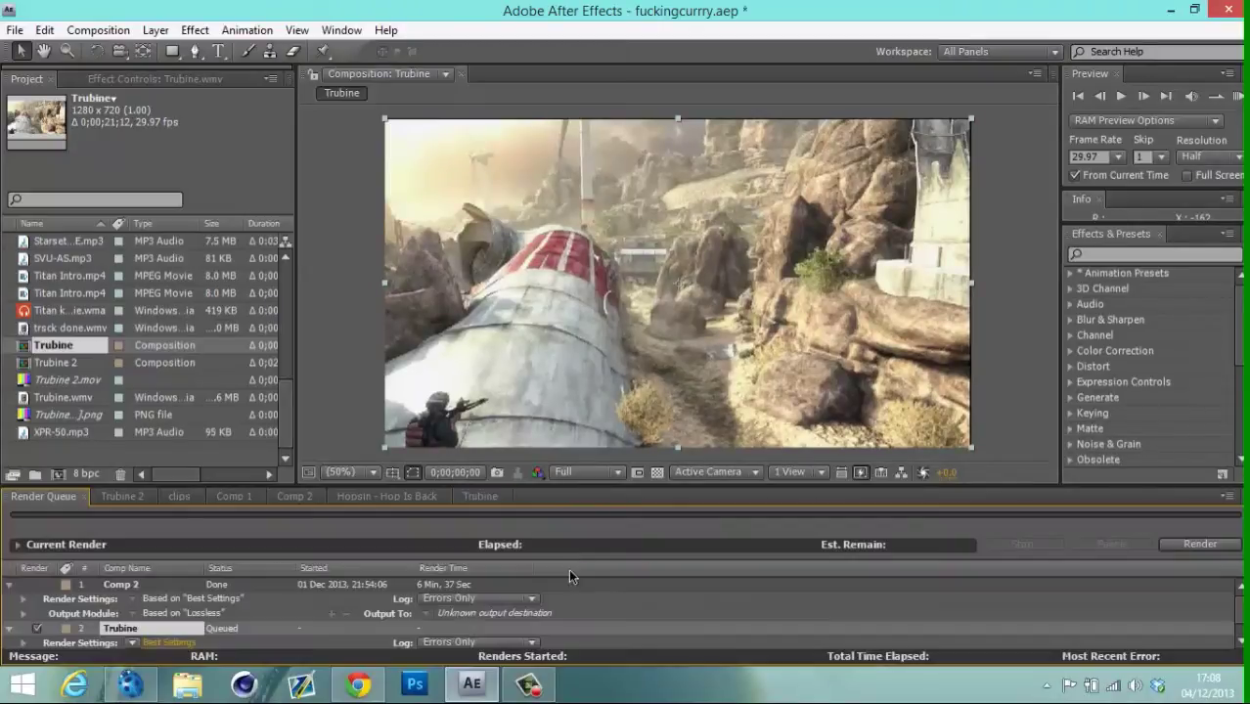
Set the output format of the queued Trubine composition to PNG Sequence.
{"action": "left_click_drag", "start_coordinate": [1240, 624], "coordinate": [1240, 639]}
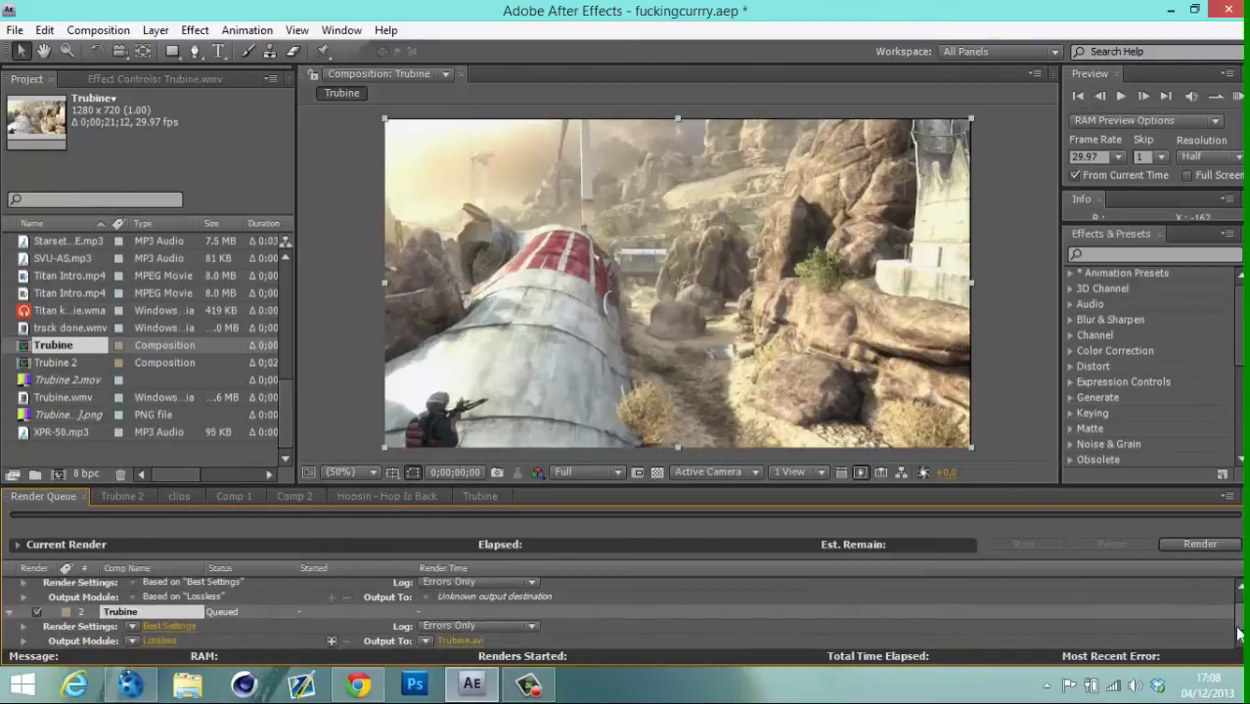
{"action": "left_click", "coordinate": [160, 640]}
{"action": "left_click", "coordinate": [651, 116]}
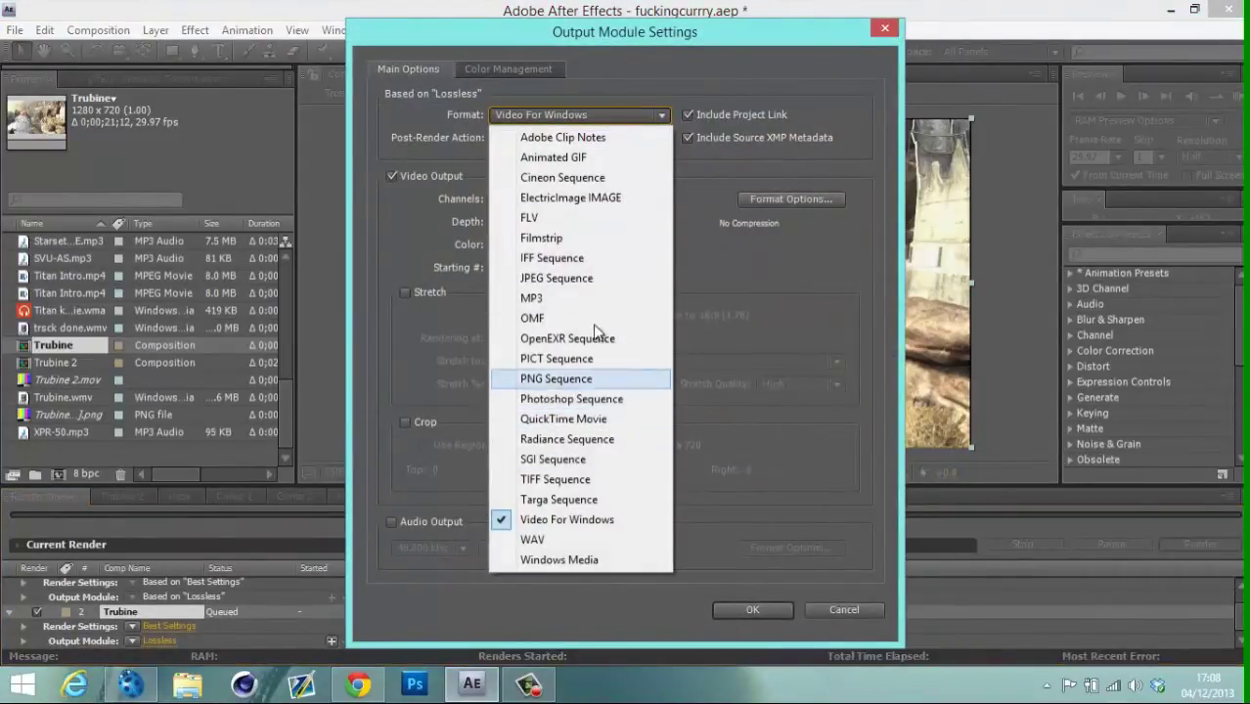
{"action": "left_click", "coordinate": [557, 379]}
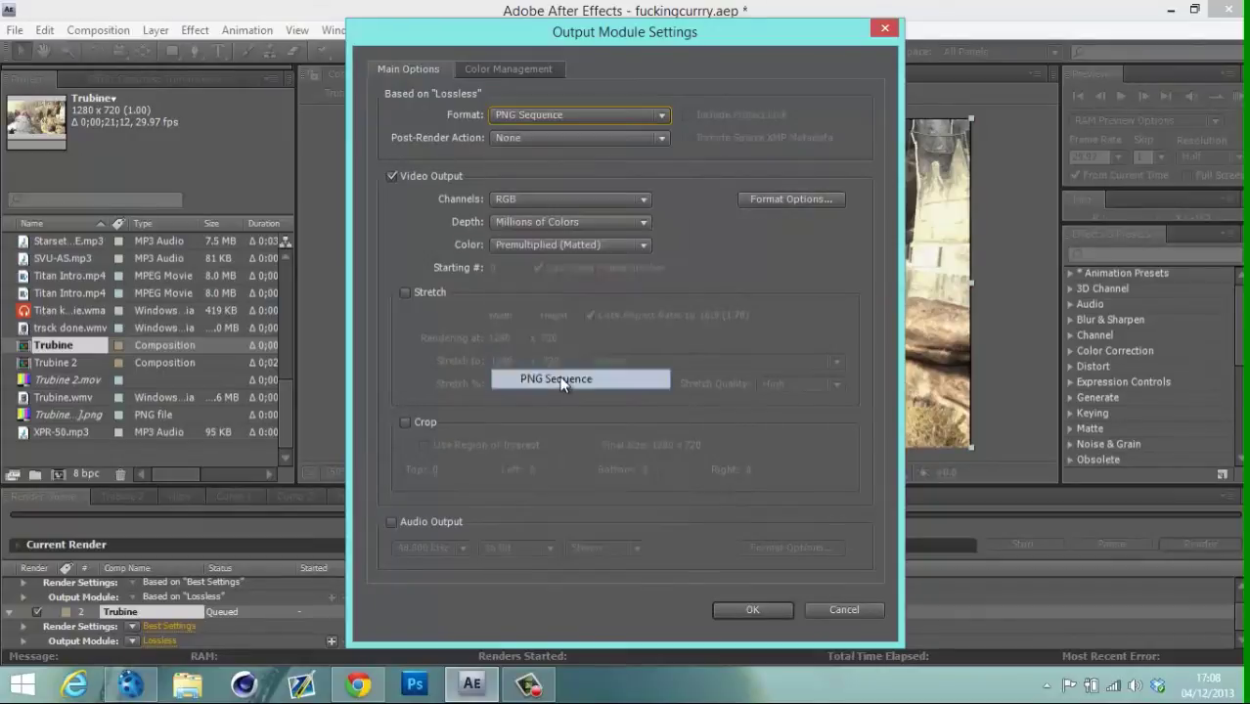
{"action": "left_click", "coordinate": [752, 610]}
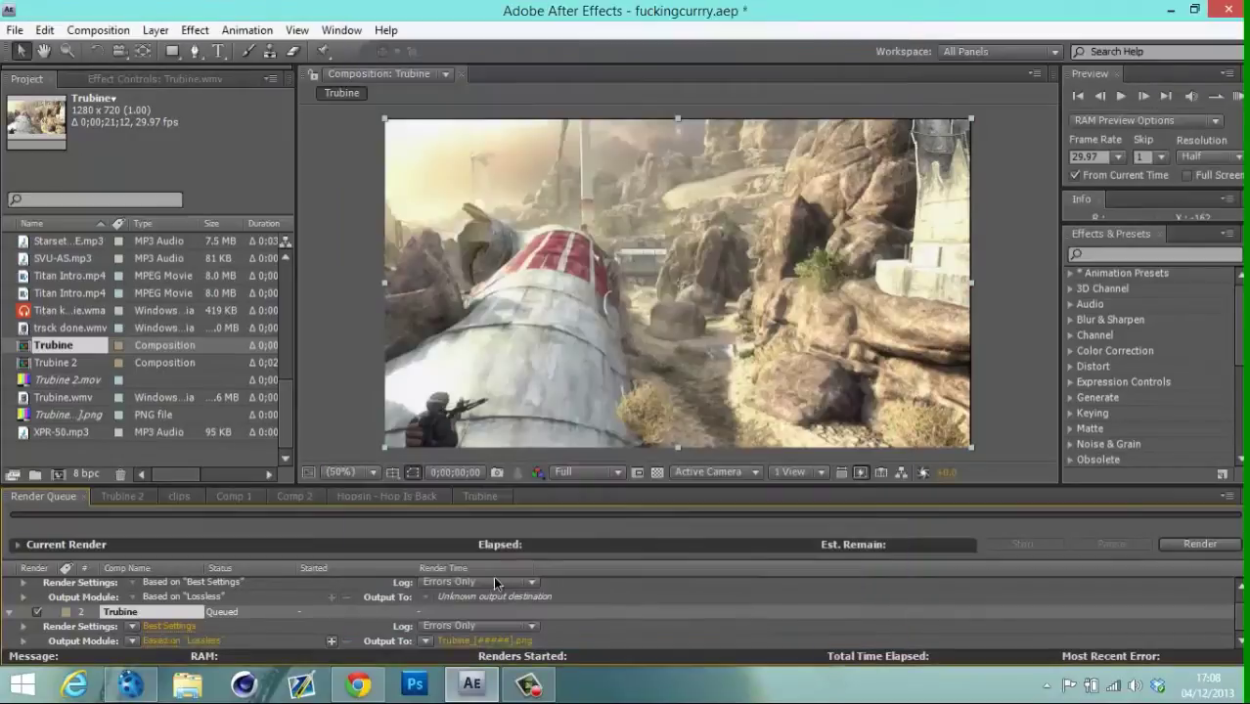
{"action": "left_click", "coordinate": [492, 640]}
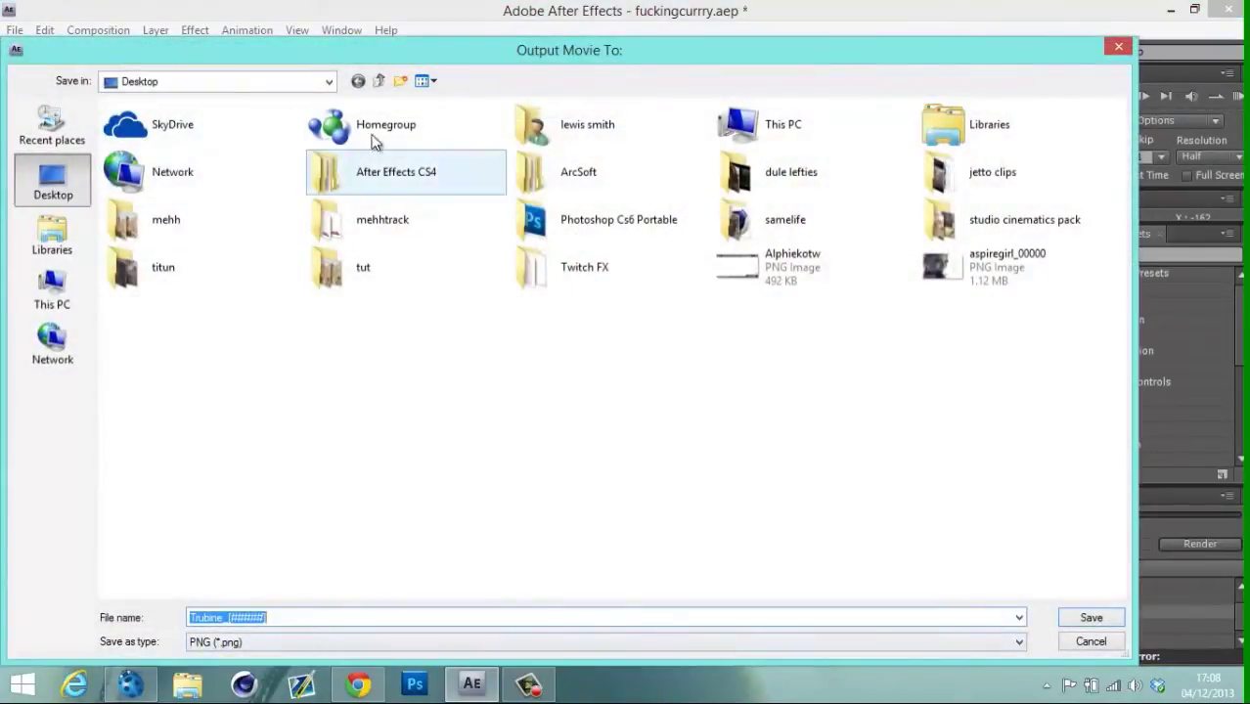
{"action": "left_click", "coordinate": [402, 81]}
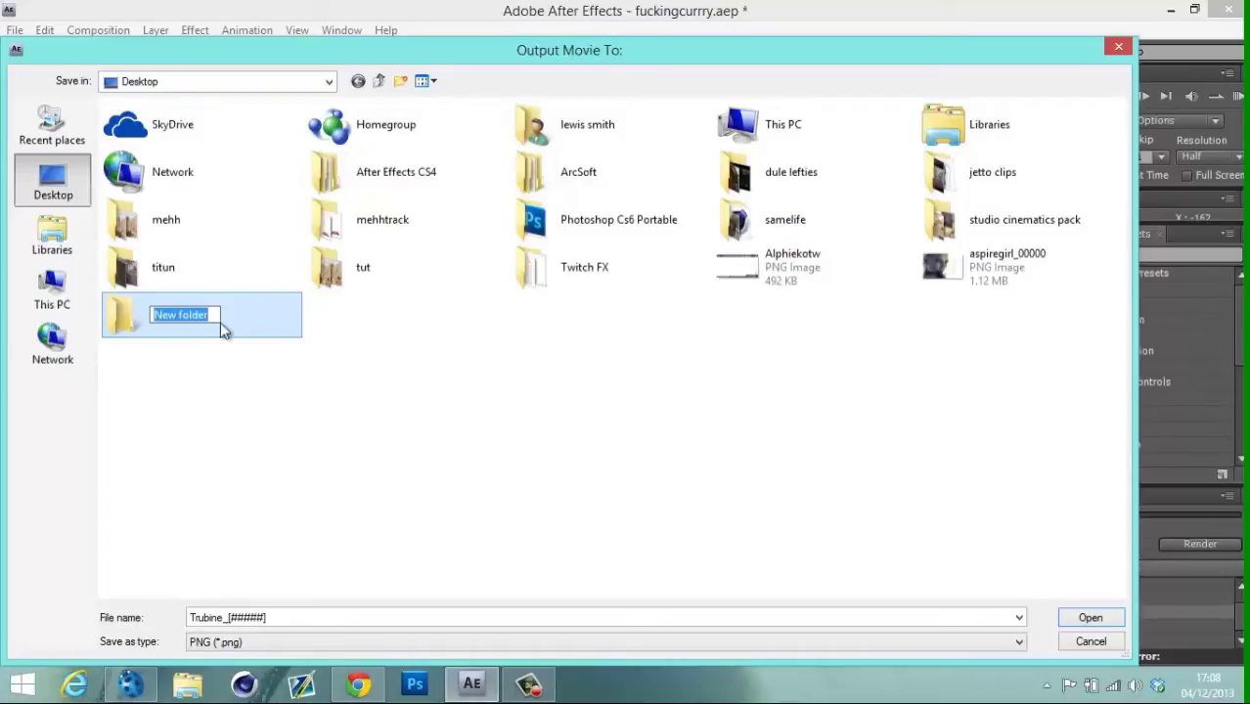
{"action": "type", "text": "tut"}
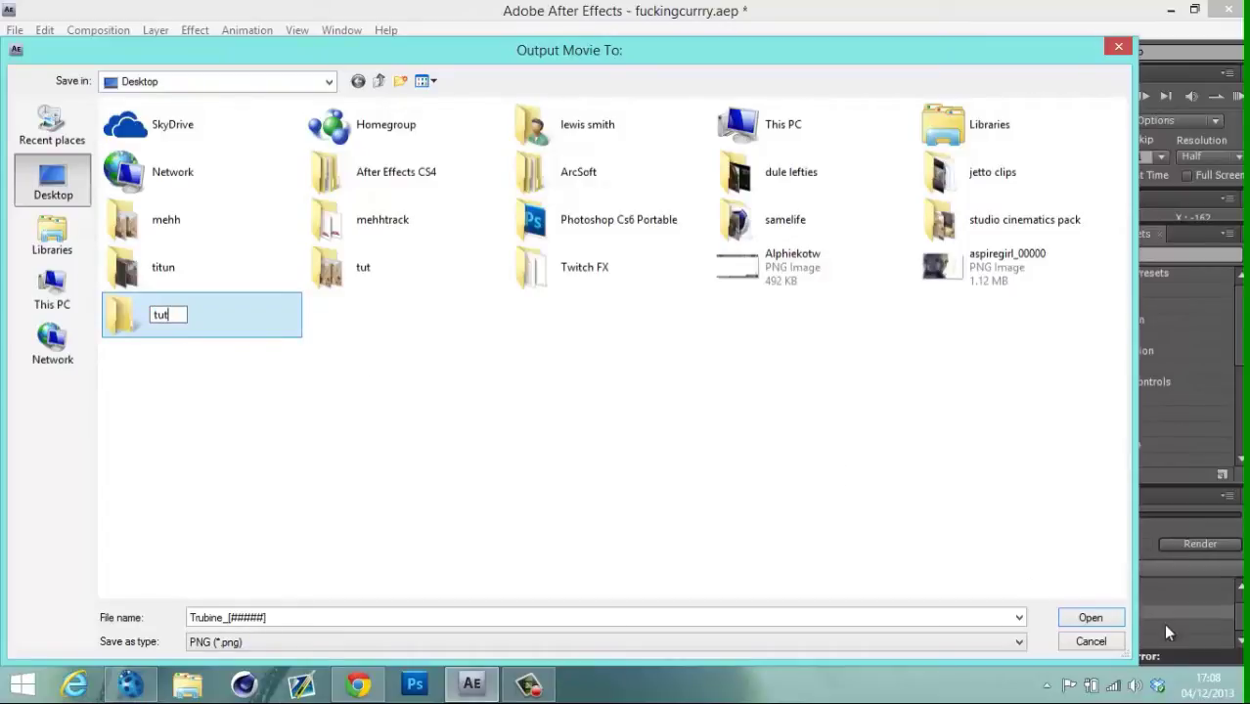
{"action": "left_click", "coordinate": [1090, 618]}
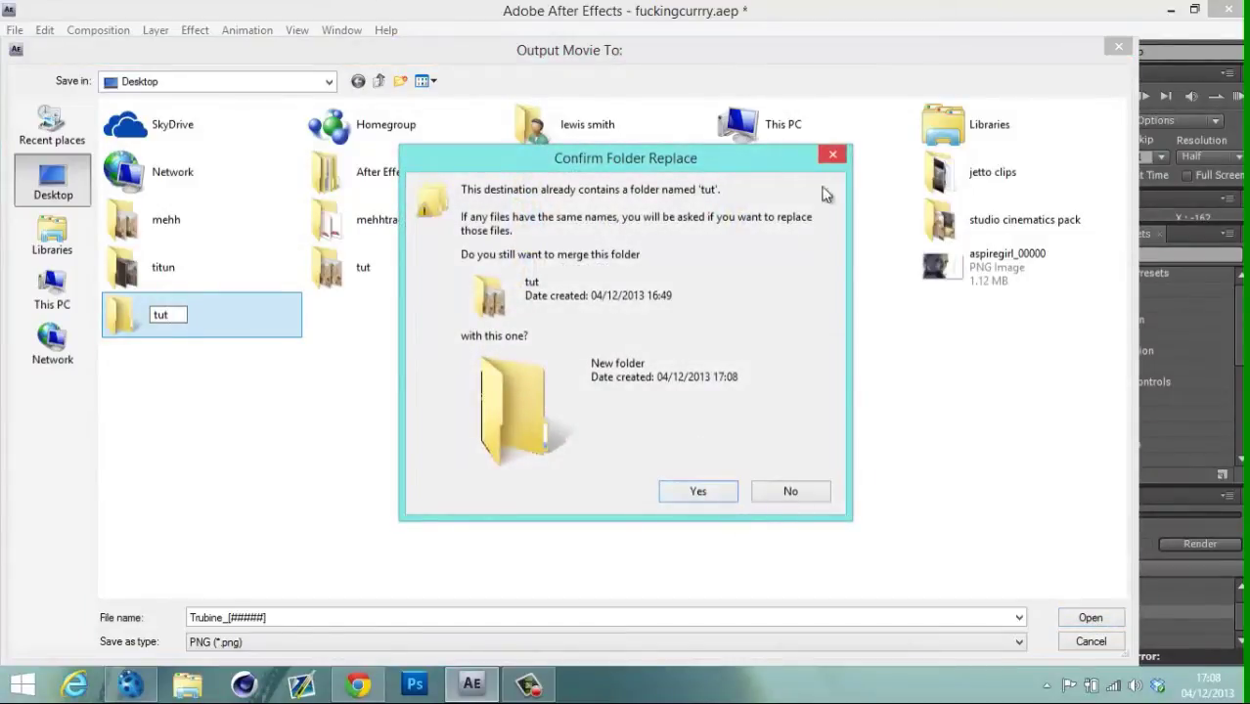
{"action": "left_click", "coordinate": [704, 492]}
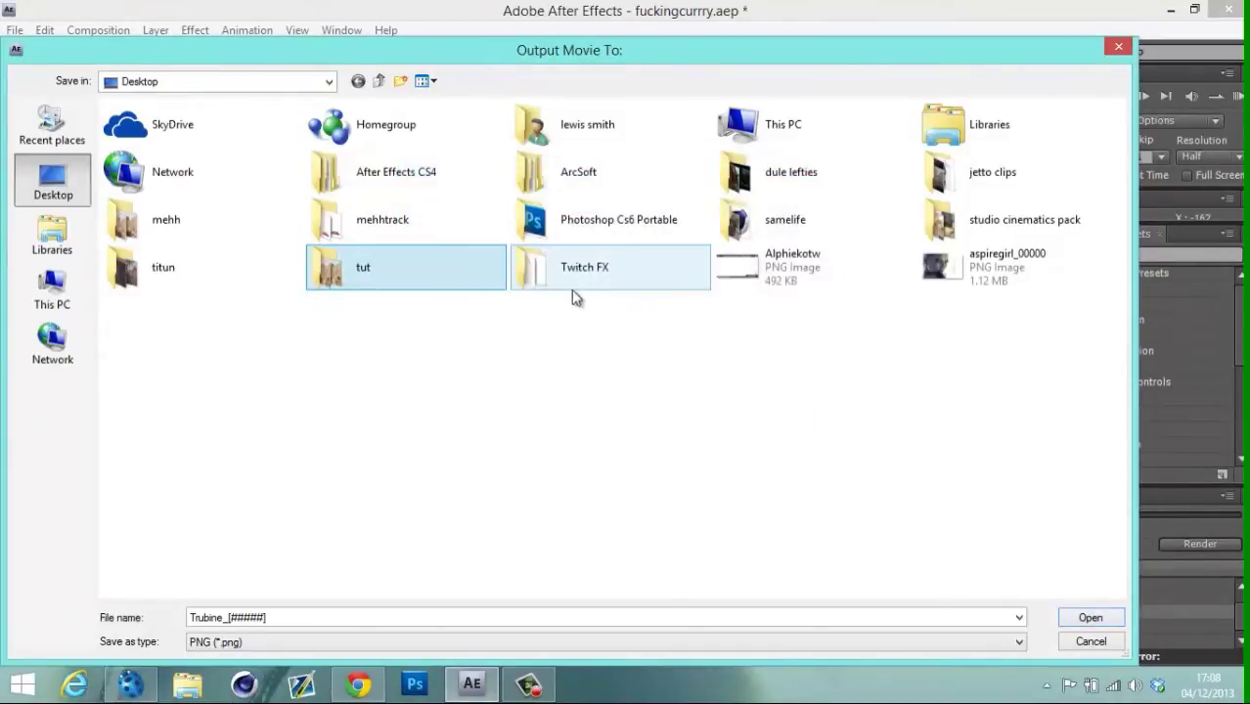
{"action": "left_click", "coordinate": [373, 265]}
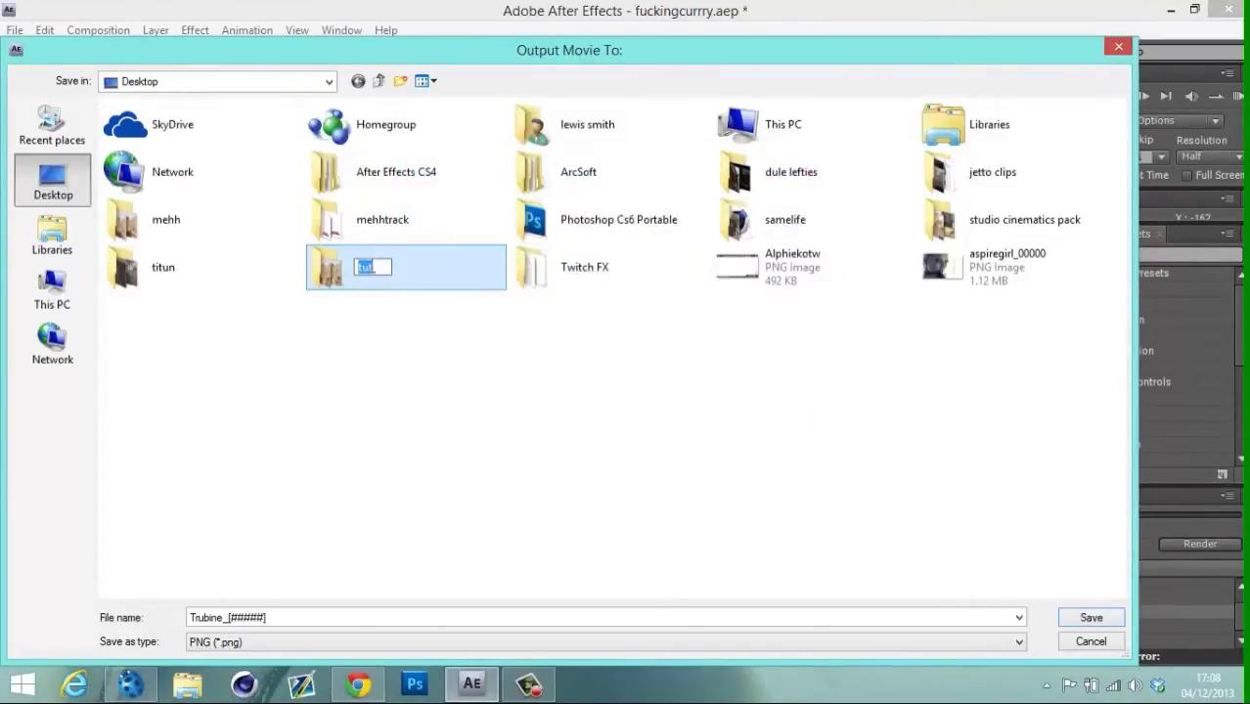
{"action": "left_click", "coordinate": [329, 275]}
{"action": "double_click", "coordinate": [328, 275]}
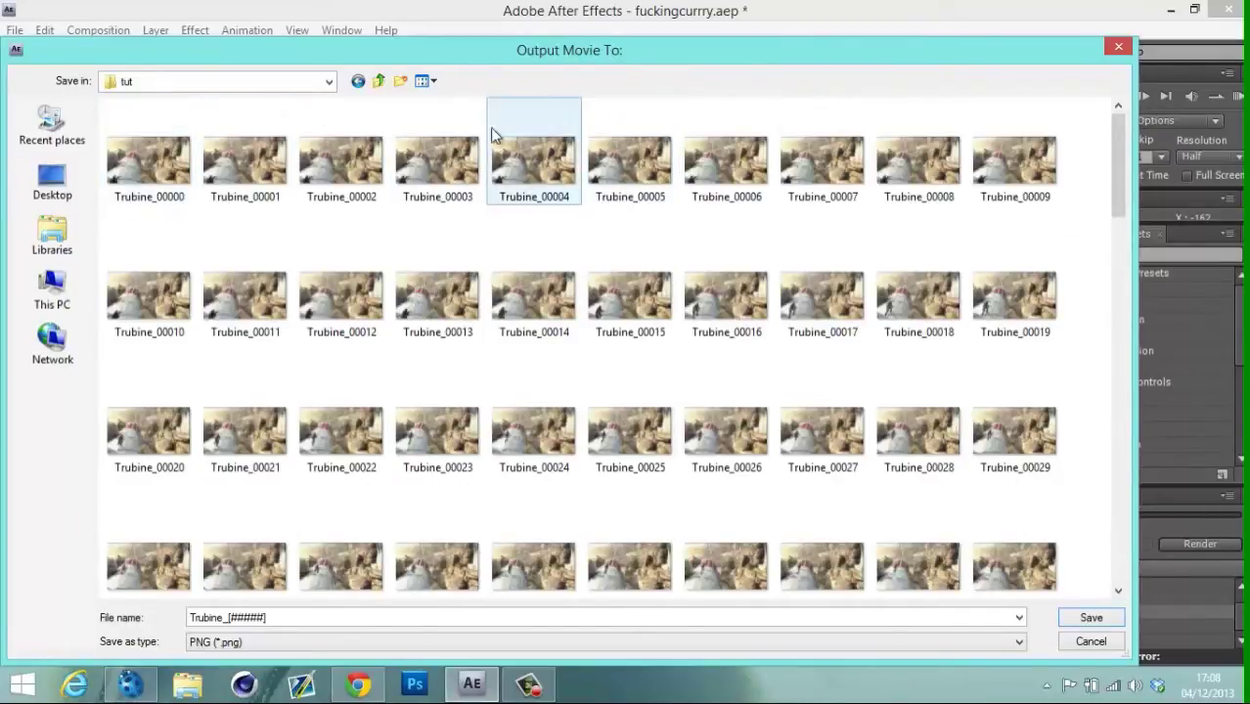
{"action": "mouse_move", "coordinate": [1123, 161]}
{"action": "left_mouse_down"}
{"action": "mouse_move", "coordinate": [1095, 477]}
{"action": "mouse_move", "coordinate": [1111, 528]}
{"action": "mouse_move", "coordinate": [1144, 420]}
{"action": "mouse_move", "coordinate": [1152, 541]}
{"action": "mouse_move", "coordinate": [1106, 147]}
{"action": "left_mouse_up"}
{"action": "left_click", "coordinate": [1117, 49]}
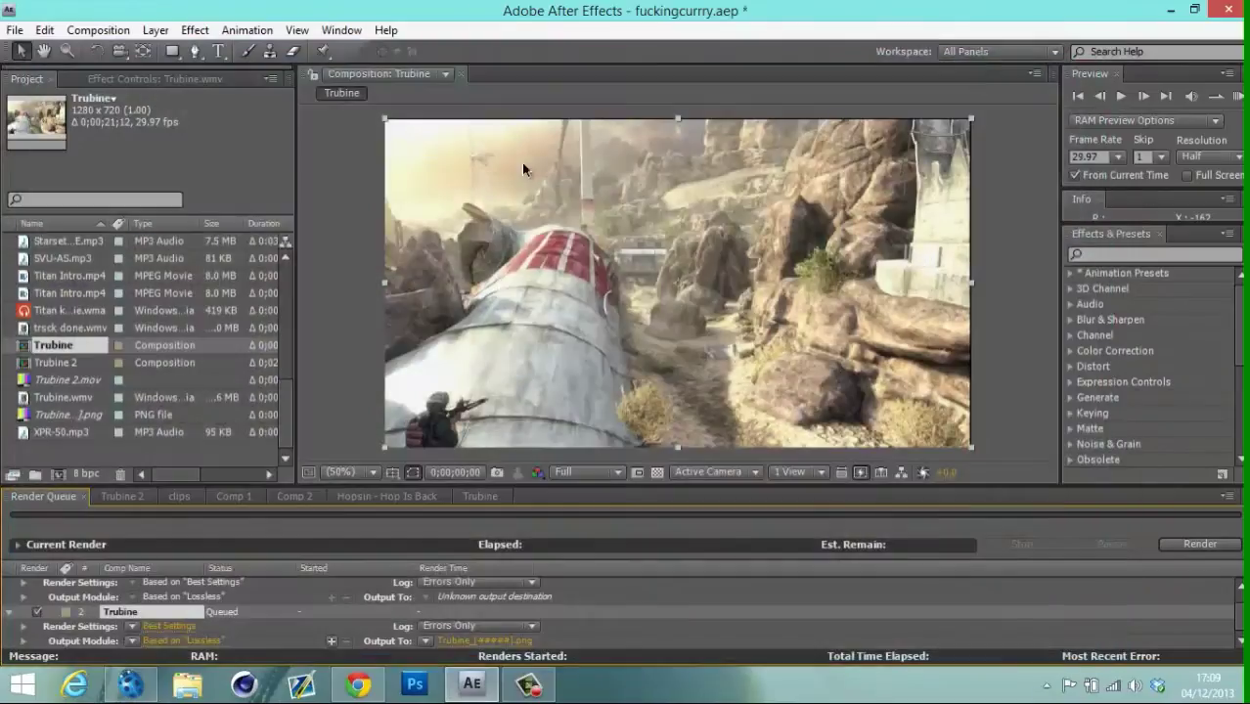
Create a Desktop folder named tutmehh in the output dialog and save the PNG output destination as Trubine_[#####].
{"action": "left_click", "coordinate": [478, 641]}
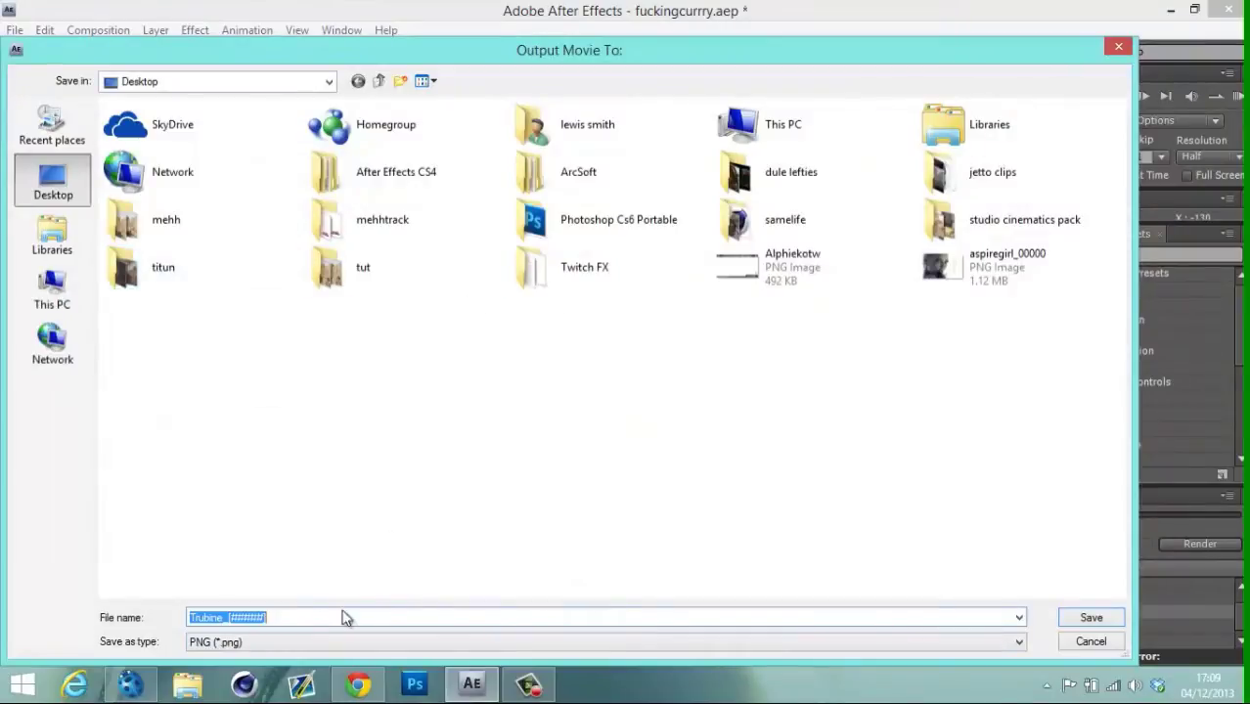
{"action": "left_click", "coordinate": [400, 81]}
{"action": "type", "text": "tut"}
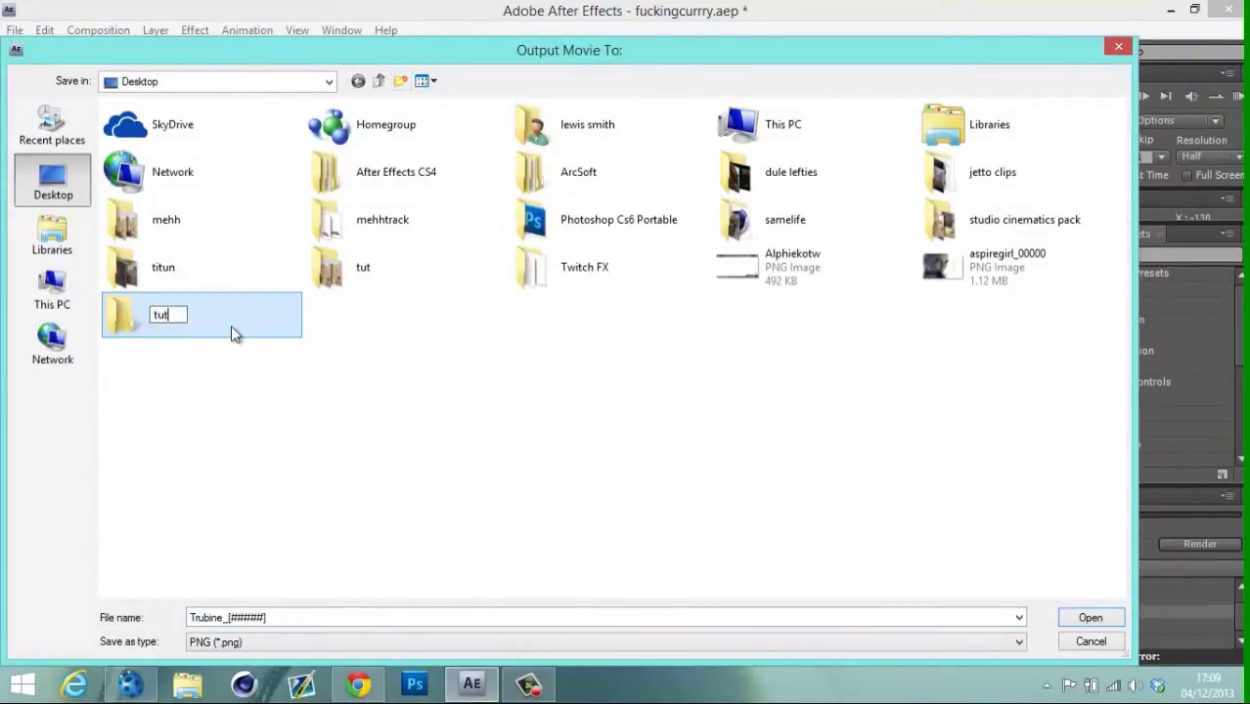
{"action": "type", "text": "mehh"}
{"action": "left_click", "coordinate": [1088, 624]}
{"action": "left_click", "coordinate": [1089, 626]}
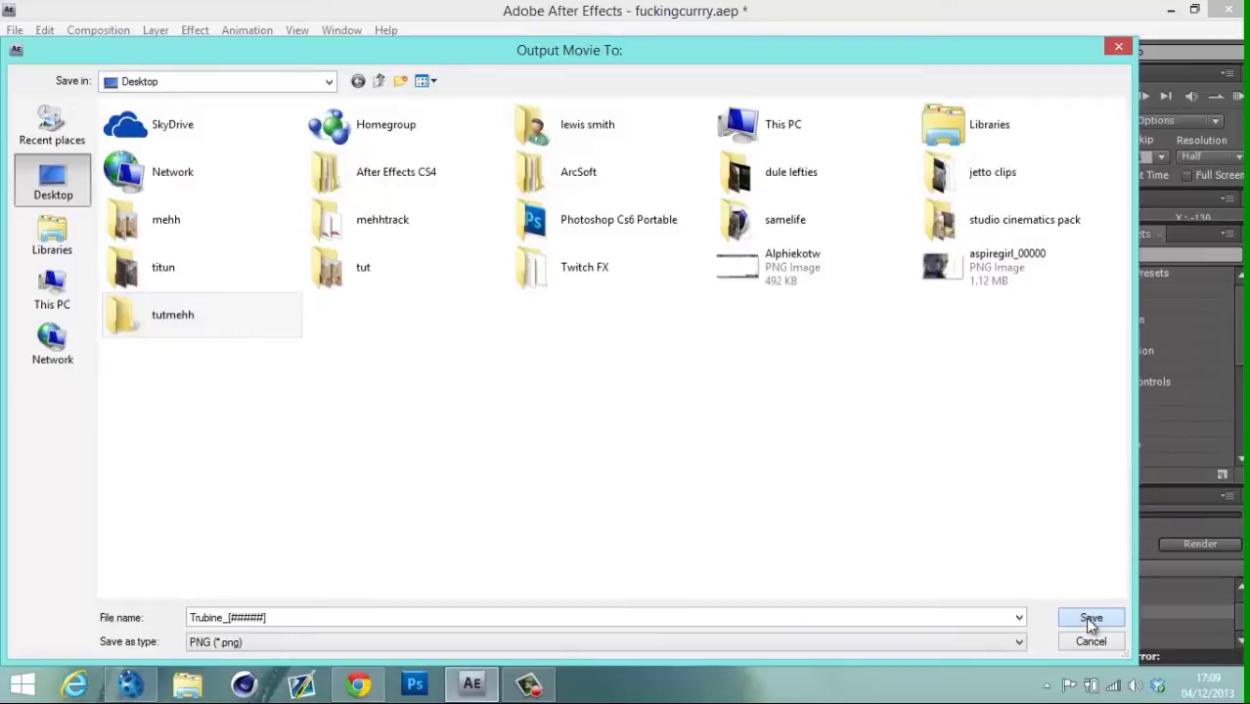
{"action": "left_click", "coordinate": [1091, 620]}
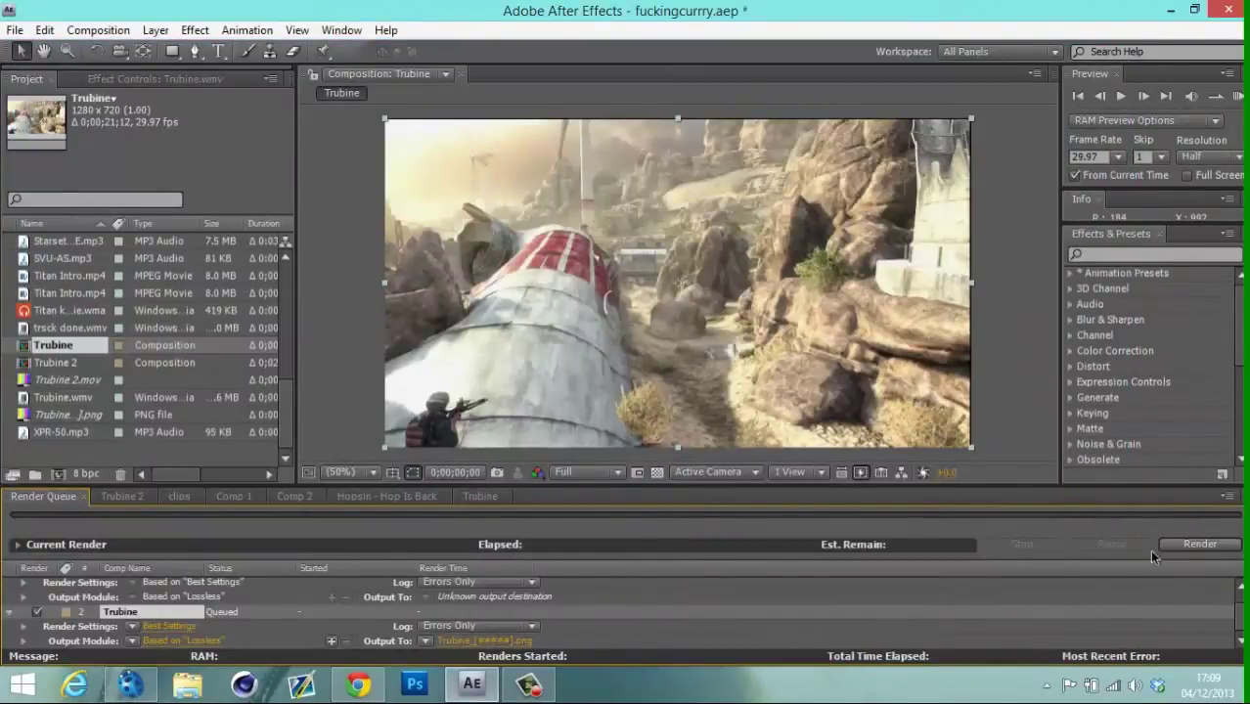
Check the render settings without changing them, and render the queued Trubine composition.
{"action": "left_click", "coordinate": [167, 627]}
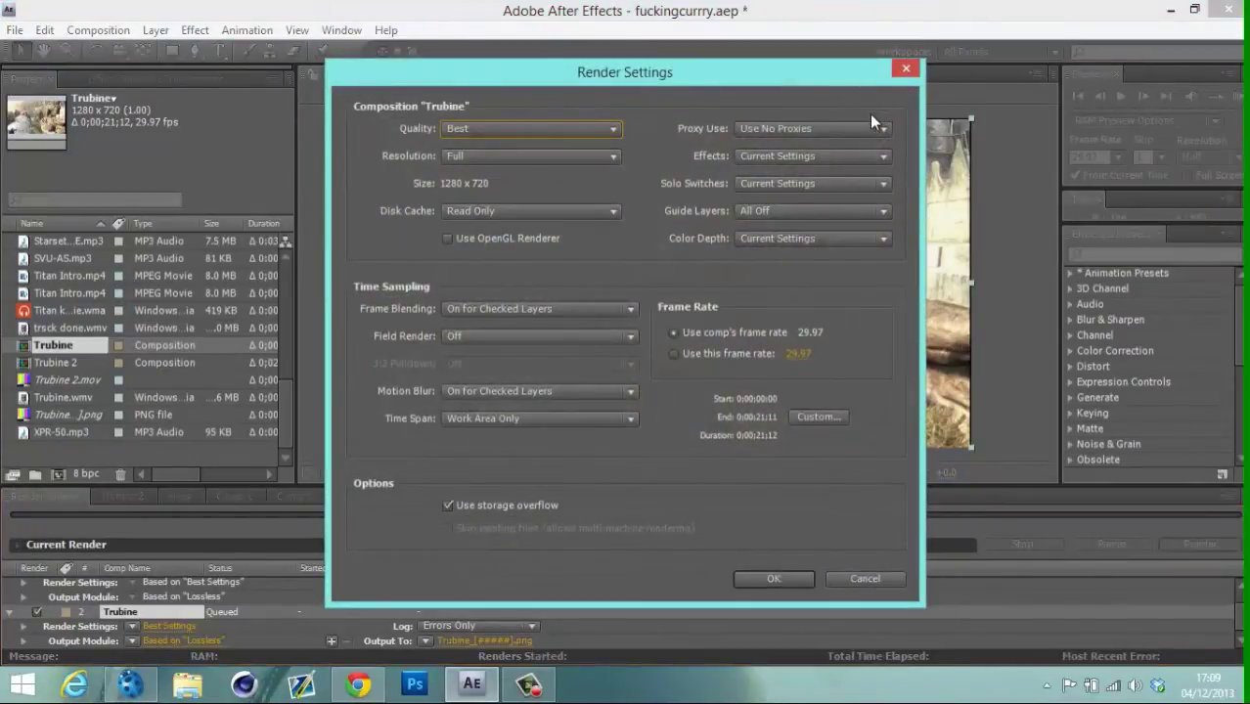
{"action": "left_click", "coordinate": [905, 69]}
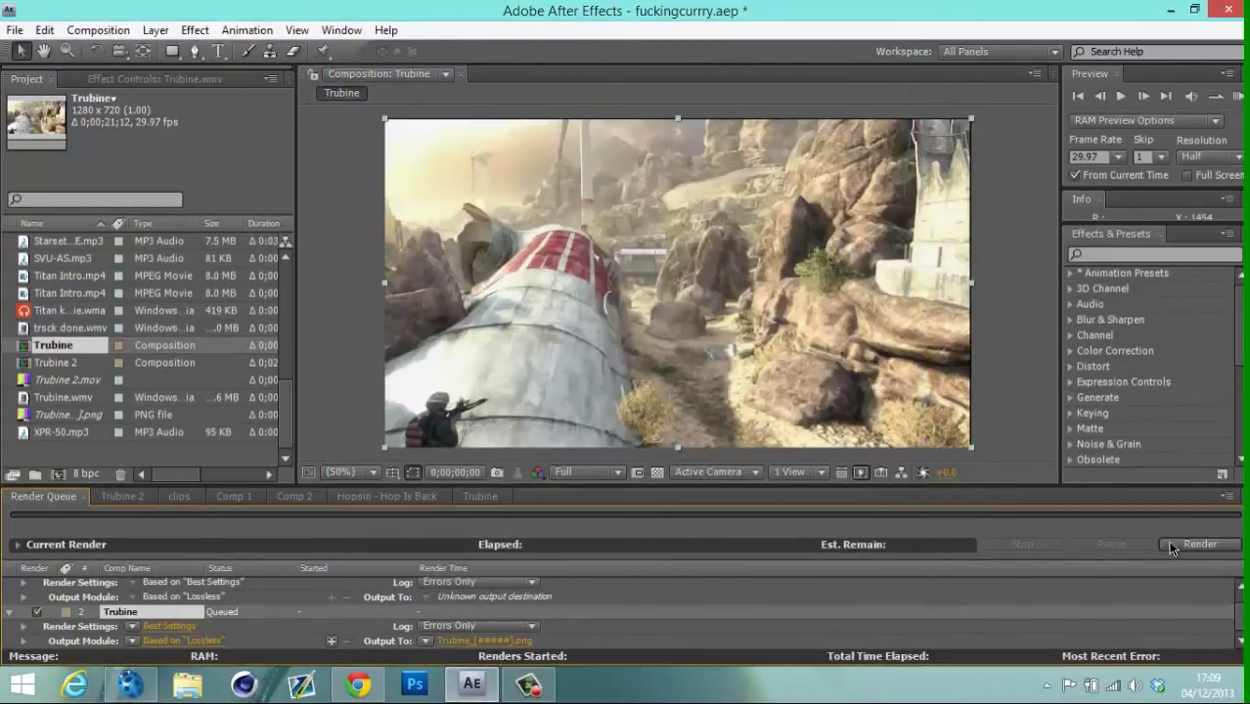
{"action": "left_click", "coordinate": [1199, 545]}
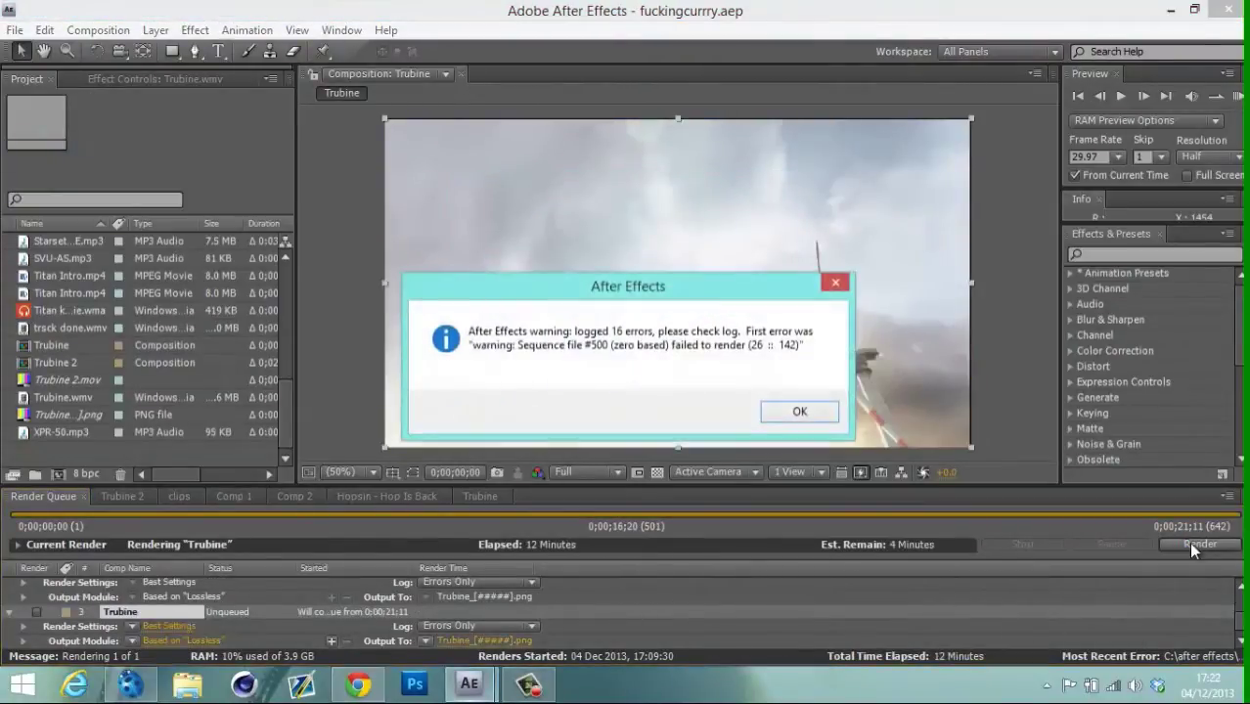
{"action": "left_click", "coordinate": [799, 411]}
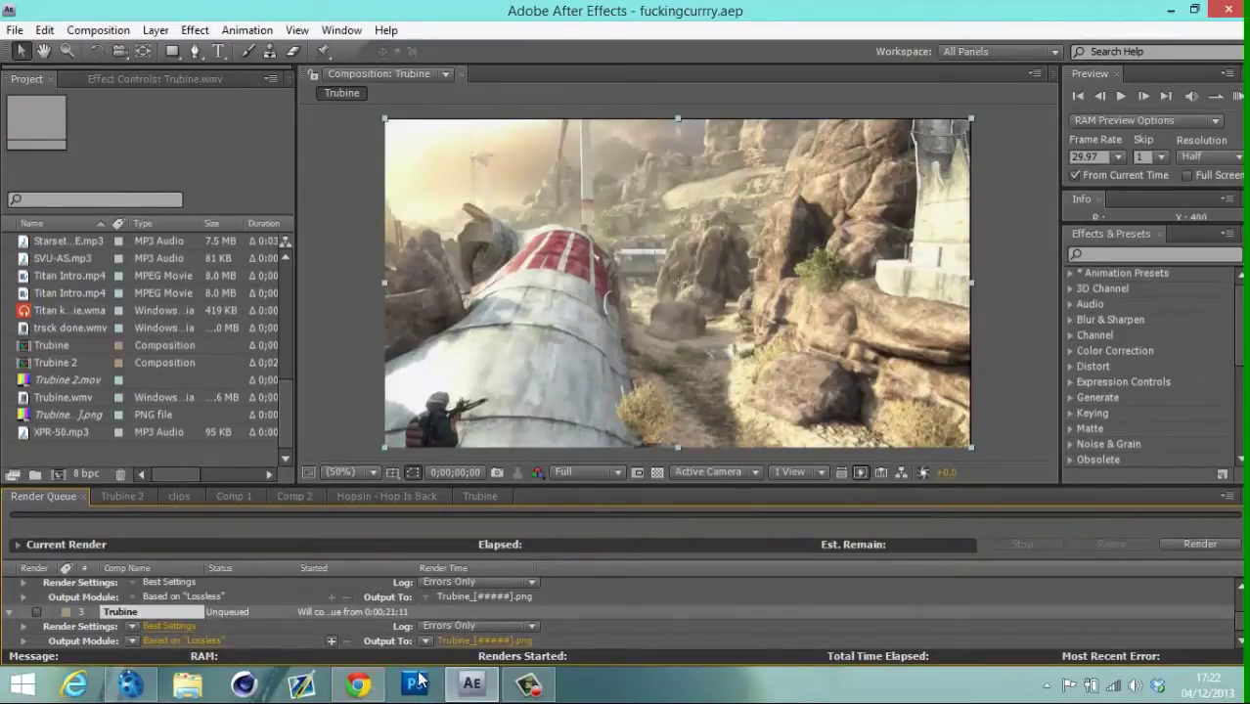
{"action": "left_click", "coordinate": [358, 687]}
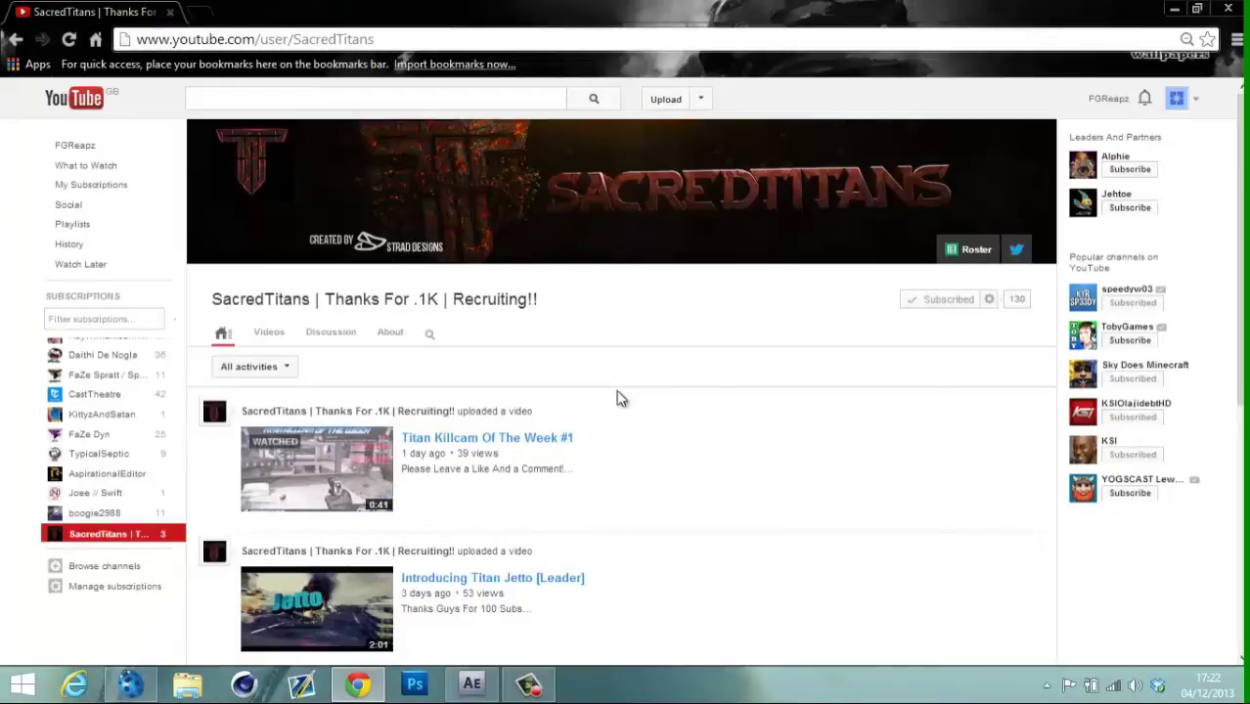
{"action": "mouse_move", "coordinate": [1236, 181]}
{"action": "left_mouse_down"}
{"action": "mouse_move", "coordinate": [1236, 352]}
{"action": "mouse_move", "coordinate": [1228, 176]}
{"action": "left_mouse_up"}
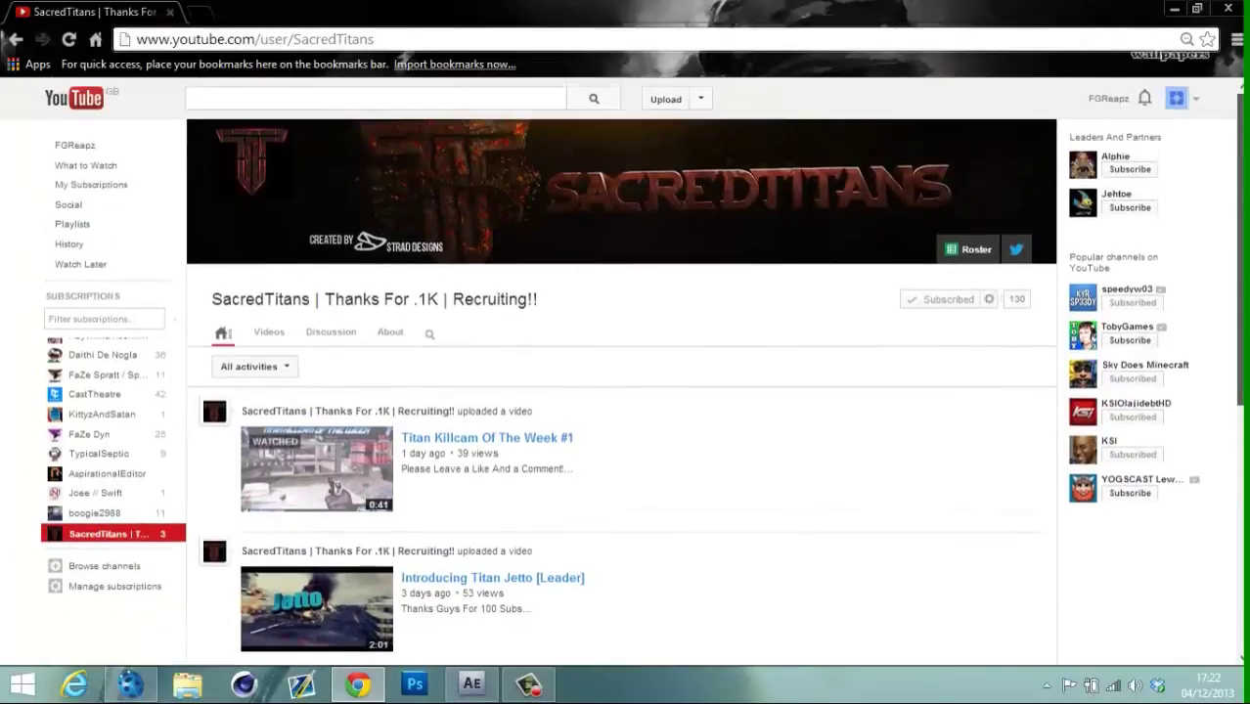
Switch to boujou, start importing an image sequence, and browse to the Desktop folder.
{"action": "left_click", "coordinate": [130, 685]}
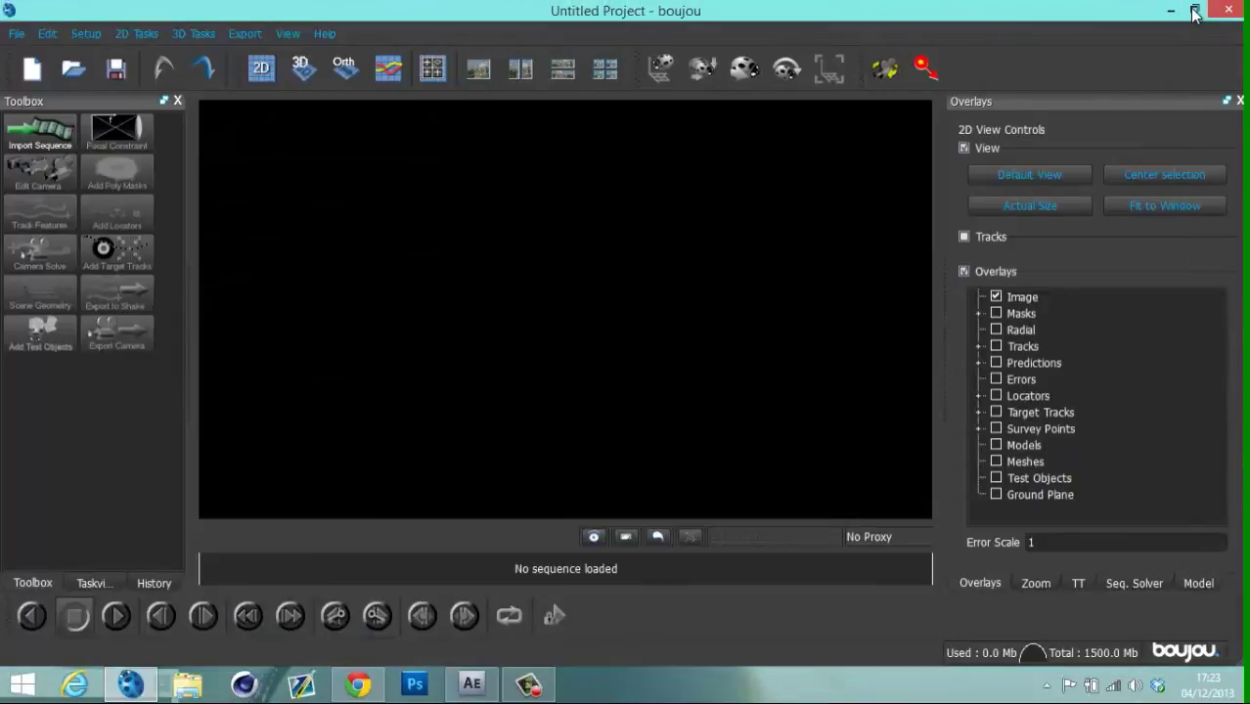
{"action": "left_click", "coordinate": [51, 134]}
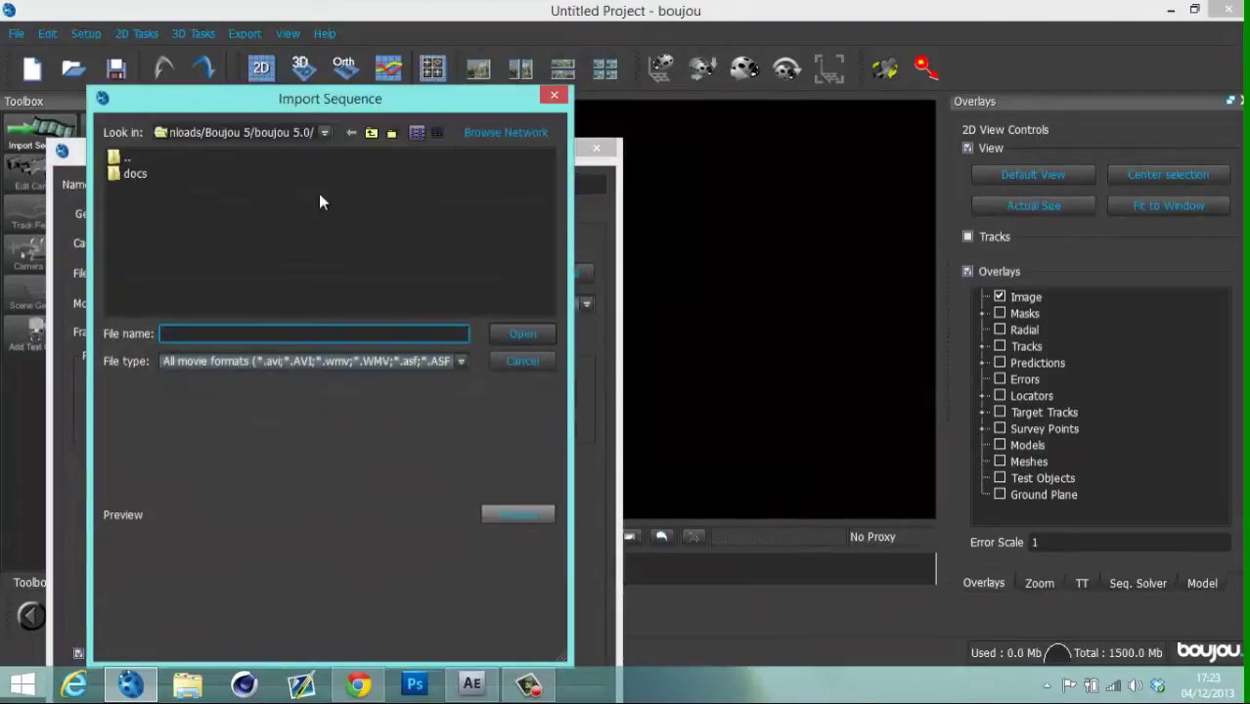
{"action": "left_click", "coordinate": [370, 135]}
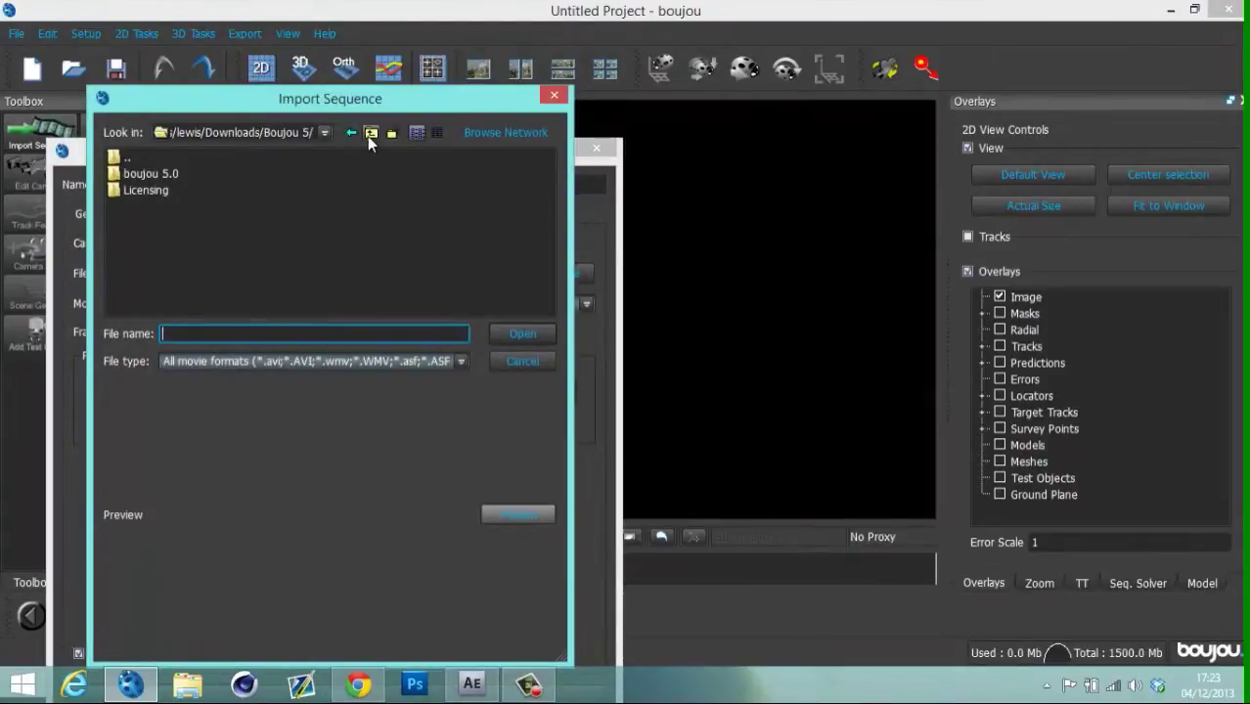
{"action": "left_click", "coordinate": [370, 134]}
{"action": "left_click", "coordinate": [370, 134]}
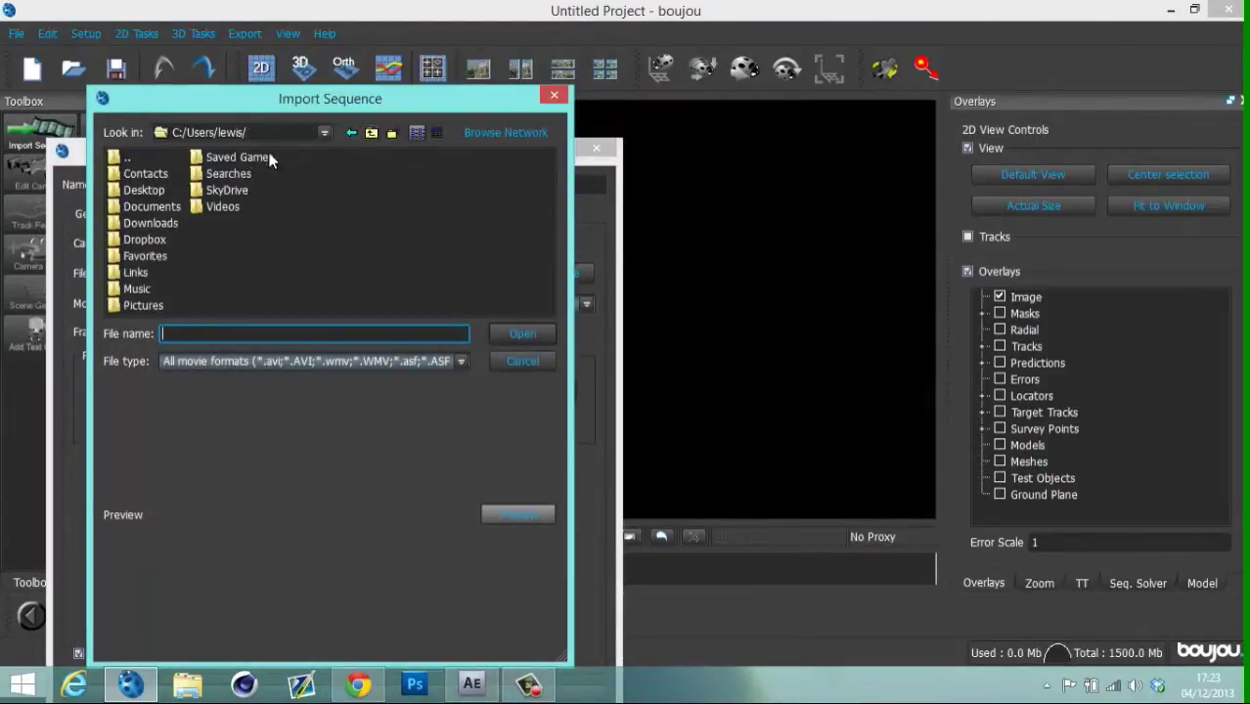
{"action": "left_click", "coordinate": [145, 191]}
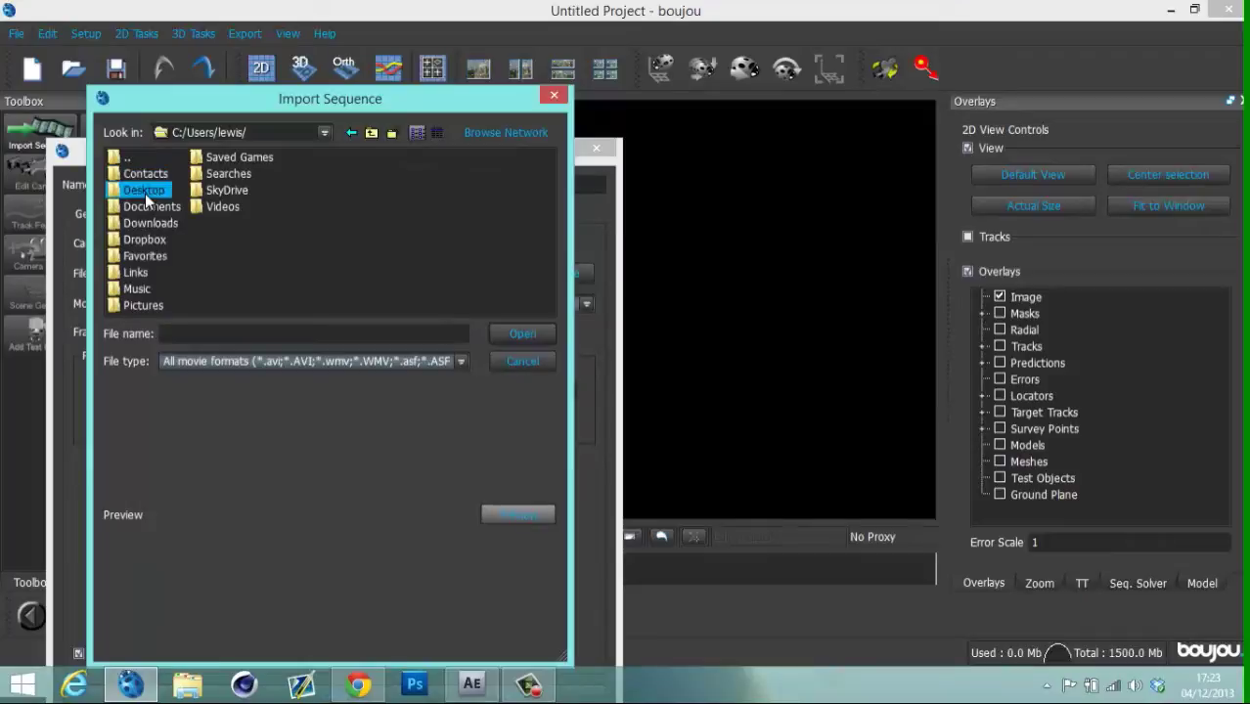
{"action": "left_click", "coordinate": [145, 192]}
{"action": "double_click", "coordinate": [136, 189]}
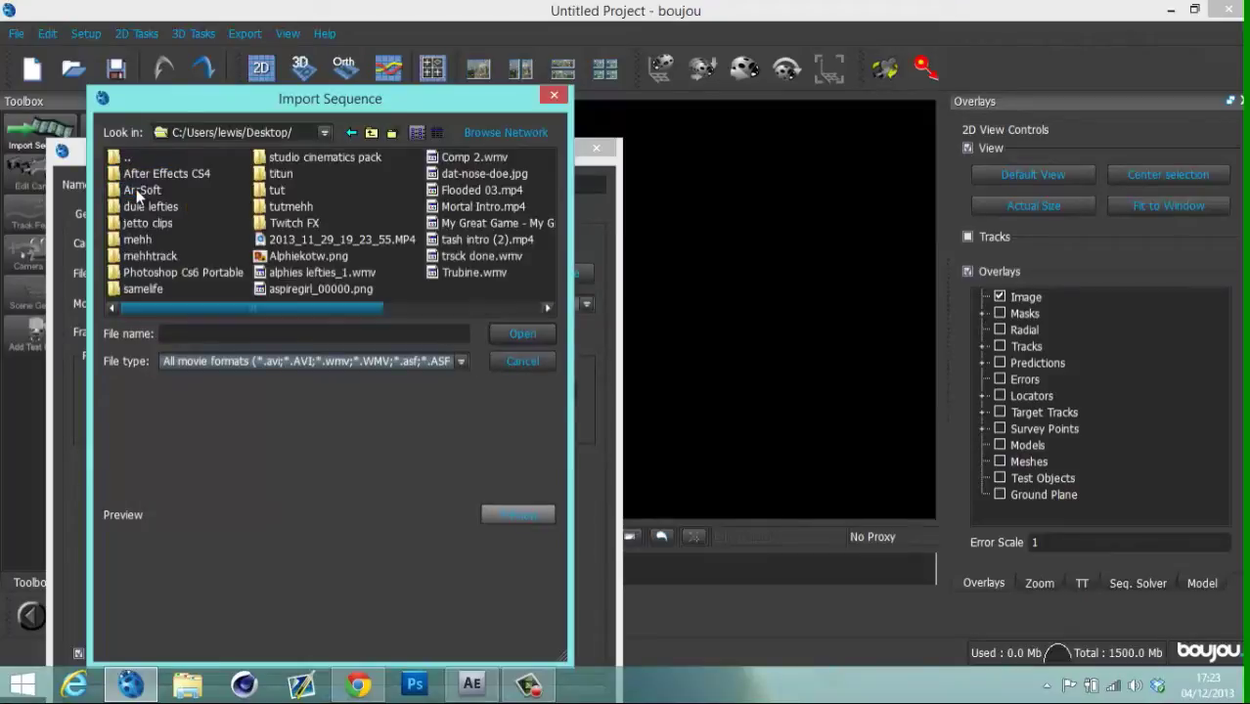
{"action": "left_click", "coordinate": [152, 256]}
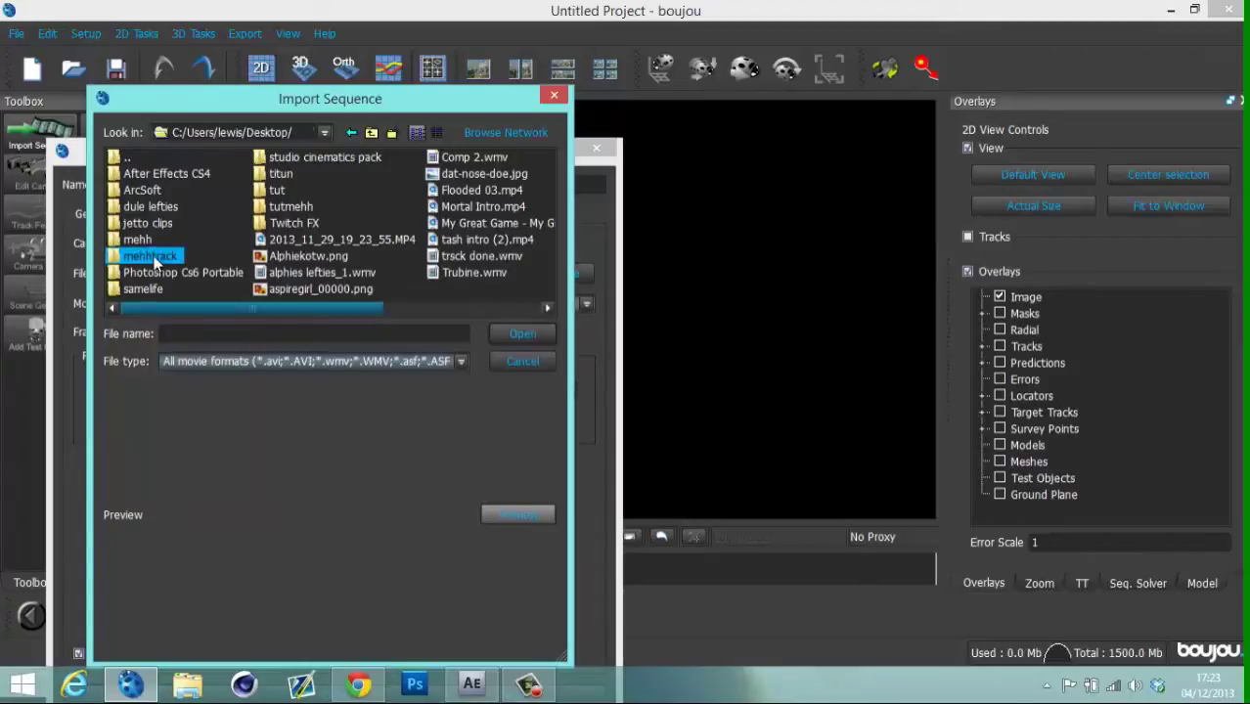
{"action": "double_click", "coordinate": [152, 256]}
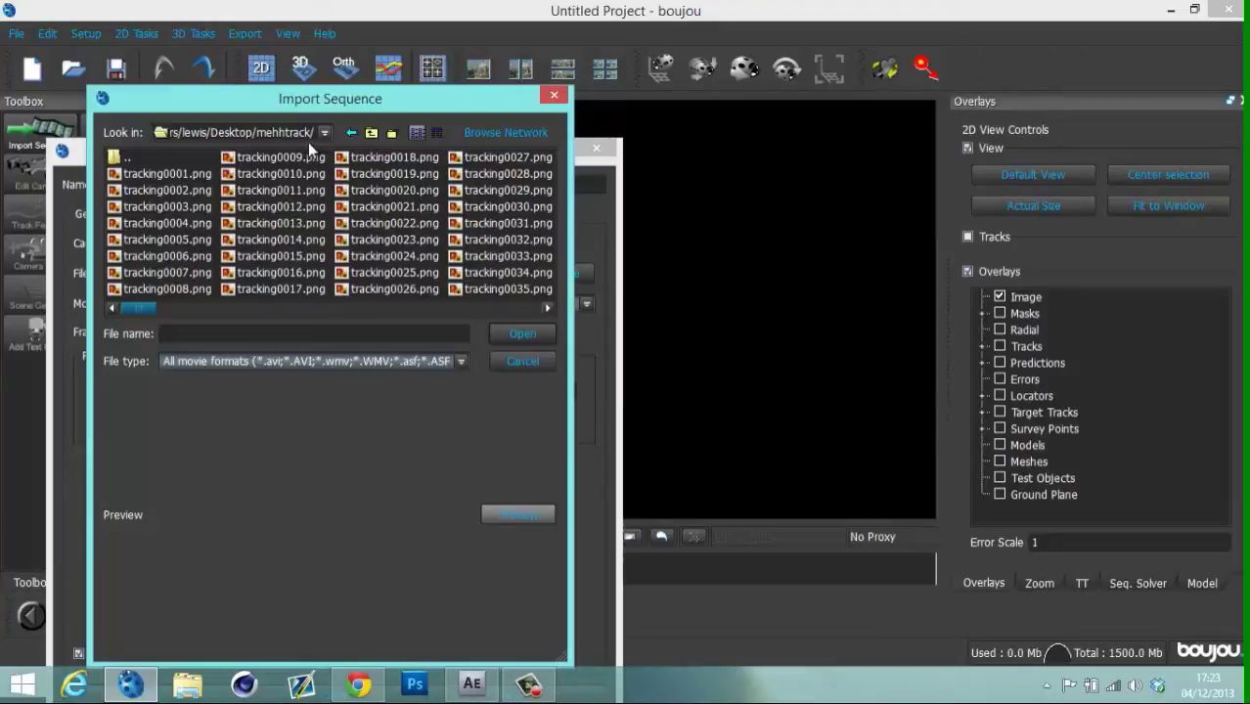
{"action": "left_click", "coordinate": [373, 134]}
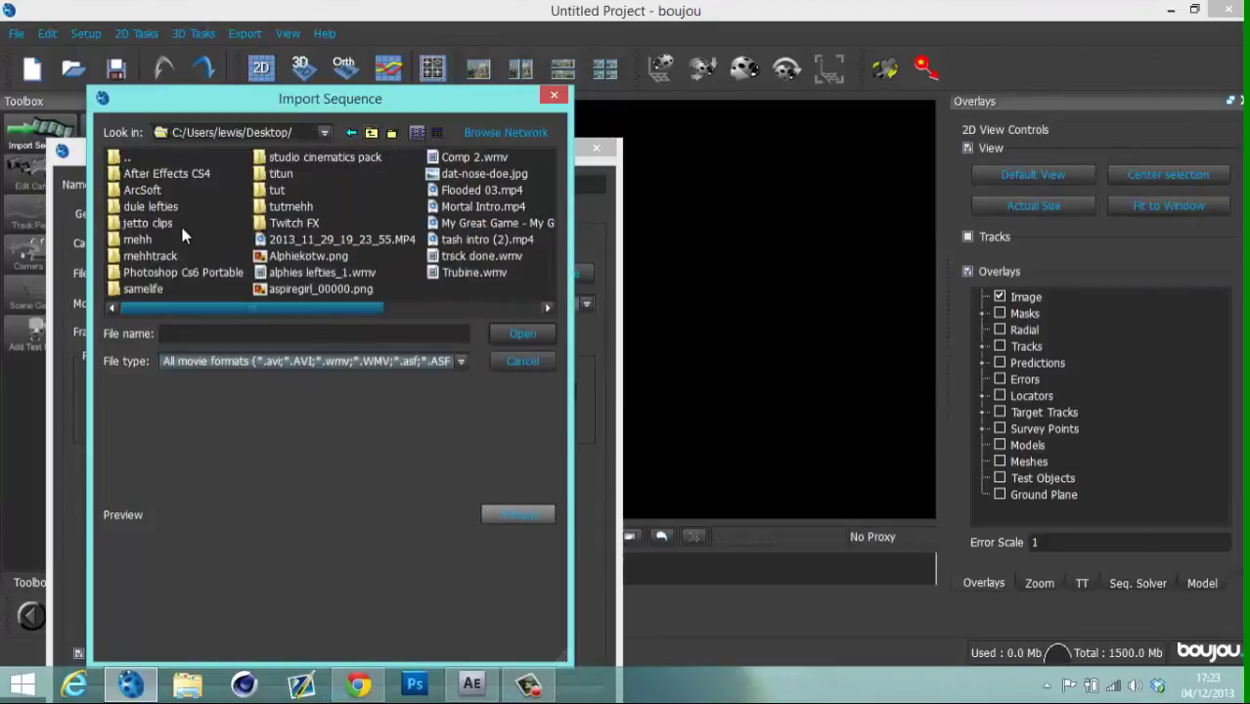
Choose Trubine_00000.png from the Desktop folder tutmehh as the sequence's source file.
{"action": "left_click", "coordinate": [281, 204]}
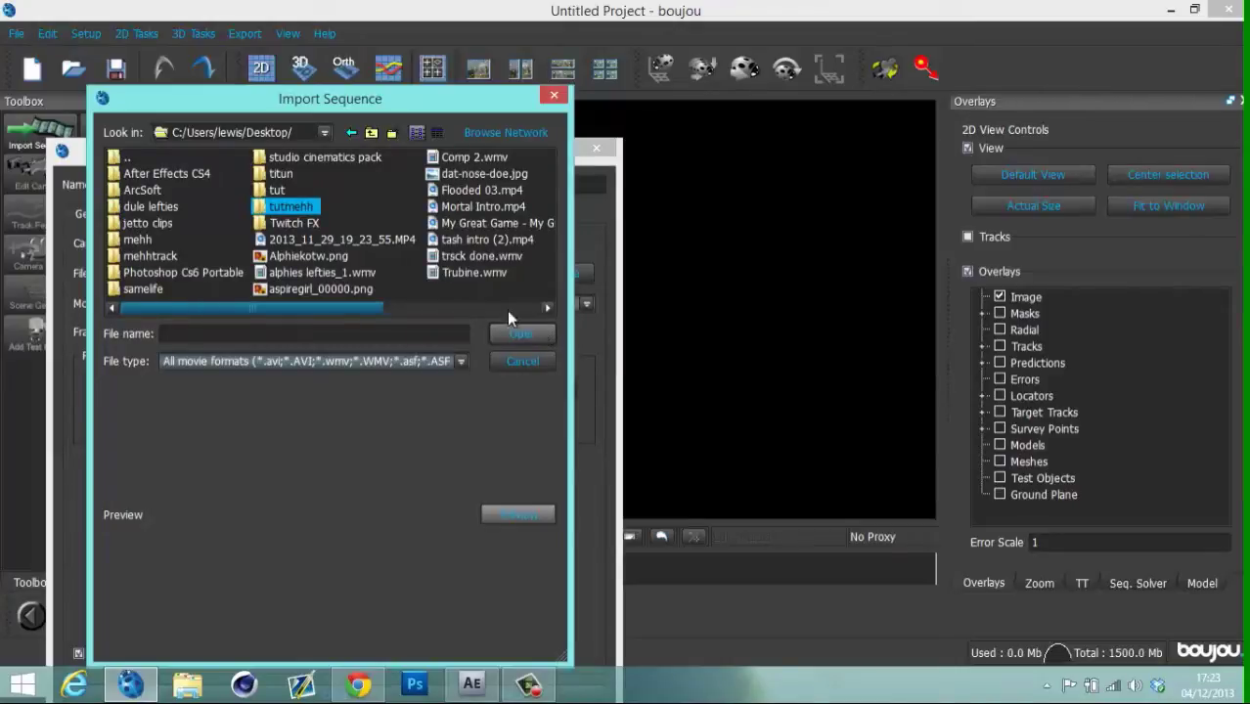
{"action": "left_click", "coordinate": [305, 207]}
{"action": "double_click", "coordinate": [305, 208]}
{"action": "left_click", "coordinate": [202, 174]}
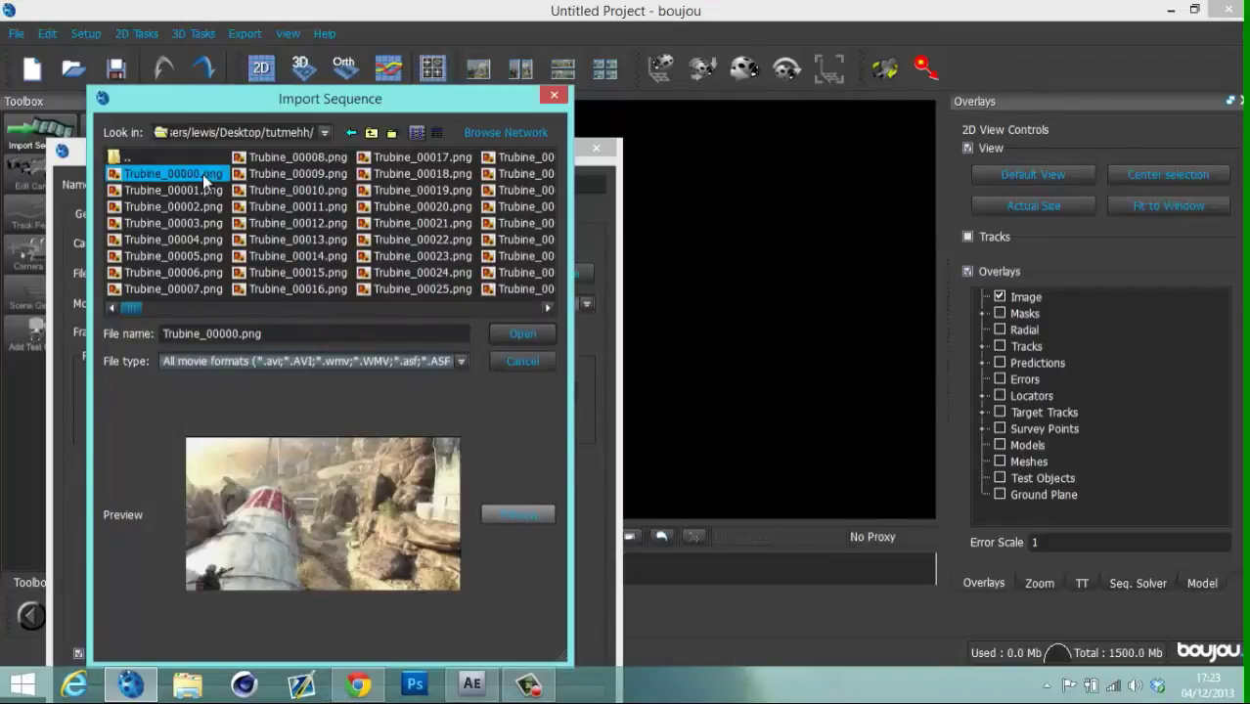
{"action": "left_click", "coordinate": [517, 335]}
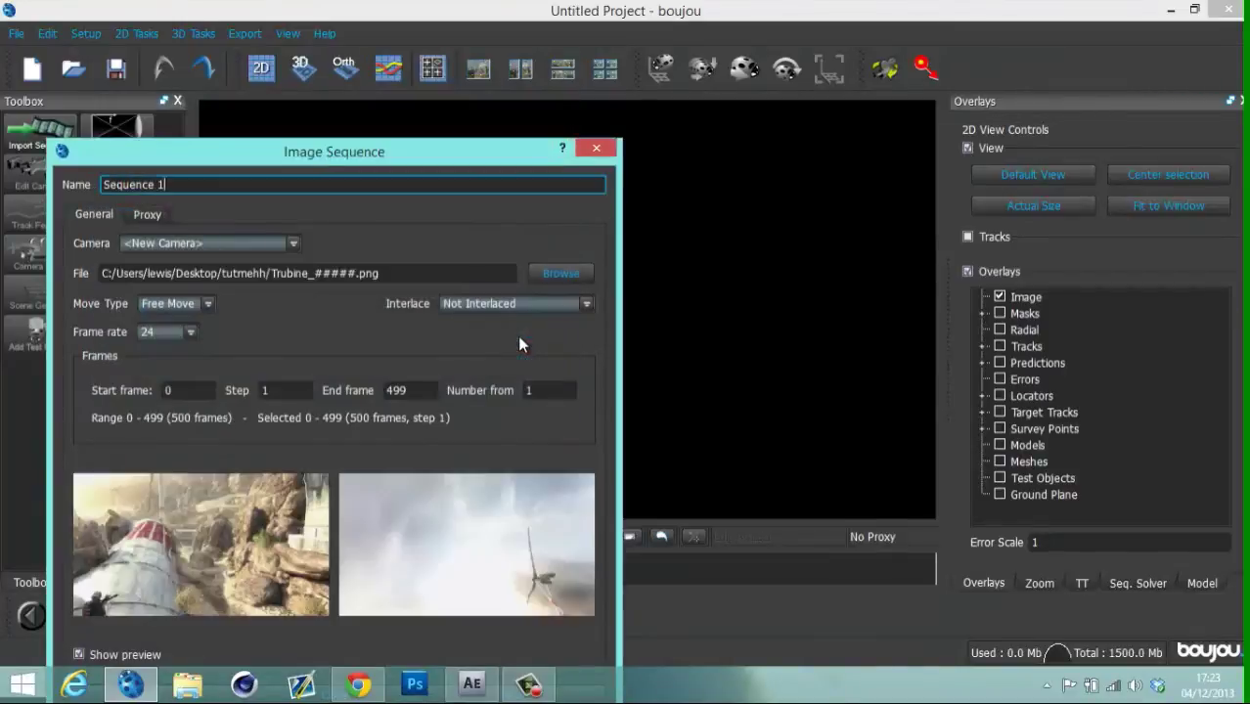
Set the frame rate of Sequence 1 to 29.97 and apply the image sequence import.
{"action": "left_click", "coordinate": [189, 333]}
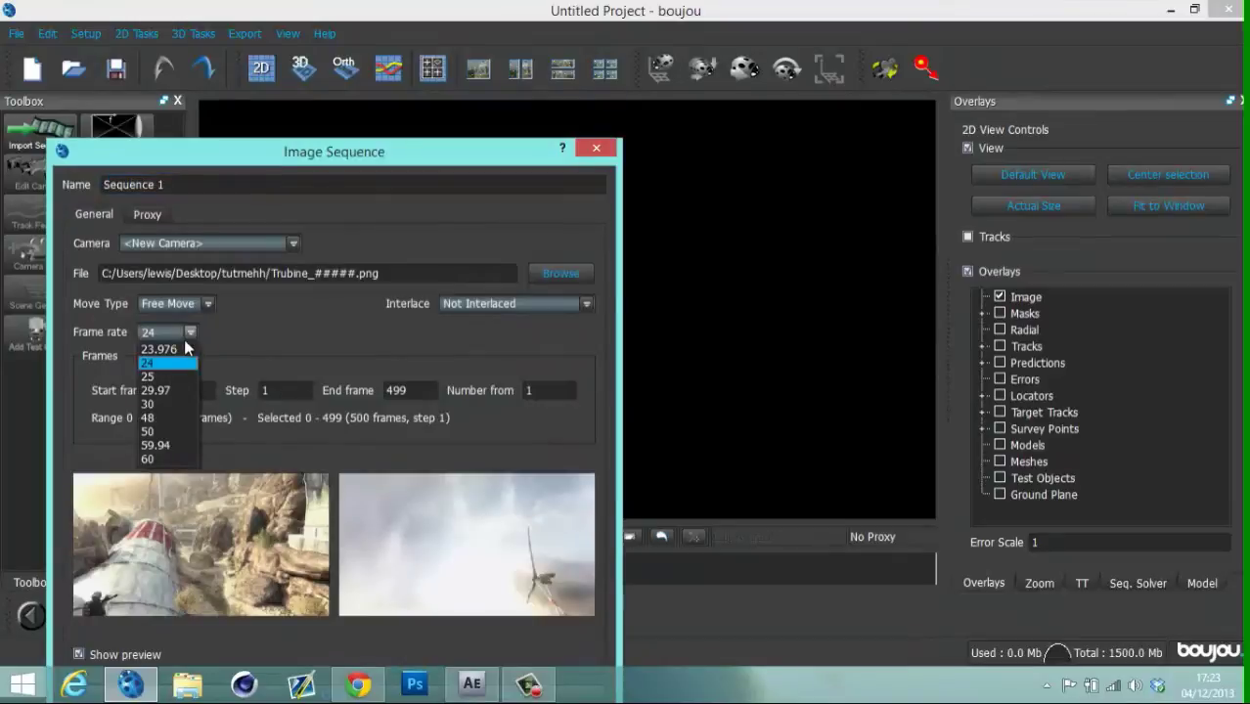
{"action": "left_click", "coordinate": [161, 390]}
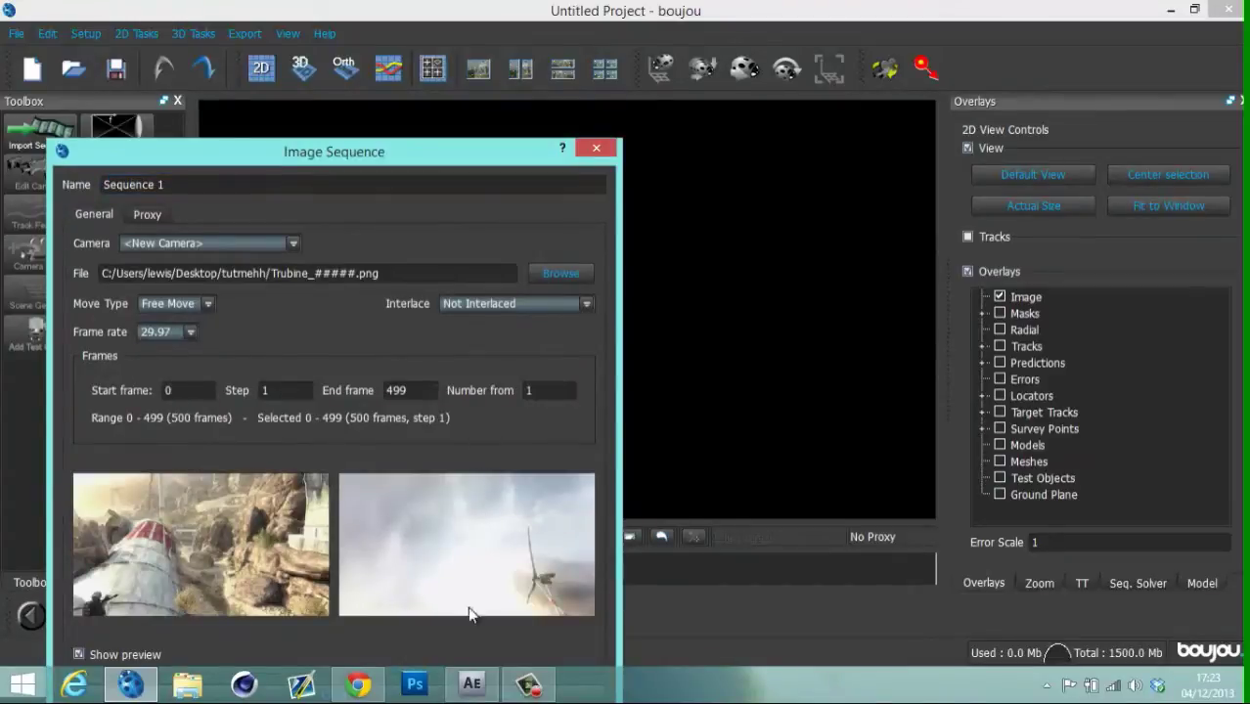
{"action": "left_click_drag", "start_coordinate": [463, 145], "coordinate": [468, 54]}
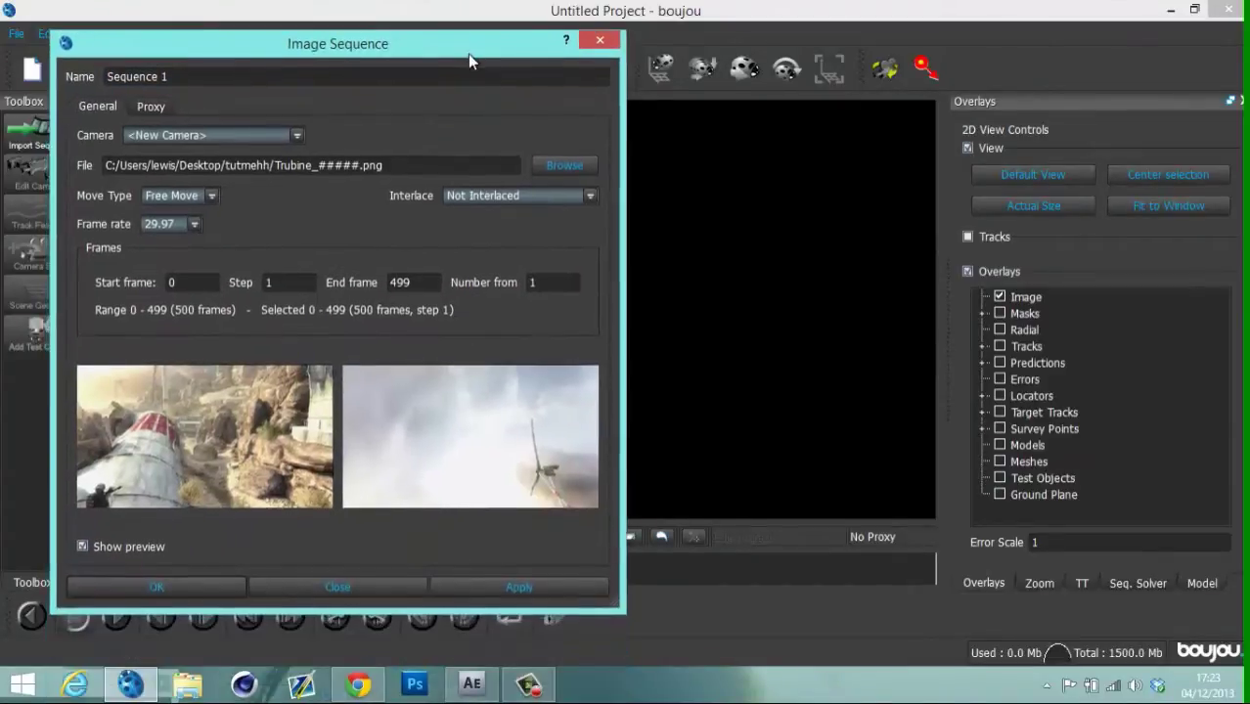
{"action": "left_click", "coordinate": [547, 587]}
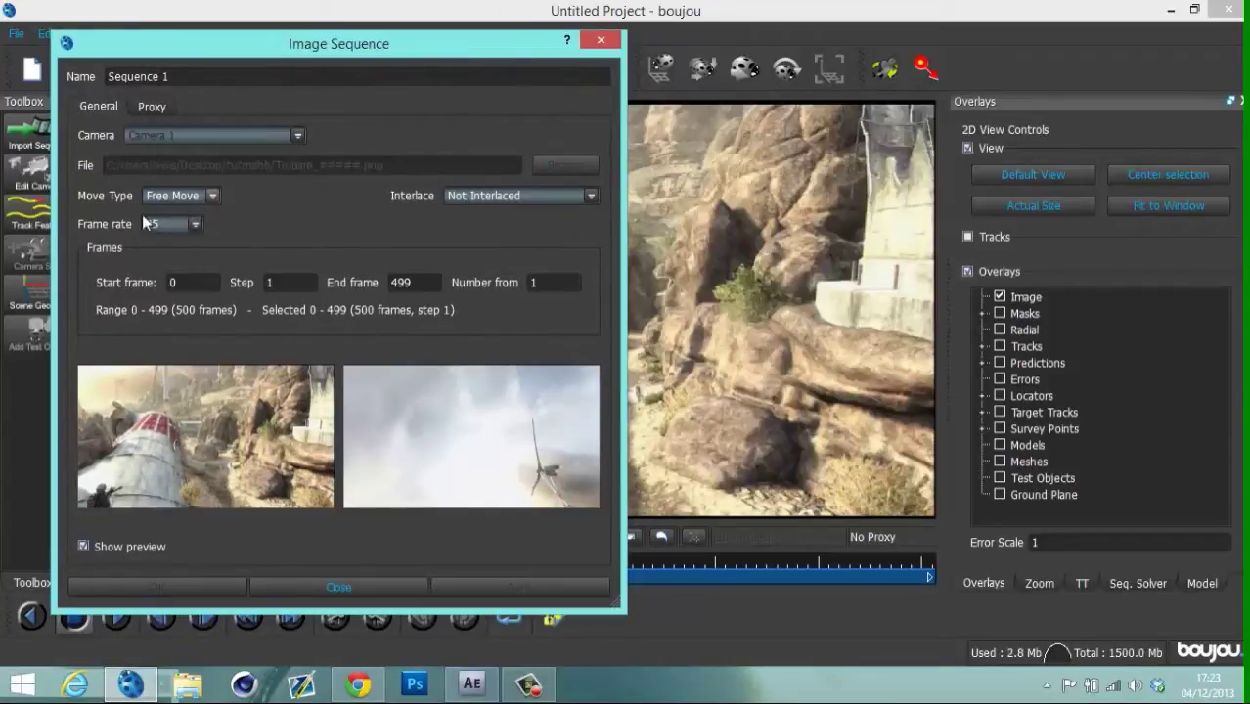
Set the imported sequence's frame rate to 29.97 again, apply it, and close the Image Sequence settings.
{"action": "left_click", "coordinate": [195, 222]}
{"action": "left_click", "coordinate": [181, 282]}
{"action": "left_click", "coordinate": [521, 585]}
{"action": "left_click", "coordinate": [594, 43]}
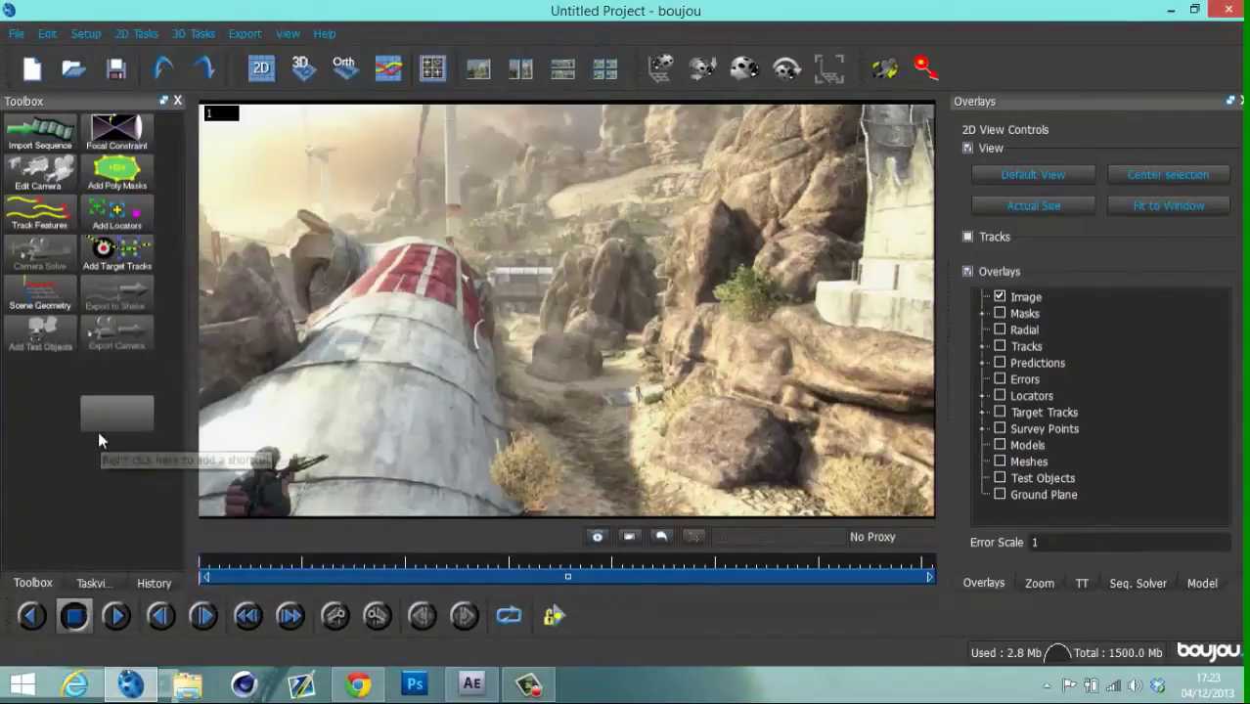
Scrub through the imported footage, and run feature tracking on all frames of Sequence 1 with slightly increased sensitivity.
{"action": "left_click_drag", "start_coordinate": [214, 572], "coordinate": [305, 576]}
{"action": "left_click_drag", "start_coordinate": [246, 549], "coordinate": [219, 547]}
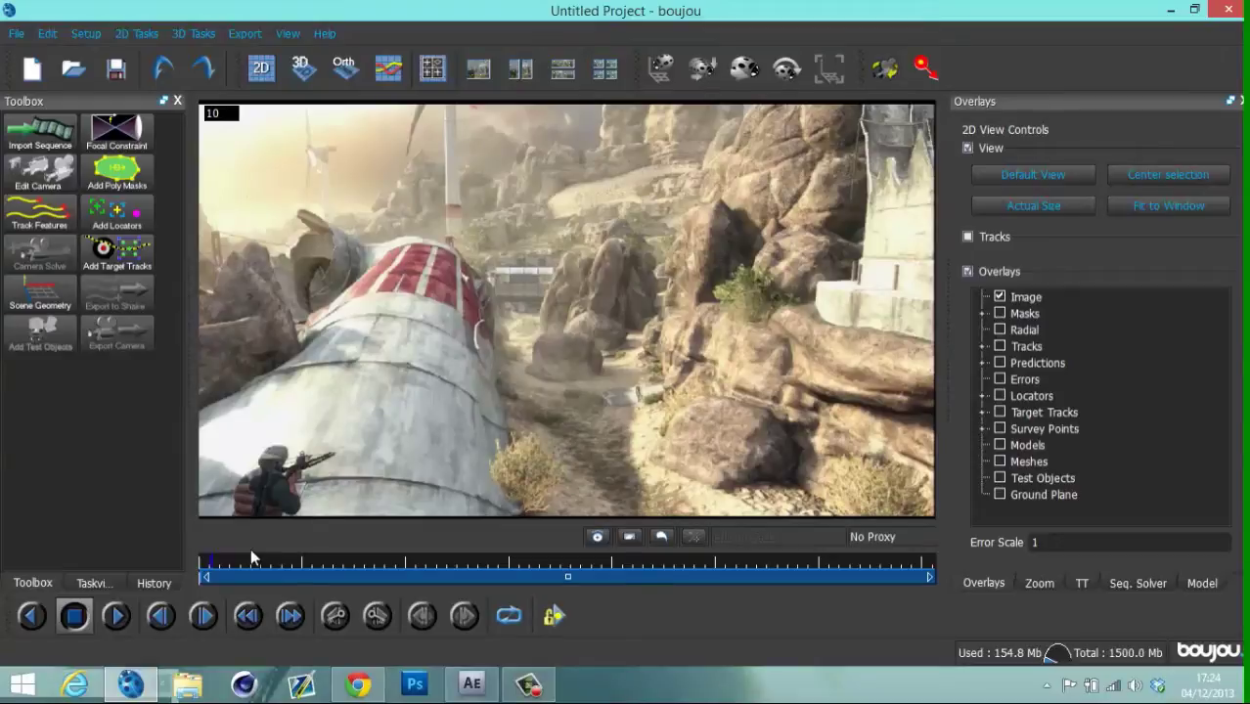
{"action": "left_click", "coordinate": [72, 223]}
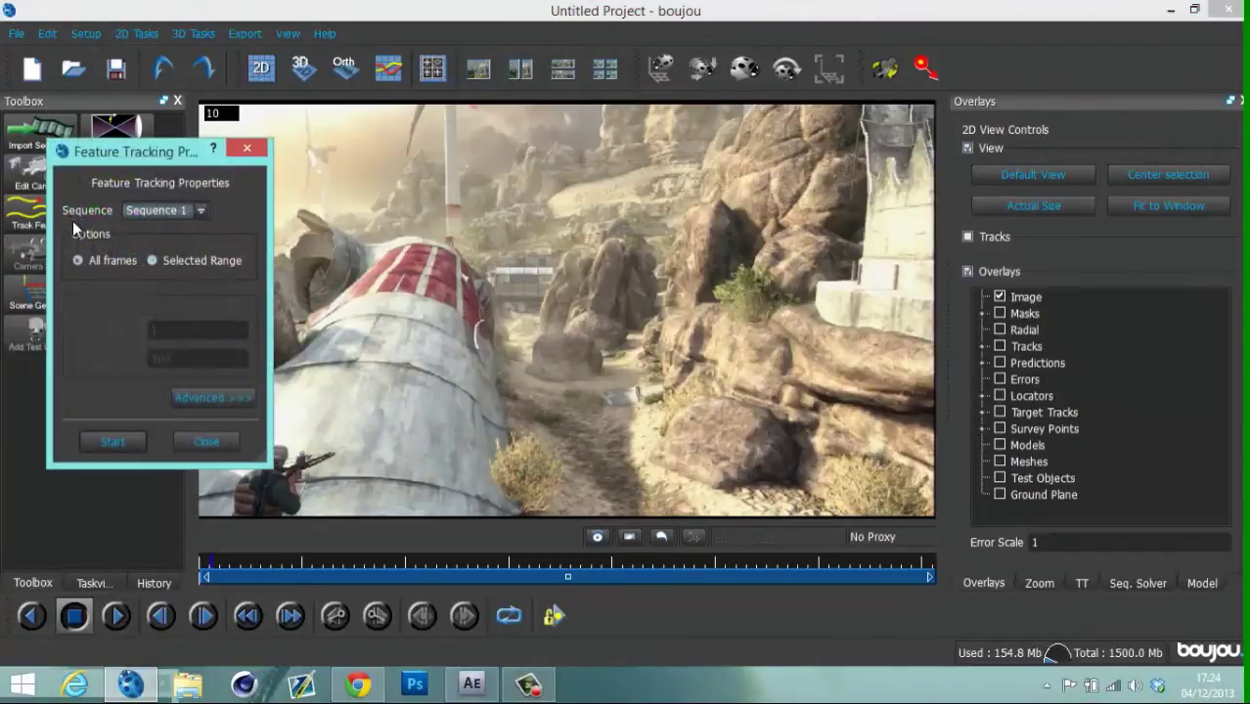
{"action": "left_click", "coordinate": [238, 402]}
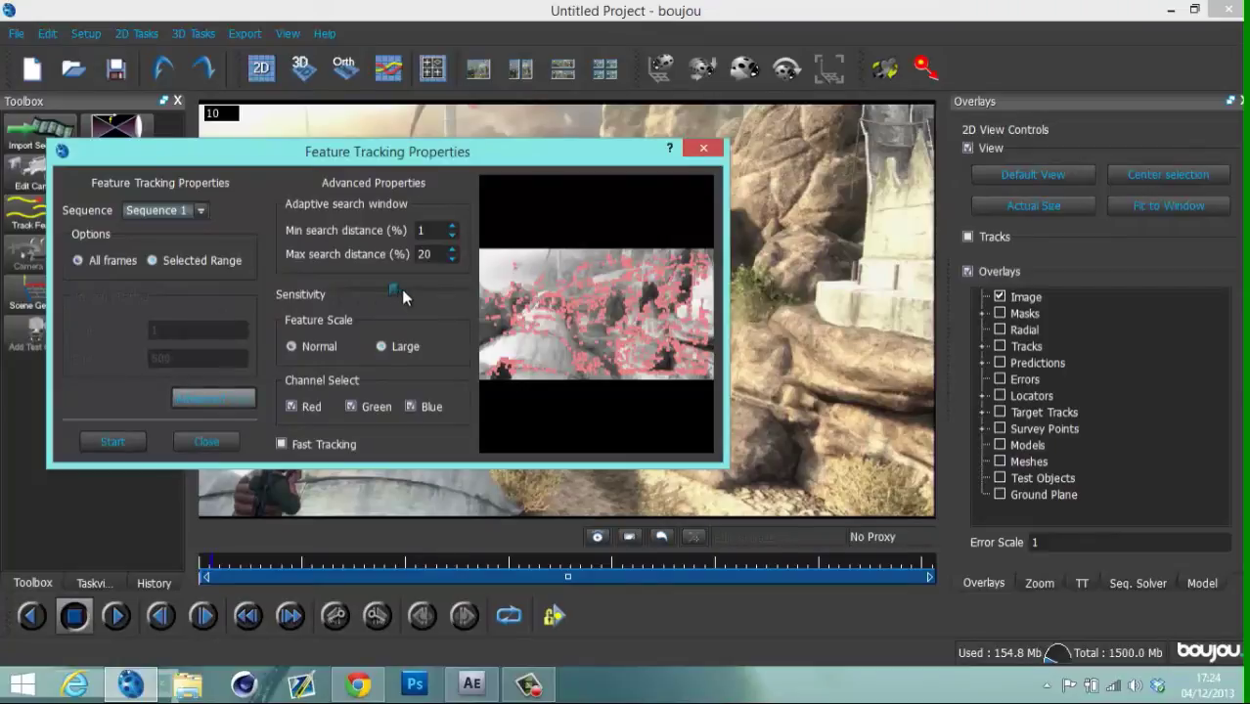
{"action": "left_click_drag", "start_coordinate": [460, 291], "coordinate": [471, 292]}
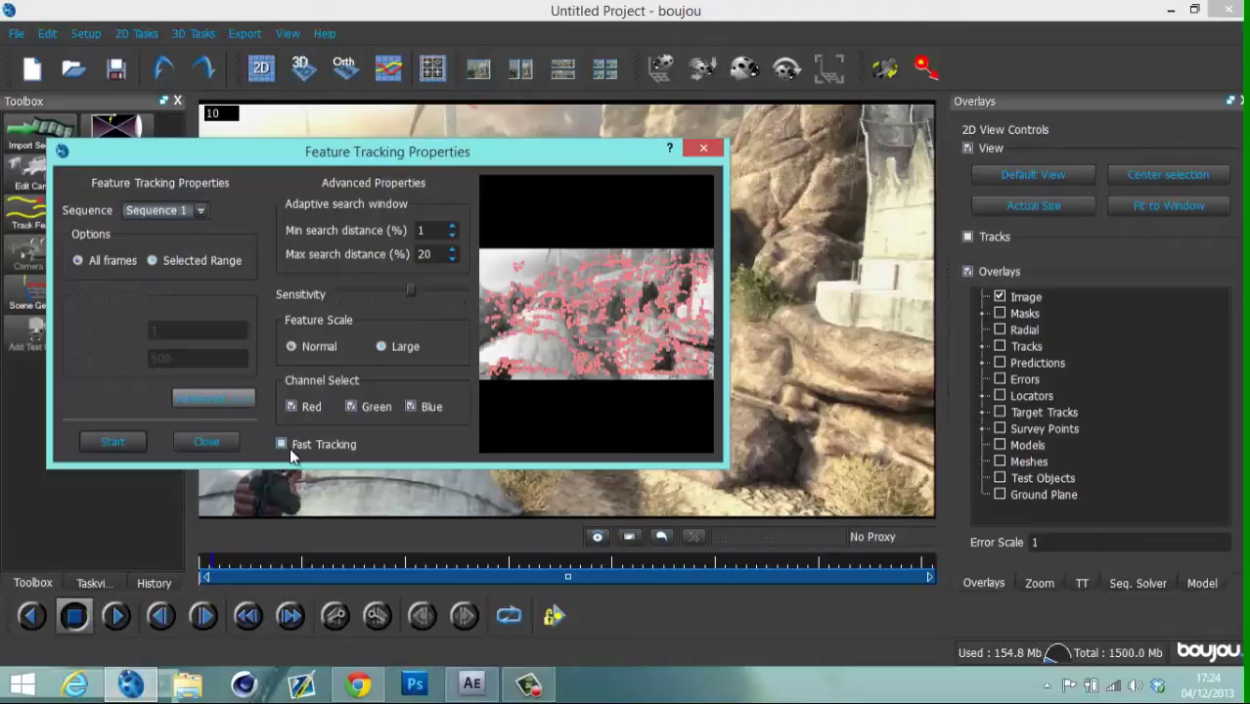
{"action": "left_click", "coordinate": [137, 445]}
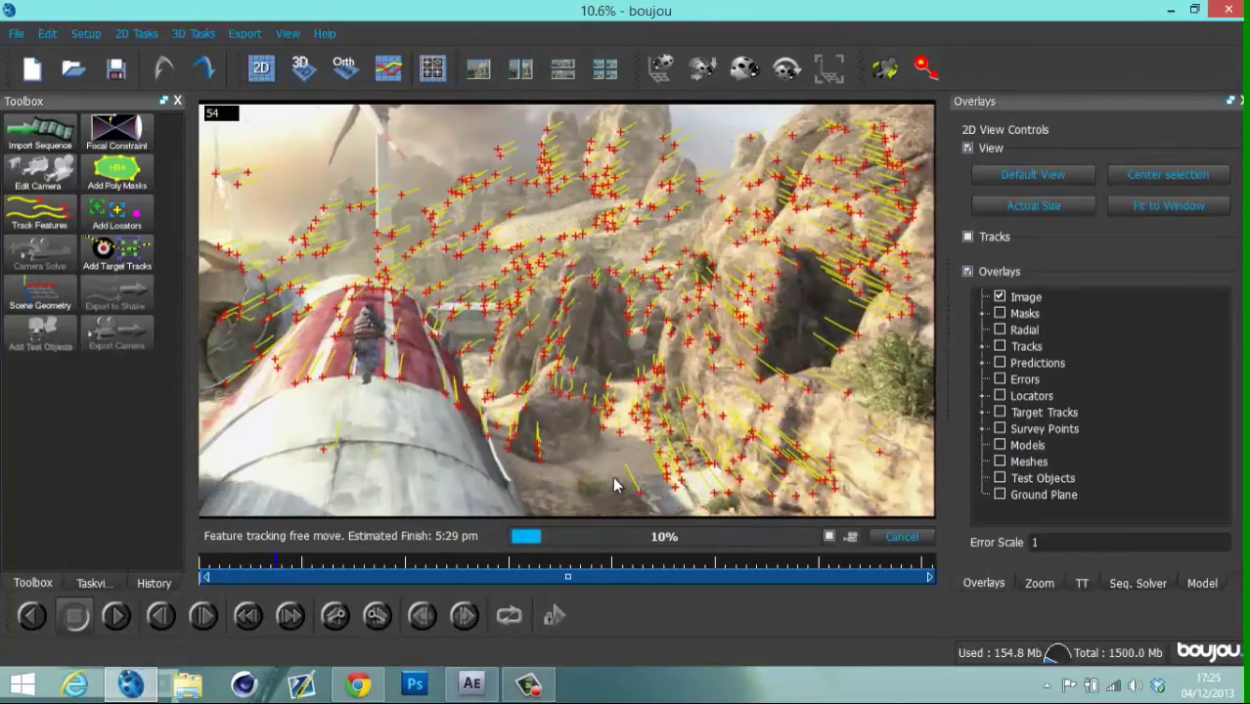
{"action": "left_click", "coordinate": [548, 679]}
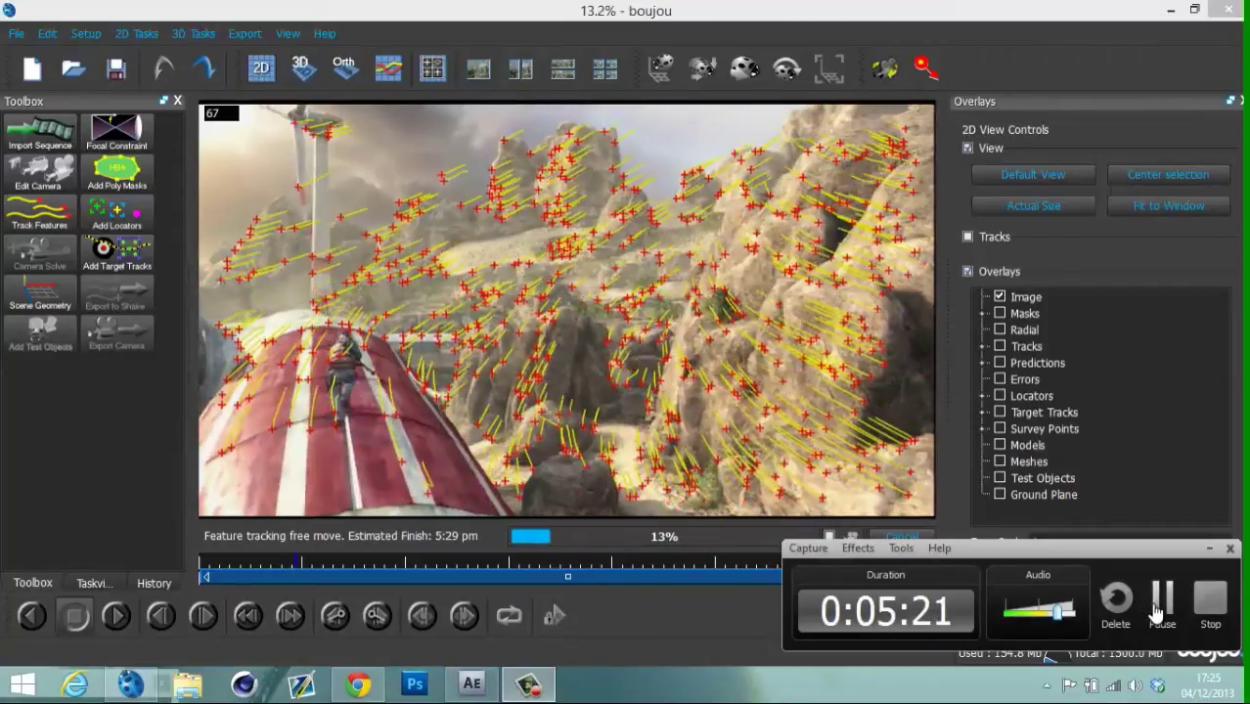
{"action": "left_click", "coordinate": [1156, 606]}
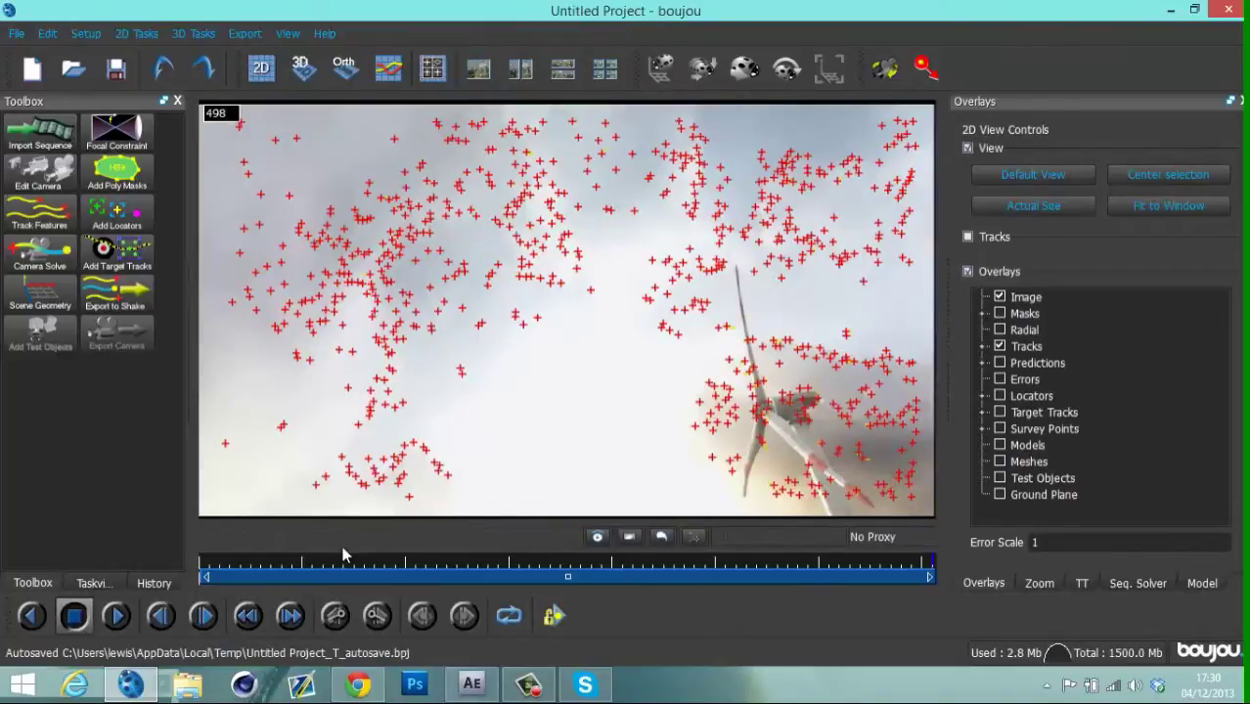
Review the feature tracks up to frame 215, and run the camera solve on all frames of Sequence 1.
{"action": "mouse_move", "coordinate": [296, 560]}
{"action": "left_mouse_down"}
{"action": "mouse_move", "coordinate": [327, 562]}
{"action": "mouse_move", "coordinate": [235, 548]}
{"action": "mouse_move", "coordinate": [433, 569]}
{"action": "mouse_move", "coordinate": [572, 567]}
{"action": "mouse_move", "coordinate": [510, 565]}
{"action": "left_mouse_up"}
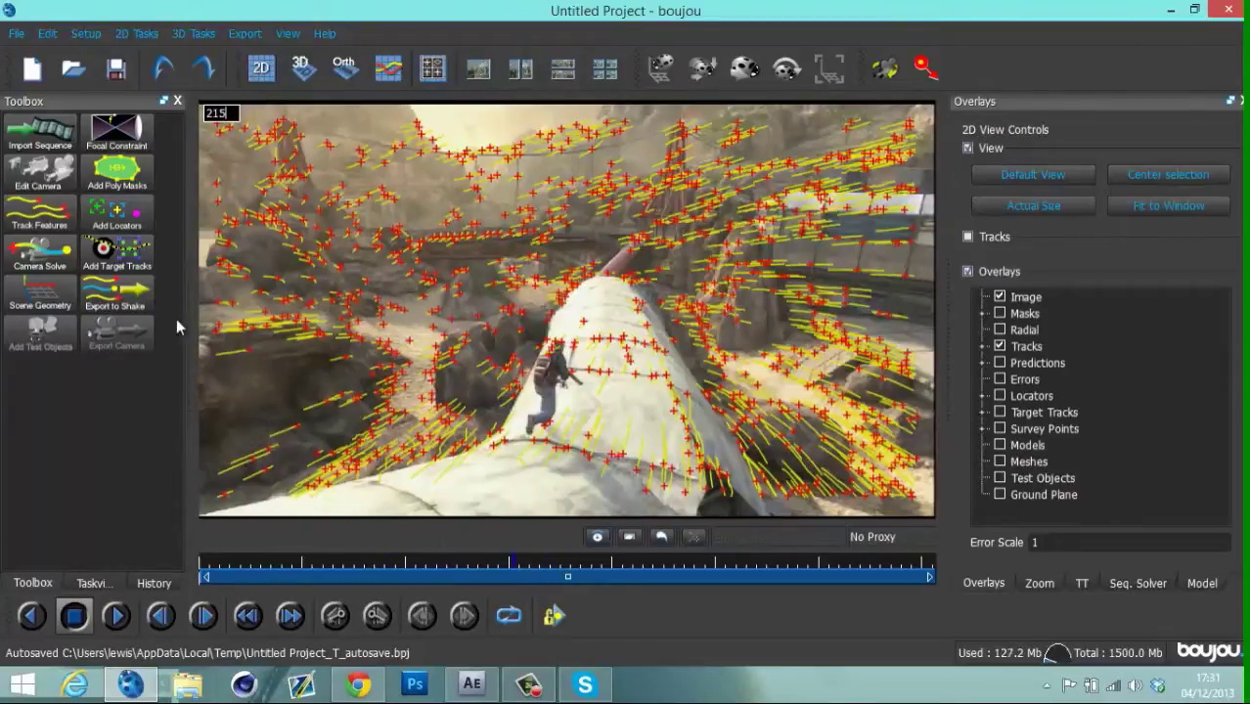
{"action": "left_click", "coordinate": [39, 266]}
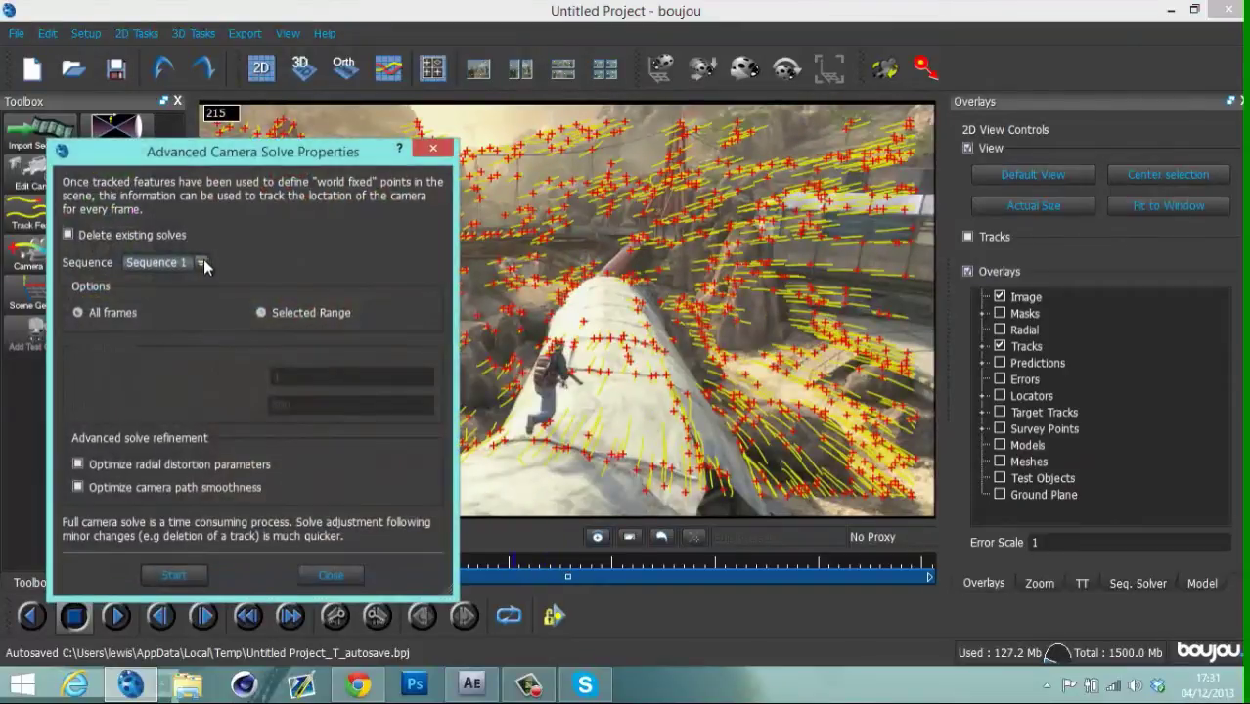
{"action": "left_click", "coordinate": [206, 261]}
{"action": "left_click", "coordinate": [207, 260]}
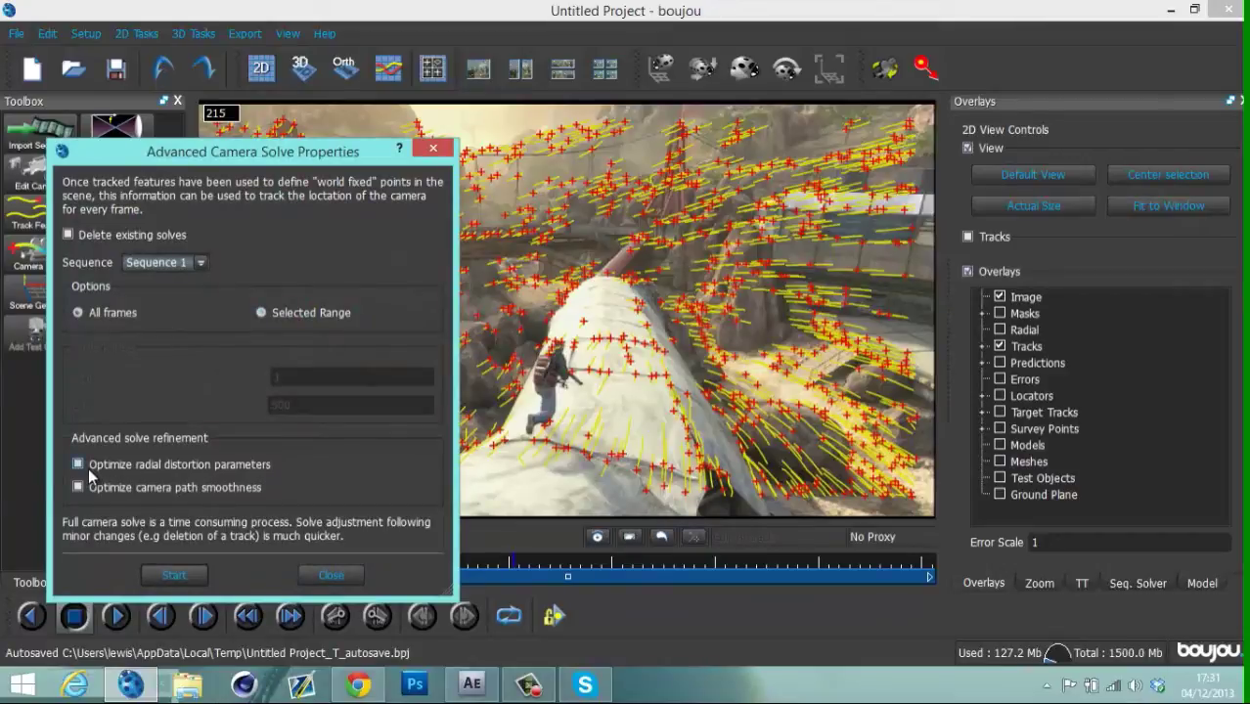
{"action": "left_click", "coordinate": [186, 582]}
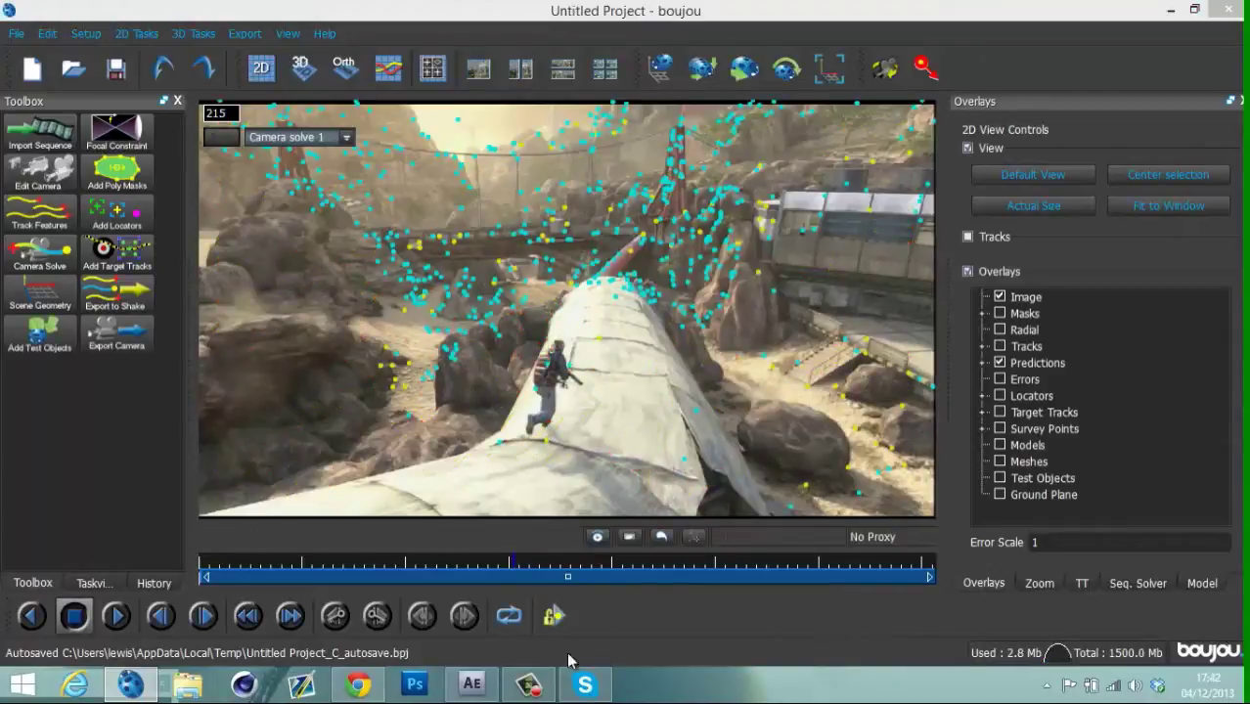
{"action": "left_click", "coordinate": [528, 686]}
{"action": "left_click", "coordinate": [528, 686]}
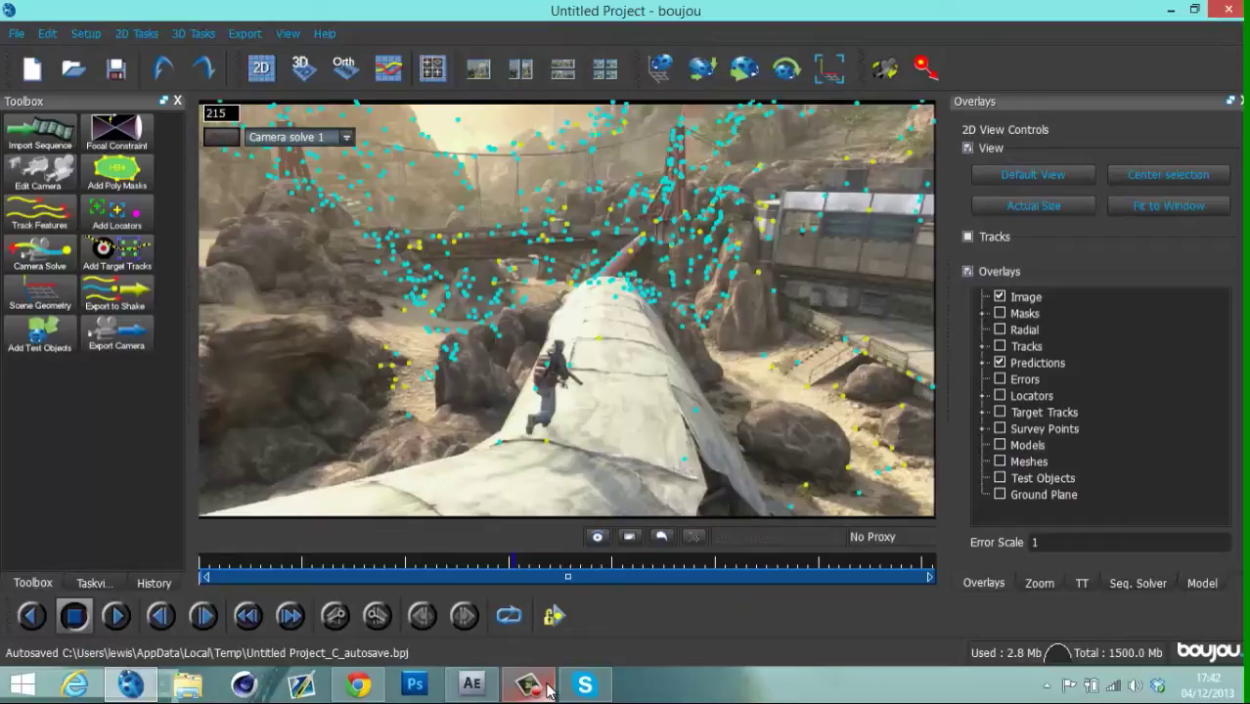
Move to frame 272, and add a coordinate frame hint of type x-axis to the scene geometry.
{"action": "left_click", "coordinate": [326, 565]}
{"action": "left_click_drag", "start_coordinate": [344, 566], "coordinate": [599, 537]}
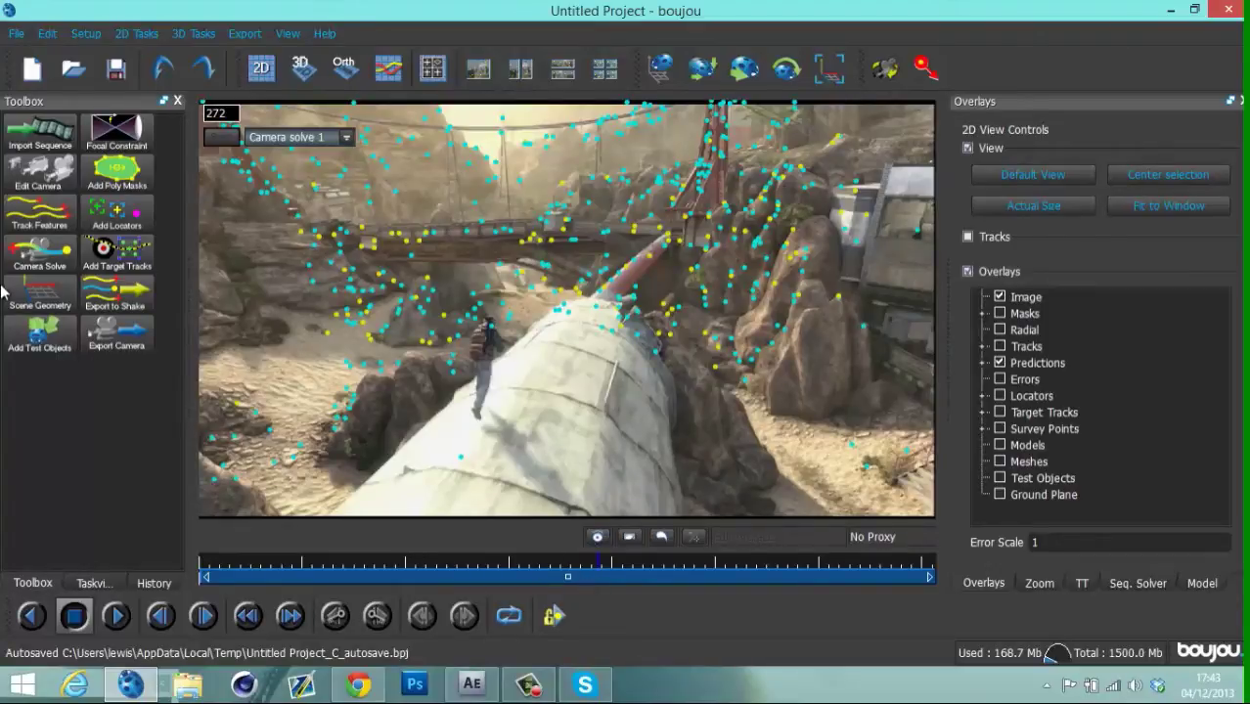
{"action": "left_click", "coordinate": [36, 294]}
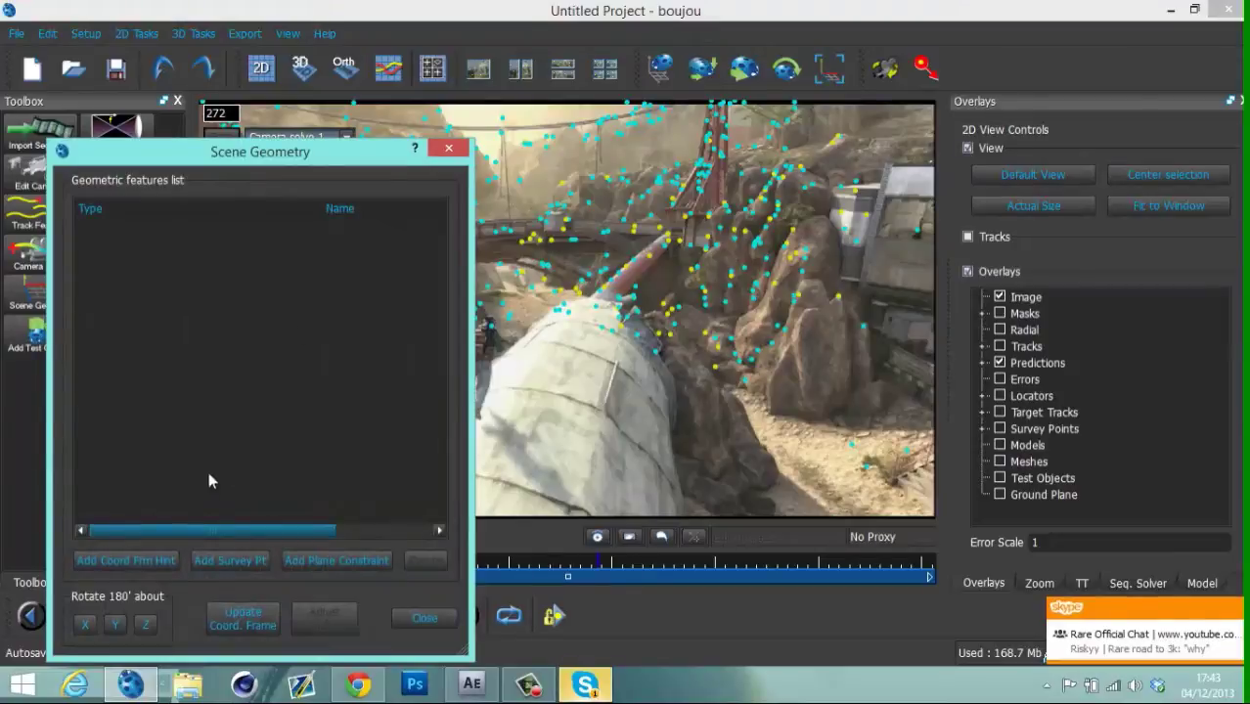
{"action": "left_click", "coordinate": [127, 559]}
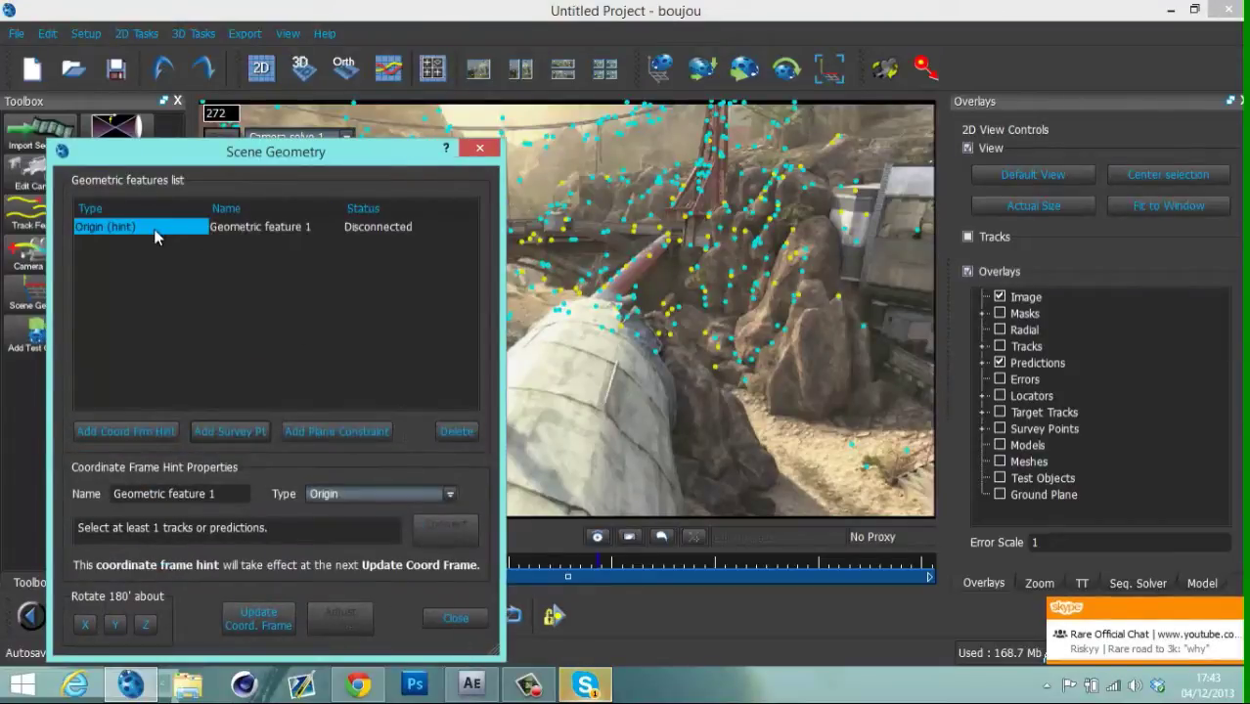
{"action": "left_click", "coordinate": [448, 496]}
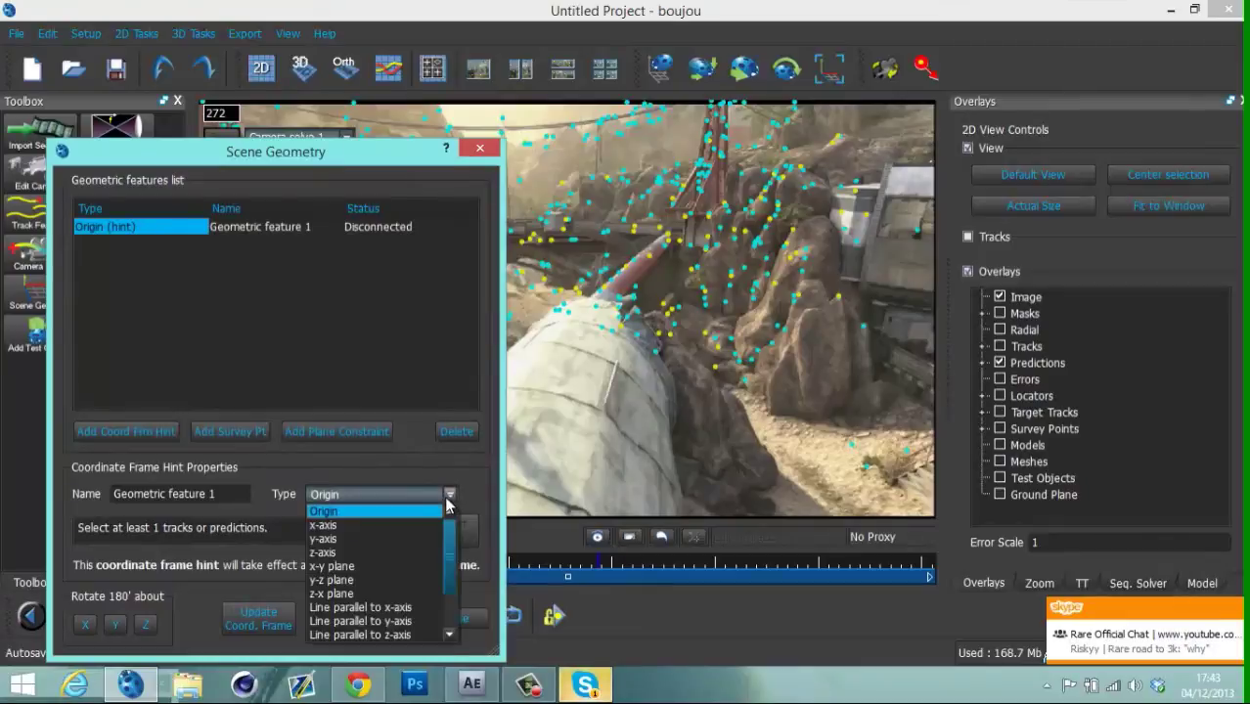
{"action": "left_click", "coordinate": [349, 527]}
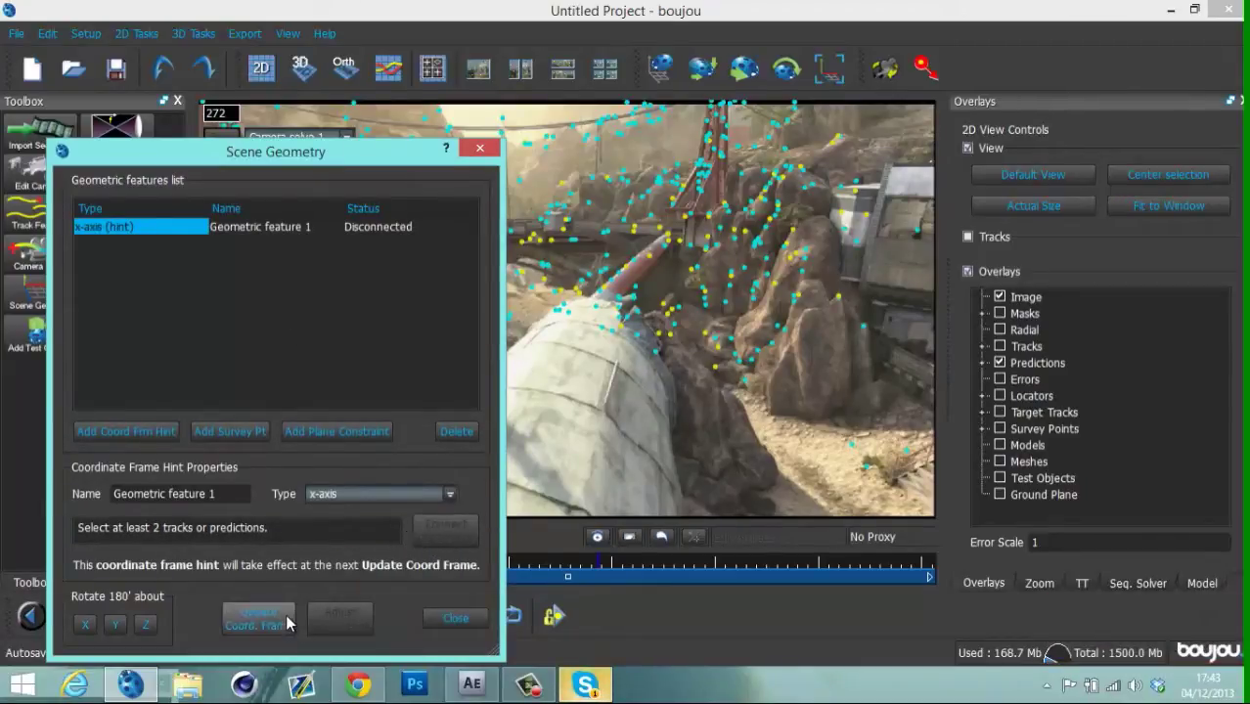
{"action": "left_click_drag", "start_coordinate": [401, 149], "coordinate": [331, 354]}
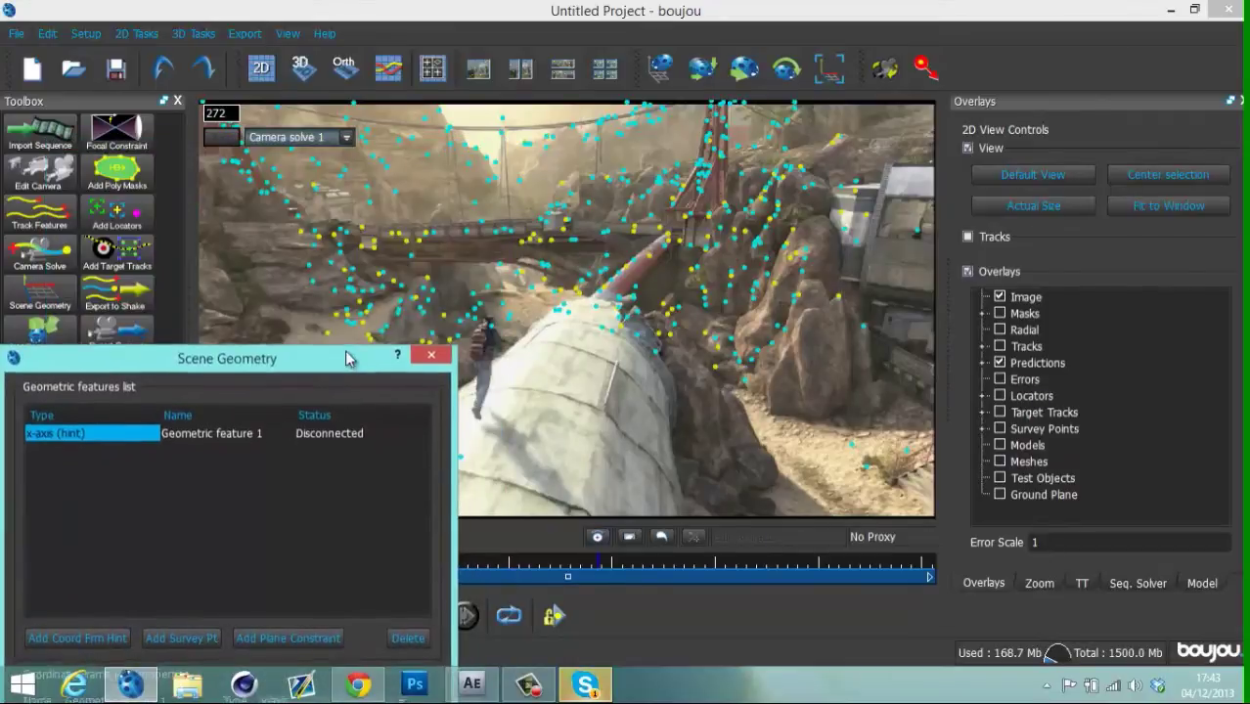
Move to frame 327, and connect the x-axis hint to two tracks at opposite ends of the bridge deck.
{"action": "left_click", "coordinate": [575, 573]}
{"action": "left_click_drag", "start_coordinate": [598, 564], "coordinate": [684, 567]}
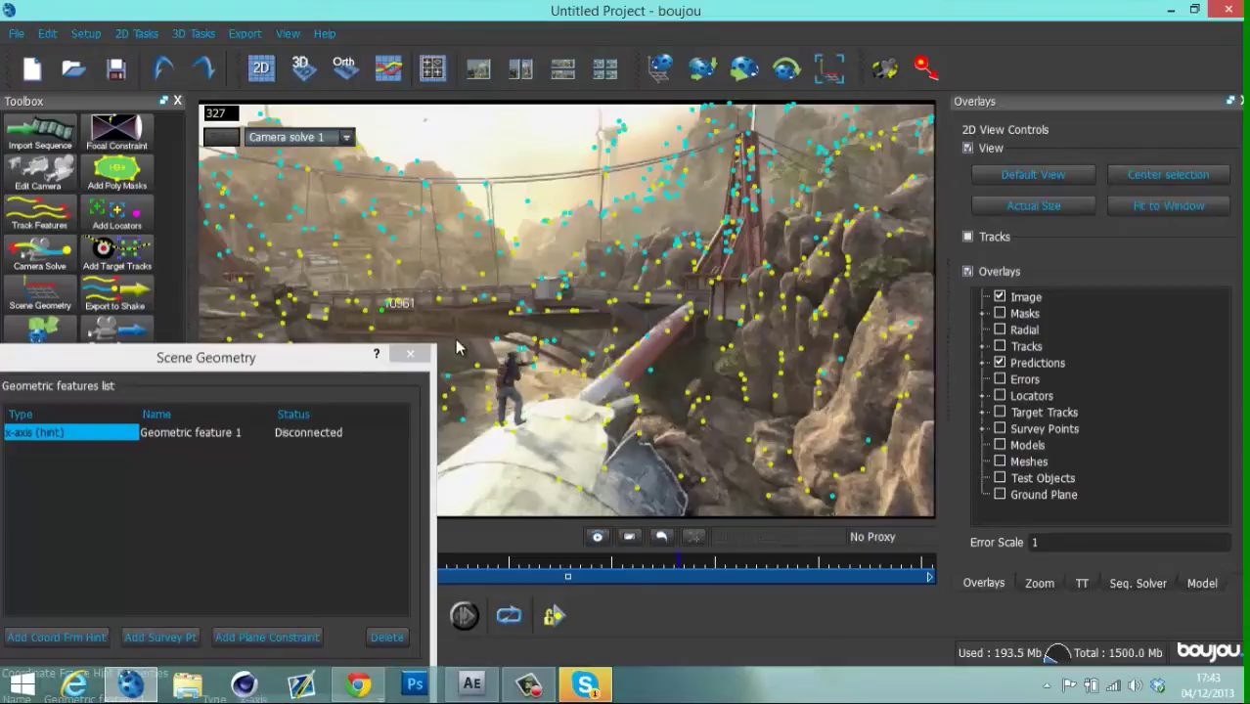
{"action": "left_click_drag", "start_coordinate": [321, 363], "coordinate": [337, 96]}
{"action": "left_click", "coordinate": [398, 470]}
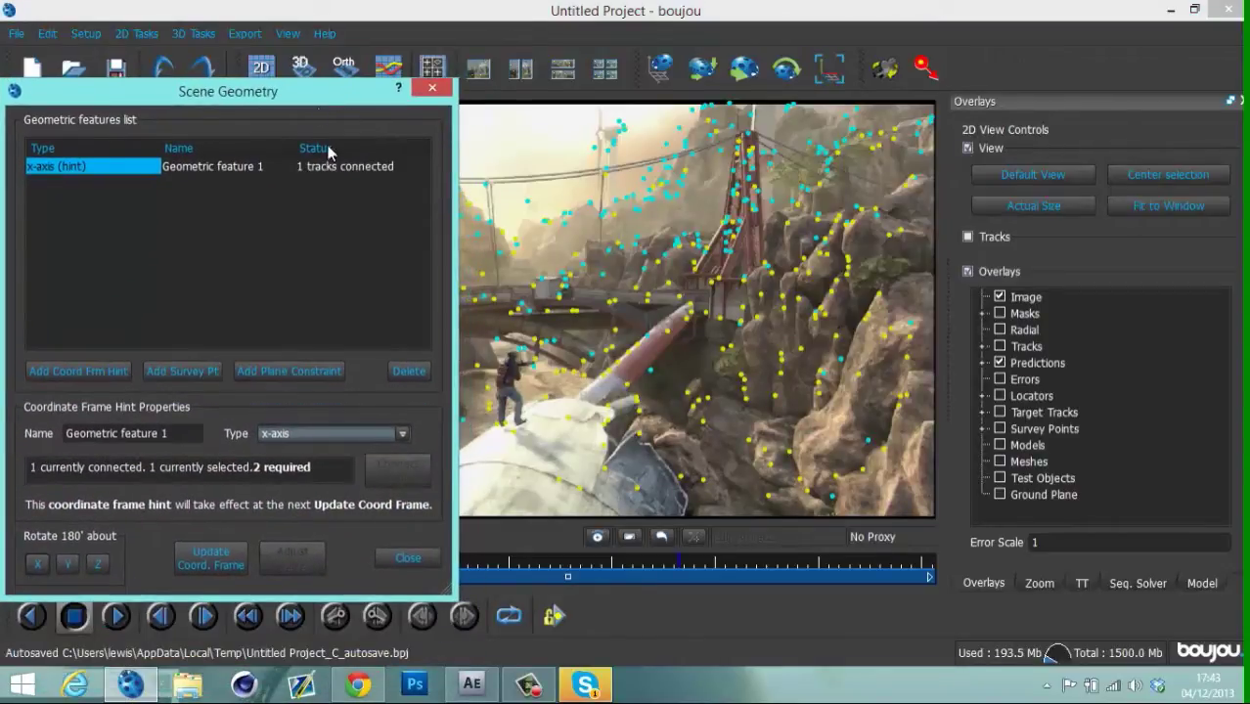
{"action": "left_click_drag", "start_coordinate": [309, 118], "coordinate": [361, 389]}
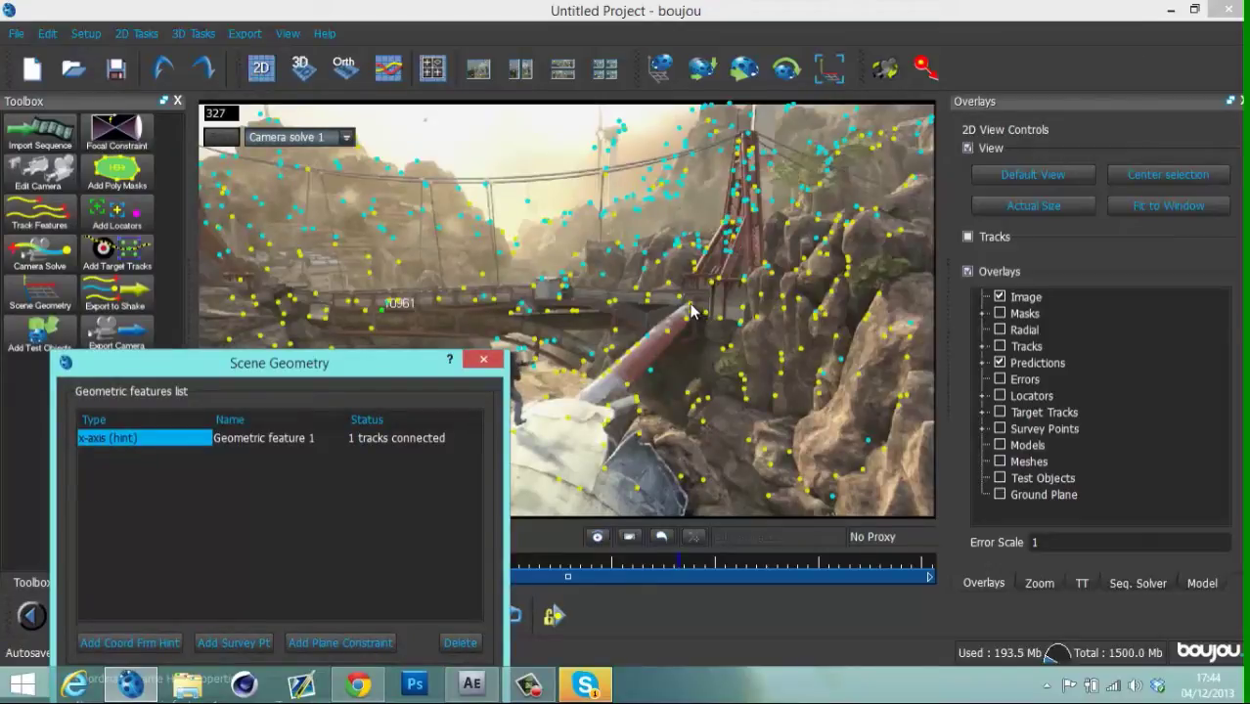
{"action": "left_click", "coordinate": [691, 311], "text": "ctrl"}
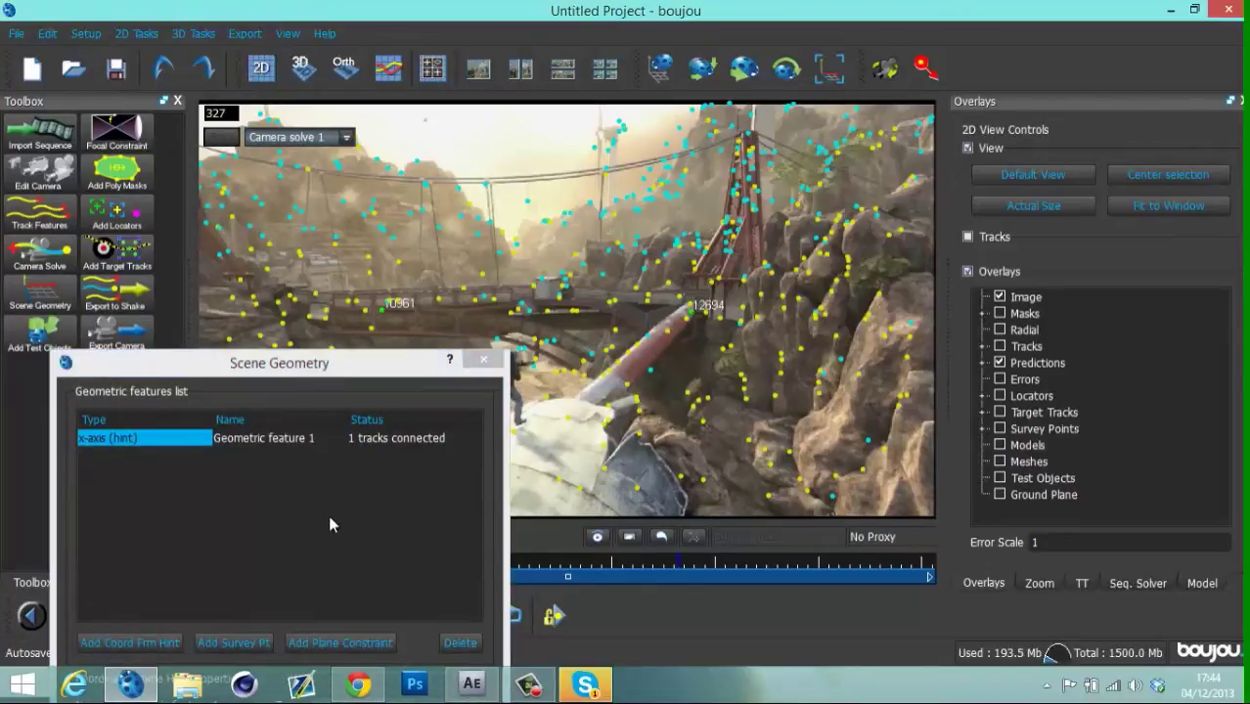
{"action": "left_click", "coordinate": [359, 398]}
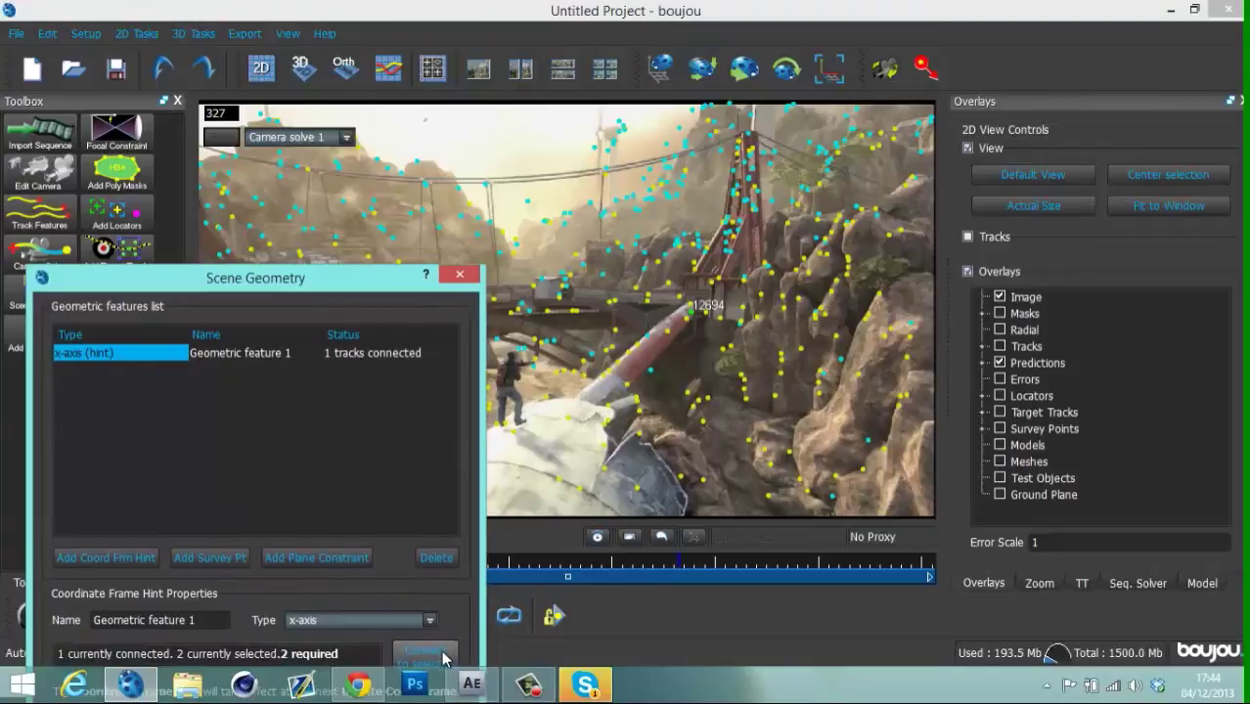
{"action": "left_click_drag", "start_coordinate": [362, 286], "coordinate": [253, 551]}
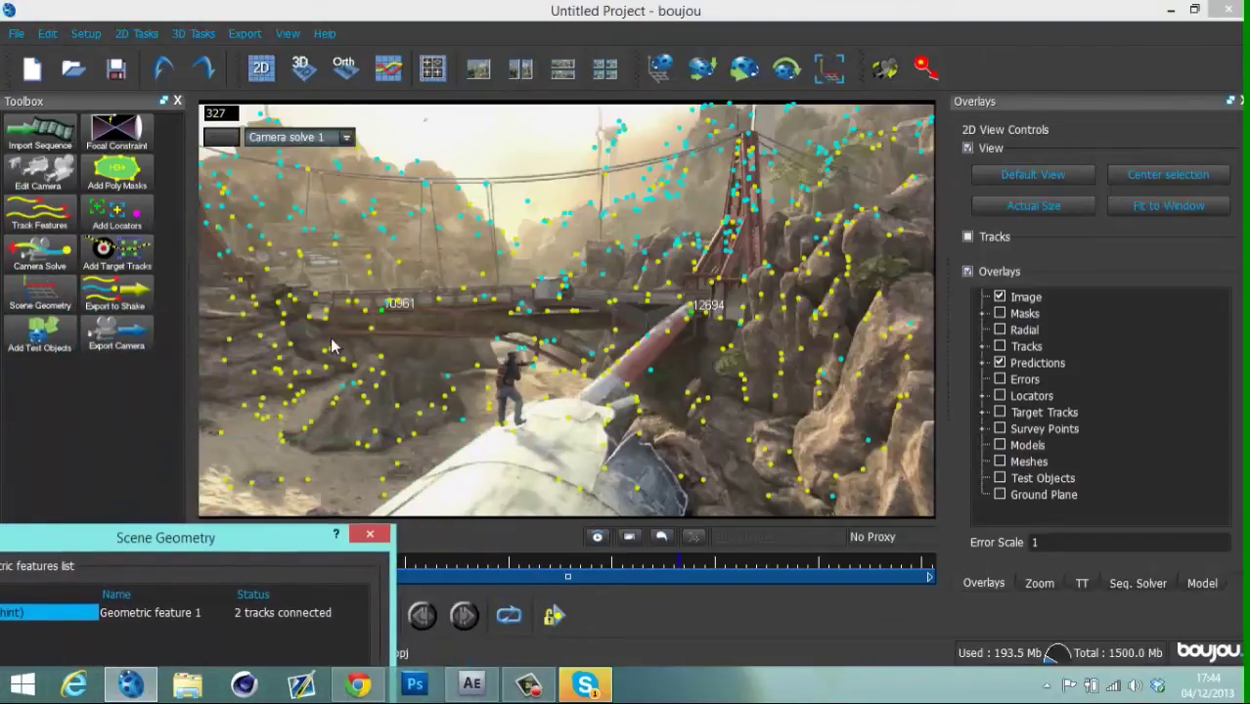
{"action": "left_click", "coordinate": [384, 316]}
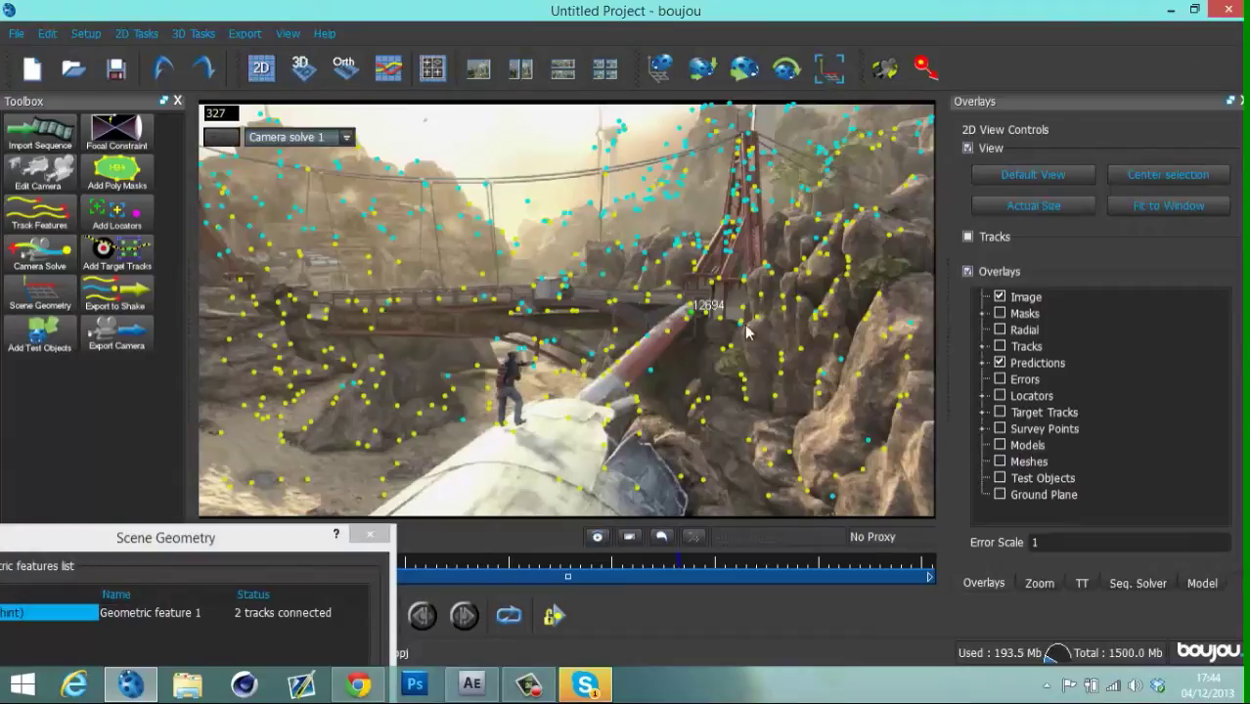
Add a second coordinate frame hint and set its type to y-axis.
{"action": "left_click_drag", "start_coordinate": [309, 540], "coordinate": [440, 78]}
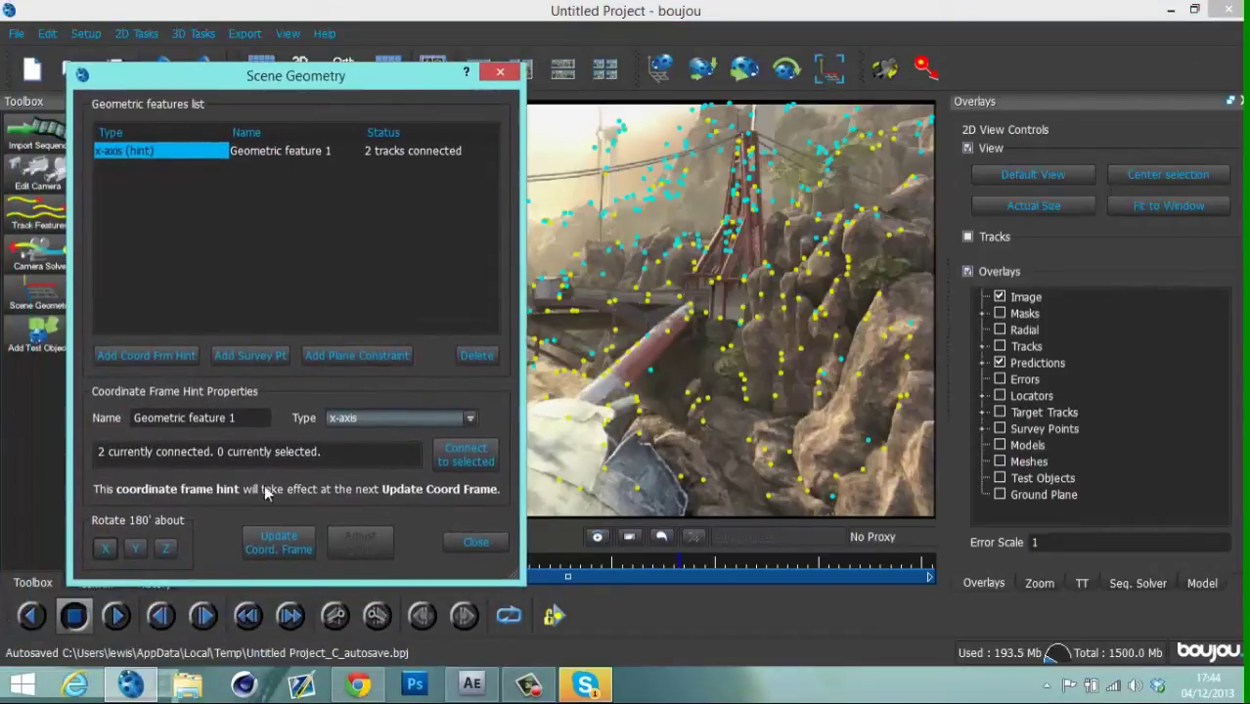
{"action": "left_click", "coordinate": [166, 356]}
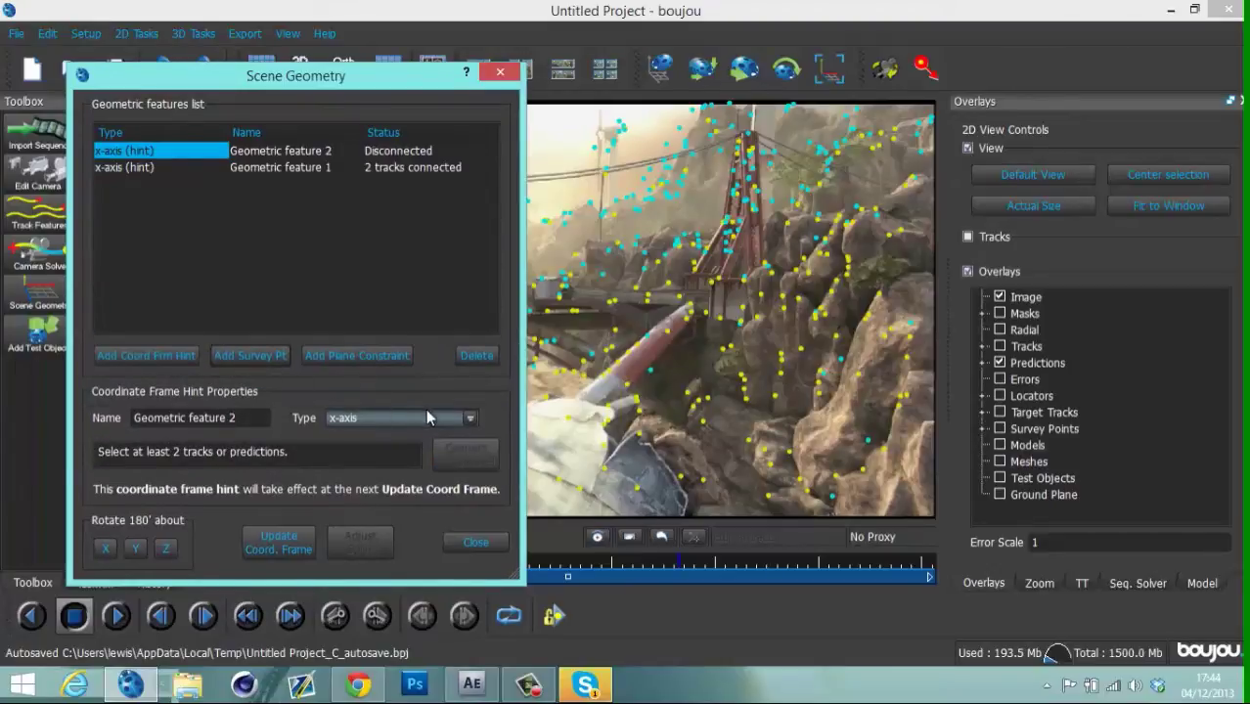
{"action": "left_click", "coordinate": [425, 418]}
{"action": "left_click", "coordinate": [431, 458]}
Move to frame 309, and connect the y-axis hint to two tracks one above the other on the rock face.
{"action": "left_click_drag", "start_coordinate": [404, 82], "coordinate": [243, 280]}
{"action": "left_click", "coordinate": [658, 564]}
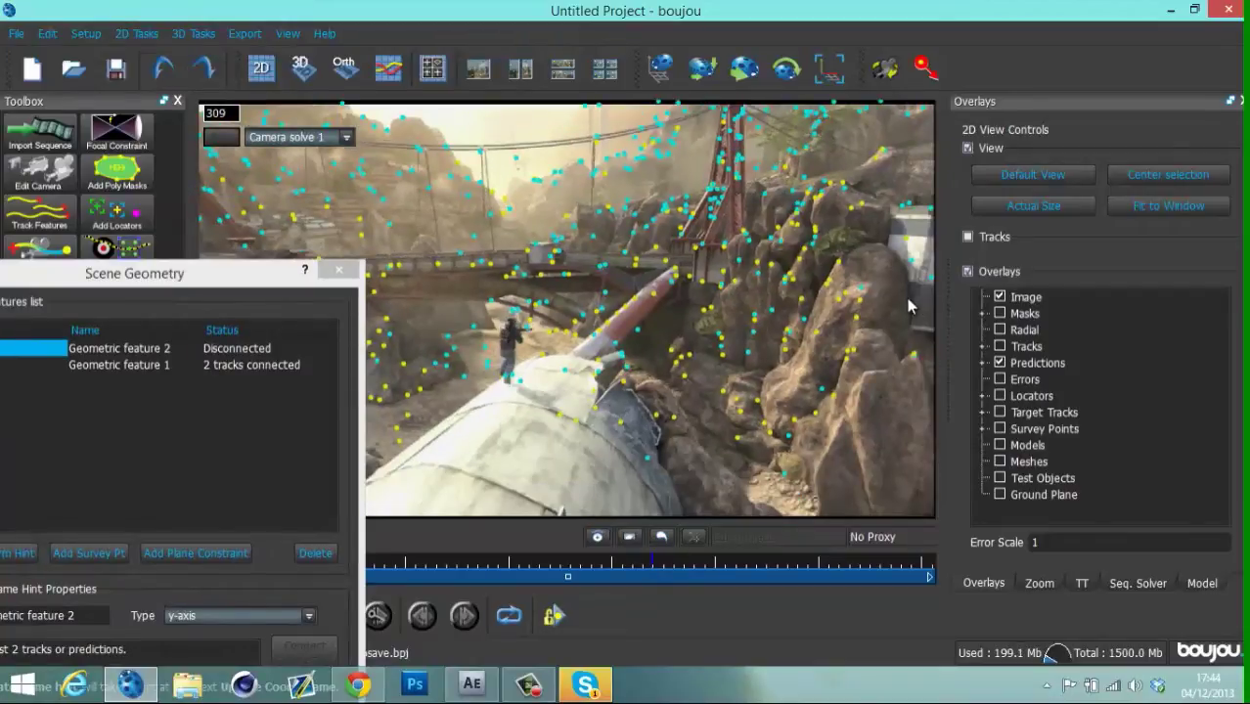
{"action": "left_click", "coordinate": [773, 244]}
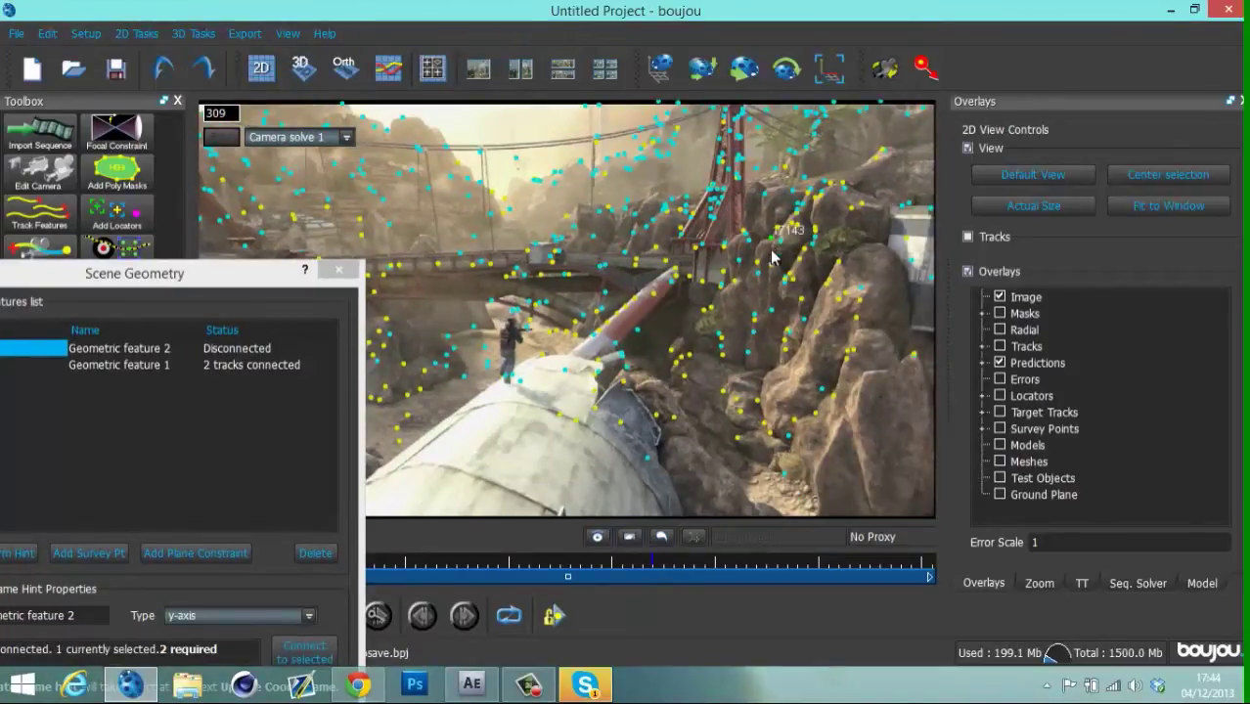
{"action": "left_click", "coordinate": [760, 409], "text": "ctrl"}
{"action": "left_click_drag", "start_coordinate": [281, 288], "coordinate": [416, 75]}
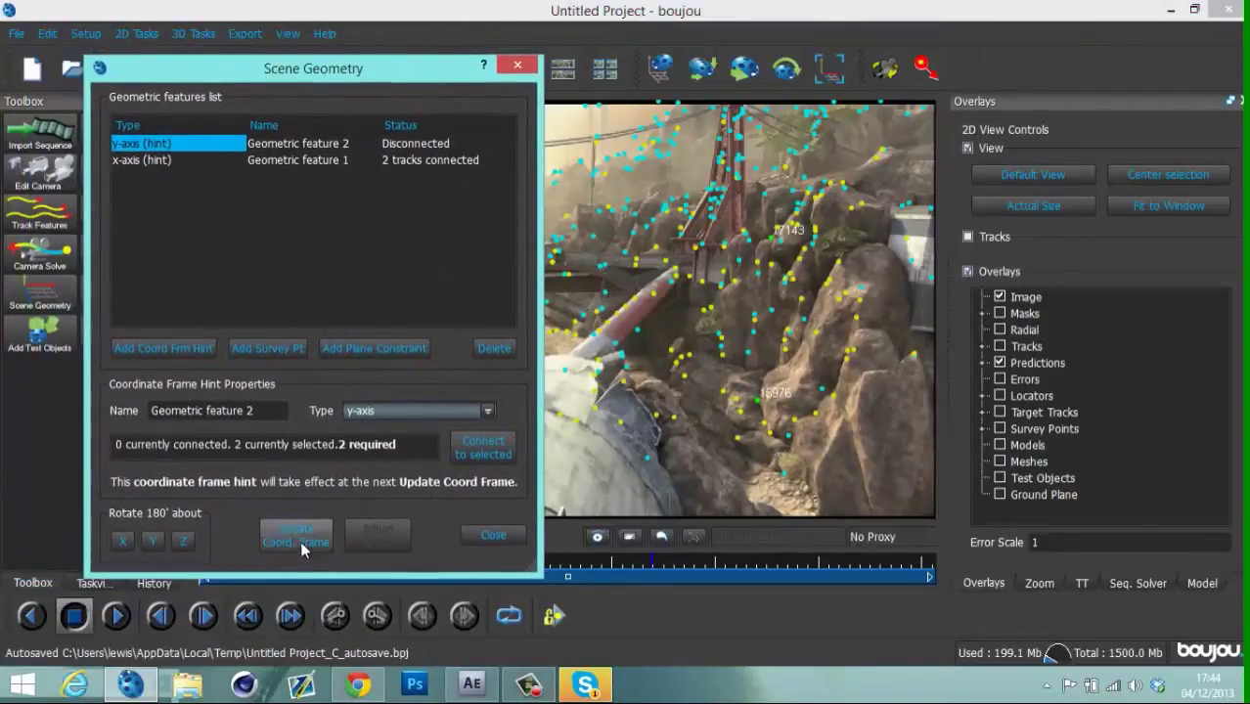
{"action": "left_click", "coordinate": [472, 448]}
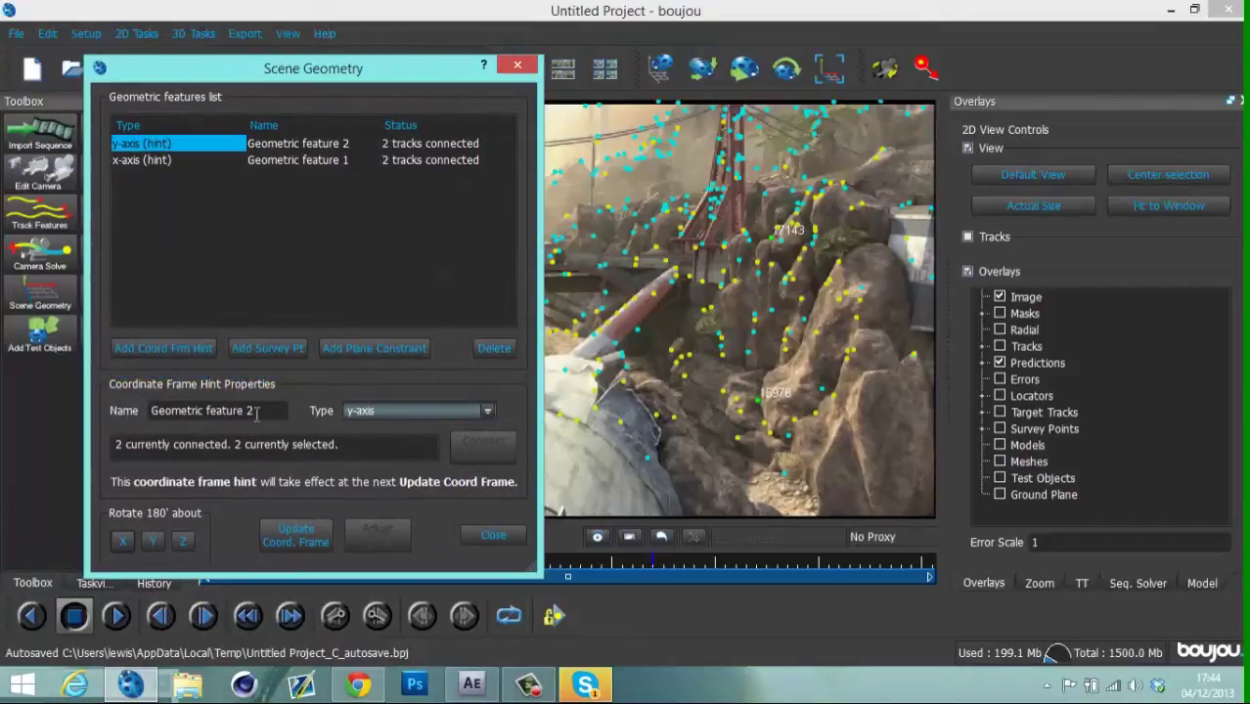
{"action": "left_click", "coordinate": [770, 249]}
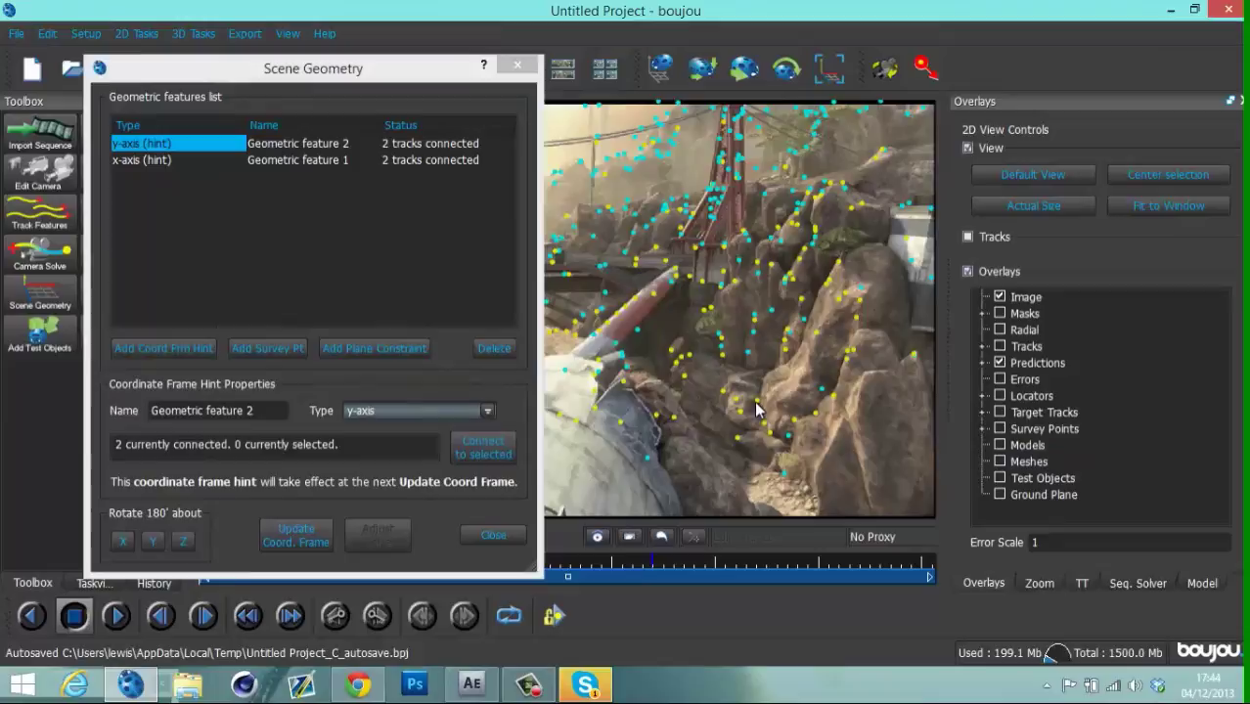
Add a z-axis coordinate frame hint, and connect it to two tracks running into the scene's depth at frame 227.
{"action": "left_click", "coordinate": [163, 349]}
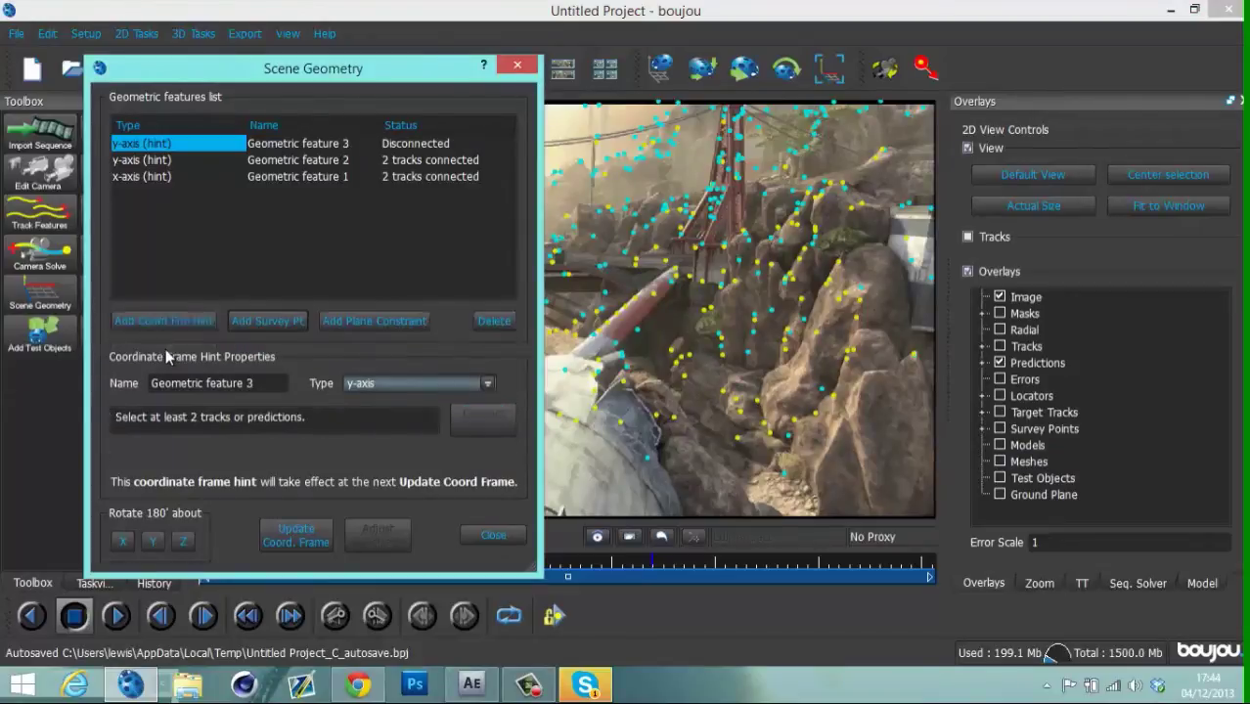
{"action": "left_click", "coordinate": [491, 412]}
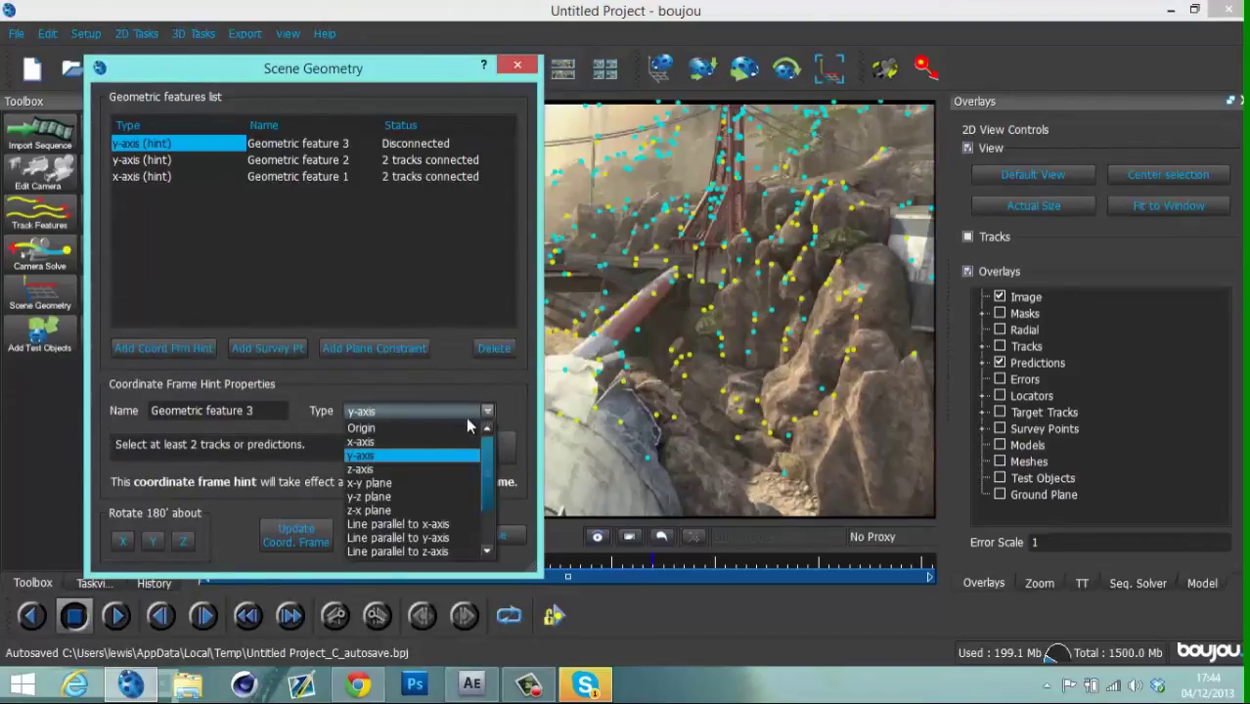
{"action": "left_click", "coordinate": [373, 463]}
{"action": "left_click_drag", "start_coordinate": [423, 77], "coordinate": [245, 316]}
{"action": "left_click_drag", "start_coordinate": [560, 569], "coordinate": [535, 562]}
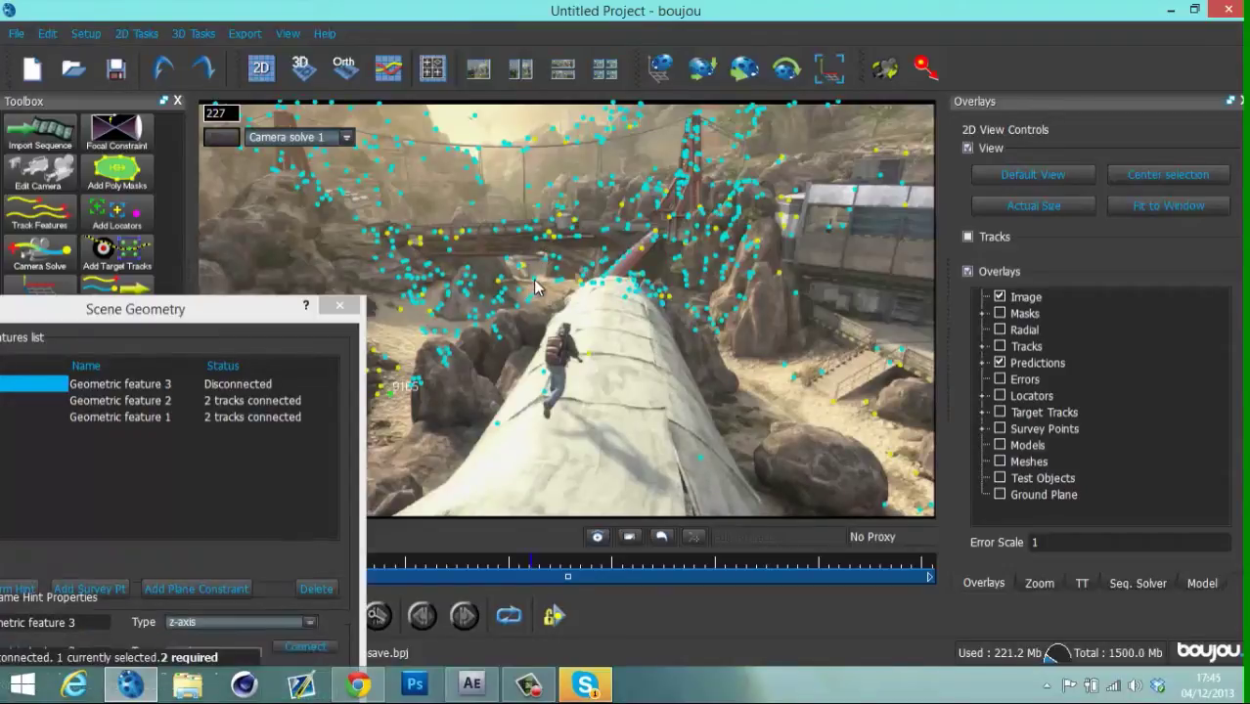
{"action": "left_click_drag", "start_coordinate": [251, 313], "coordinate": [421, 144]}
{"action": "left_click", "coordinate": [476, 517]}
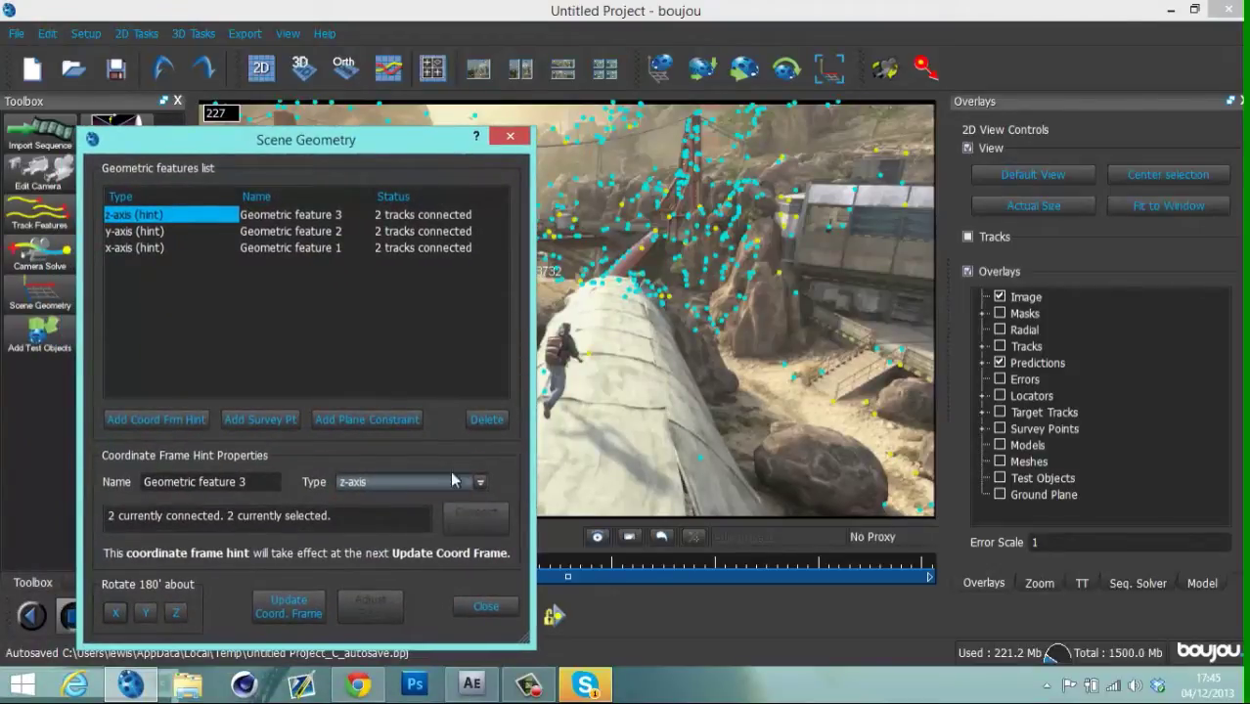
Add a fourth coordinate frame hint and set its type to Origin.
{"action": "left_click", "coordinate": [188, 421]}
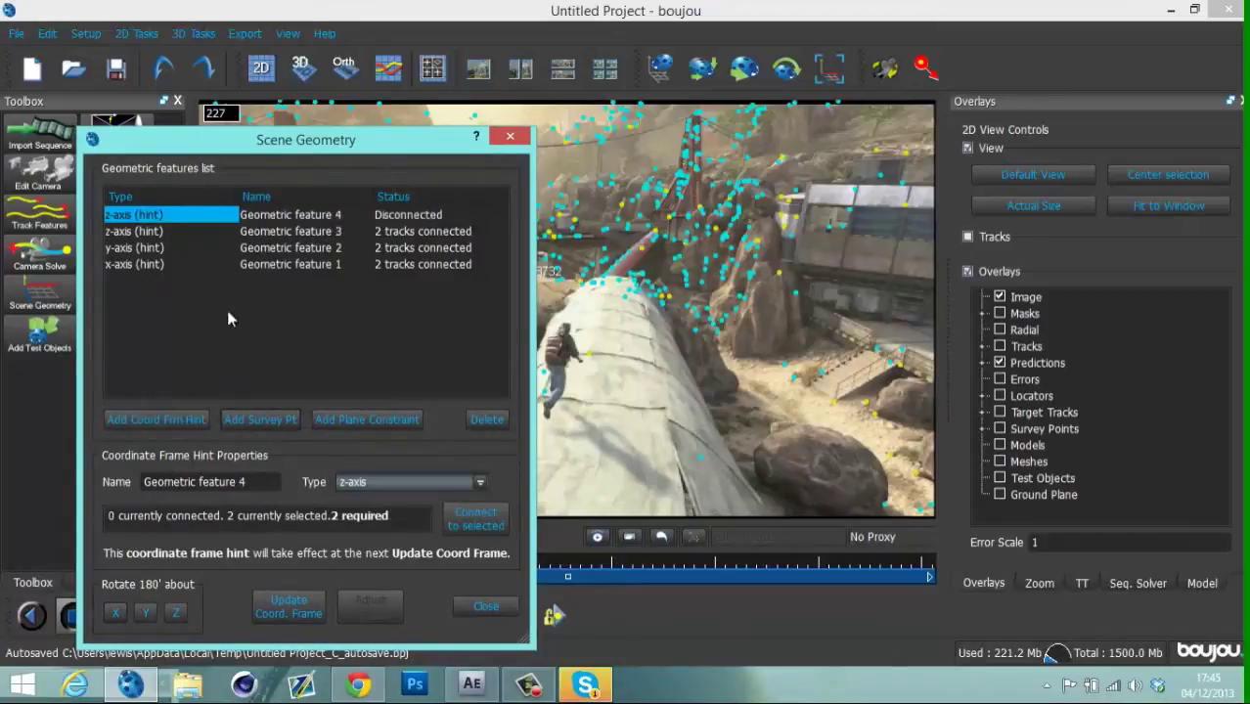
{"action": "left_click", "coordinate": [479, 482]}
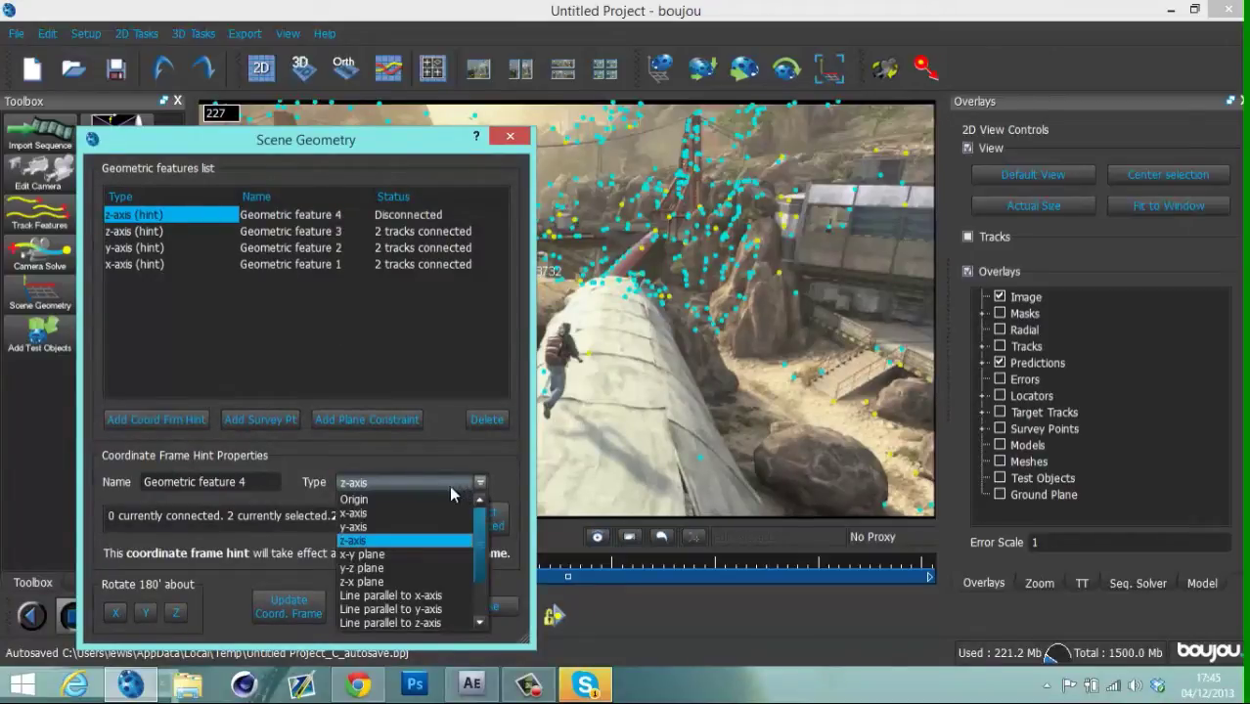
{"action": "left_click", "coordinate": [390, 500]}
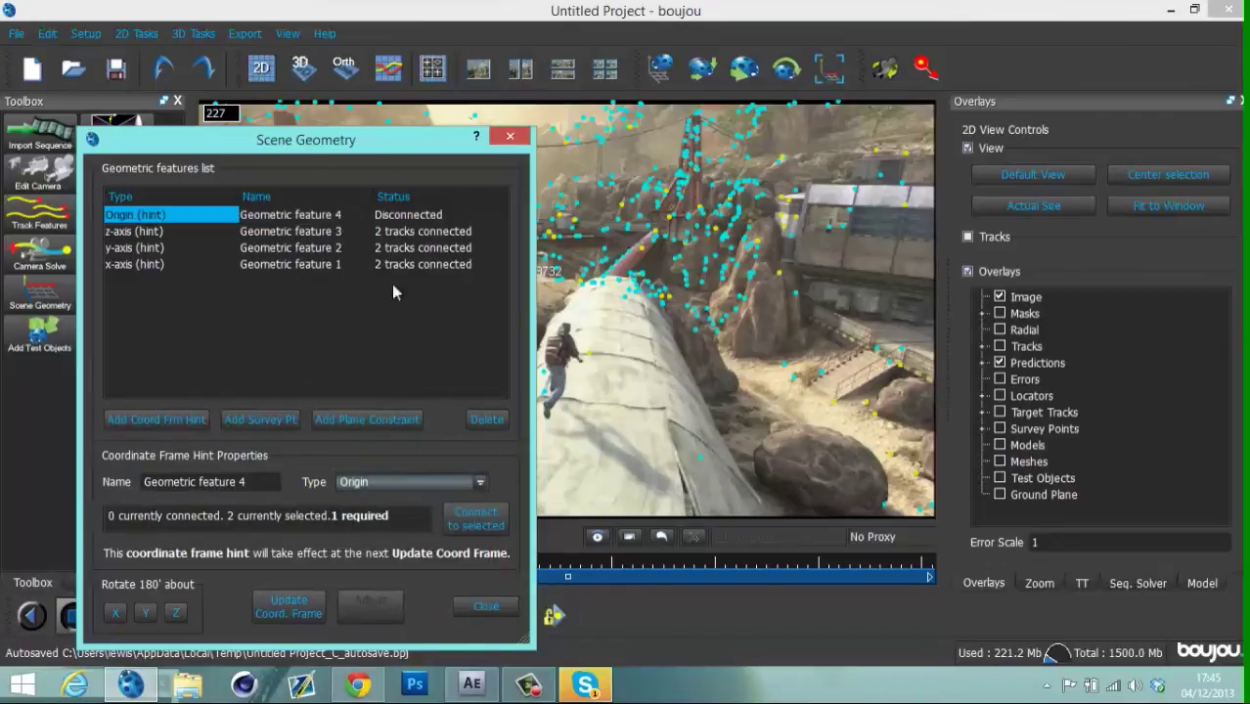
Connect the origin hint to a single track on the pipe at frame 320, and update the coordinate frame.
{"action": "left_click_drag", "start_coordinate": [390, 191], "coordinate": [363, 357]}
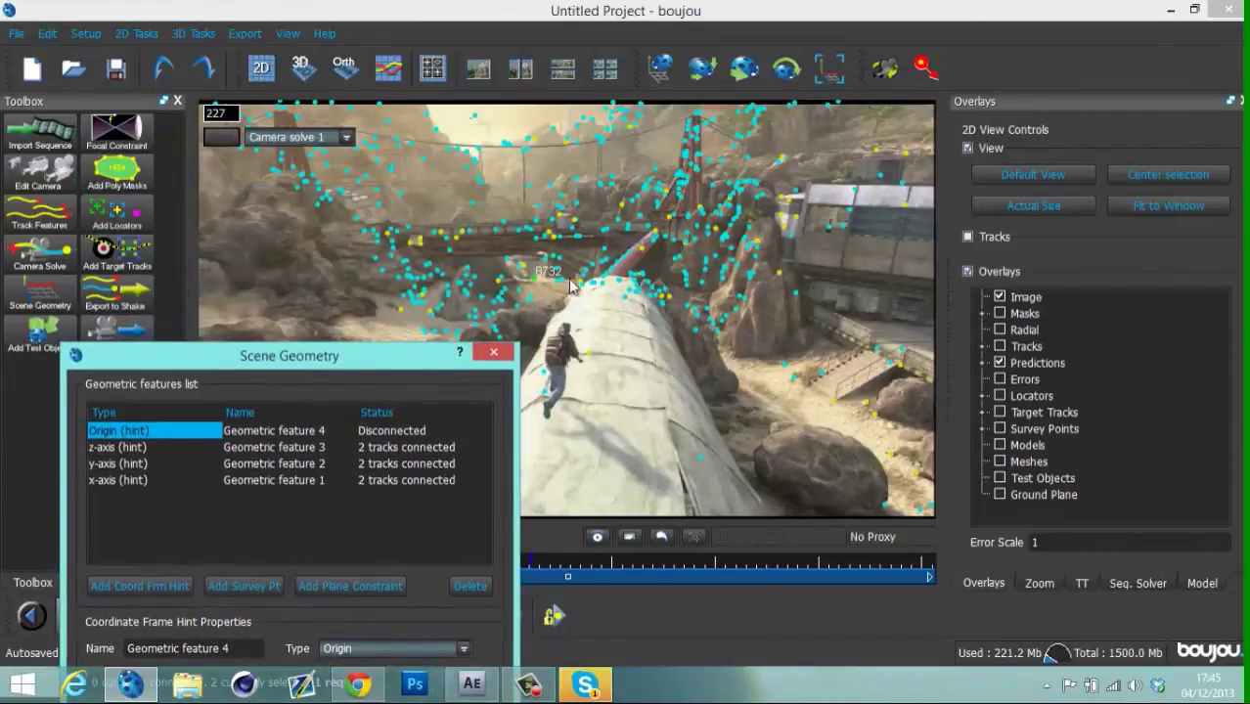
{"action": "left_click", "coordinate": [535, 277]}
{"action": "left_click_drag", "start_coordinate": [447, 358], "coordinate": [433, 495]}
{"action": "left_click", "coordinate": [393, 398]}
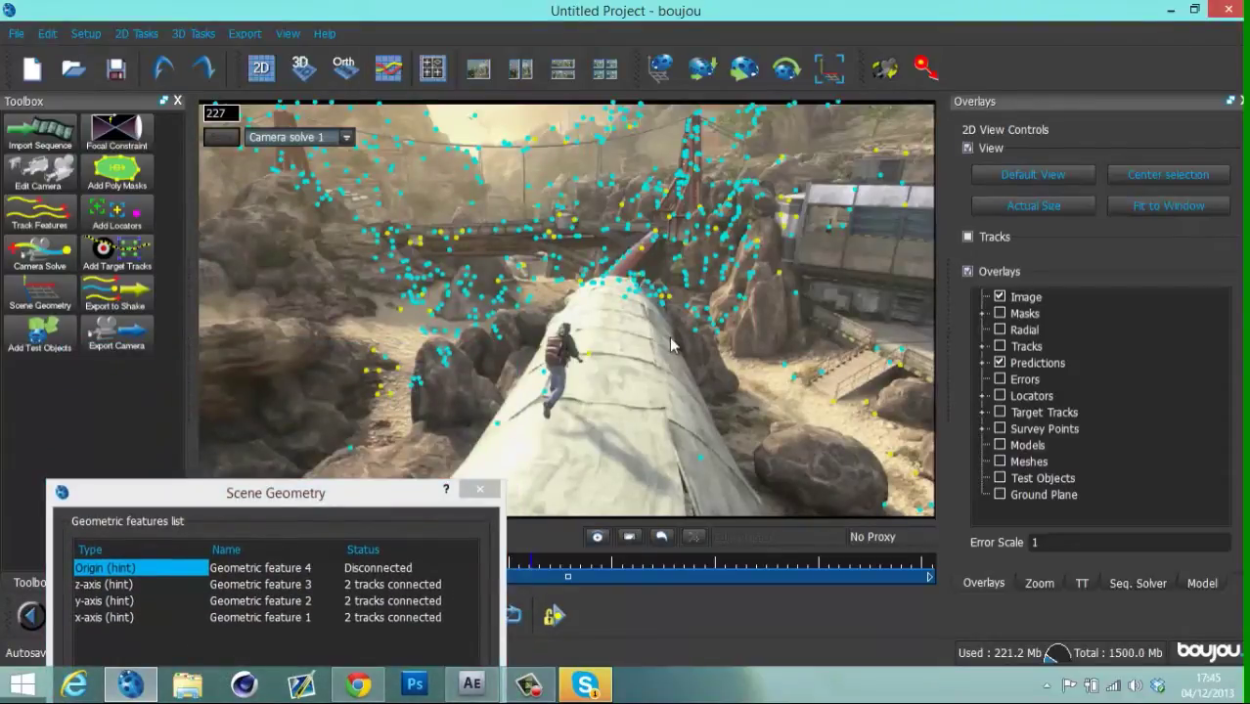
{"action": "left_click", "coordinate": [661, 537]}
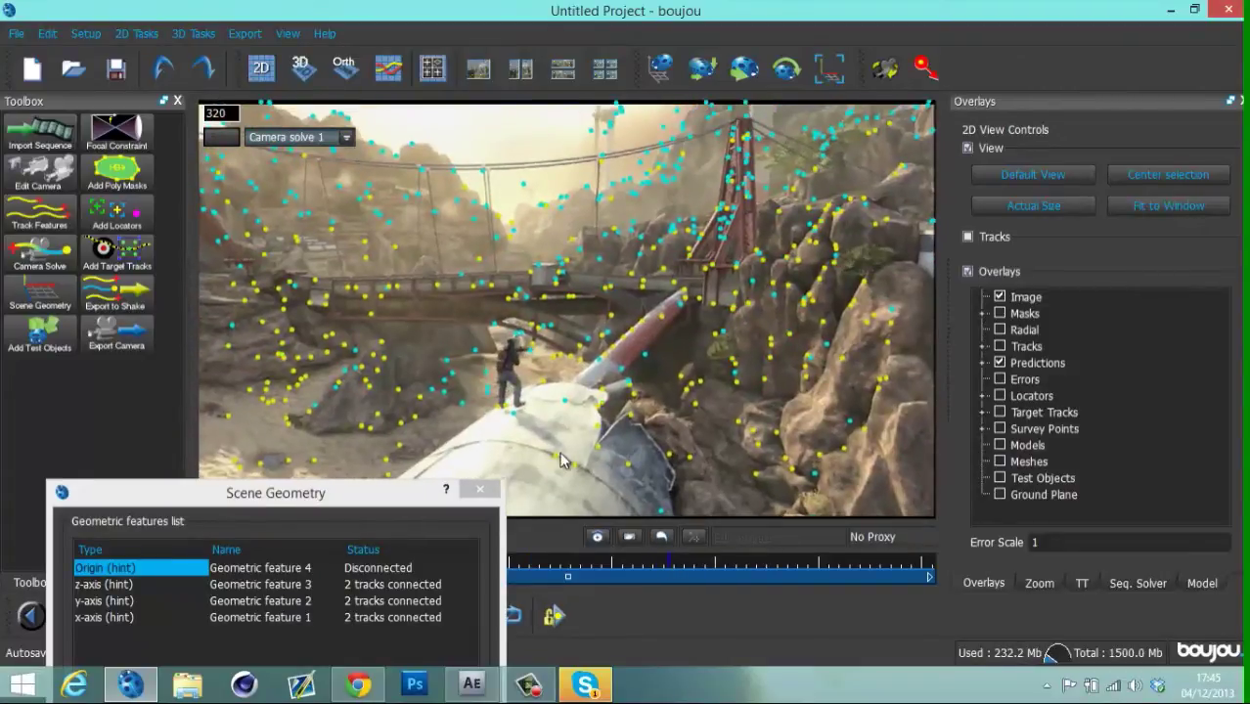
{"action": "left_click_drag", "start_coordinate": [393, 494], "coordinate": [406, 111]}
{"action": "left_click", "coordinate": [460, 441]}
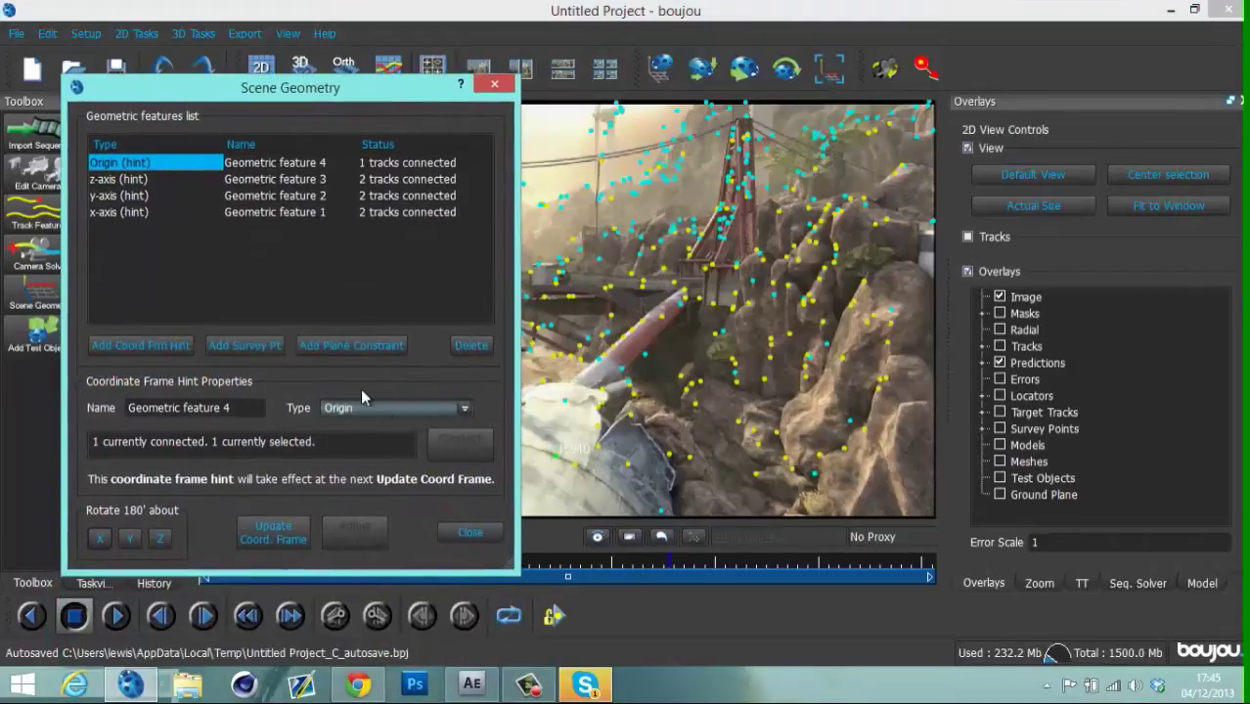
{"action": "left_click", "coordinate": [274, 533]}
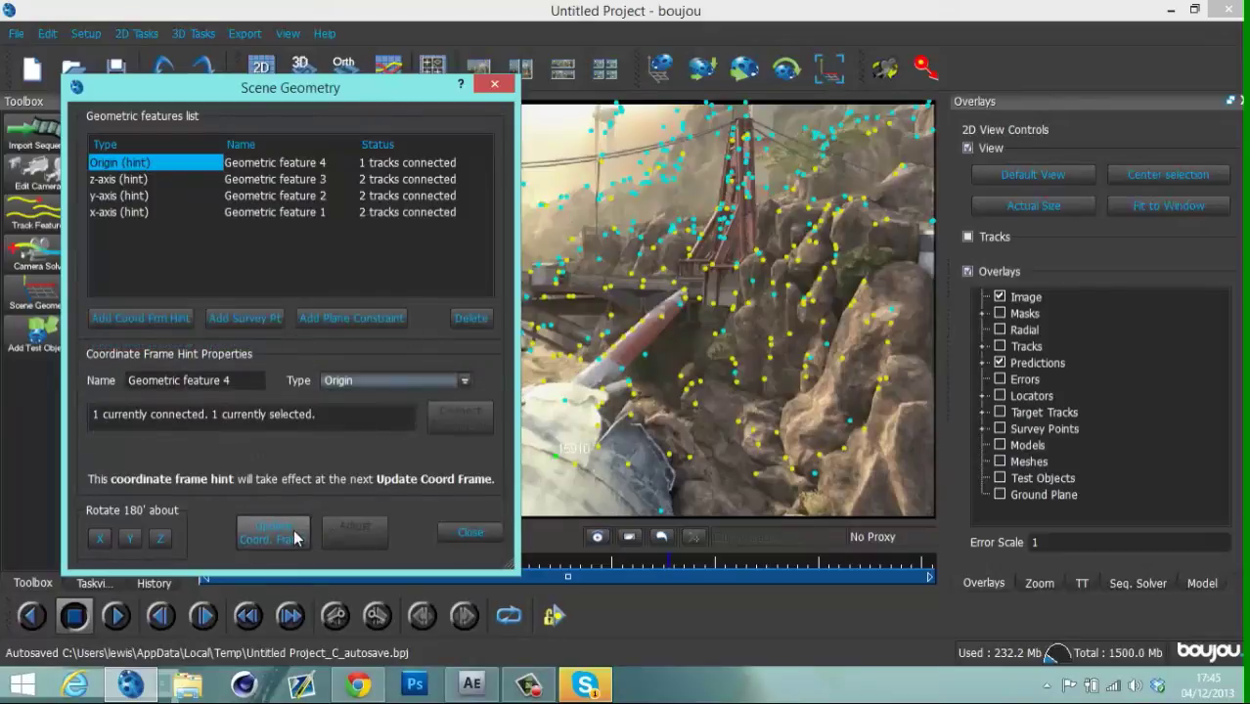
{"action": "left_click", "coordinate": [491, 89]}
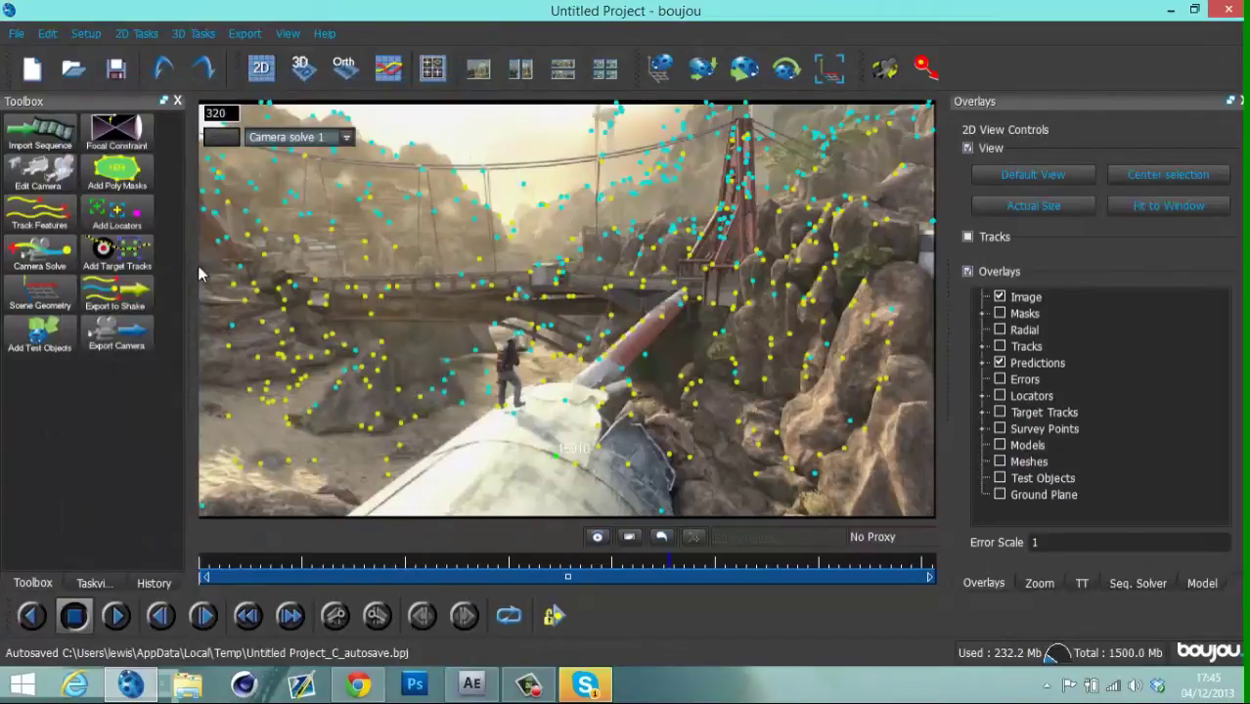
Add a solid Ladybird test object at 100% opacity, and scrub through the footage to check the camera solve.
{"action": "left_click", "coordinate": [53, 337]}
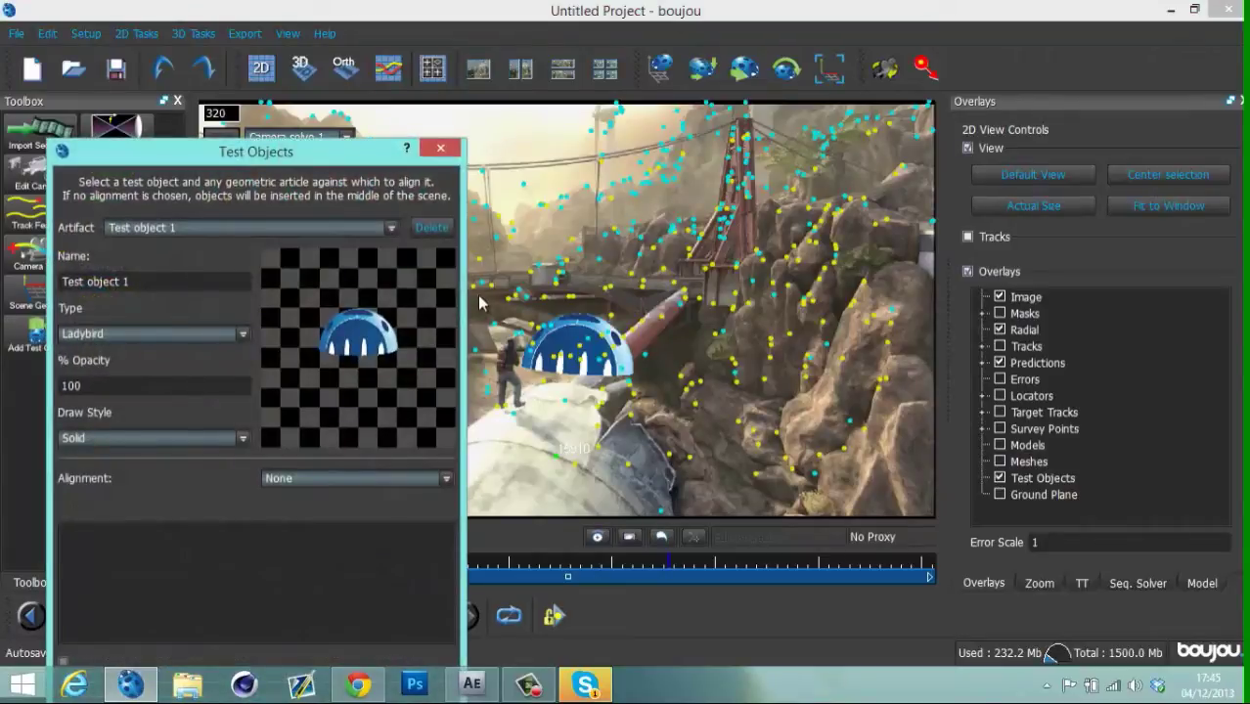
{"action": "left_click", "coordinate": [441, 152]}
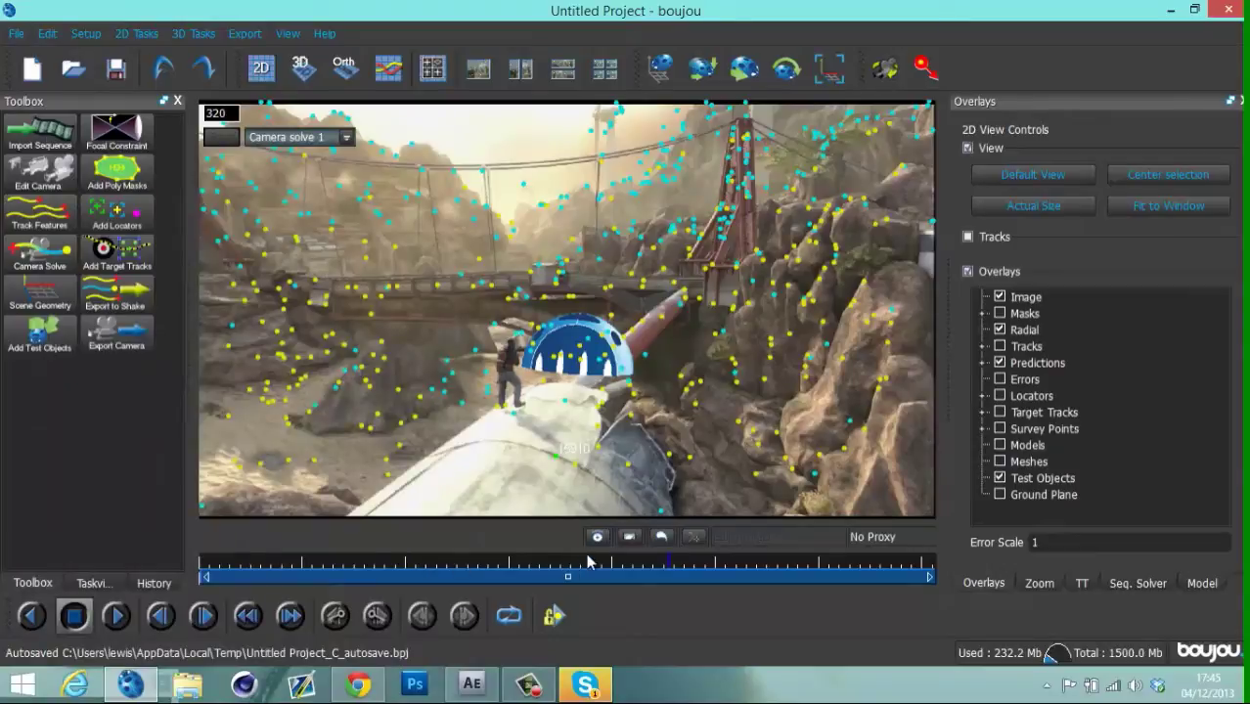
{"action": "left_click_drag", "start_coordinate": [549, 560], "coordinate": [440, 514]}
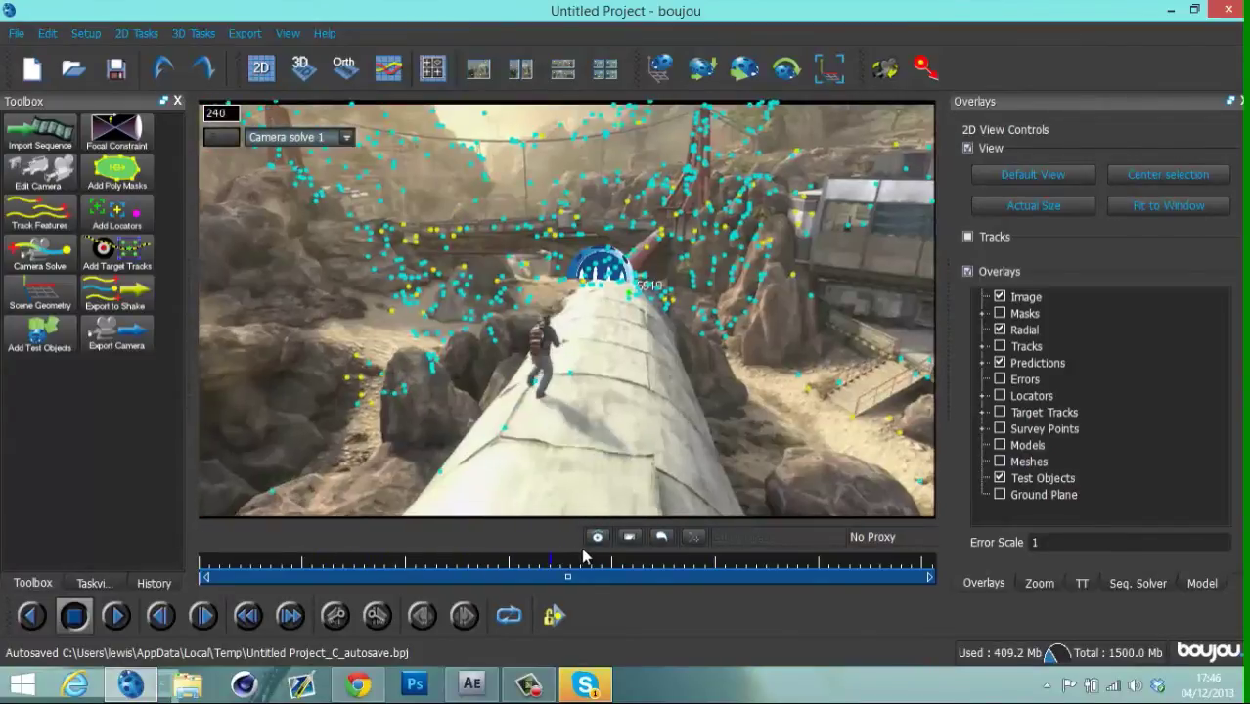
{"action": "mouse_move", "coordinate": [710, 545]}
{"action": "left_mouse_down"}
{"action": "mouse_move", "coordinate": [878, 564]}
{"action": "mouse_move", "coordinate": [560, 577]}
{"action": "left_mouse_up"}
Delete all Ladybird test objects from the scene and close the Test Objects settings.
{"action": "left_click", "coordinate": [39, 334]}
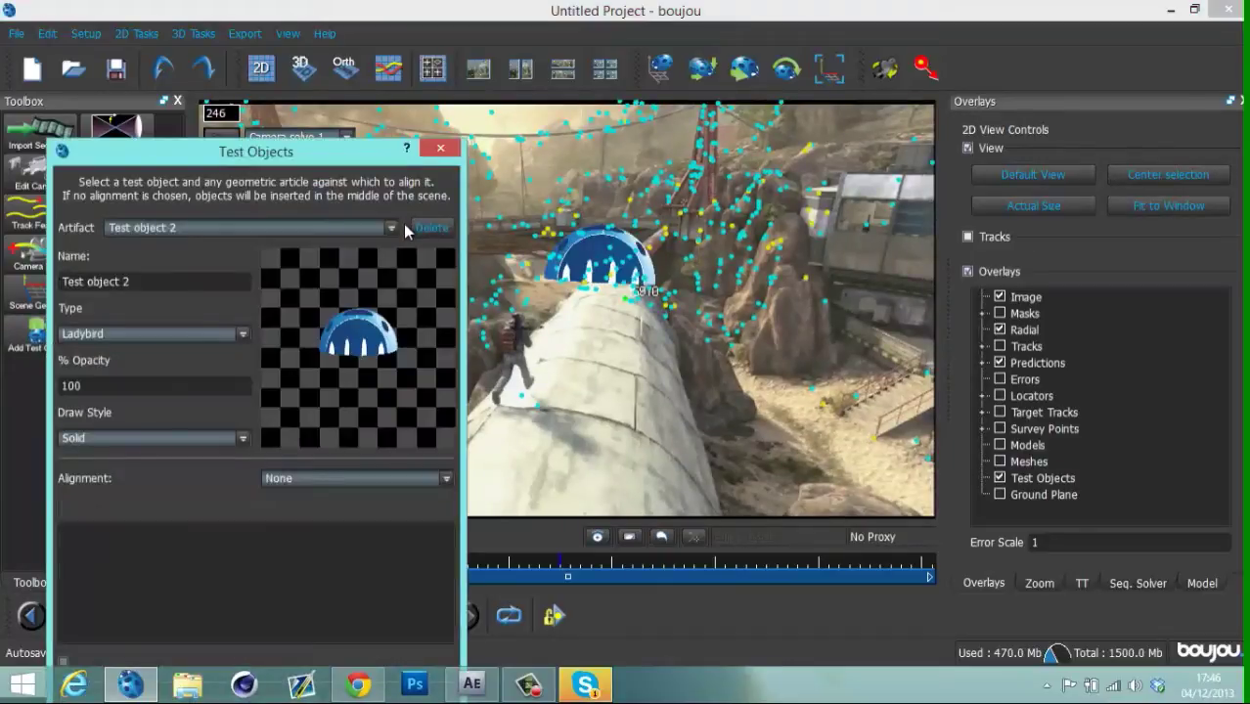
{"action": "left_click", "coordinate": [428, 227]}
{"action": "left_click", "coordinate": [392, 227]}
{"action": "left_click", "coordinate": [397, 229]}
{"action": "left_click", "coordinate": [427, 227]}
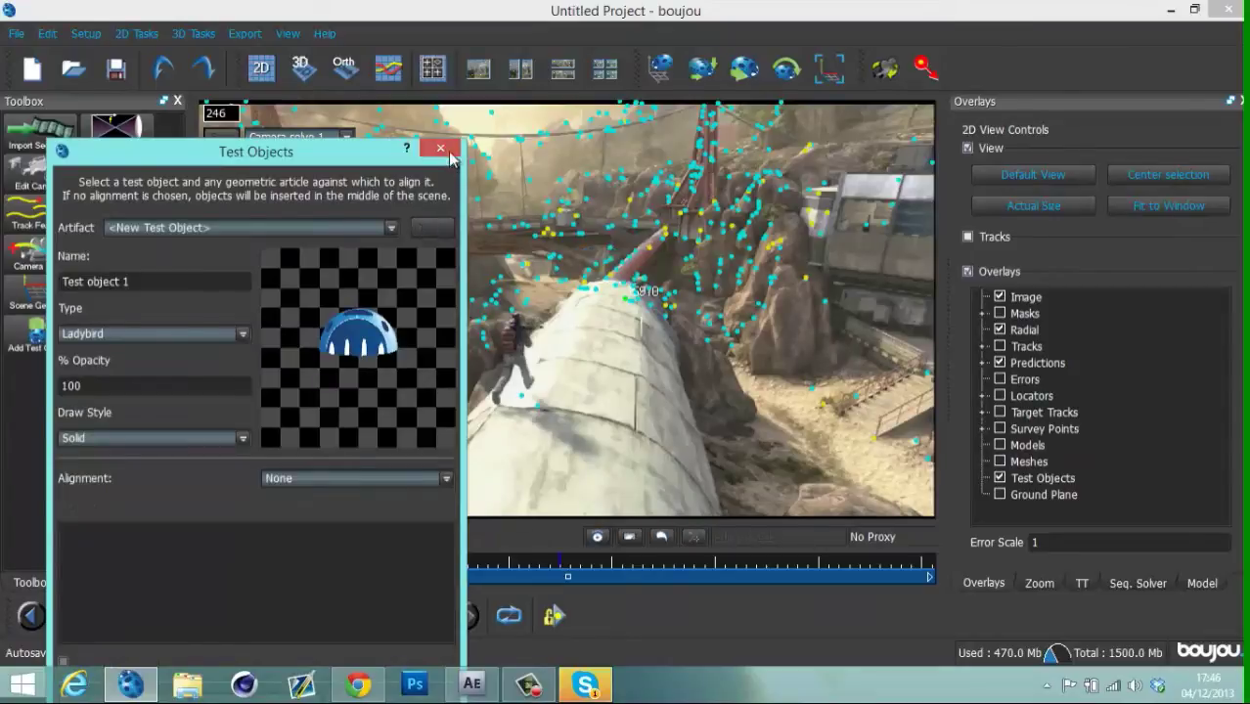
{"action": "left_click", "coordinate": [440, 148]}
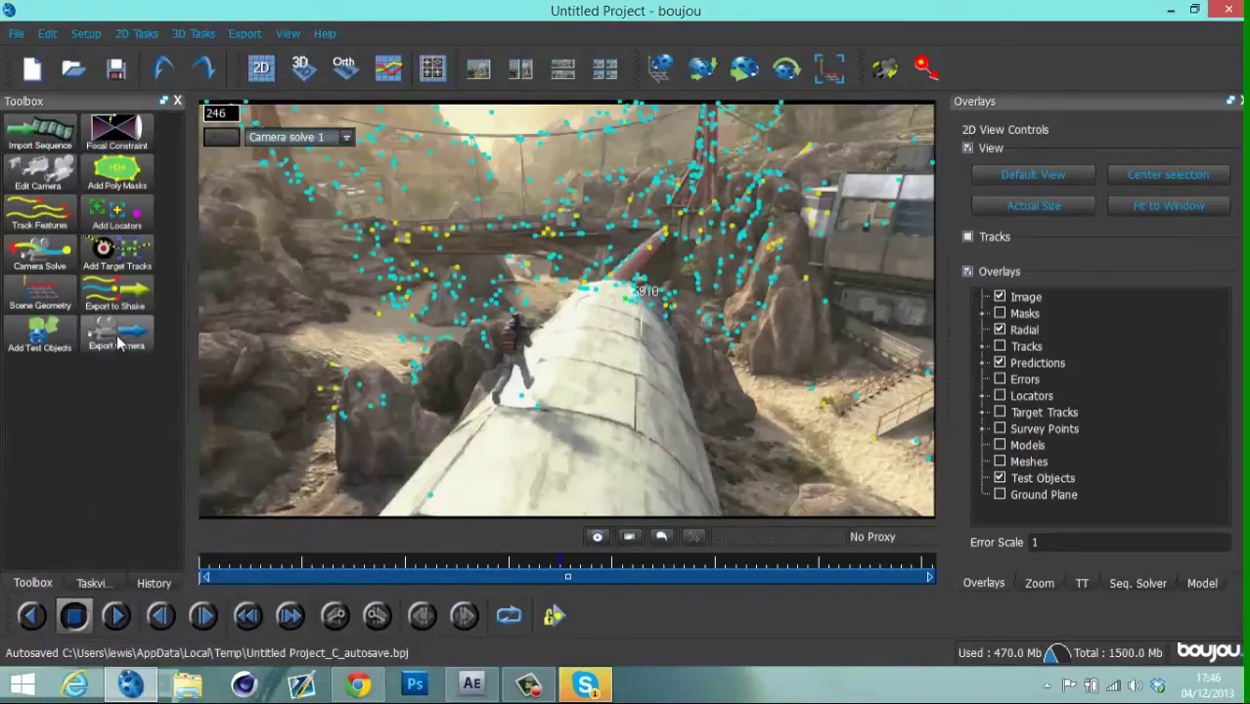
Set up the export of Camera solve 1 as Cinema 4D (*.c4d) with the scene scaled by 100.
{"action": "left_click", "coordinate": [119, 337]}
{"action": "left_click", "coordinate": [694, 255]}
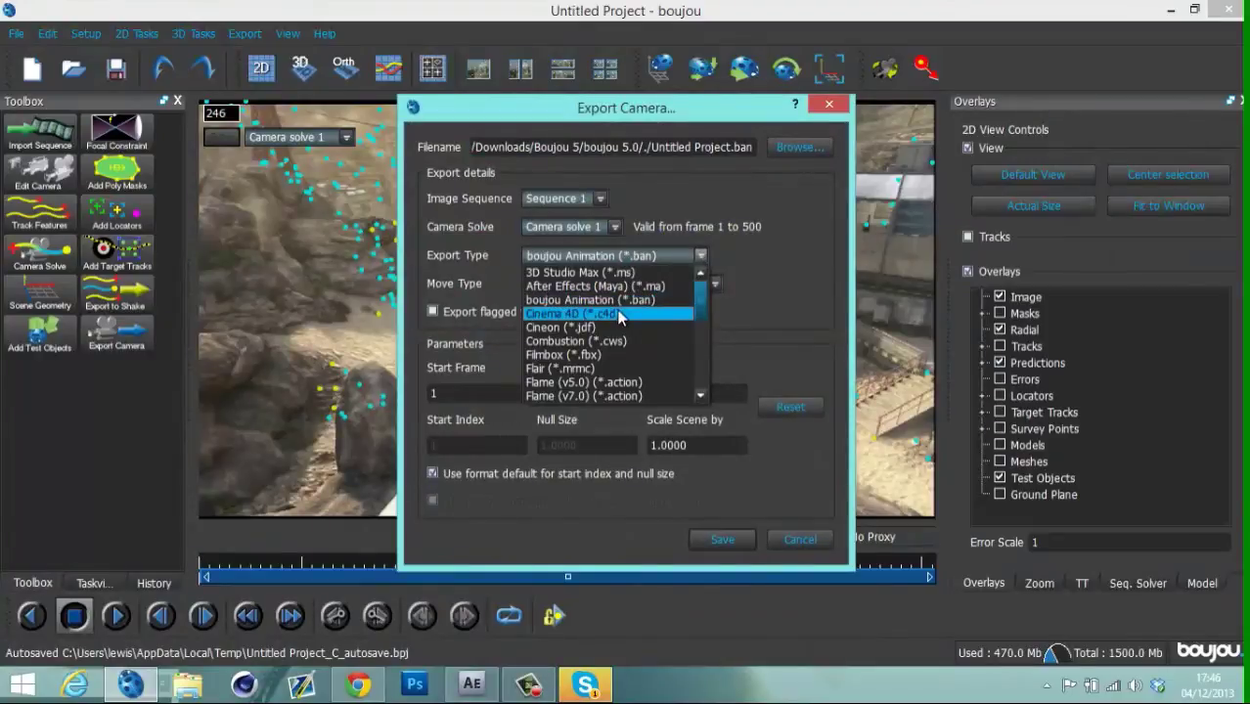
{"action": "left_click", "coordinate": [590, 313]}
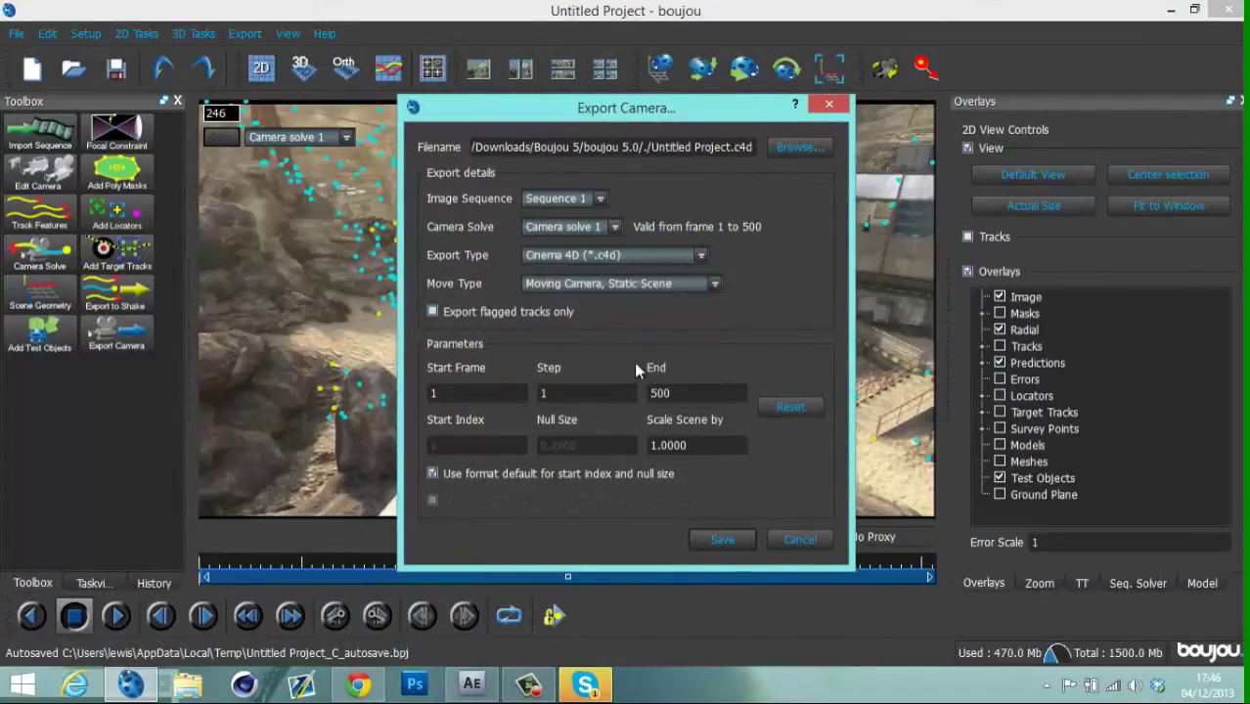
{"action": "double_click", "coordinate": [706, 447]}
{"action": "type", "text": "10"}
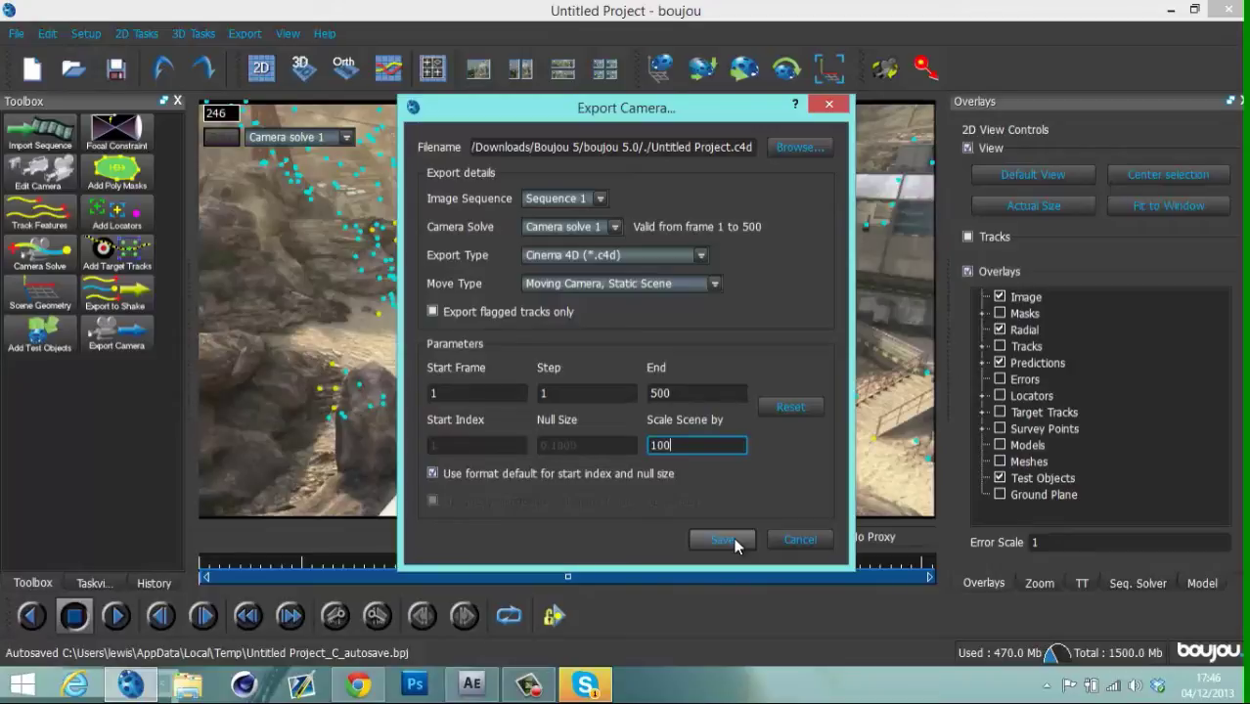
Decline overwriting the existing export, set the export file to trackpoints on the Desktop, and close the camera export settings.
{"action": "left_click", "coordinate": [724, 541]}
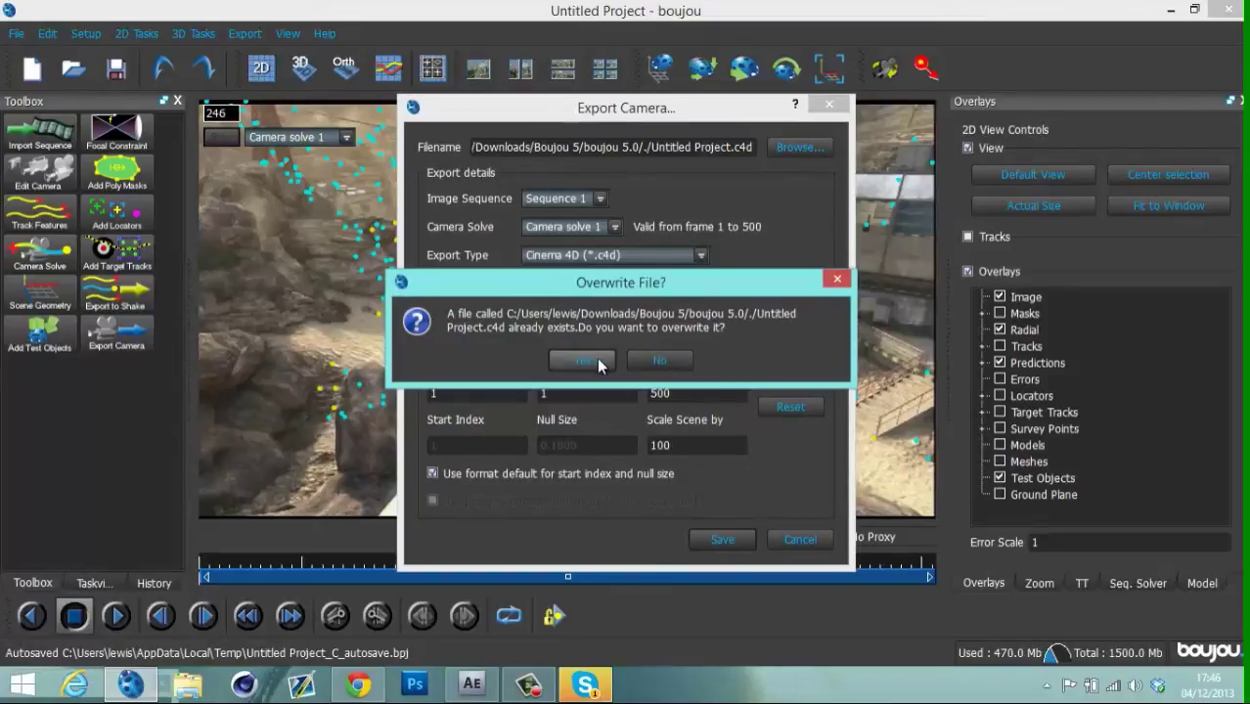
{"action": "left_click", "coordinate": [650, 361]}
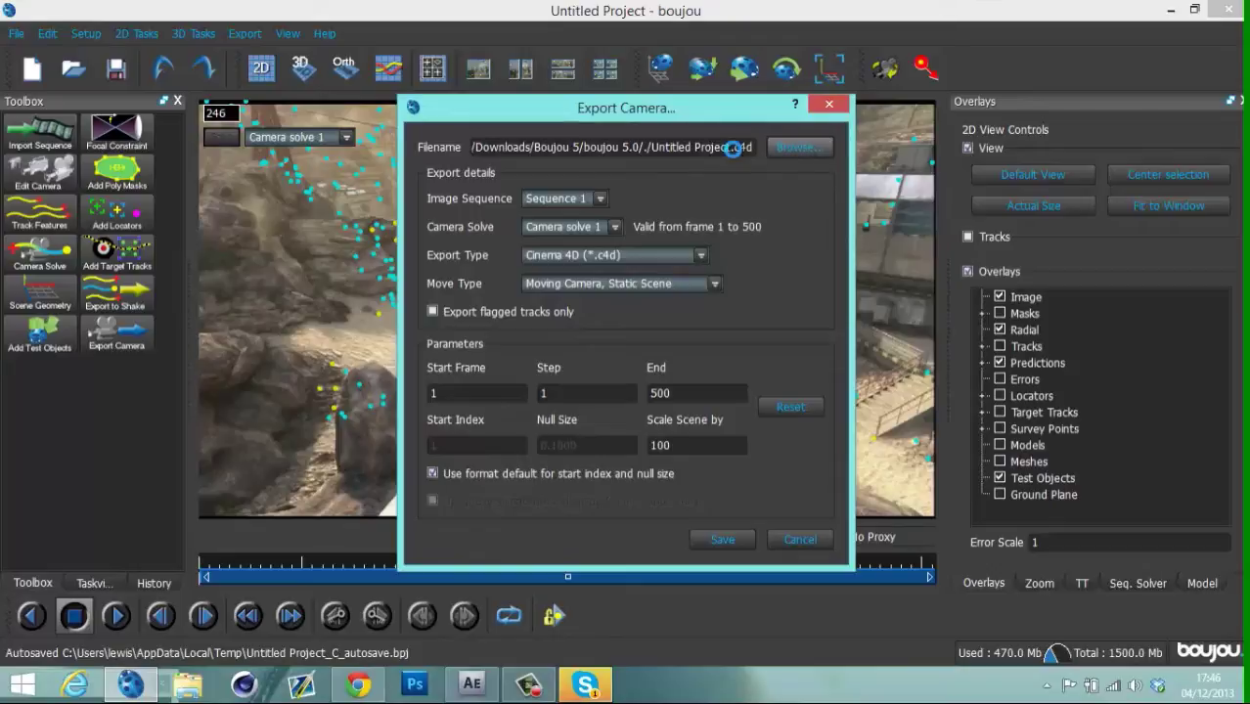
{"action": "left_click", "coordinate": [735, 152]}
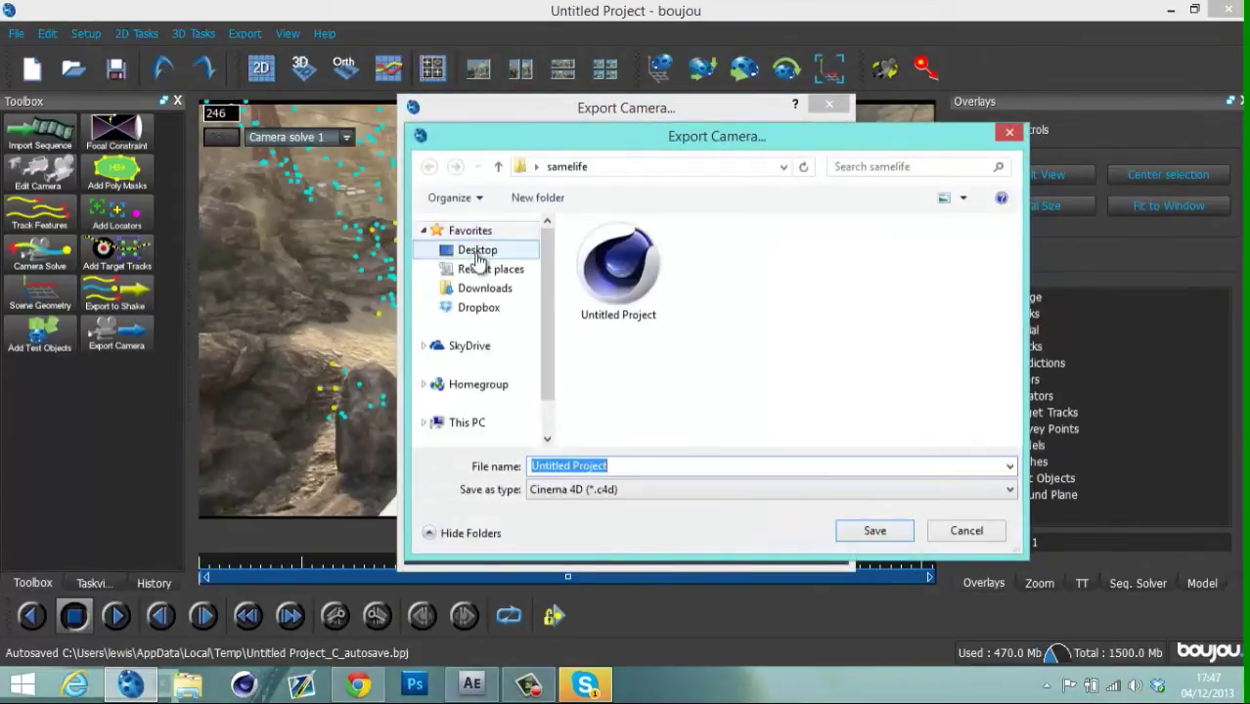
{"action": "left_click", "coordinate": [476, 253]}
{"action": "left_click", "coordinate": [624, 467]}
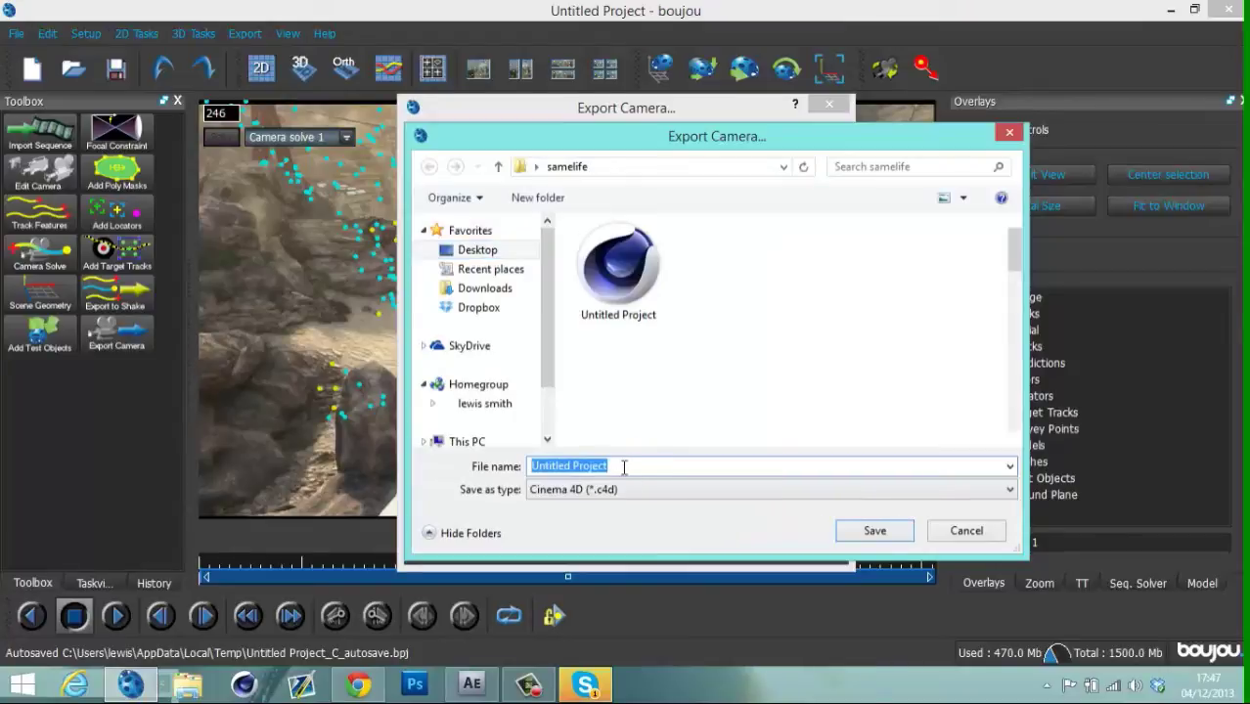
{"action": "key", "text": "BackSpace"}
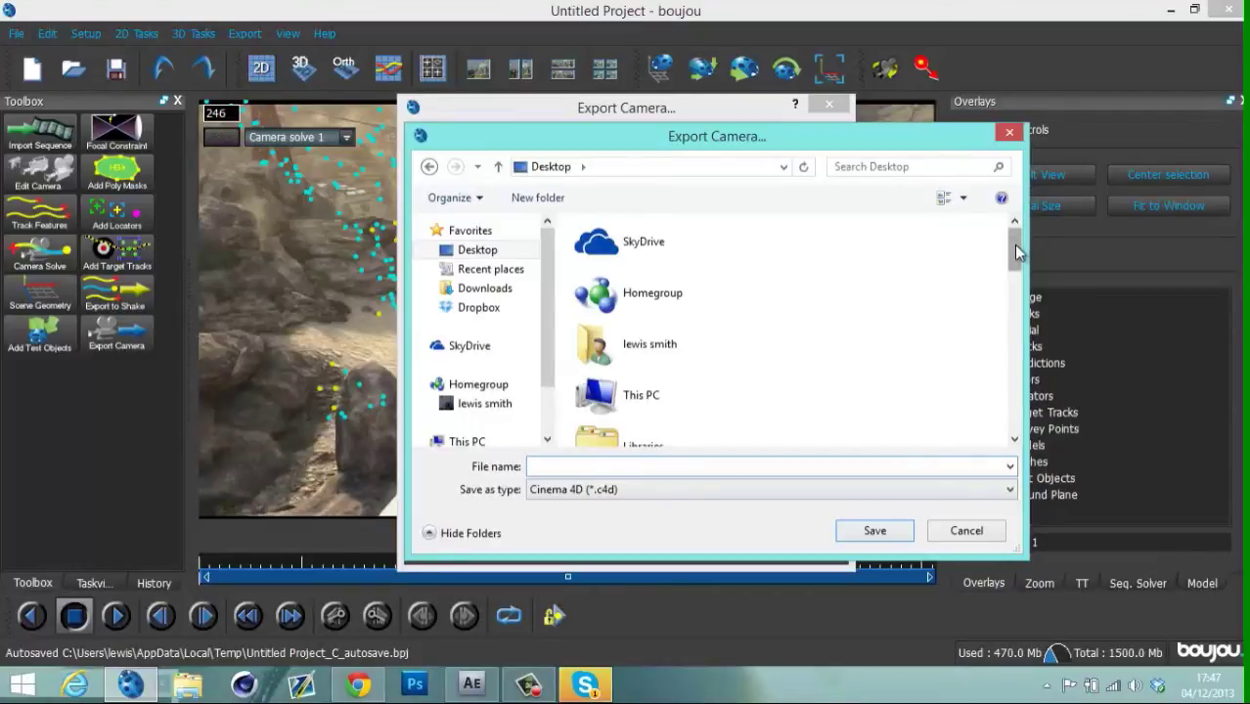
{"action": "scroll", "coordinate": [1003, 305], "scroll_direction": "down", "scroll_amount": 5}
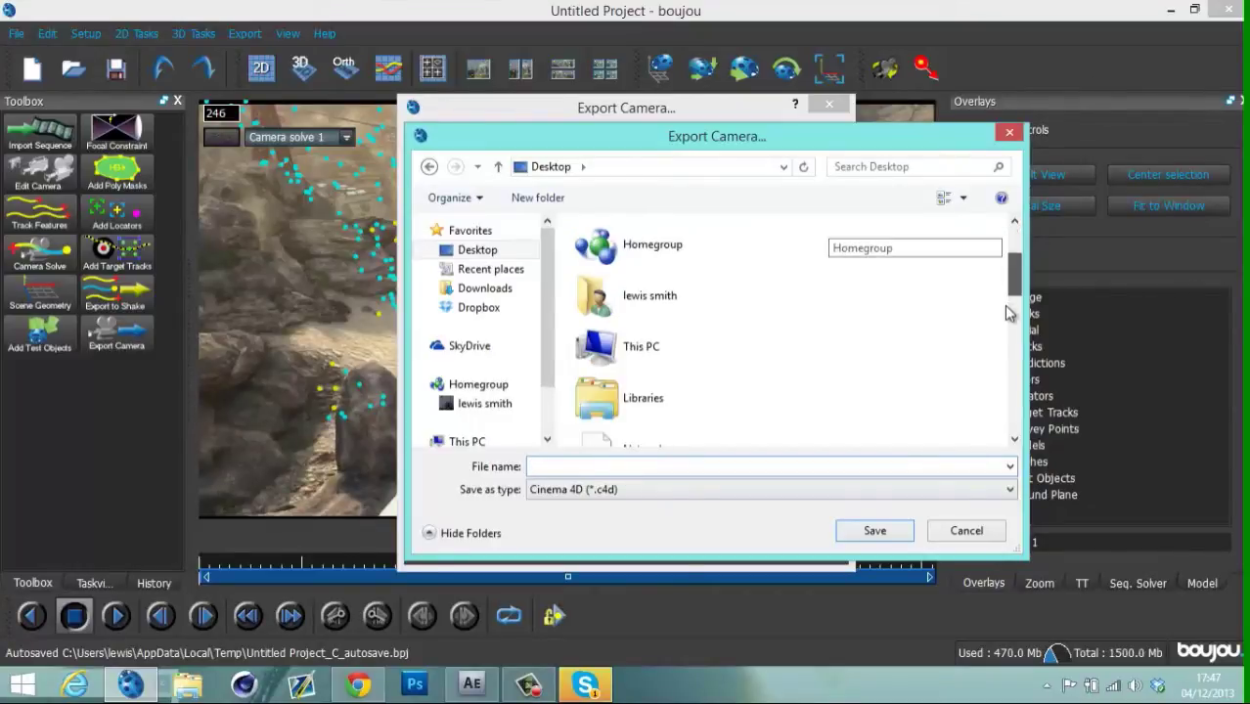
{"action": "left_click", "coordinate": [634, 466]}
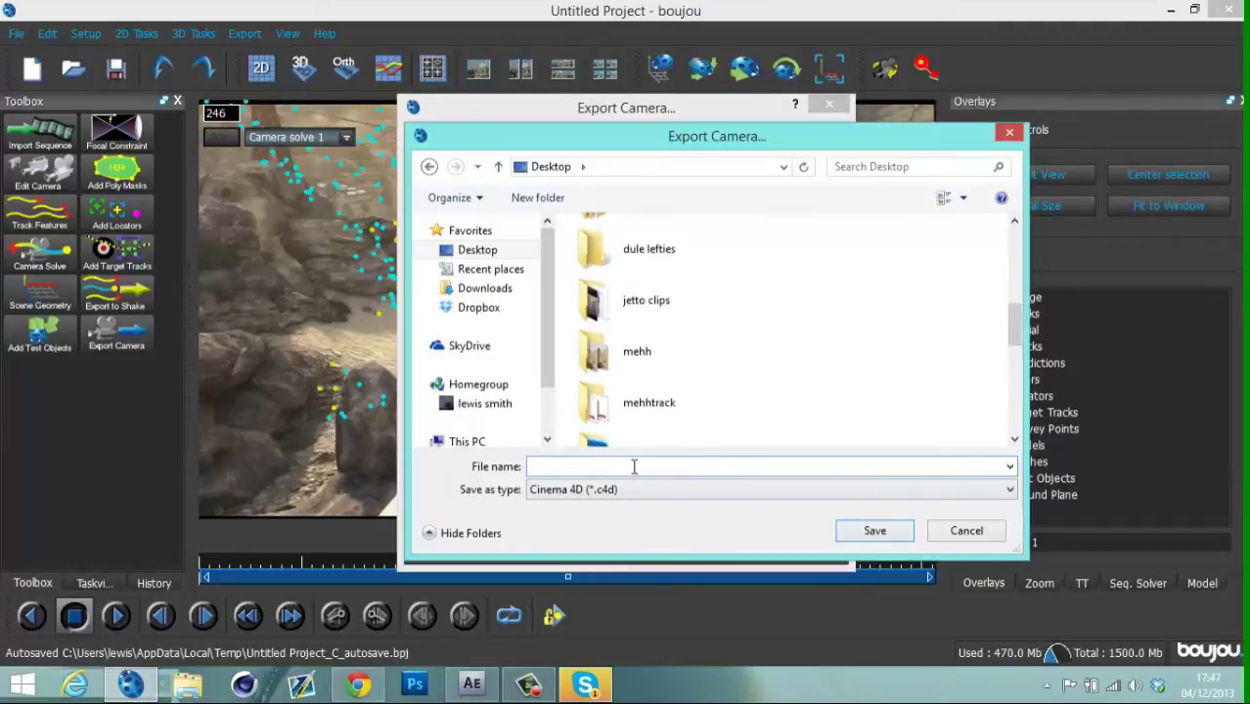
{"action": "type", "text": "tr"}
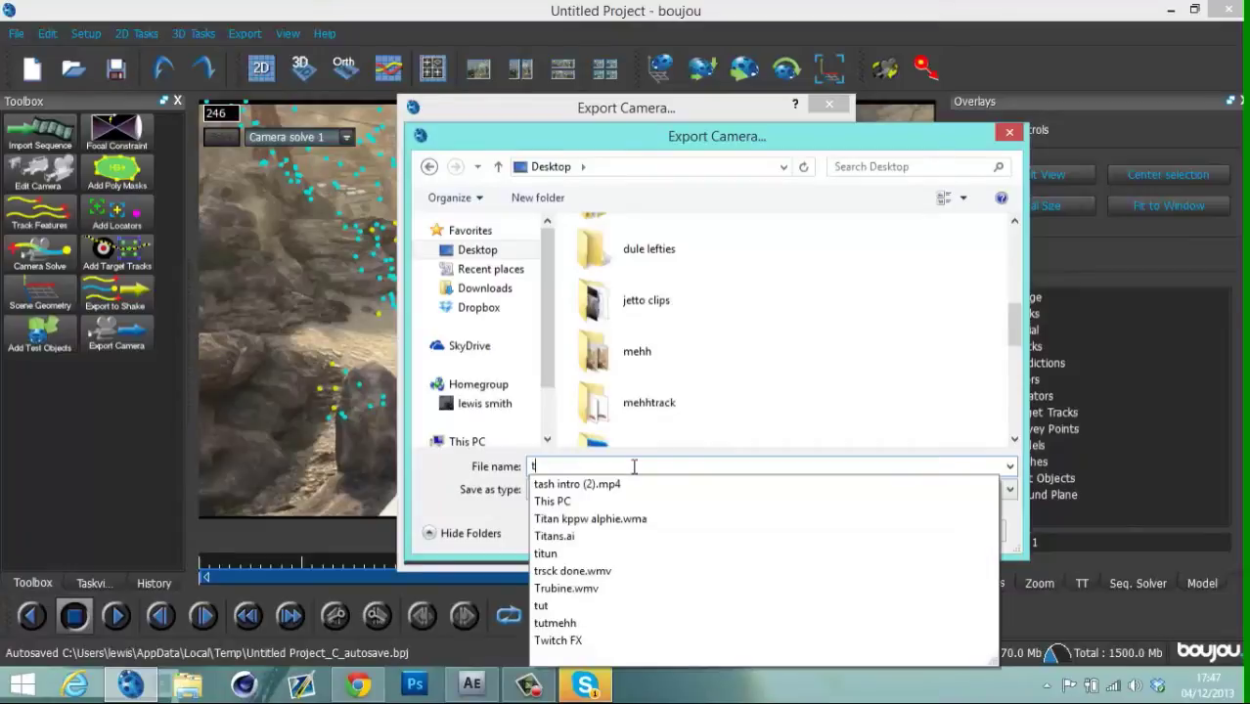
{"action": "key", "text": "BackSpace"}
{"action": "key", "text": "BackSpace"}
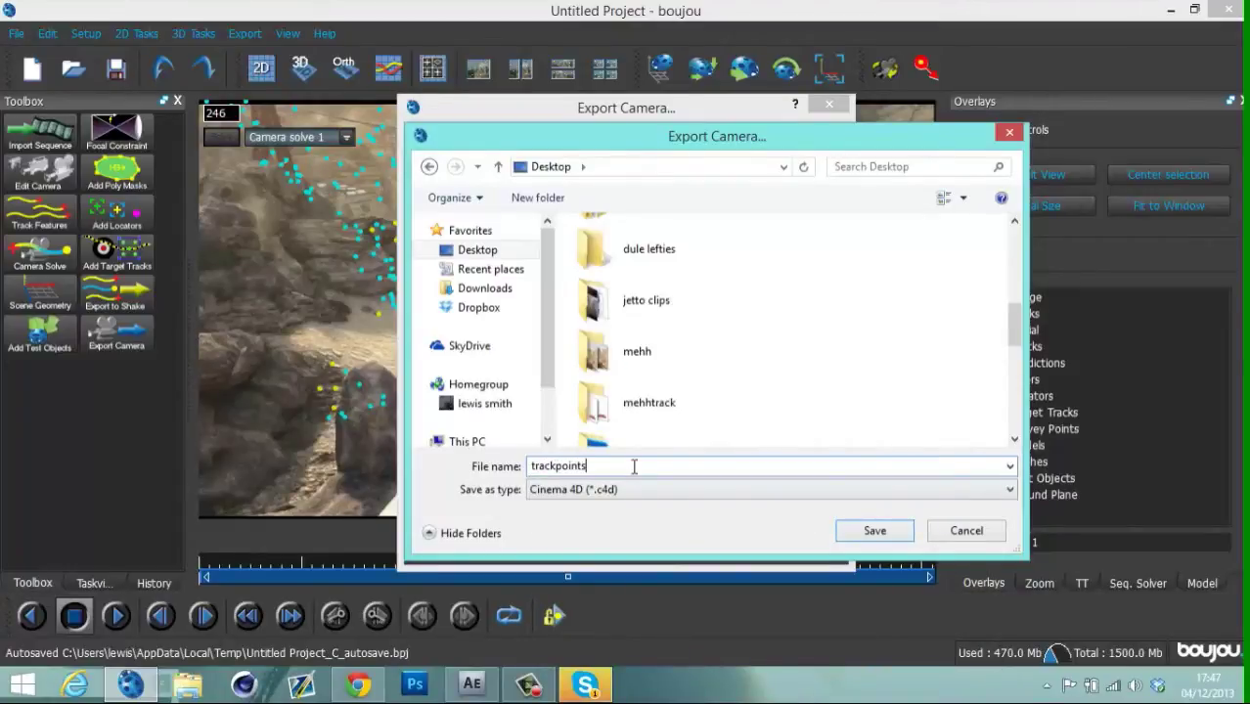
{"action": "left_click", "coordinate": [873, 535]}
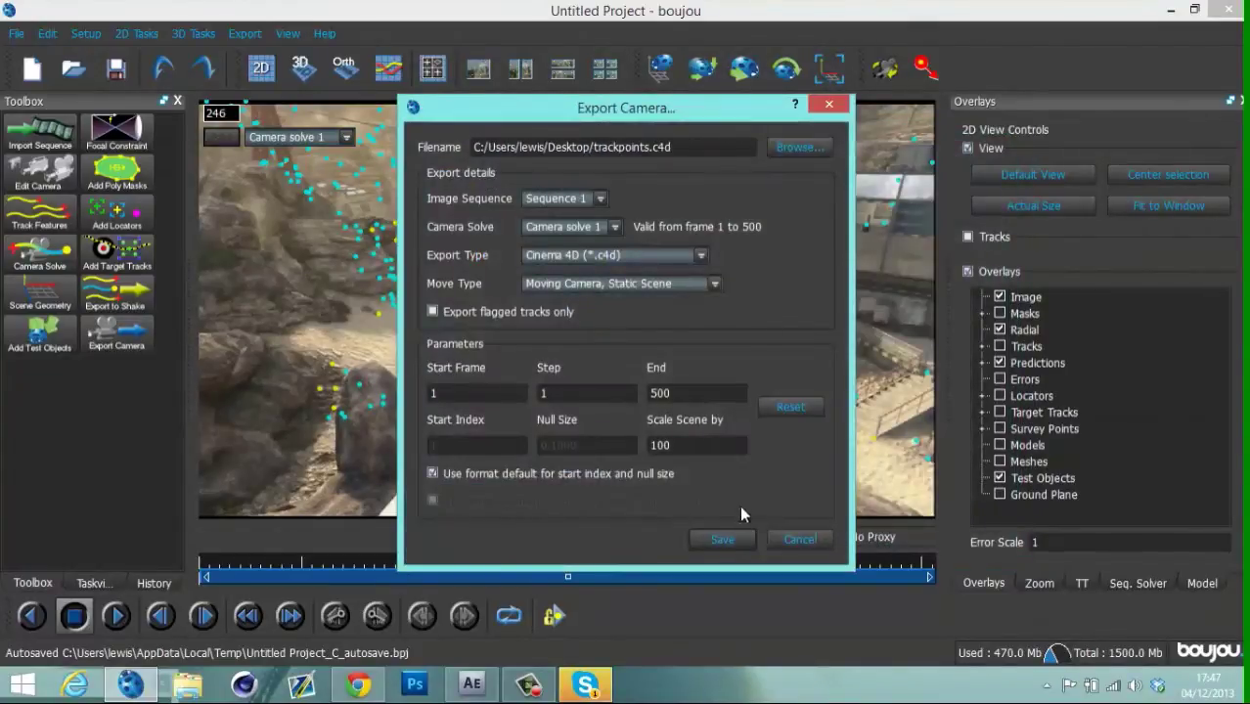
{"action": "left_click", "coordinate": [826, 107]}
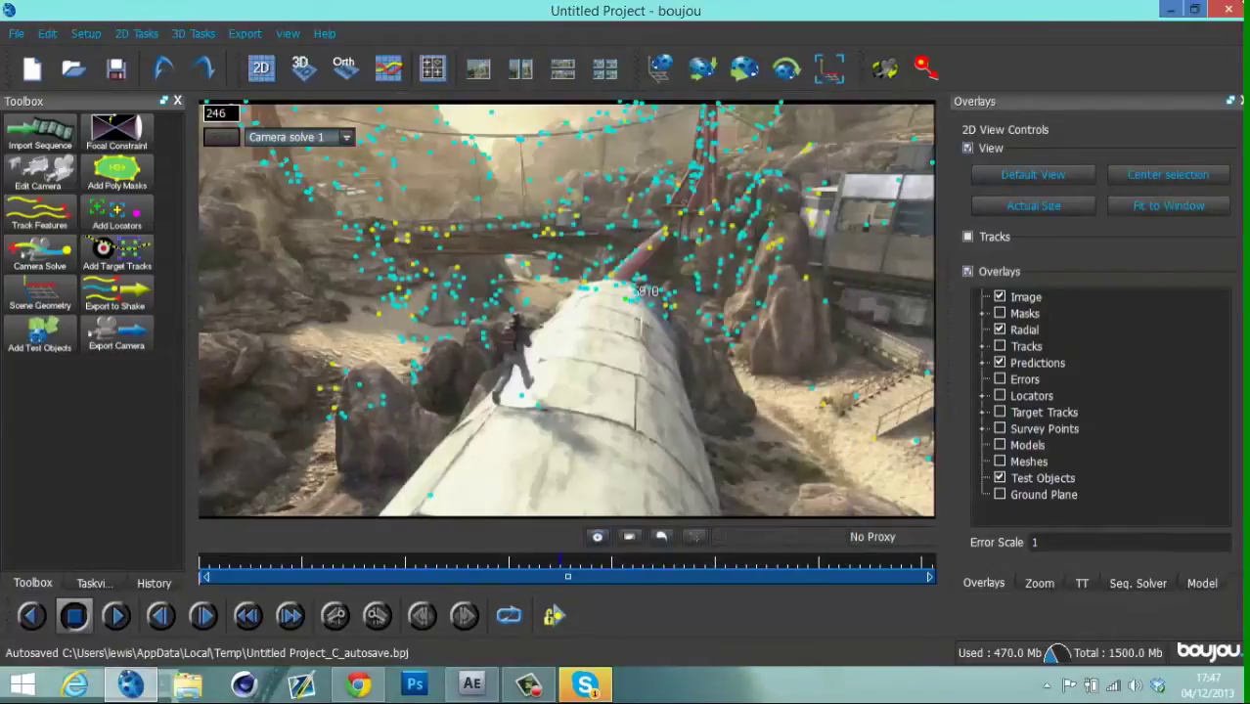
Minimize boujou and the web browser, and switch to Cinema 4D.
{"action": "left_click", "coordinate": [1170, 14]}
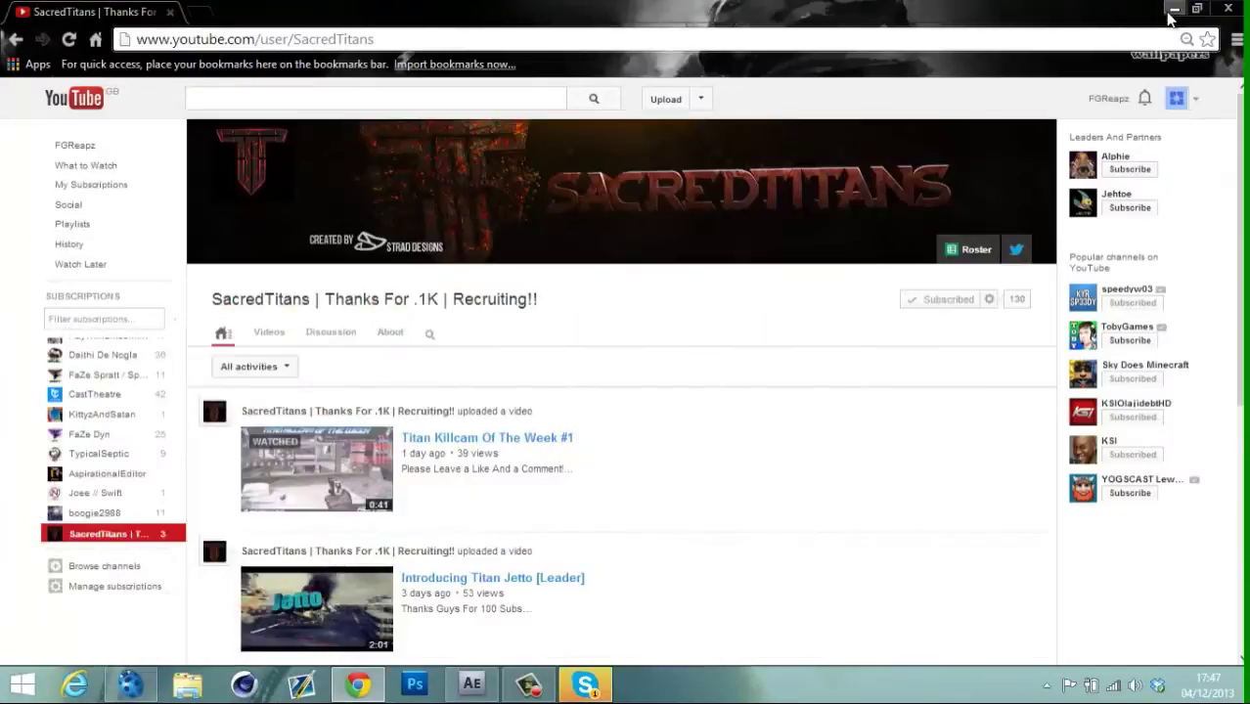
{"action": "left_click", "coordinate": [1173, 10]}
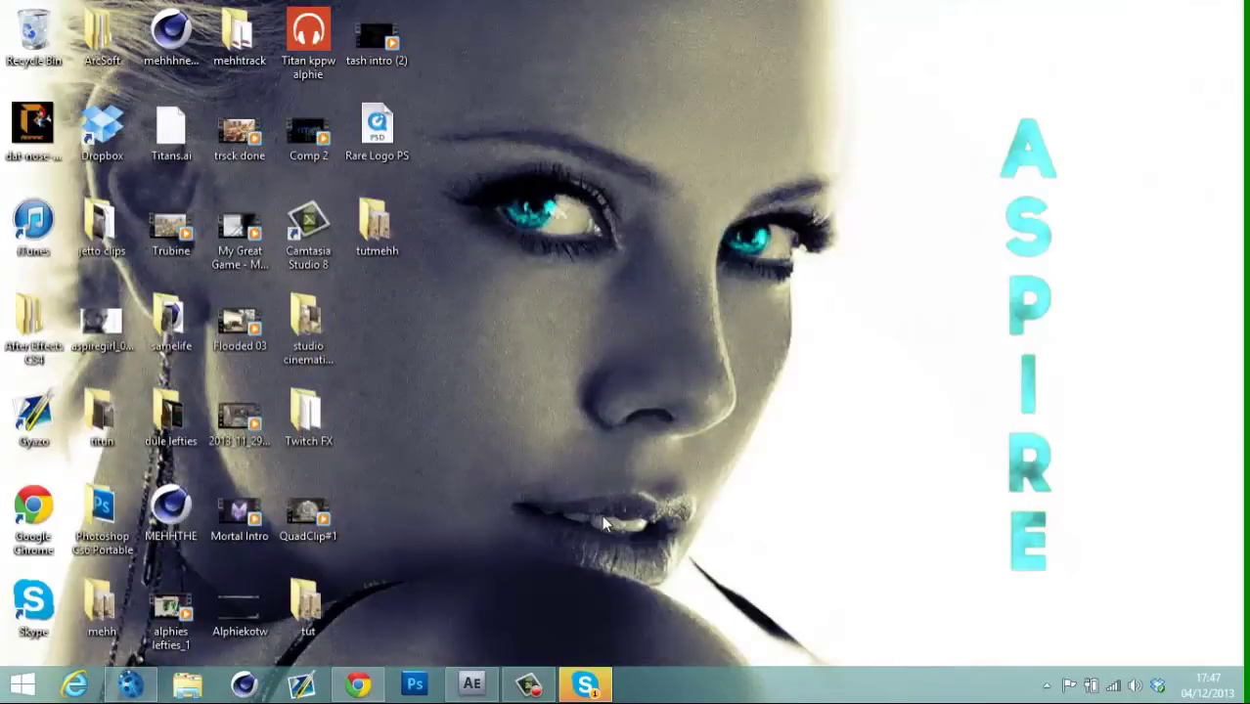
{"action": "left_click", "coordinate": [242, 686]}
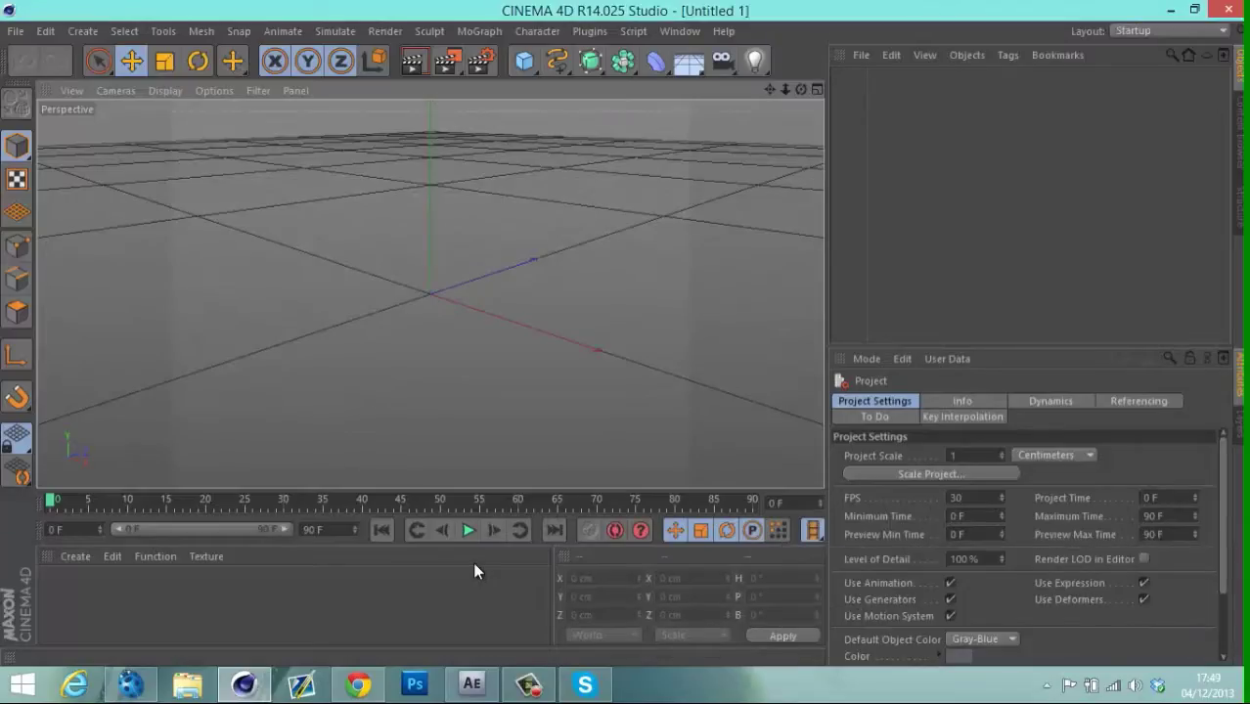
Open the textpoints C4D file from the Desktop and scrub its timeline to review the tracked scene.
{"action": "left_click", "coordinate": [15, 31]}
{"action": "left_click", "coordinate": [44, 95]}
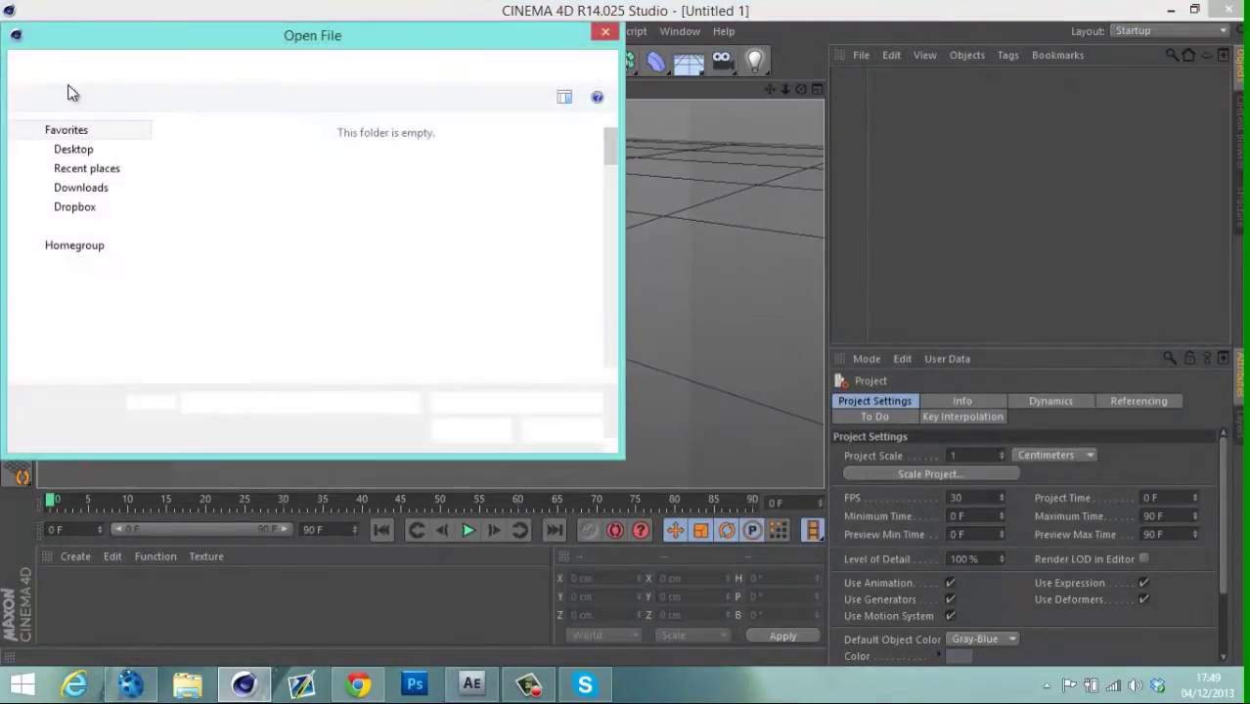
{"action": "left_click", "coordinate": [73, 150]}
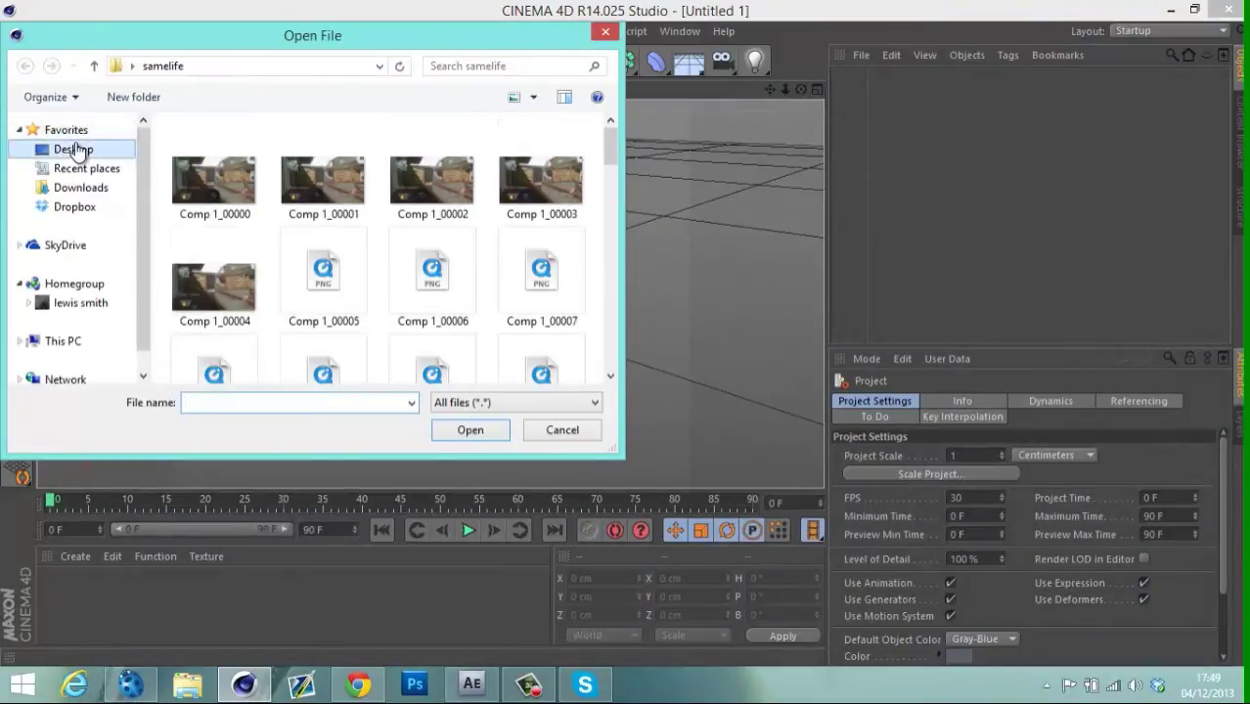
{"action": "mouse_move", "coordinate": [610, 215]}
{"action": "left_mouse_down"}
{"action": "mouse_move", "coordinate": [599, 340]}
{"action": "mouse_move", "coordinate": [600, 226]}
{"action": "mouse_move", "coordinate": [586, 358]}
{"action": "mouse_move", "coordinate": [589, 226]}
{"action": "mouse_move", "coordinate": [565, 140]}
{"action": "mouse_move", "coordinate": [554, 241]}
{"action": "mouse_move", "coordinate": [572, 367]}
{"action": "mouse_move", "coordinate": [599, 354]}
{"action": "mouse_move", "coordinate": [601, 238]}
{"action": "left_mouse_up"}
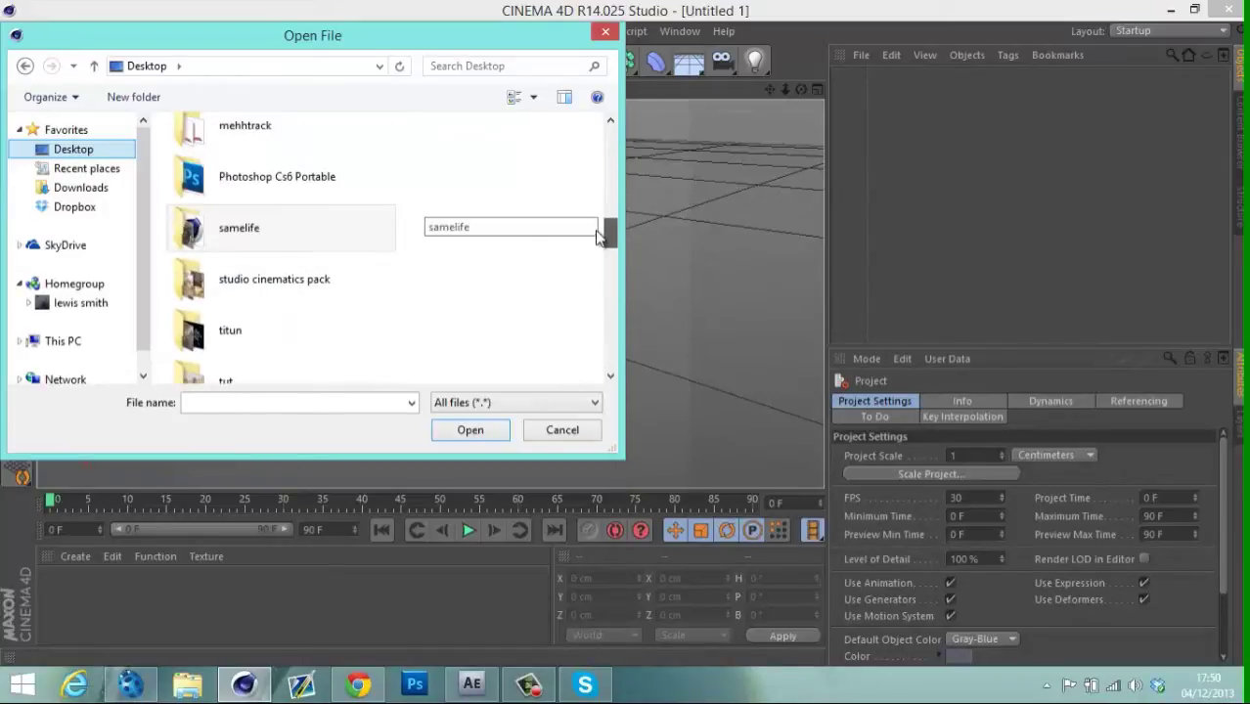
{"action": "scroll", "coordinate": [597, 227], "scroll_direction": "up", "scroll_amount": 2}
{"action": "scroll", "coordinate": [560, 222], "scroll_direction": "down", "scroll_amount": 1}
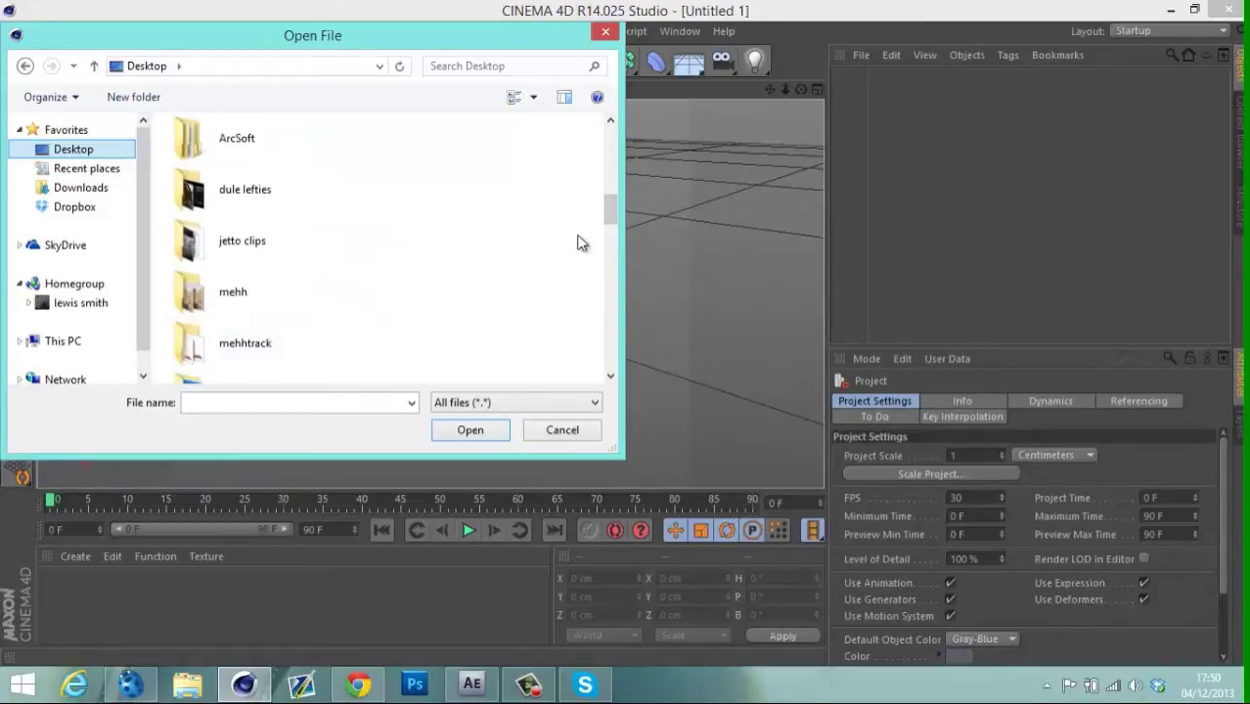
{"action": "left_click_drag", "start_coordinate": [608, 217], "coordinate": [605, 155]}
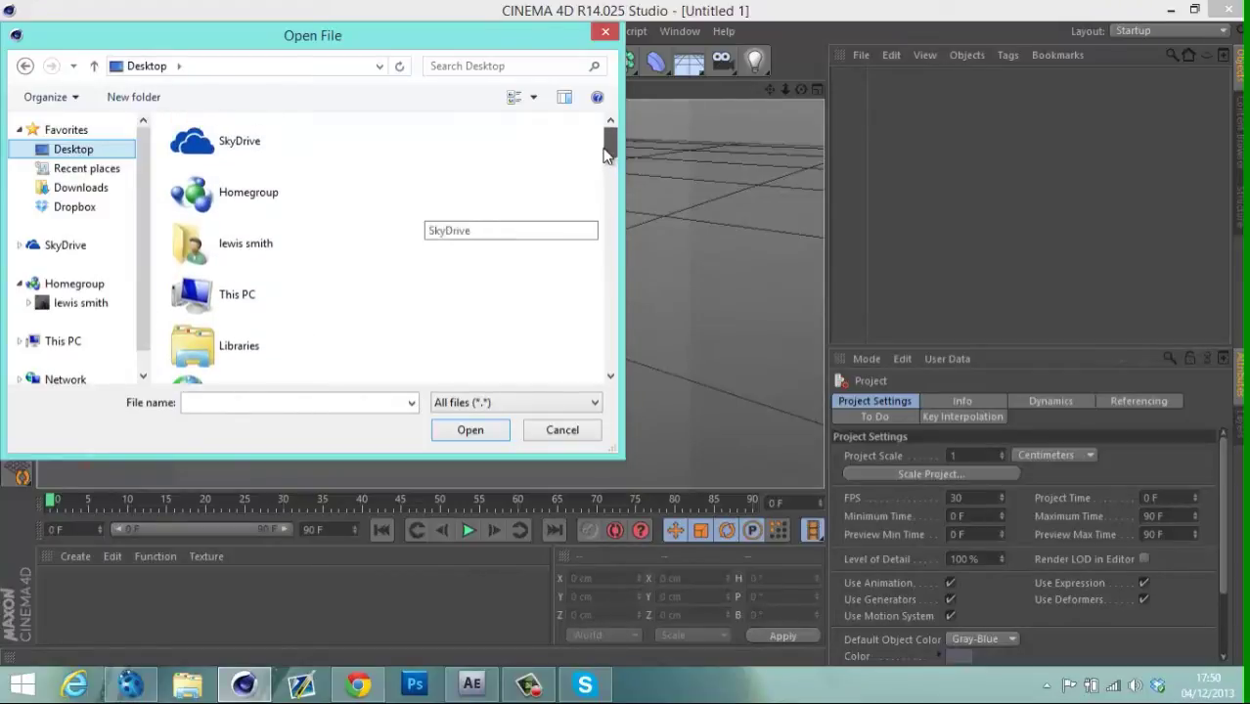
{"action": "scroll", "coordinate": [604, 154], "scroll_direction": "down", "scroll_amount": 15}
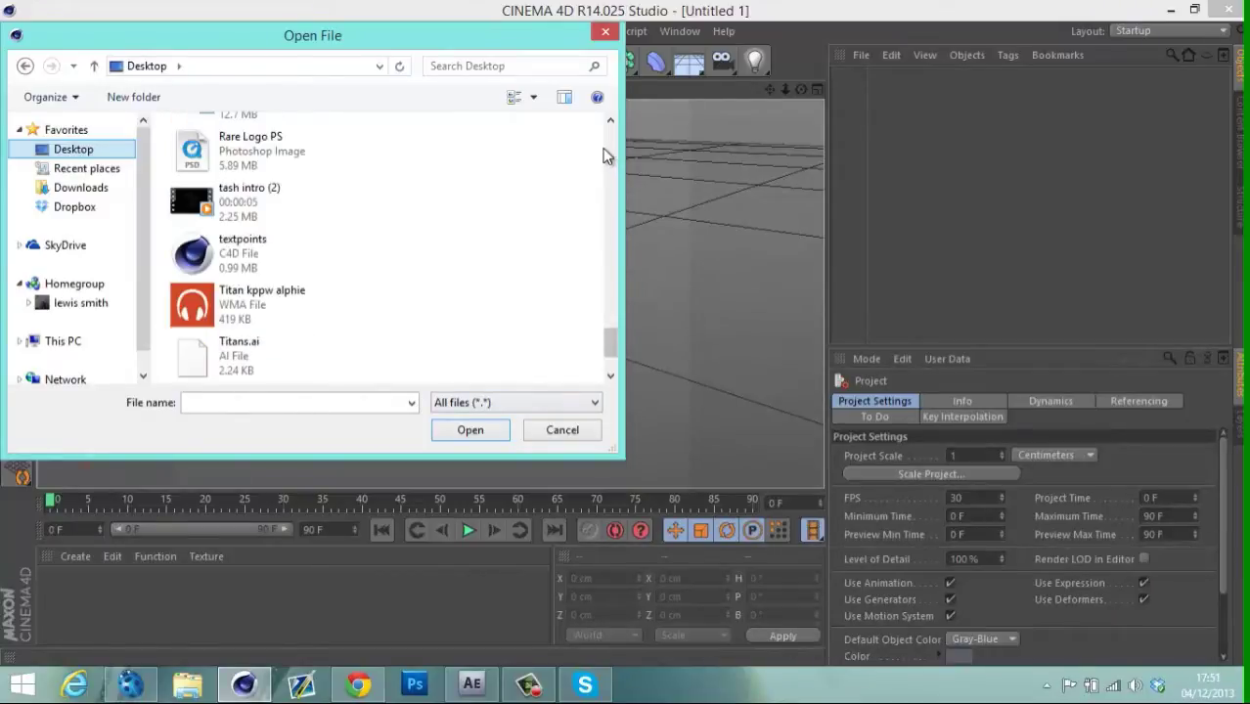
{"action": "left_click", "coordinate": [186, 245]}
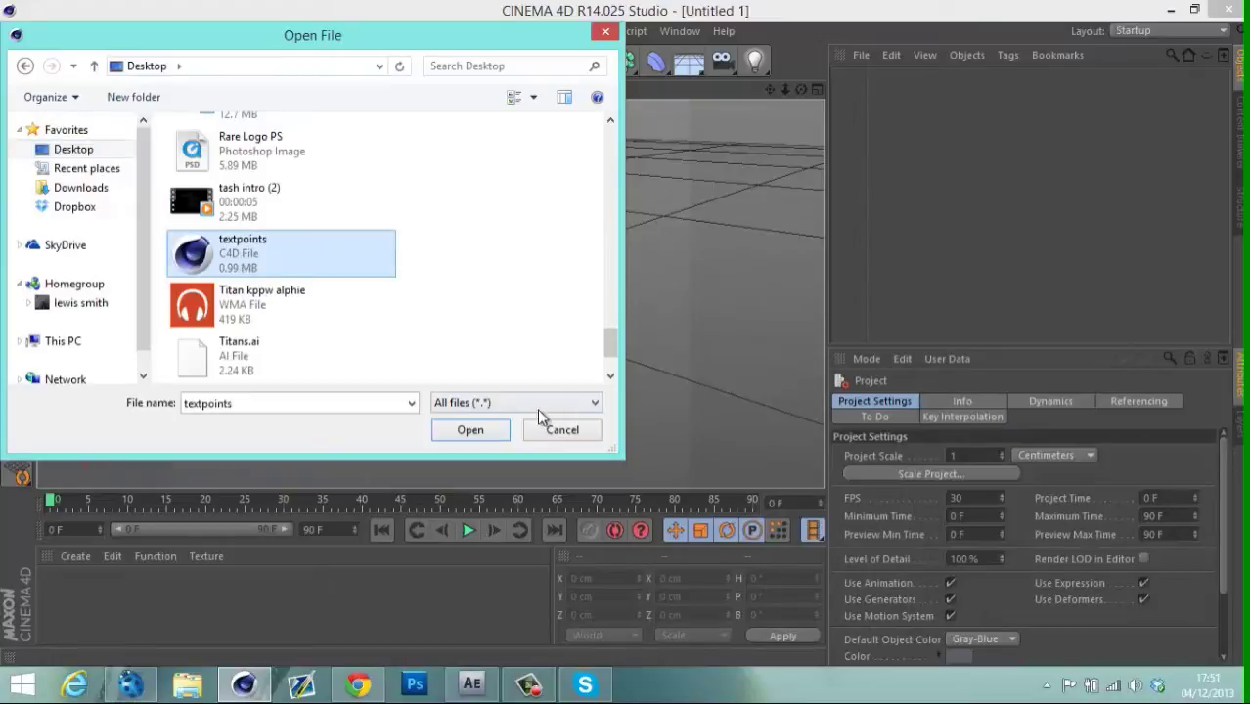
{"action": "left_click", "coordinate": [471, 430]}
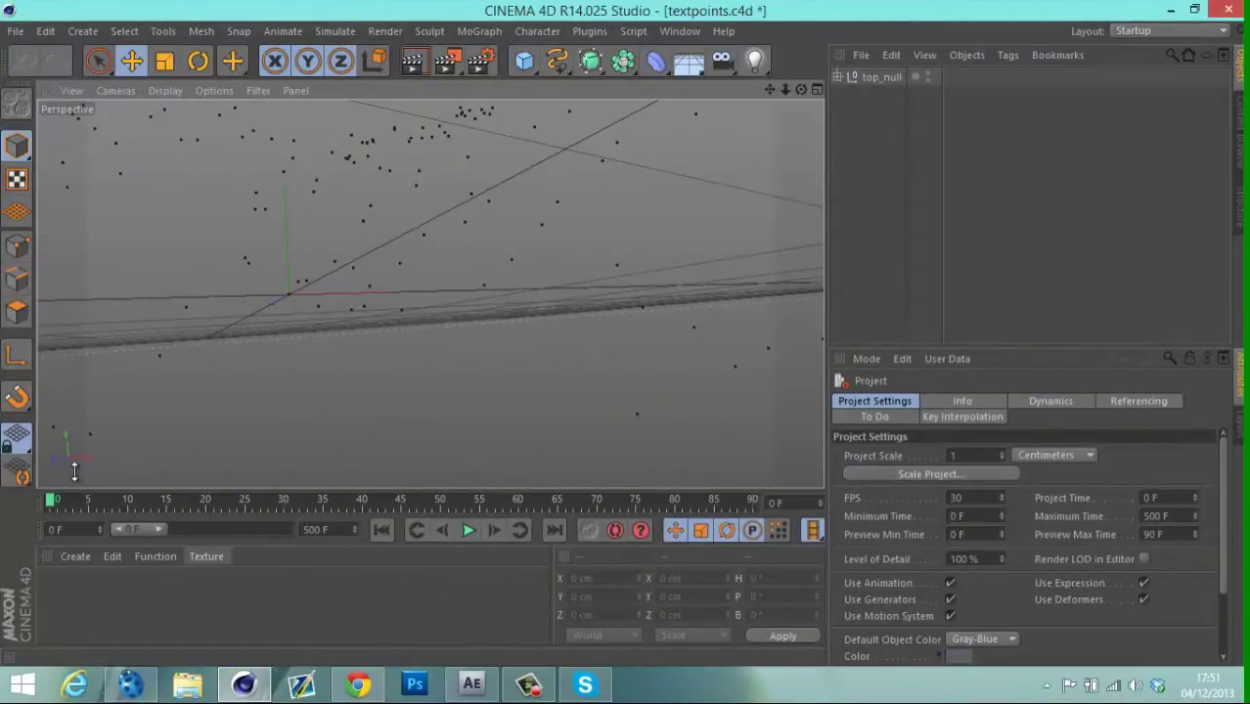
{"action": "left_click_drag", "start_coordinate": [77, 501], "coordinate": [786, 509]}
{"action": "left_click_drag", "start_coordinate": [572, 516], "coordinate": [91, 535]}
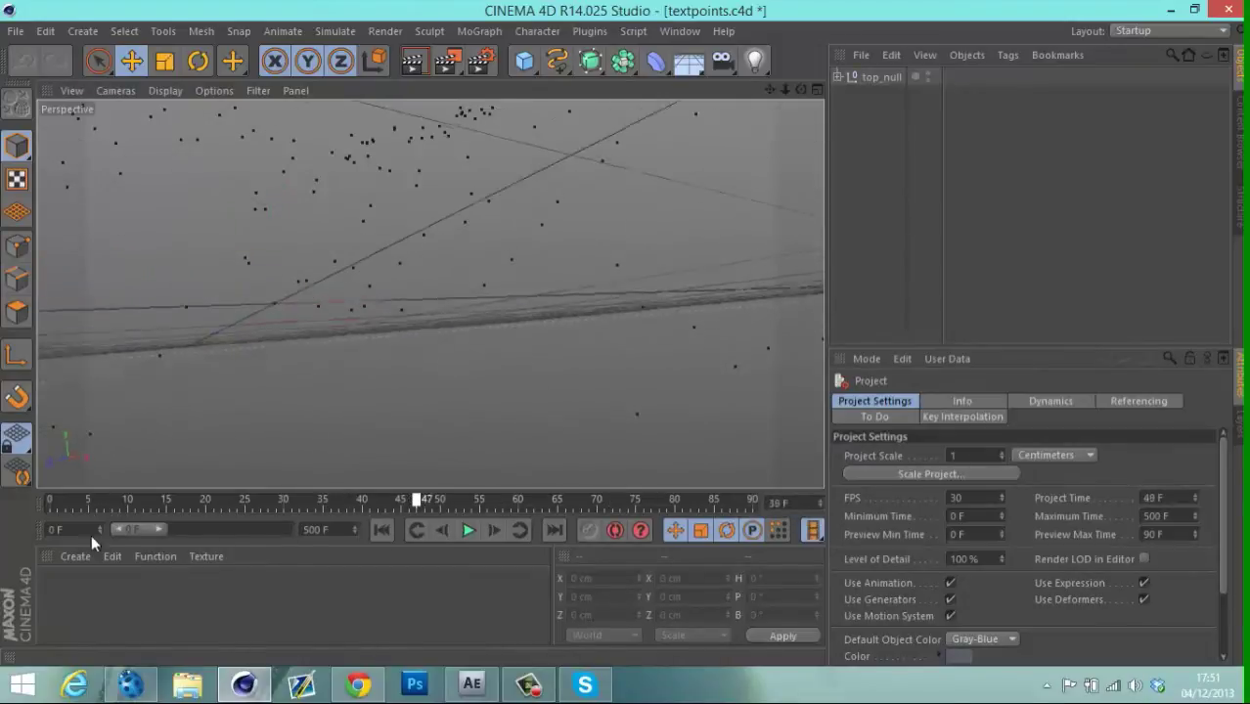
Create a new material and open it in the Material Editor.
{"action": "left_click", "coordinate": [85, 602]}
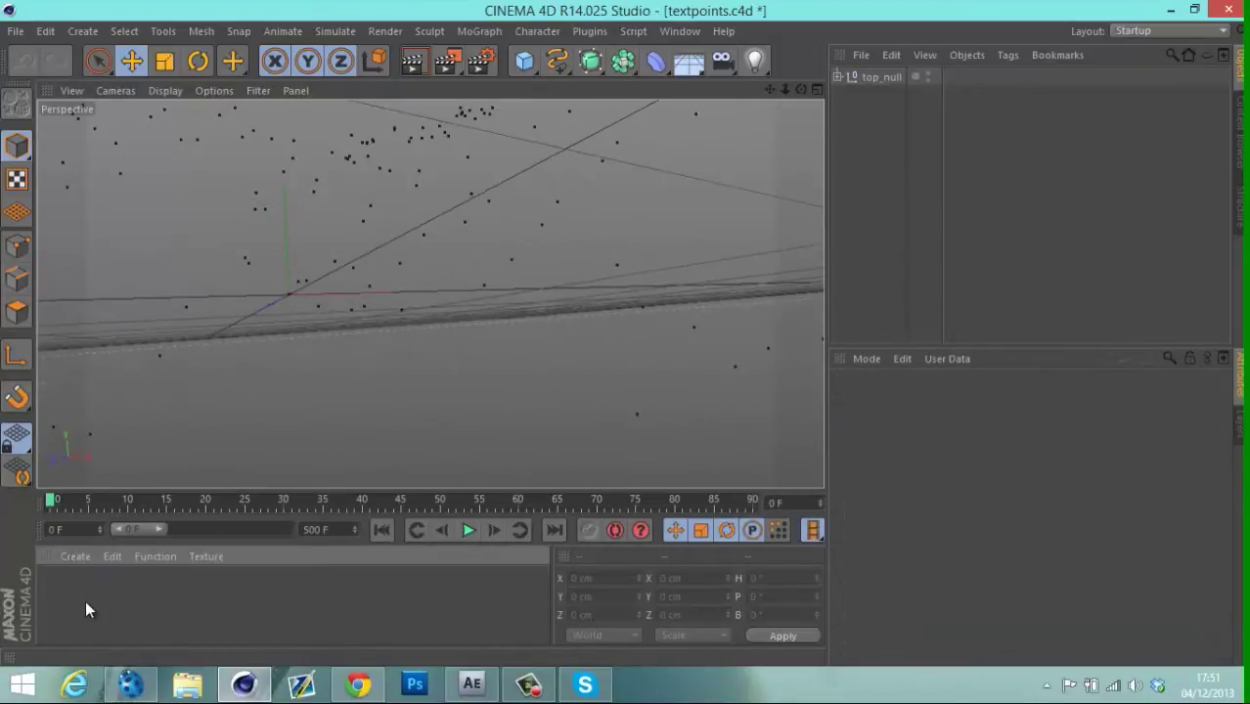
{"action": "double_click", "coordinate": [85, 600]}
{"action": "left_click", "coordinate": [54, 577]}
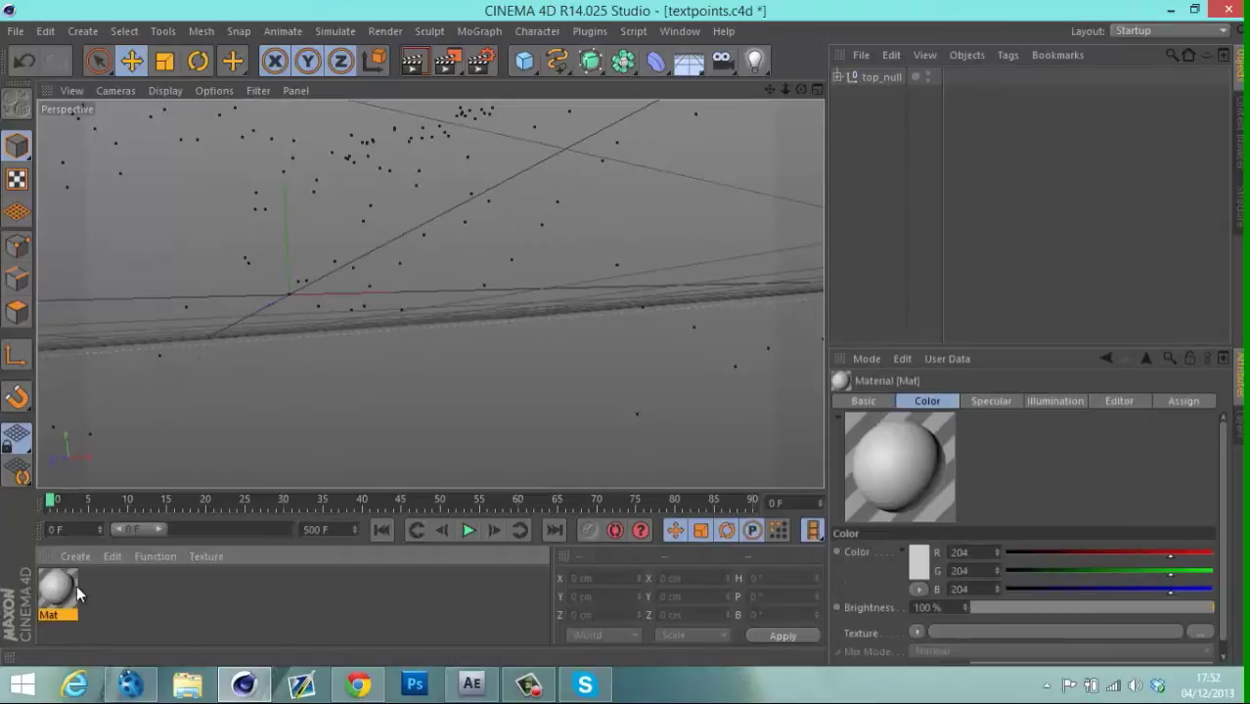
{"action": "left_click", "coordinate": [73, 555]}
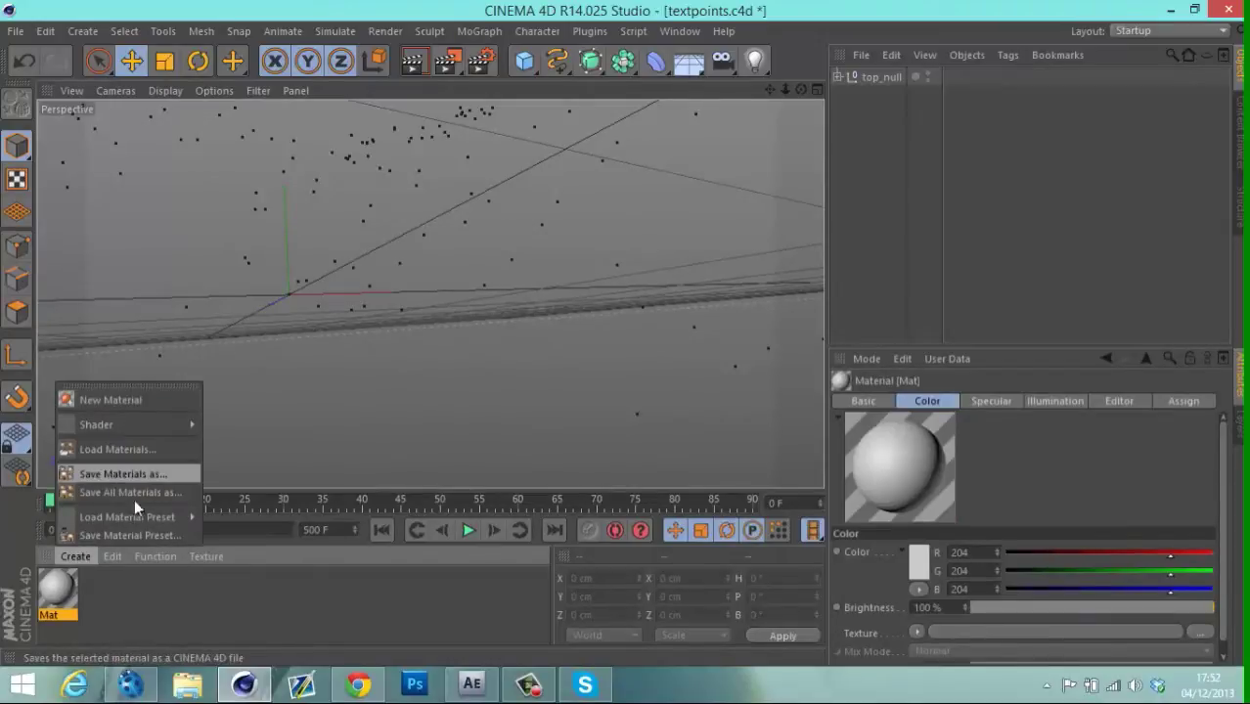
{"action": "left_click", "coordinate": [54, 585]}
{"action": "double_click", "coordinate": [55, 587]}
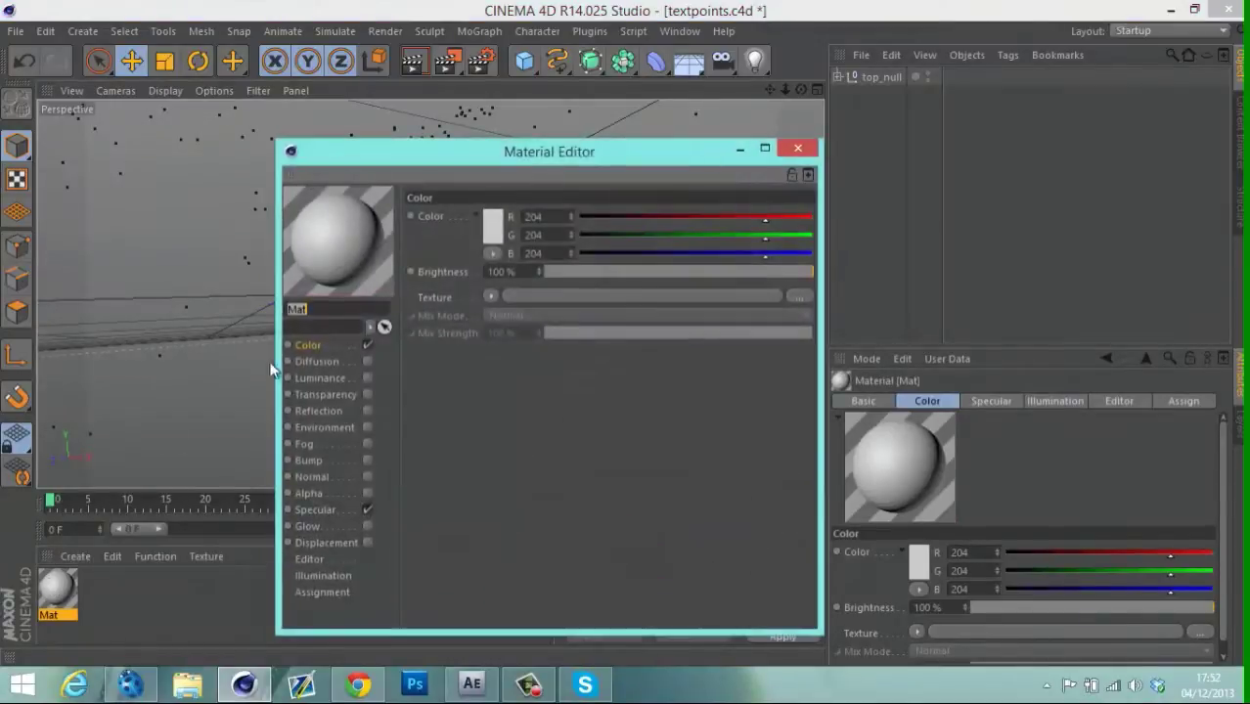
Load Trubine_00000 from the tutmehh folder on the Desktop as the material's color texture, without copying it to the project location.
{"action": "left_click", "coordinate": [492, 296]}
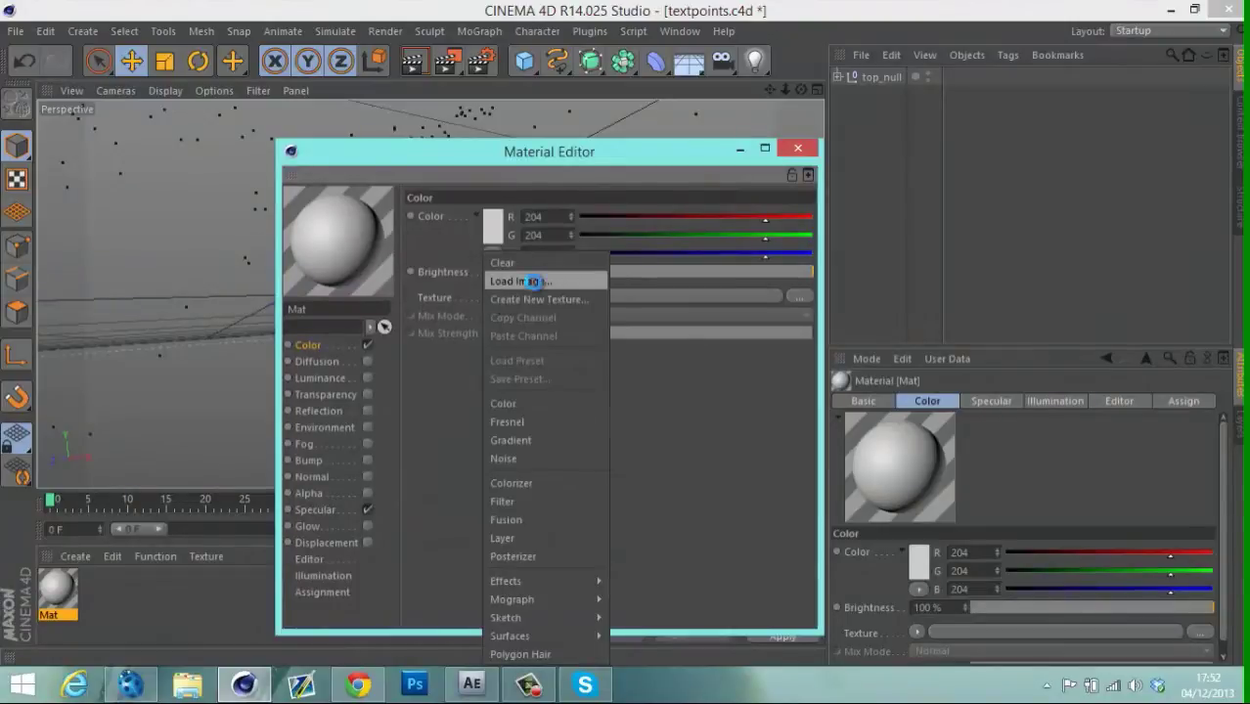
{"action": "left_click", "coordinate": [519, 282]}
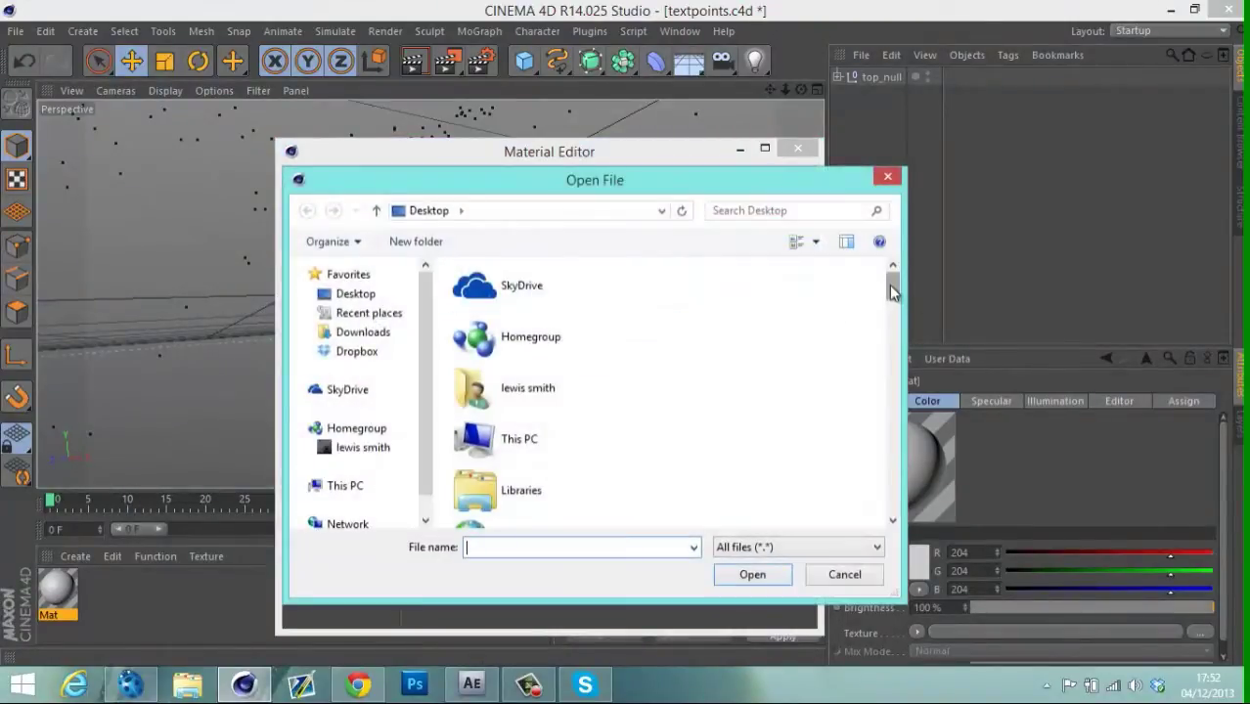
{"action": "left_click_drag", "start_coordinate": [890, 282], "coordinate": [901, 383]}
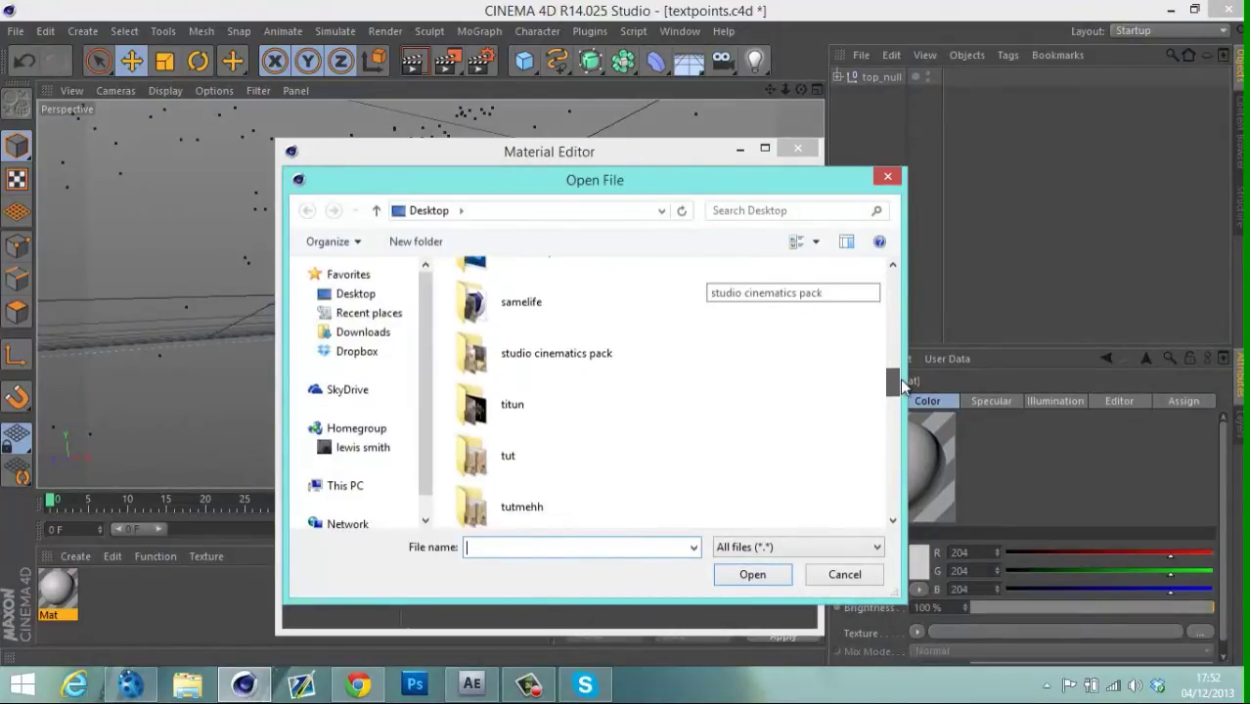
{"action": "left_click_drag", "start_coordinate": [901, 383], "coordinate": [903, 397]}
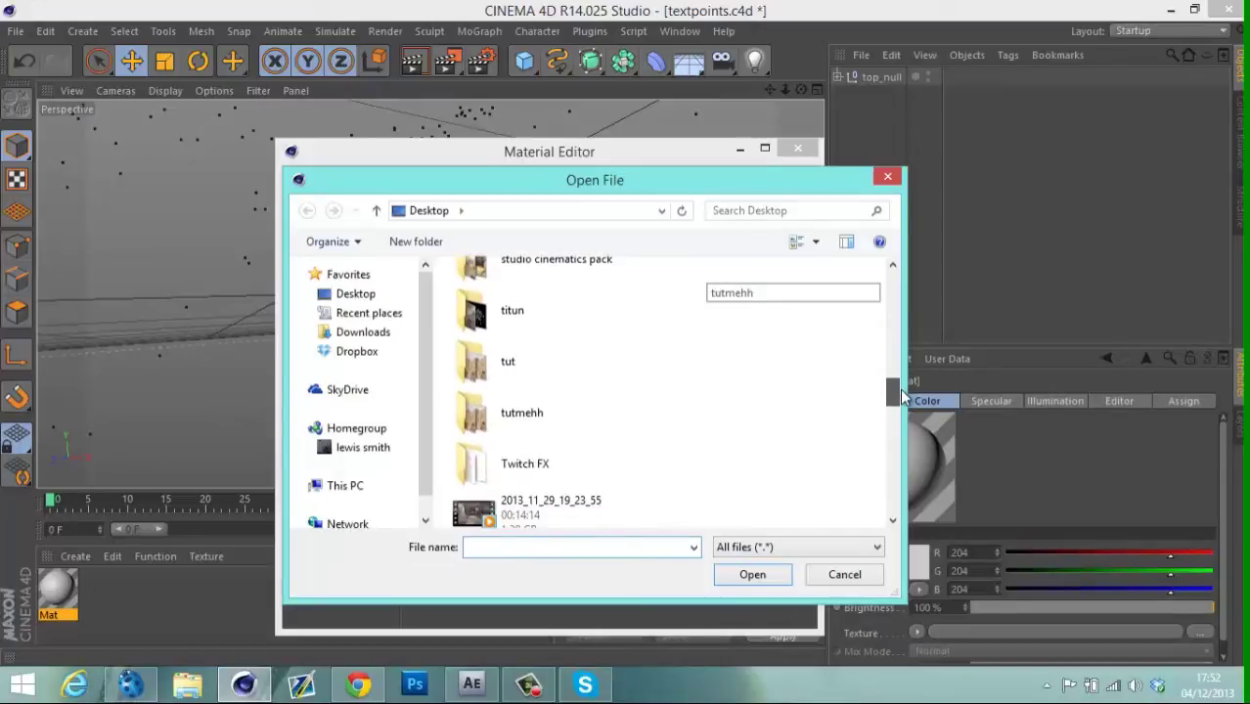
{"action": "double_click", "coordinate": [509, 411]}
{"action": "left_click", "coordinate": [510, 315]}
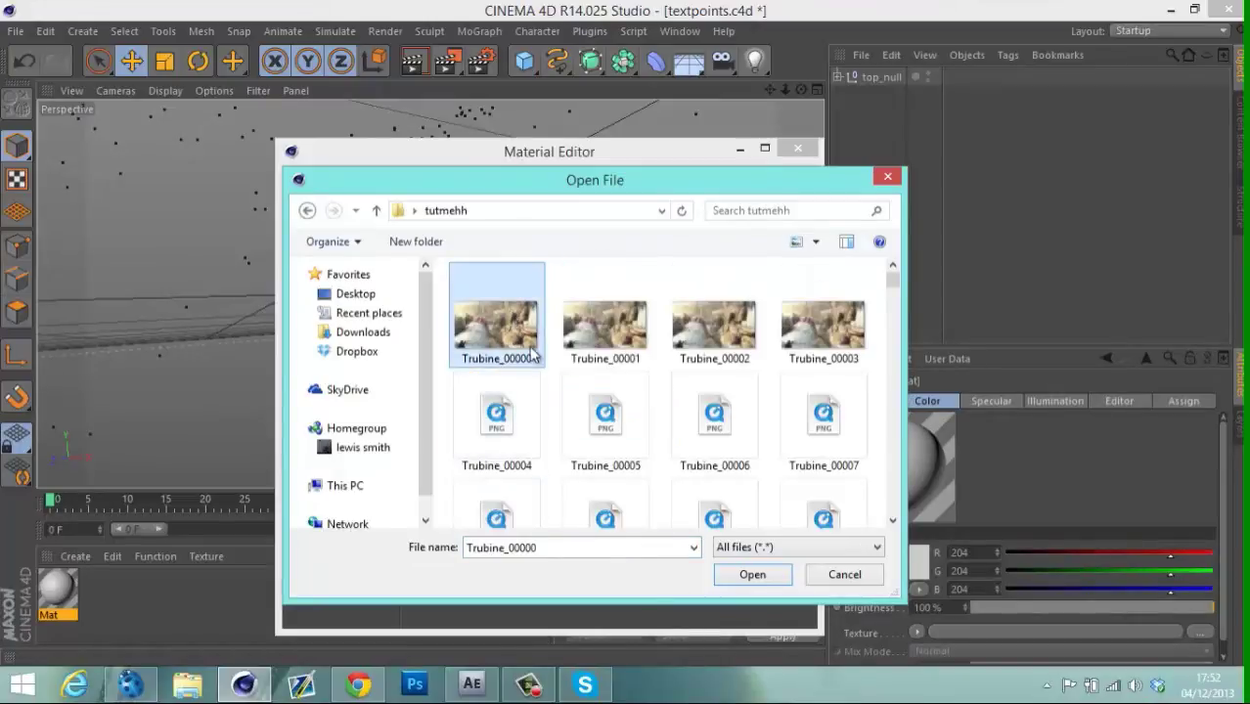
{"action": "left_click", "coordinate": [737, 579]}
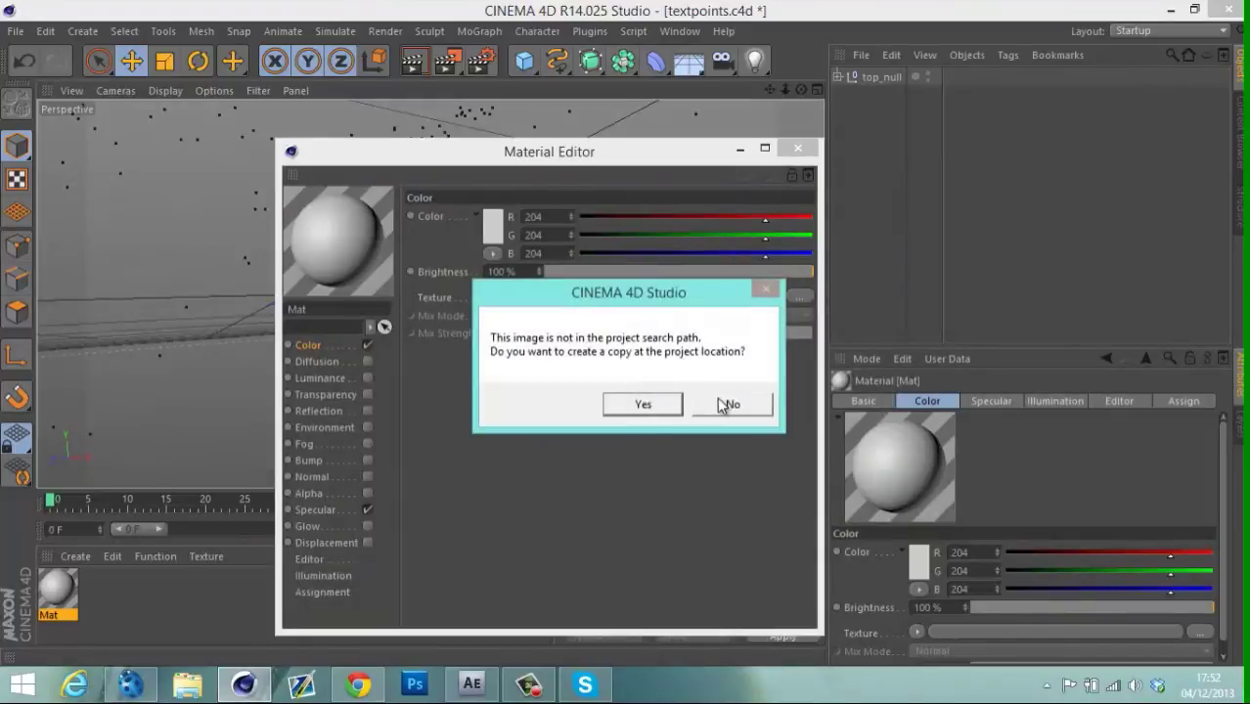
{"action": "left_click", "coordinate": [719, 403]}
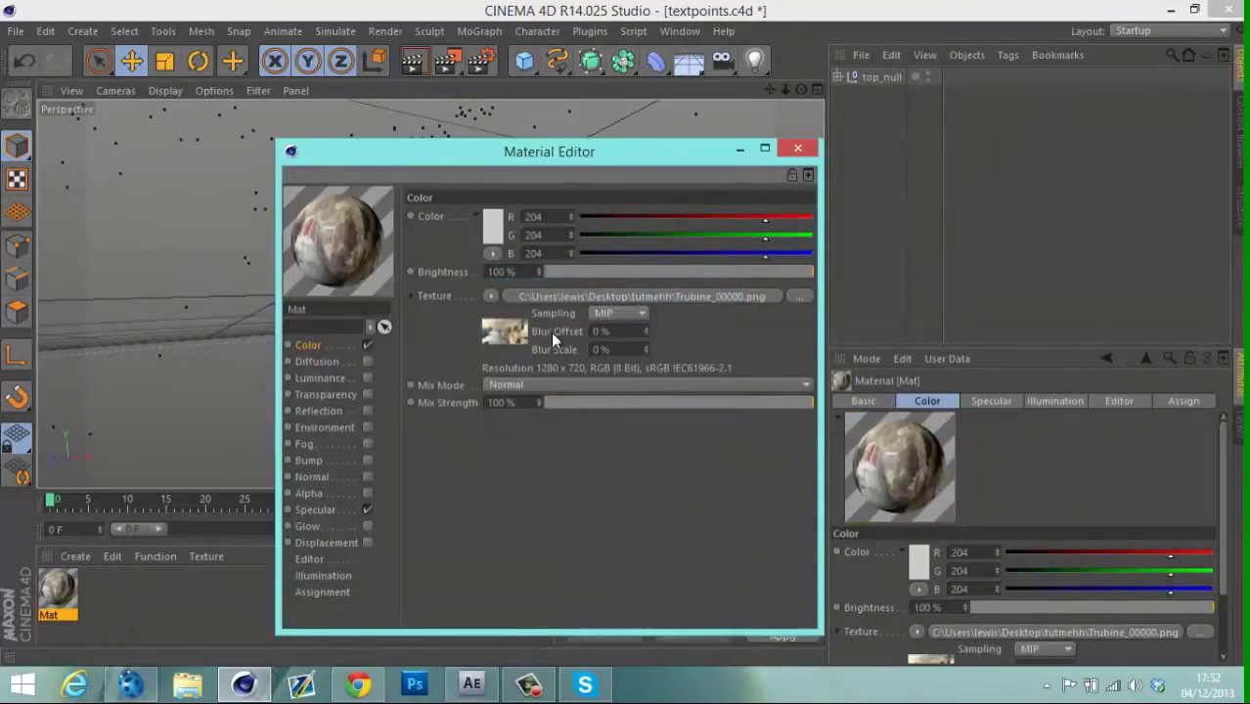
Disable the material's Specular channel and calculate the movie frame range in the color texture's animation settings.
{"action": "left_click", "coordinate": [367, 510]}
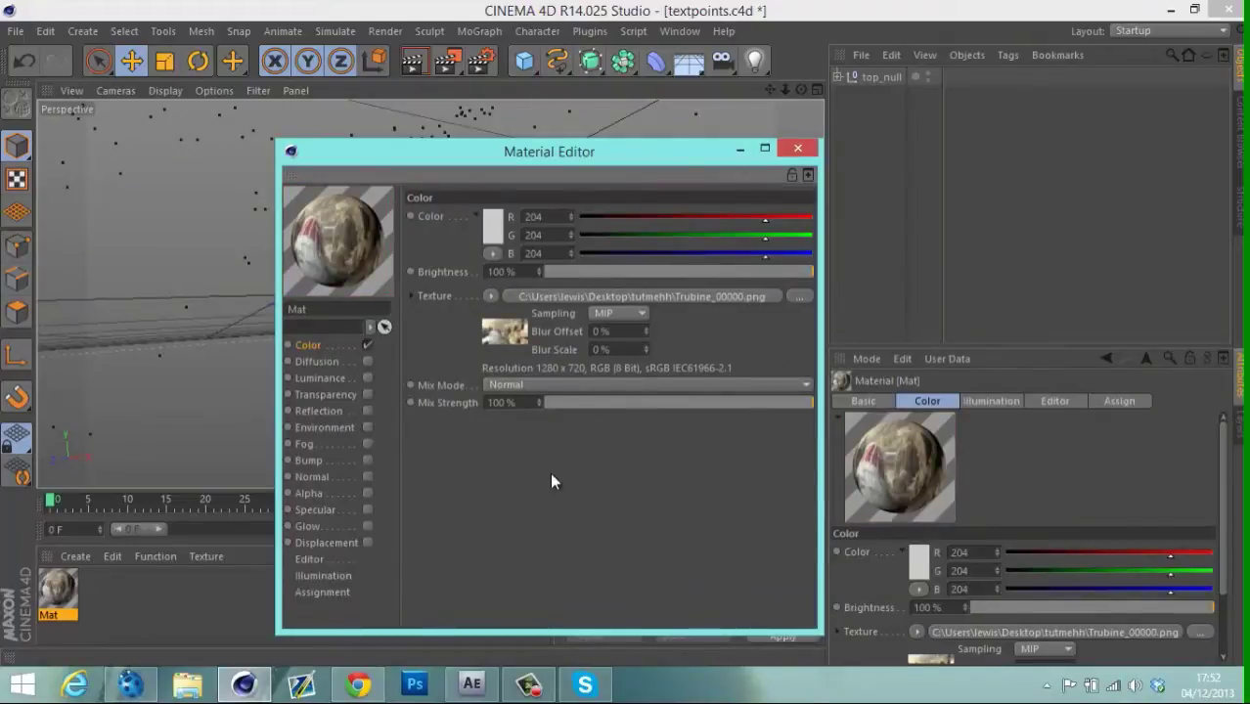
{"action": "left_click", "coordinate": [798, 149]}
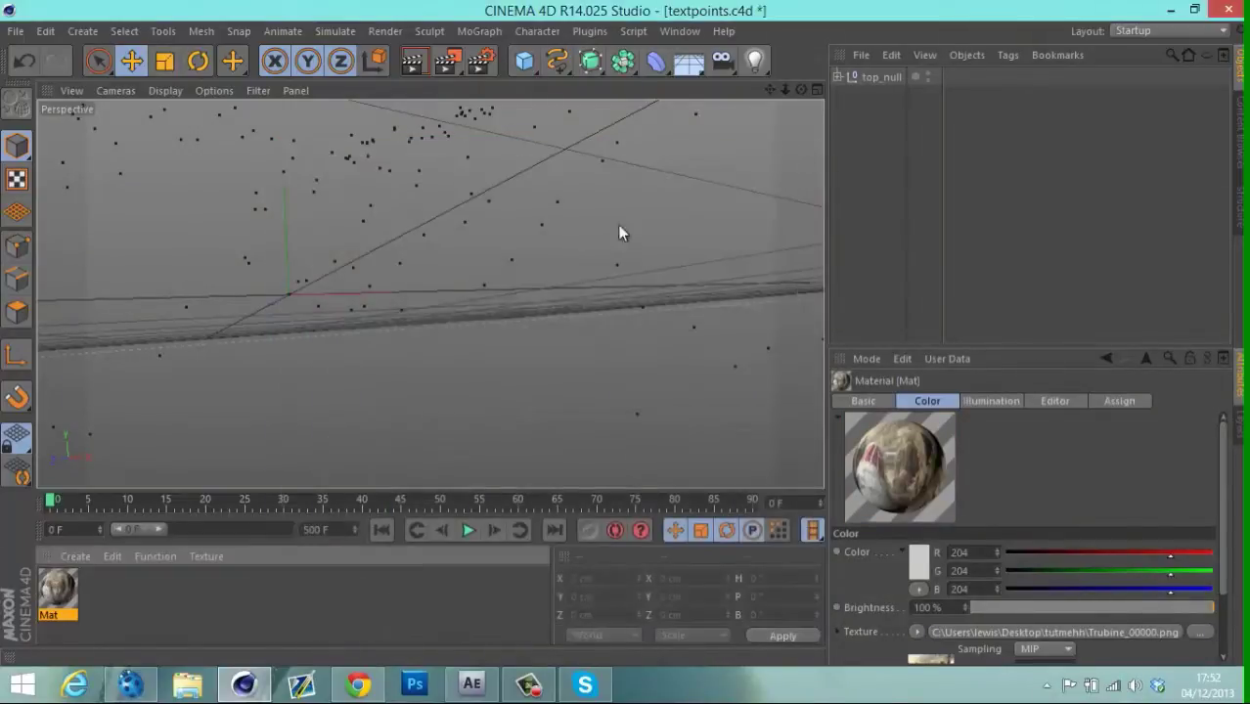
{"action": "double_click", "coordinate": [71, 586]}
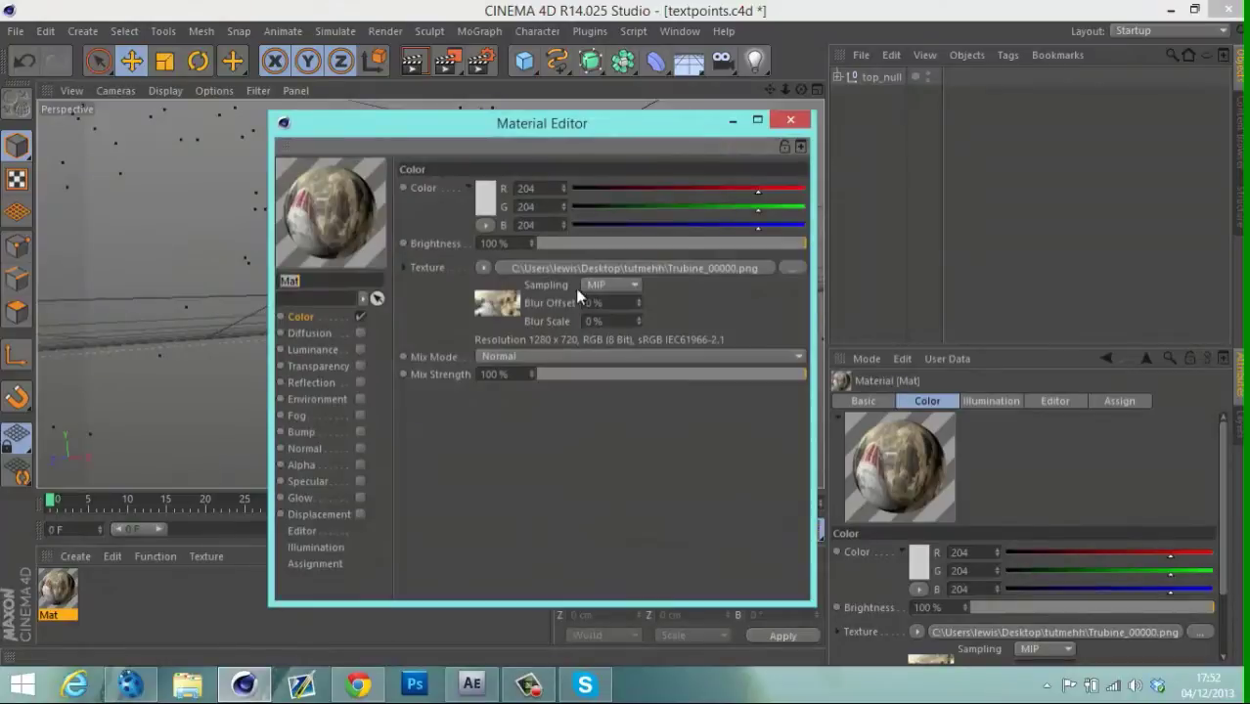
{"action": "left_click", "coordinate": [496, 303]}
{"action": "left_click", "coordinate": [537, 164]}
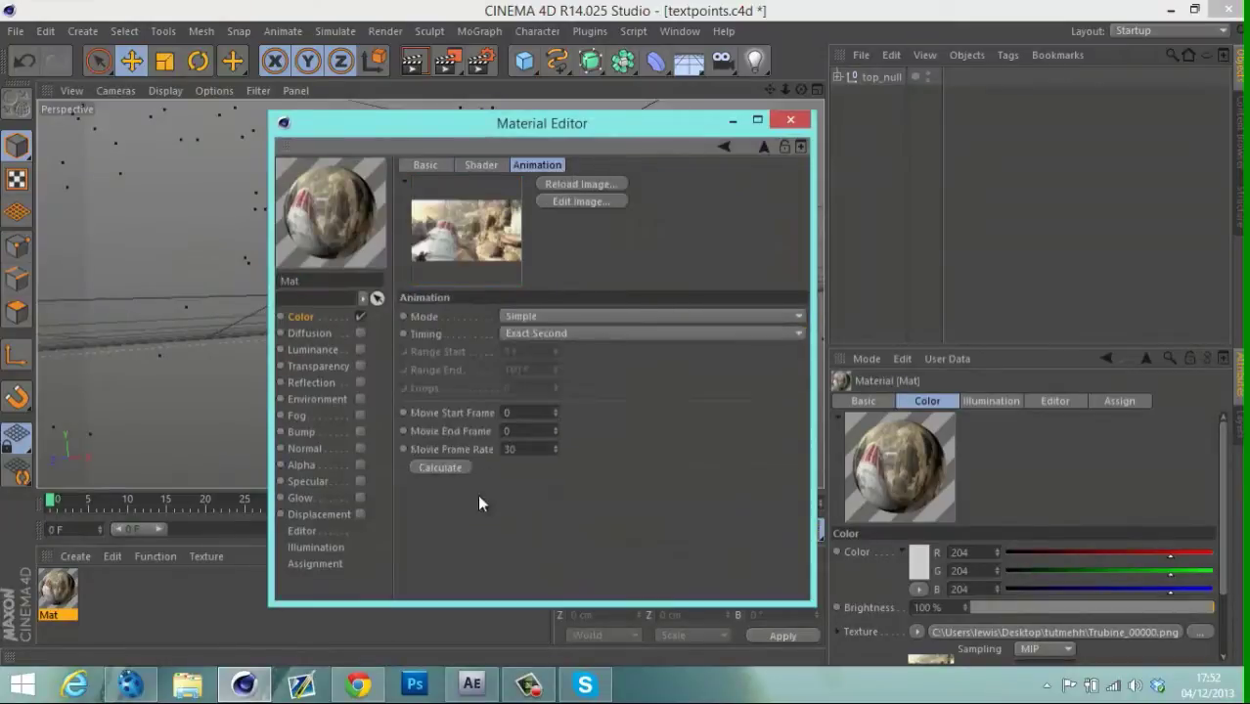
{"action": "left_click", "coordinate": [437, 468]}
{"action": "left_click", "coordinate": [791, 121]}
{"action": "mouse_move", "coordinate": [58, 596]}
{"action": "left_mouse_down"}
{"action": "mouse_move", "coordinate": [207, 479]}
{"action": "mouse_move", "coordinate": [70, 583]}
{"action": "left_mouse_up"}
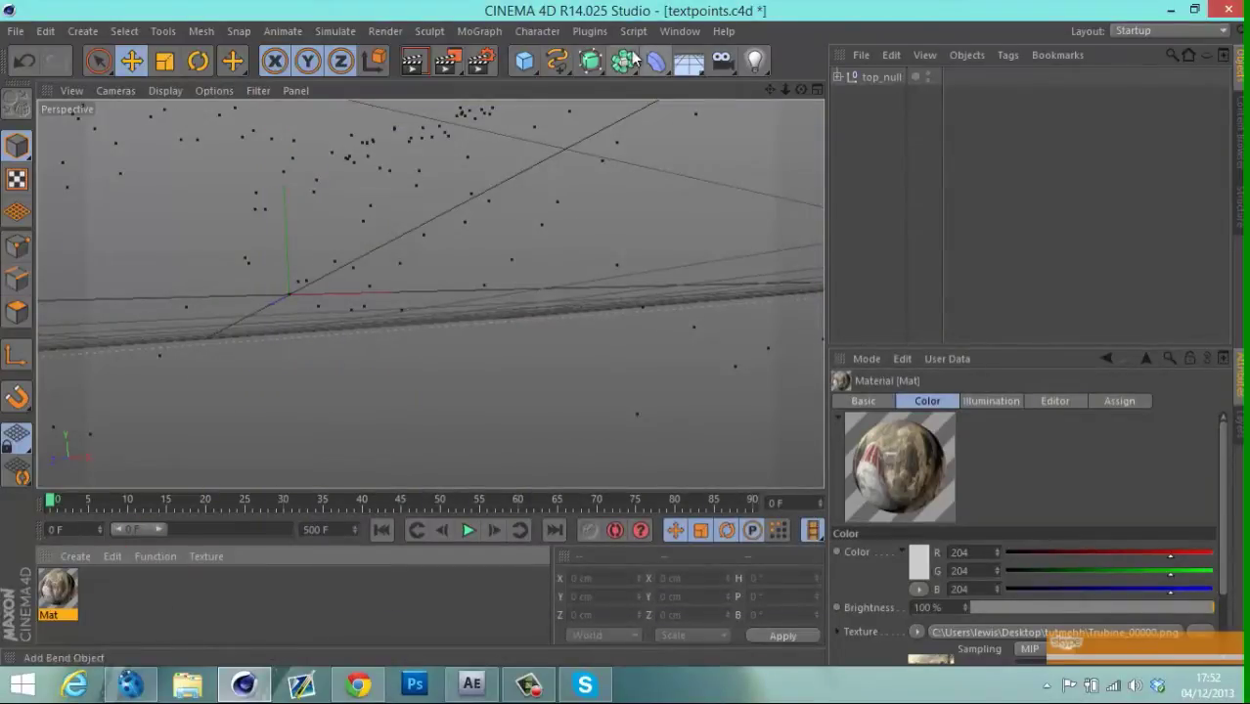
{"action": "left_click", "coordinate": [522, 63]}
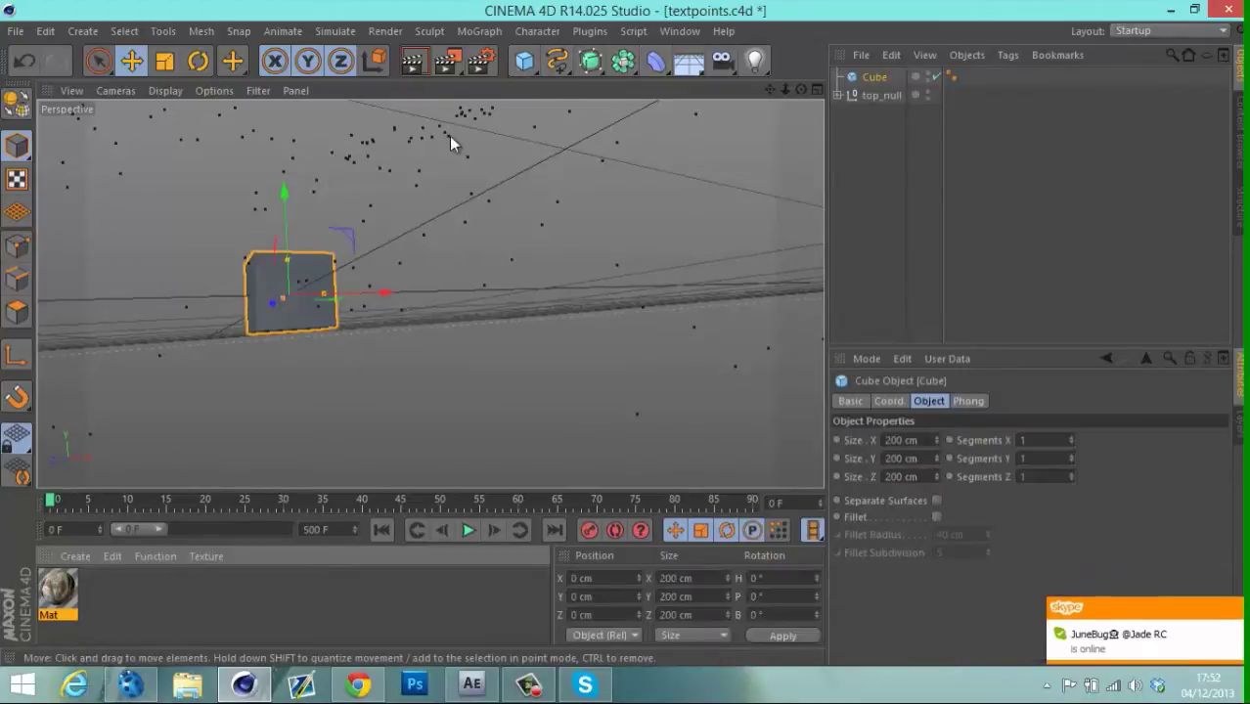
{"action": "left_click", "coordinate": [857, 76]}
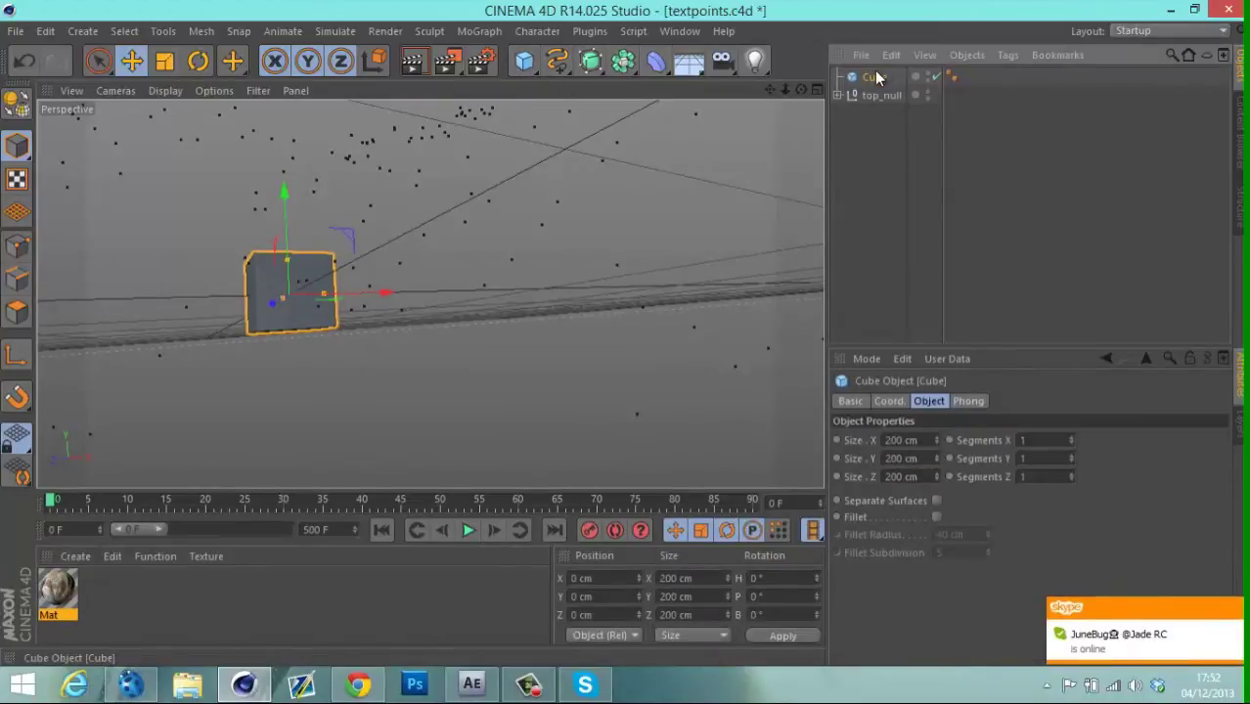
{"action": "key", "text": "Delete"}
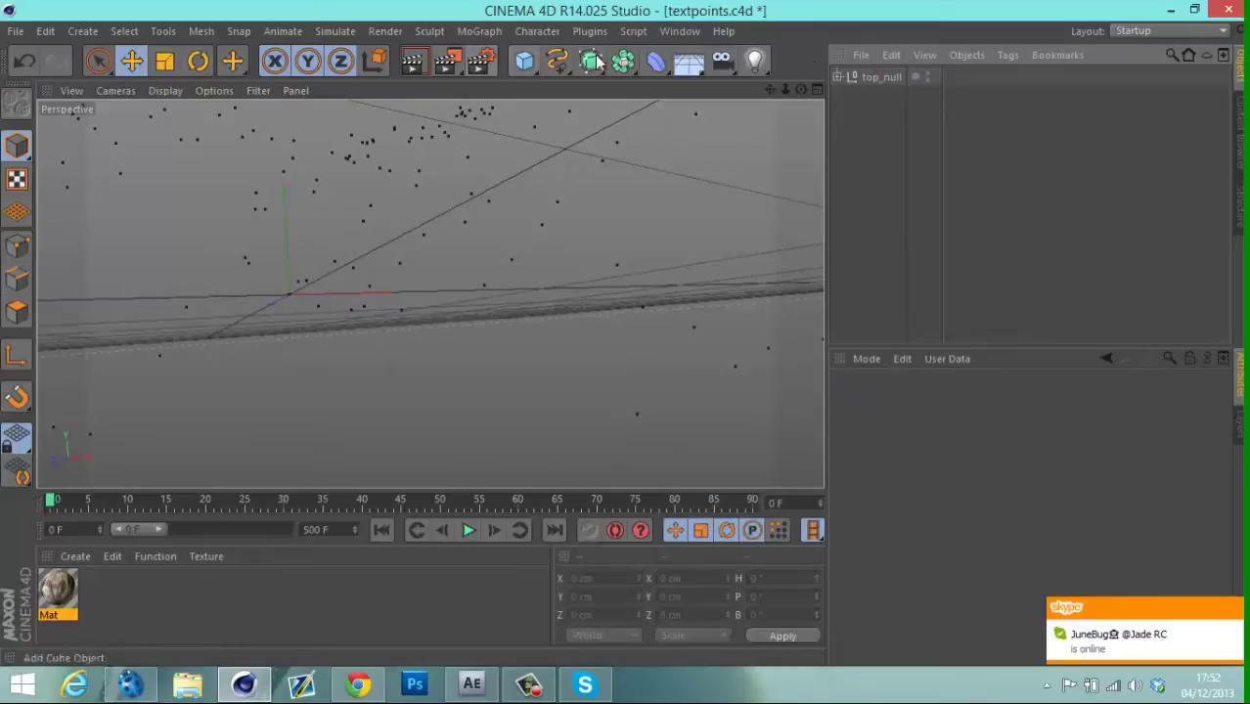
Add a Background object to the scene and apply the Trubine footage material to it.
{"action": "left_click_drag", "start_coordinate": [685, 71], "coordinate": [770, 219]}
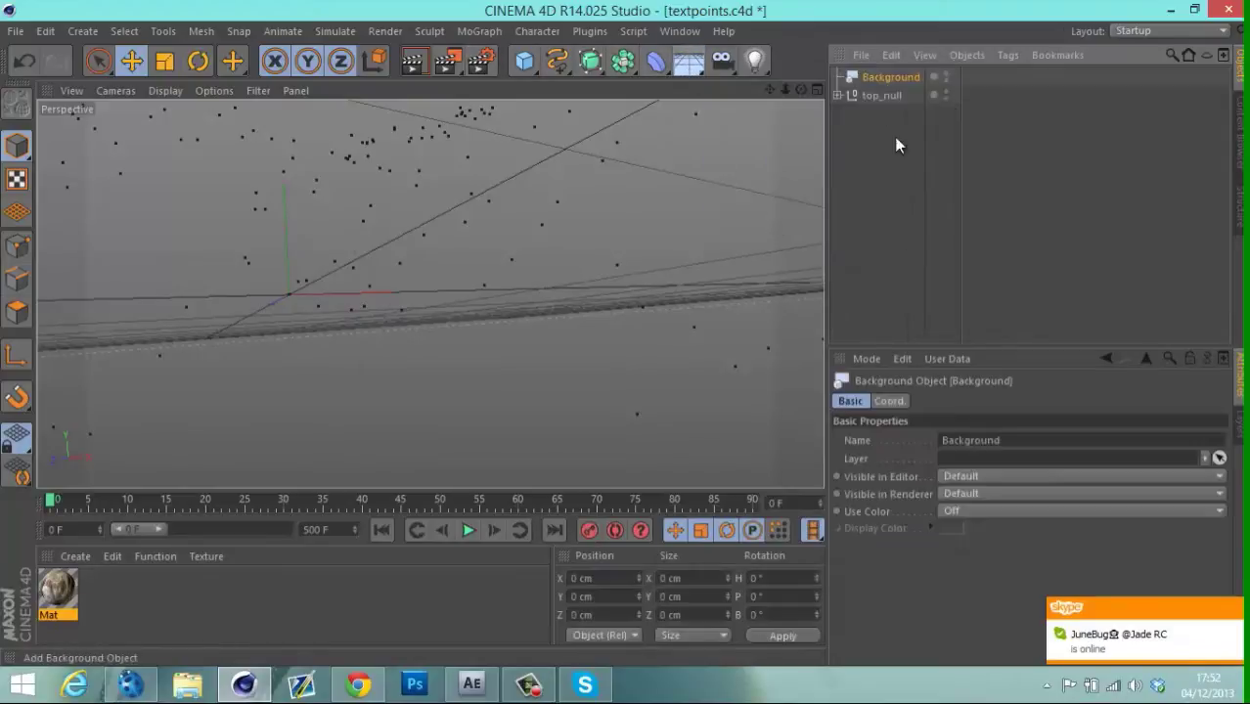
{"action": "left_click_drag", "start_coordinate": [57, 592], "coordinate": [860, 202]}
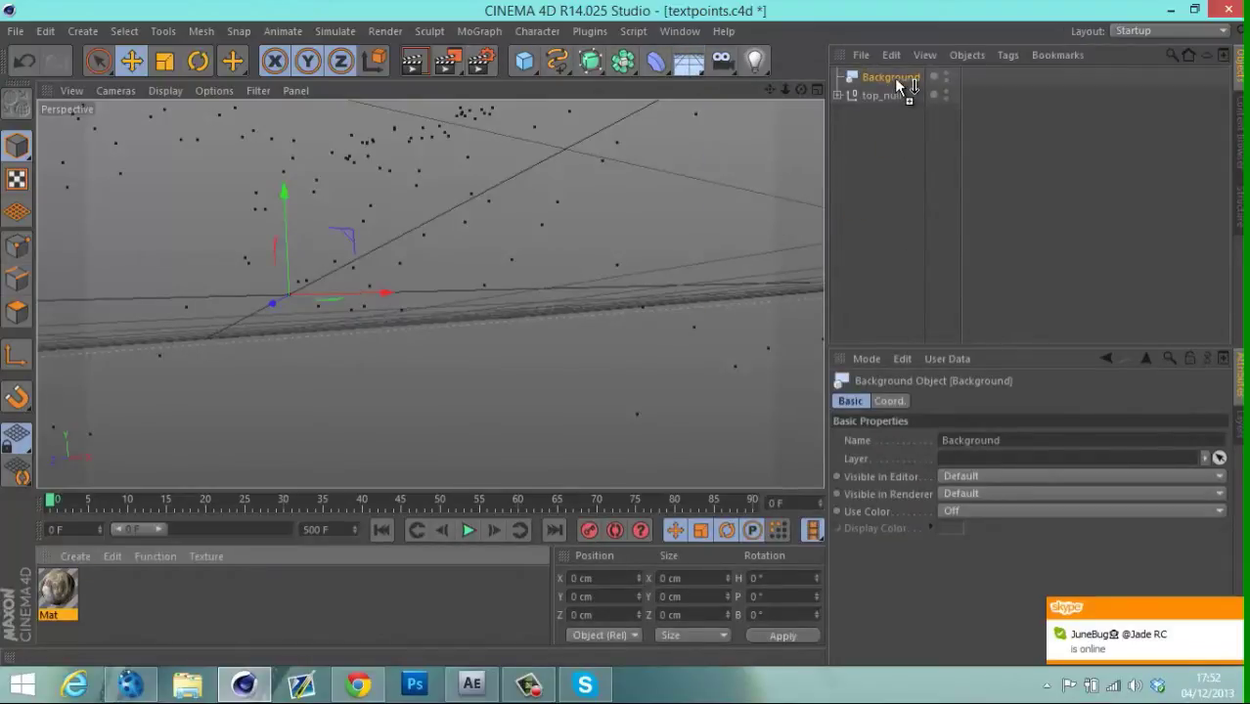
{"action": "left_click_drag", "start_coordinate": [894, 77], "coordinate": [894, 78]}
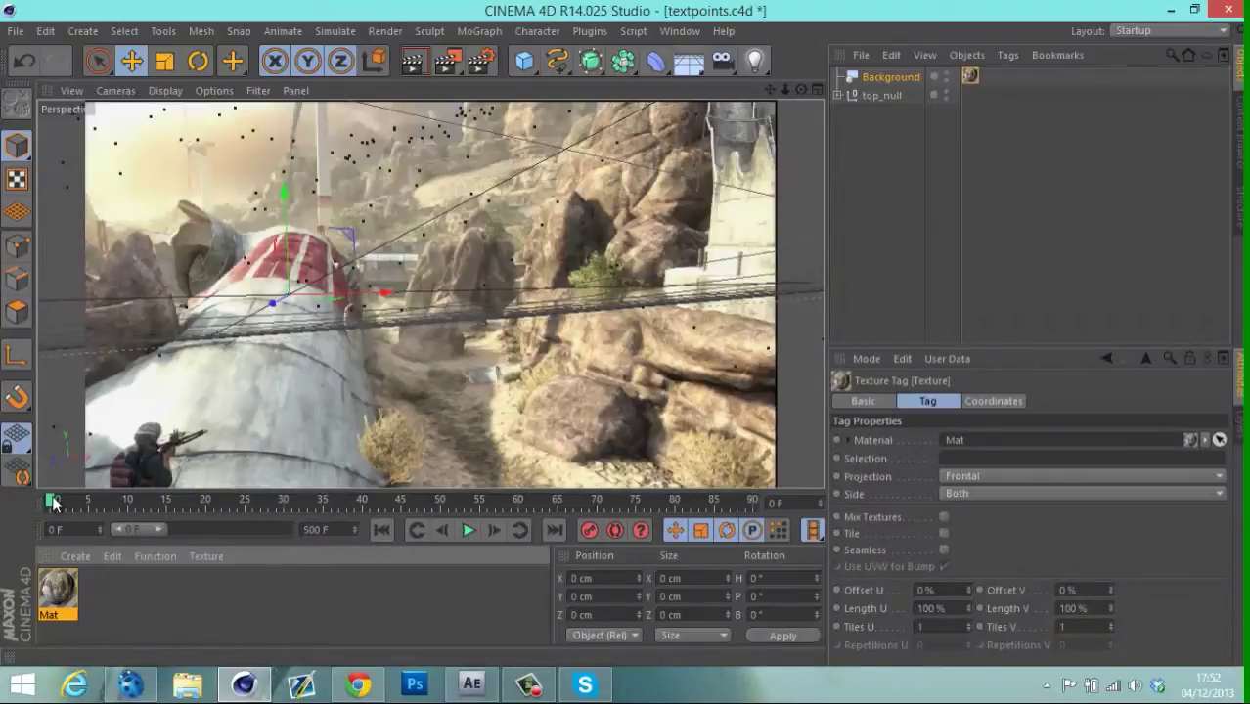
Extend the visible timeline range to 500 frames and scrub through the tracked footage to frame 314.
{"action": "left_click_drag", "start_coordinate": [136, 501], "coordinate": [781, 501]}
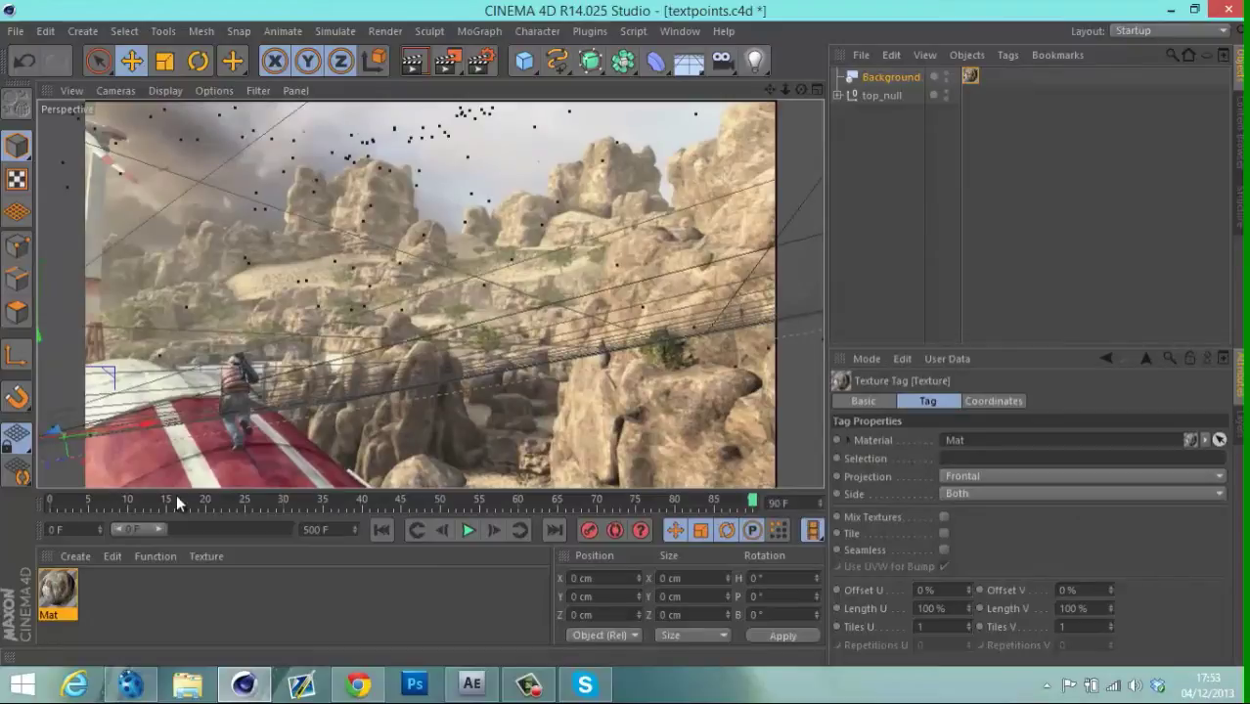
{"action": "left_click_drag", "start_coordinate": [158, 529], "coordinate": [312, 521]}
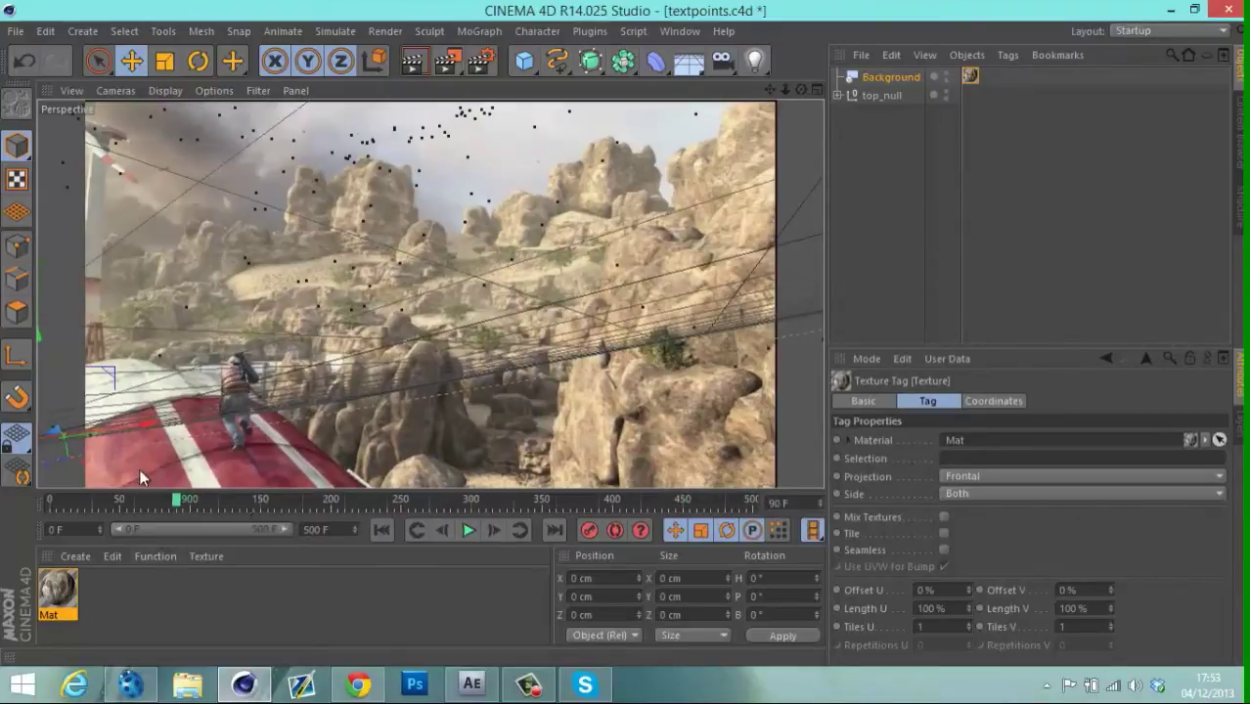
{"action": "left_click", "coordinate": [318, 501]}
{"action": "left_click_drag", "start_coordinate": [342, 503], "coordinate": [376, 494]}
{"action": "left_click_drag", "start_coordinate": [262, 486], "coordinate": [490, 482]}
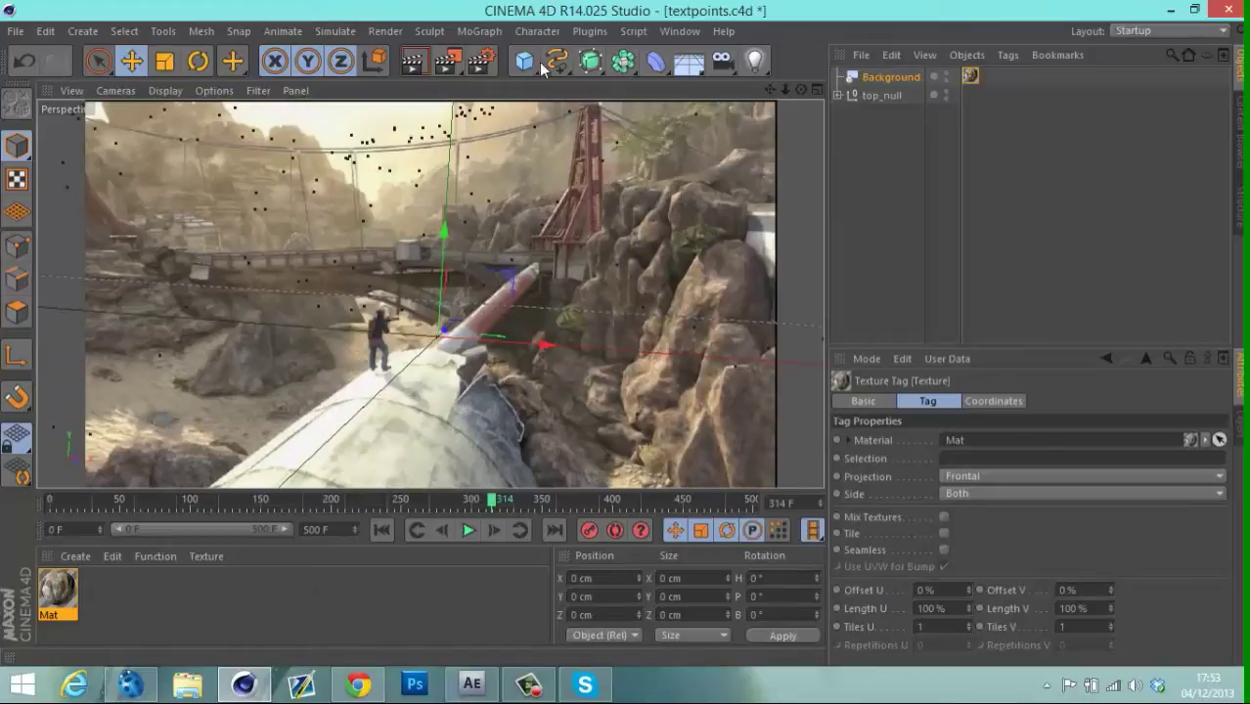
Add a MoText object, move it to about -27 cm on X, and scale it down to about 131 cm wide.
{"action": "left_click", "coordinate": [484, 32]}
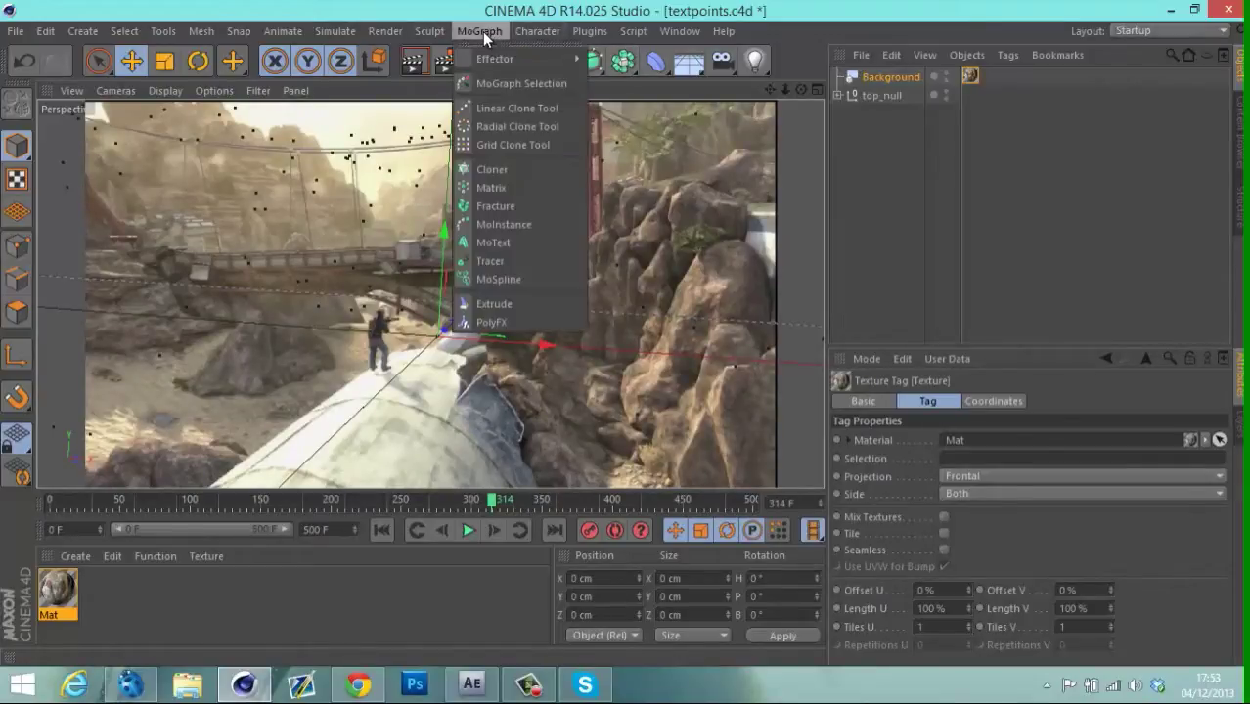
{"action": "left_click", "coordinate": [509, 244]}
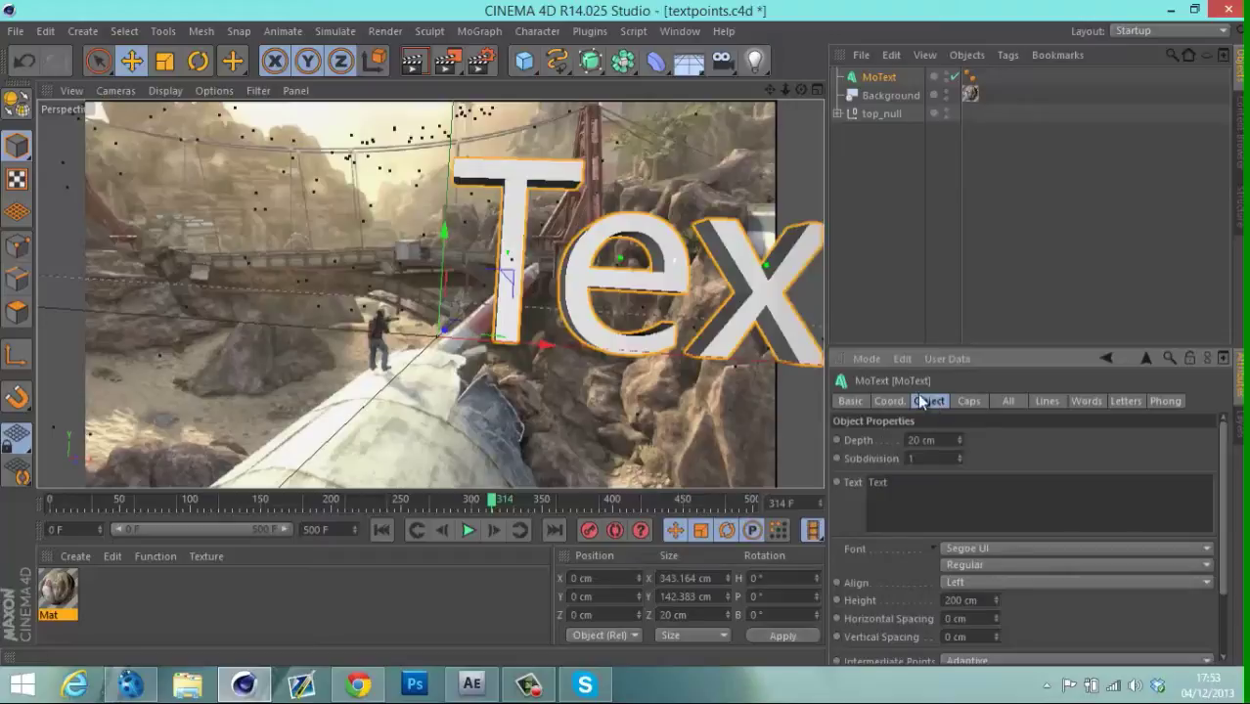
{"action": "left_click_drag", "start_coordinate": [544, 348], "coordinate": [510, 344]}
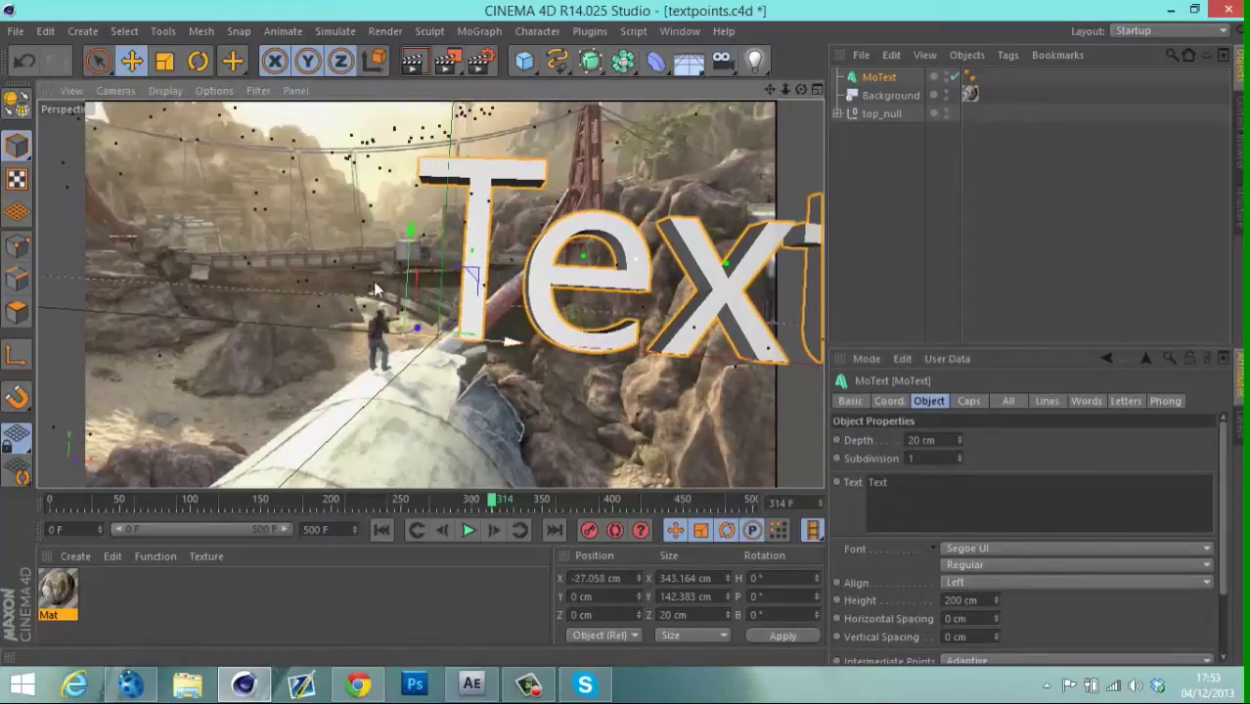
{"action": "left_click", "coordinate": [164, 61]}
{"action": "left_click_drag", "start_coordinate": [486, 347], "coordinate": [430, 348]}
{"action": "left_click", "coordinate": [878, 77]}
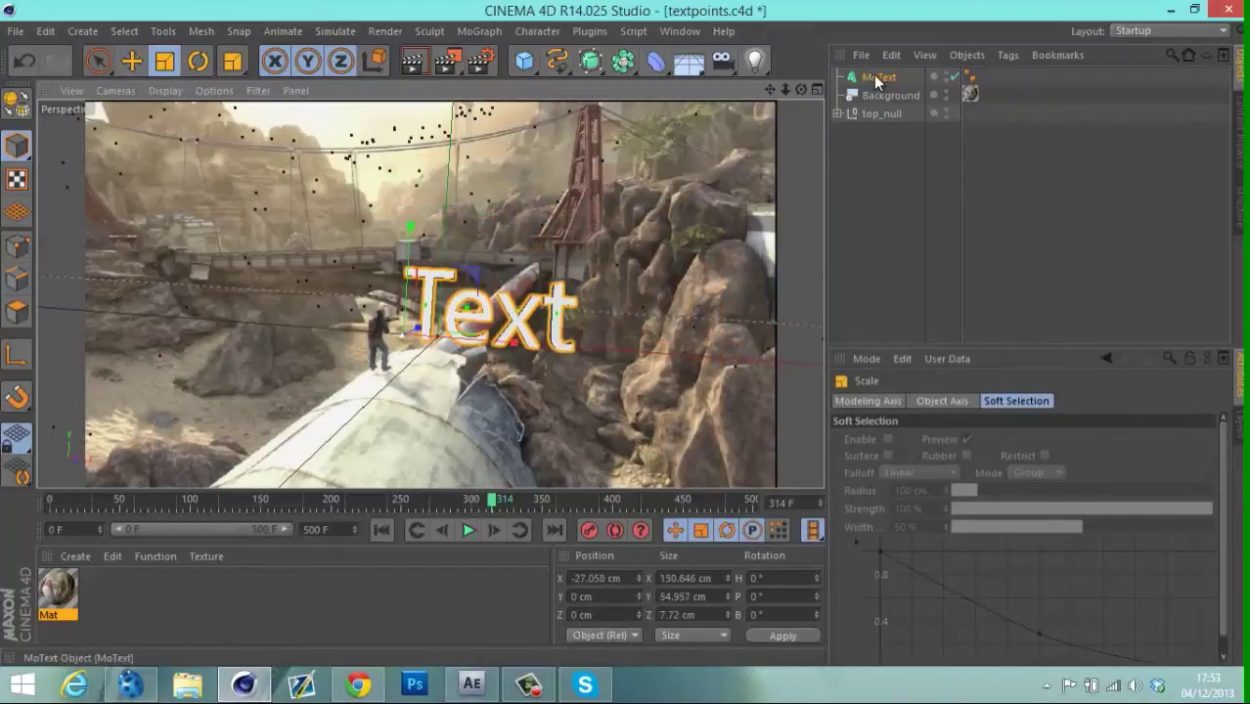
{"action": "double_click", "coordinate": [918, 482]}
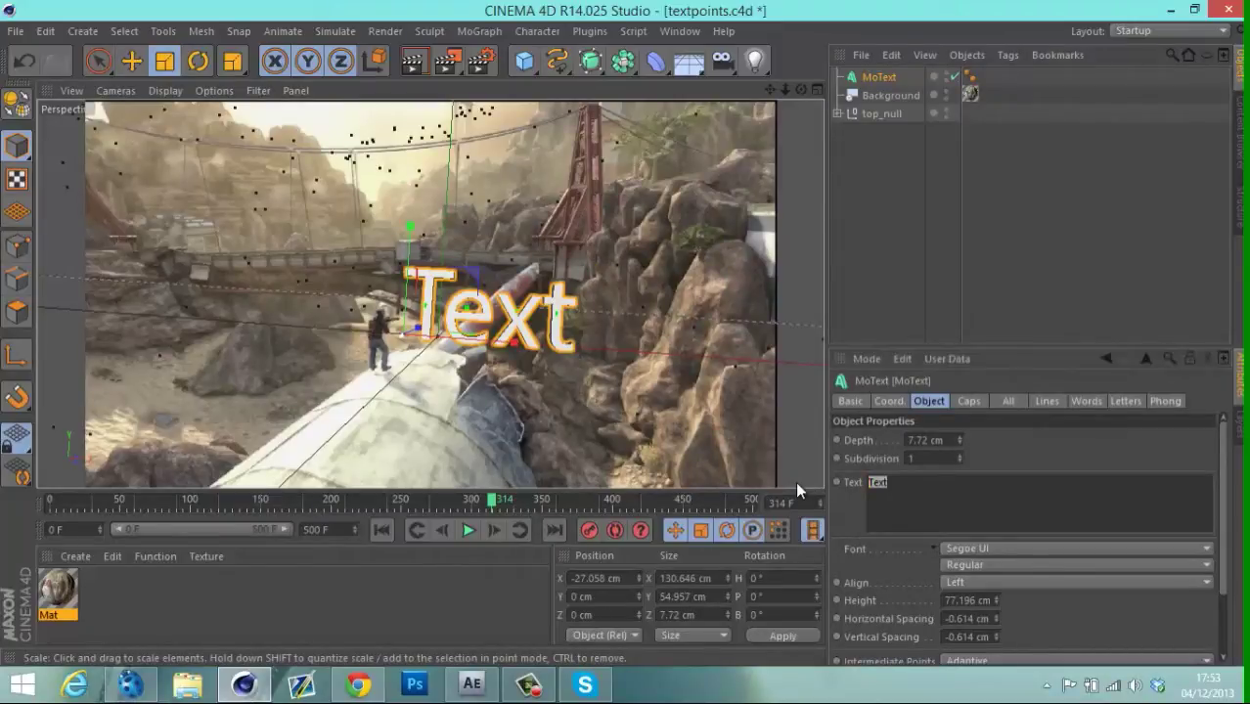
{"action": "key", "text": "o"}
{"action": "key", "text": "p"}
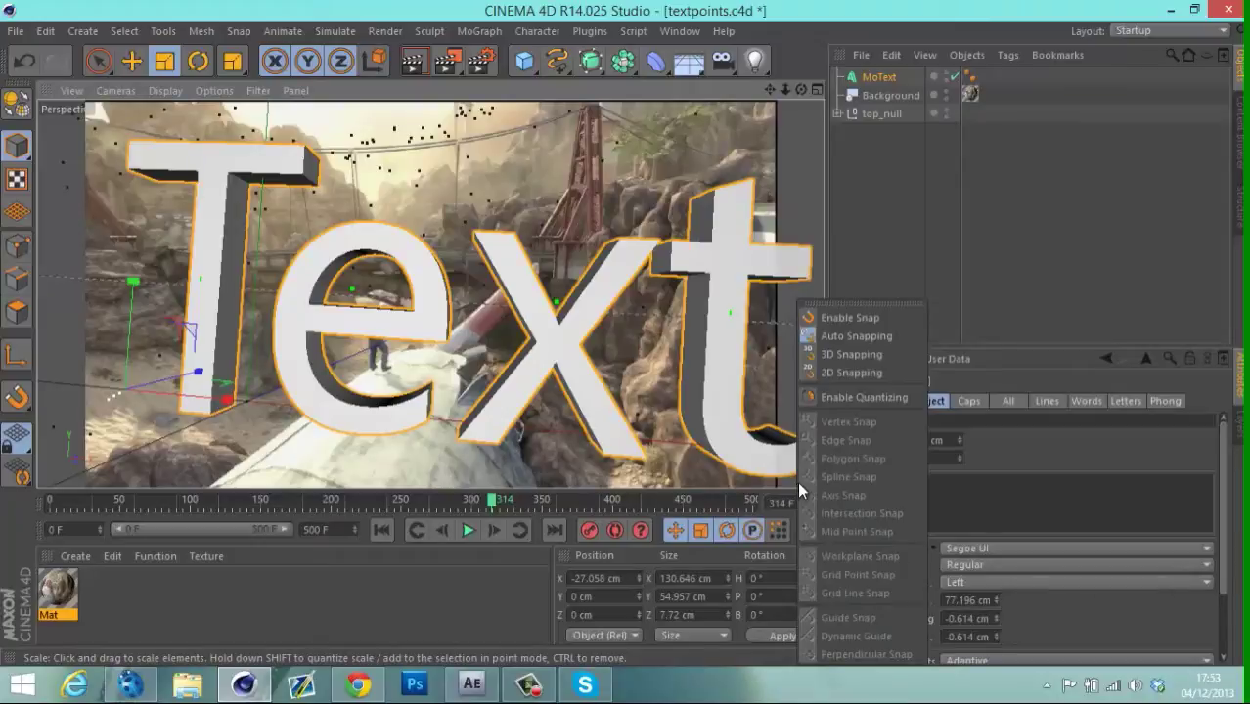
{"action": "key", "text": "Delete"}
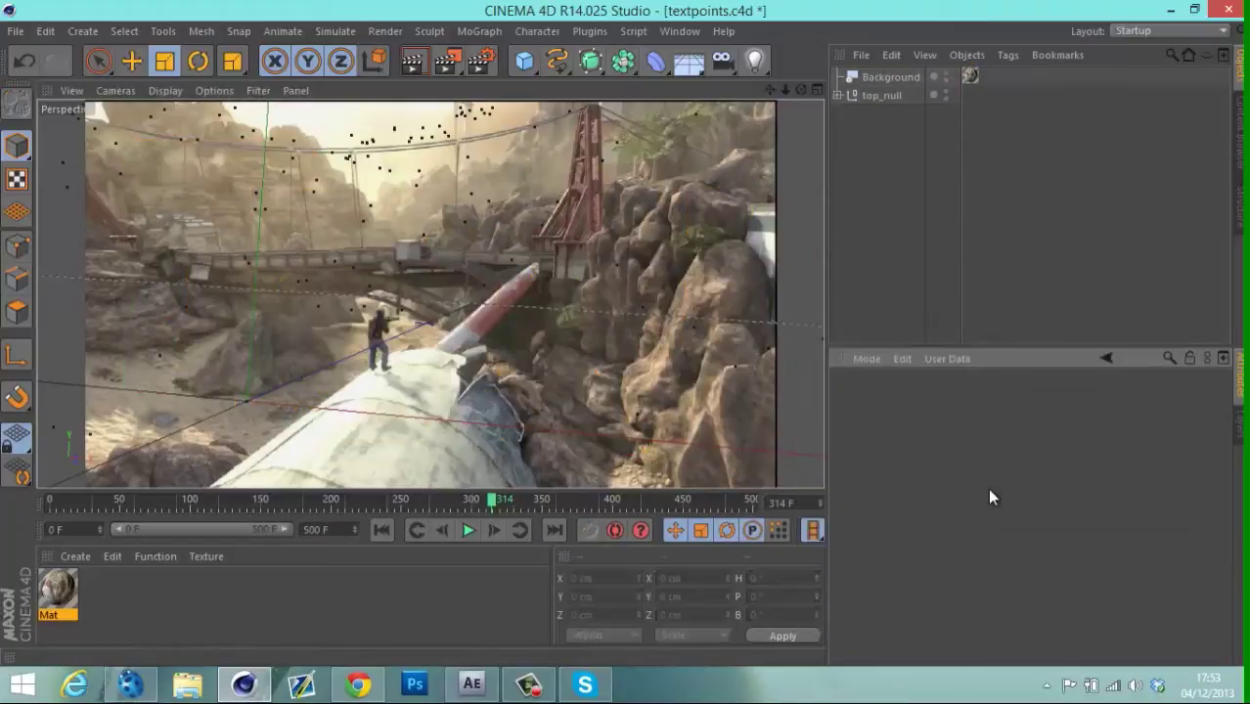
{"action": "key", "text": "ctrl+z"}
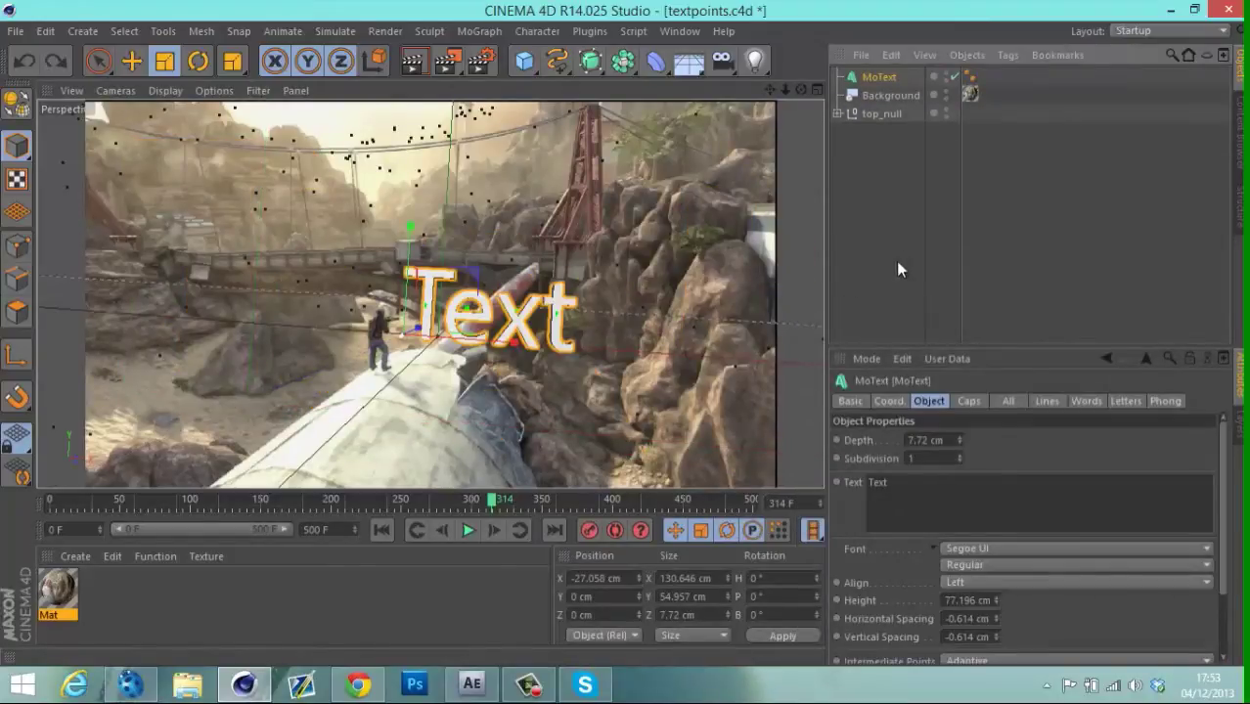
Change the MoText wording to ASPIRE and set its depth to 20 cm.
{"action": "left_click", "coordinate": [897, 482]}
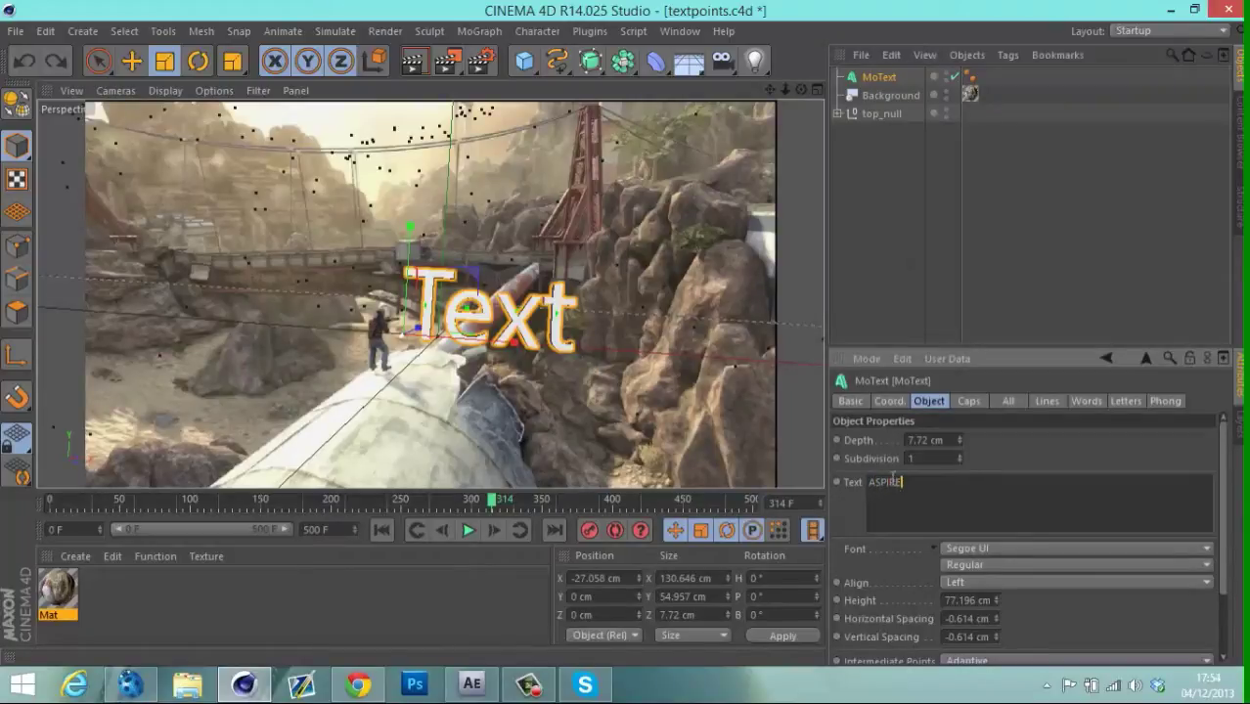
{"action": "left_click", "coordinate": [929, 440]}
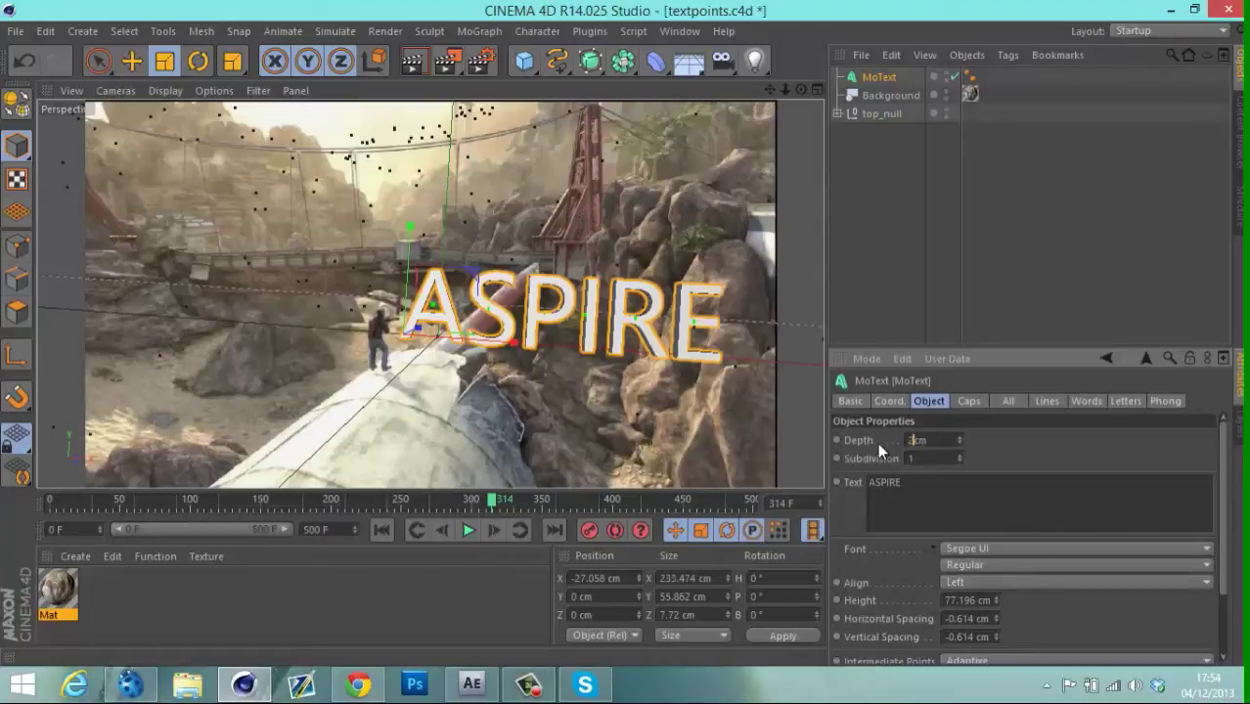
{"action": "type", "text": "20"}
{"action": "key", "text": "Return"}
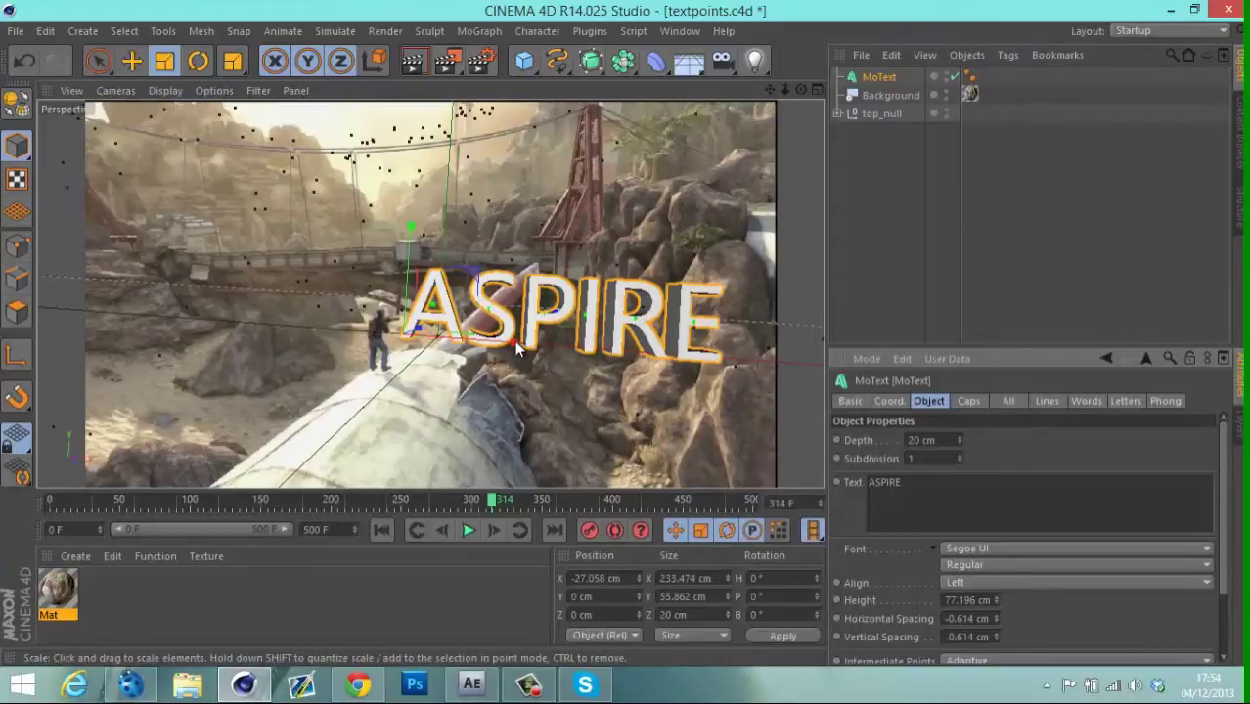
Go to frame 85 and scale the ASPIRE text up to about 1858 cm wide.
{"action": "left_click", "coordinate": [191, 499]}
{"action": "left_click_drag", "start_coordinate": [190, 499], "coordinate": [165, 489]}
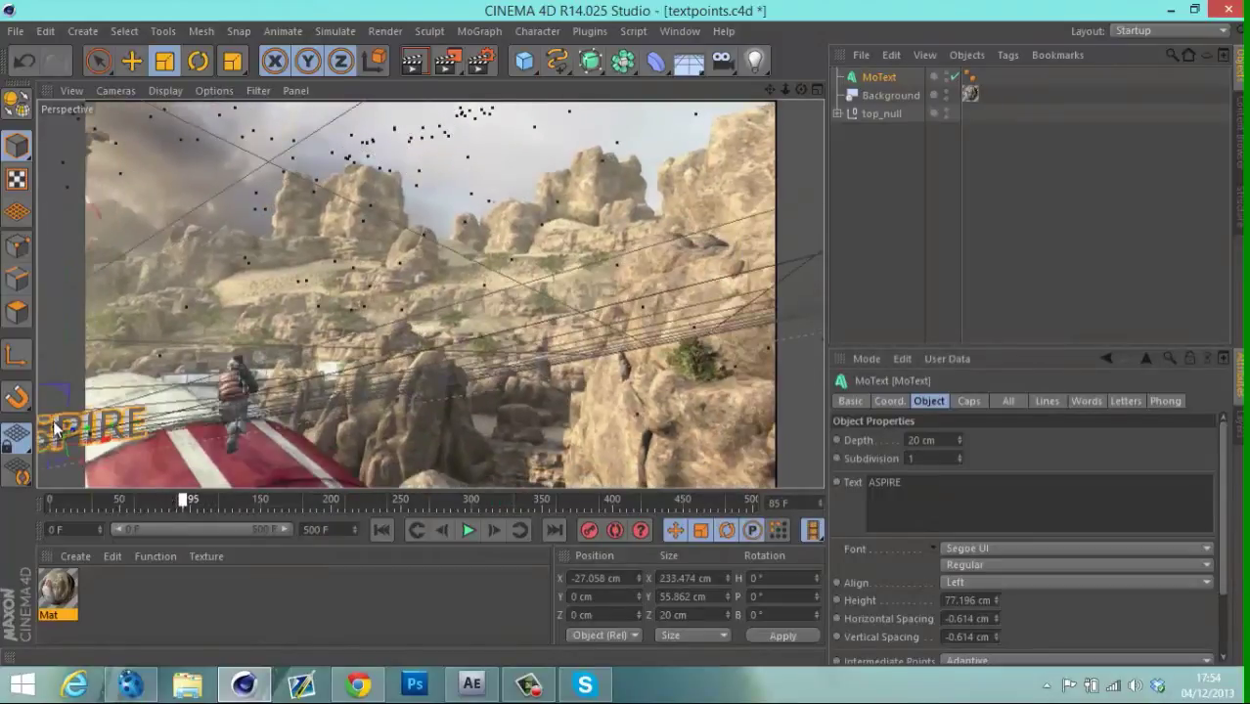
{"action": "left_click_drag", "start_coordinate": [99, 428], "coordinate": [318, 362]}
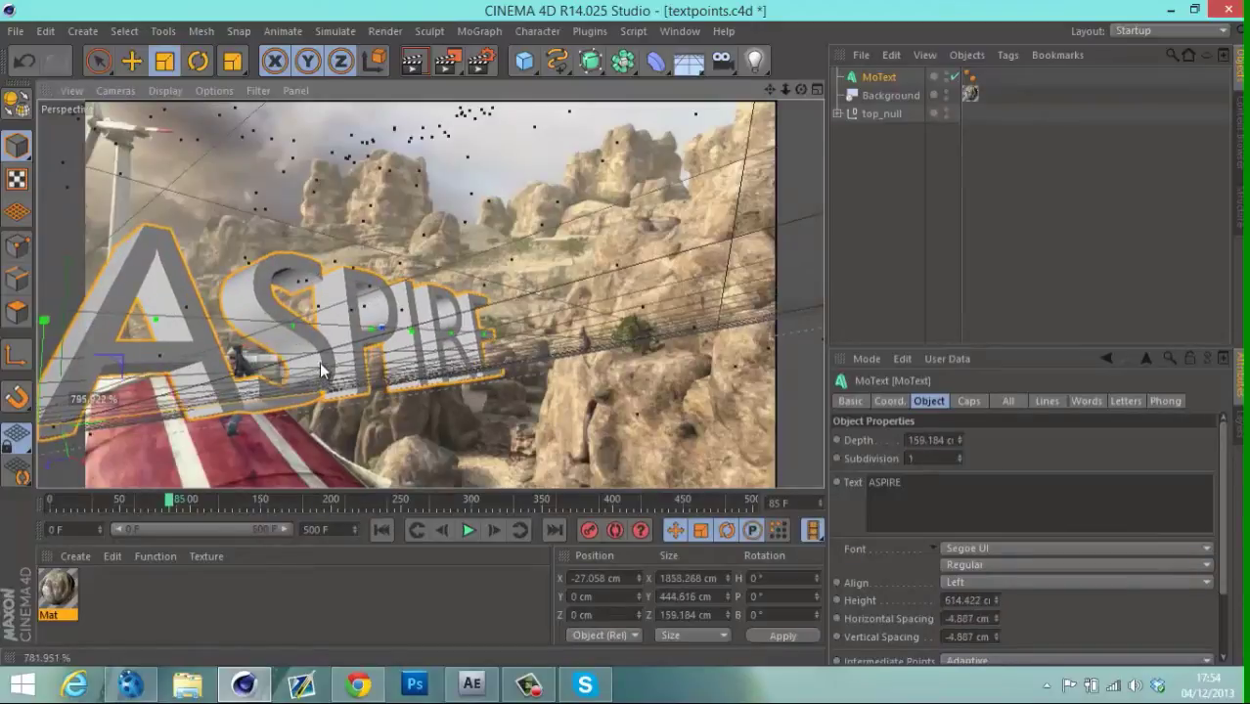
Scale the ASPIRE text down to about 361 cm wide and move it to about X 727 cm, Z -497 cm.
{"action": "left_click", "coordinate": [131, 61]}
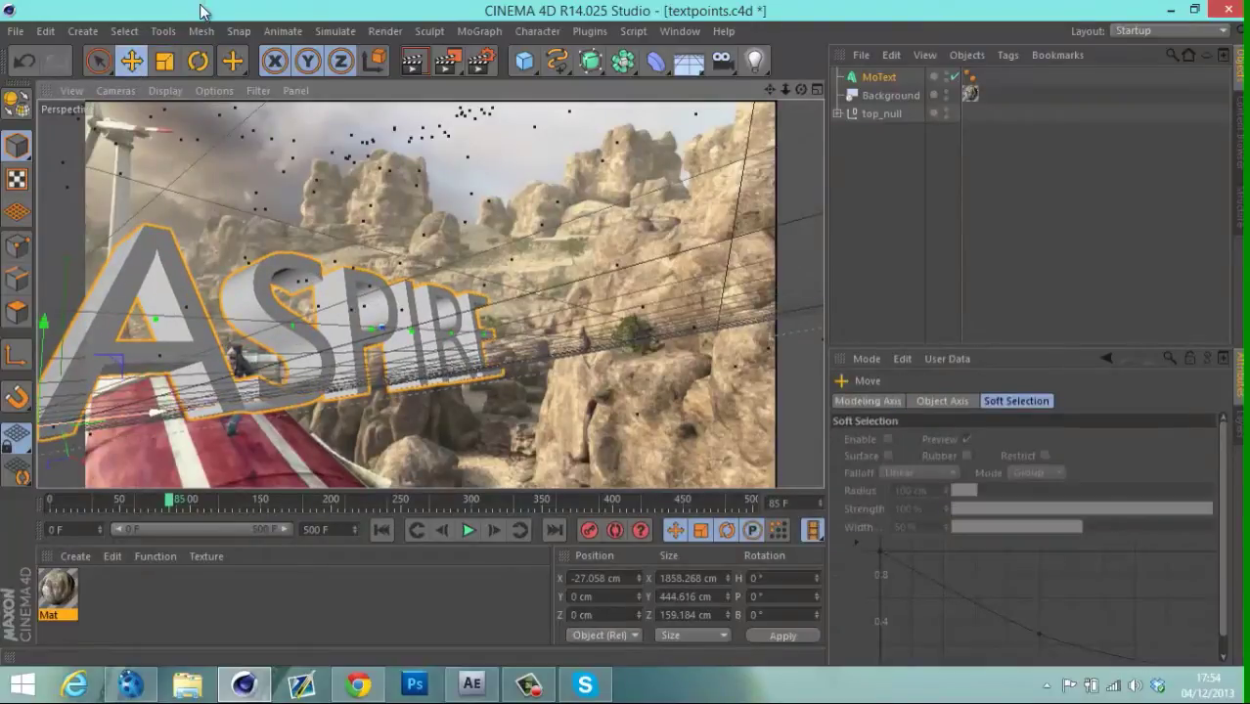
{"action": "left_click", "coordinate": [164, 60]}
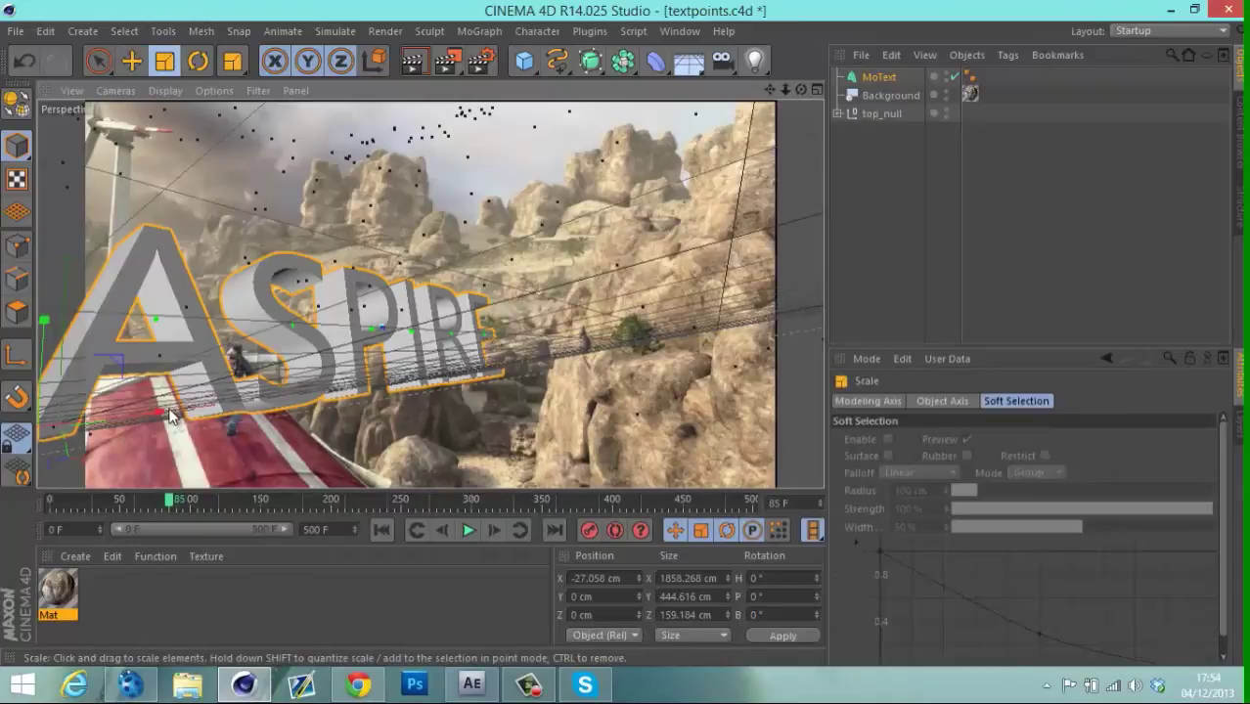
{"action": "left_click_drag", "start_coordinate": [159, 406], "coordinate": [55, 393]}
{"action": "left_click", "coordinate": [131, 60]}
{"action": "left_click_drag", "start_coordinate": [156, 396], "coordinate": [499, 363]}
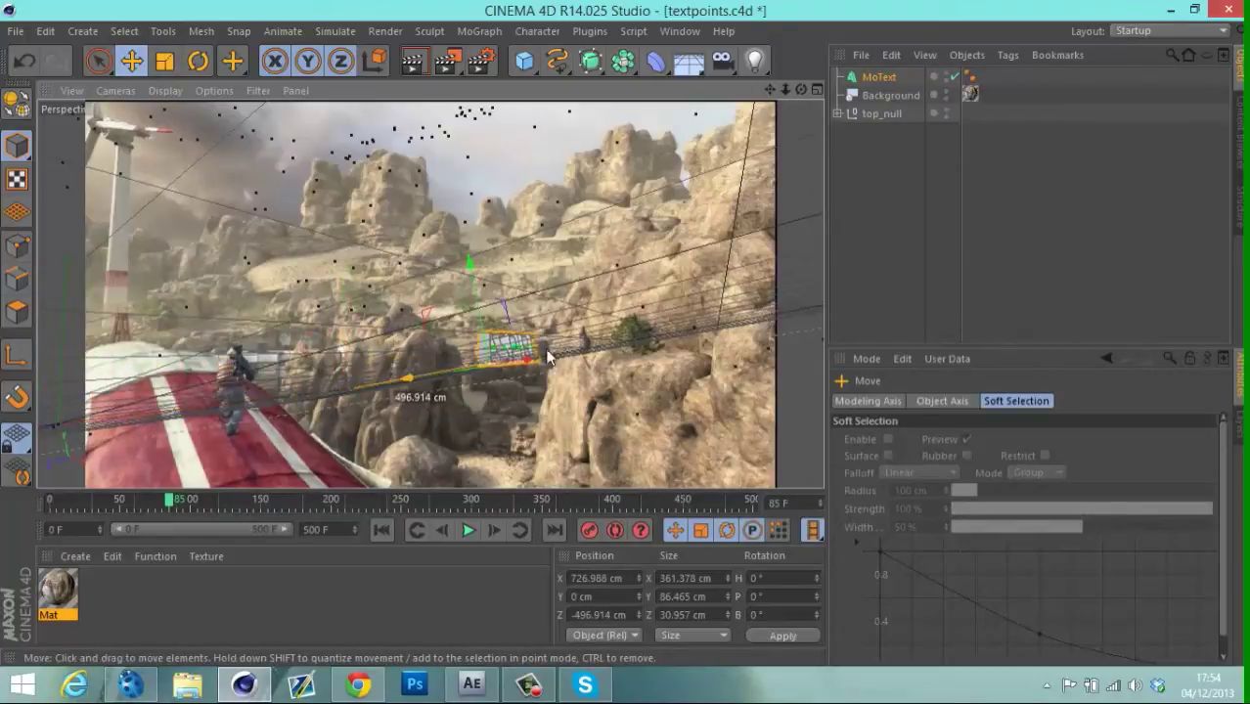
Rotate the ASPIRE text to a heading of about -73° and a bank of about 12° so it sits level.
{"action": "left_click", "coordinate": [192, 62]}
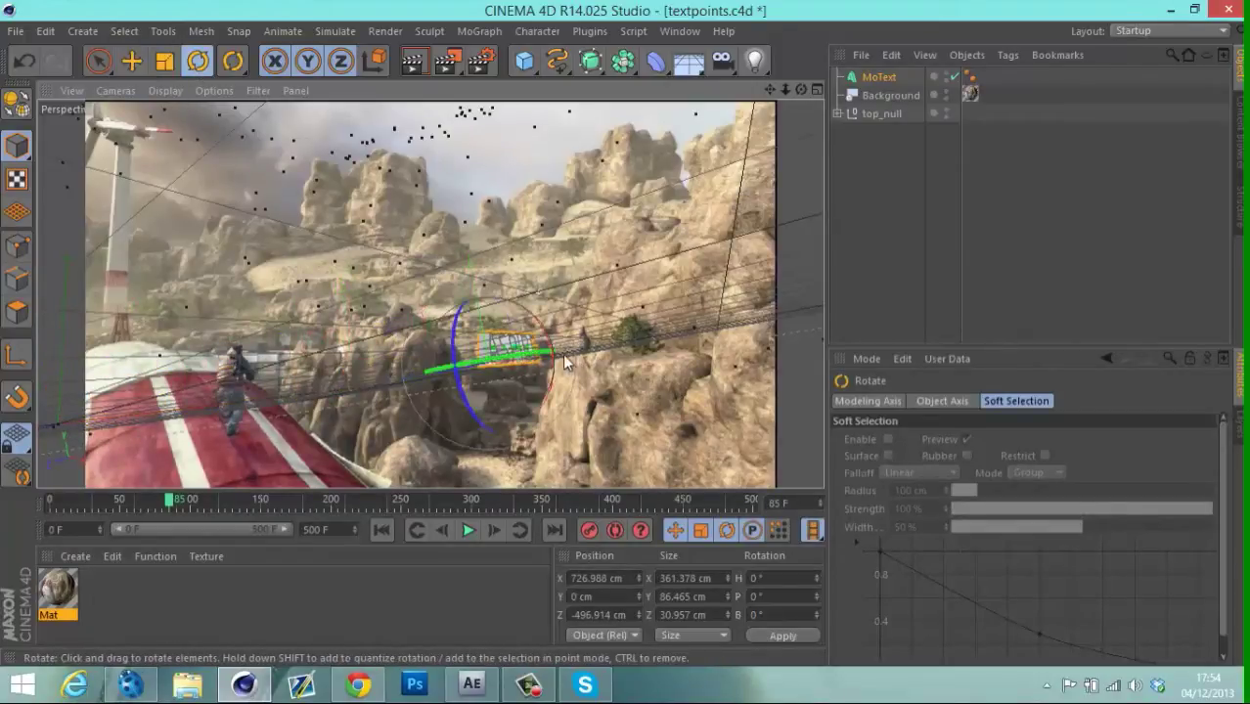
{"action": "left_click_drag", "start_coordinate": [436, 340], "coordinate": [377, 366]}
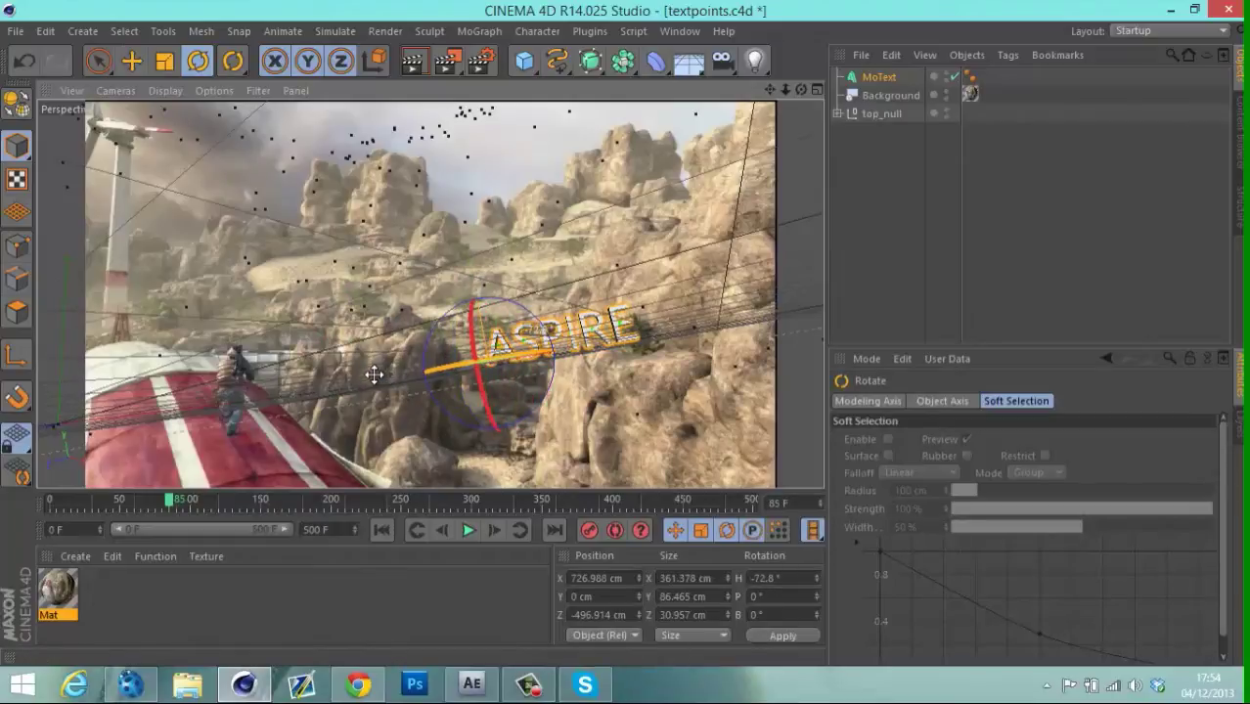
{"action": "left_click", "coordinate": [165, 62]}
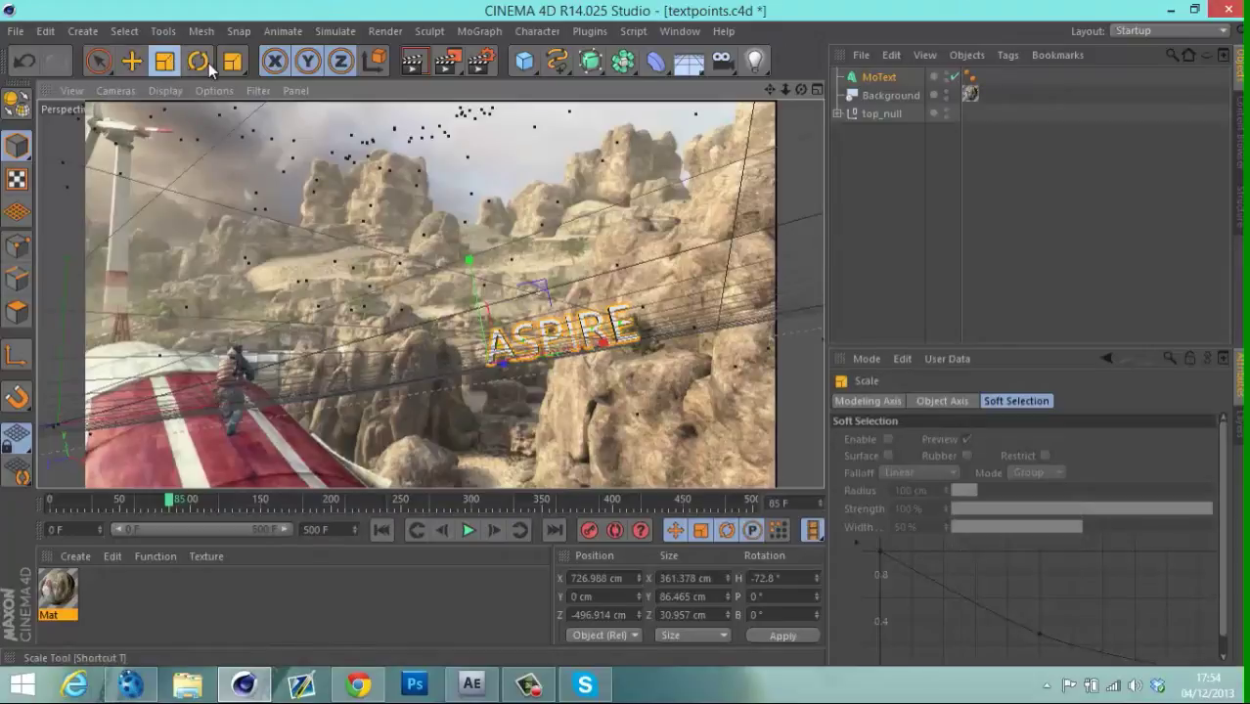
{"action": "left_click", "coordinate": [207, 63]}
{"action": "left_click_drag", "start_coordinate": [551, 349], "coordinate": [549, 355]}
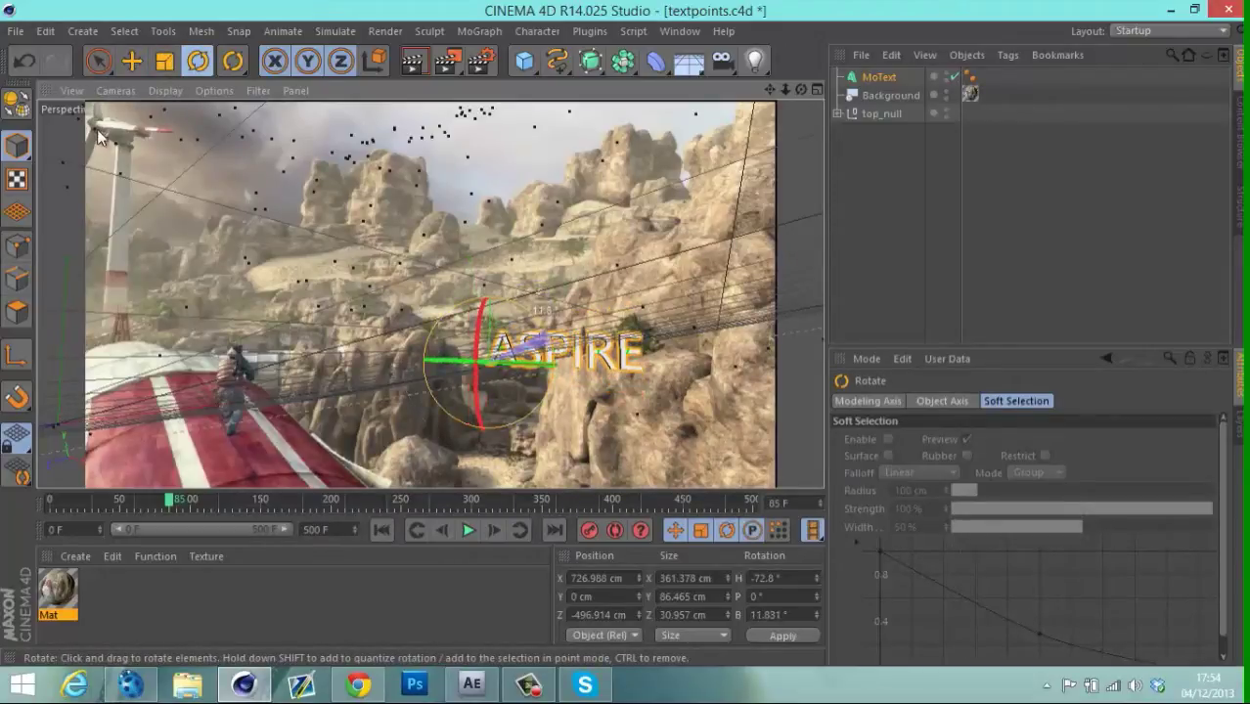
Move the ASPIRE text to about X 661 cm, Y -23 cm, Z -282 cm and render a preview of the view.
{"action": "left_click", "coordinate": [131, 60]}
{"action": "left_click_drag", "start_coordinate": [553, 381], "coordinate": [523, 361]}
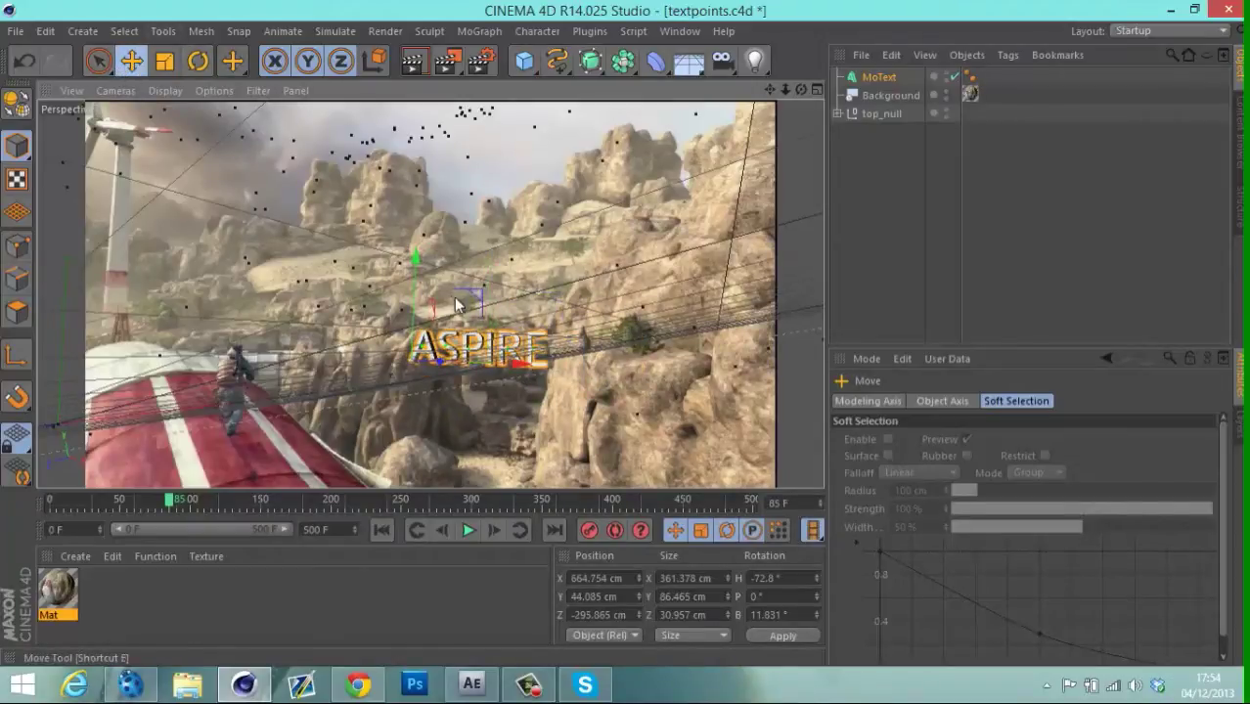
{"action": "left_click_drag", "start_coordinate": [455, 305], "coordinate": [439, 340]}
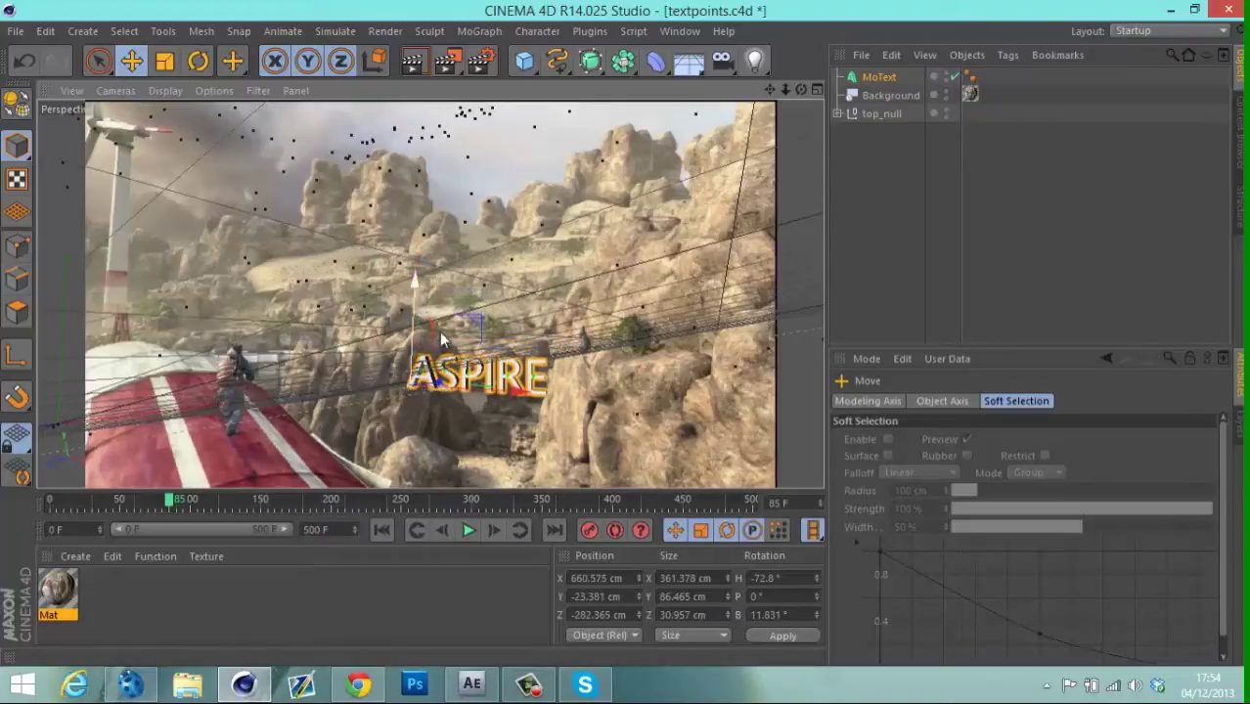
{"action": "left_click", "coordinate": [410, 61]}
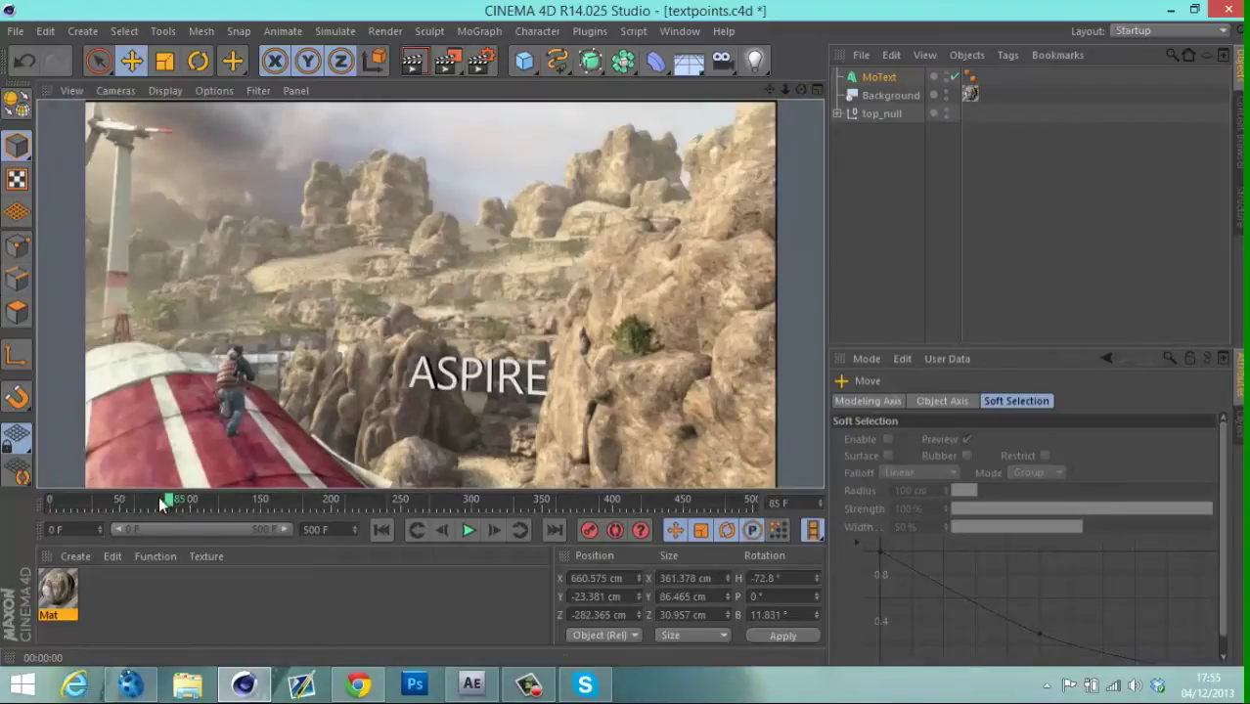
At frame 124, move the ASPIRE text to about X 151 cm, Z -440 cm and scale it down to about 175 cm wide.
{"action": "left_click_drag", "start_coordinate": [154, 503], "coordinate": [224, 483]}
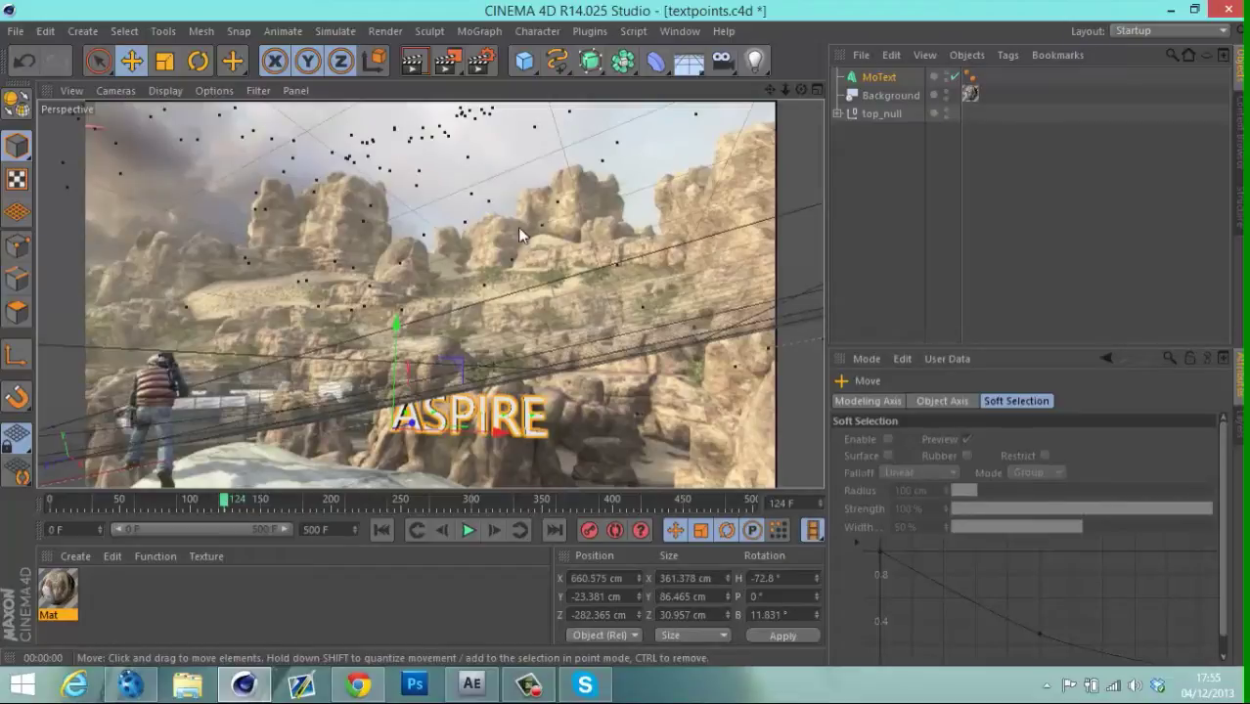
{"action": "left_click_drag", "start_coordinate": [422, 430], "coordinate": [324, 452]}
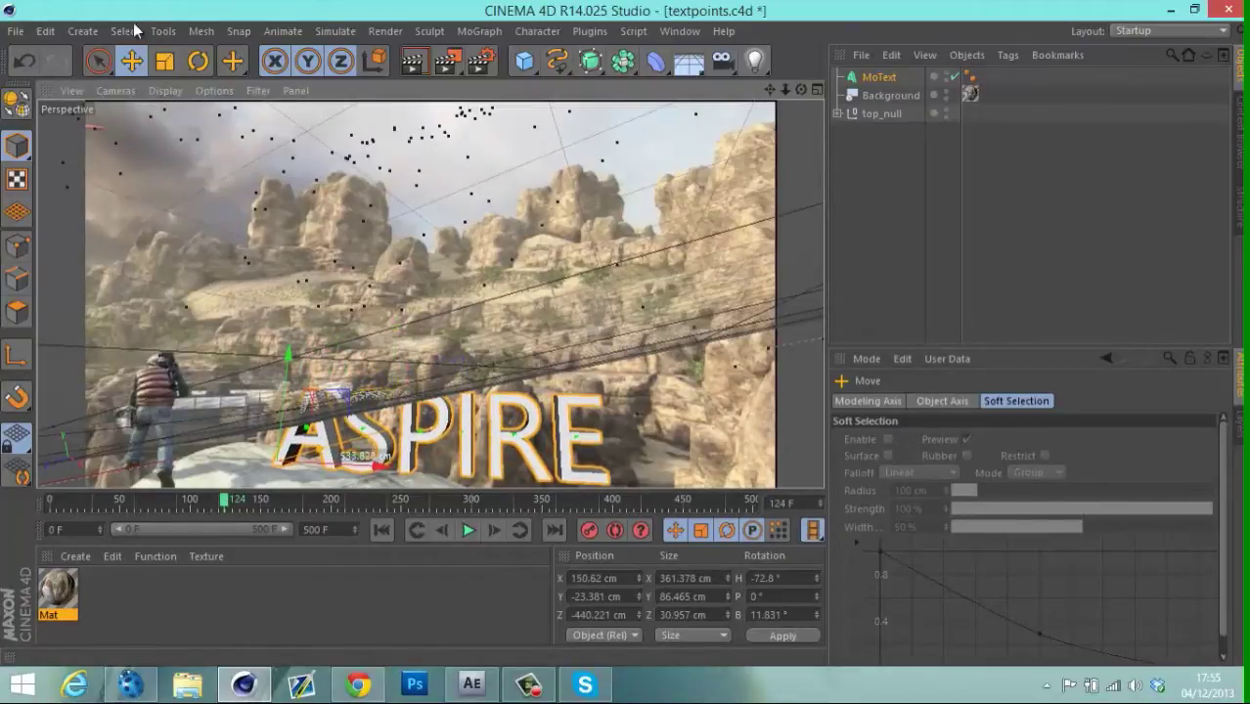
{"action": "key", "text": "t"}
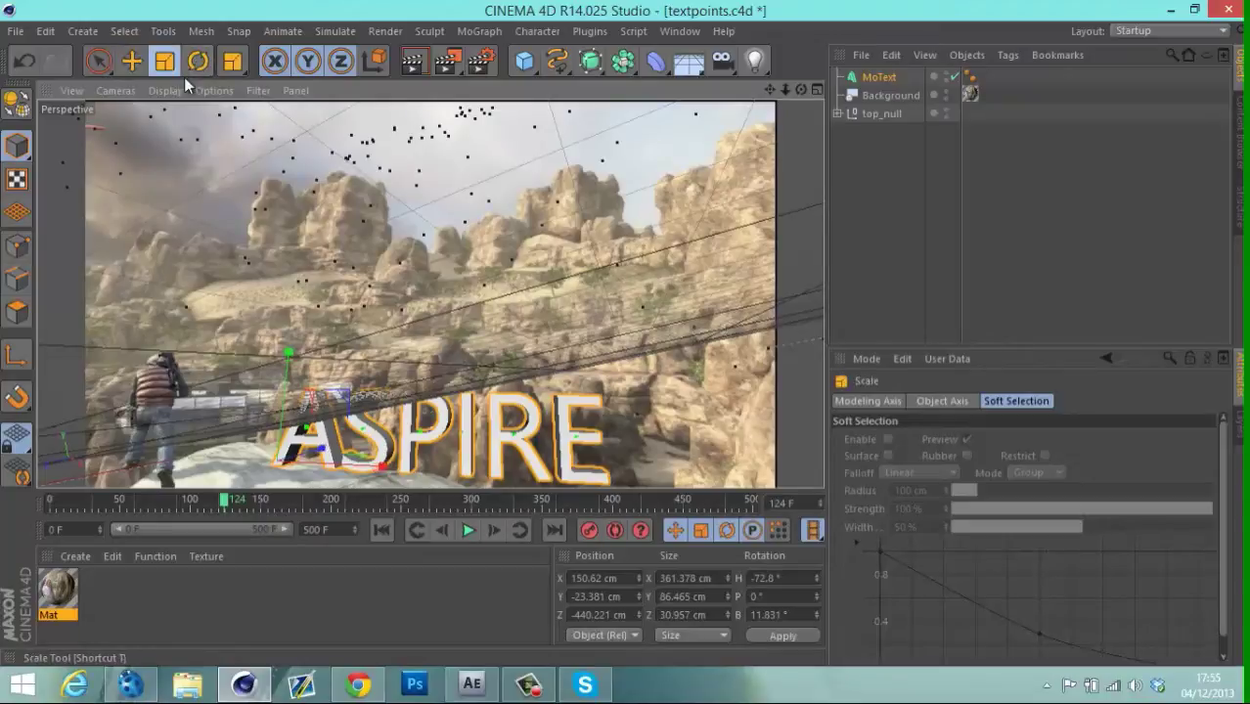
{"action": "left_click_drag", "start_coordinate": [384, 472], "coordinate": [323, 457]}
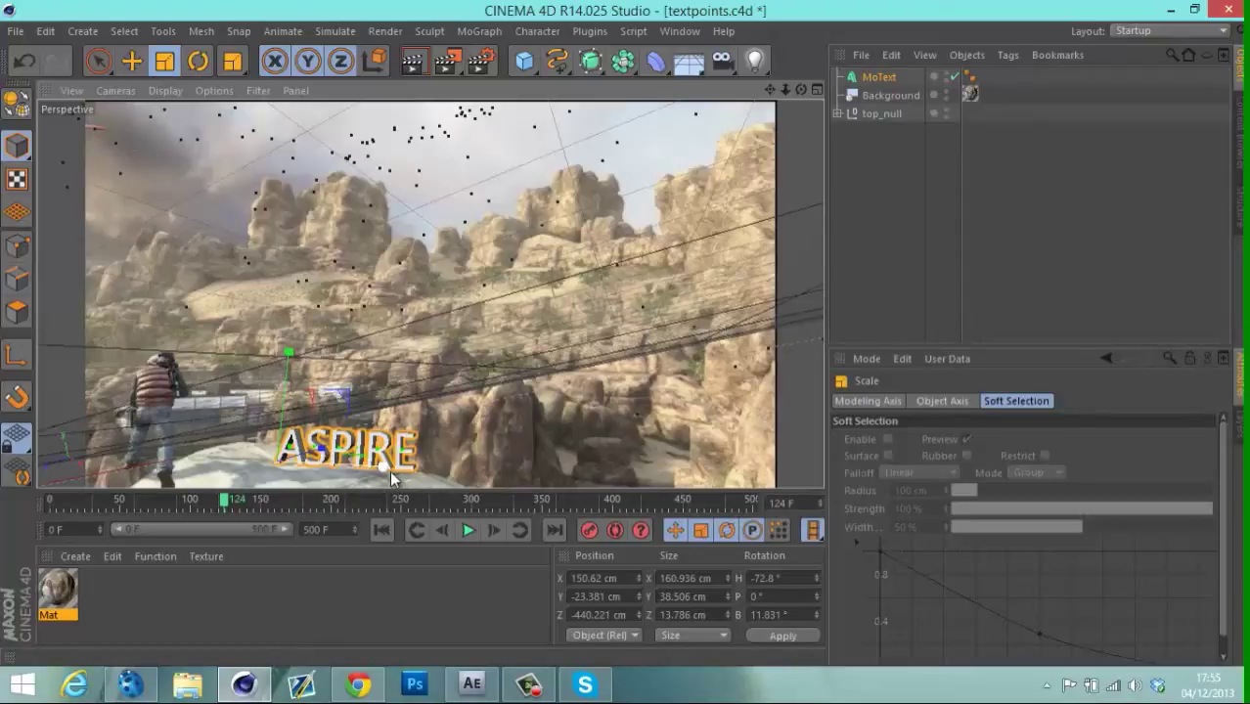
{"action": "mouse_move", "coordinate": [389, 471]}
{"action": "left_mouse_down"}
{"action": "mouse_move", "coordinate": [489, 477]}
{"action": "mouse_move", "coordinate": [386, 449]}
{"action": "left_mouse_up"}
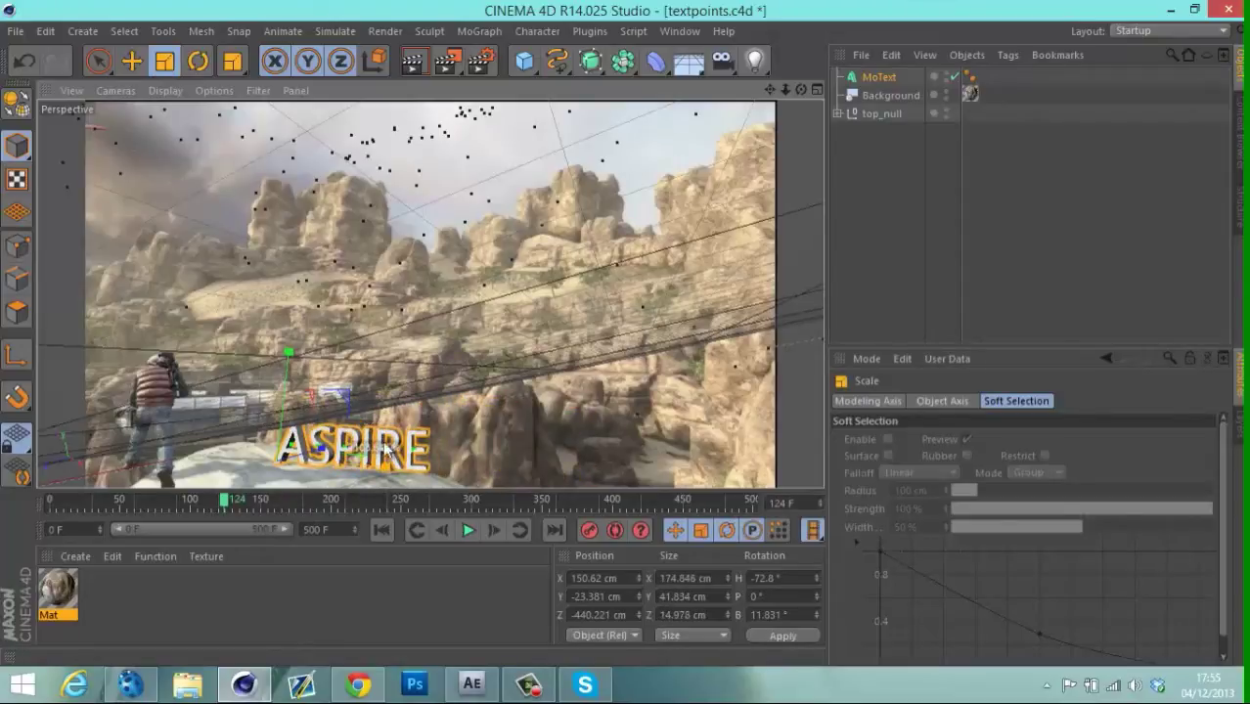
Reposition the ASPIRE text at about X 231 cm, Y -36 cm, Z -701 cm and turn its heading to about -77°.
{"action": "left_click", "coordinate": [133, 62]}
{"action": "left_click_drag", "start_coordinate": [427, 471], "coordinate": [629, 455]}
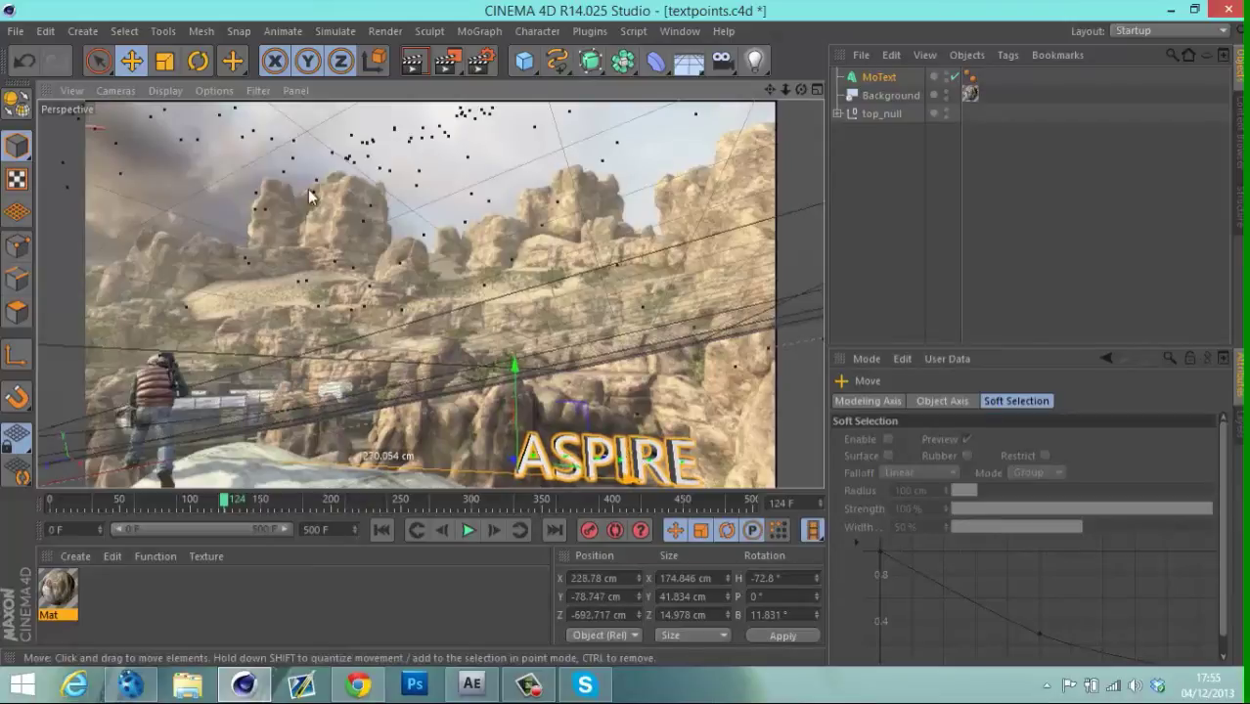
{"action": "left_click", "coordinate": [199, 62]}
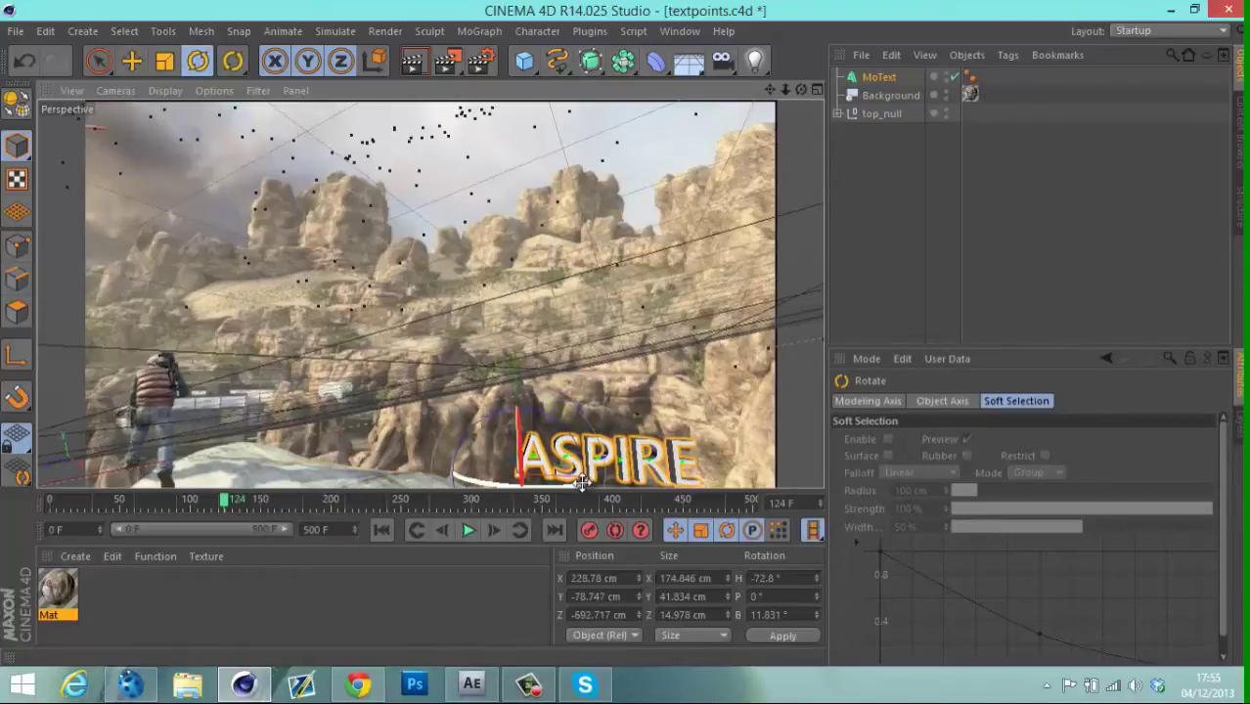
{"action": "left_click_drag", "start_coordinate": [574, 482], "coordinate": [548, 462]}
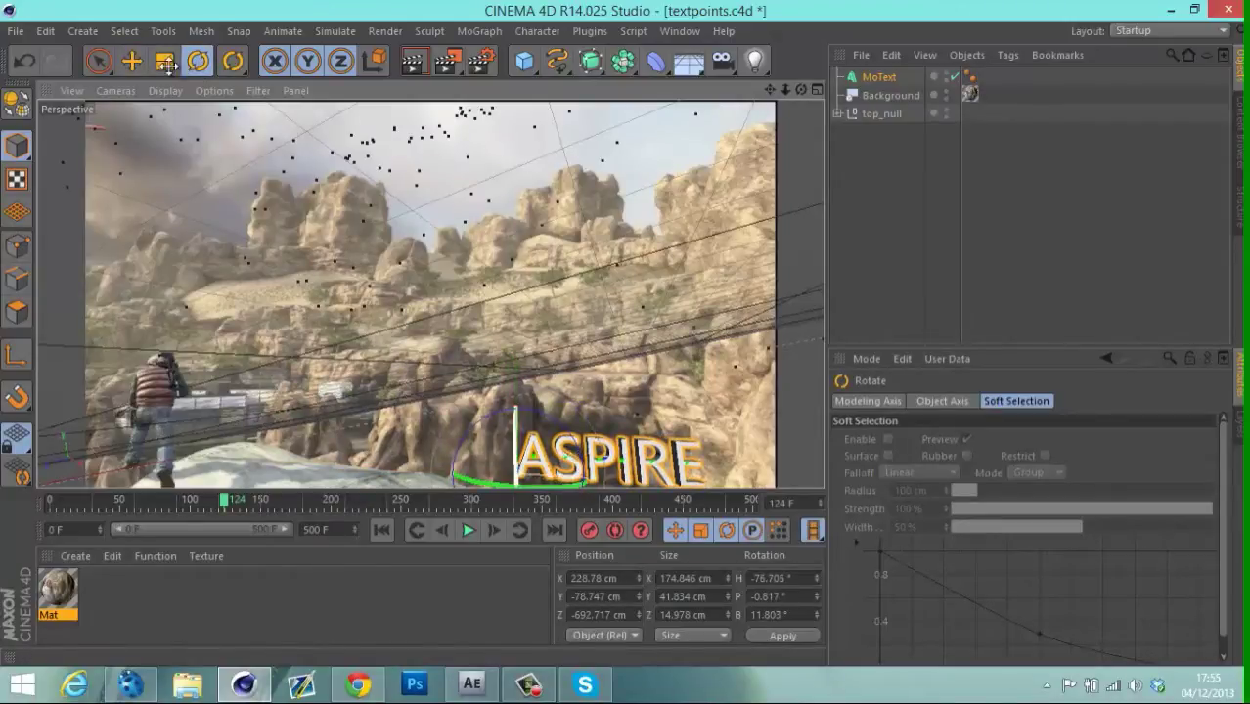
{"action": "left_click", "coordinate": [133, 62]}
{"action": "left_click_drag", "start_coordinate": [513, 413], "coordinate": [509, 355]}
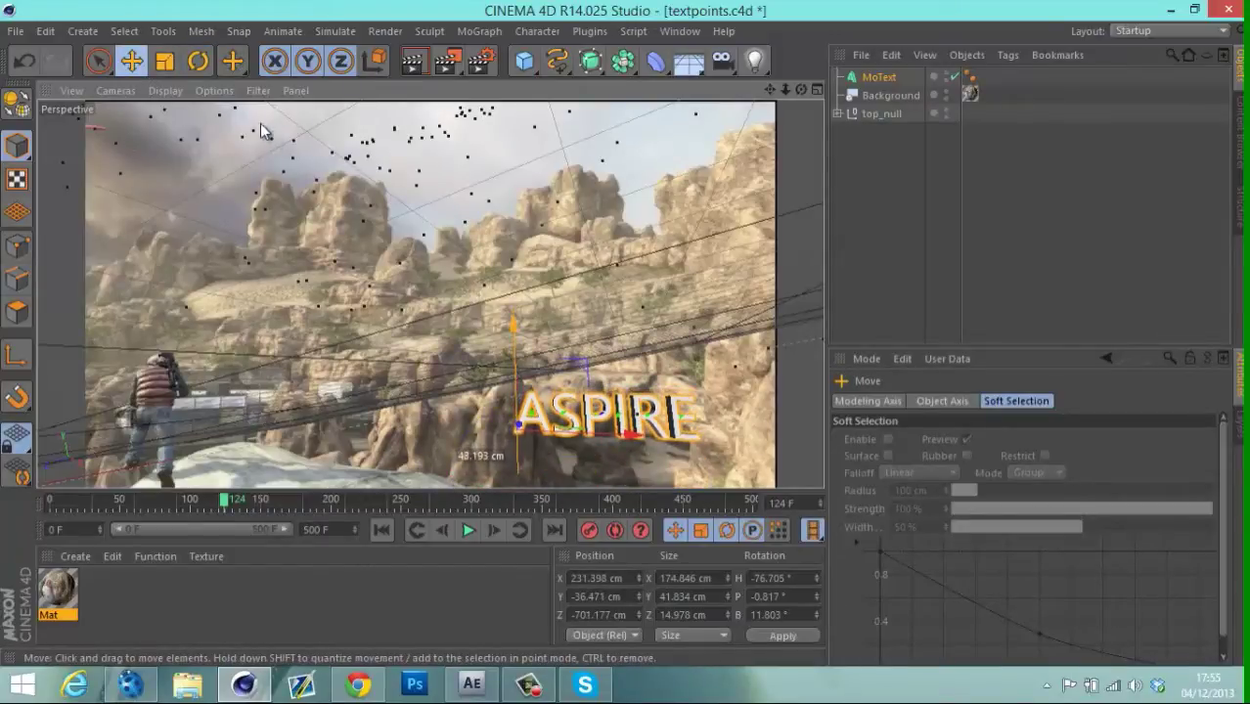
Fine-tune the ASPIRE text's rotation and scrub the timeline around frame 124 to check how it tracks.
{"action": "left_click", "coordinate": [199, 61]}
{"action": "left_click_drag", "start_coordinate": [512, 373], "coordinate": [513, 391]}
{"action": "left_click_drag", "start_coordinate": [584, 420], "coordinate": [572, 448]}
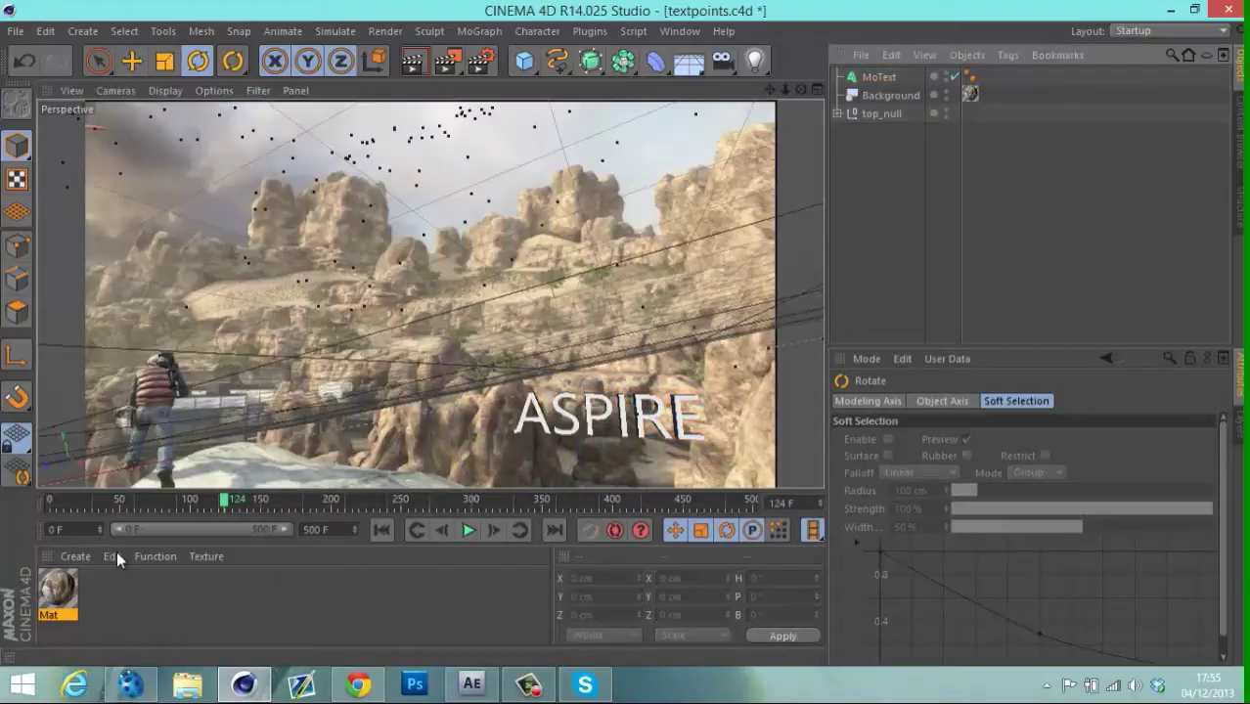
{"action": "mouse_move", "coordinate": [200, 498]}
{"action": "left_mouse_down"}
{"action": "mouse_move", "coordinate": [86, 497]}
{"action": "mouse_move", "coordinate": [301, 475]}
{"action": "mouse_move", "coordinate": [213, 478]}
{"action": "left_mouse_up"}
{"action": "left_click_drag", "start_coordinate": [196, 486], "coordinate": [304, 485]}
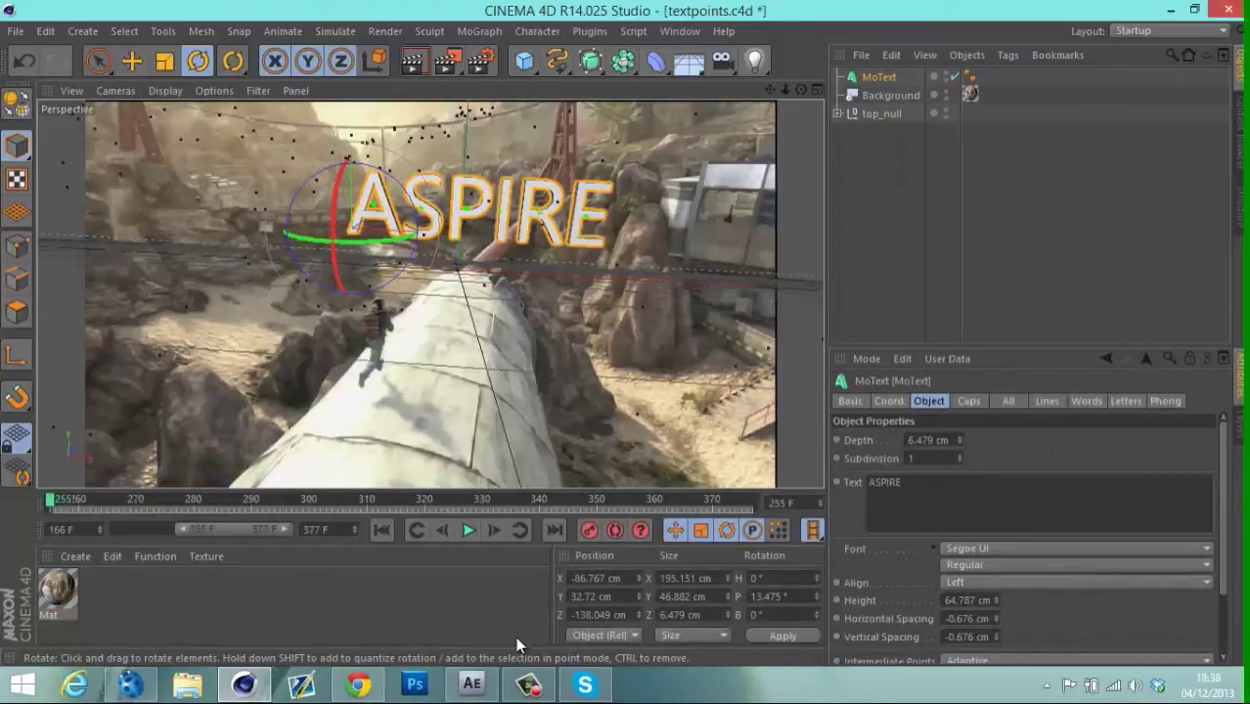
{"action": "left_click", "coordinate": [529, 686]}
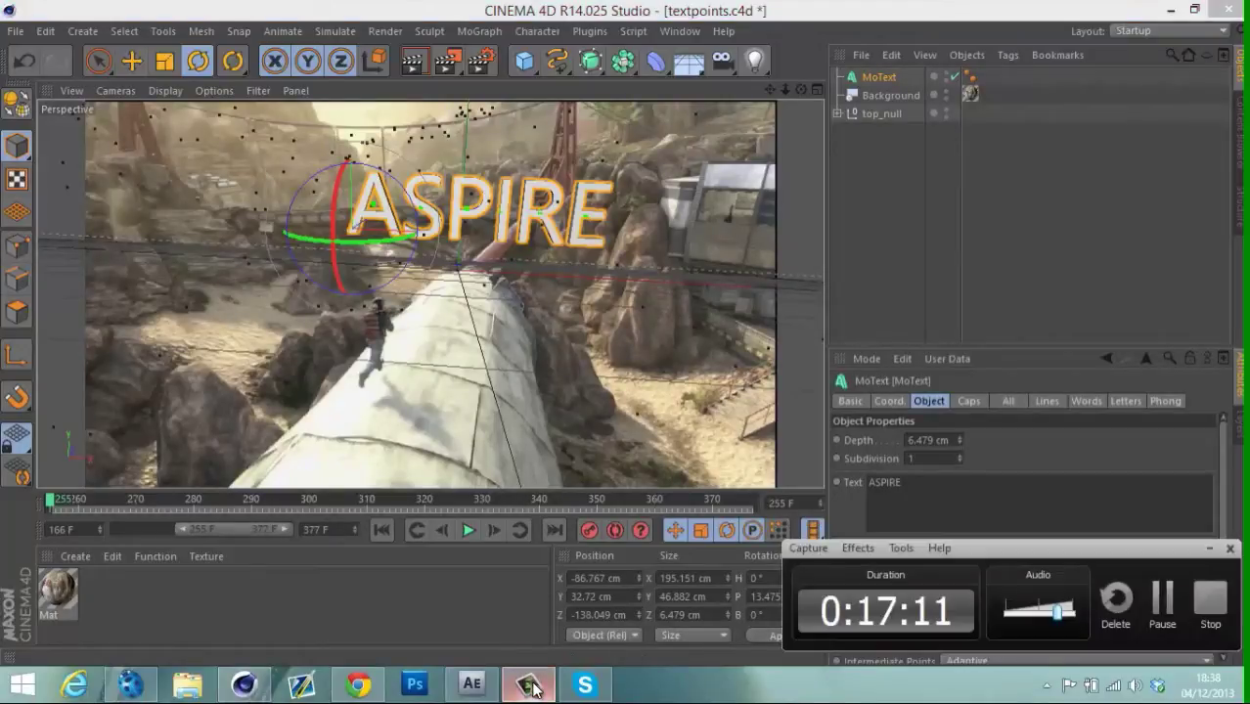
{"action": "left_click", "coordinate": [530, 685]}
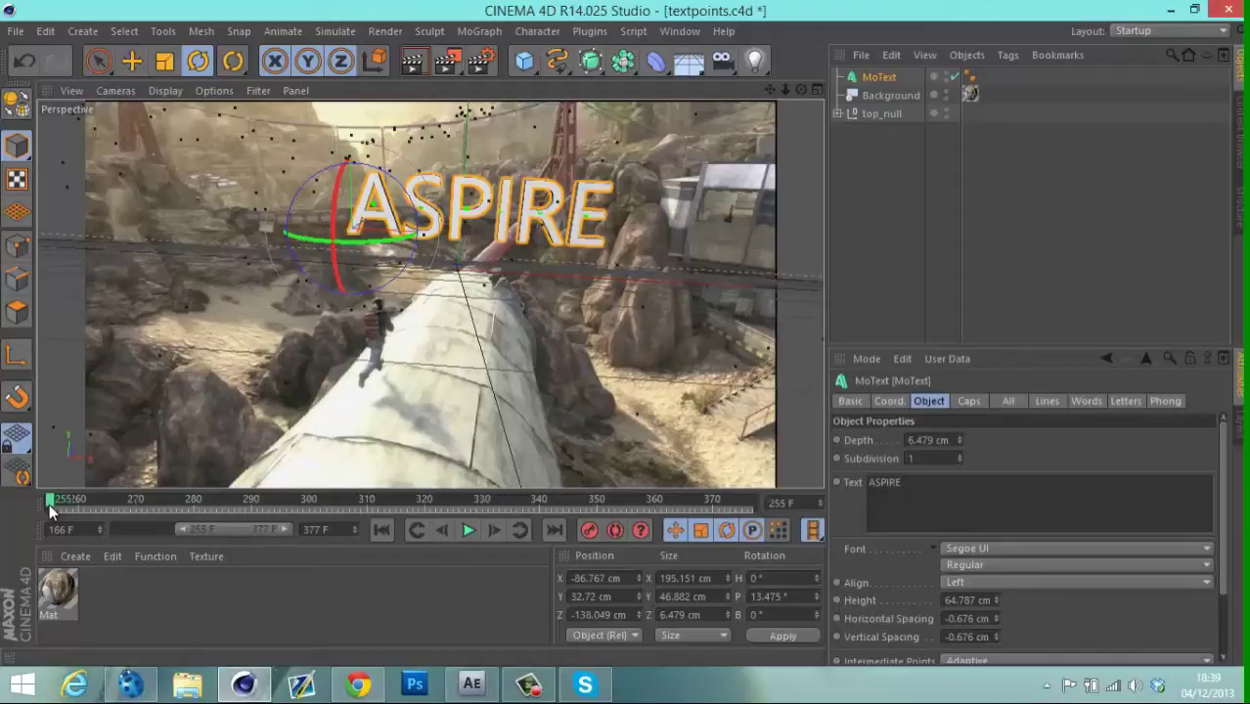
Scrub the footage forward from frame 255 and back to check how the ASPIRE text follows the camera track.
{"action": "left_click_drag", "start_coordinate": [51, 503], "coordinate": [394, 503]}
{"action": "left_click_drag", "start_coordinate": [528, 503], "coordinate": [45, 490]}
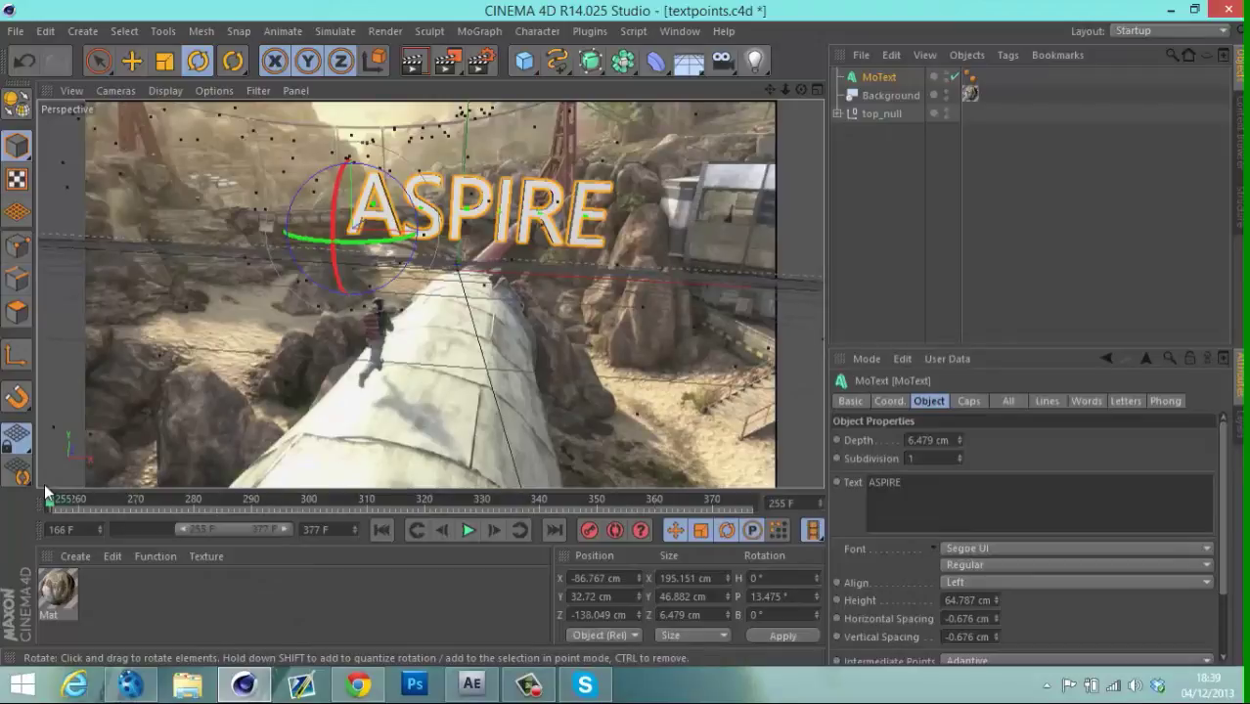
{"action": "left_click_drag", "start_coordinate": [47, 493], "coordinate": [2, 539]}
Scale the ASPIRE text down to about 81 cm wide and move it to about X -131 cm, Y 5 cm, Z -256 cm.
{"action": "left_click", "coordinate": [167, 62]}
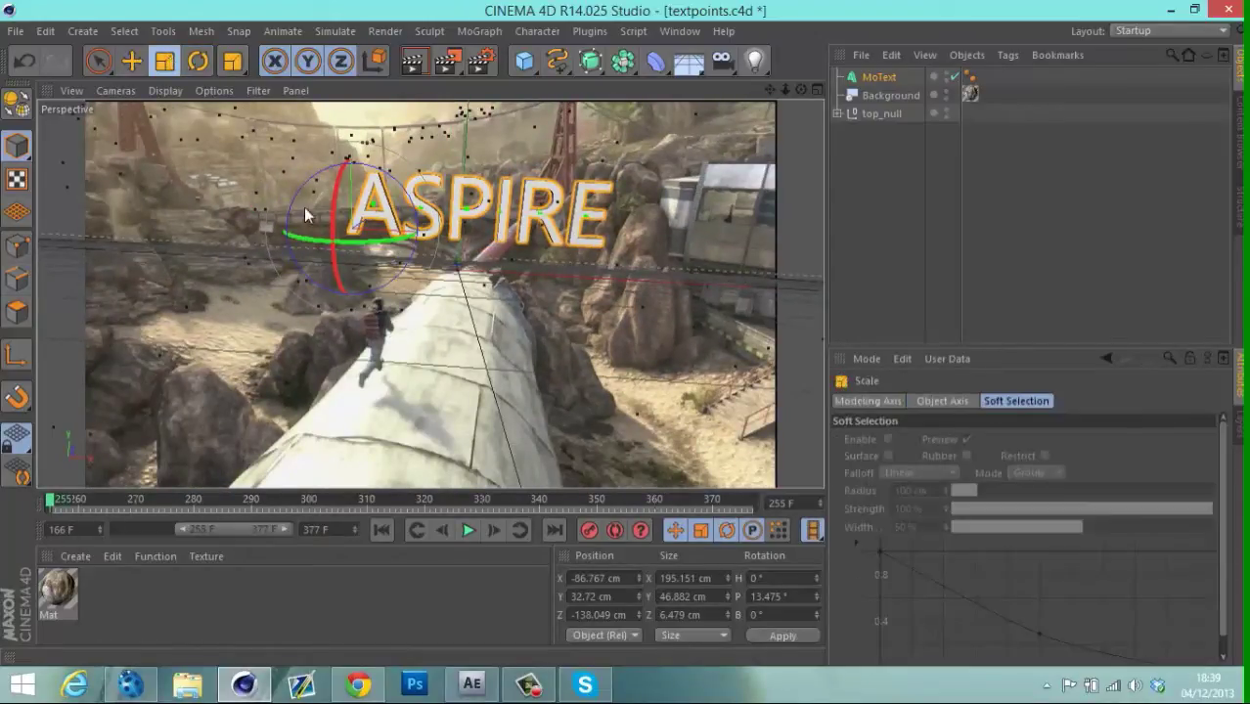
{"action": "left_click_drag", "start_coordinate": [430, 234], "coordinate": [259, 153]}
{"action": "left_click", "coordinate": [132, 62]}
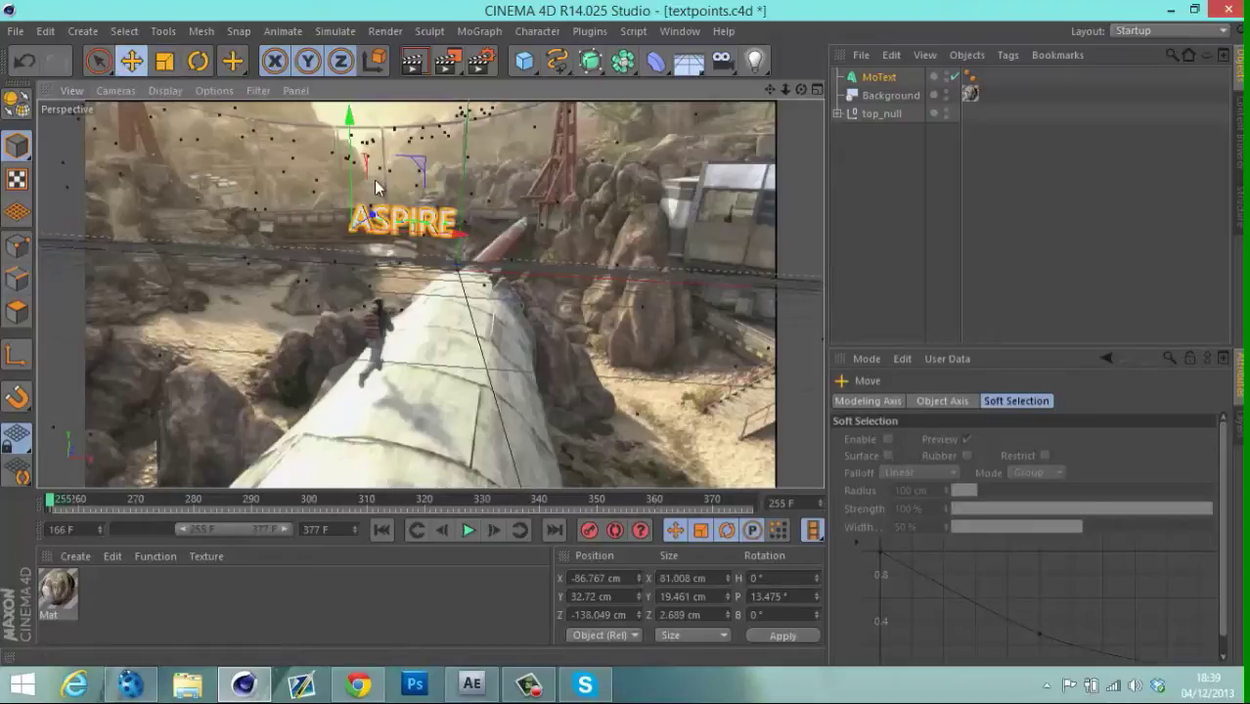
{"action": "left_click_drag", "start_coordinate": [342, 238], "coordinate": [297, 274]}
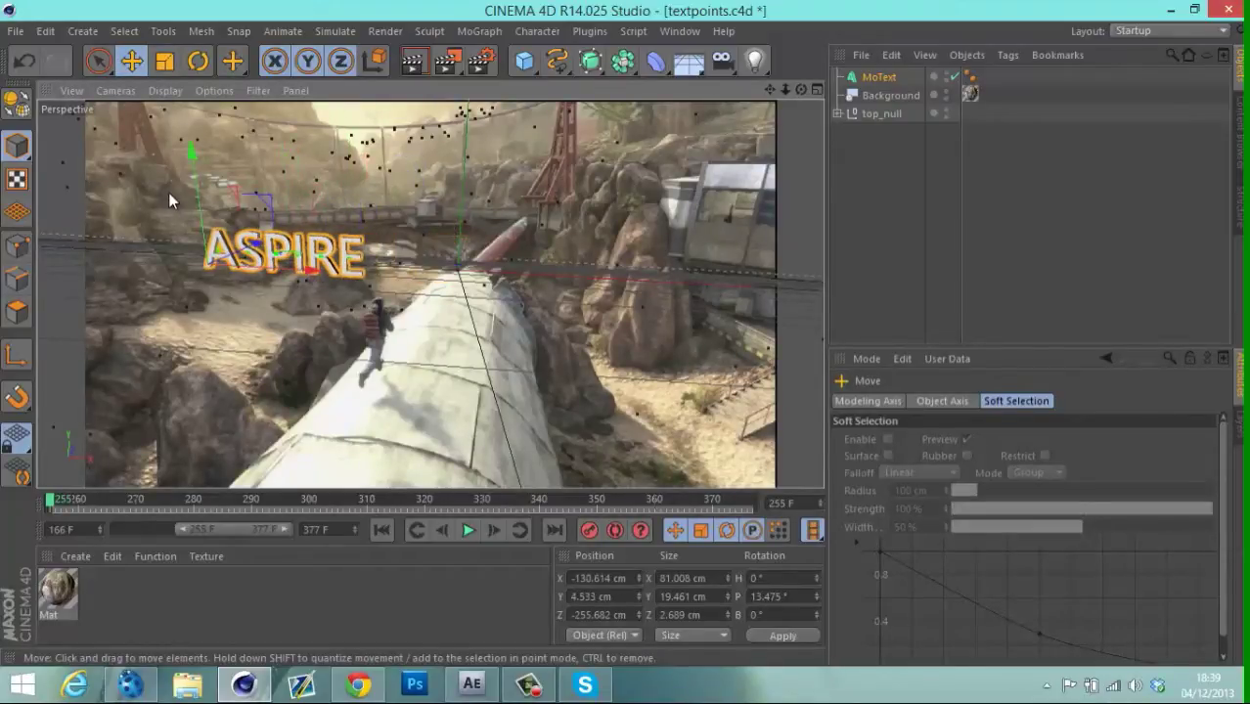
Rotate the ASPIRE text to about H 17°, P 7°, B -2° and move it to about X -142 cm, Z -296 cm.
{"action": "left_click", "coordinate": [197, 61]}
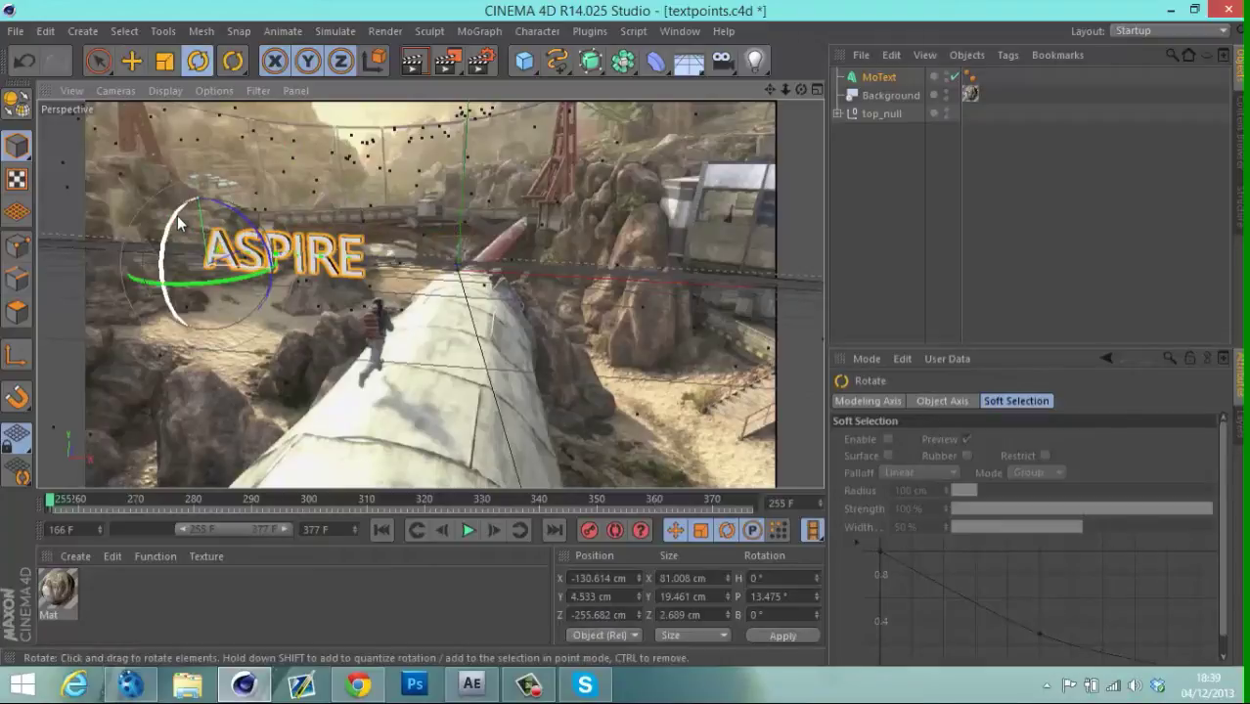
{"action": "left_click_drag", "start_coordinate": [176, 231], "coordinate": [178, 212]}
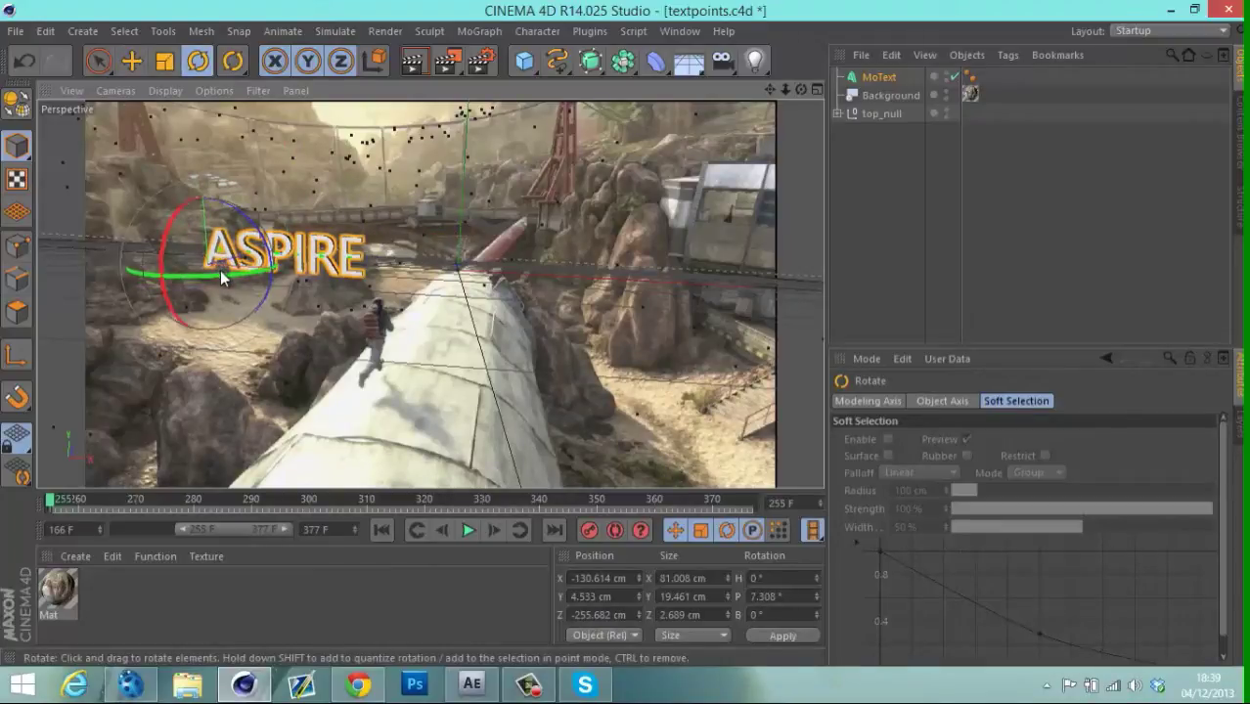
{"action": "left_click_drag", "start_coordinate": [229, 275], "coordinate": [243, 272]}
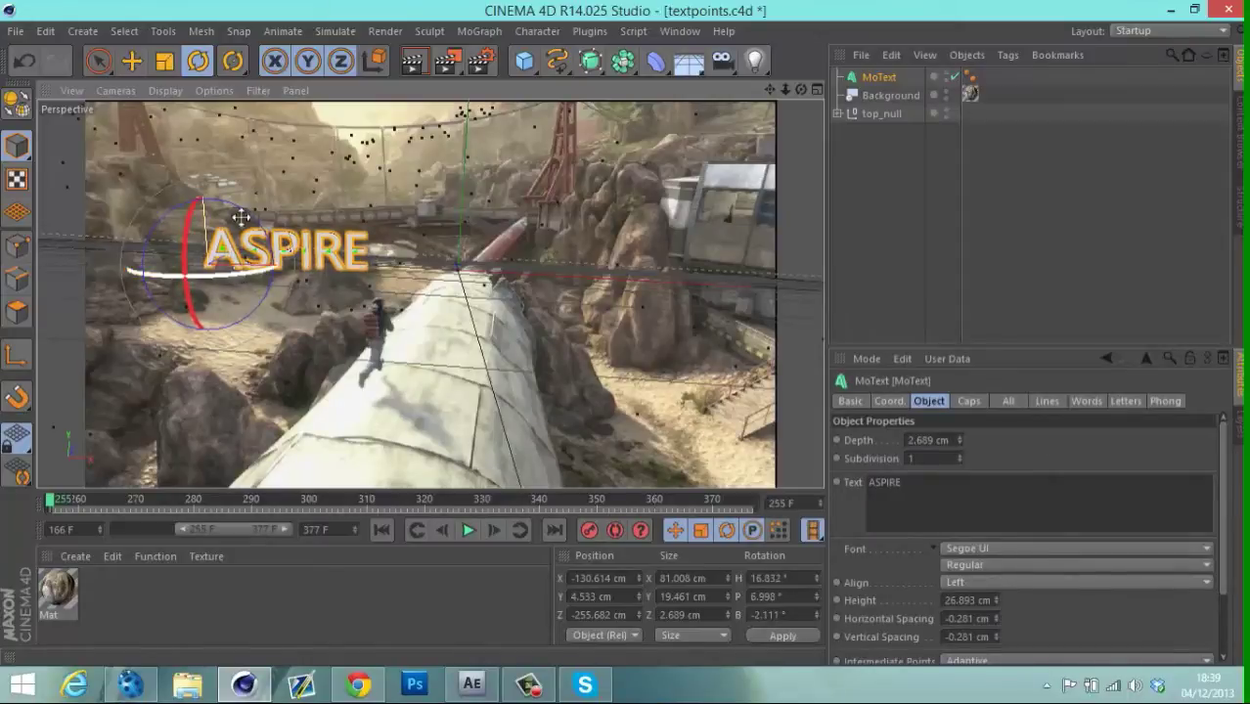
{"action": "left_click", "coordinate": [137, 63]}
{"action": "left_click_drag", "start_coordinate": [318, 263], "coordinate": [160, 272]}
{"action": "left_click", "coordinate": [870, 277]}
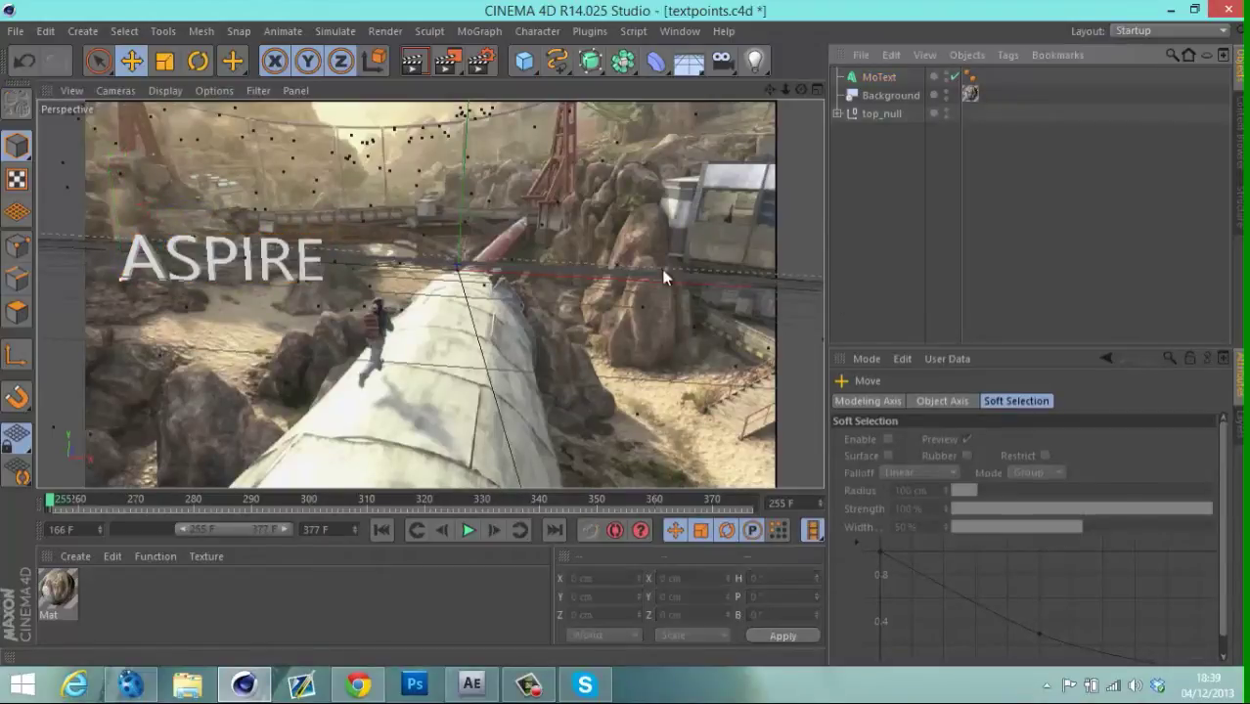
Duplicate the ASPIRE text and place the copy at about X 32 cm, Z -244 cm with a heading of about -13°.
{"action": "left_click", "coordinate": [880, 76]}
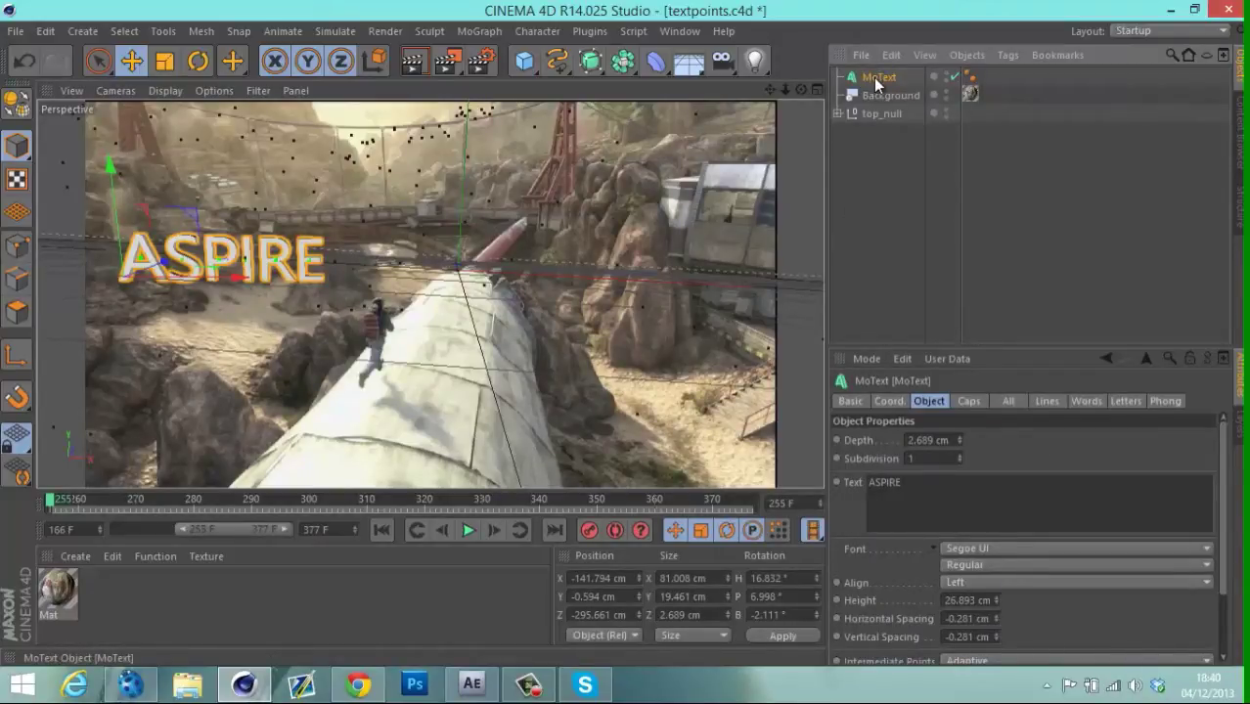
{"action": "key", "text": "ctrl+c"}
{"action": "key", "text": "ctrl+v"}
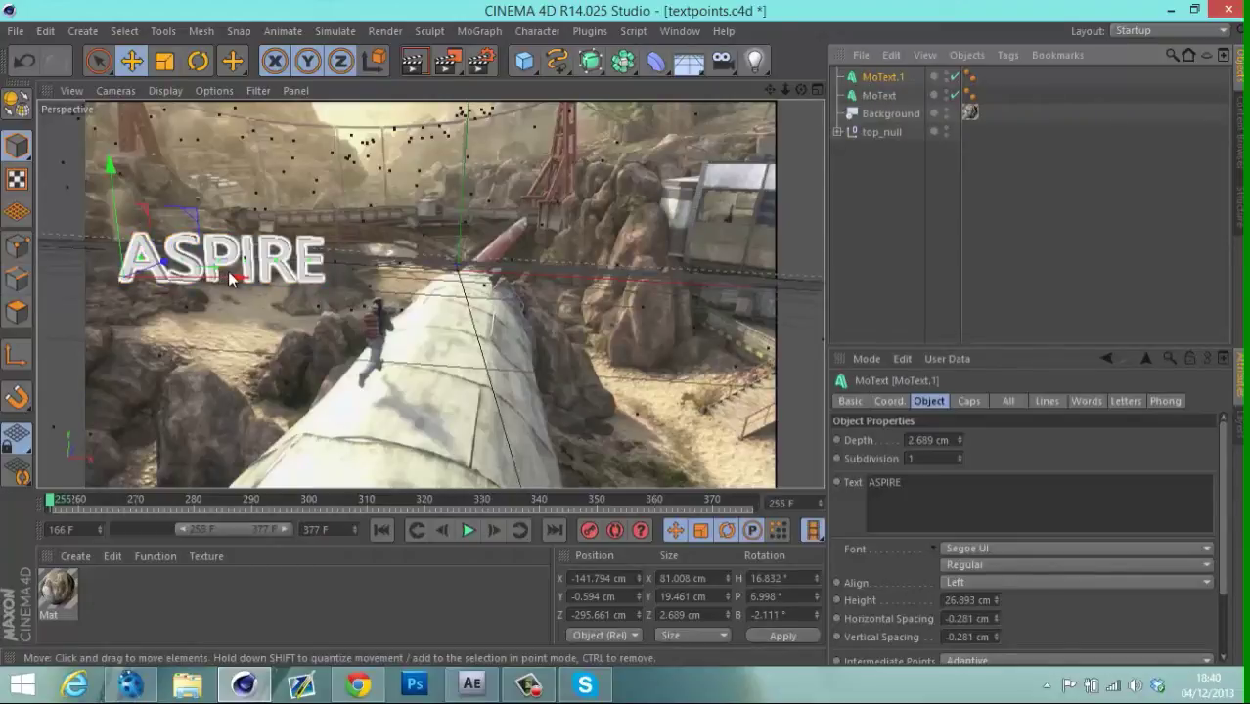
{"action": "left_click_drag", "start_coordinate": [244, 276], "coordinate": [613, 279]}
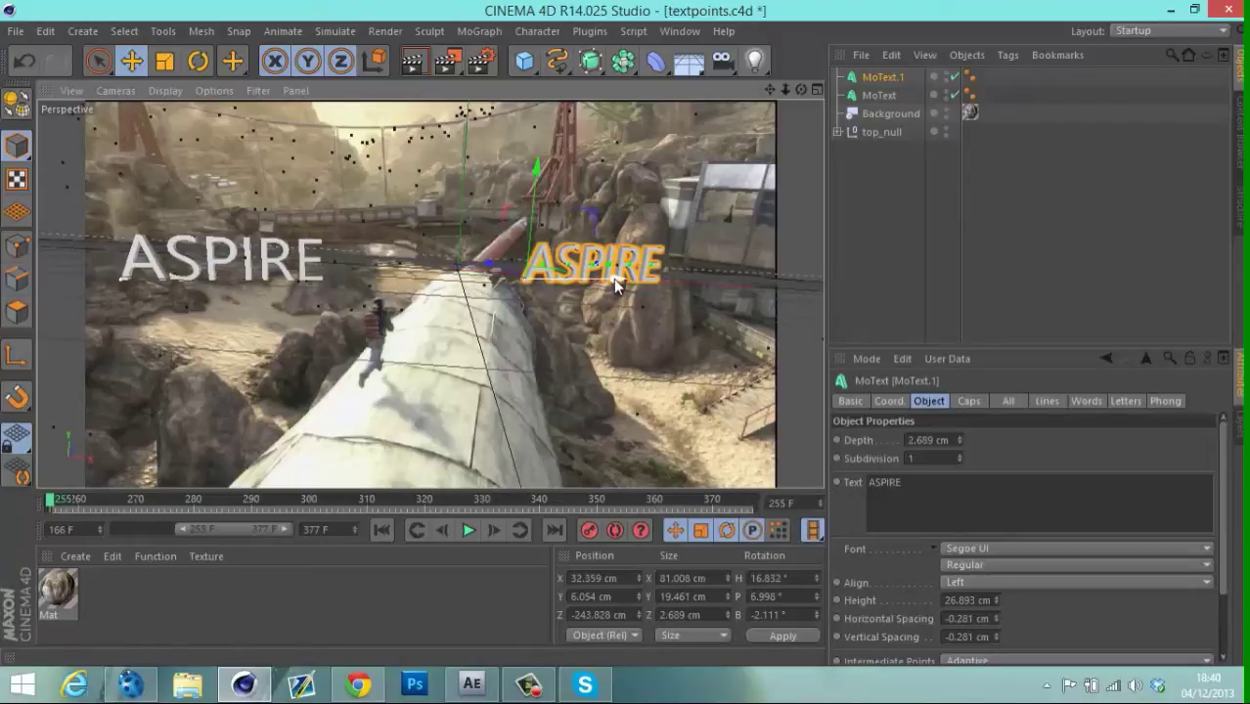
{"action": "left_click", "coordinate": [198, 61]}
{"action": "left_click_drag", "start_coordinate": [581, 291], "coordinate": [528, 289]}
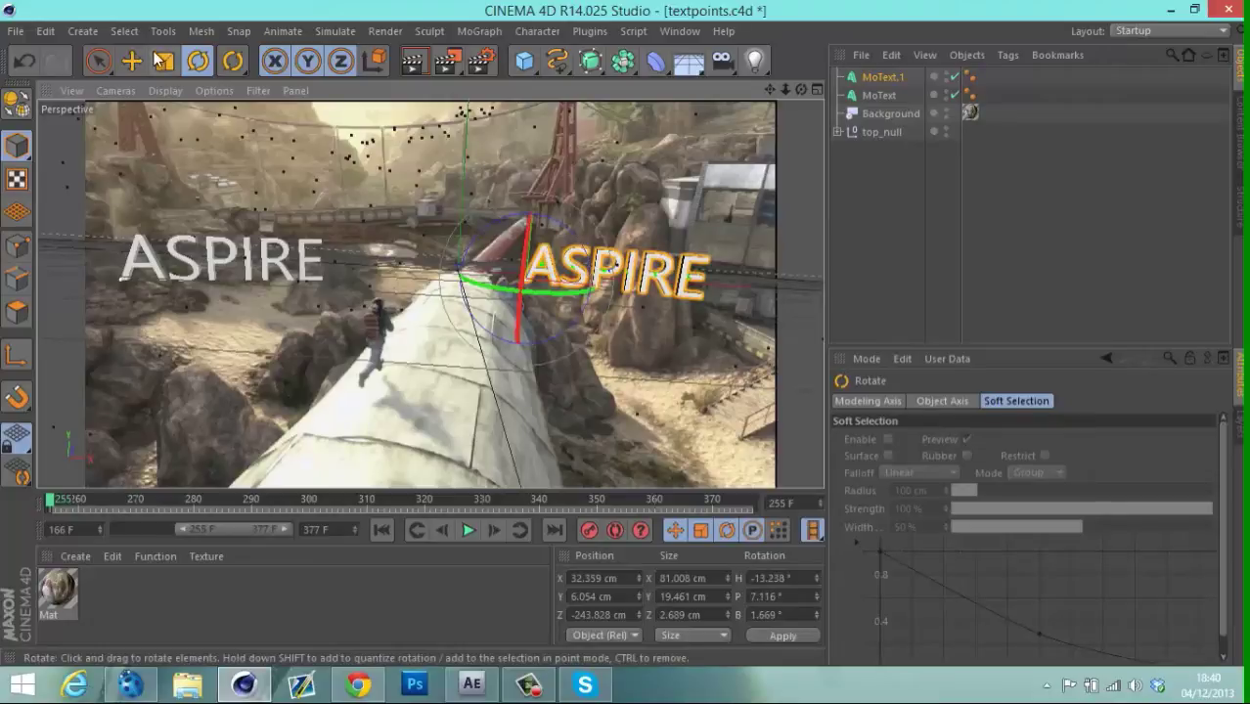
Move the duplicated ASPIRE text to about X 20 cm, Y 6 cm, Z -226 cm and rotate it to about H -17°, P 10°, B -5°.
{"action": "left_click", "coordinate": [125, 61]}
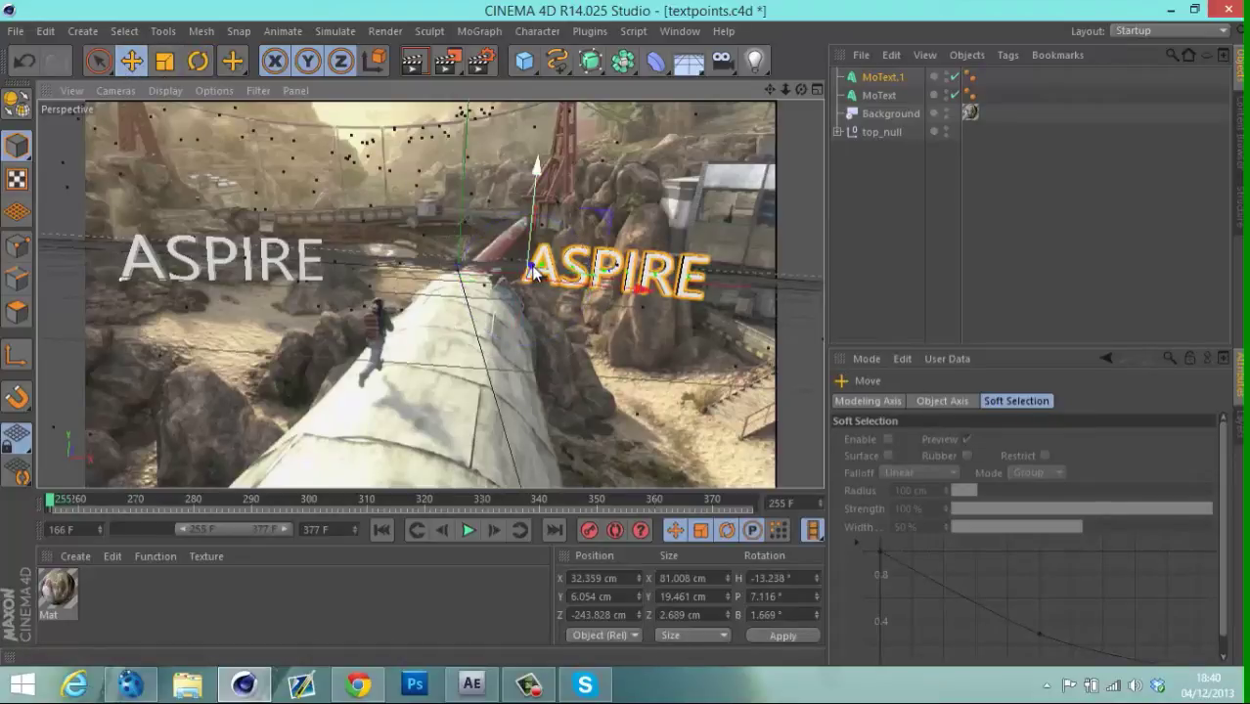
{"action": "mouse_move", "coordinate": [531, 265]}
{"action": "left_mouse_down"}
{"action": "mouse_move", "coordinate": [550, 223]}
{"action": "mouse_move", "coordinate": [534, 265]}
{"action": "left_mouse_up"}
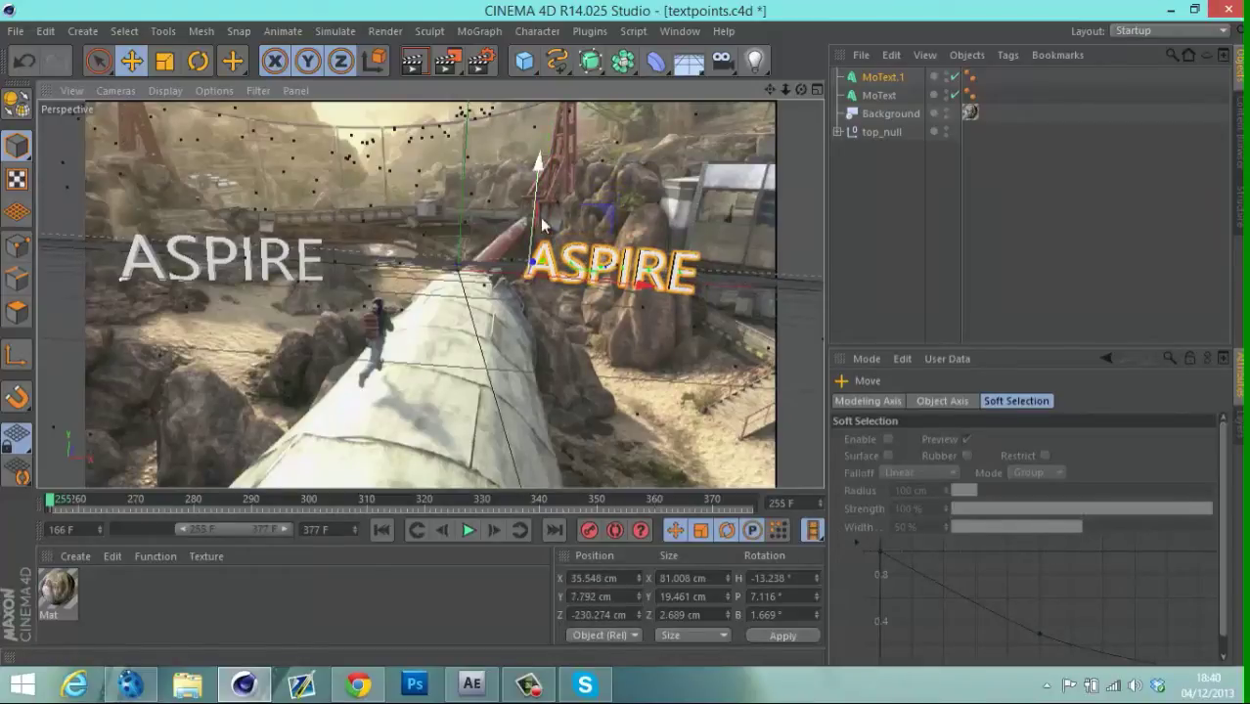
{"action": "left_click_drag", "start_coordinate": [538, 208], "coordinate": [624, 294]}
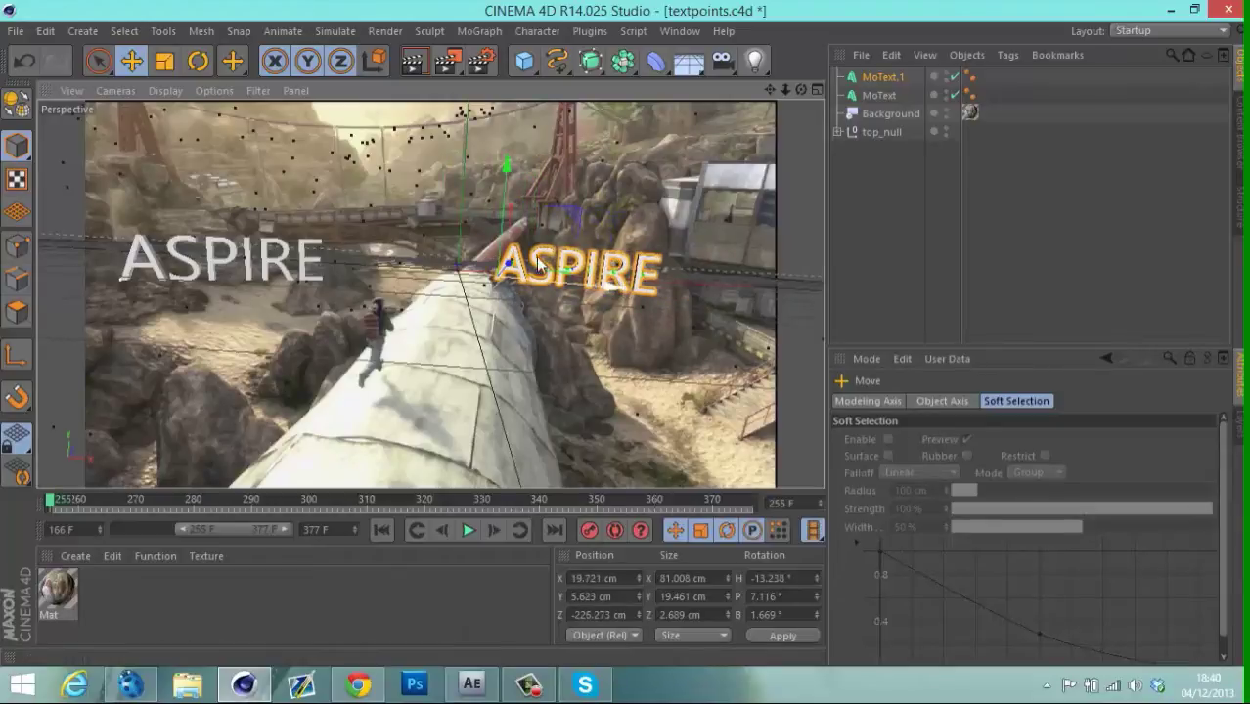
{"action": "left_click", "coordinate": [198, 63]}
{"action": "left_click_drag", "start_coordinate": [536, 291], "coordinate": [545, 257]}
Change the duplicated text's wording to TUT in capitals and set its extrusion depth to 20 cm.
{"action": "left_click", "coordinate": [880, 77]}
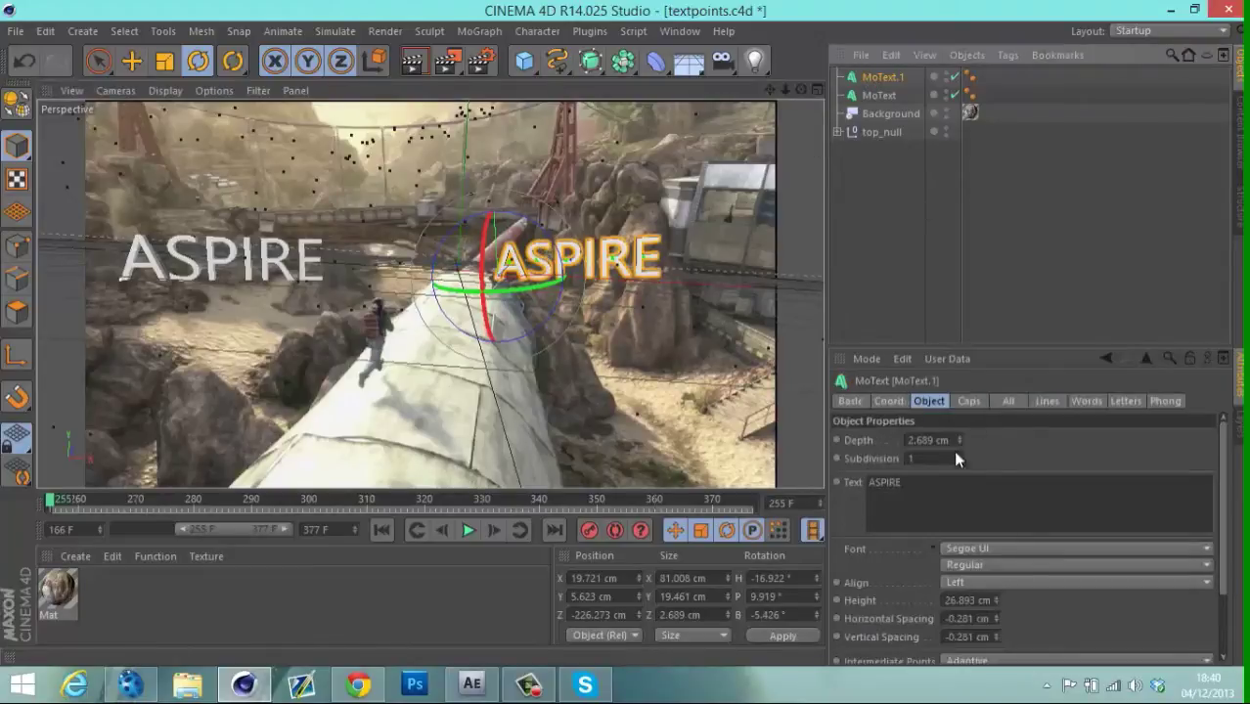
{"action": "double_click", "coordinate": [905, 481]}
{"action": "type", "text": "tut"}
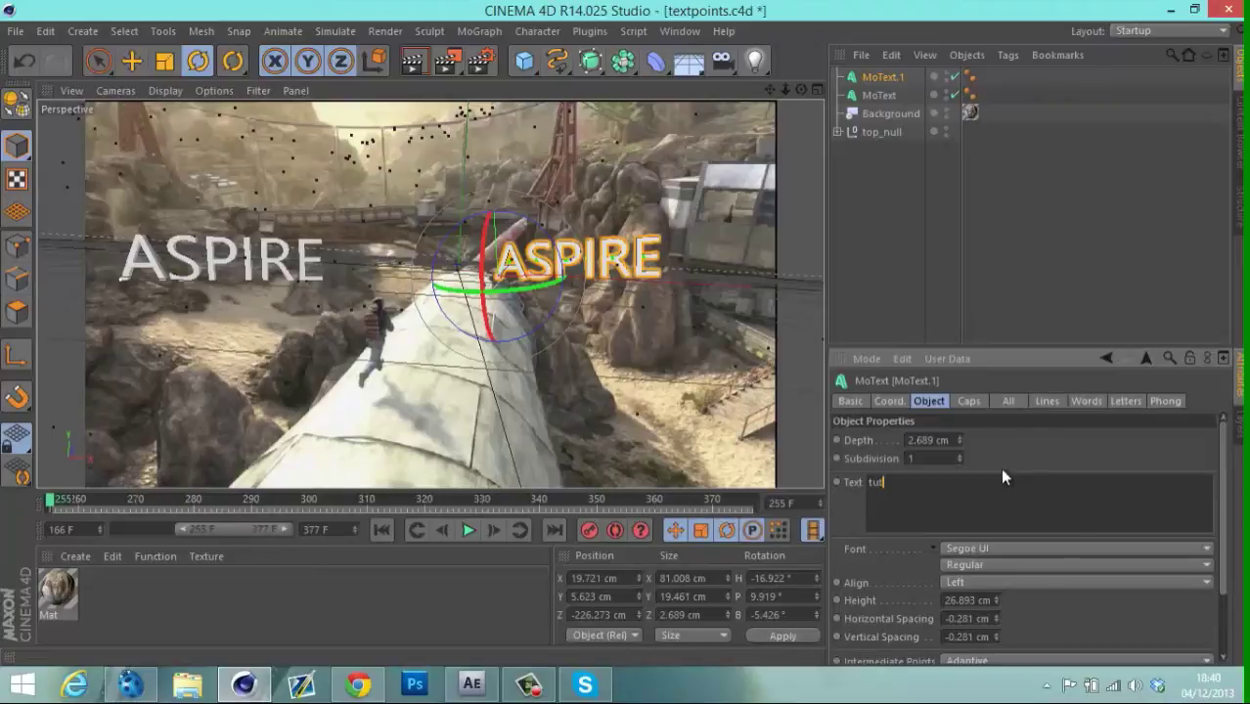
{"action": "left_click", "coordinate": [942, 439]}
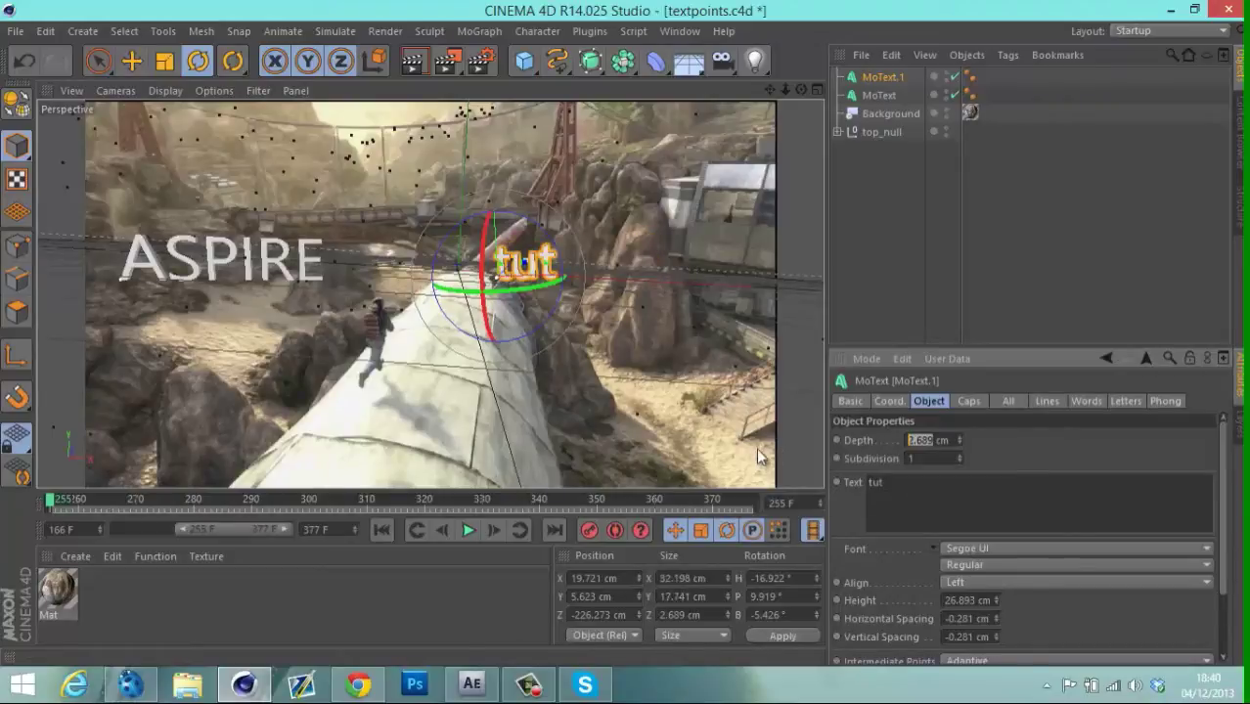
{"action": "type", "text": "20"}
{"action": "key", "text": "Return"}
{"action": "left_click_drag", "start_coordinate": [892, 481], "coordinate": [838, 489]}
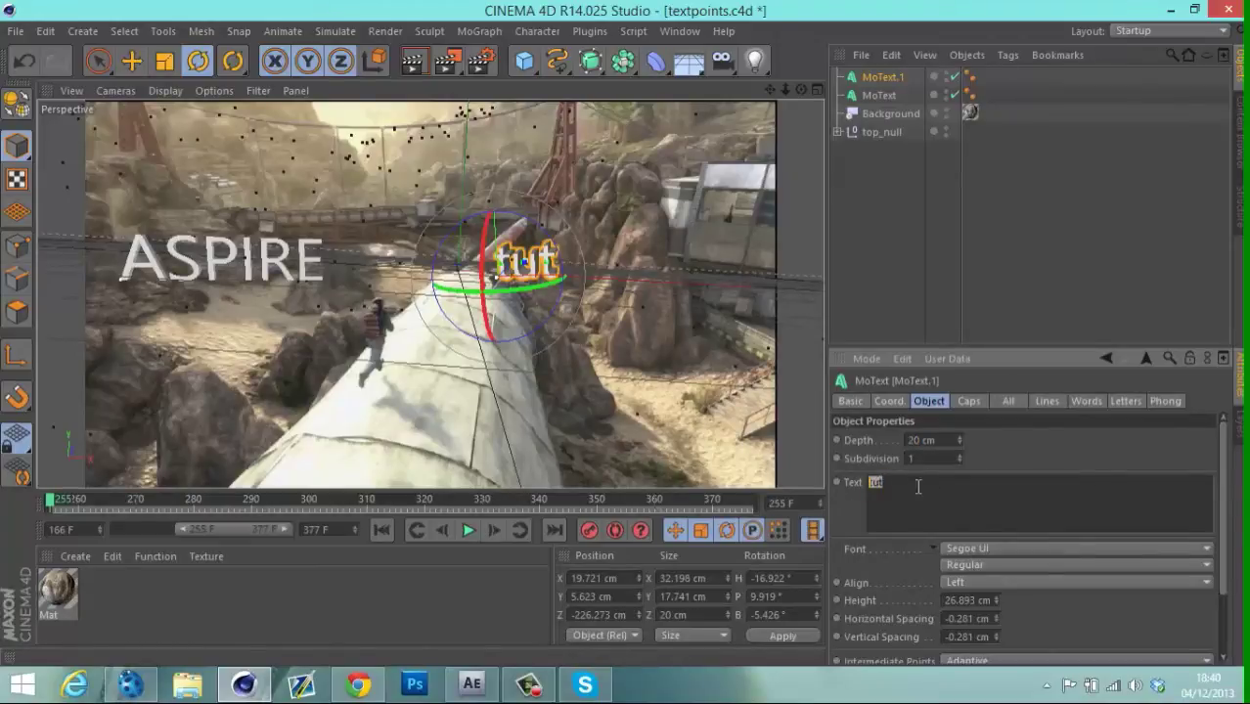
{"action": "type", "text": "TUT"}
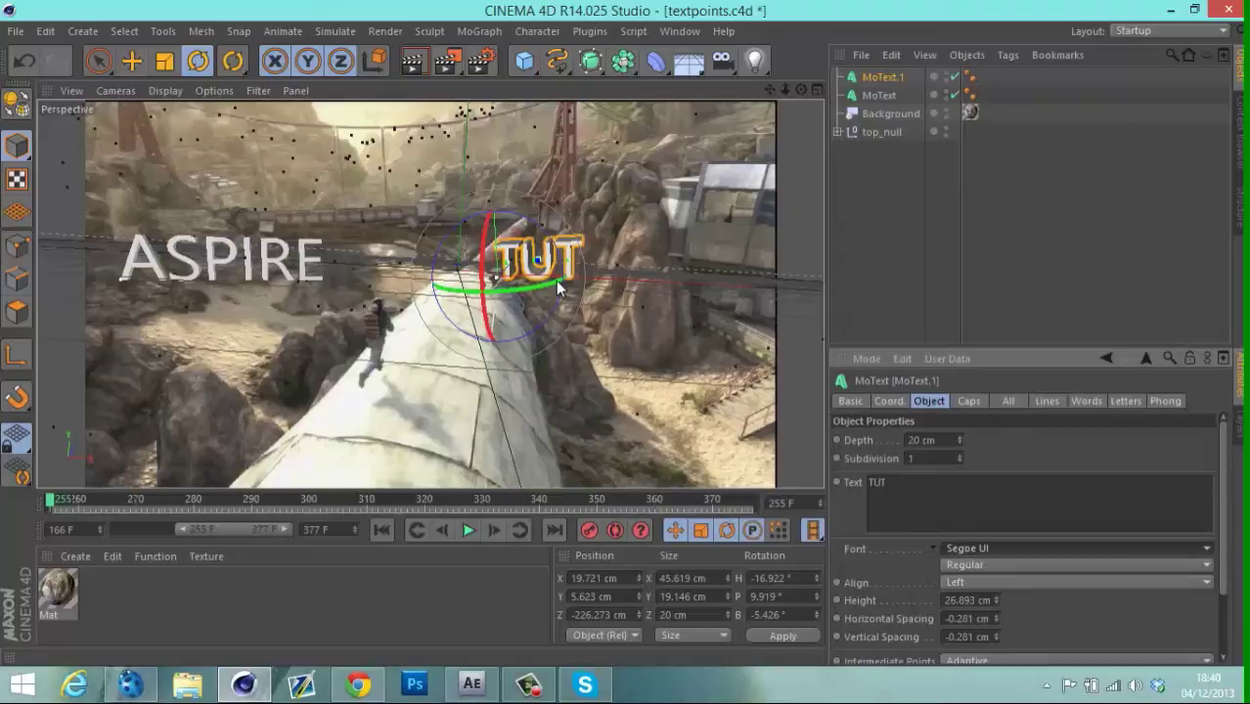
Try the Segoe Script font on the TUT text.
{"action": "left_click", "coordinate": [1005, 548]}
{"action": "left_click", "coordinate": [1005, 548]}
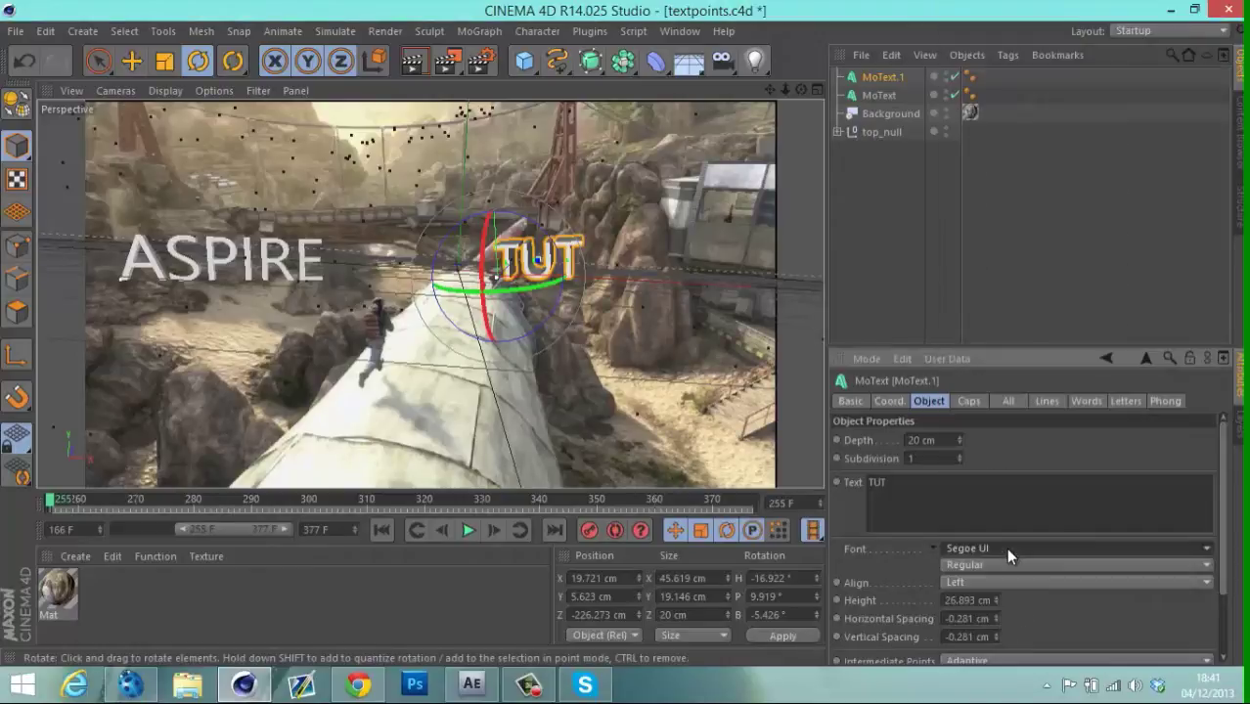
{"action": "left_click", "coordinate": [1006, 547]}
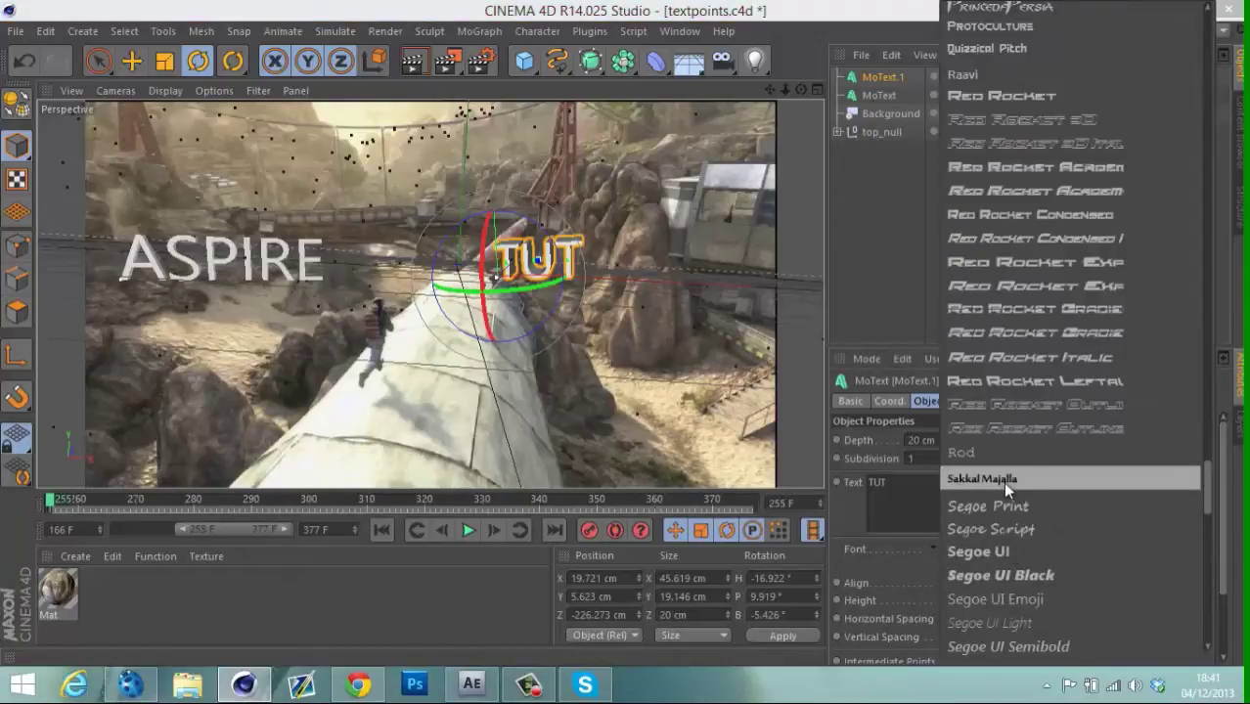
{"action": "left_click", "coordinate": [1001, 527]}
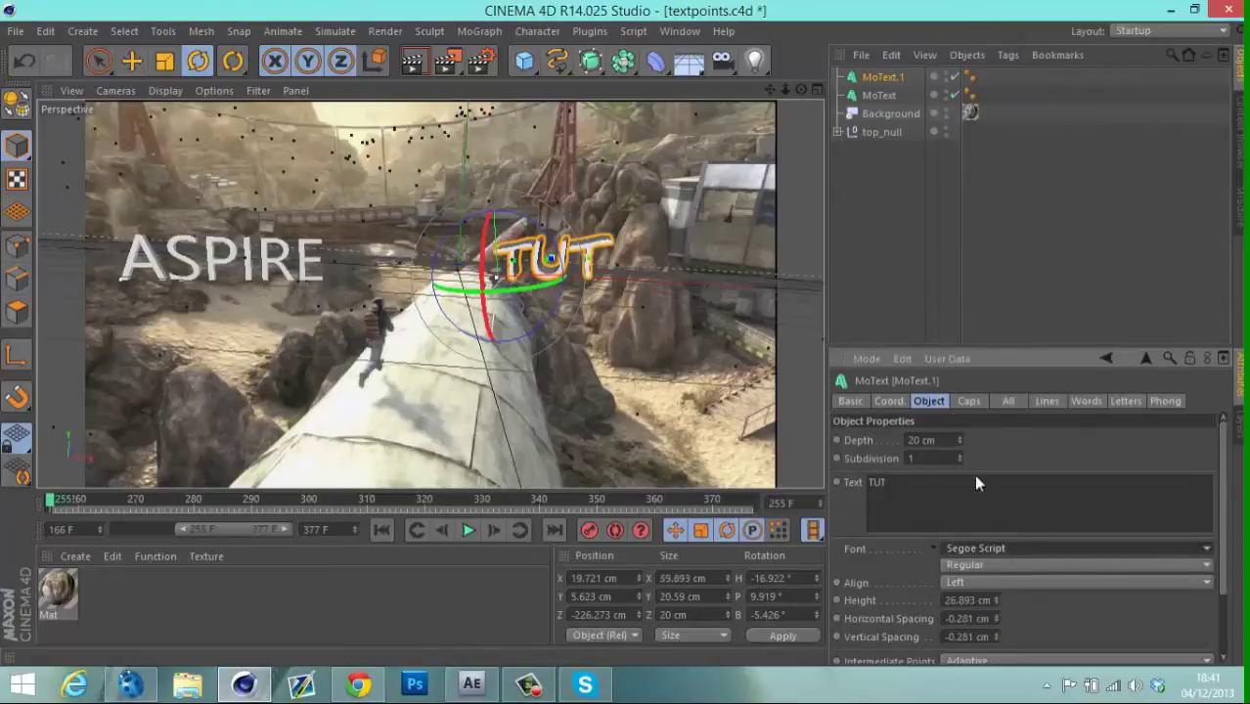
{"action": "left_click", "coordinate": [995, 544]}
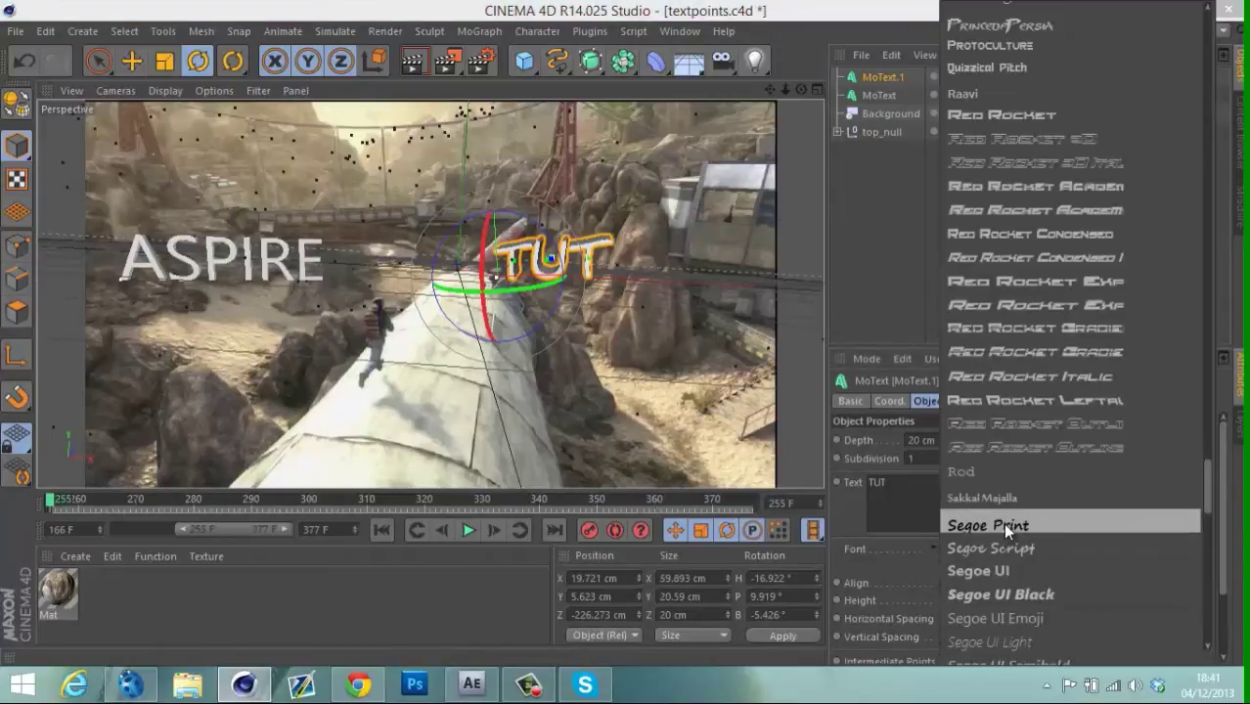
{"action": "mouse_move", "coordinate": [1204, 488]}
{"action": "left_mouse_down"}
{"action": "mouse_move", "coordinate": [1202, 648]}
{"action": "mouse_move", "coordinate": [1210, 490]}
{"action": "left_mouse_up"}
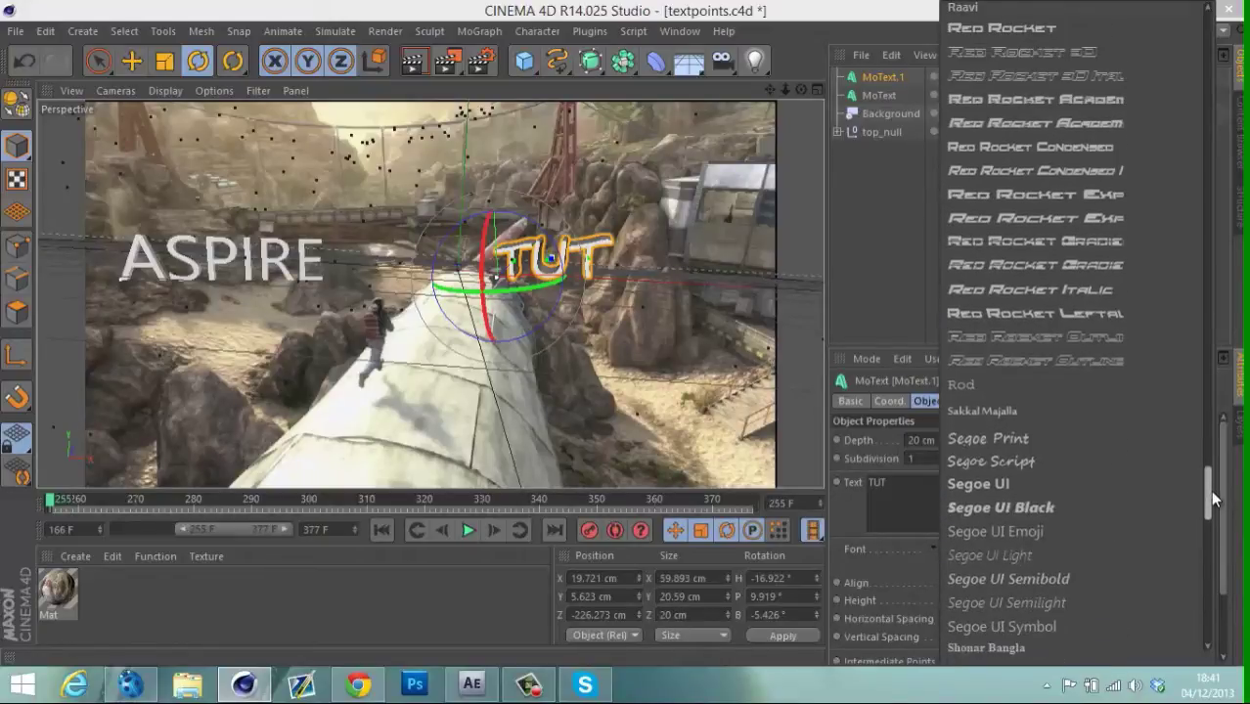
{"action": "left_click", "coordinate": [1065, 461]}
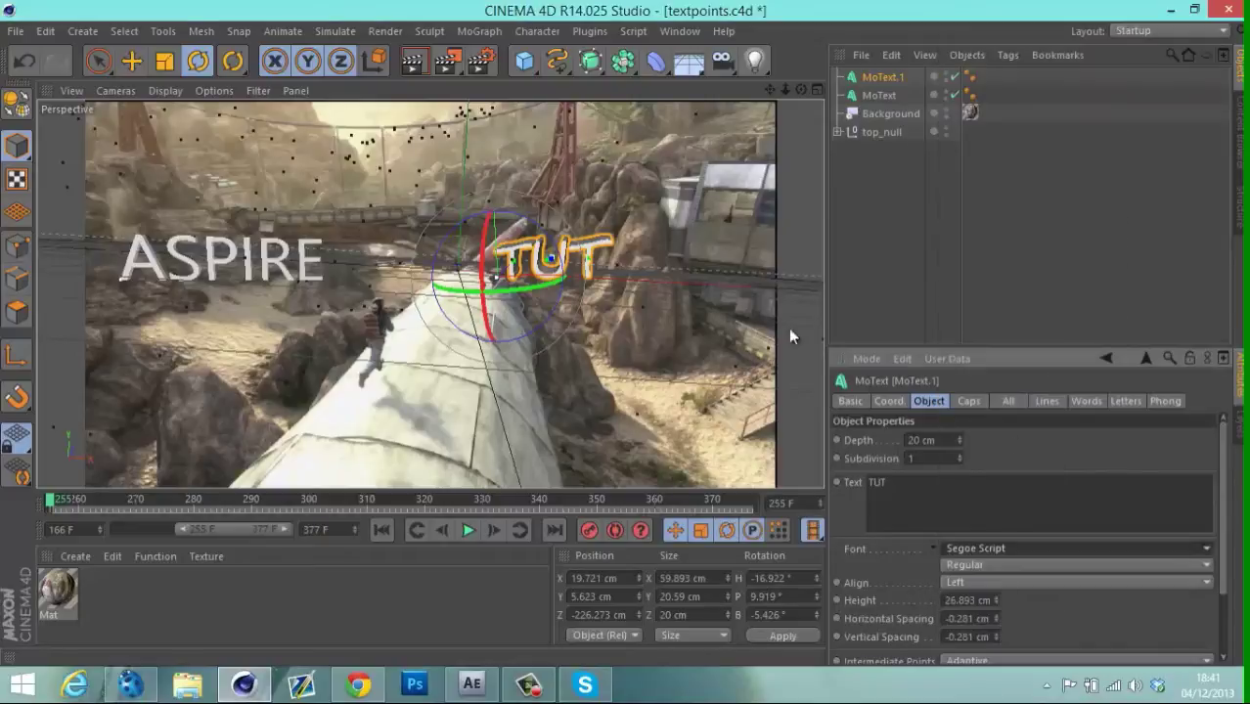
Try the Nina Script Demo, Planet Kosmos and Impact fonts on the TUT text.
{"action": "left_click", "coordinate": [1014, 549]}
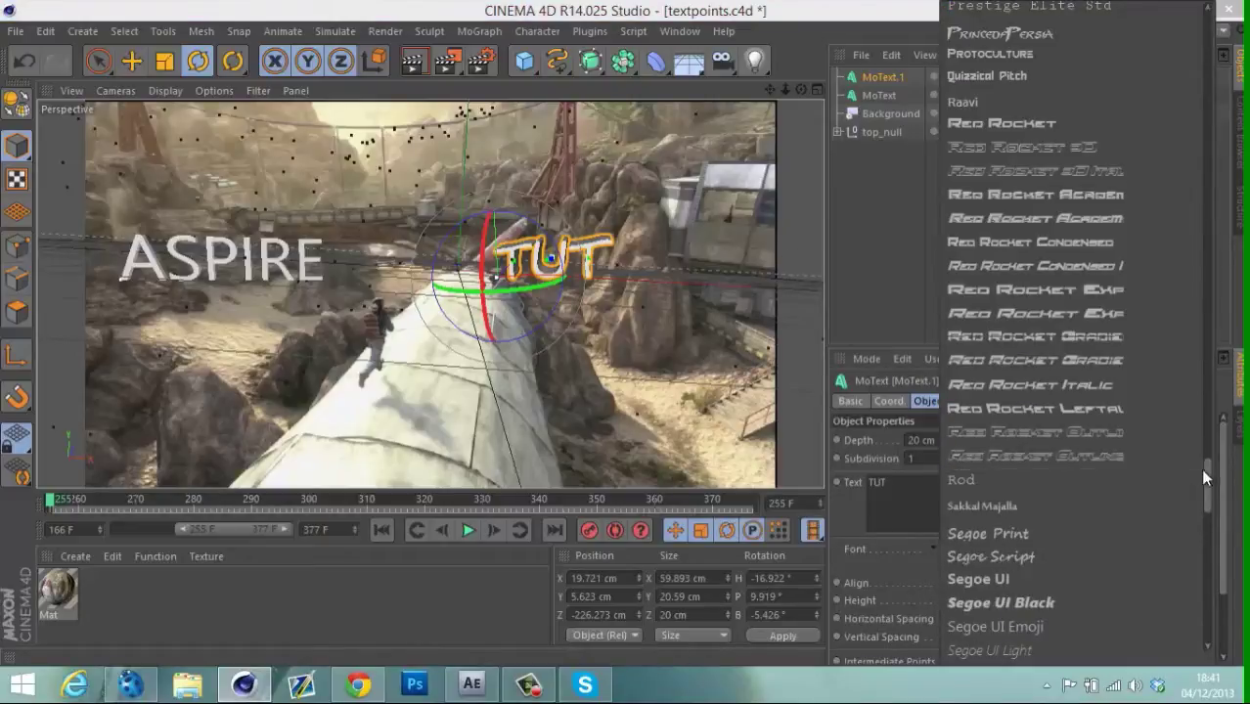
{"action": "left_click_drag", "start_coordinate": [1207, 467], "coordinate": [1213, 413]}
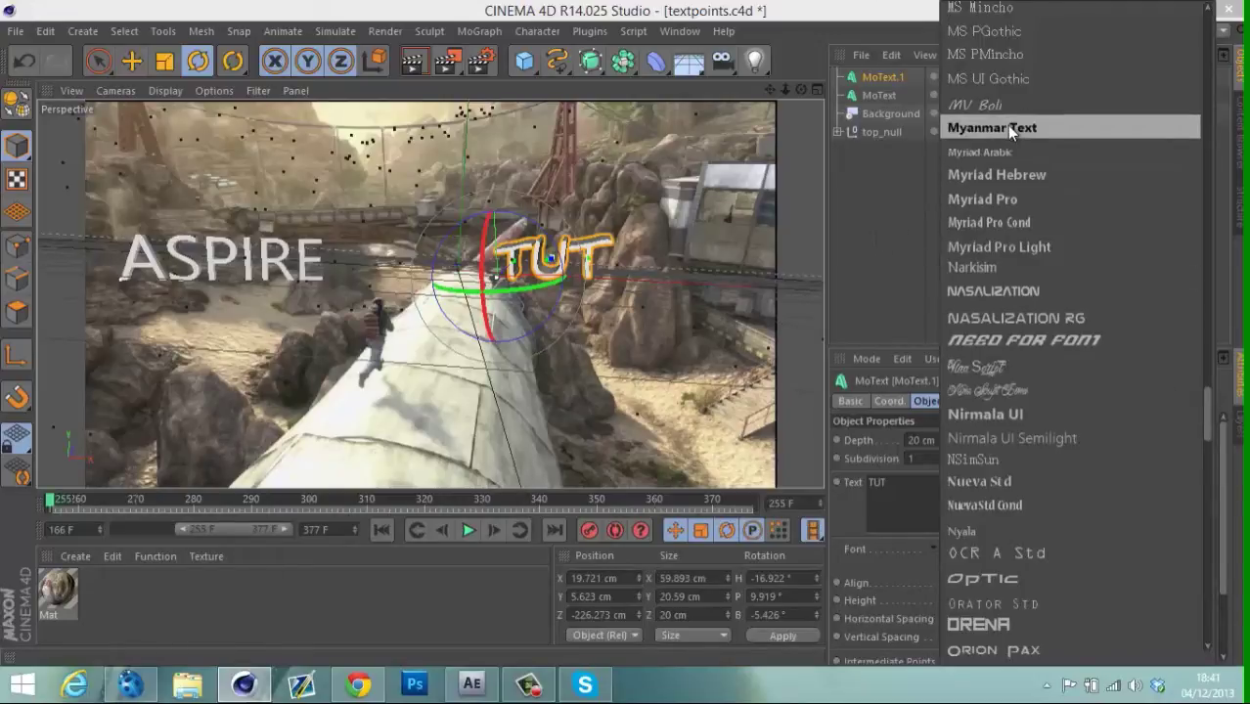
{"action": "left_click", "coordinate": [1035, 388]}
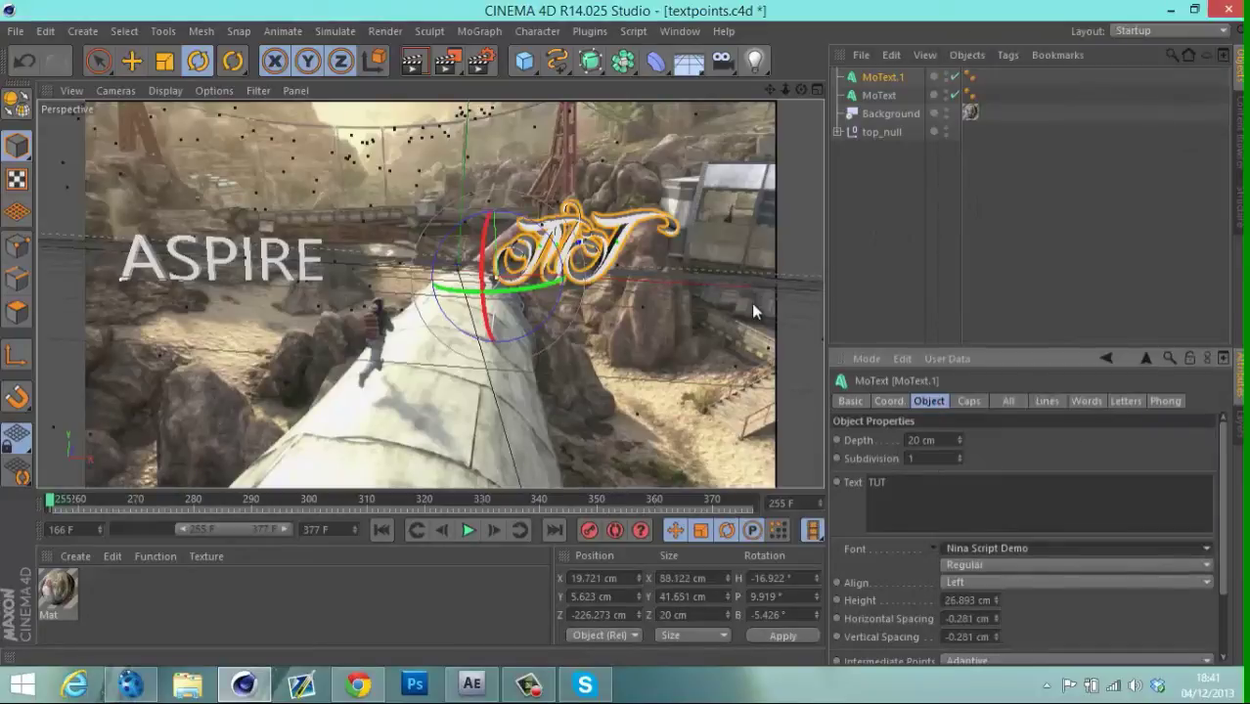
{"action": "left_click", "coordinate": [1056, 546]}
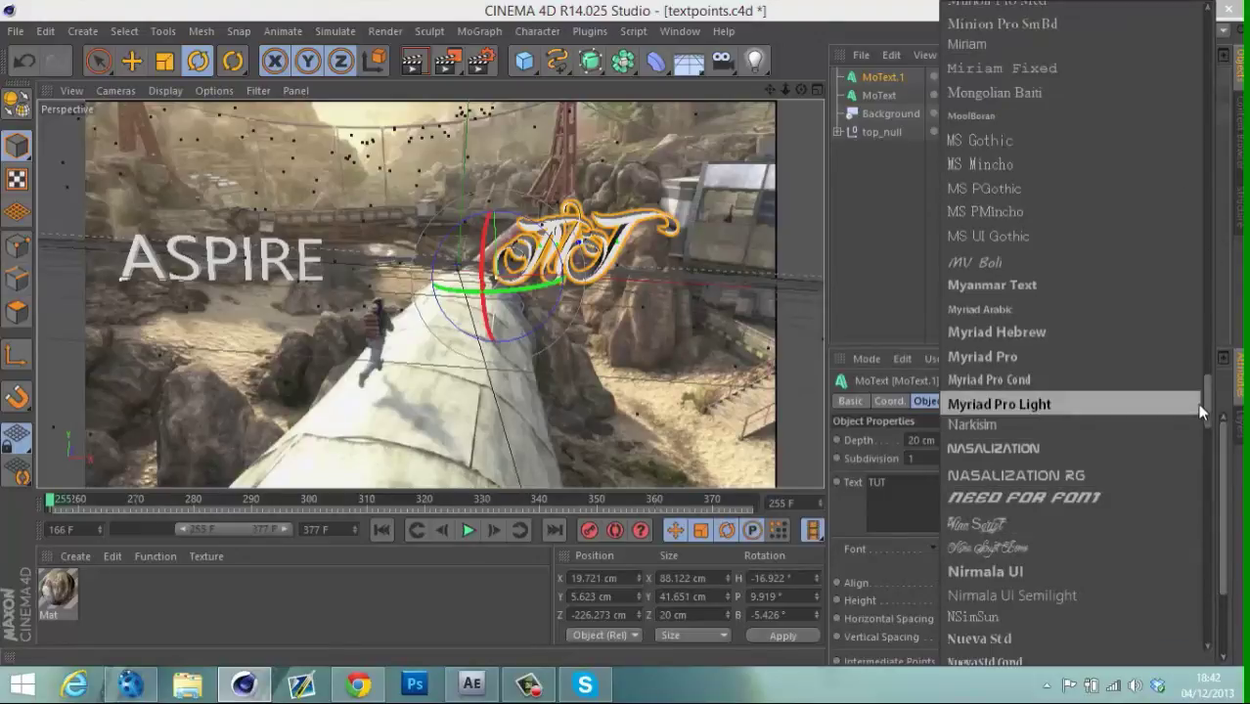
{"action": "left_click_drag", "start_coordinate": [1204, 405], "coordinate": [1210, 448]}
{"action": "left_click", "coordinate": [1065, 381]}
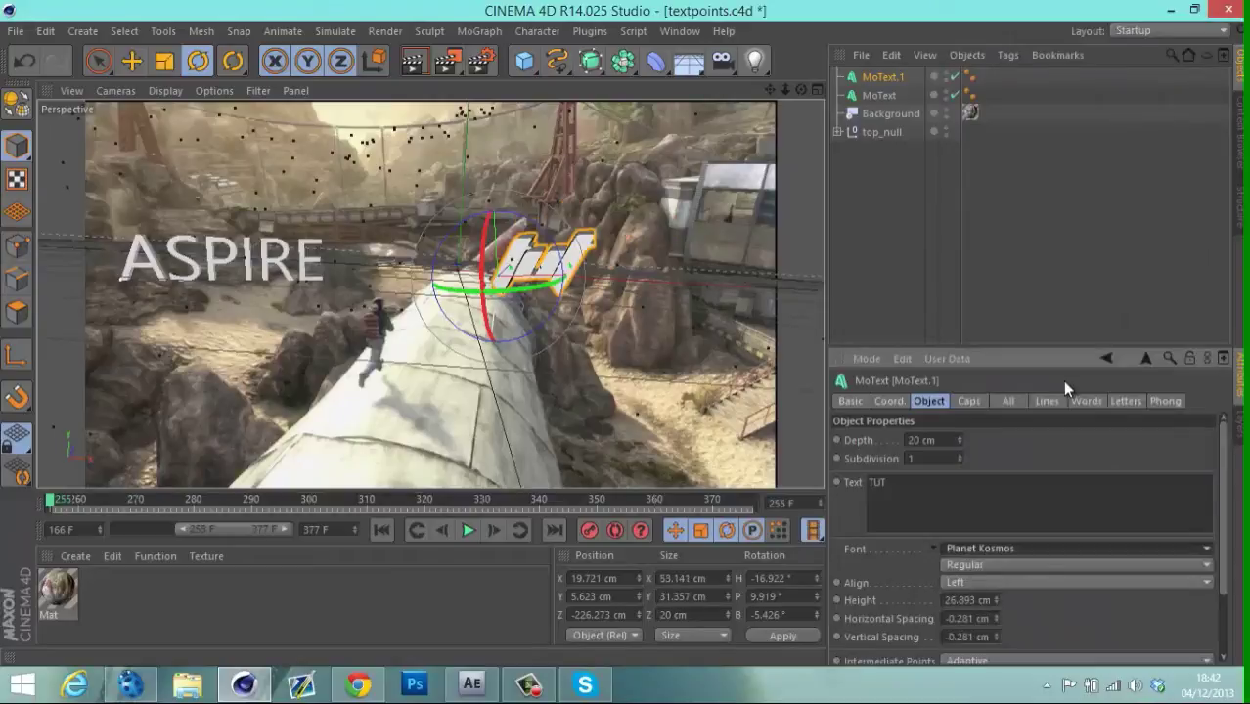
{"action": "left_click", "coordinate": [1107, 548]}
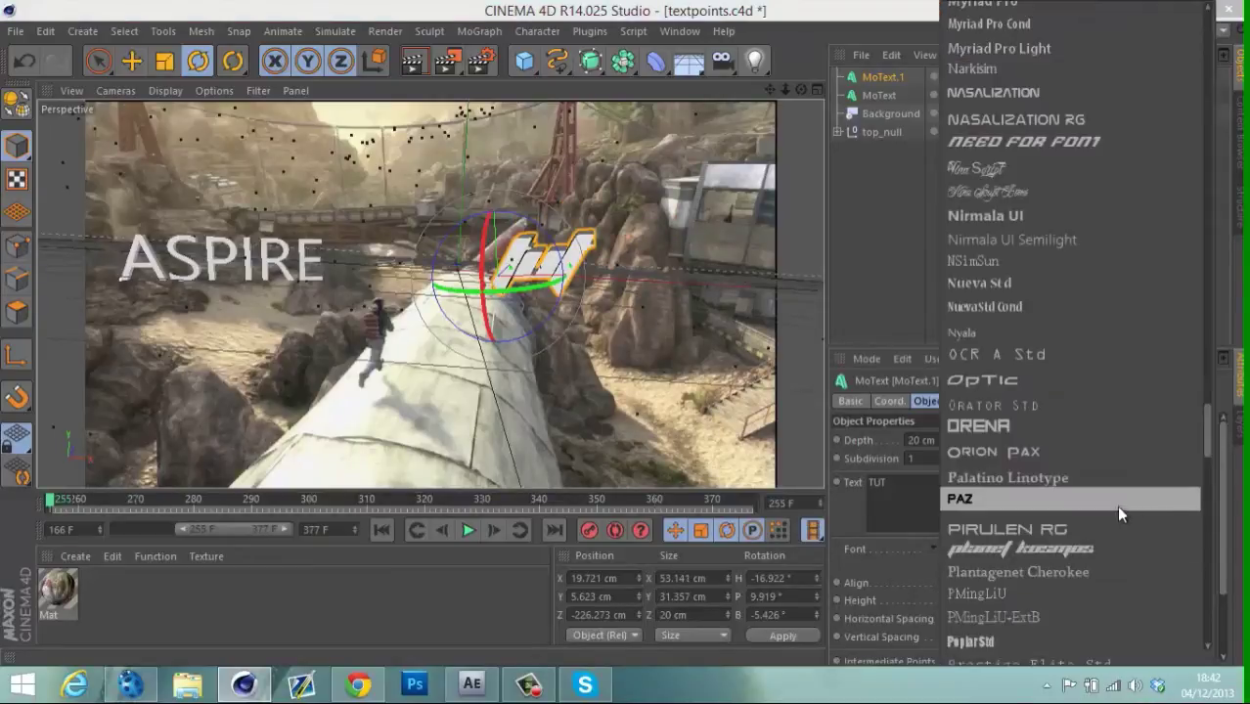
{"action": "left_click_drag", "start_coordinate": [1216, 425], "coordinate": [1213, 223]}
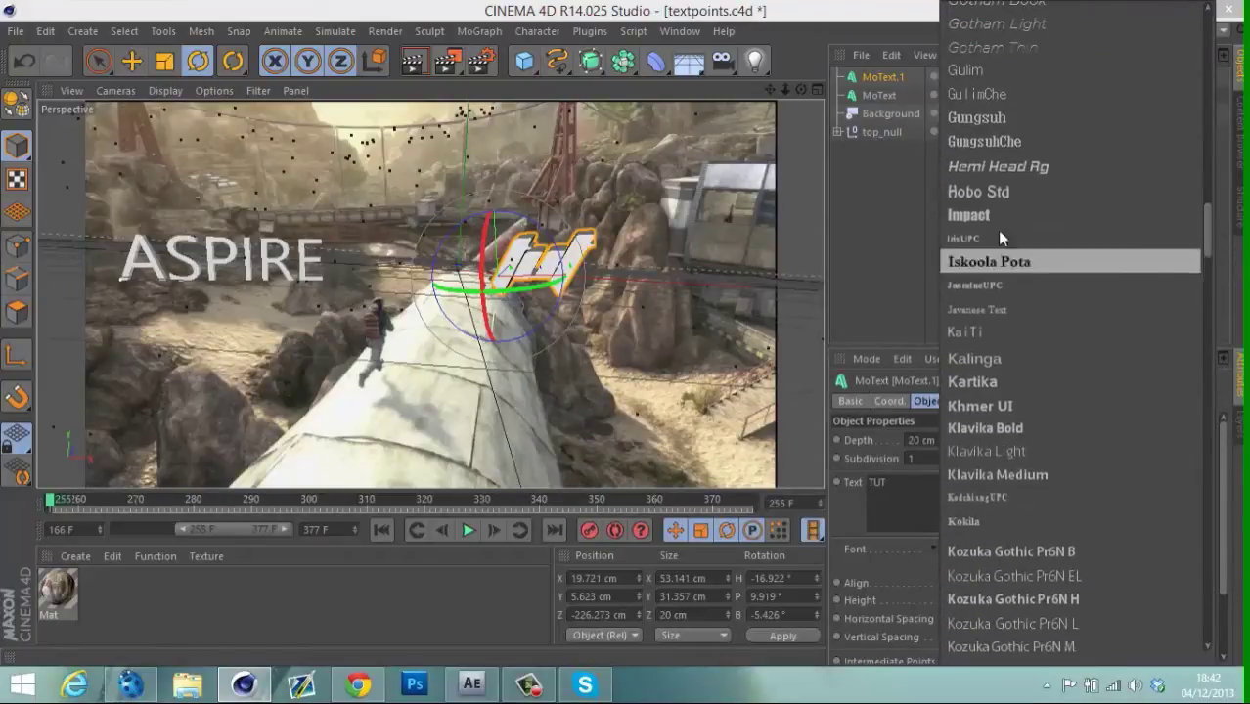
{"action": "left_click", "coordinate": [990, 212]}
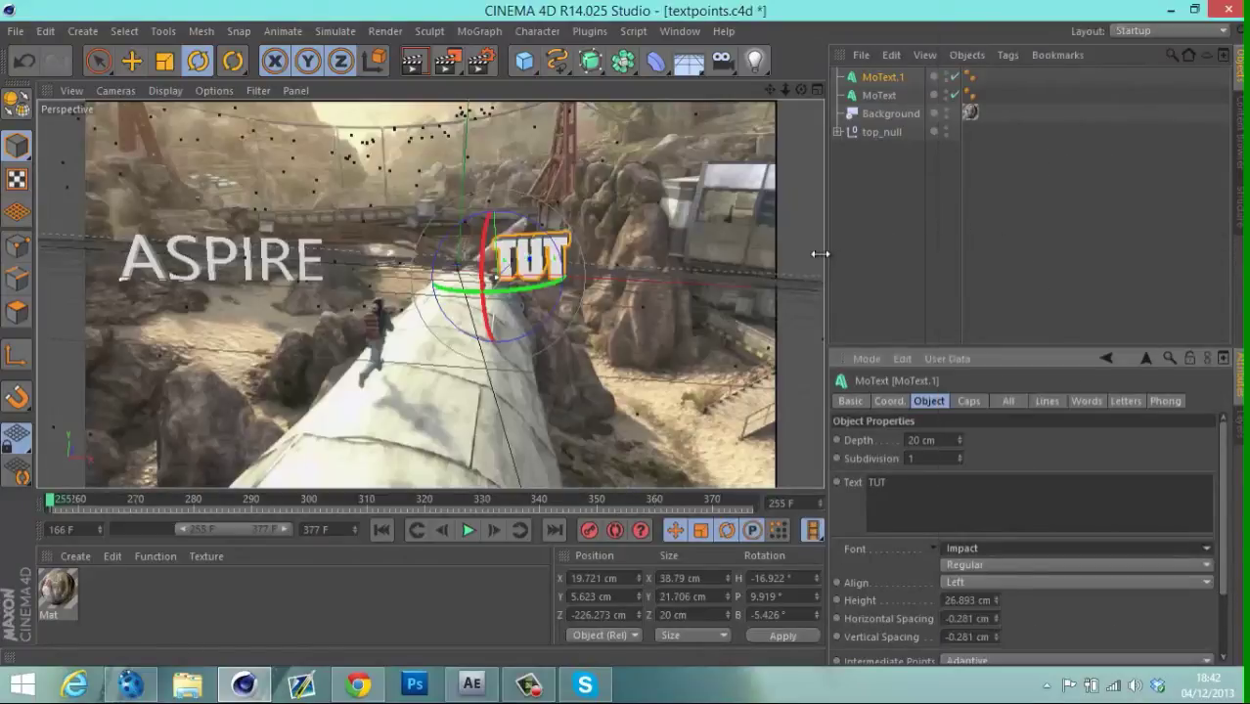
Set the TUT text's font to Red Rocket and deselect the text.
{"action": "left_click", "coordinate": [1049, 545]}
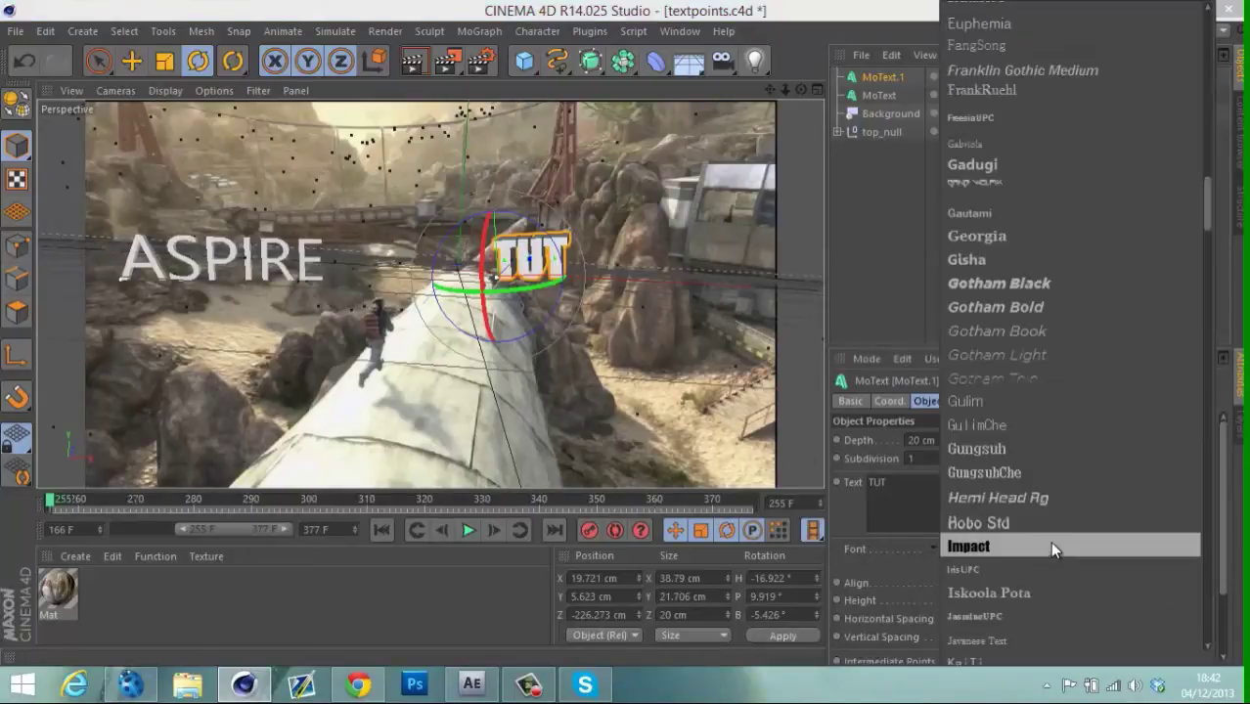
{"action": "left_click_drag", "start_coordinate": [1210, 197], "coordinate": [1204, 460]}
{"action": "left_click", "coordinate": [1021, 369]}
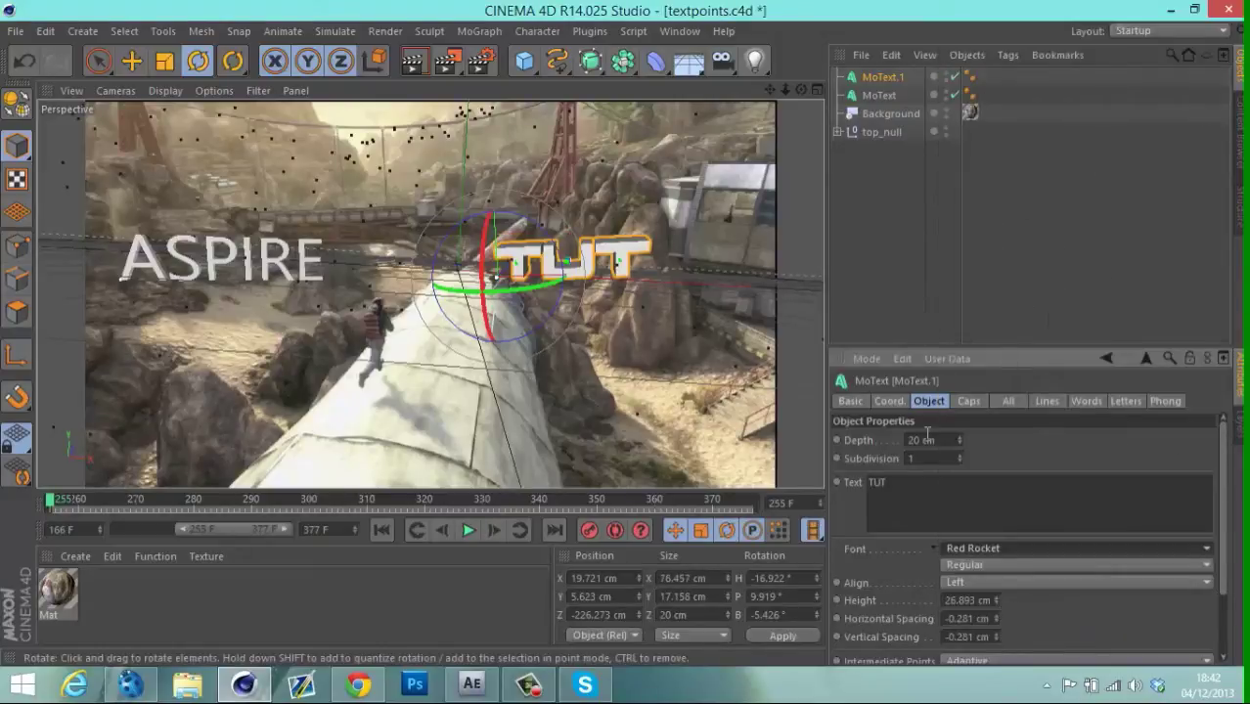
{"action": "left_click", "coordinate": [691, 239]}
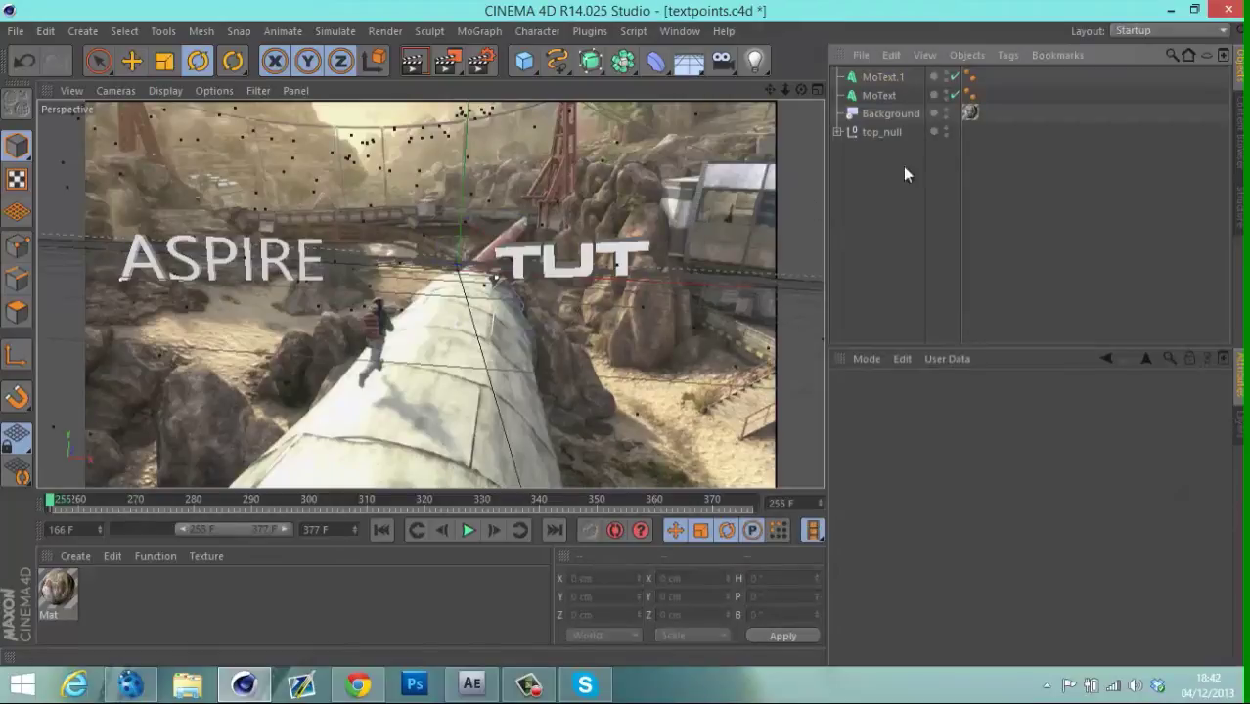
Replace the wording of the TUT text with TRACK.
{"action": "left_click", "coordinate": [881, 77]}
{"action": "double_click", "coordinate": [921, 500]}
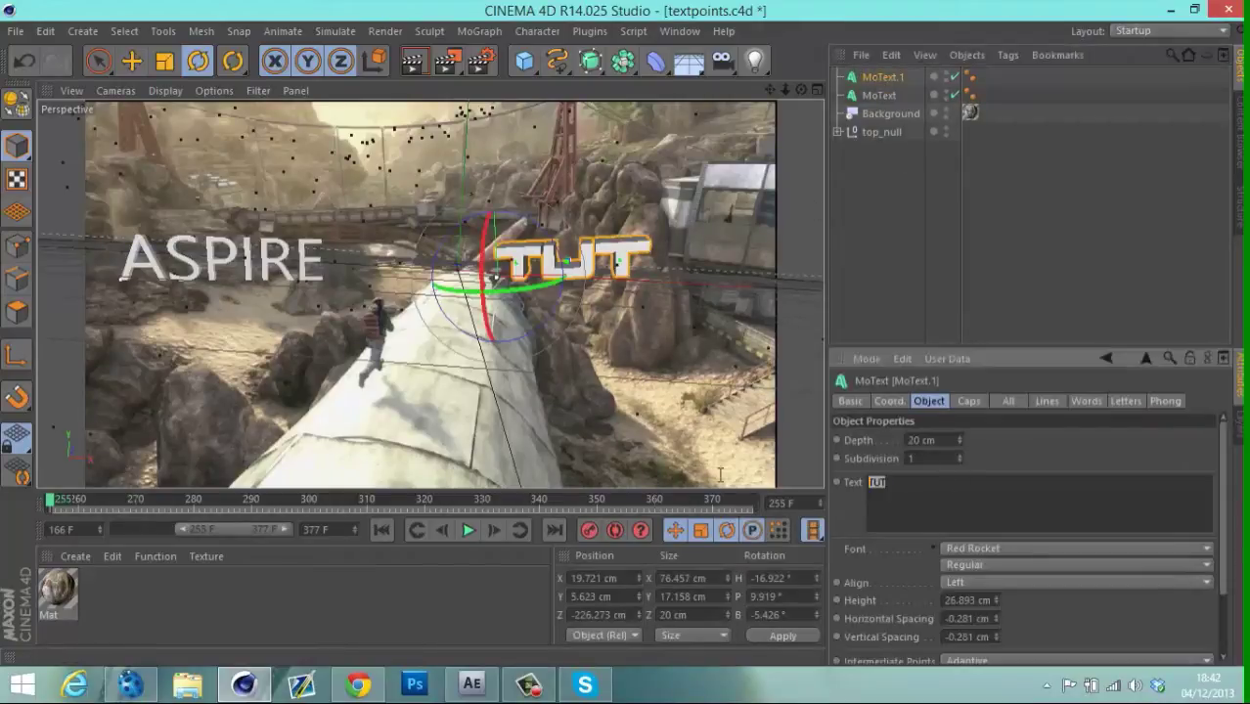
{"action": "key", "text": "BackSpace"}
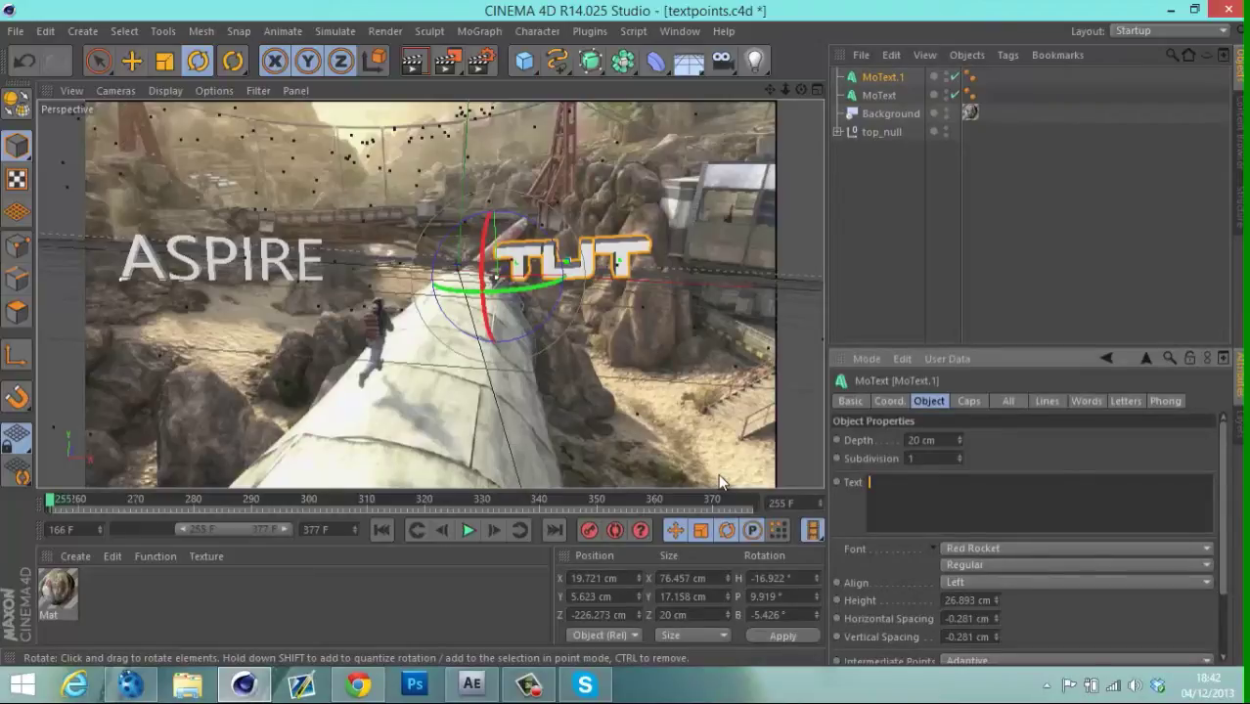
{"action": "type", "text": "TRACK"}
{"action": "left_click", "coordinate": [1021, 437]}
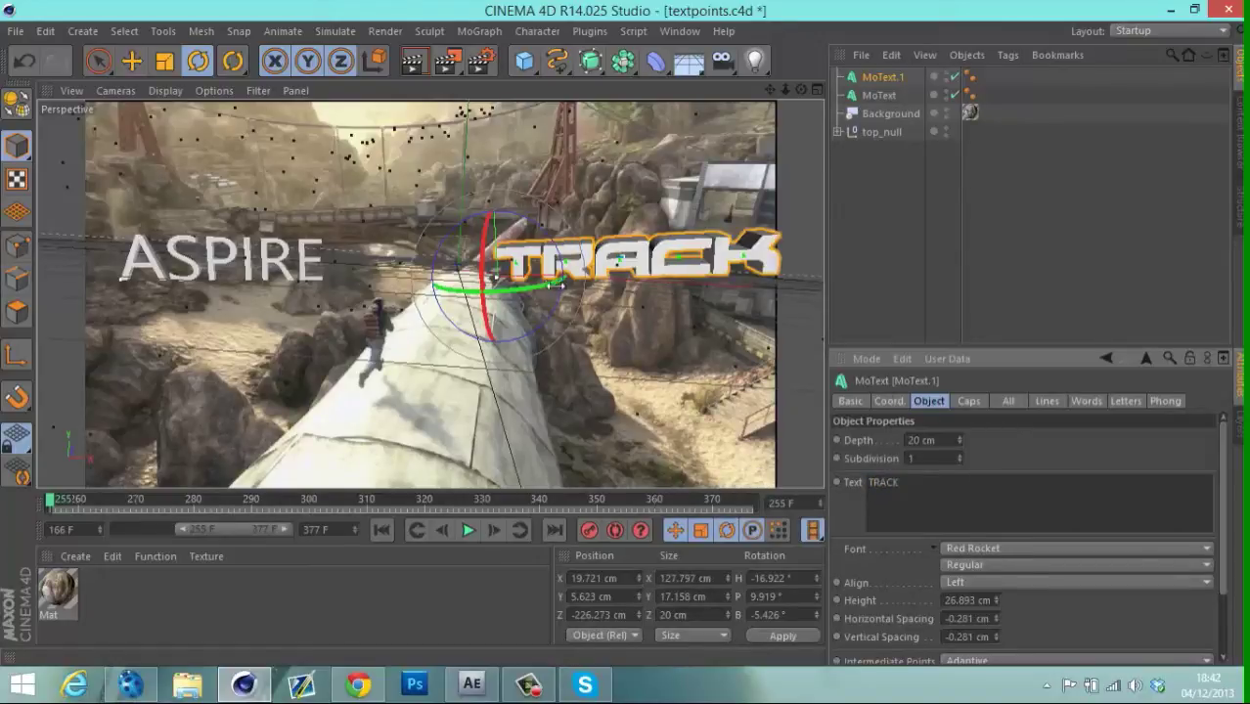
Rotate the TRACK text to about H -12°, P -3°, B -5° and scale it down to about 108 cm wide.
{"action": "left_click_drag", "start_coordinate": [481, 266], "coordinate": [559, 263]}
{"action": "key", "text": "t"}
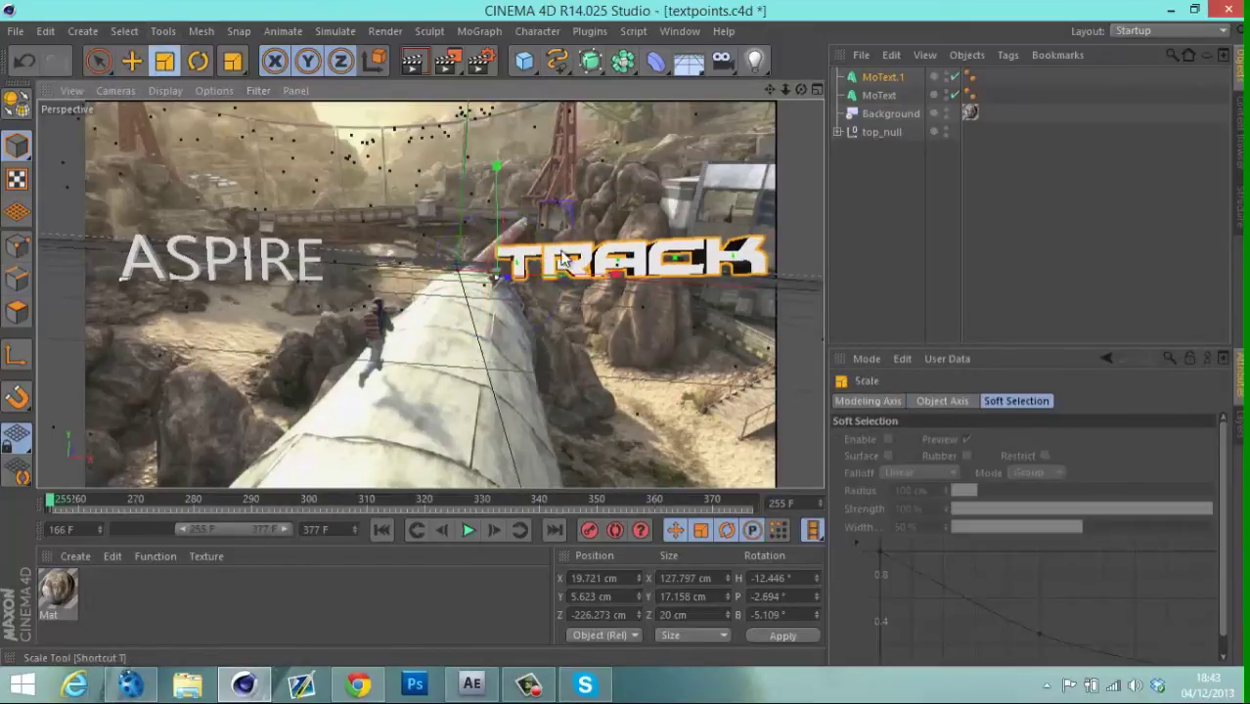
{"action": "left_click_drag", "start_coordinate": [626, 273], "coordinate": [599, 273]}
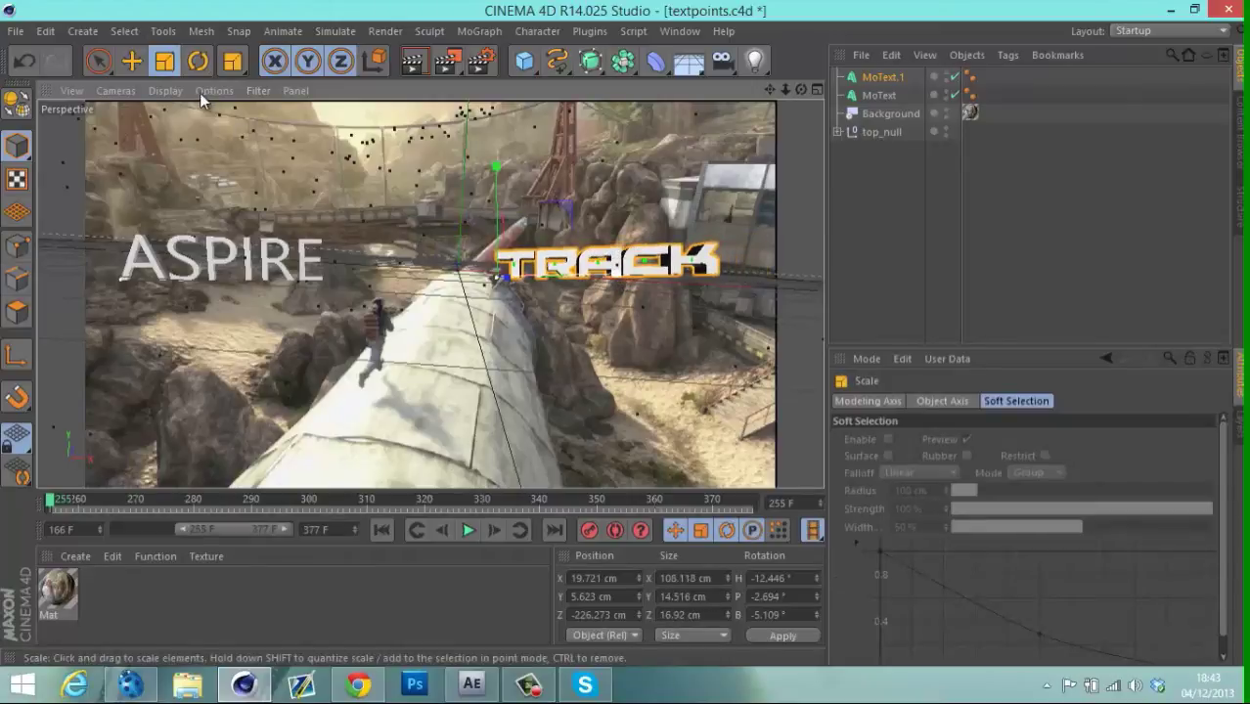
Move the TRACK text above the far end of the pipe, to about X -10 cm, Y 27 cm, Z -219 cm.
{"action": "left_click", "coordinate": [132, 61]}
{"action": "left_click_drag", "start_coordinate": [607, 279], "coordinate": [551, 281]}
{"action": "left_click_drag", "start_coordinate": [447, 182], "coordinate": [446, 155]}
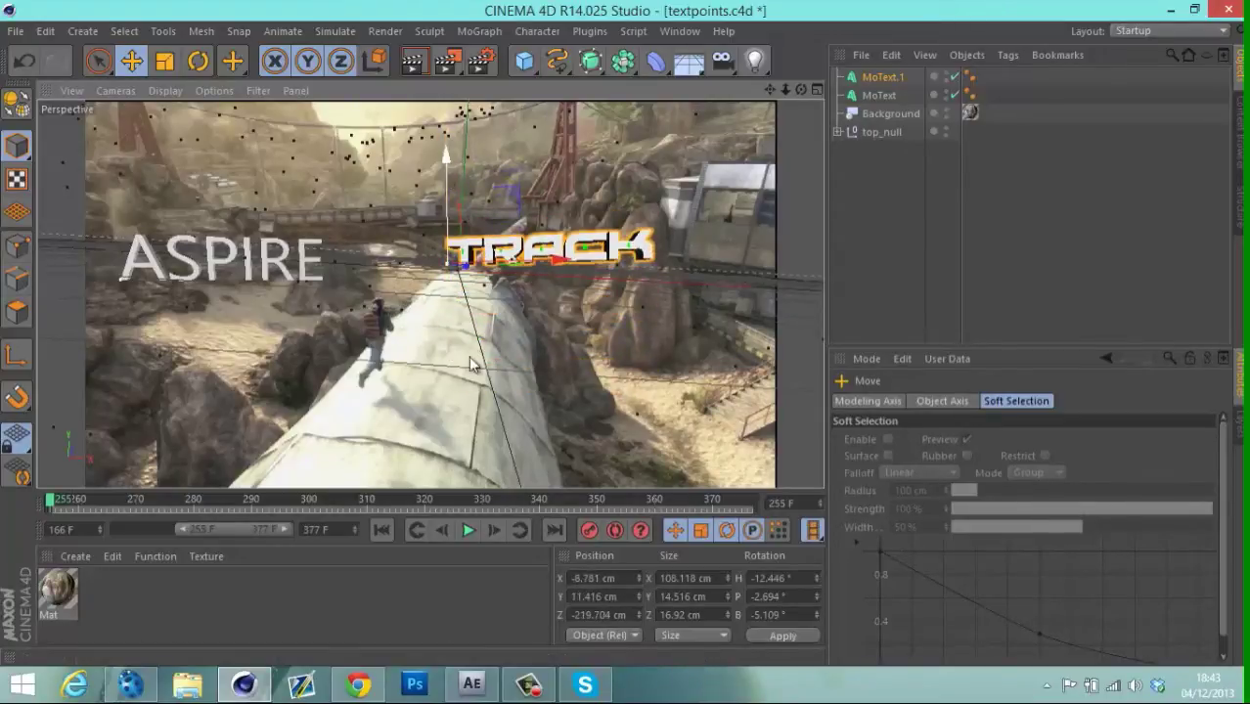
{"action": "left_click_drag", "start_coordinate": [802, 89], "coordinate": [528, 273]}
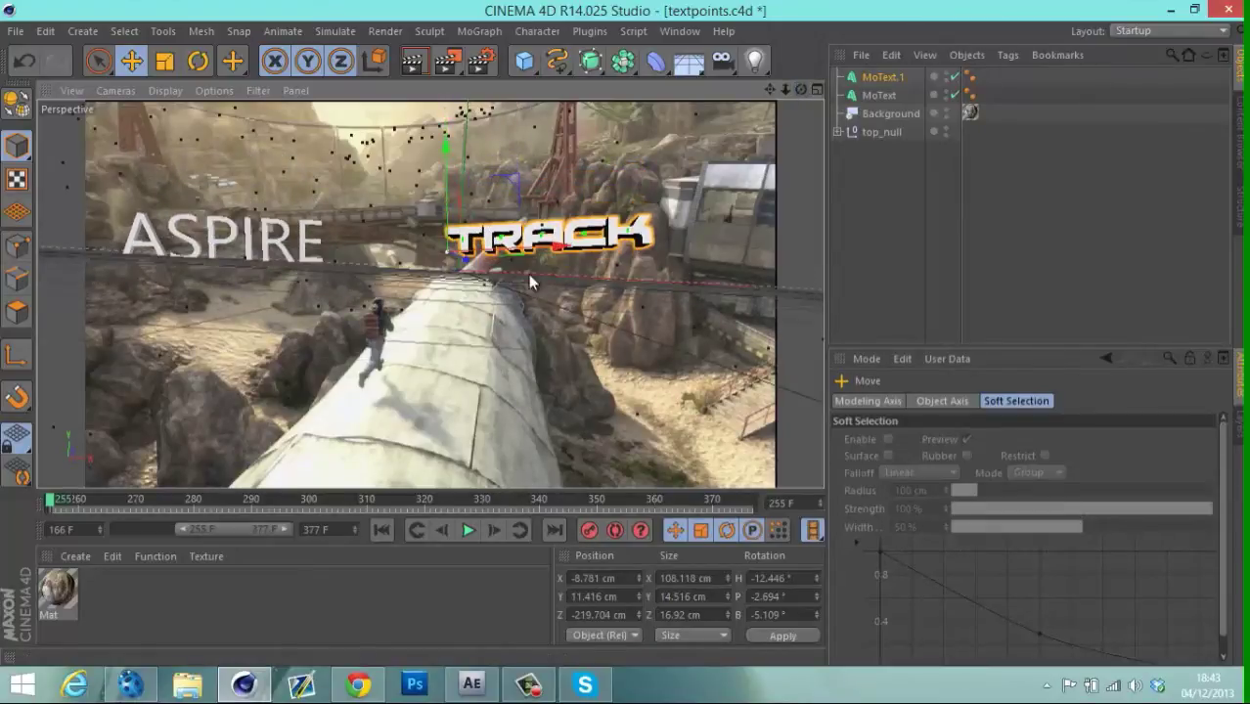
{"action": "left_click_drag", "start_coordinate": [444, 167], "coordinate": [450, 256]}
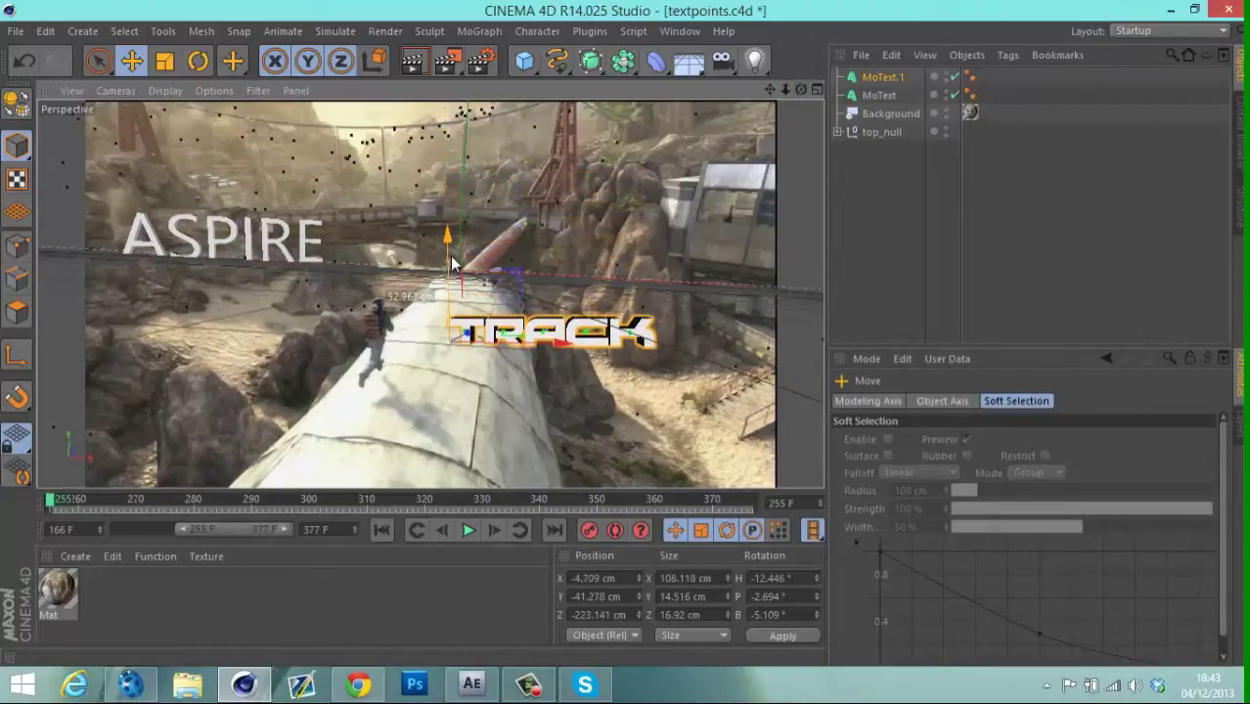
{"action": "left_click_drag", "start_coordinate": [800, 90], "coordinate": [629, 338]}
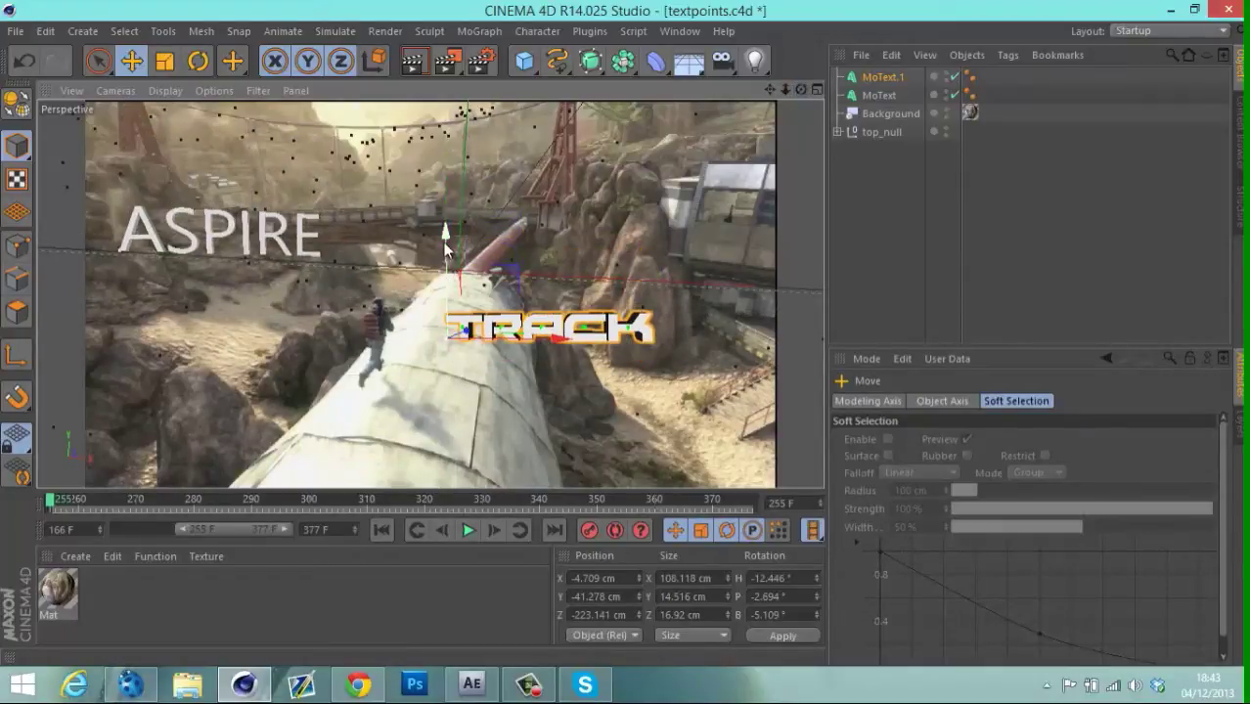
{"action": "left_click_drag", "start_coordinate": [446, 233], "coordinate": [441, 125]}
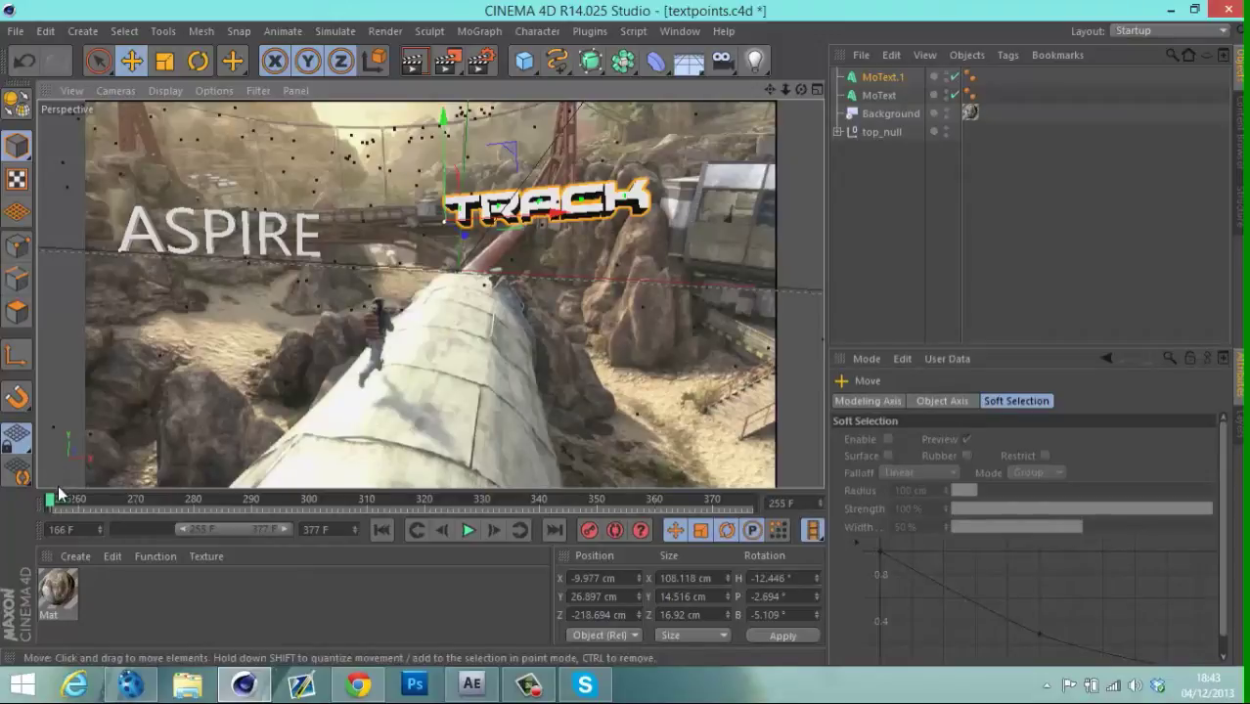
Check the TRACK text over nearby frames and lower it onto the pipe's far end, about X -7 cm, Y 15 cm, Z -220 cm.
{"action": "left_click_drag", "start_coordinate": [56, 505], "coordinate": [122, 500]}
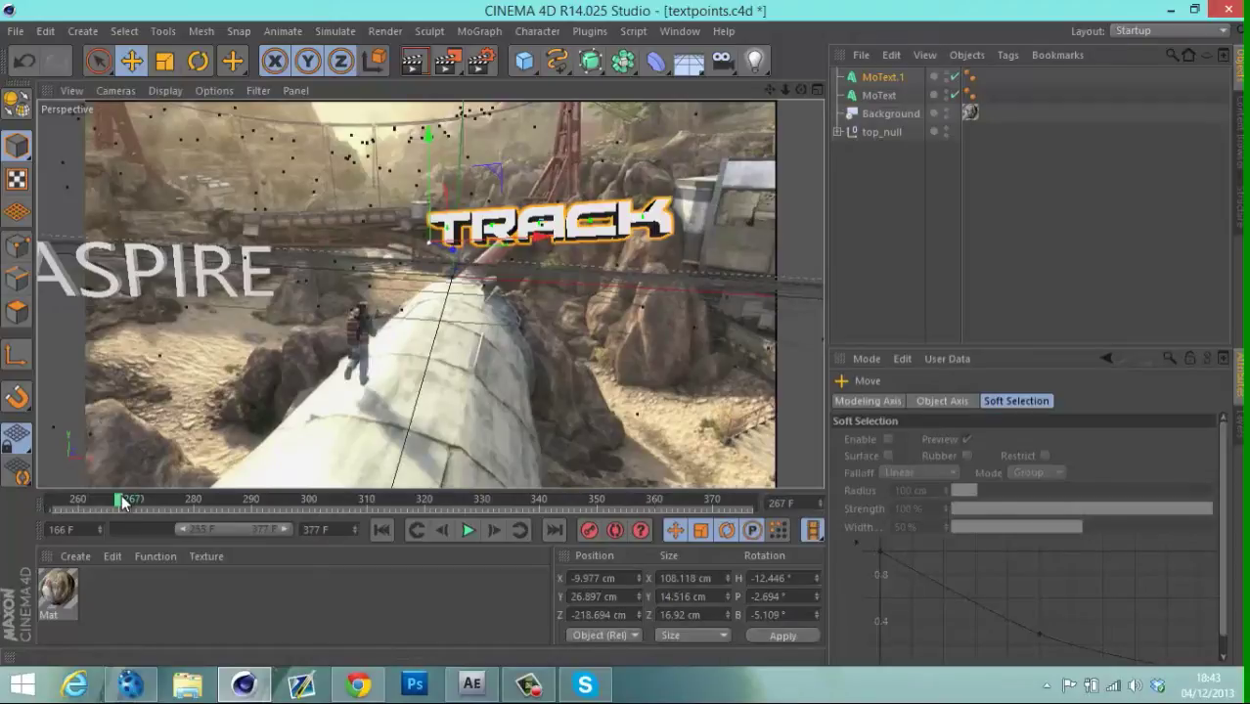
{"action": "key", "text": "shift+f"}
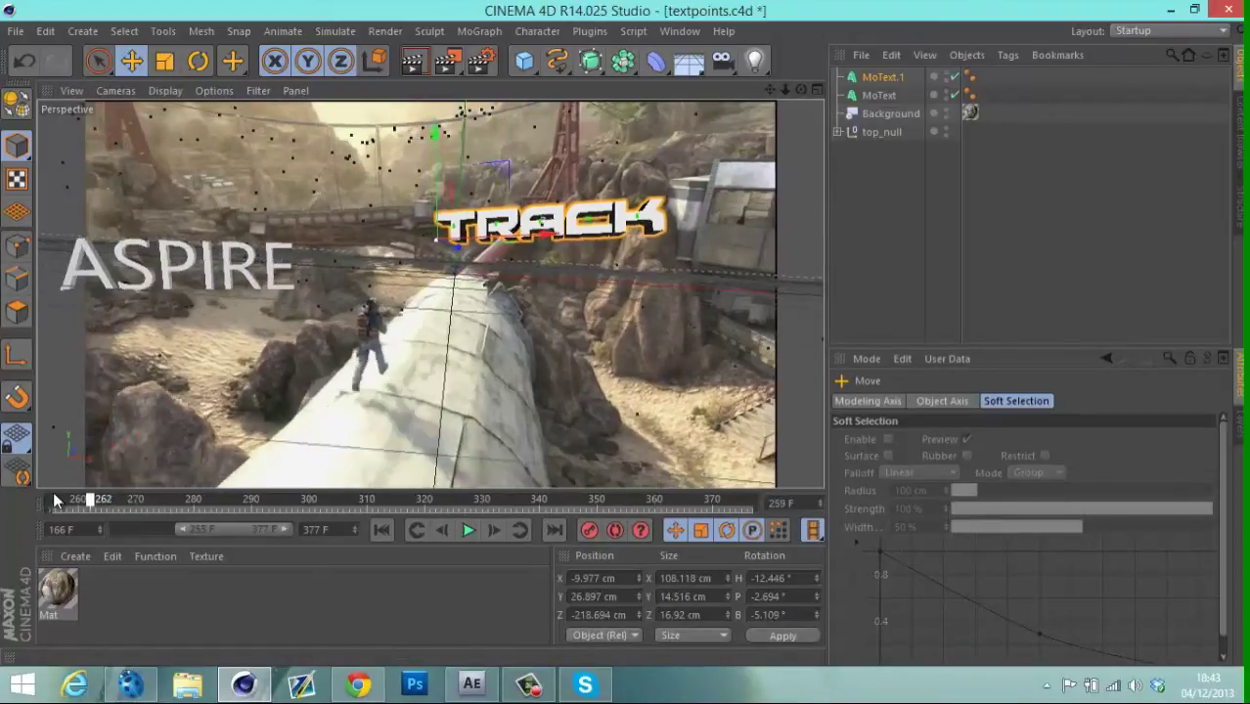
{"action": "left_click_drag", "start_coordinate": [445, 156], "coordinate": [447, 172]}
{"action": "left_click_drag", "start_coordinate": [554, 255], "coordinate": [552, 256]}
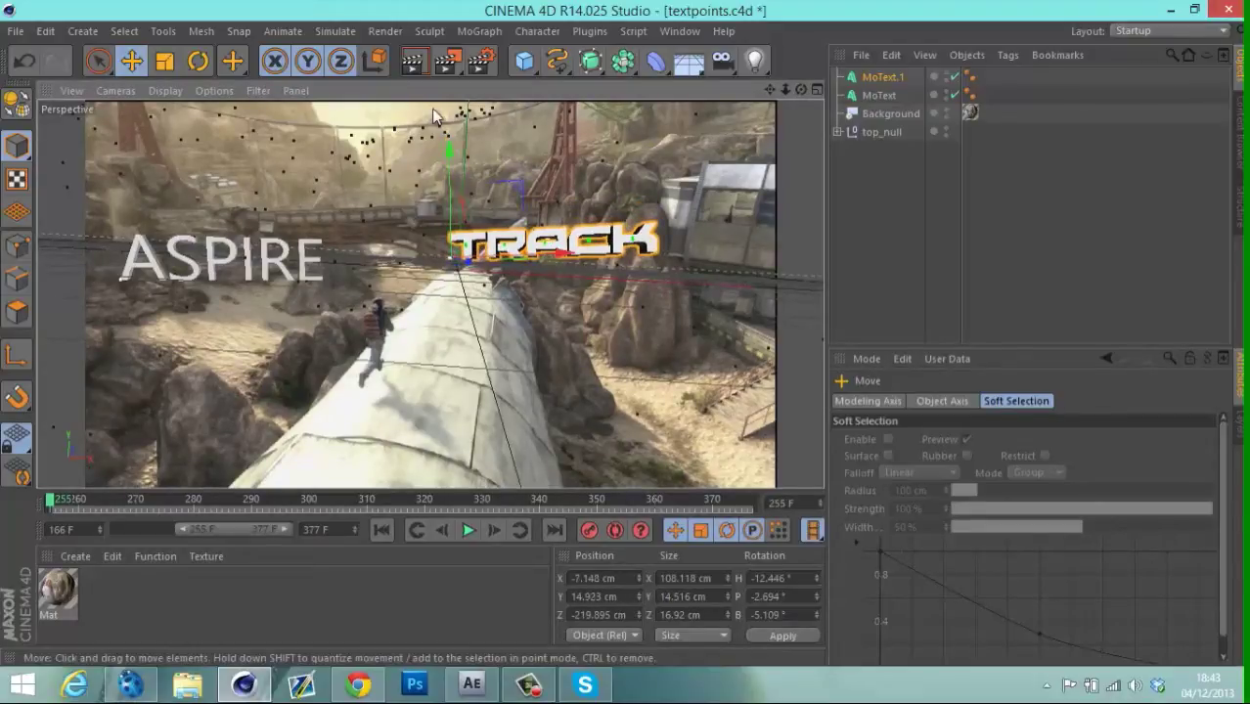
Rotate the TRACK text to about H -12°, P 1°, B -4° and move it to about X 31 cm, Y 18 cm, Z -222 cm.
{"action": "left_click", "coordinate": [197, 61]}
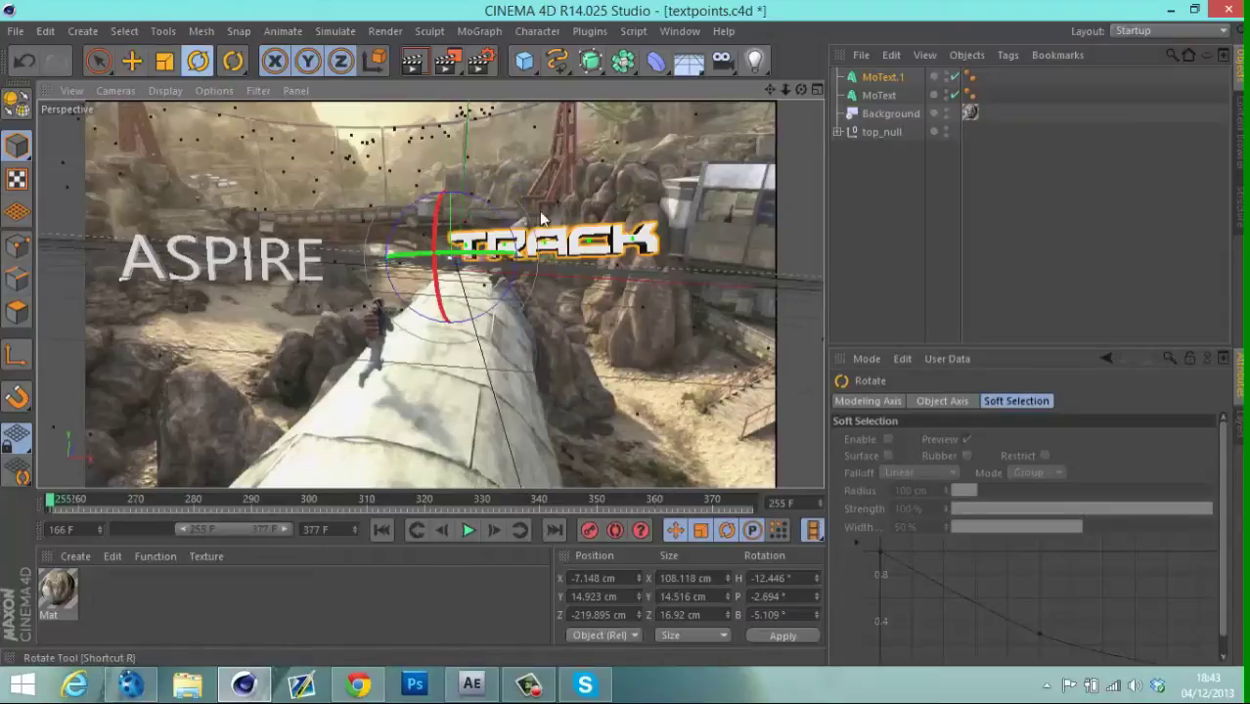
{"action": "left_click_drag", "start_coordinate": [471, 252], "coordinate": [449, 217]}
{"action": "left_click", "coordinate": [131, 61]}
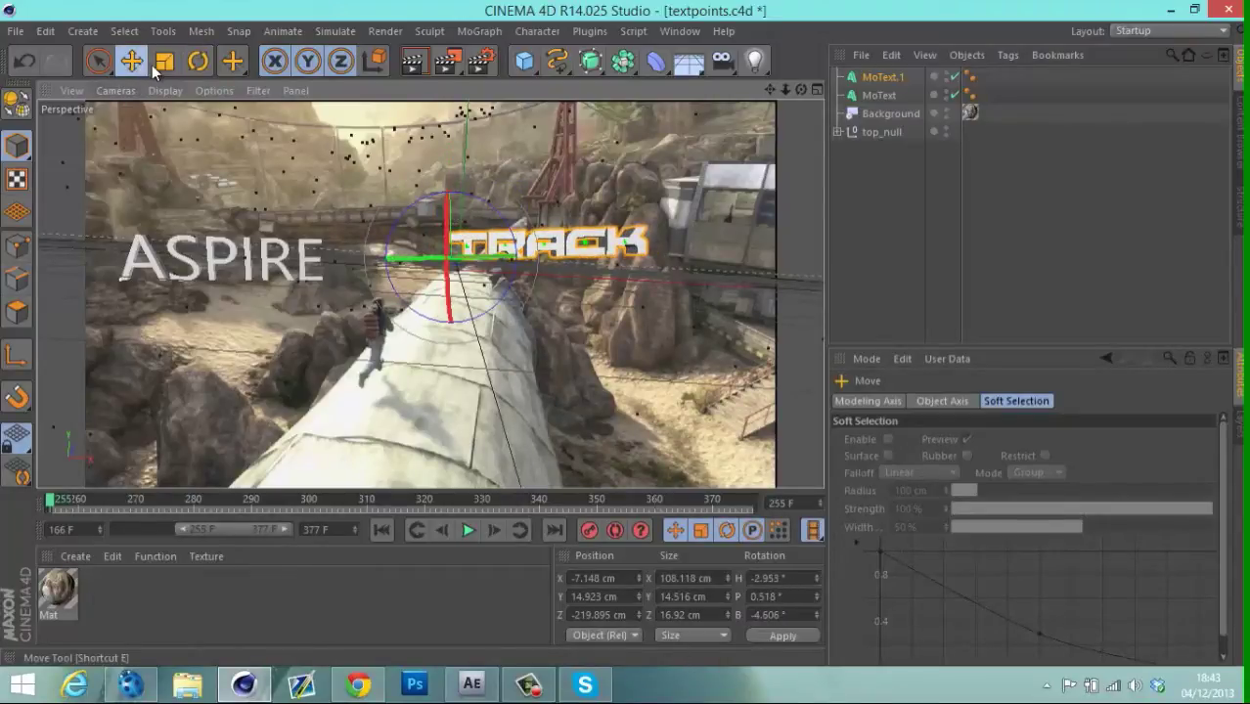
{"action": "mouse_move", "coordinate": [567, 253]}
{"action": "left_mouse_down"}
{"action": "mouse_move", "coordinate": [634, 256]}
{"action": "mouse_move", "coordinate": [563, 252]}
{"action": "left_mouse_up"}
{"action": "key", "text": "r"}
Change the ASPIRE text's font to Red Rocket to match the TRACK text.
{"action": "left_click", "coordinate": [293, 260]}
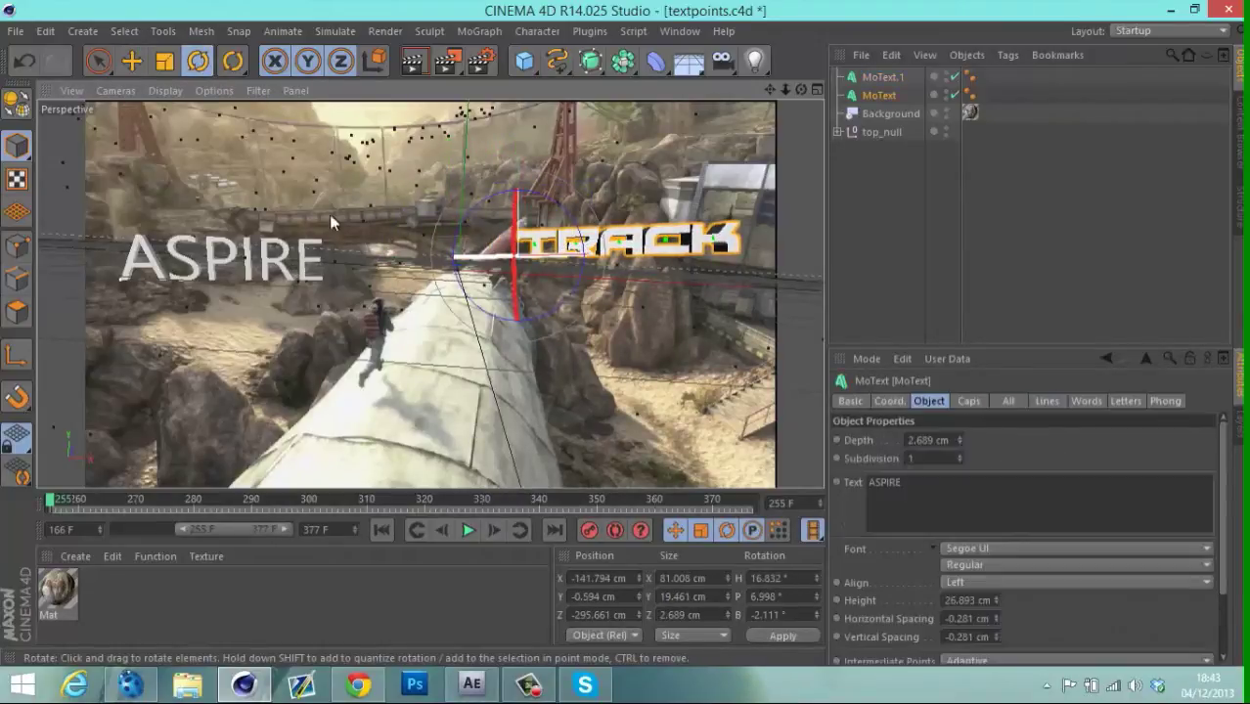
{"action": "left_click", "coordinate": [903, 76]}
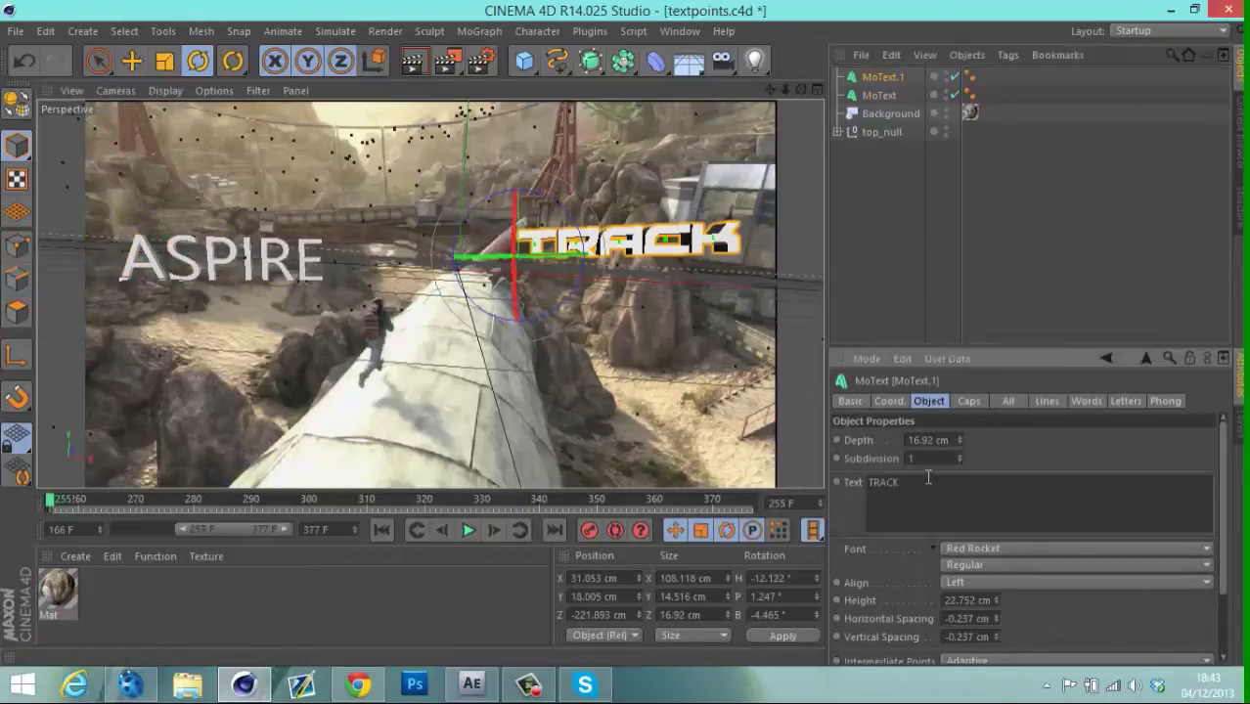
{"action": "left_click", "coordinate": [886, 95]}
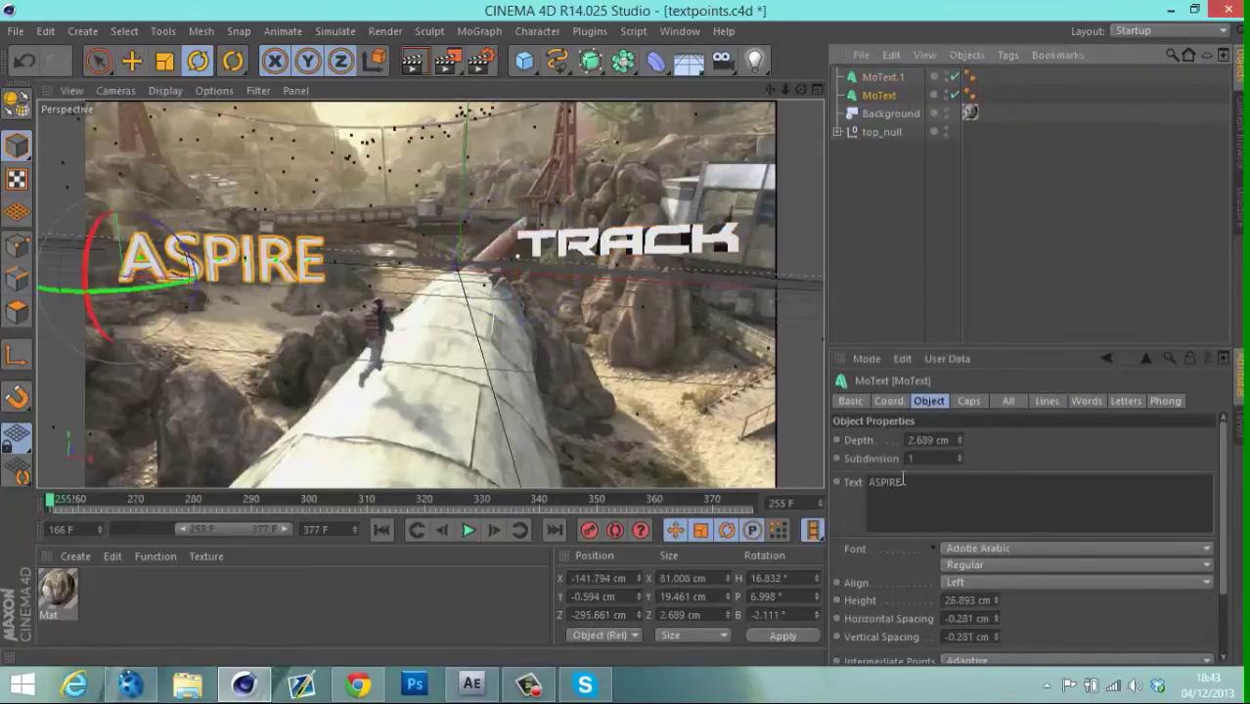
{"action": "left_click", "coordinate": [903, 481]}
{"action": "left_click", "coordinate": [1057, 550]}
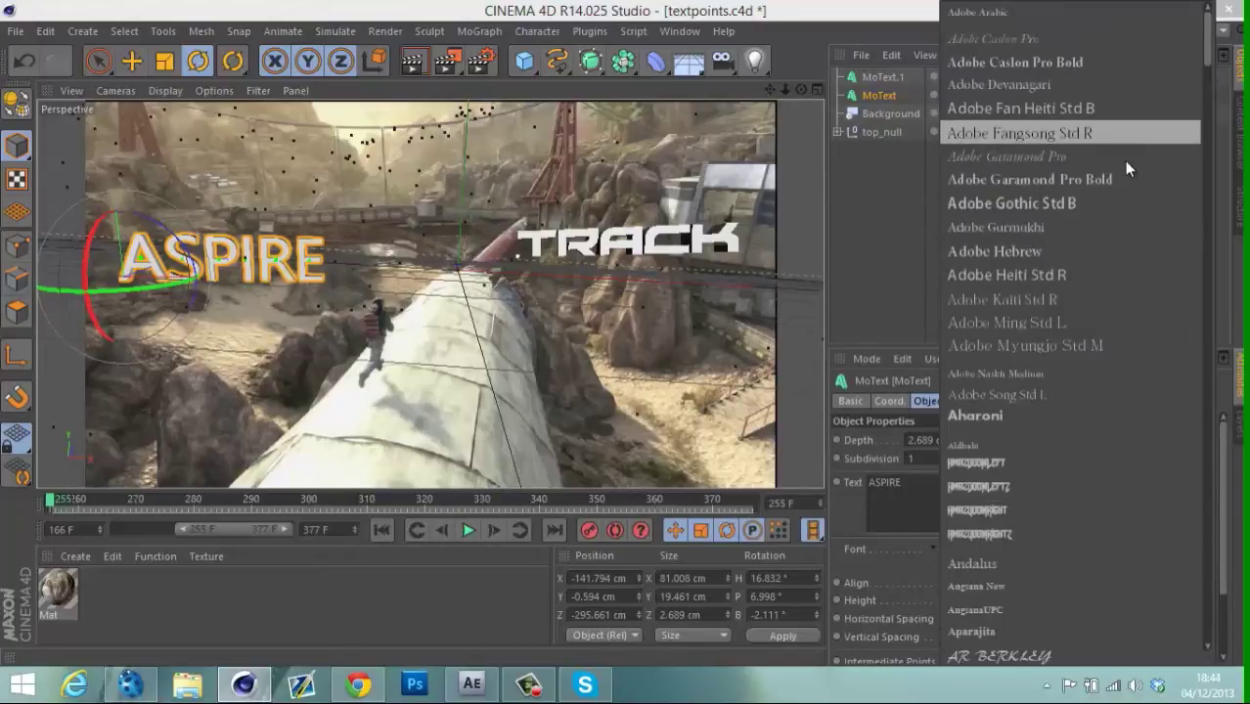
{"action": "left_click_drag", "start_coordinate": [1206, 41], "coordinate": [1224, 469]}
{"action": "left_click", "coordinate": [1039, 301]}
{"action": "left_click", "coordinate": [1039, 309]}
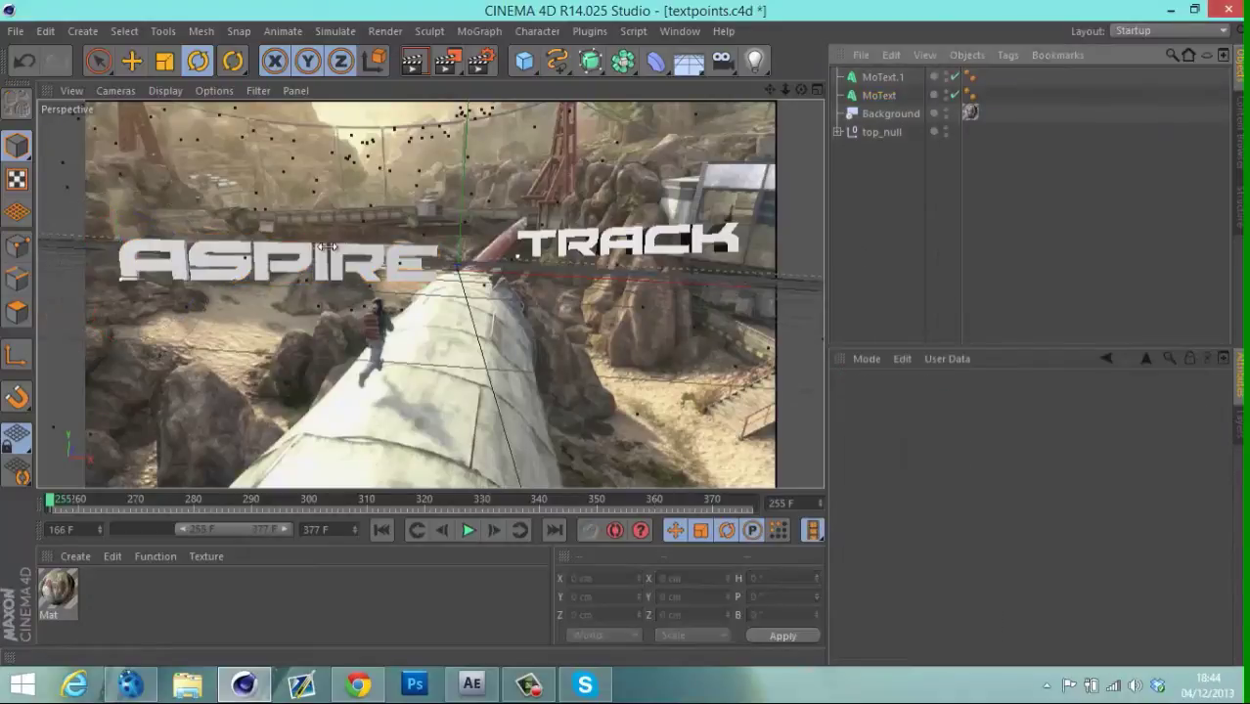
Rotate the ASPIRE text to about H 30°, P 6°, B -4°, move it to about X -152 cm, Y 10 cm, Z -303 cm, and deselect it.
{"action": "left_click", "coordinate": [256, 276]}
{"action": "left_click_drag", "start_coordinate": [137, 286], "coordinate": [168, 279]}
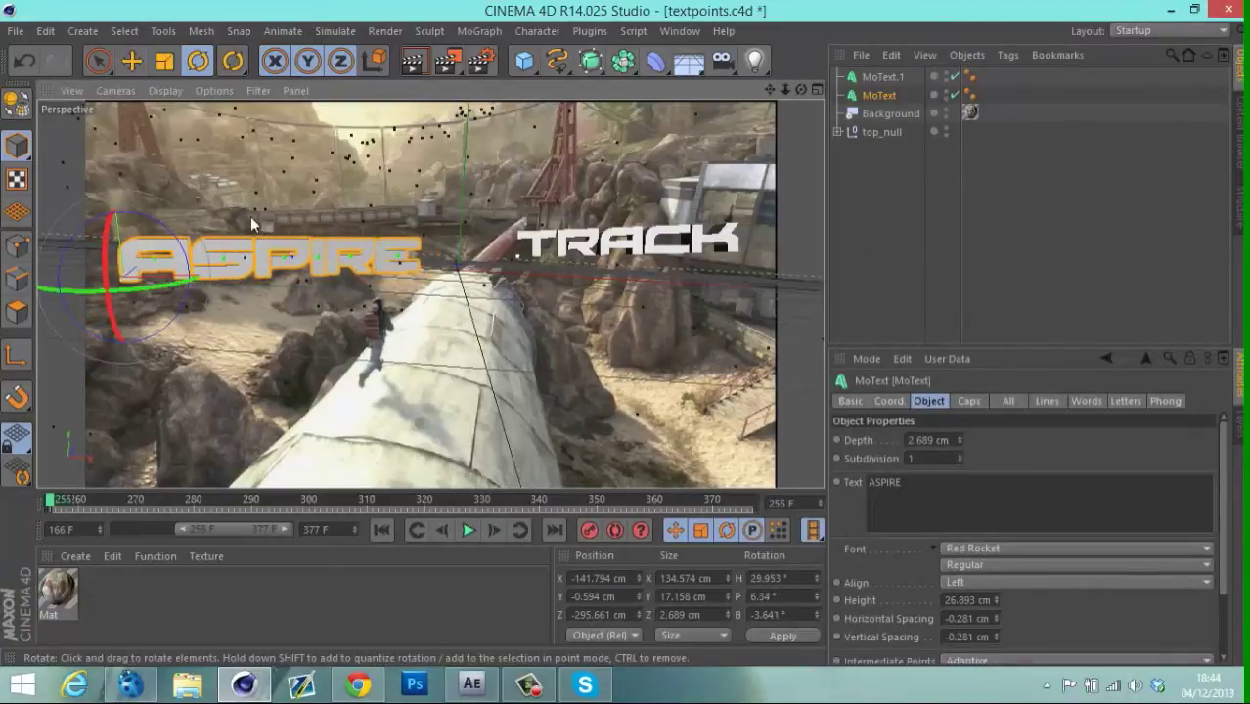
{"action": "left_click", "coordinate": [131, 60]}
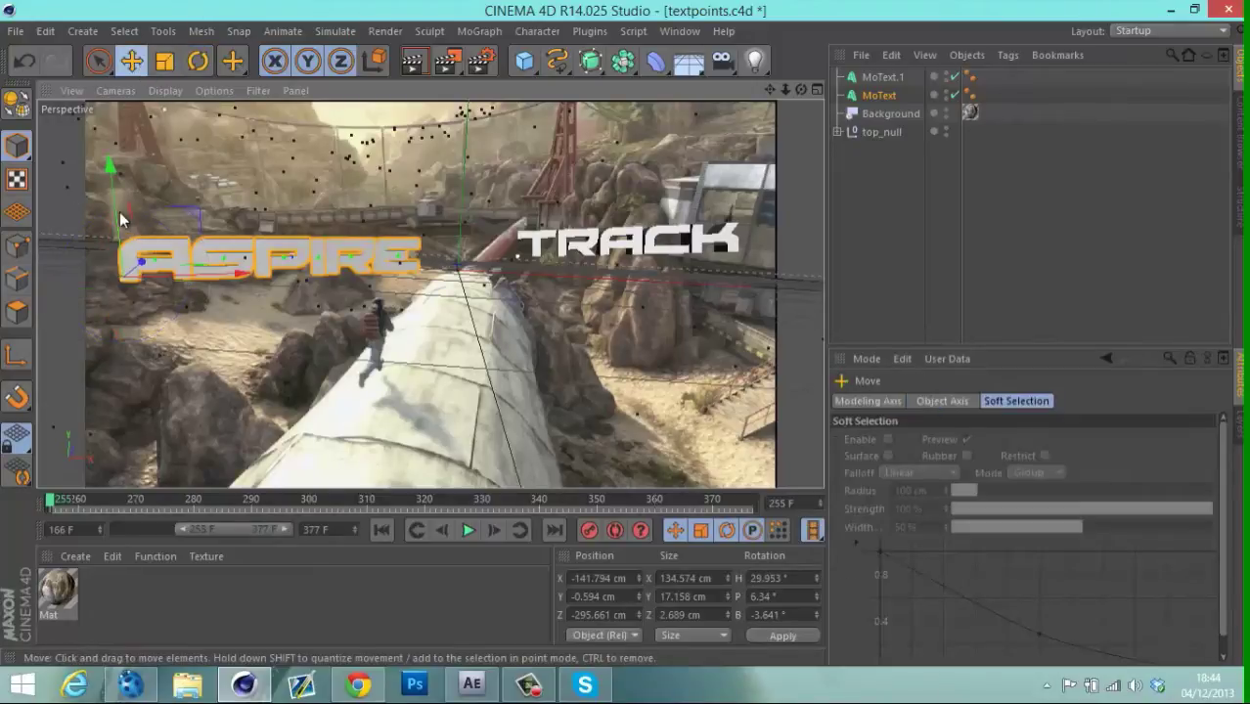
{"action": "left_click_drag", "start_coordinate": [111, 223], "coordinate": [110, 188]}
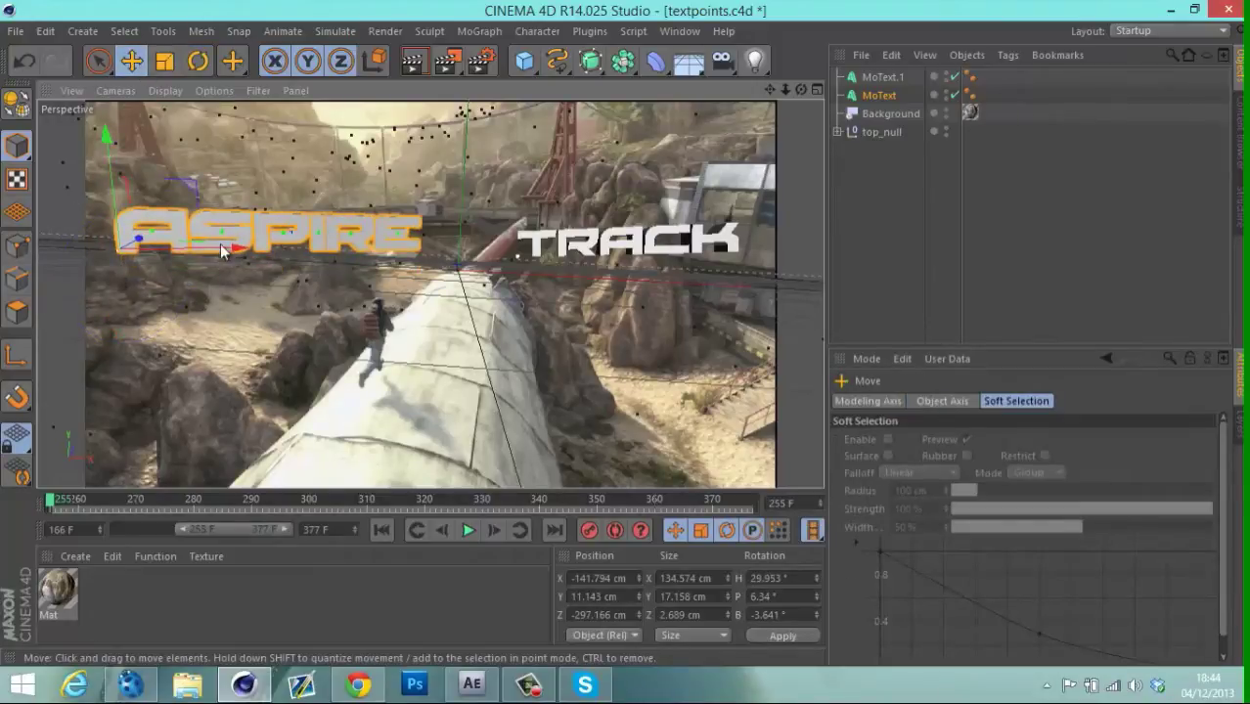
{"action": "left_click_drag", "start_coordinate": [220, 244], "coordinate": [202, 237]}
{"action": "left_click", "coordinate": [866, 287]}
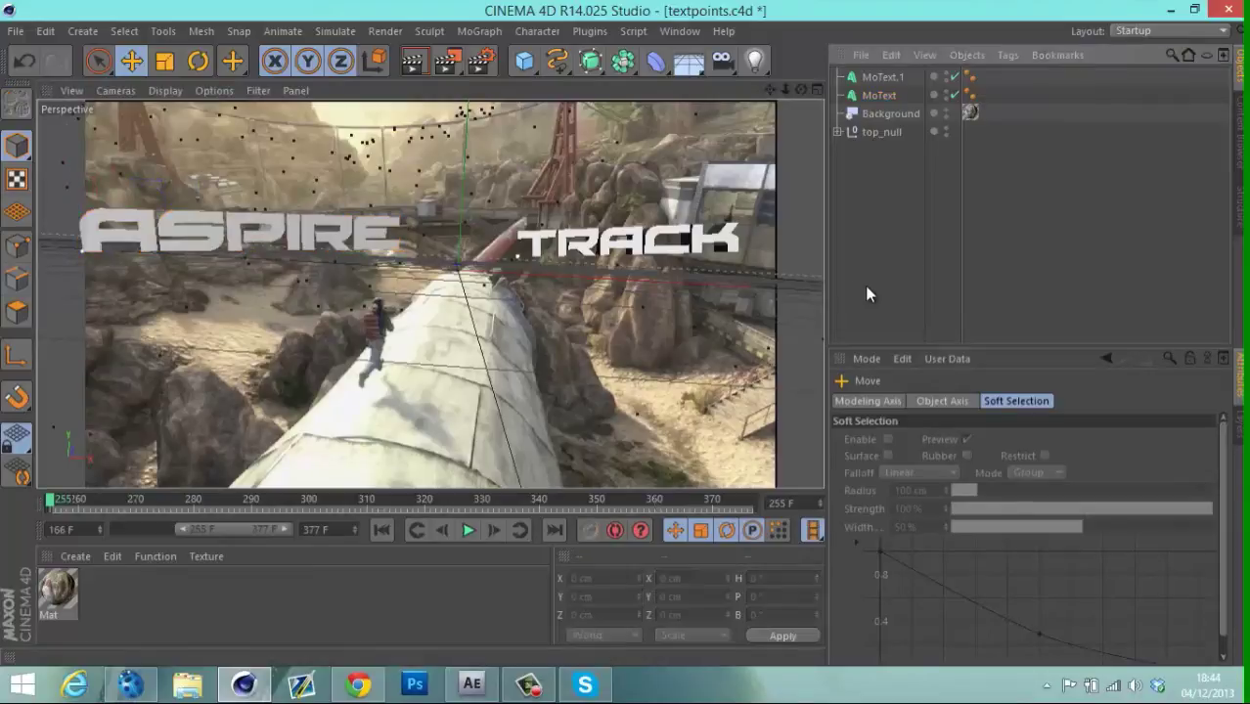
Preview the texts along the camera track up to frame 355 and render the active view there.
{"action": "left_click_drag", "start_coordinate": [93, 499], "coordinate": [433, 455]}
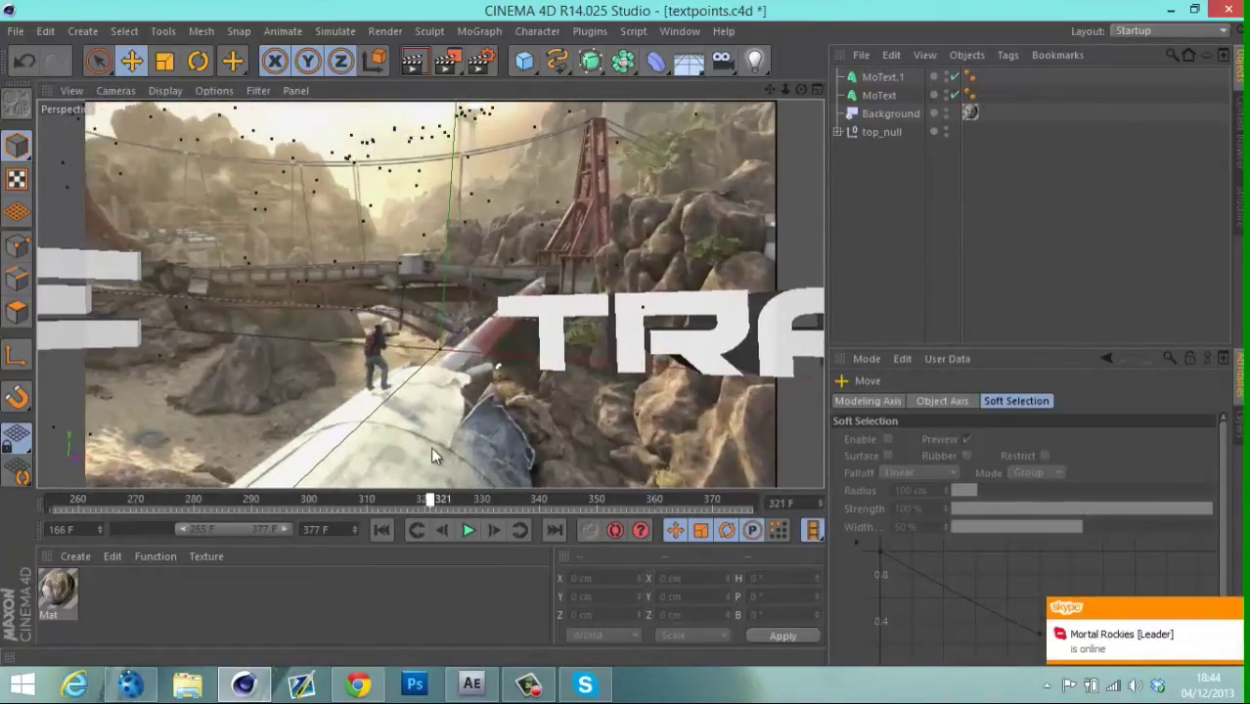
{"action": "mouse_move", "coordinate": [506, 446]}
{"action": "left_mouse_down"}
{"action": "mouse_move", "coordinate": [742, 419]}
{"action": "mouse_move", "coordinate": [676, 420]}
{"action": "mouse_move", "coordinate": [645, 405]}
{"action": "mouse_move", "coordinate": [700, 399]}
{"action": "mouse_move", "coordinate": [628, 394]}
{"action": "left_mouse_up"}
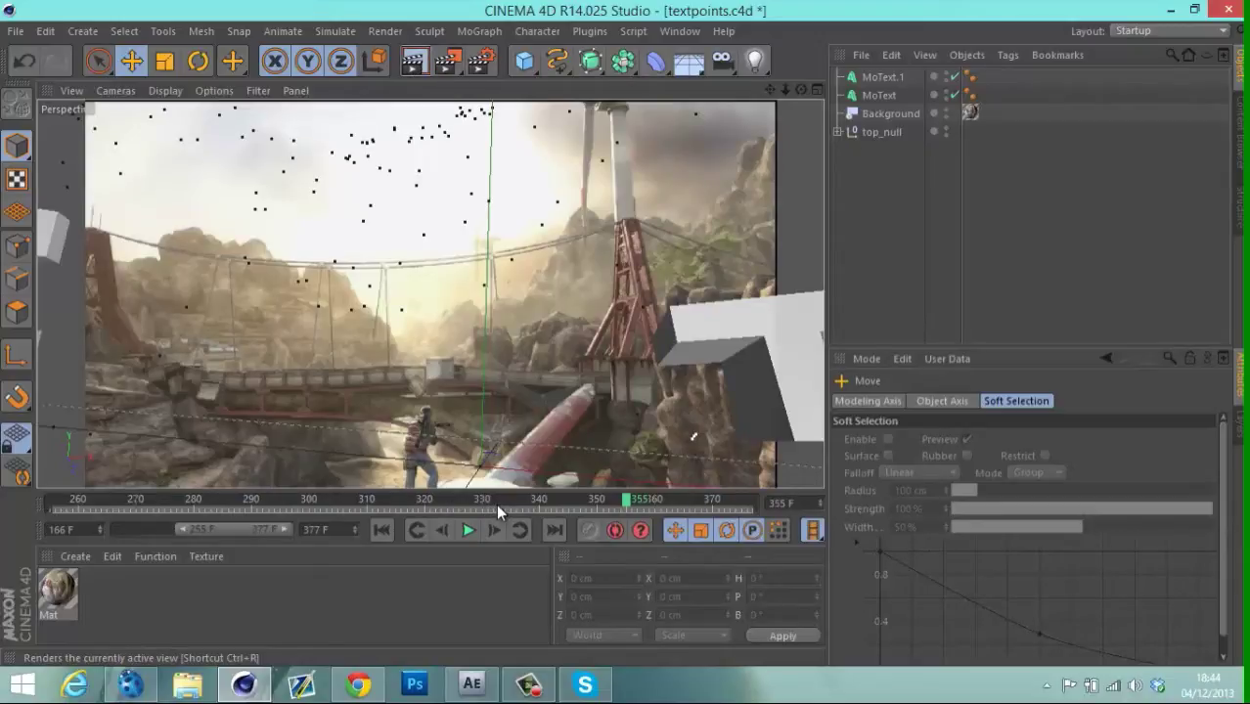
{"action": "key", "text": "ctrl+r"}
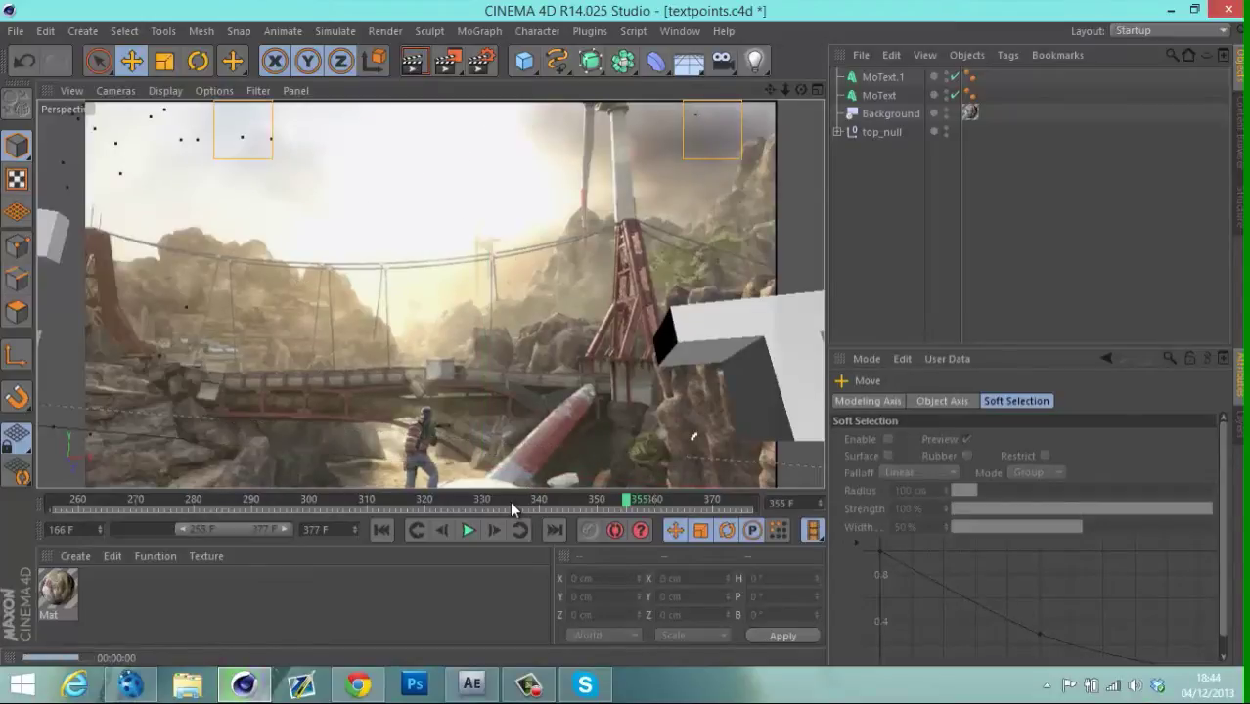
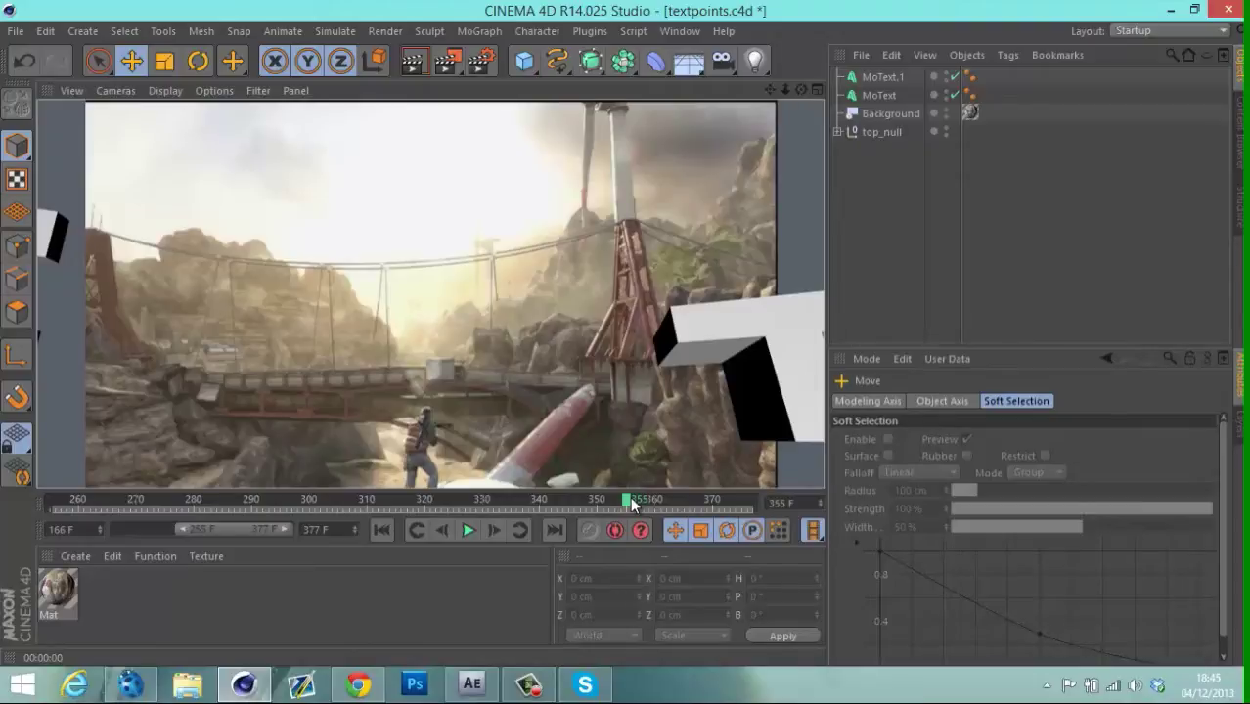
At frame 313, move the TRACK text to about X -37 cm, Y 13 cm, Z -207 cm and rotate it to about H 7°, P 1°, B -5°.
{"action": "left_click_drag", "start_coordinate": [630, 499], "coordinate": [511, 499]}
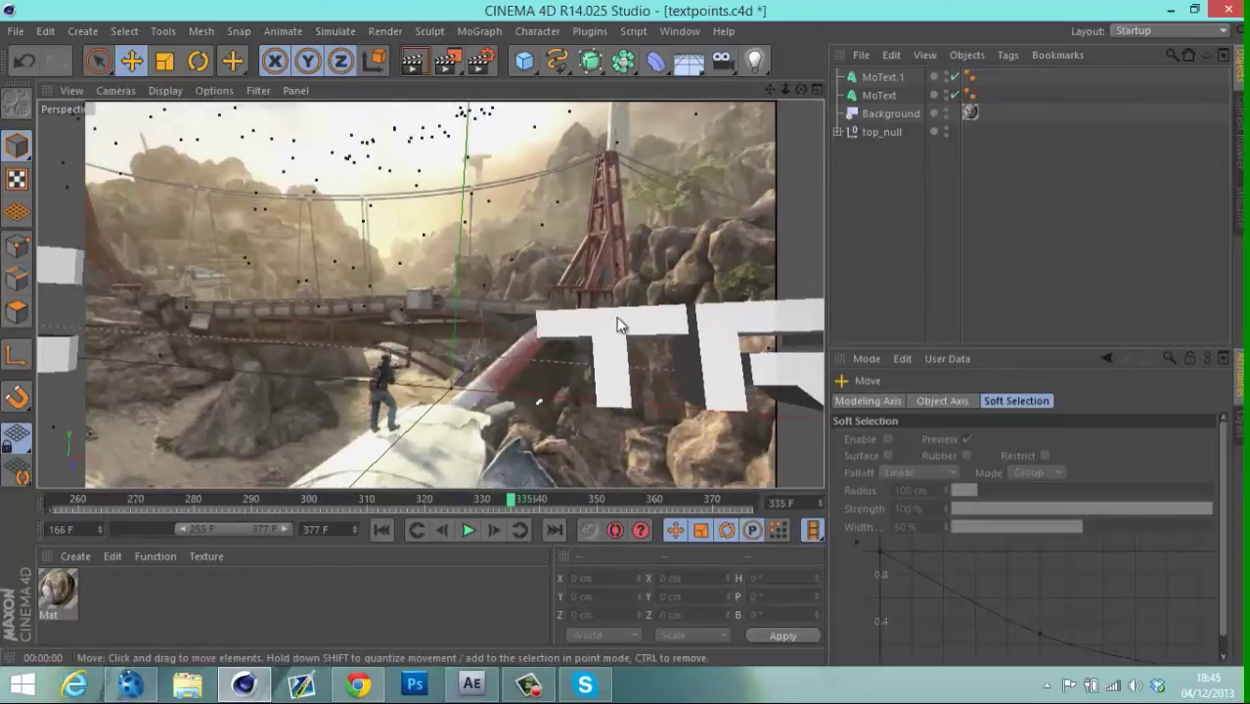
{"action": "left_click", "coordinate": [605, 343]}
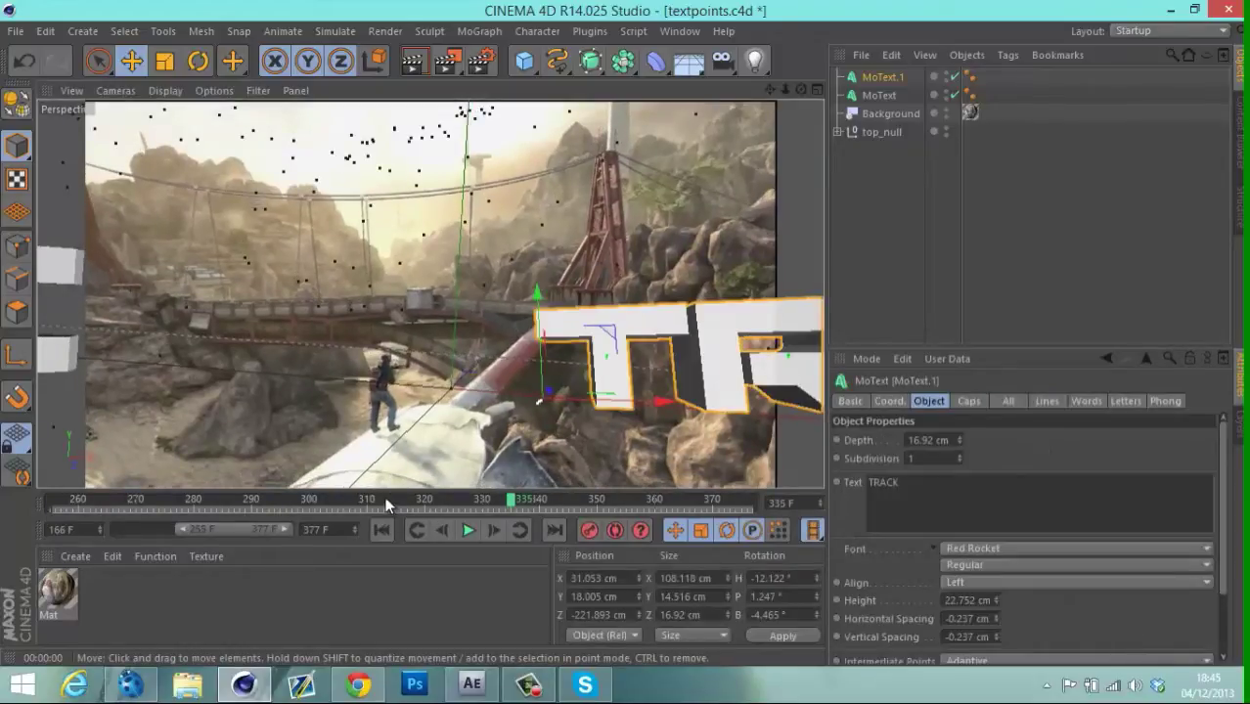
{"action": "left_click", "coordinate": [390, 500]}
{"action": "left_click_drag", "start_coordinate": [606, 349], "coordinate": [289, 344]}
{"action": "left_click", "coordinate": [194, 63]}
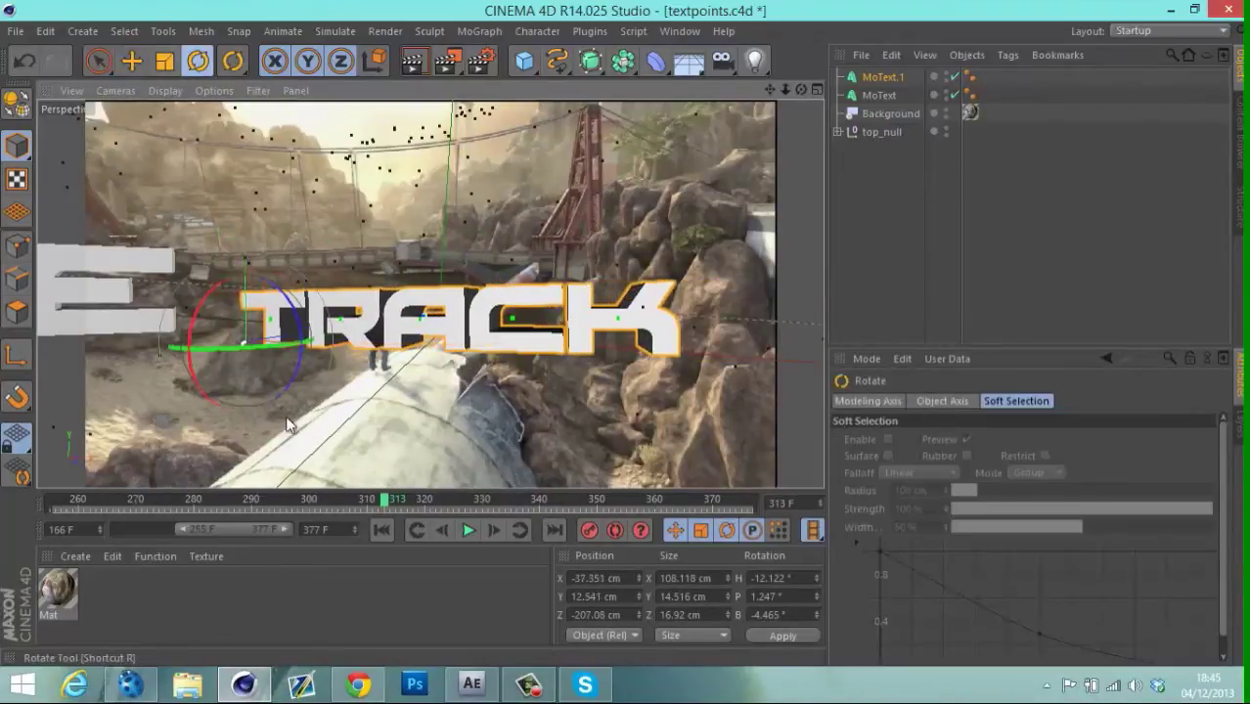
{"action": "left_click_drag", "start_coordinate": [258, 350], "coordinate": [271, 340]}
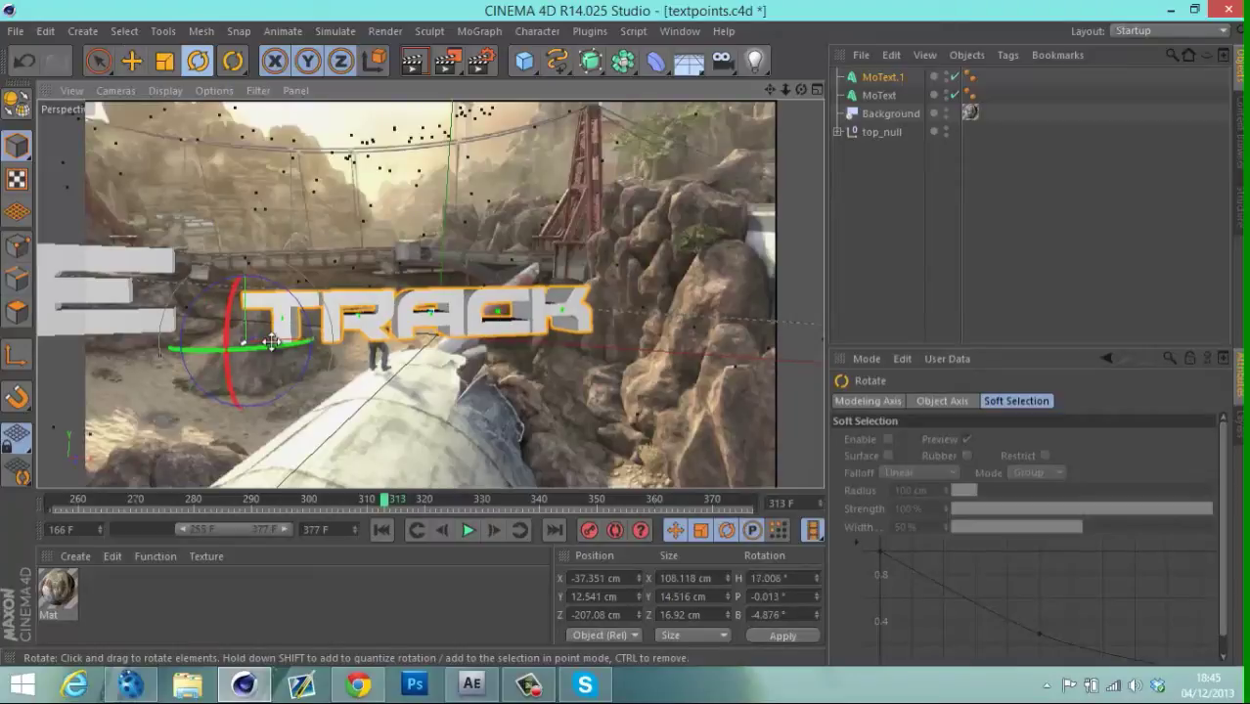
{"action": "mouse_move", "coordinate": [298, 344]}
{"action": "left_mouse_down"}
{"action": "mouse_move", "coordinate": [331, 339]}
{"action": "mouse_move", "coordinate": [279, 339]}
{"action": "left_mouse_up"}
Shift the TRACK text sideways and raise it above the pipe, to about X -23 cm, Y 22 cm, Z -206 cm.
{"action": "left_click", "coordinate": [131, 60]}
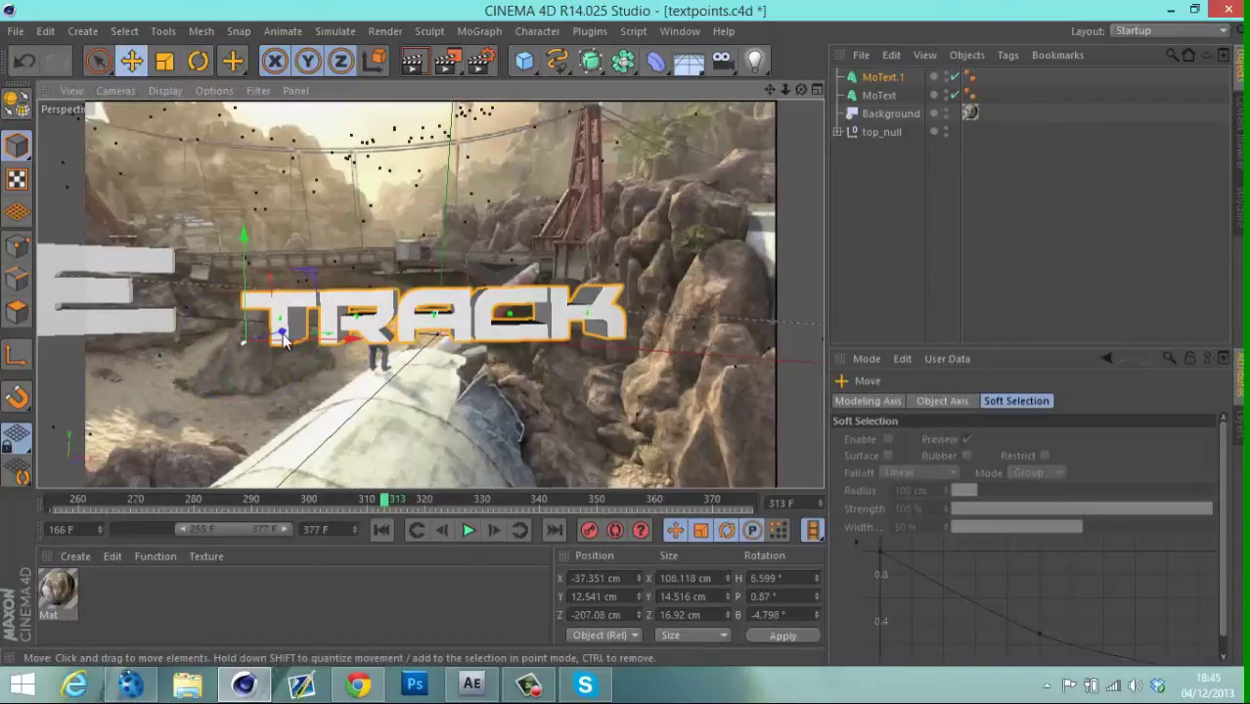
{"action": "left_click_drag", "start_coordinate": [331, 348], "coordinate": [386, 344]}
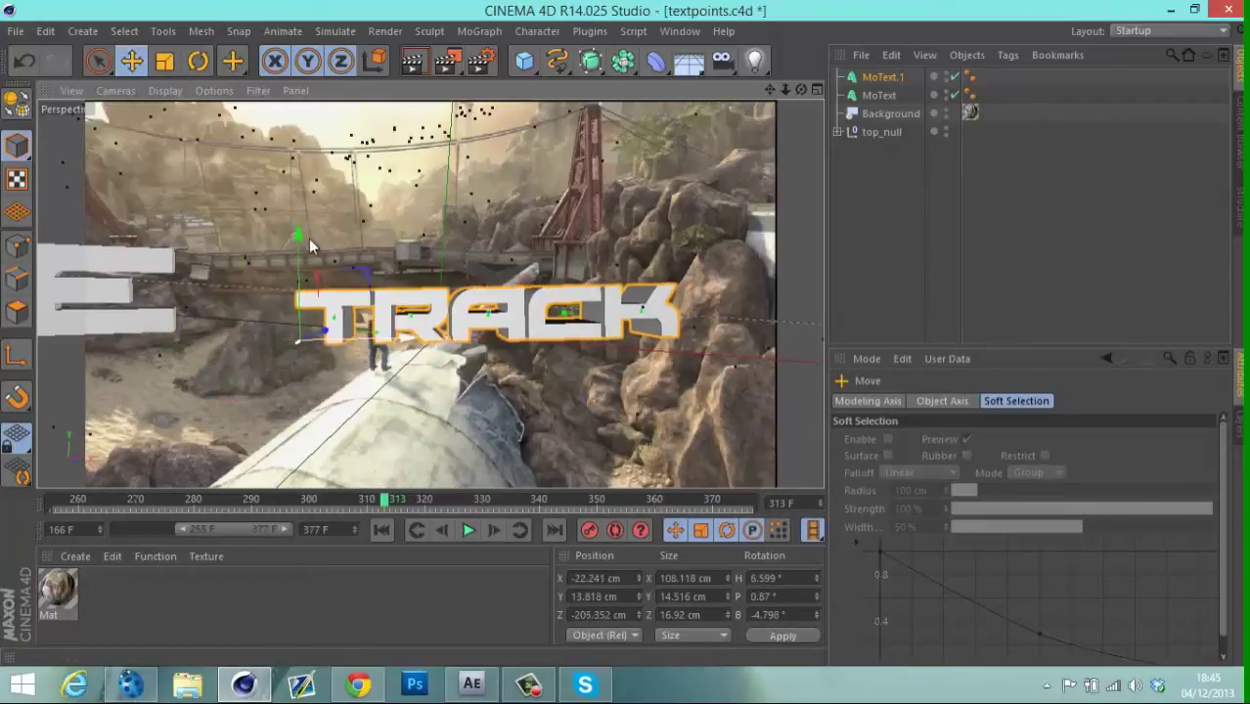
{"action": "left_click_drag", "start_coordinate": [300, 241], "coordinate": [299, 208]}
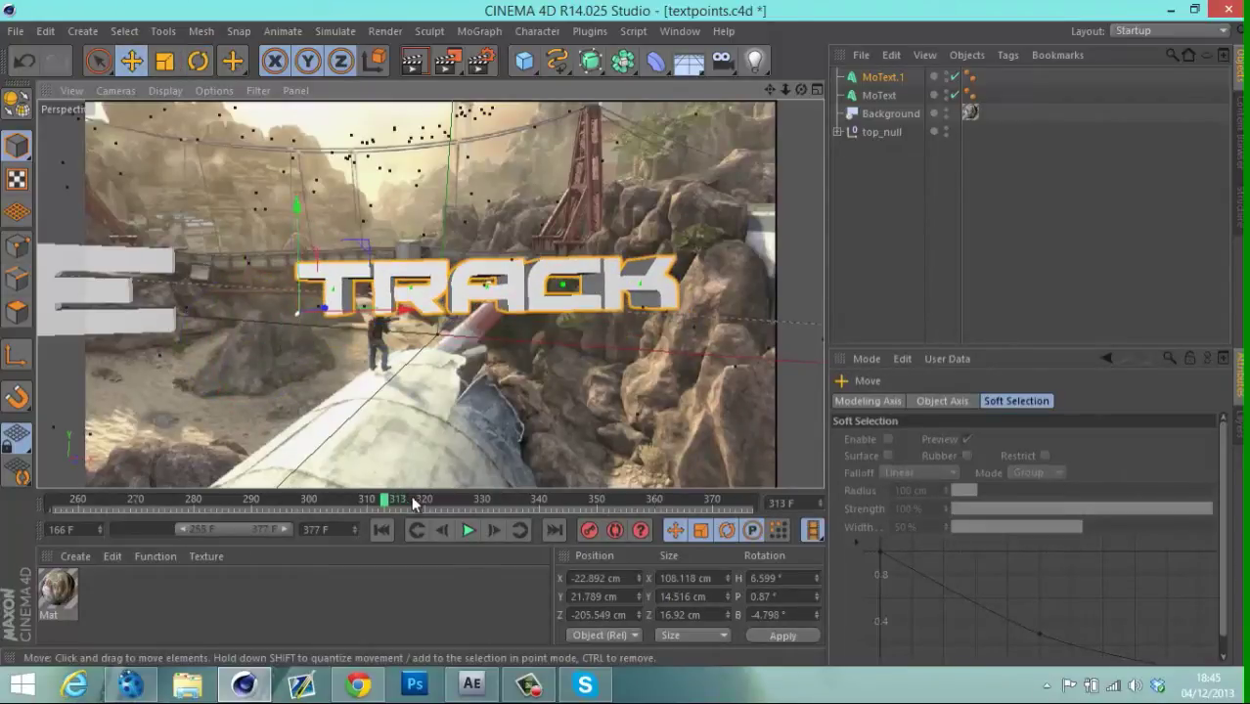
Tilt the TRACK text to a pitch of about 11° and bring it closer to the camera, at about X 26 cm, Y 22 cm, Z -252 cm.
{"action": "left_click_drag", "start_coordinate": [436, 497], "coordinate": [476, 489]}
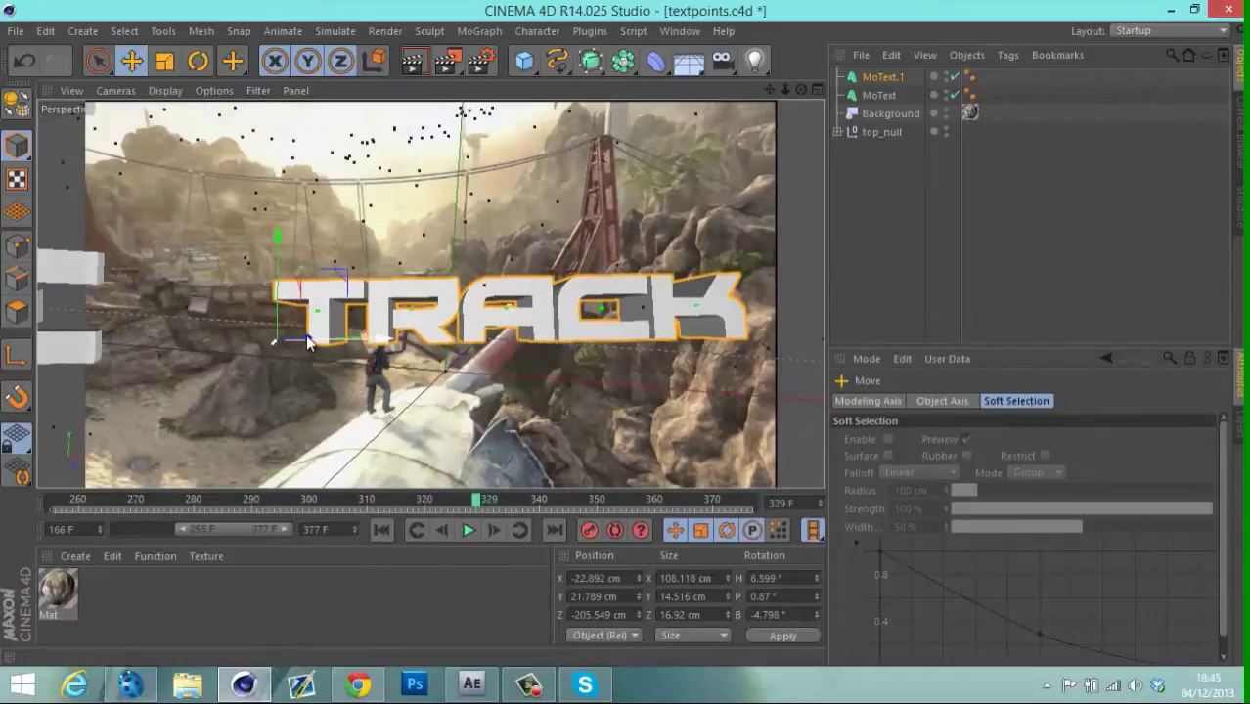
{"action": "left_click_drag", "start_coordinate": [306, 266], "coordinate": [187, 374]}
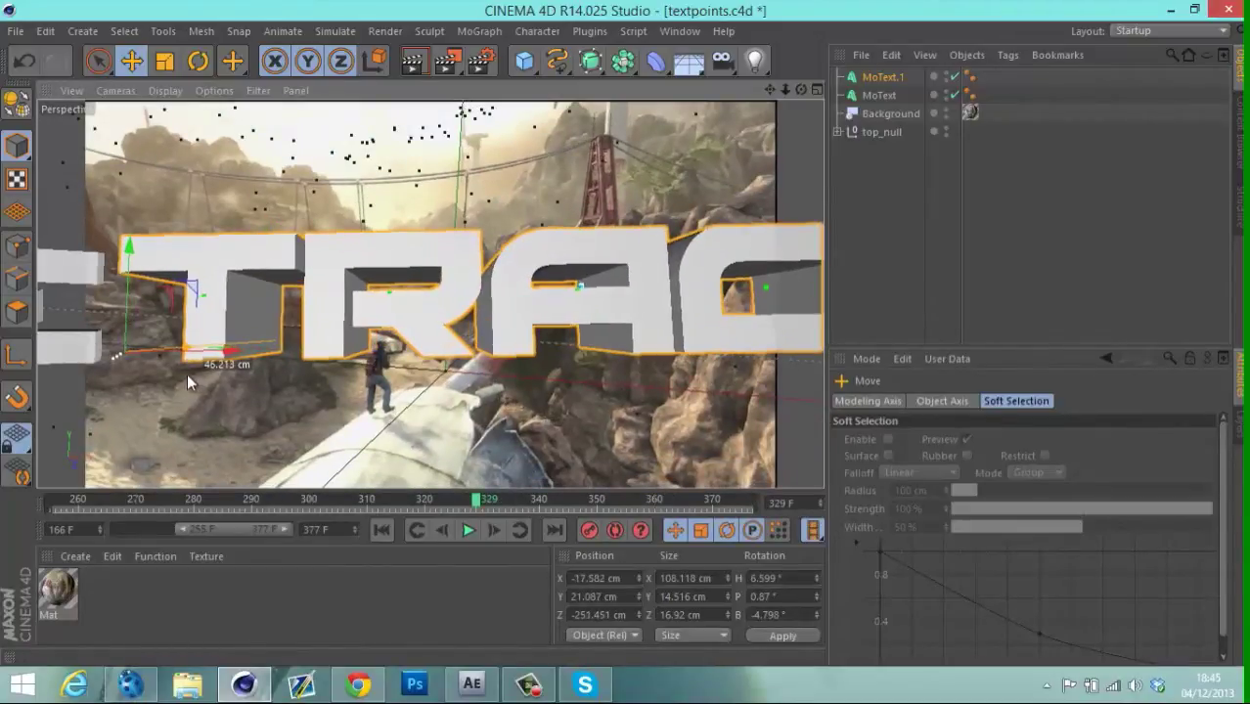
{"action": "left_click", "coordinate": [199, 60]}
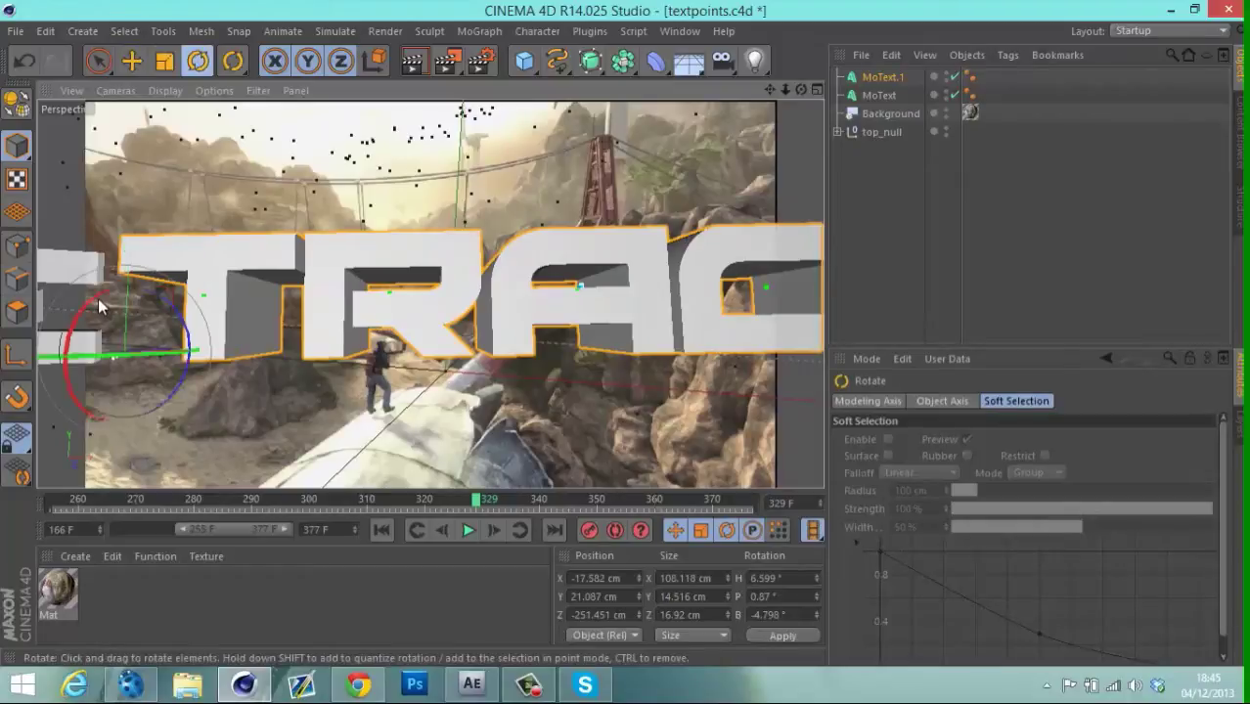
{"action": "mouse_move", "coordinate": [98, 307]}
{"action": "left_mouse_down"}
{"action": "mouse_move", "coordinate": [90, 329]}
{"action": "mouse_move", "coordinate": [108, 323]}
{"action": "left_mouse_up"}
{"action": "key", "text": "e"}
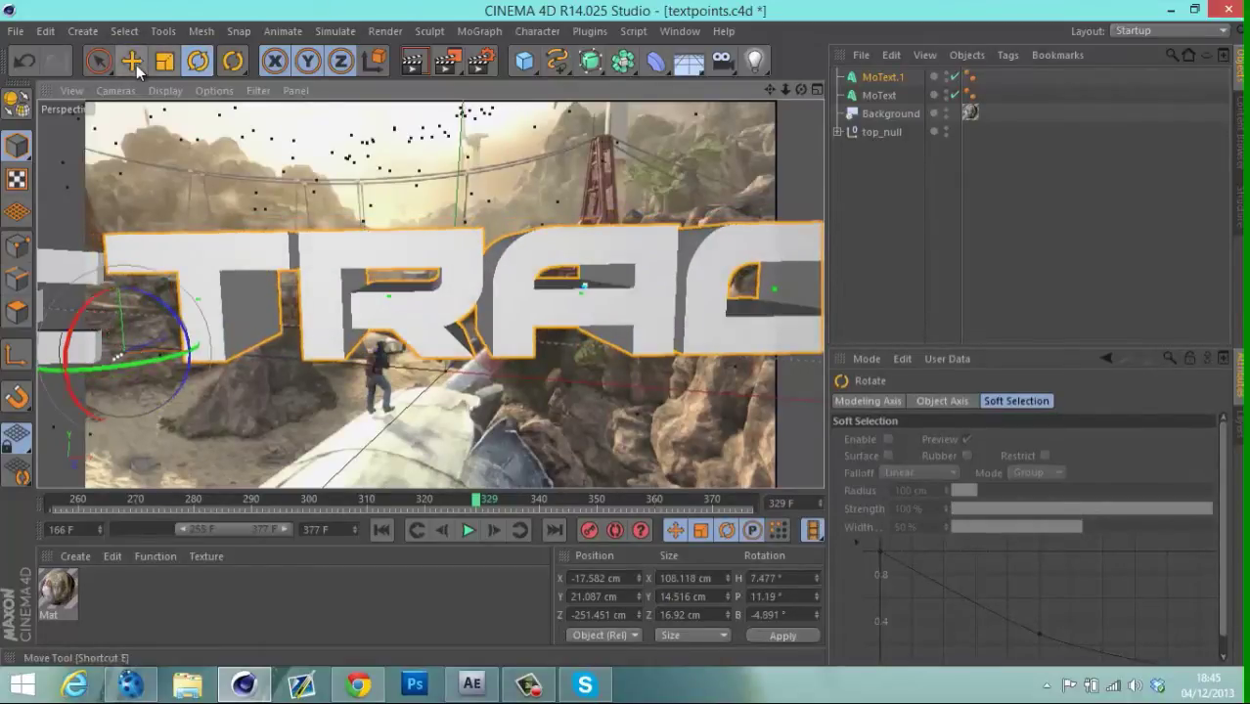
{"action": "left_click_drag", "start_coordinate": [182, 337], "coordinate": [137, 350]}
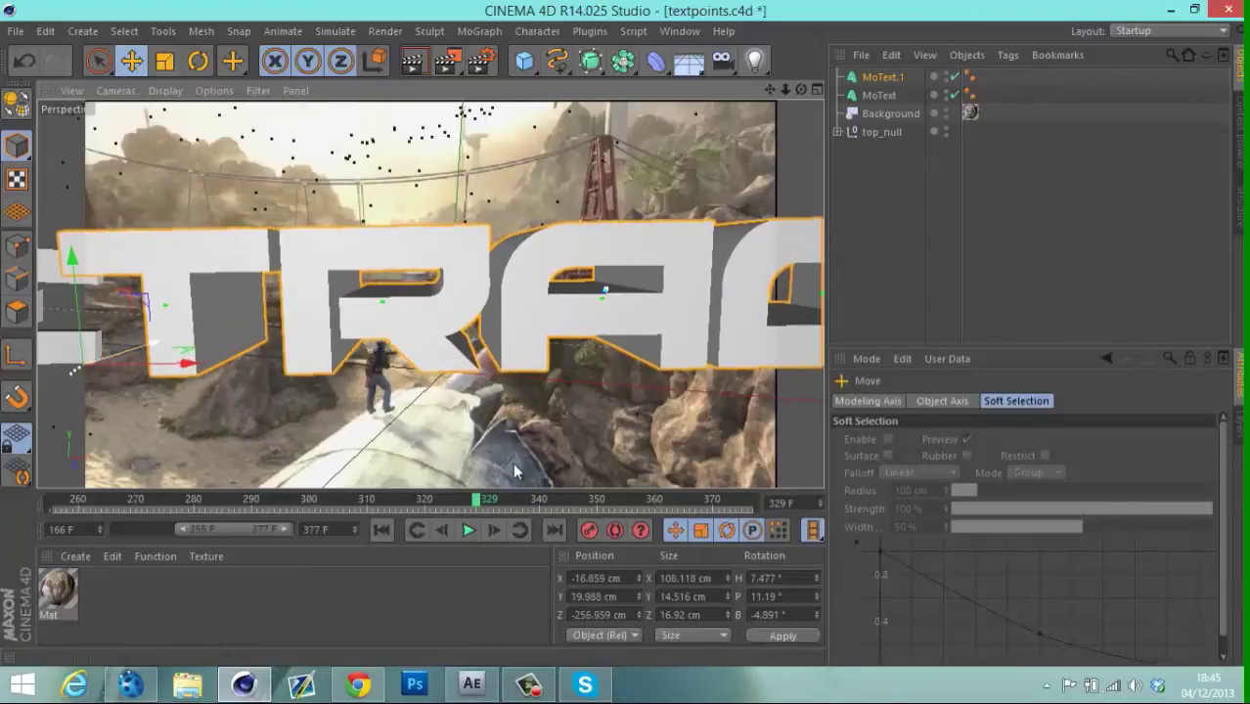
{"action": "left_click_drag", "start_coordinate": [489, 489], "coordinate": [424, 494]}
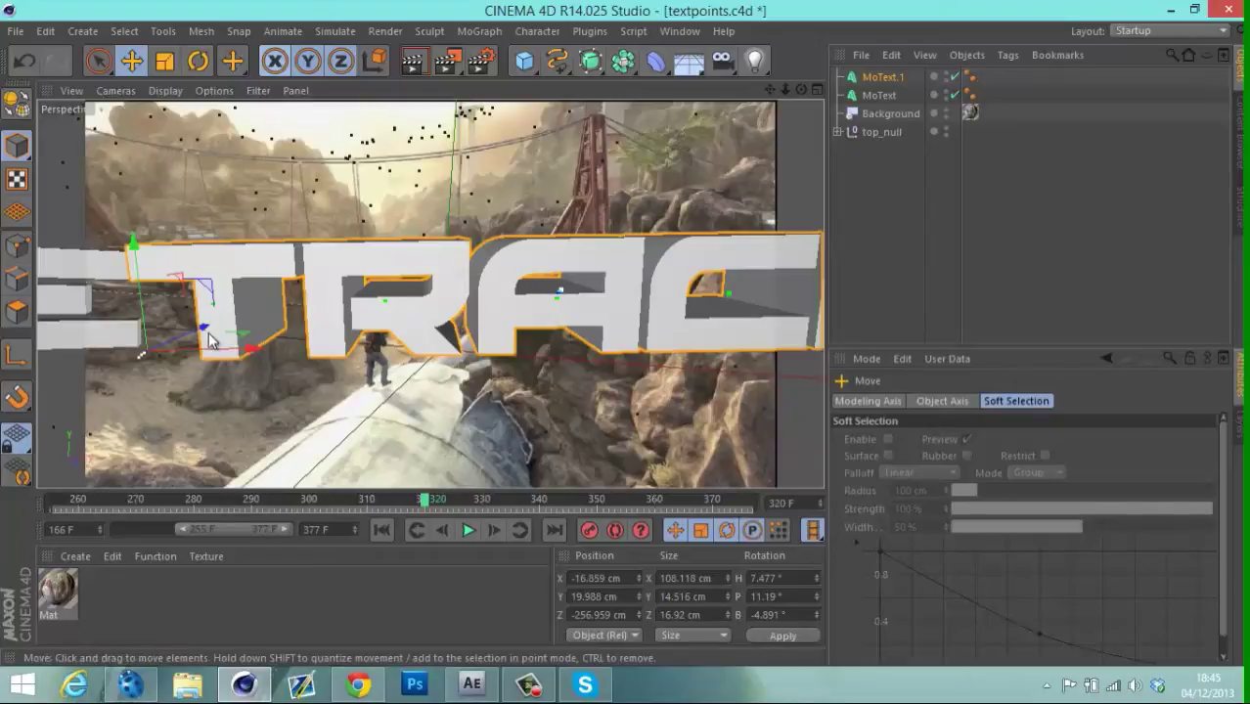
{"action": "left_click_drag", "start_coordinate": [244, 354], "coordinate": [645, 367]}
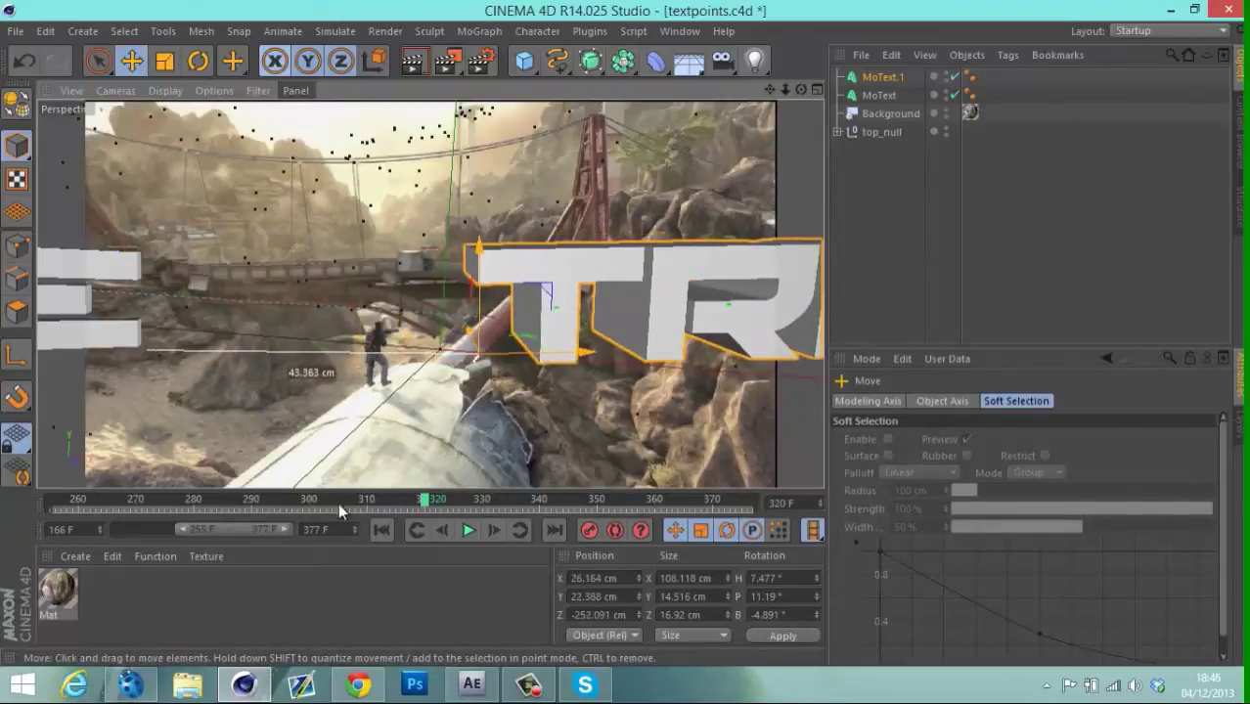
At frame 255, rotate the TRACK text so its K end swings toward the camera, and rotate the ASPIRE text to about H 34°, P 6°, B -4°.
{"action": "left_click_drag", "start_coordinate": [349, 507], "coordinate": [50, 490]}
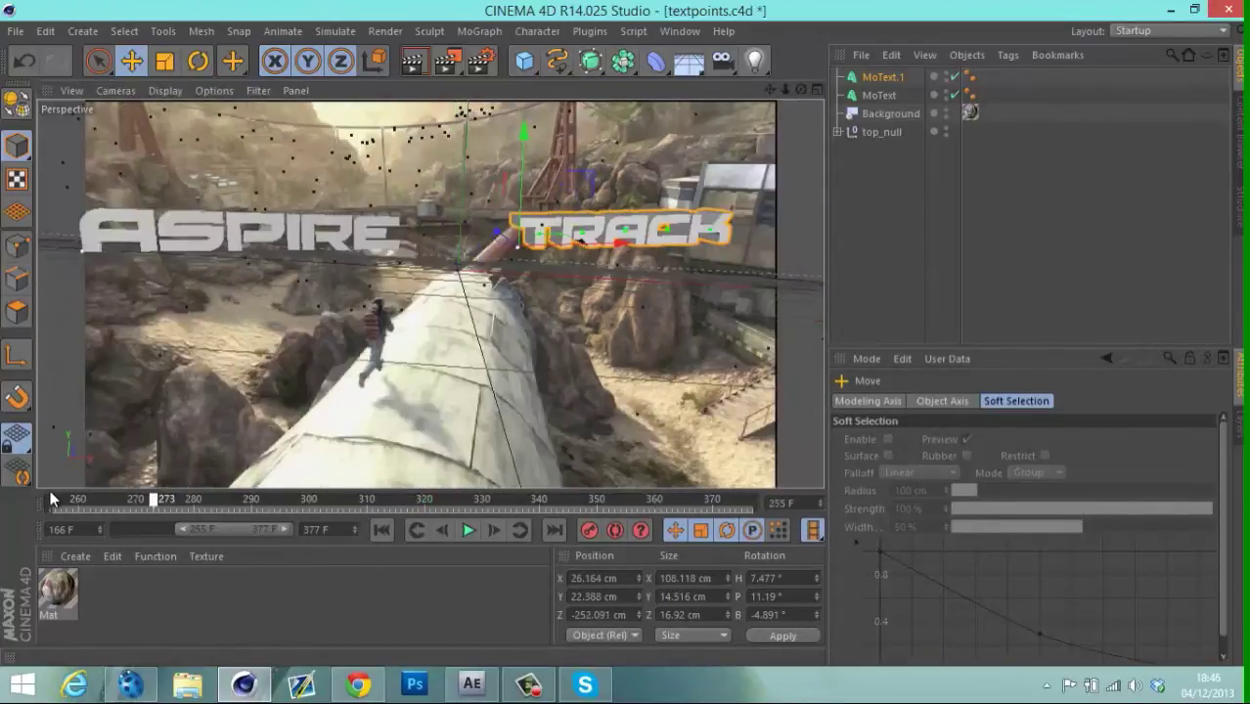
{"action": "left_click", "coordinate": [197, 61]}
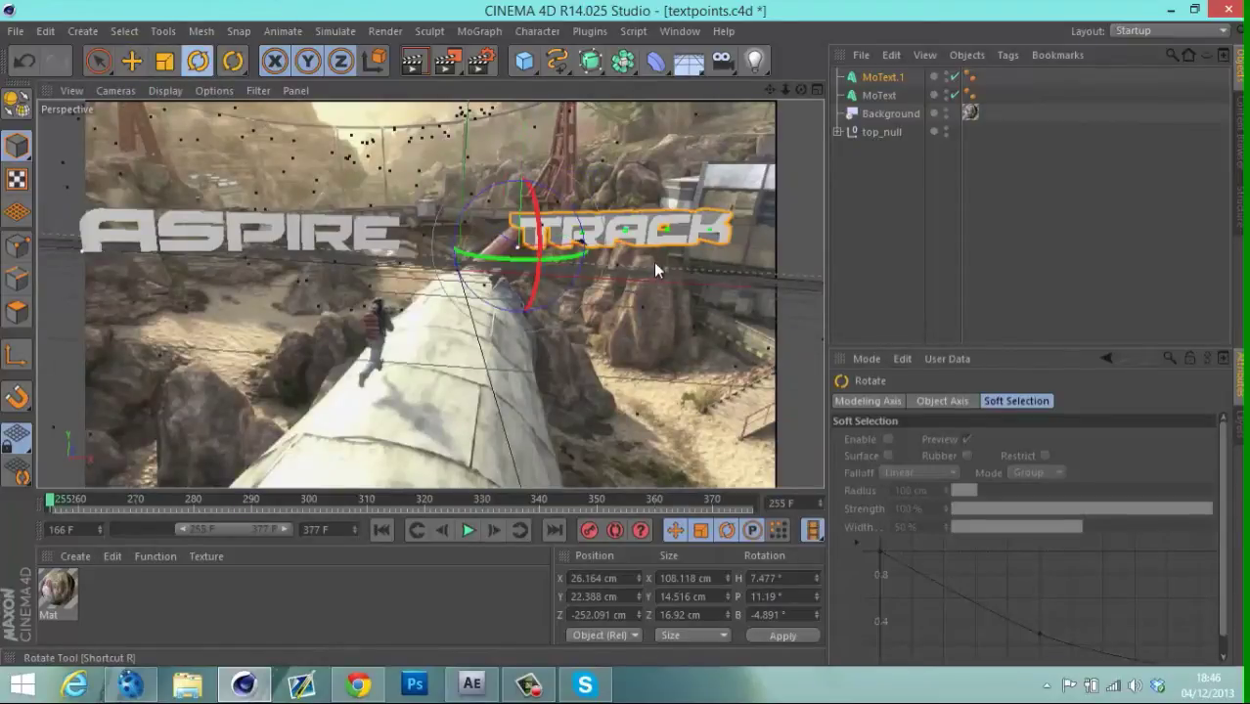
{"action": "left_click_drag", "start_coordinate": [577, 258], "coordinate": [508, 207]}
{"action": "left_click", "coordinate": [214, 218]}
{"action": "left_click_drag", "start_coordinate": [122, 255], "coordinate": [110, 256]}
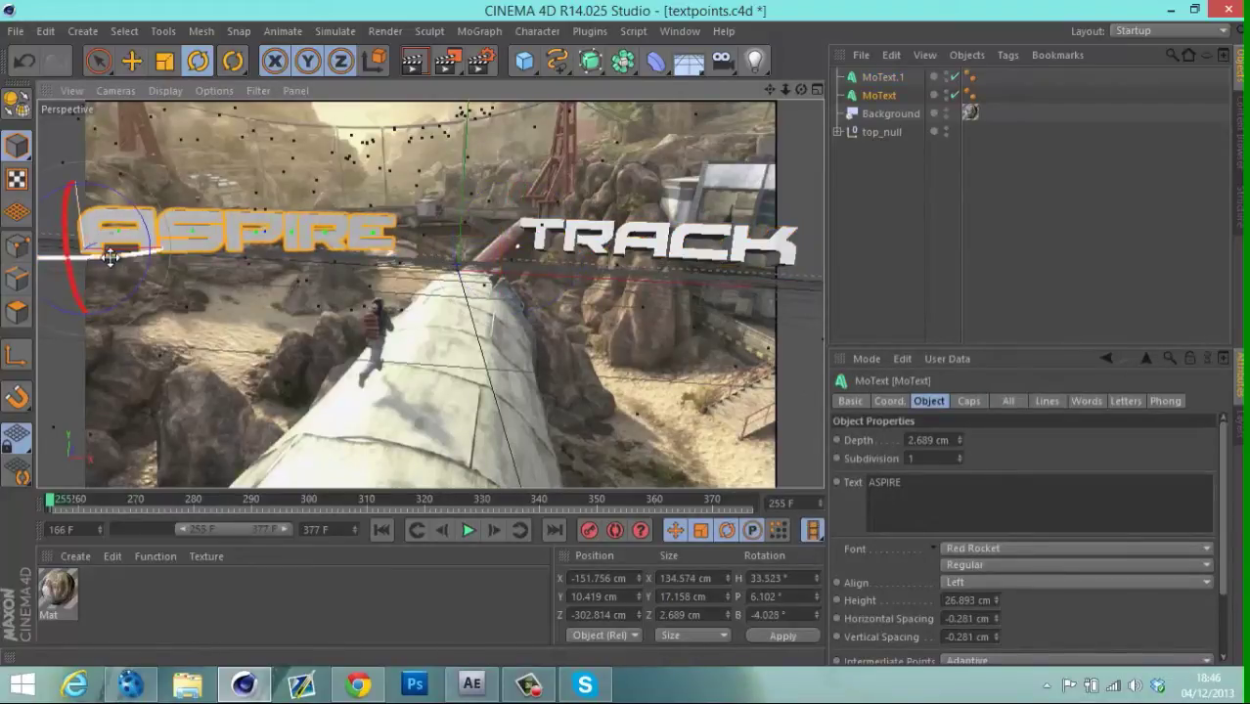
Move the TRACK text to about X 15 cm, Y 23 cm, Z -248 cm and rotate it to about H -15°, P 6°, B 0°.
{"action": "left_click", "coordinate": [611, 254]}
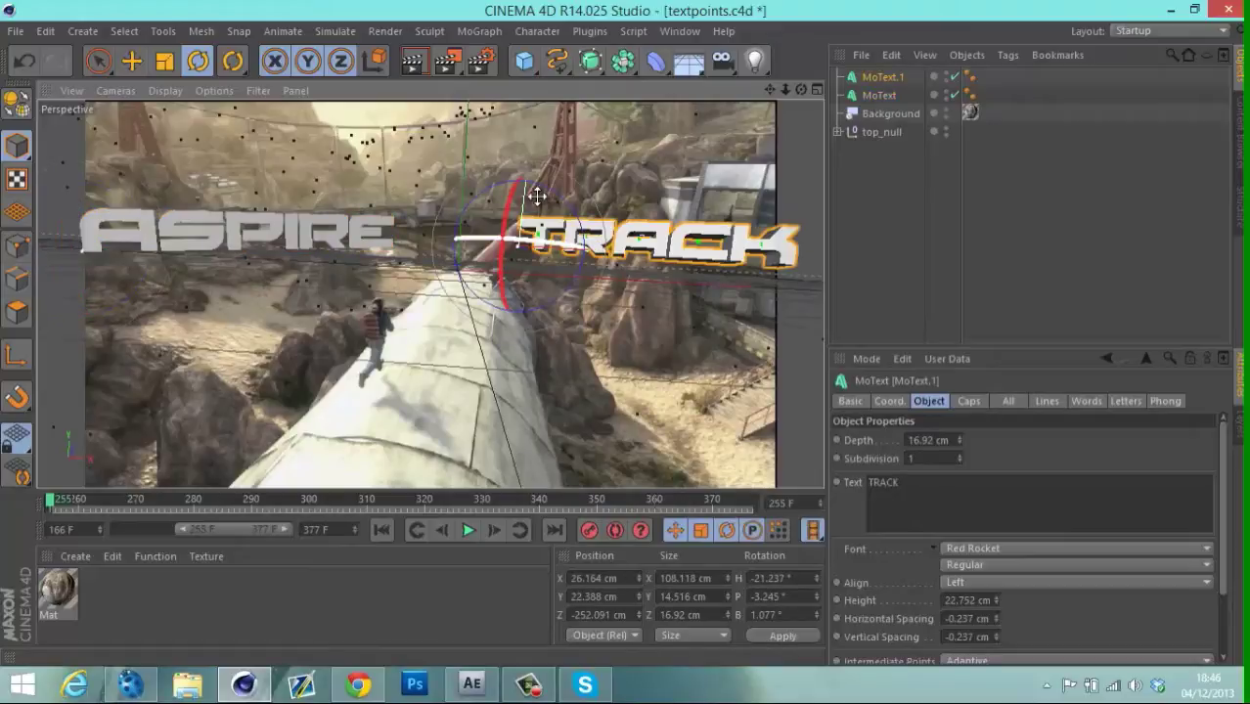
{"action": "left_click_drag", "start_coordinate": [519, 190], "coordinate": [522, 217]}
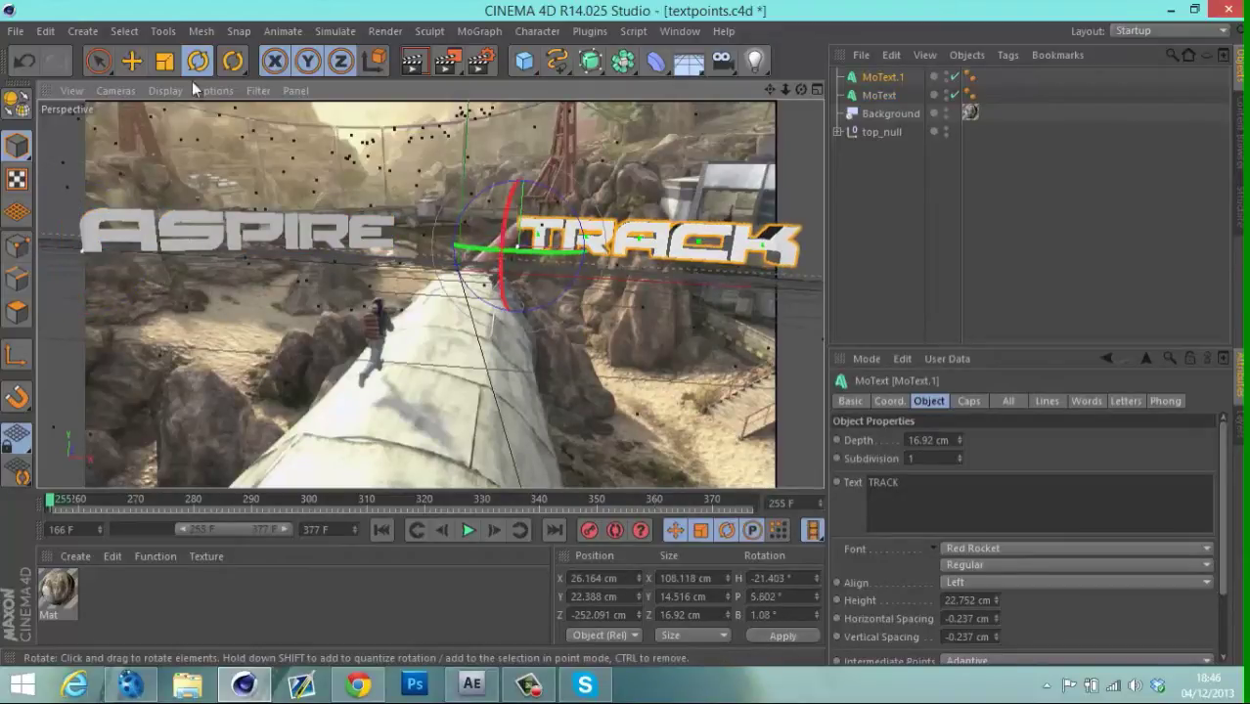
{"action": "left_click", "coordinate": [133, 62]}
{"action": "left_click_drag", "start_coordinate": [643, 256], "coordinate": [532, 250]}
{"action": "key", "text": "r"}
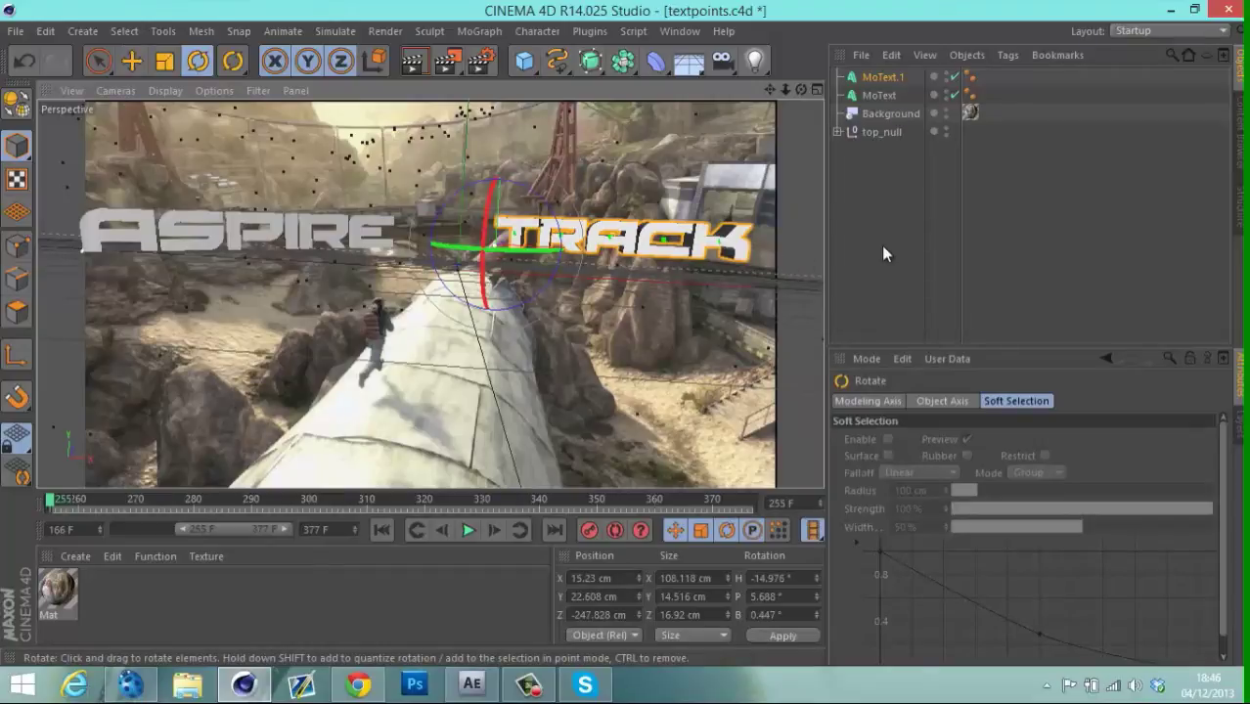
{"action": "left_click", "coordinate": [202, 449]}
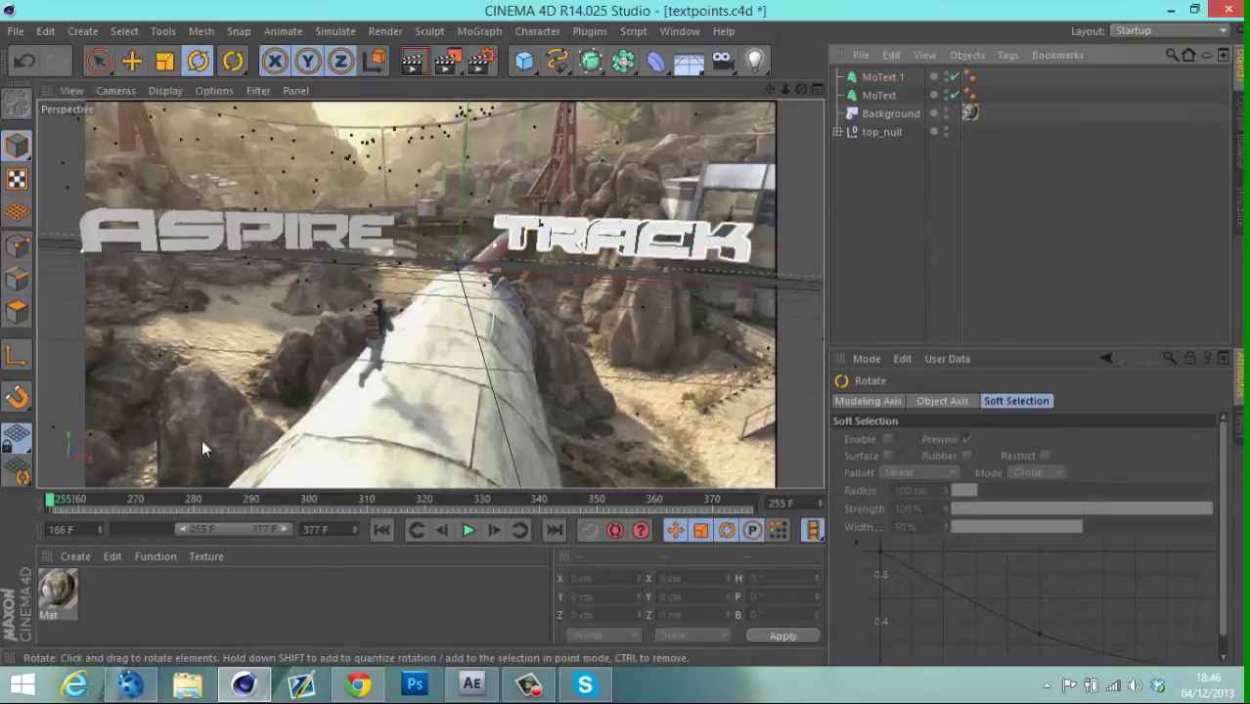
{"action": "left_click", "coordinate": [167, 619]}
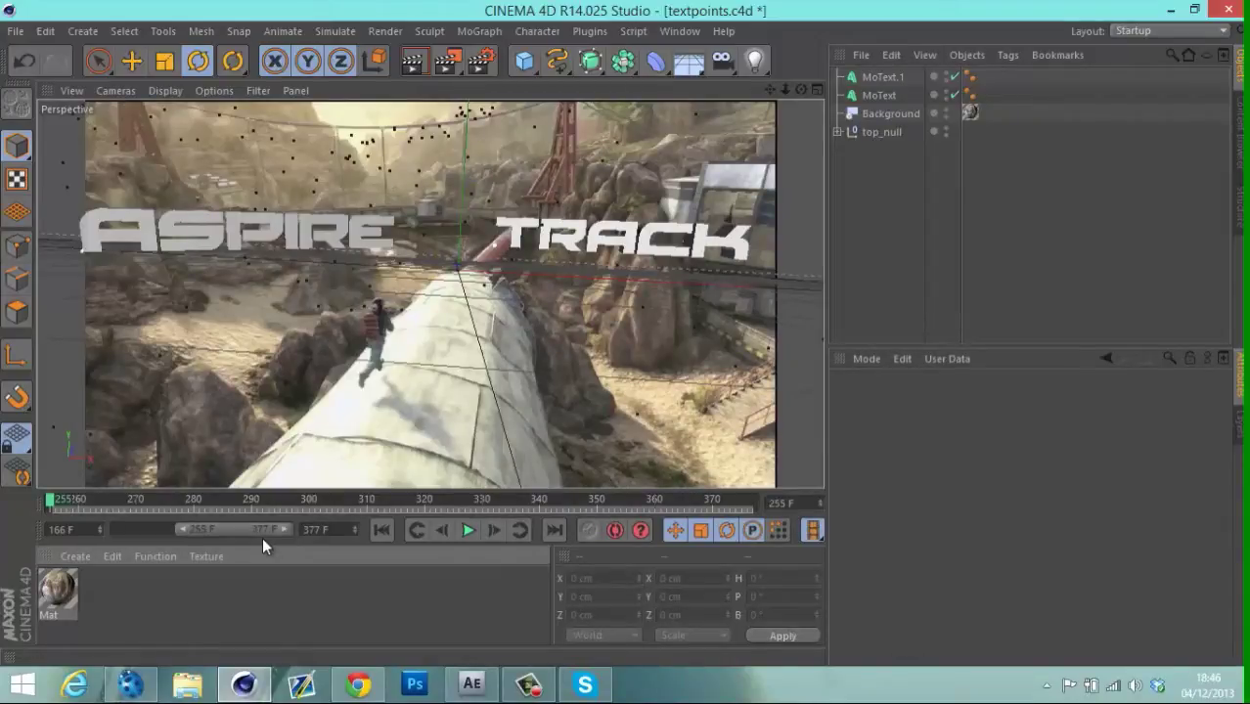
Create a new material and set its color to a red of RGB 202, 28, 28.
{"action": "left_click", "coordinate": [78, 557]}
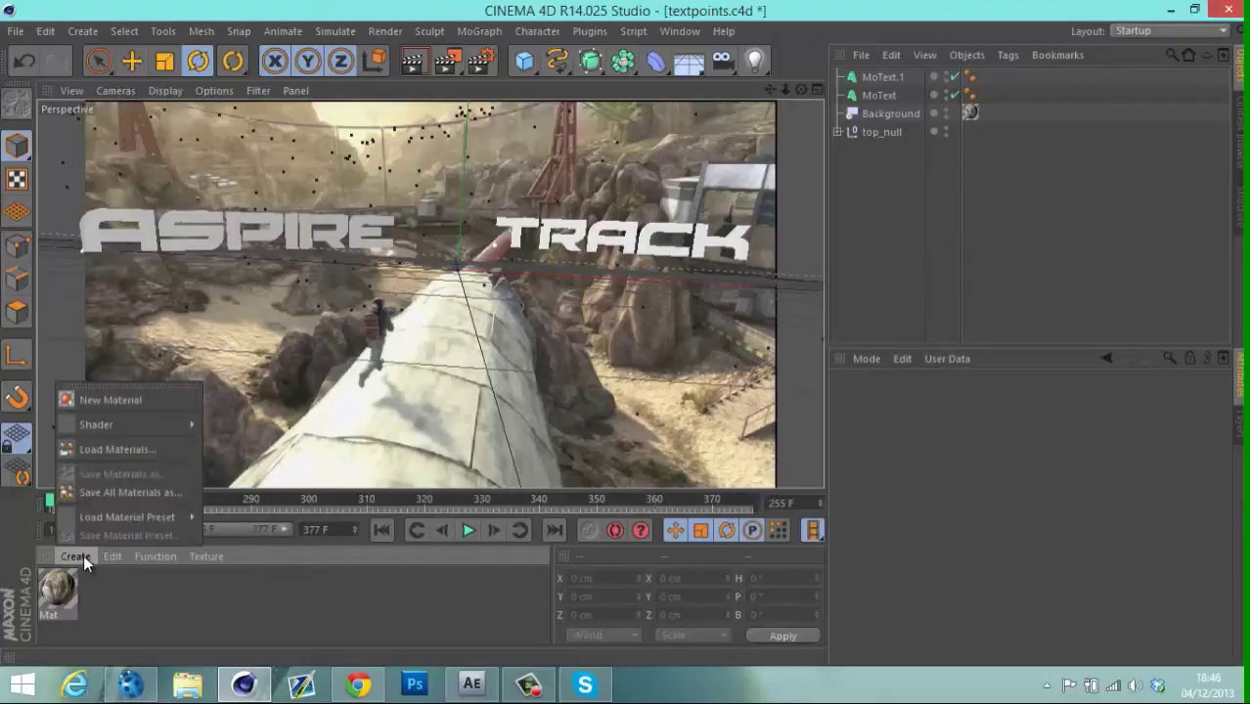
{"action": "left_click", "coordinate": [152, 399]}
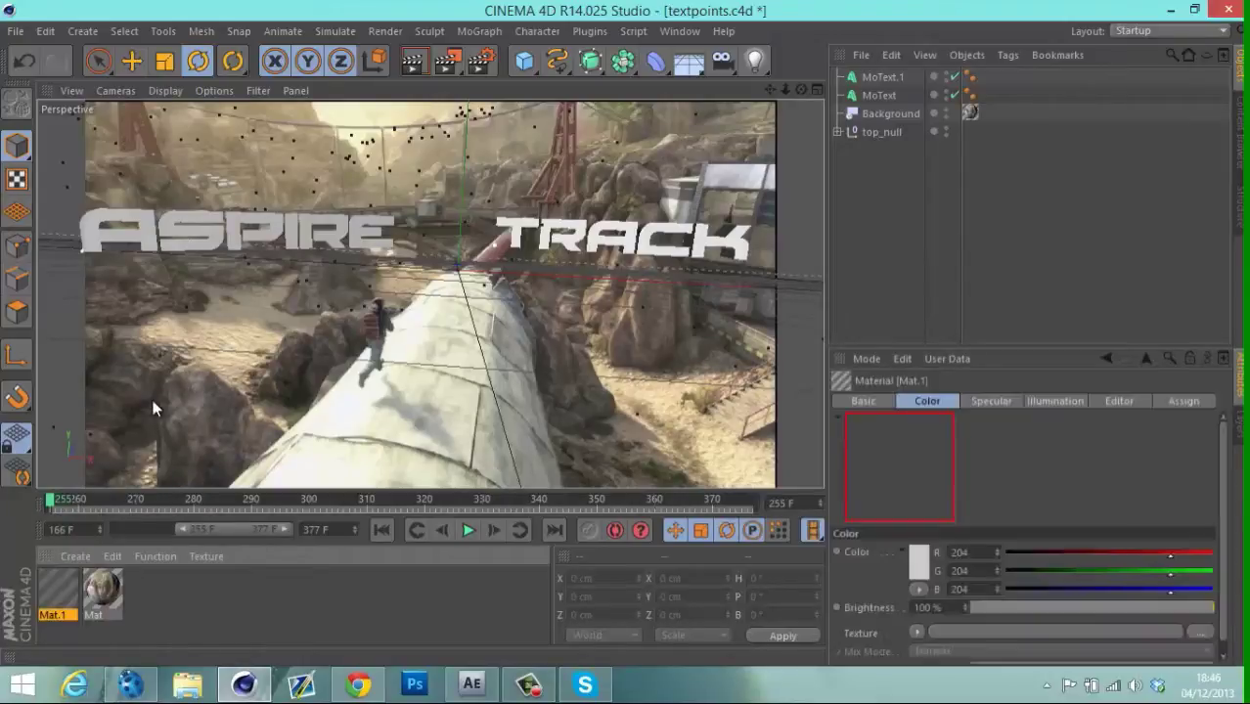
{"action": "double_click", "coordinate": [66, 578]}
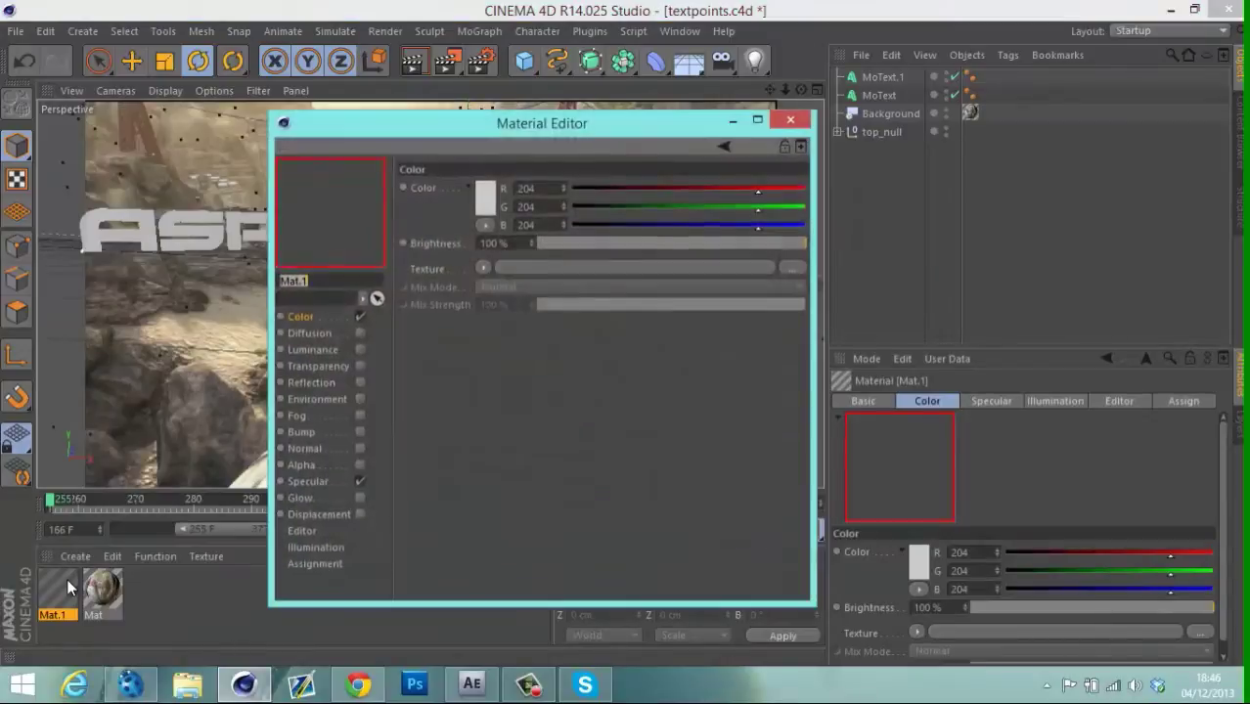
{"action": "left_click", "coordinate": [485, 194]}
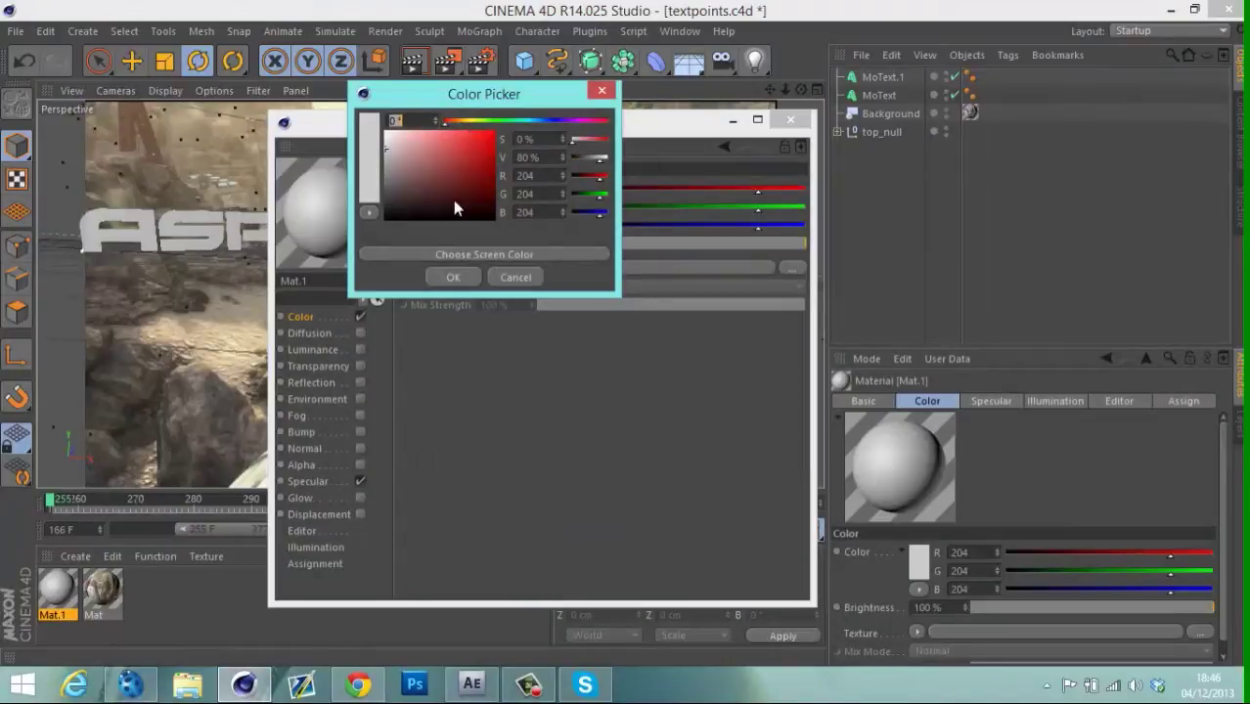
{"action": "mouse_move", "coordinate": [487, 138]}
{"action": "left_mouse_down"}
{"action": "mouse_move", "coordinate": [468, 123]}
{"action": "mouse_move", "coordinate": [483, 149]}
{"action": "left_mouse_up"}
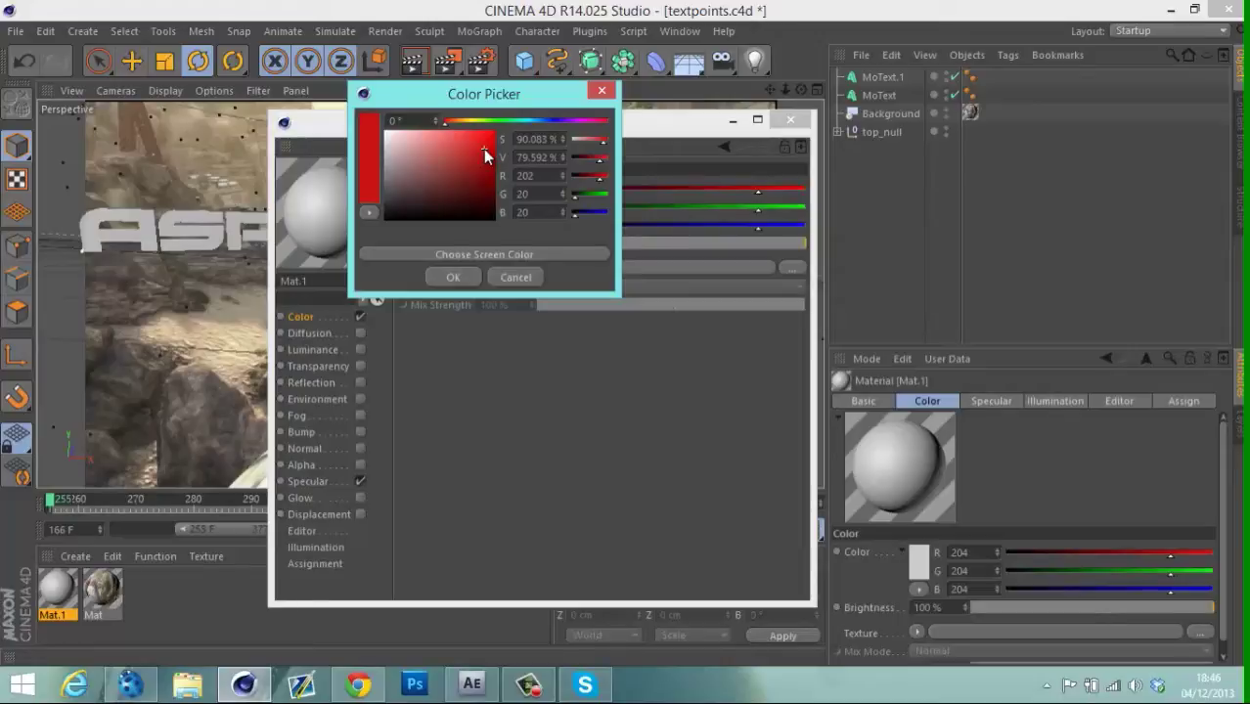
{"action": "mouse_move", "coordinate": [483, 148]}
{"action": "left_mouse_down"}
{"action": "mouse_move", "coordinate": [604, 27]}
{"action": "mouse_move", "coordinate": [506, 139]}
{"action": "mouse_move", "coordinate": [474, 142]}
{"action": "mouse_move", "coordinate": [498, 154]}
{"action": "mouse_move", "coordinate": [481, 154]}
{"action": "left_mouse_up"}
{"action": "left_click", "coordinate": [452, 277]}
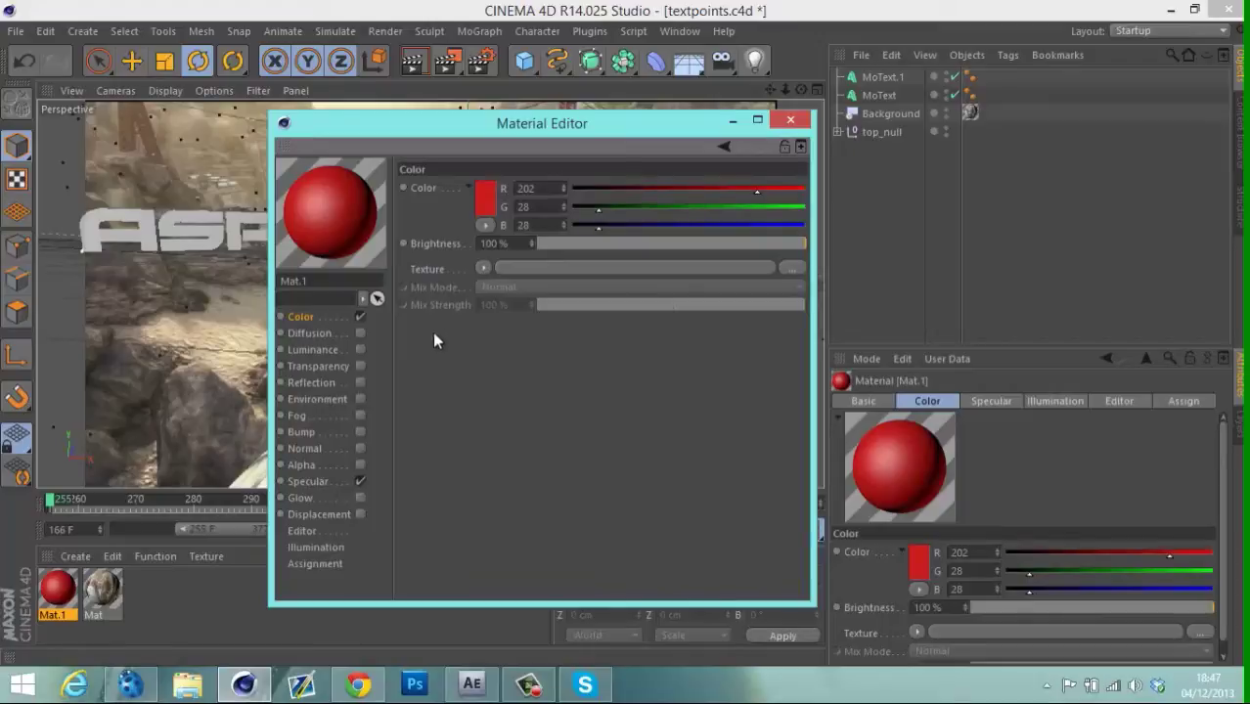
Disable the red material's specular channel and enable reflection with an orange-red color of RGB 231, 80, 53.
{"action": "left_click", "coordinate": [359, 482]}
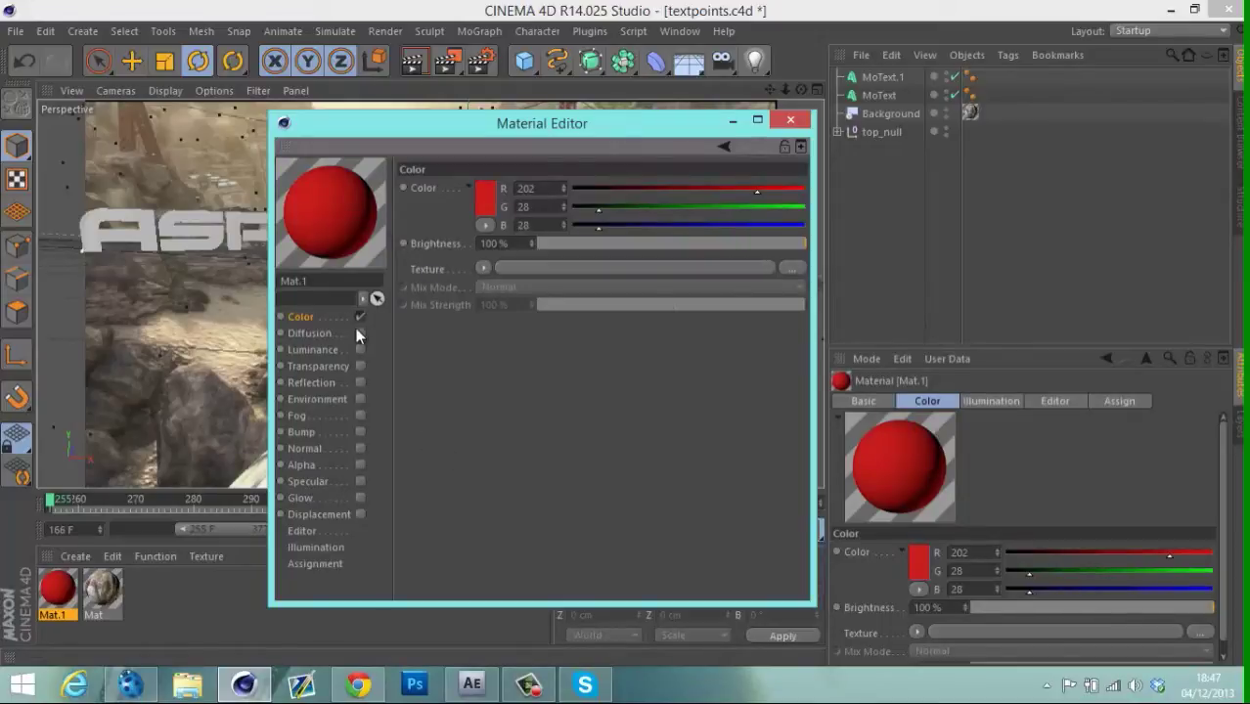
{"action": "left_click", "coordinate": [360, 383]}
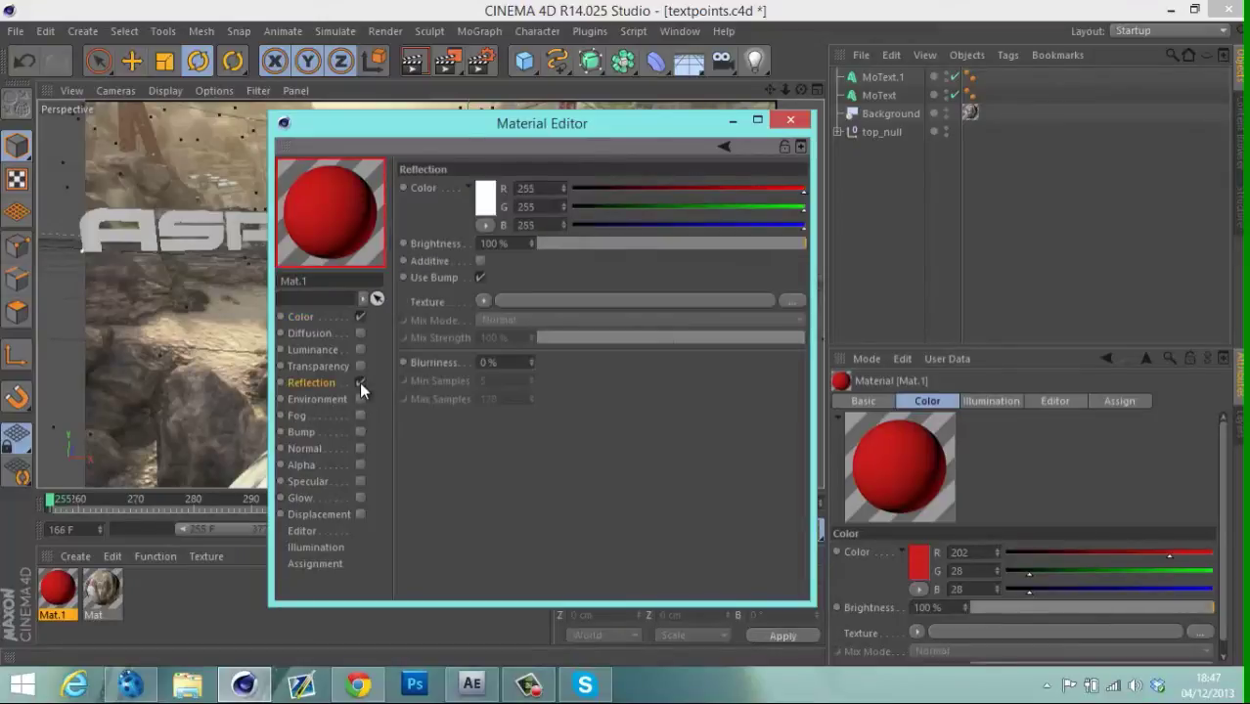
{"action": "left_click", "coordinate": [486, 196]}
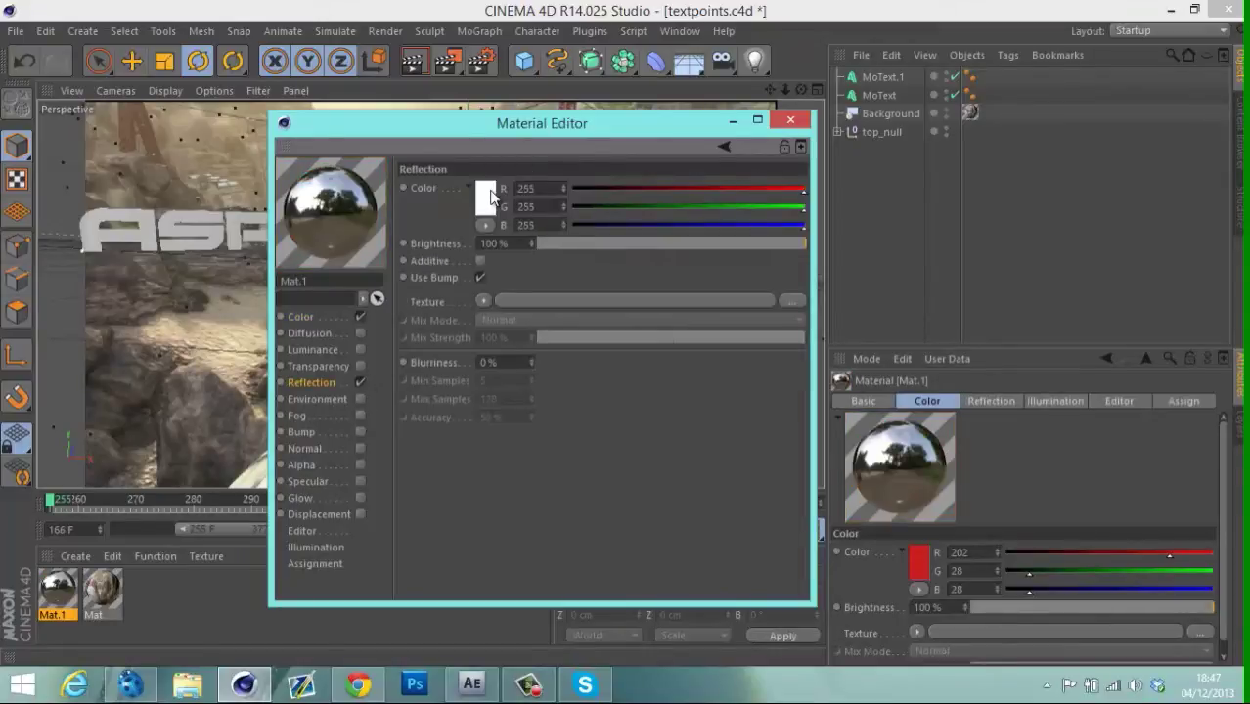
{"action": "left_click_drag", "start_coordinate": [465, 143], "coordinate": [456, 136]}
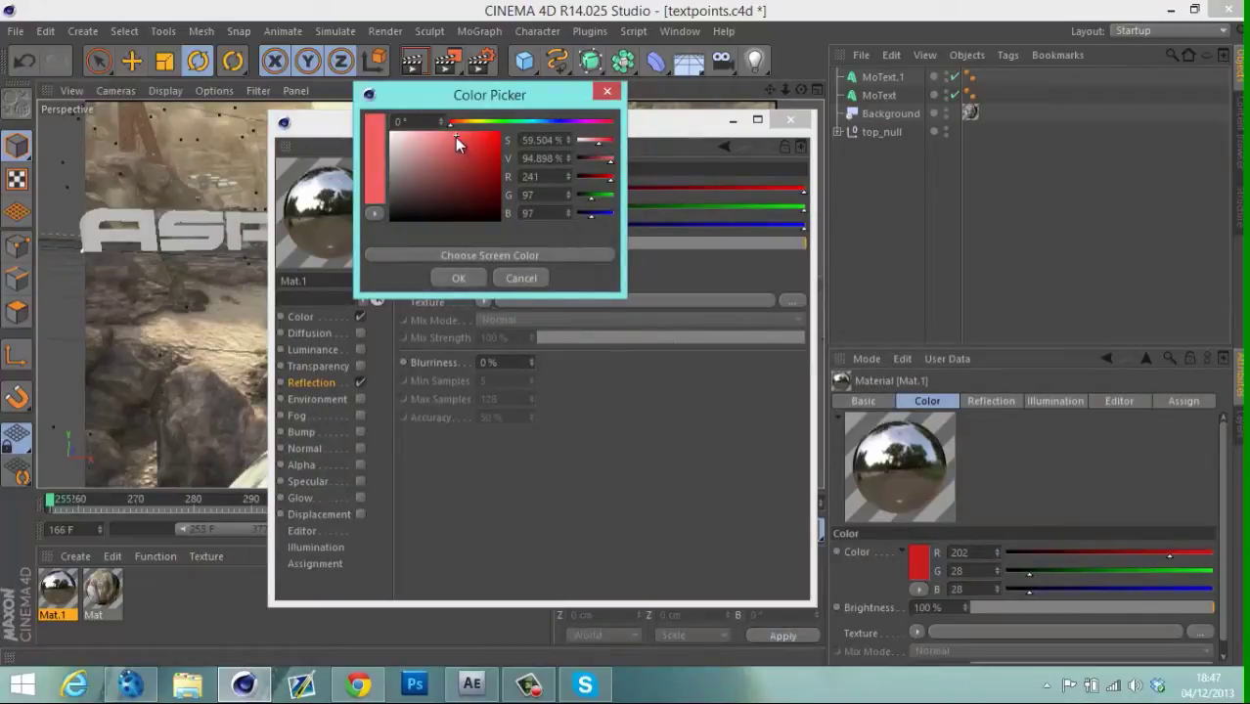
{"action": "mouse_move", "coordinate": [455, 137]}
{"action": "left_mouse_down"}
{"action": "mouse_move", "coordinate": [476, 145]}
{"action": "mouse_move", "coordinate": [458, 124]}
{"action": "left_mouse_up"}
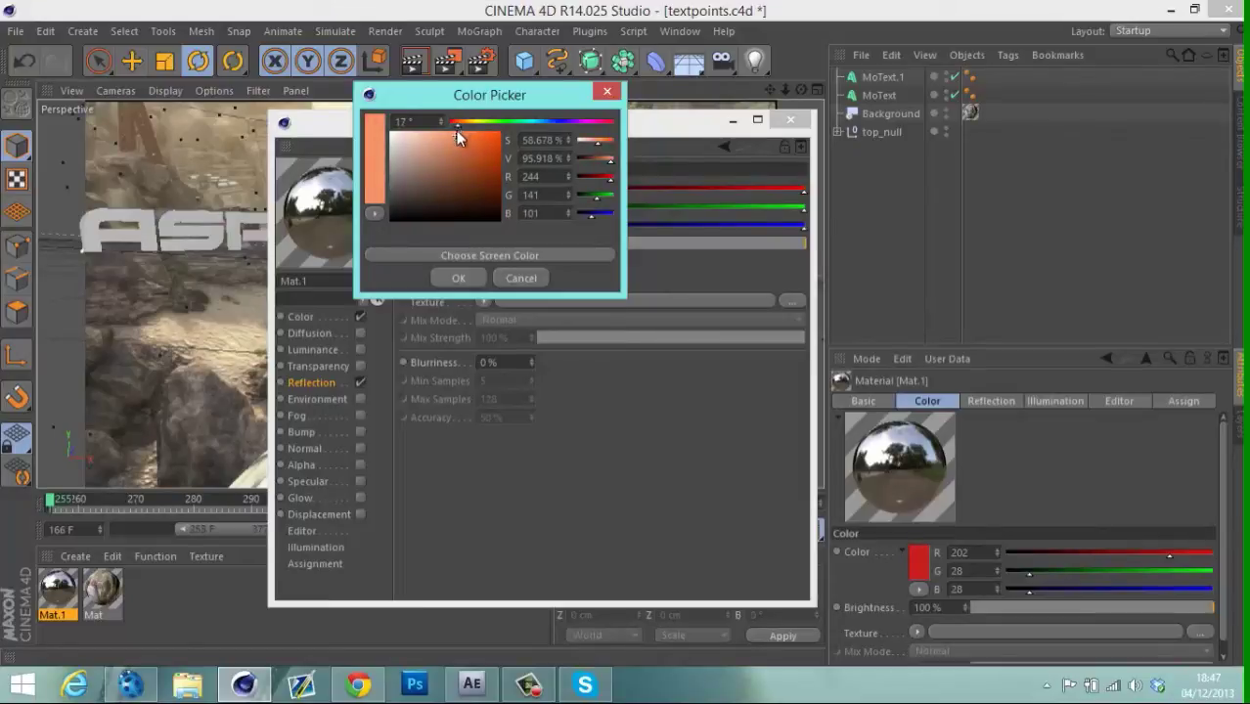
{"action": "mouse_move", "coordinate": [459, 128]}
{"action": "left_mouse_down"}
{"action": "mouse_move", "coordinate": [462, 145]}
{"action": "mouse_move", "coordinate": [474, 142]}
{"action": "left_mouse_up"}
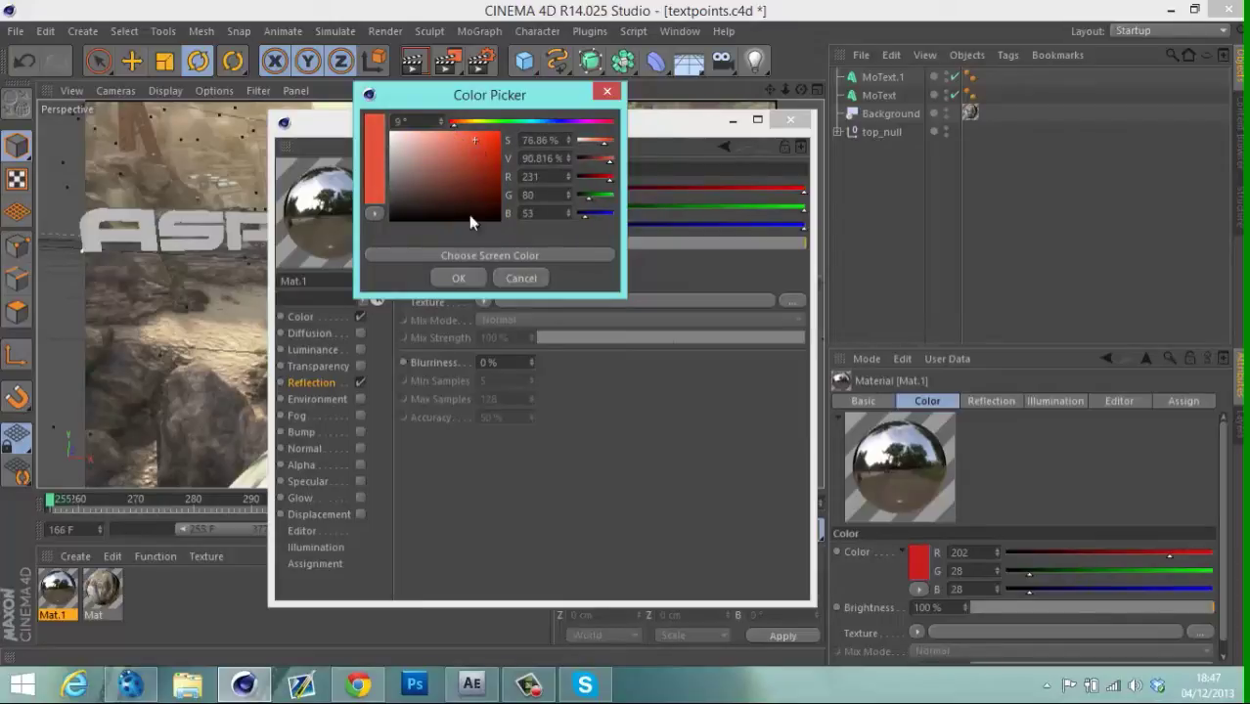
{"action": "left_click", "coordinate": [462, 278]}
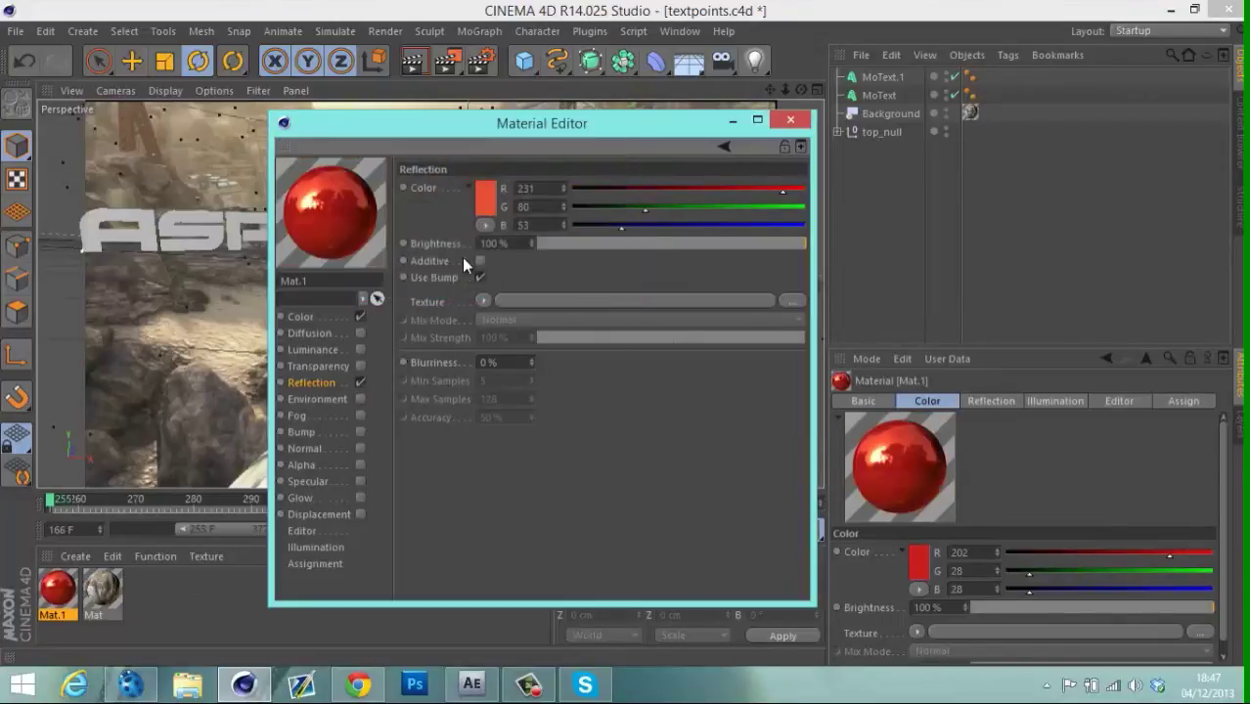
Set the red material's reflection brightness to 75% and assign the material to both the TRACK and ASPIRE texts.
{"action": "left_click_drag", "start_coordinate": [792, 244], "coordinate": [660, 250]}
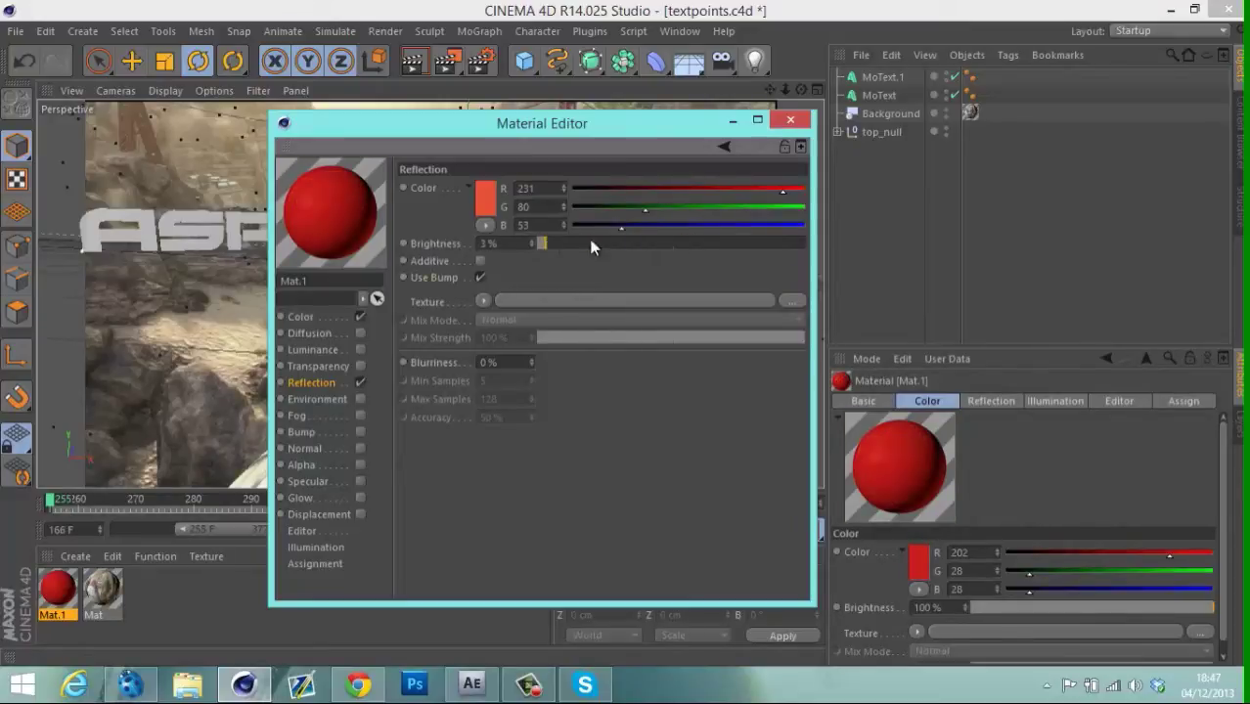
{"action": "left_click_drag", "start_coordinate": [569, 241], "coordinate": [851, 254]}
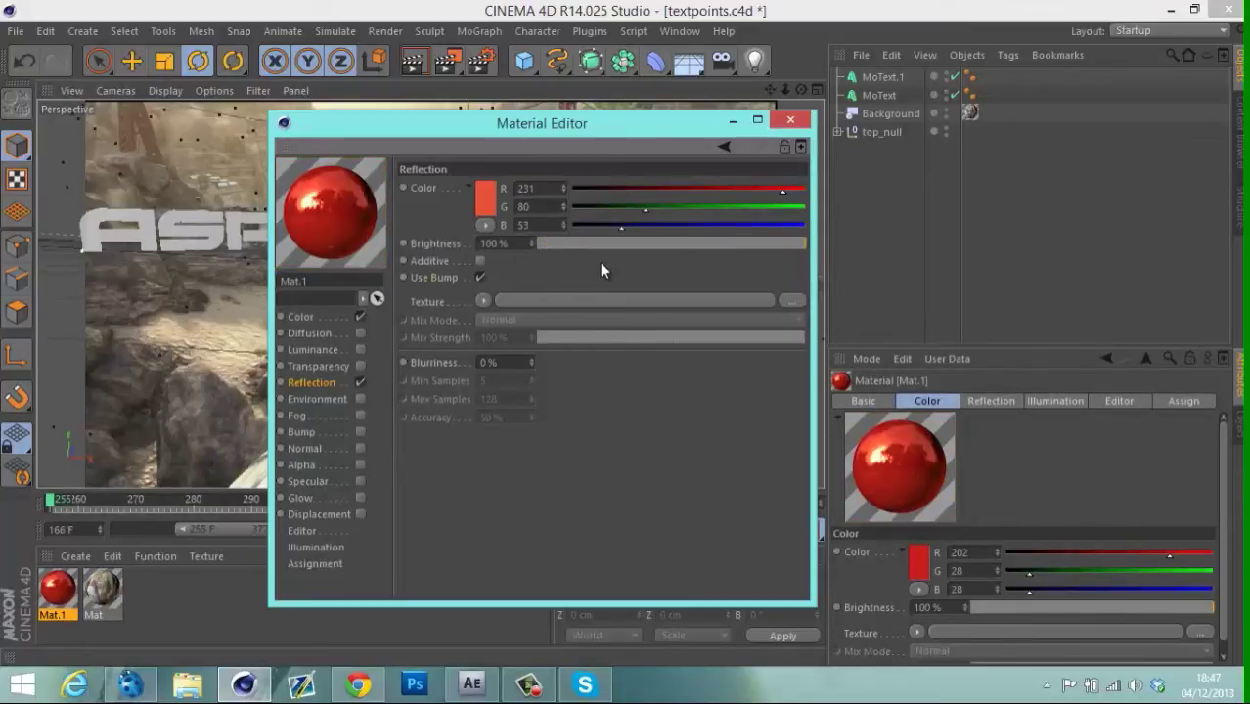
{"action": "mouse_move", "coordinate": [743, 253]}
{"action": "left_mouse_down"}
{"action": "mouse_move", "coordinate": [770, 252]}
{"action": "mouse_move", "coordinate": [755, 253]}
{"action": "left_mouse_up"}
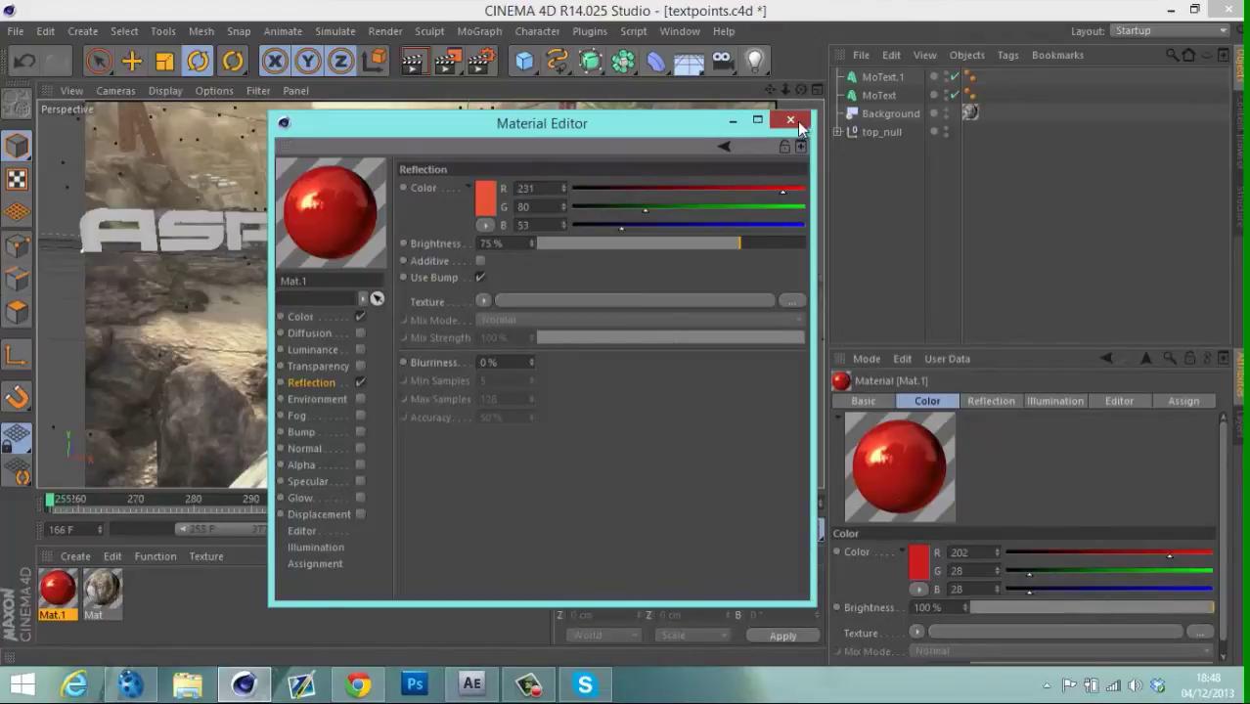
{"action": "left_click", "coordinate": [790, 122]}
{"action": "left_click_drag", "start_coordinate": [68, 583], "coordinate": [861, 77]}
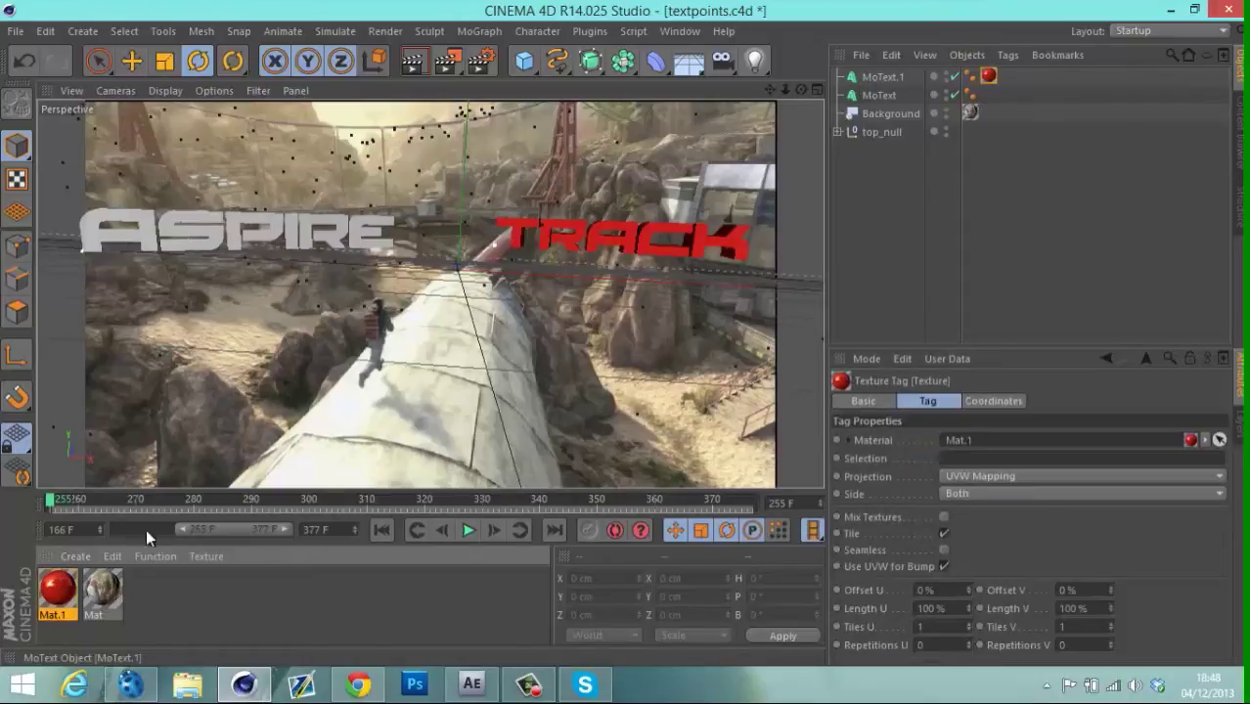
{"action": "left_click_drag", "start_coordinate": [69, 592], "coordinate": [877, 95]}
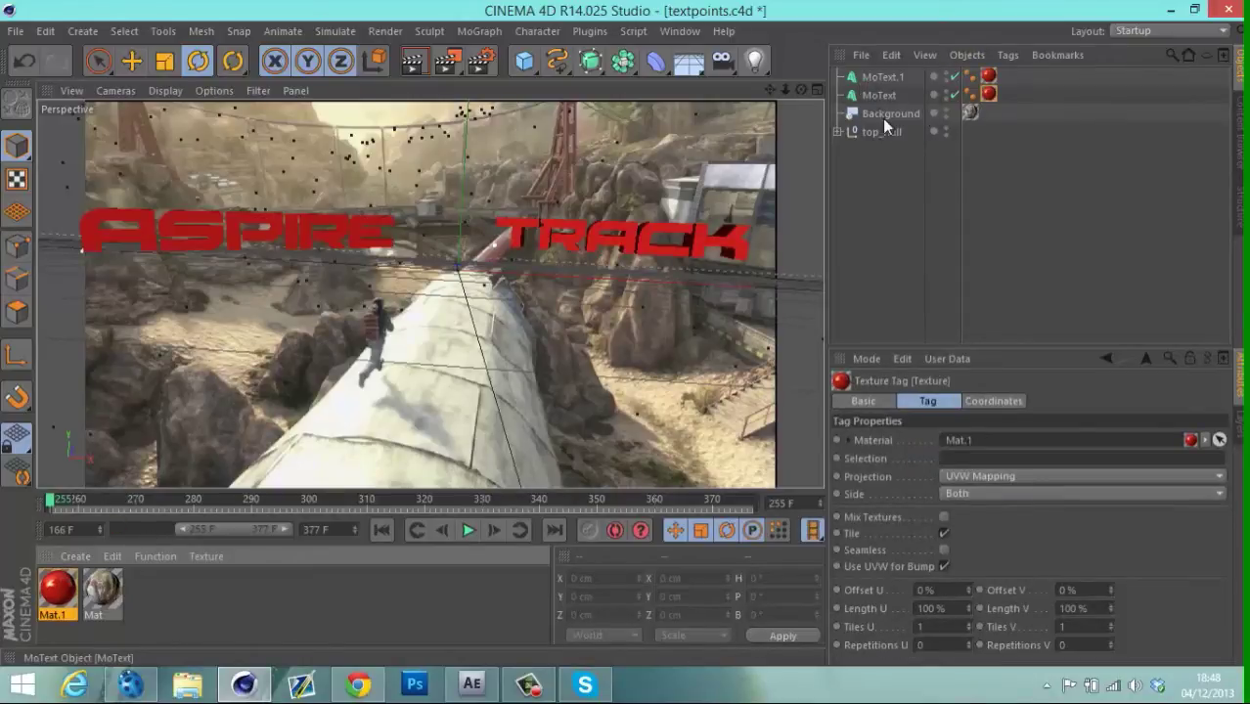
Duplicate the red material and set the copy's color to black, RGB 0, 0, 0.
{"action": "left_click", "coordinate": [66, 589]}
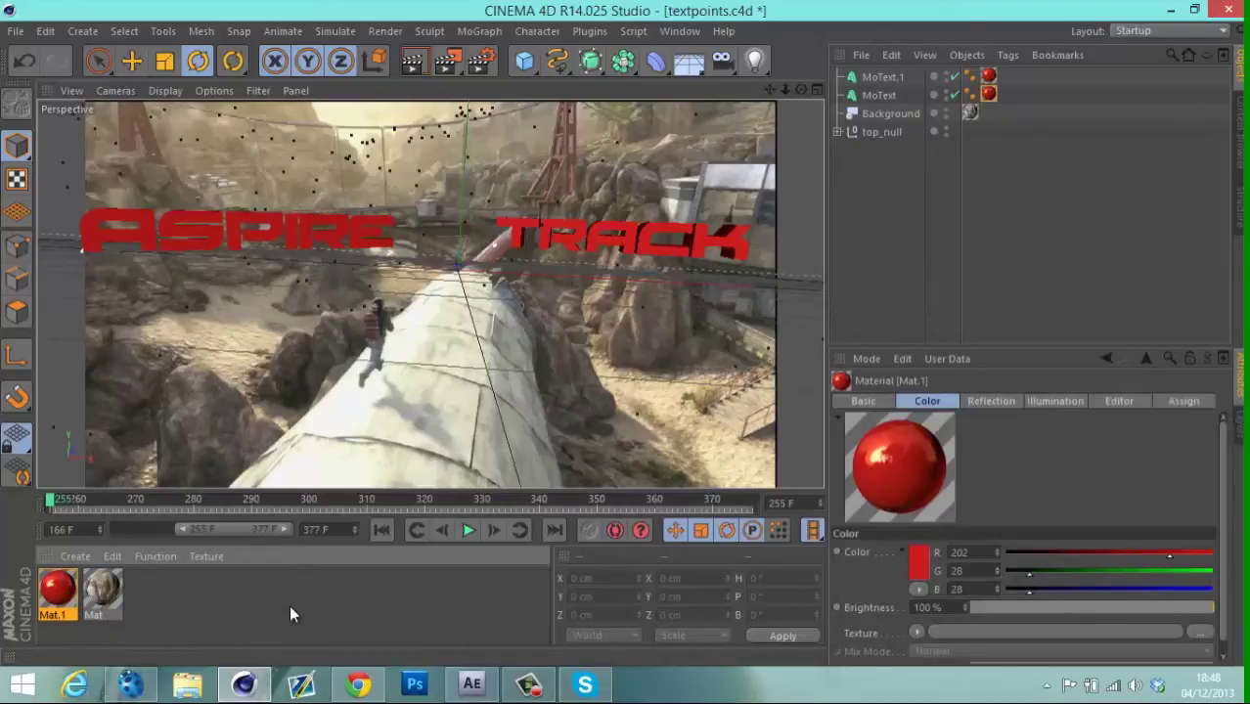
{"action": "key", "text": "ctrl+v"}
{"action": "left_click", "coordinate": [103, 592]}
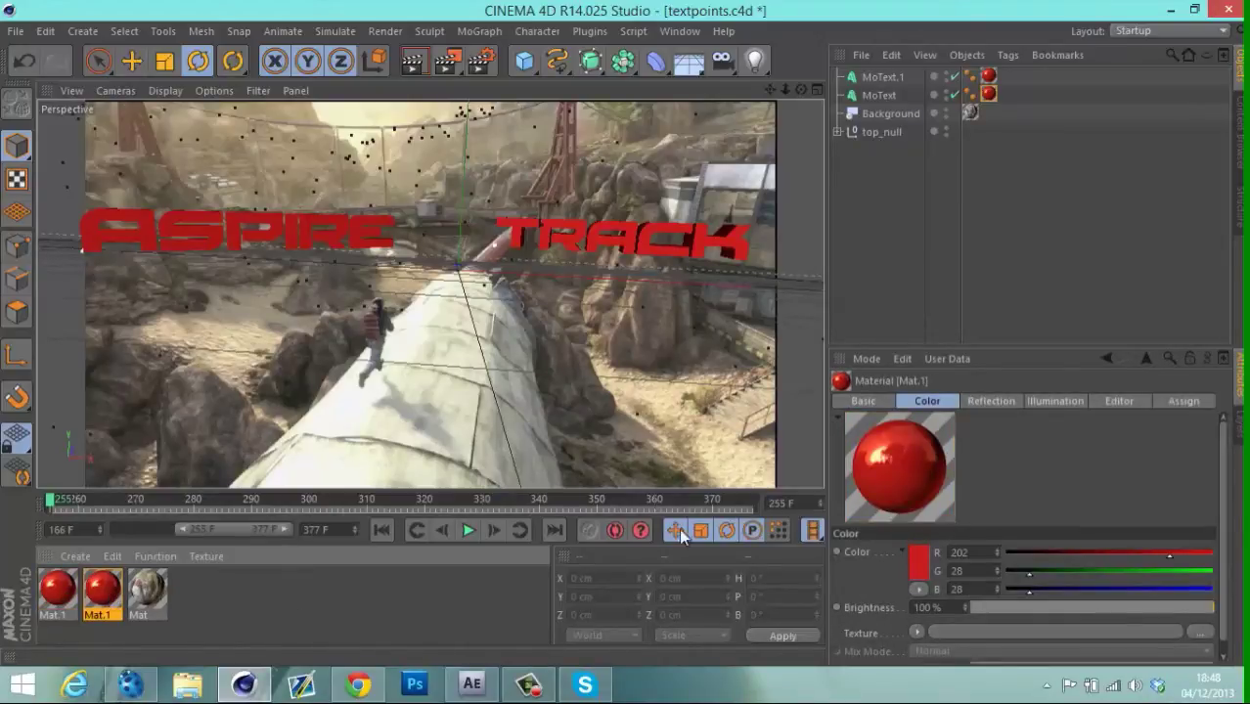
{"action": "left_click", "coordinate": [924, 560]}
{"action": "left_click_drag", "start_coordinate": [892, 529], "coordinate": [870, 596]}
{"action": "left_click", "coordinate": [893, 646]}
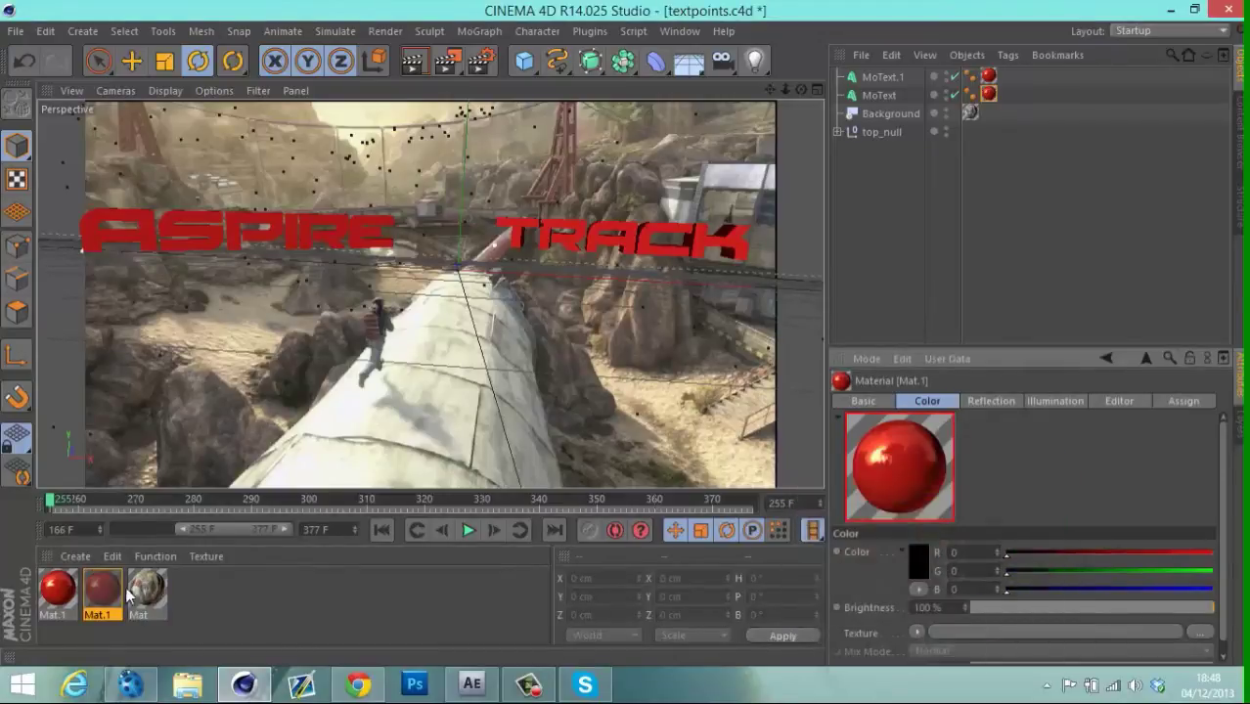
Set the black material's reflection color to a dark red-brown of RGB 44, 14, 8 and its brightness to about 93%.
{"action": "left_click", "coordinate": [990, 405]}
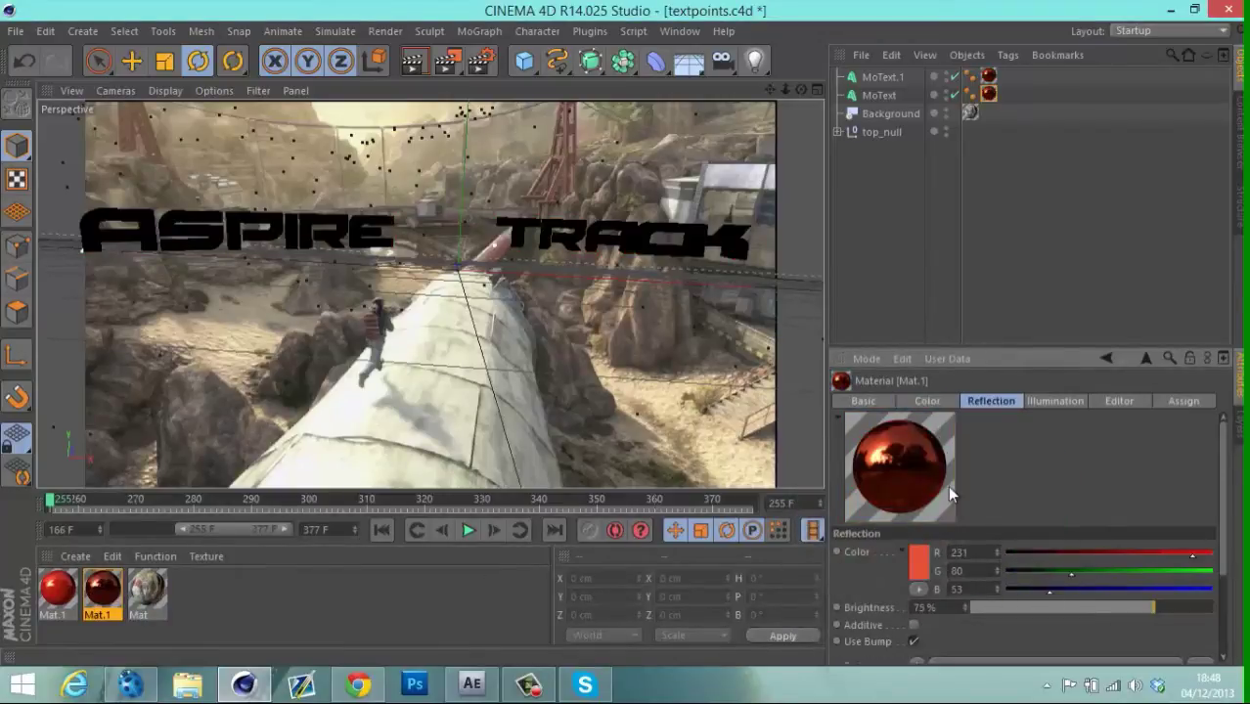
{"action": "left_click", "coordinate": [918, 565]}
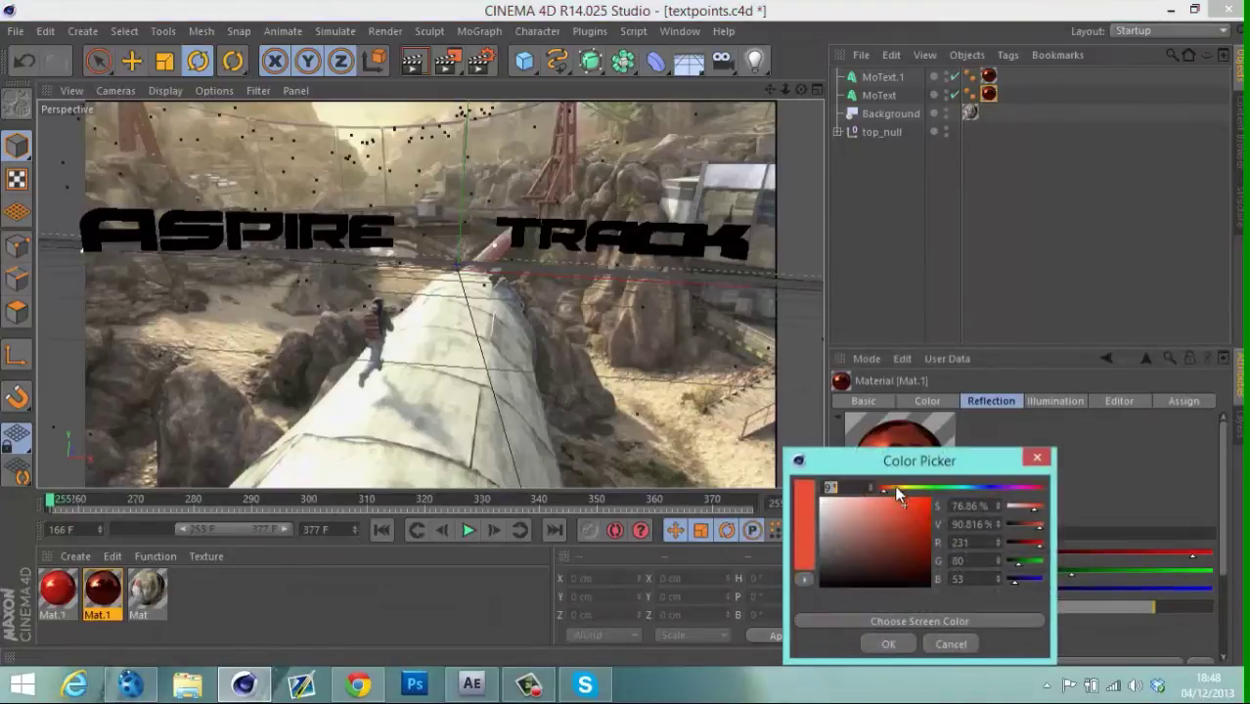
{"action": "left_click_drag", "start_coordinate": [910, 519], "coordinate": [908, 572]}
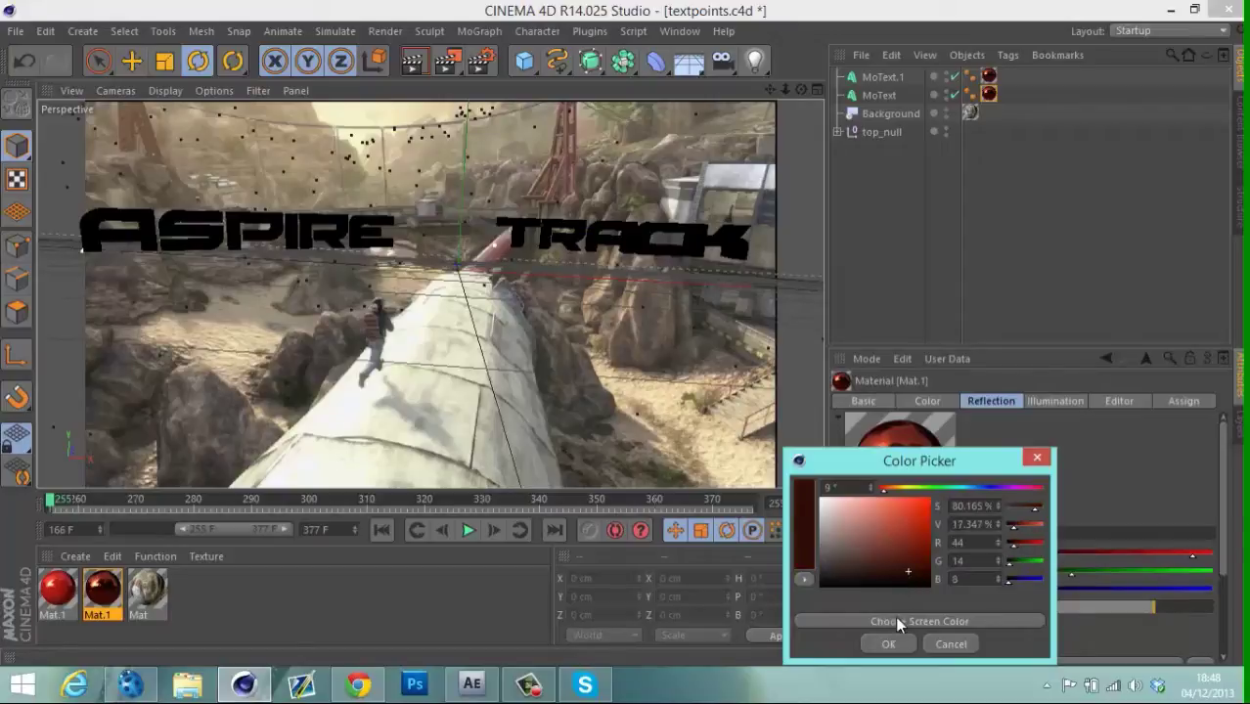
{"action": "left_click", "coordinate": [888, 644]}
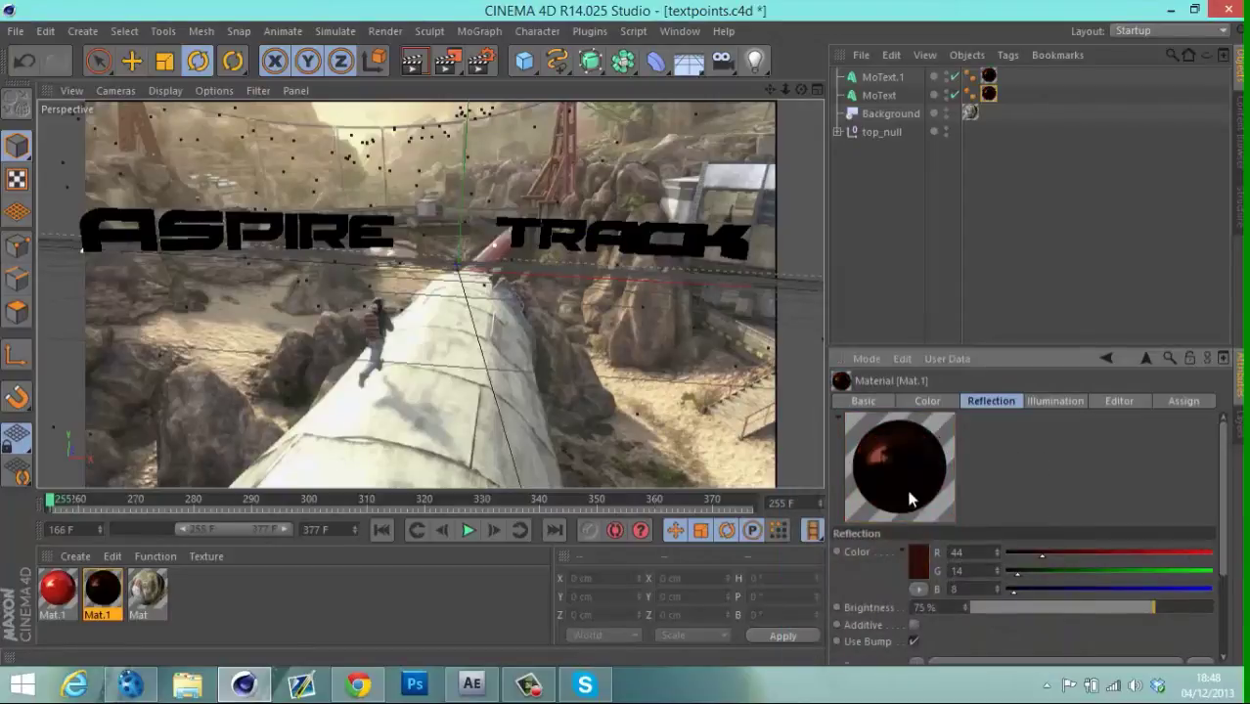
{"action": "left_click_drag", "start_coordinate": [1156, 612], "coordinate": [1201, 610]}
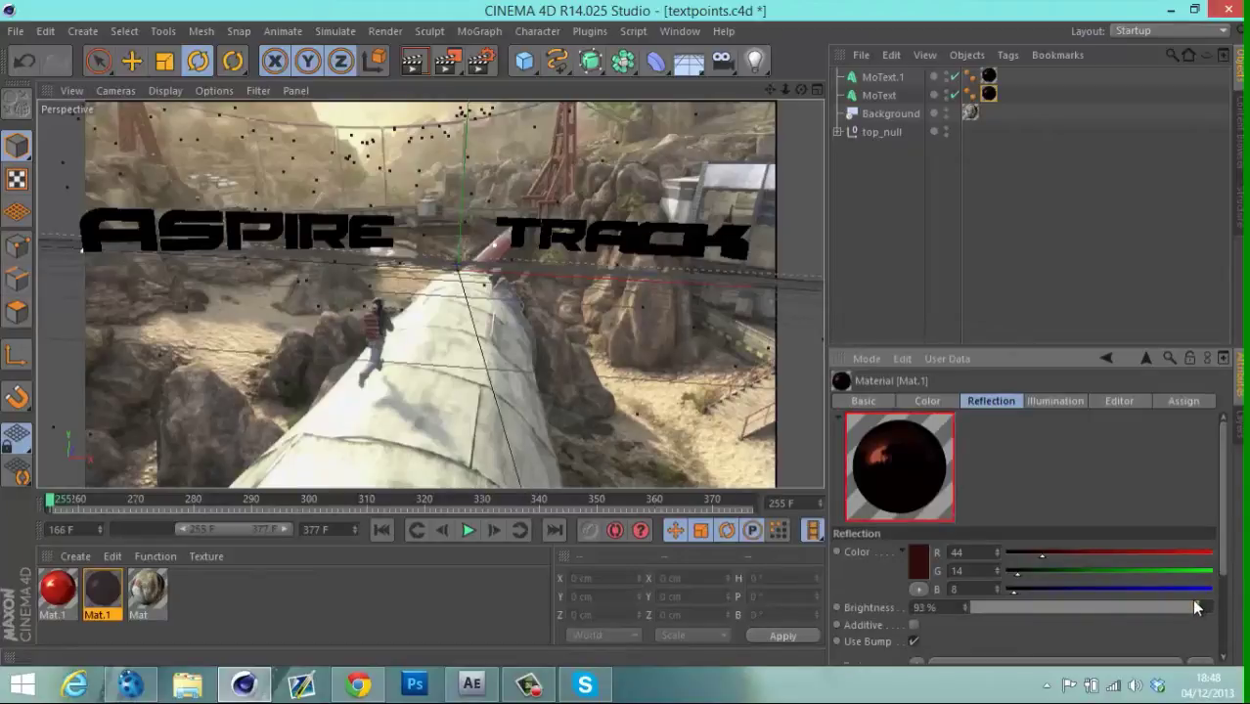
{"action": "left_click", "coordinate": [329, 593]}
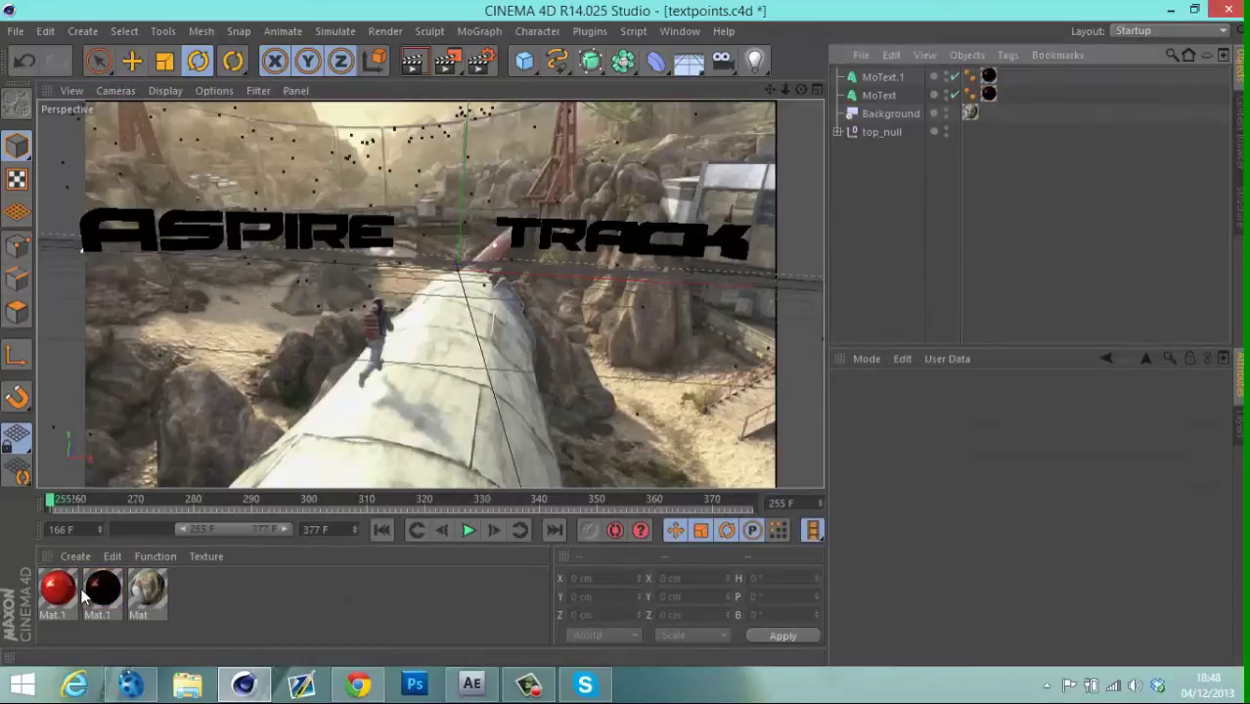
Assign the red material to both texts in addition to the black one and select the red texture tag of the ASPIRE text.
{"action": "left_click_drag", "start_coordinate": [57, 587], "coordinate": [891, 95]}
{"action": "left_click_drag", "start_coordinate": [41, 605], "coordinate": [1020, 78]}
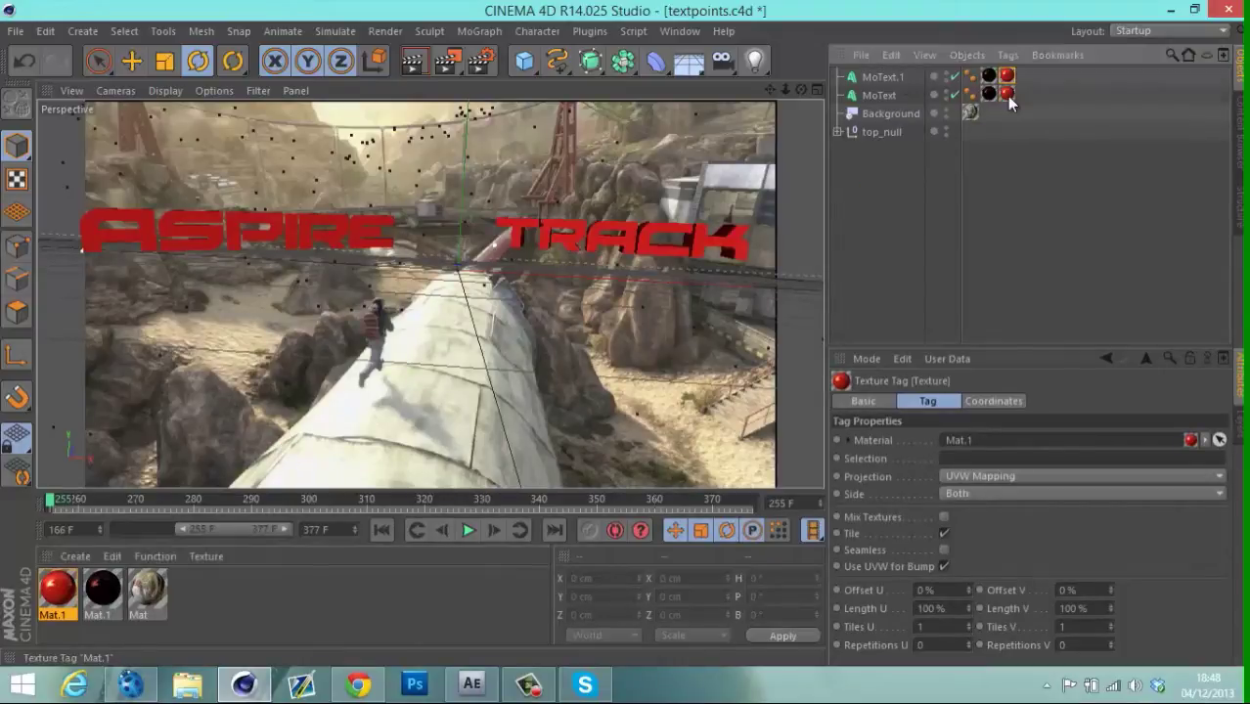
{"action": "left_click", "coordinate": [1008, 93], "text": "ctrl"}
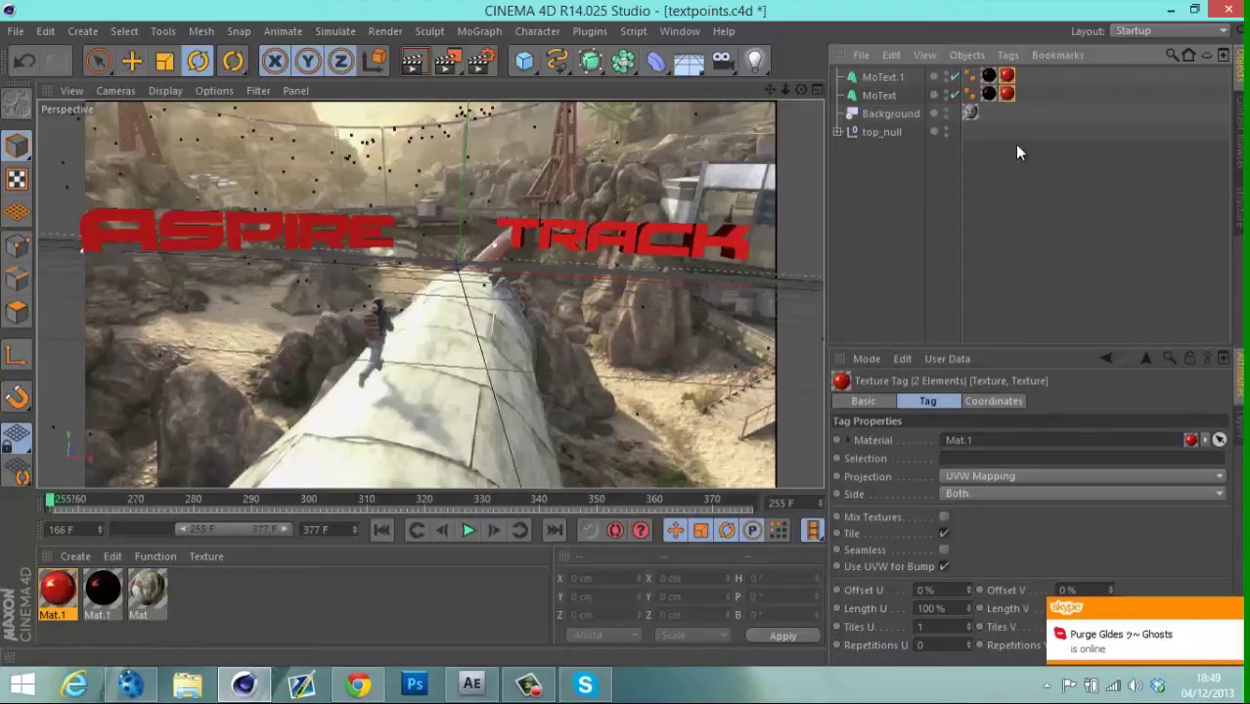
{"action": "left_click", "coordinate": [1006, 94]}
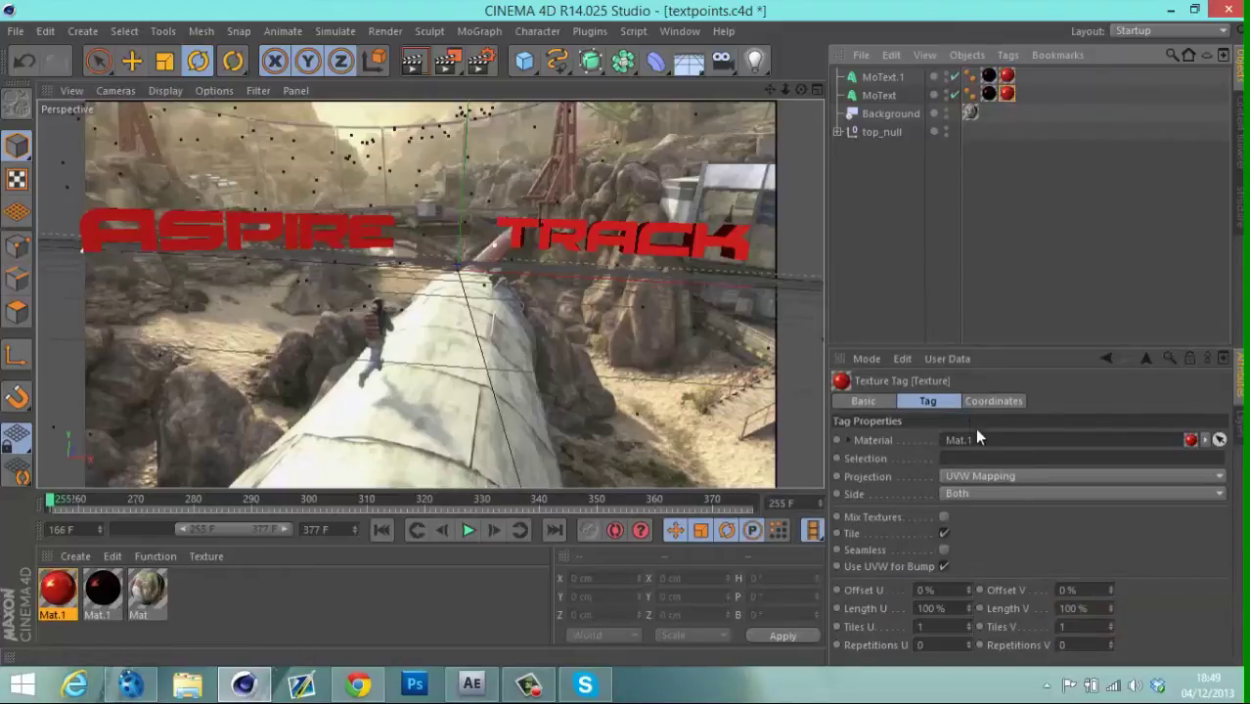
Restrict the ASPIRE text's red material to the front cap selection and check the letters from an angle.
{"action": "left_click", "coordinate": [971, 457]}
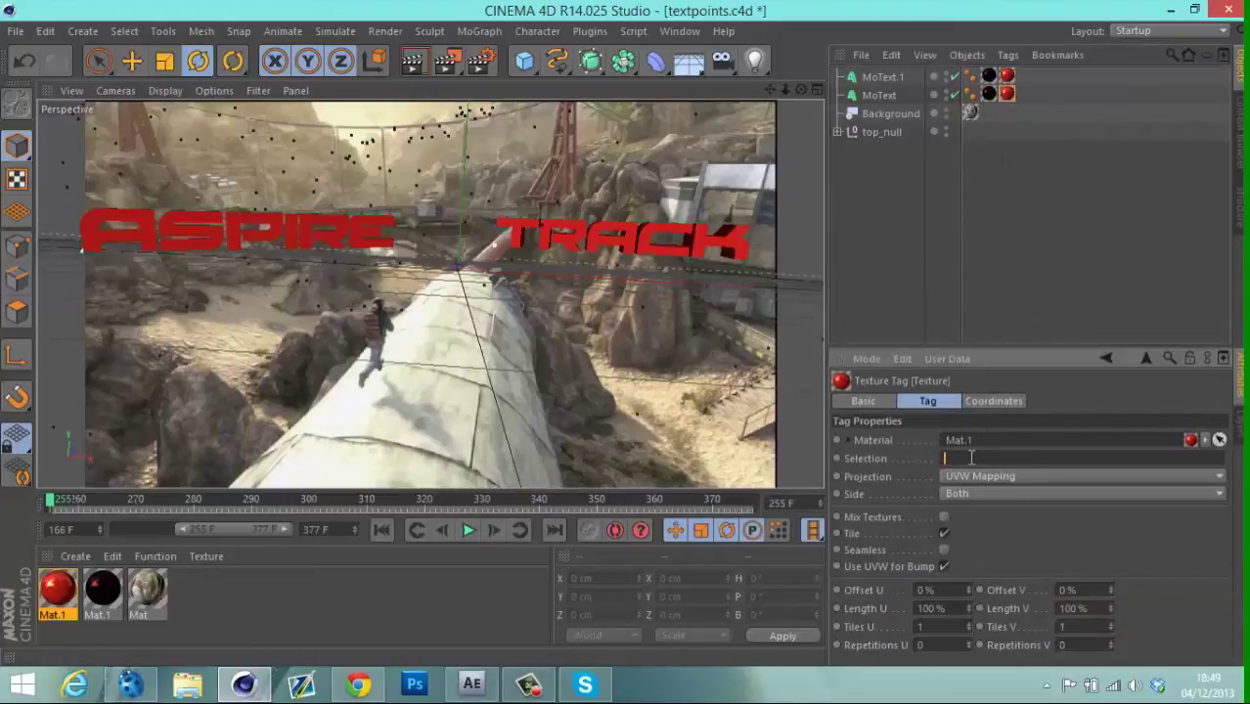
{"action": "type", "text": "C"}
{"action": "left_click", "coordinate": [877, 251]}
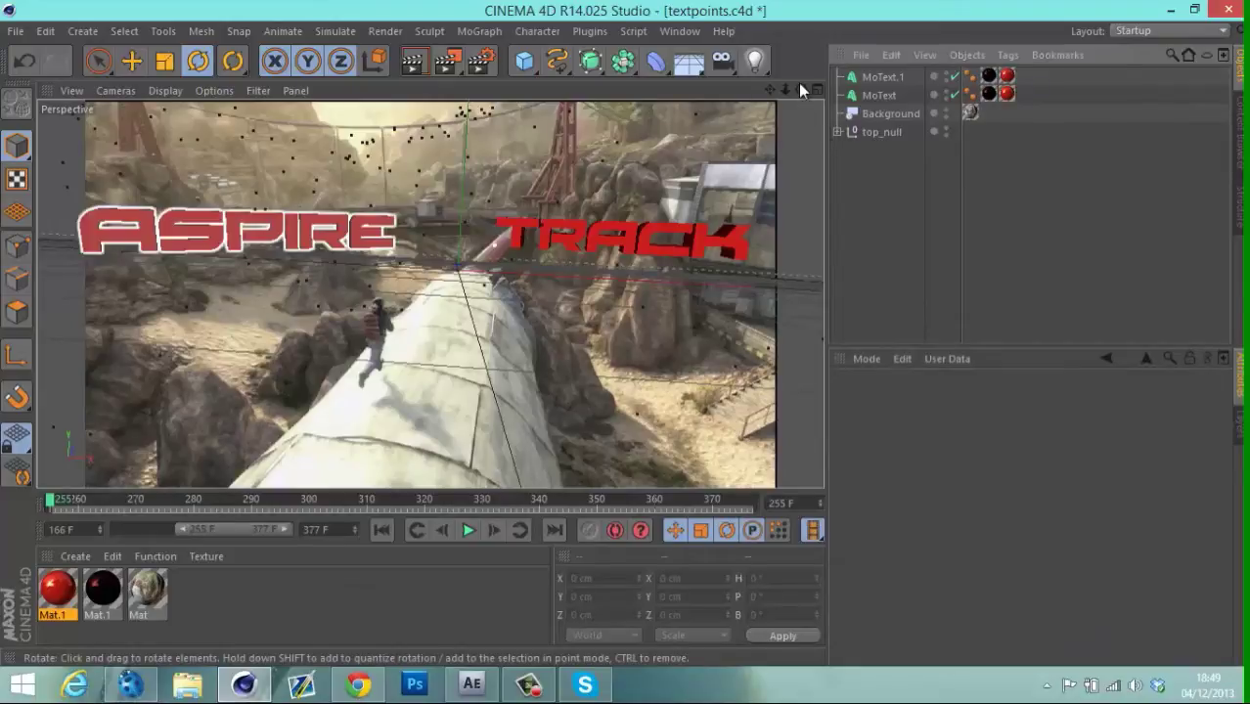
{"action": "mouse_move", "coordinate": [800, 89]}
{"action": "left_mouse_down"}
{"action": "mouse_move", "coordinate": [625, 334]}
{"action": "mouse_move", "coordinate": [795, 90]}
{"action": "mouse_move", "coordinate": [625, 330]}
{"action": "mouse_move", "coordinate": [785, 97]}
{"action": "left_mouse_up"}
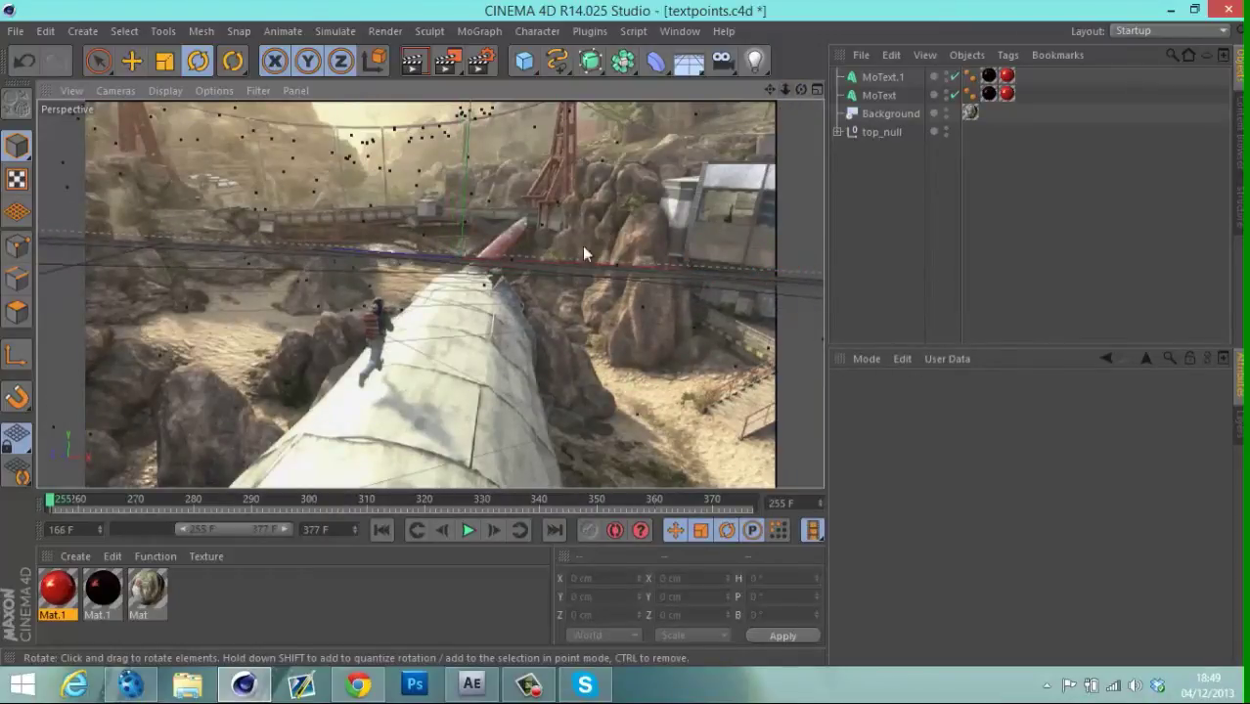
{"action": "mouse_move", "coordinate": [796, 91]}
{"action": "left_mouse_down"}
{"action": "mouse_move", "coordinate": [624, 332]}
{"action": "mouse_move", "coordinate": [796, 91]}
{"action": "left_mouse_up"}
{"action": "left_click_drag", "start_coordinate": [625, 335], "coordinate": [624, 332]}
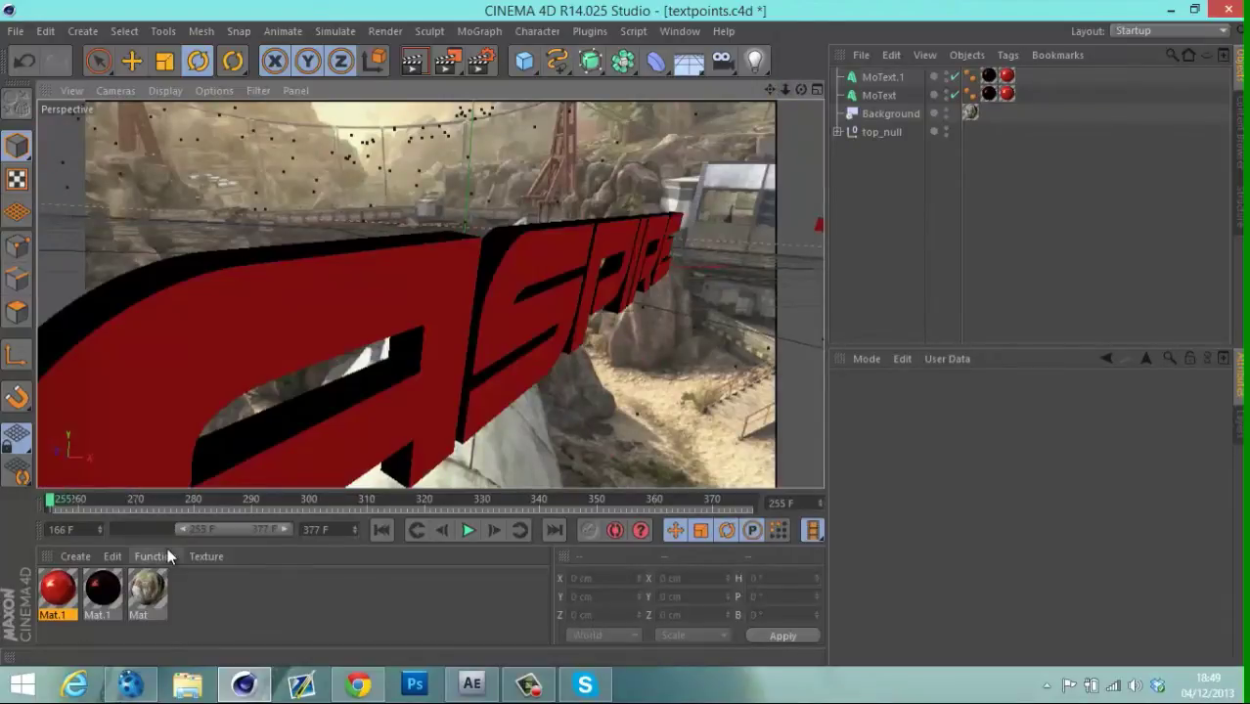
Go to frame 258 and set the extrusion depth of the ASPIRE text to 20 cm.
{"action": "left_click", "coordinate": [77, 503]}
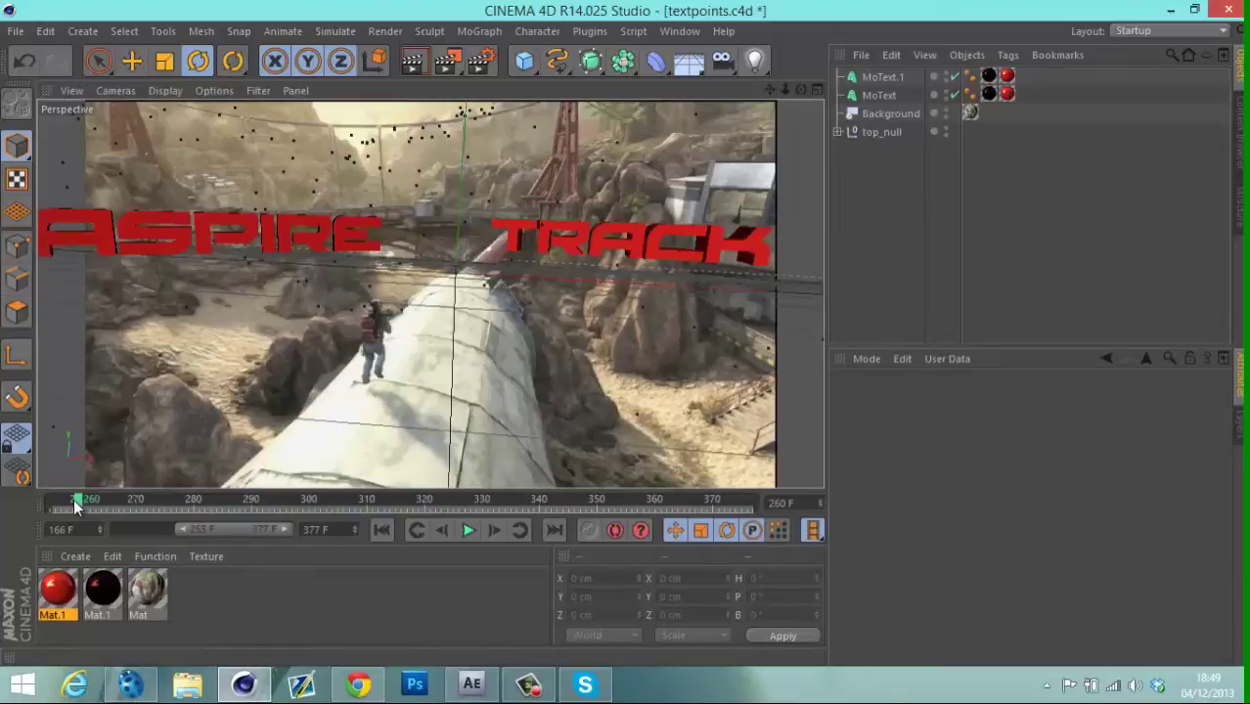
{"action": "left_click", "coordinate": [69, 504]}
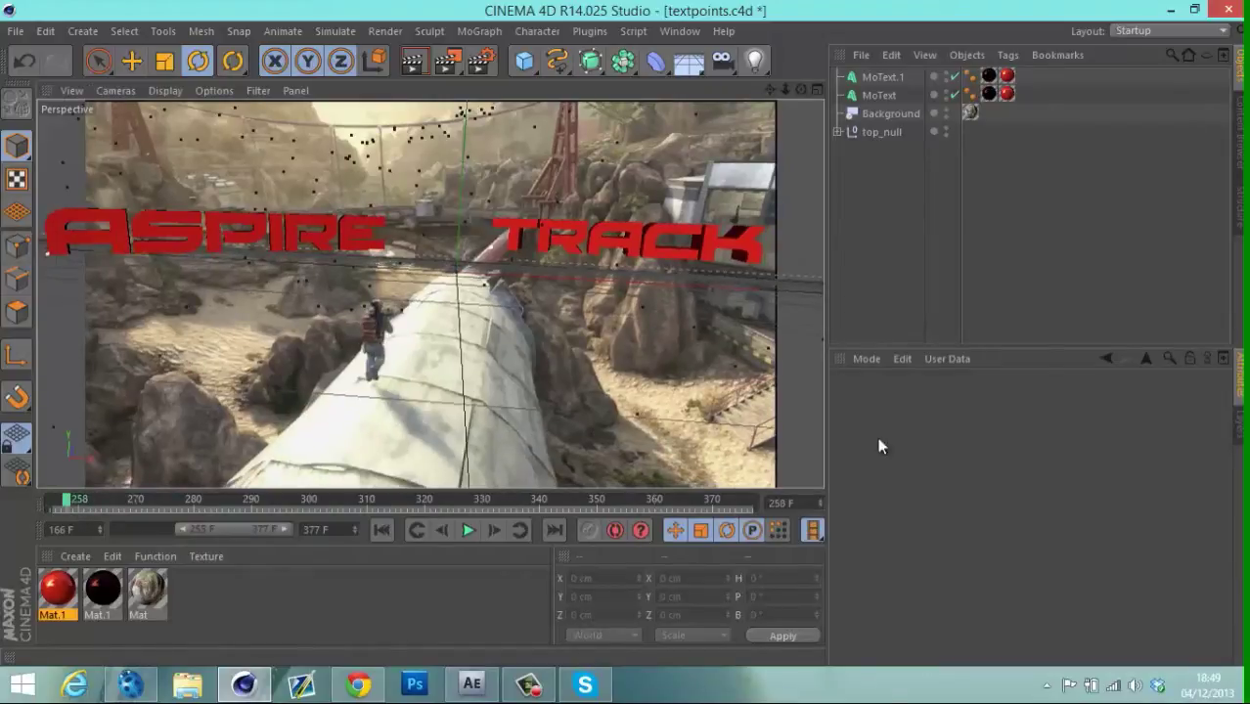
{"action": "left_click", "coordinate": [880, 94]}
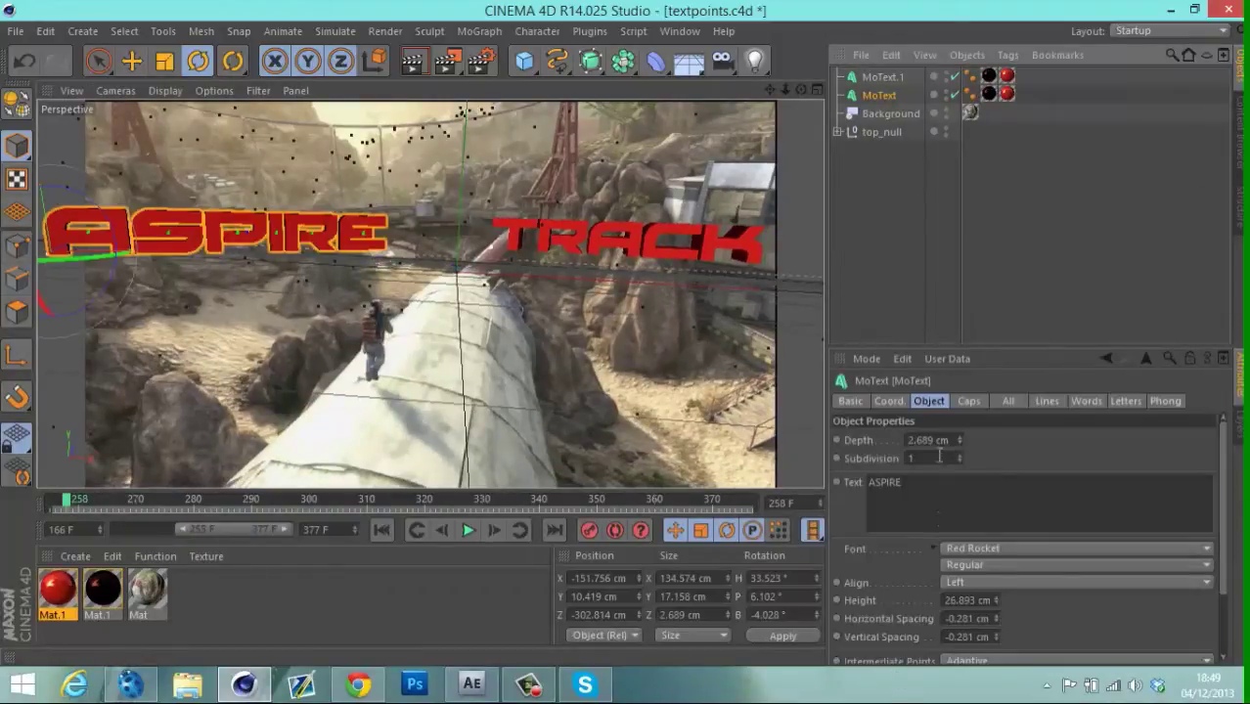
{"action": "left_click_drag", "start_coordinate": [927, 443], "coordinate": [816, 451]}
{"action": "key", "text": "BackSpace"}
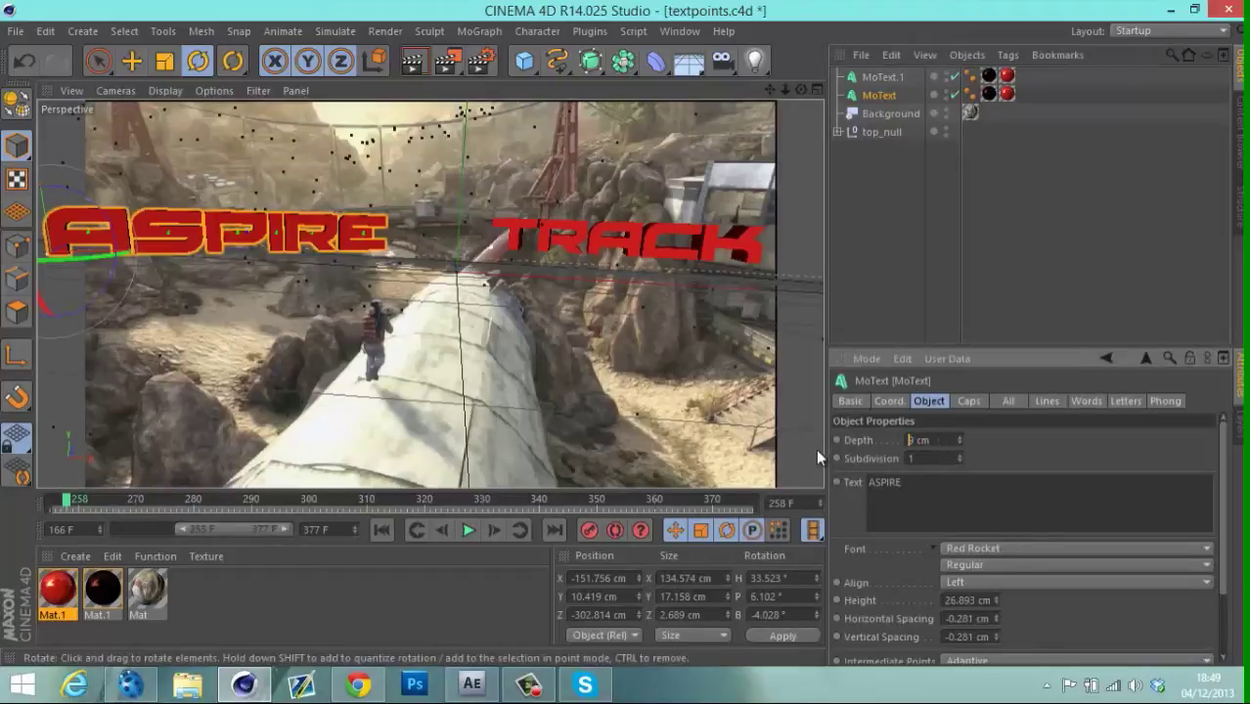
{"action": "key", "text": "Delete"}
{"action": "type", "text": "20"}
{"action": "key", "text": "Return"}
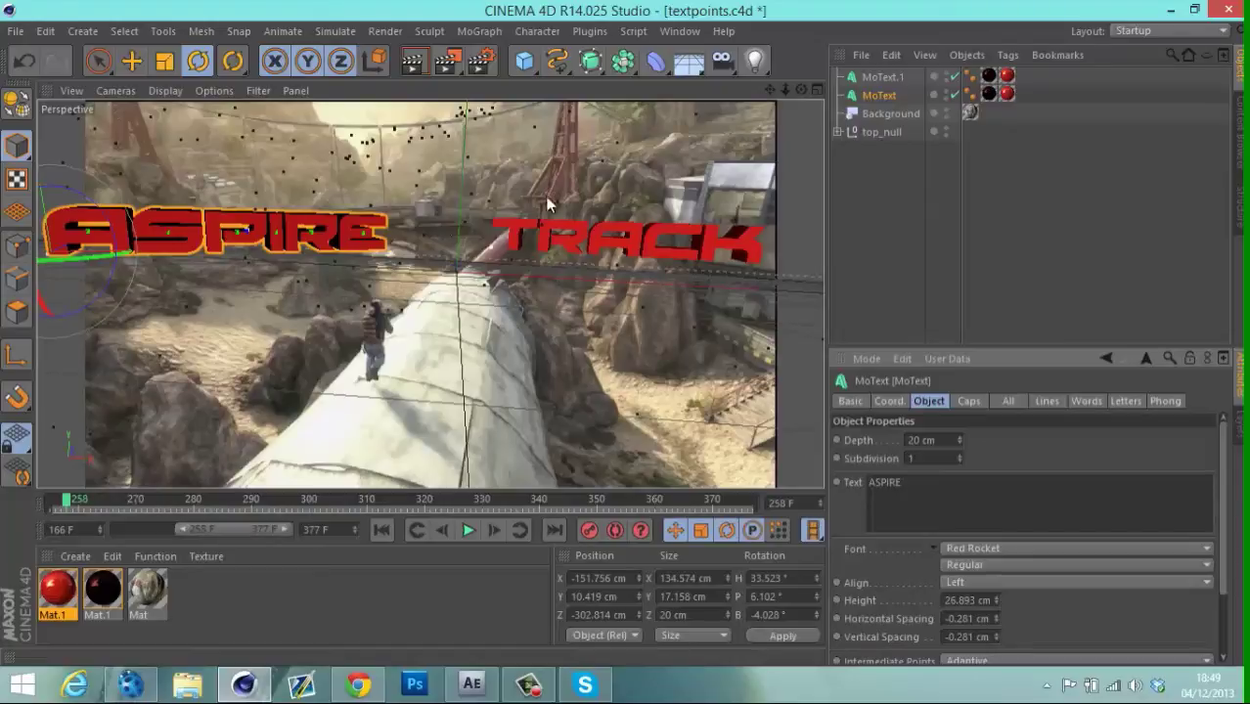
Set the extrusion depth of the TRACK text to 20 cm.
{"action": "left_click", "coordinate": [1007, 76]}
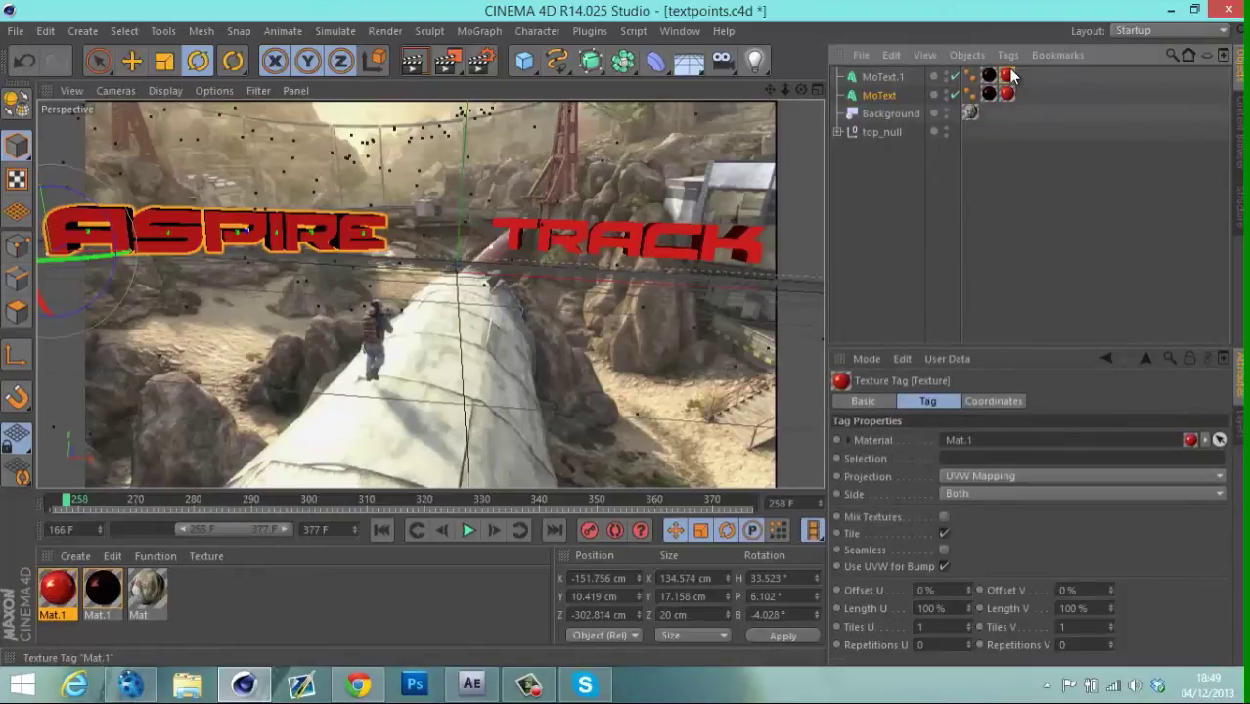
{"action": "left_click", "coordinate": [880, 96]}
{"action": "left_click", "coordinate": [1007, 95]}
{"action": "left_click", "coordinate": [892, 77]}
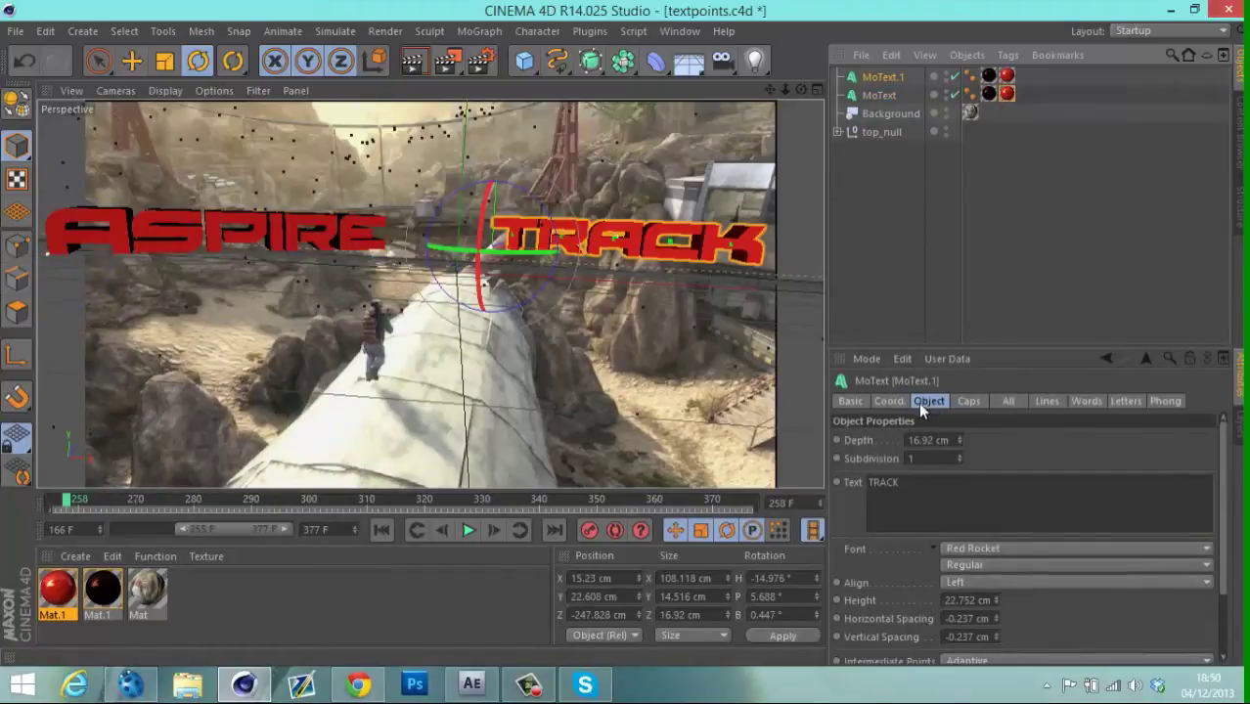
{"action": "left_click", "coordinate": [936, 441]}
{"action": "type", "text": "20"}
{"action": "key", "text": "Return"}
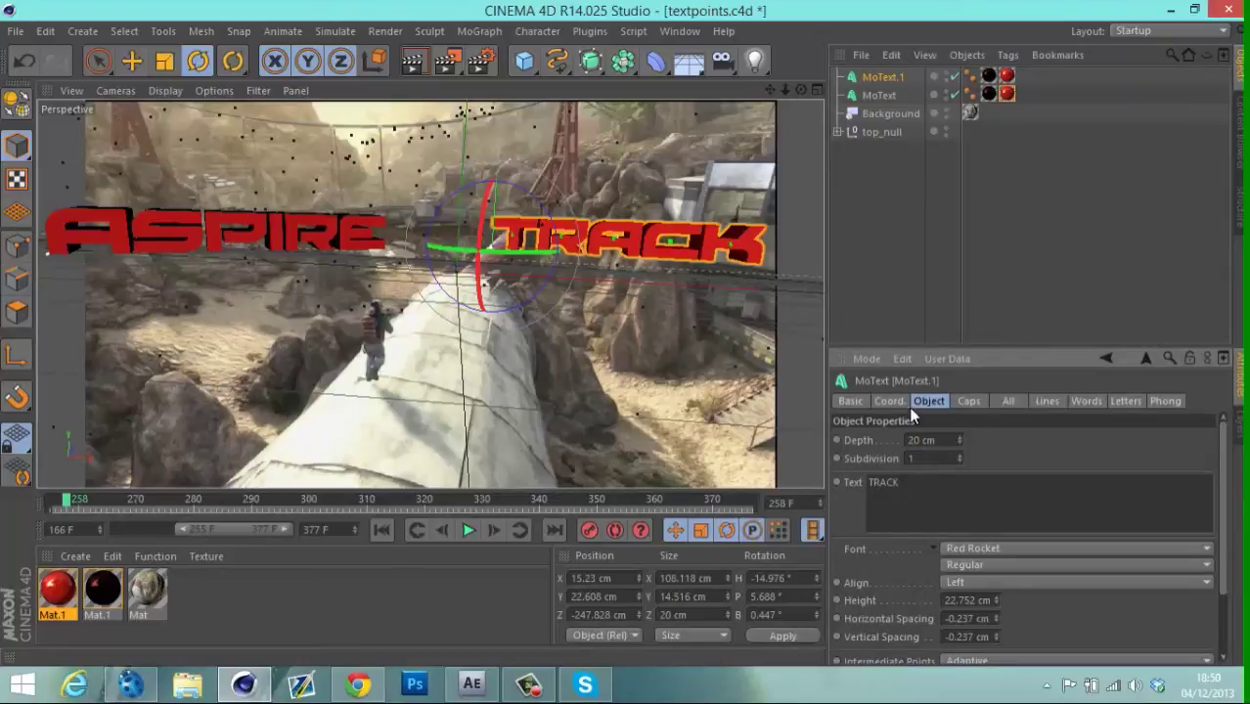
{"action": "left_click", "coordinate": [889, 401]}
{"action": "left_click", "coordinate": [928, 401]}
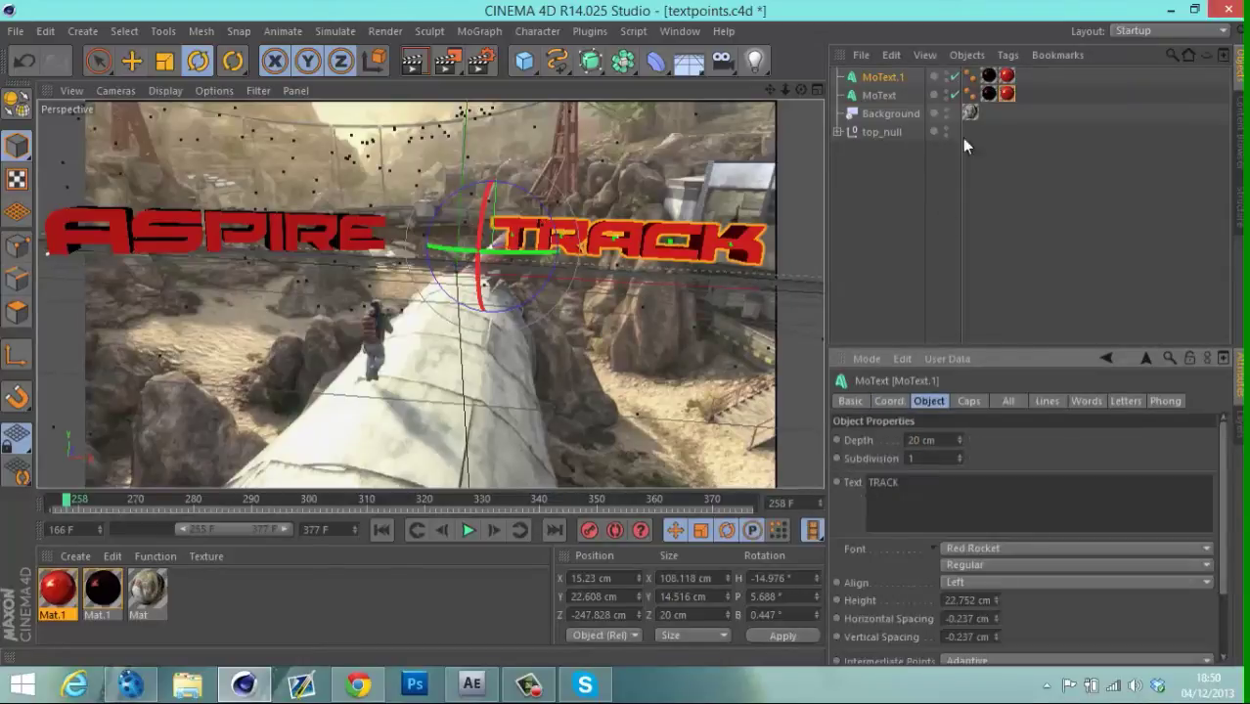
Restrict the red Mat.1 texture on the TRACK text to the C1 selection.
{"action": "left_click", "coordinate": [1005, 96]}
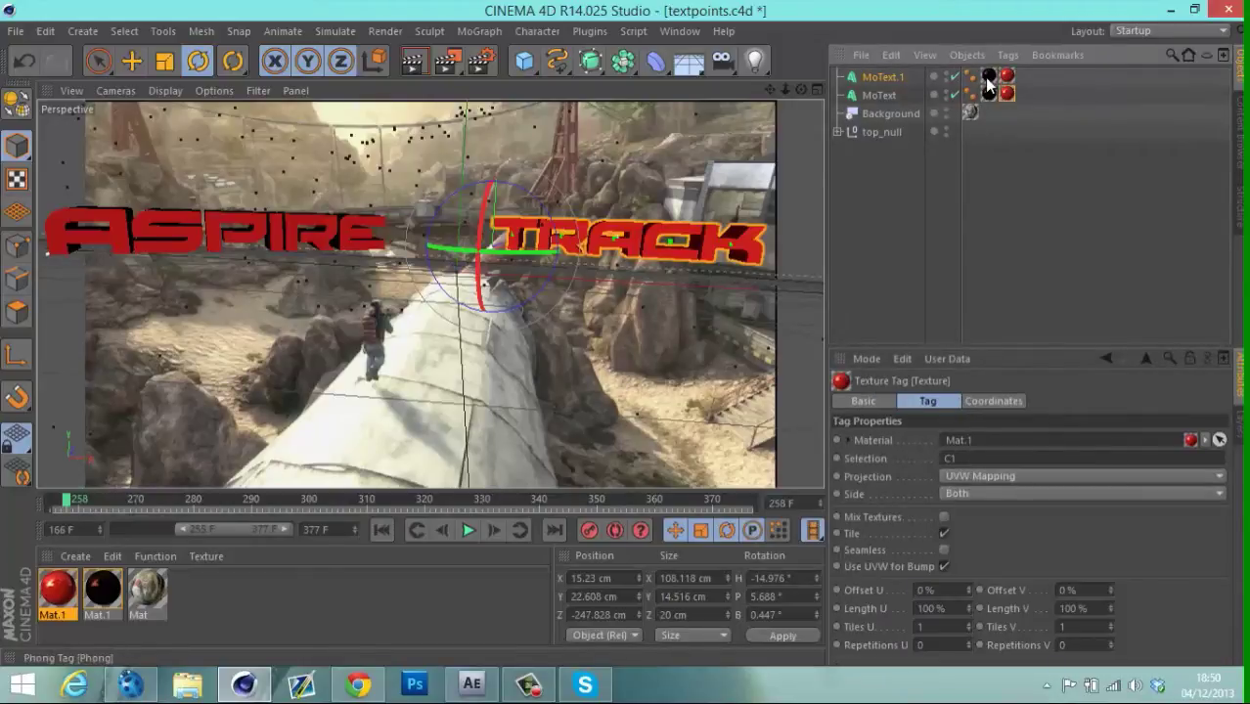
{"action": "left_click", "coordinate": [1006, 78]}
{"action": "left_click", "coordinate": [958, 459]}
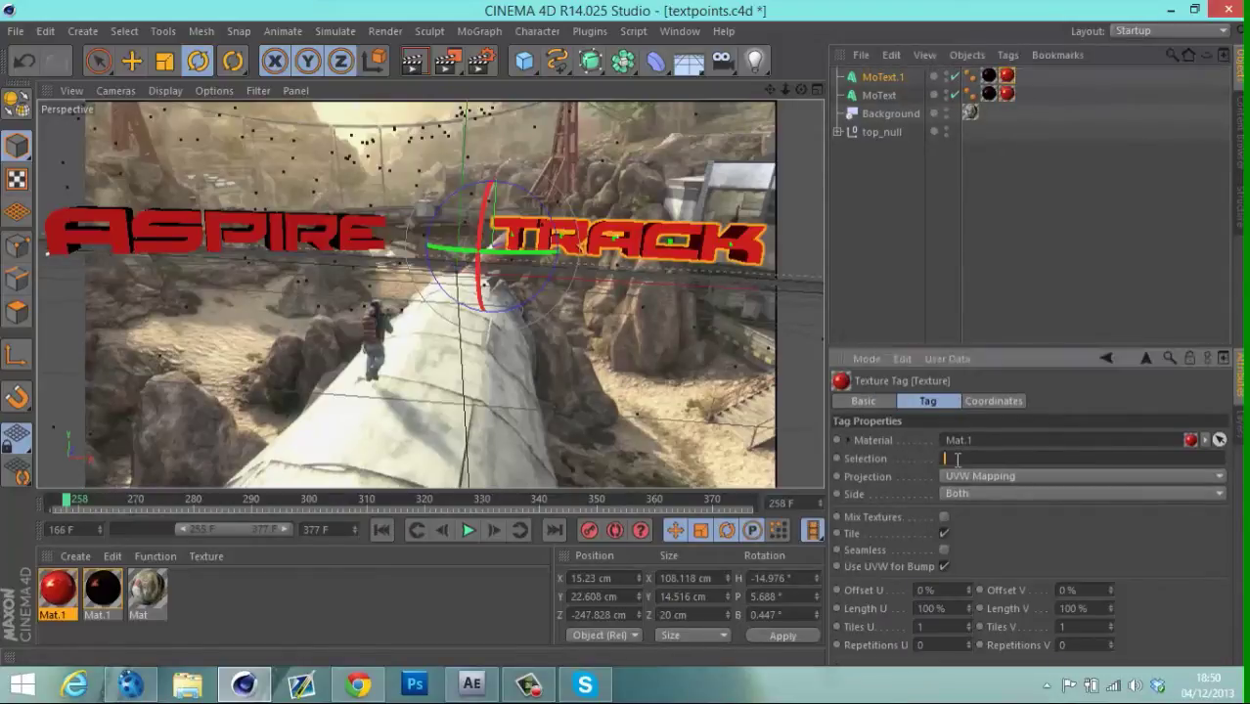
{"action": "type", "text": "C1"}
{"action": "left_click", "coordinate": [906, 293]}
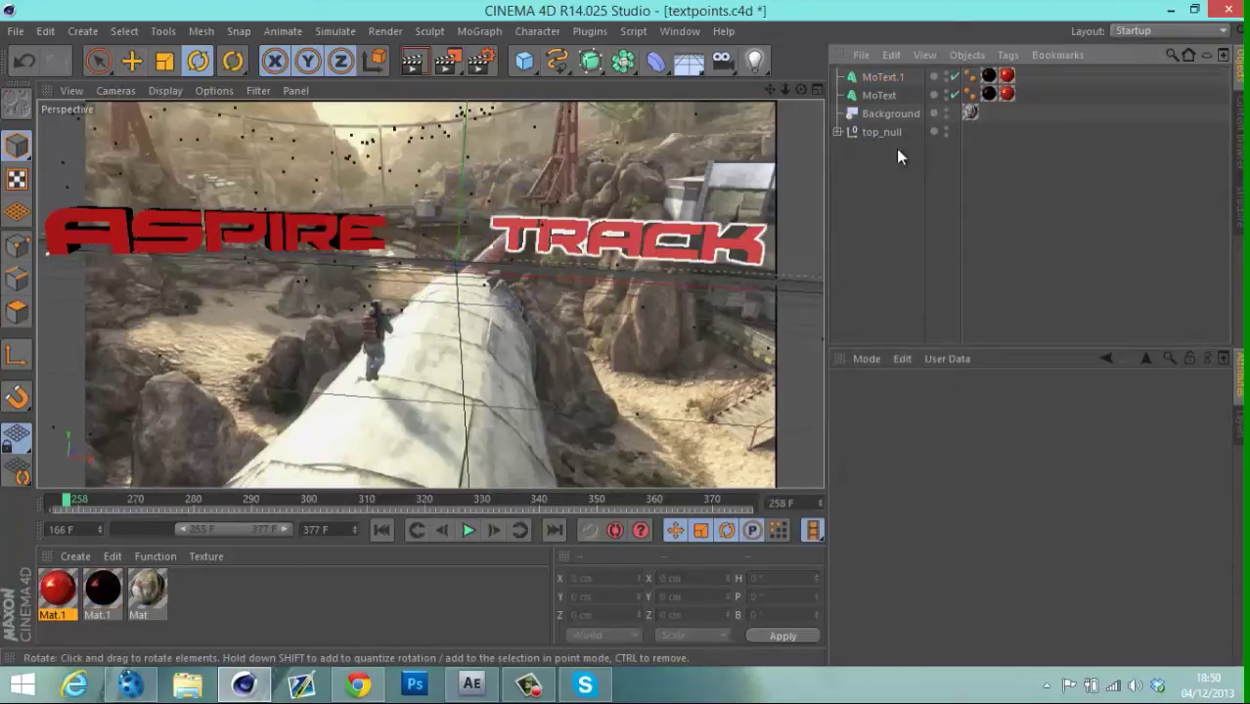
Set both the start and end caps of the TRACK text to Fillet Cap.
{"action": "left_click", "coordinate": [880, 79]}
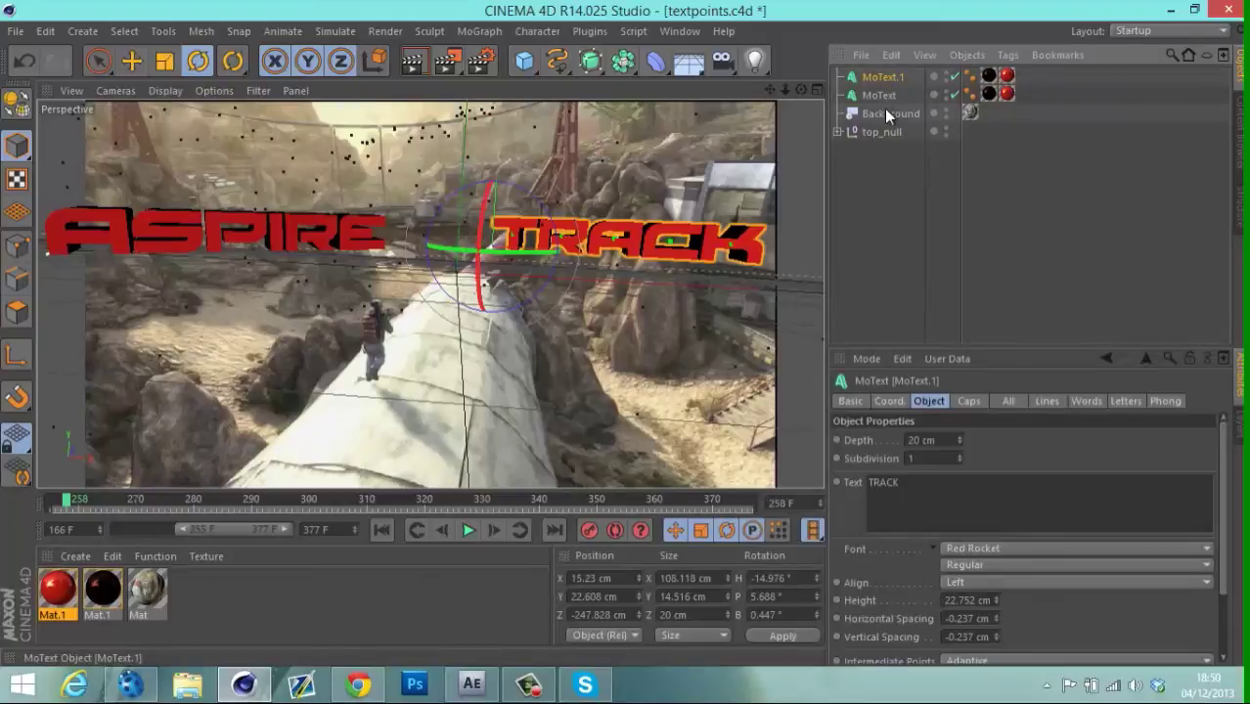
{"action": "left_click", "coordinate": [969, 397]}
{"action": "left_click", "coordinate": [964, 441]}
{"action": "left_click", "coordinate": [939, 511]}
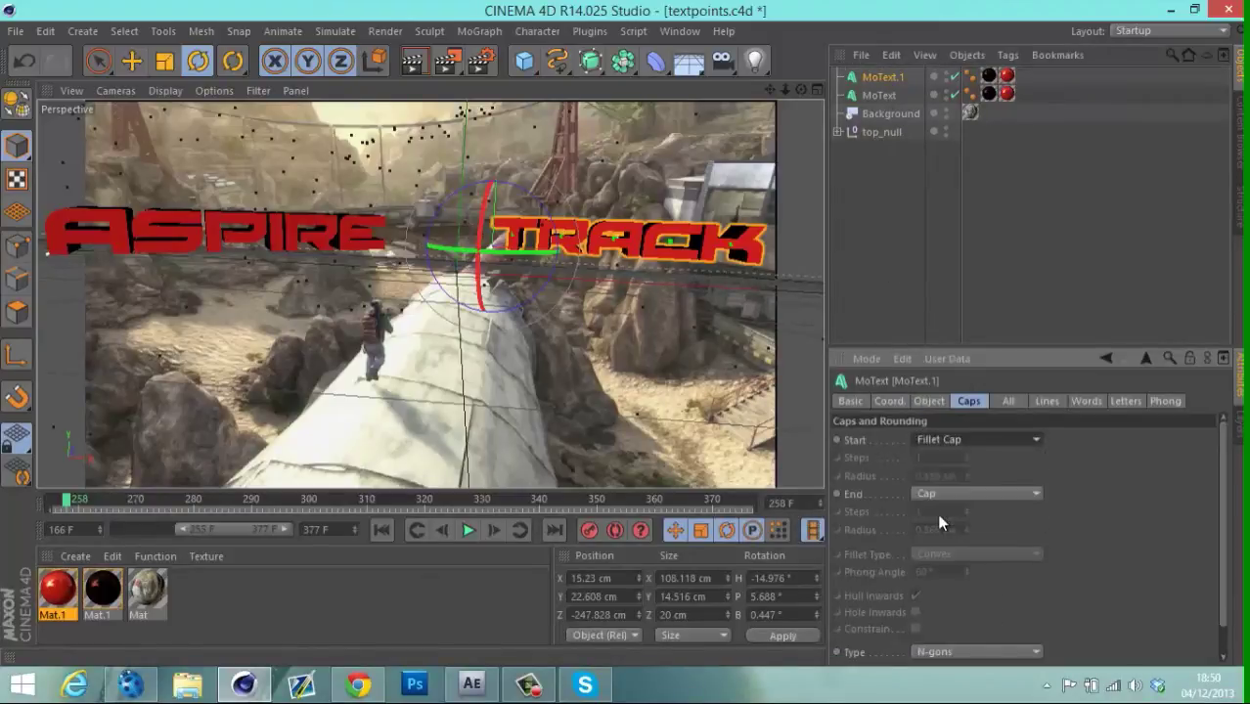
{"action": "left_click", "coordinate": [997, 494]}
{"action": "left_click", "coordinate": [941, 567]}
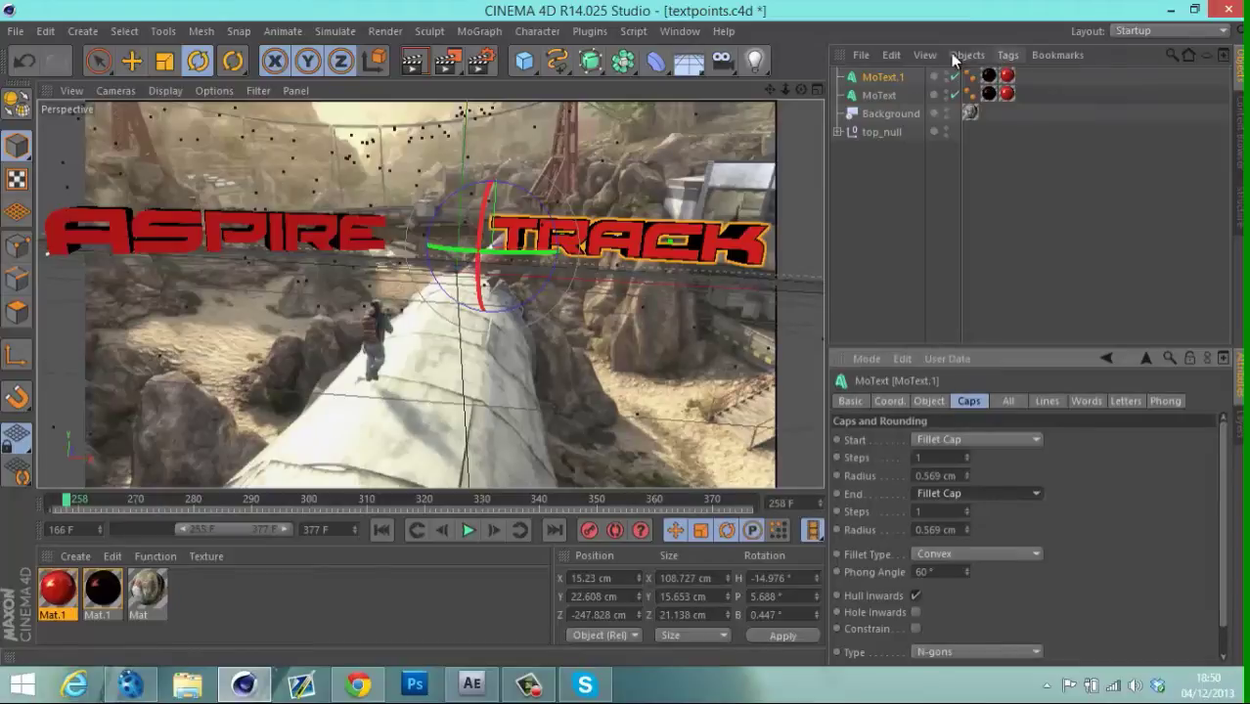
Set both the start and end caps of the ASPIRE text to Fillet Cap.
{"action": "left_click", "coordinate": [879, 94]}
{"action": "left_click", "coordinate": [1005, 95]}
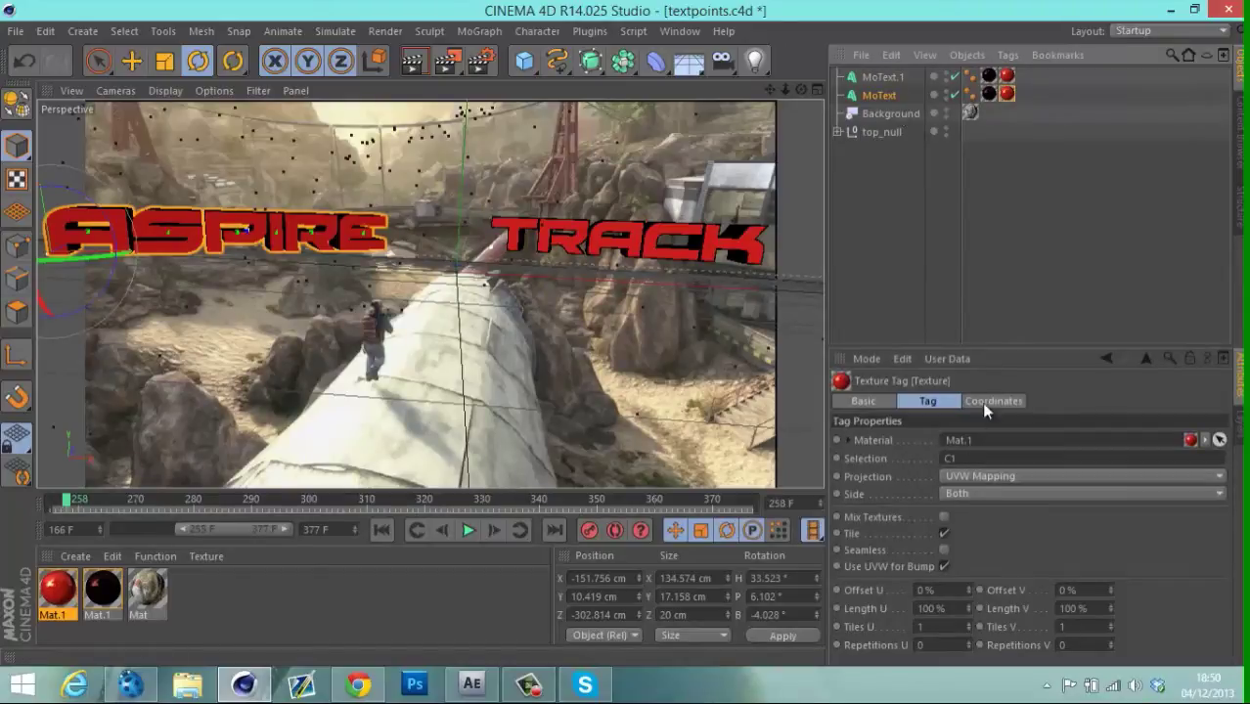
{"action": "left_click", "coordinate": [882, 93]}
{"action": "left_click", "coordinate": [976, 494]}
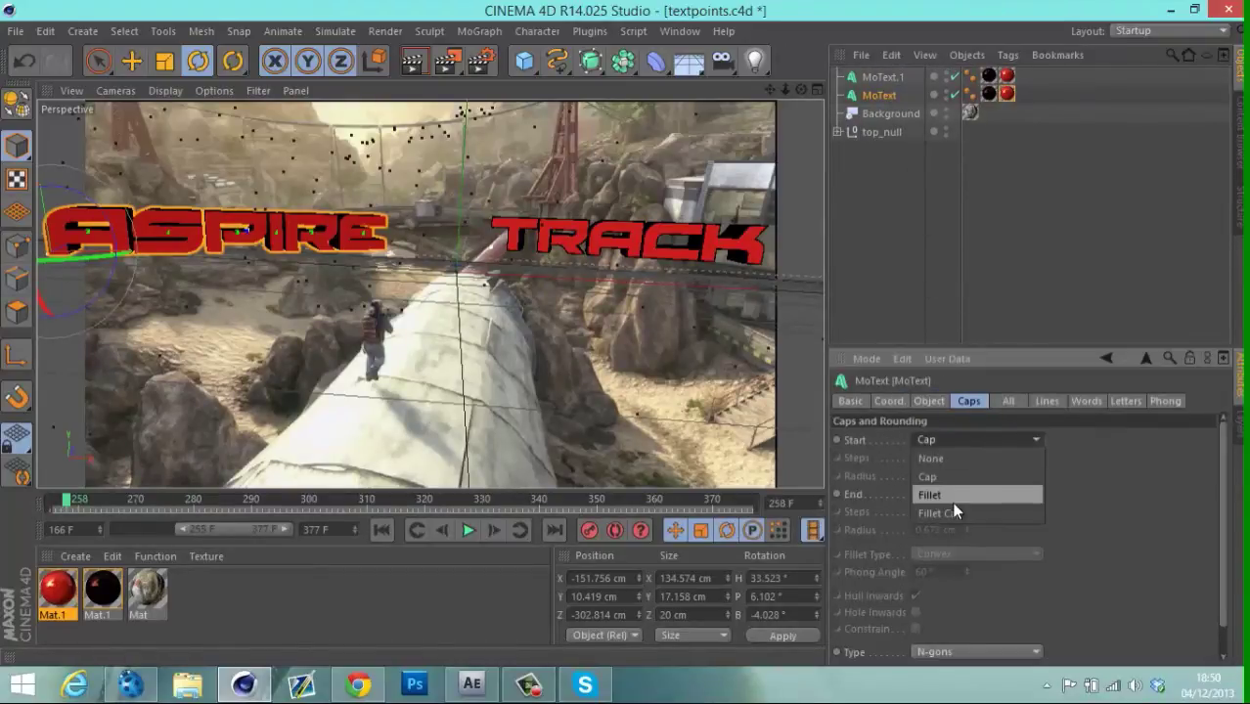
{"action": "left_click", "coordinate": [954, 510]}
{"action": "left_click", "coordinate": [964, 495]}
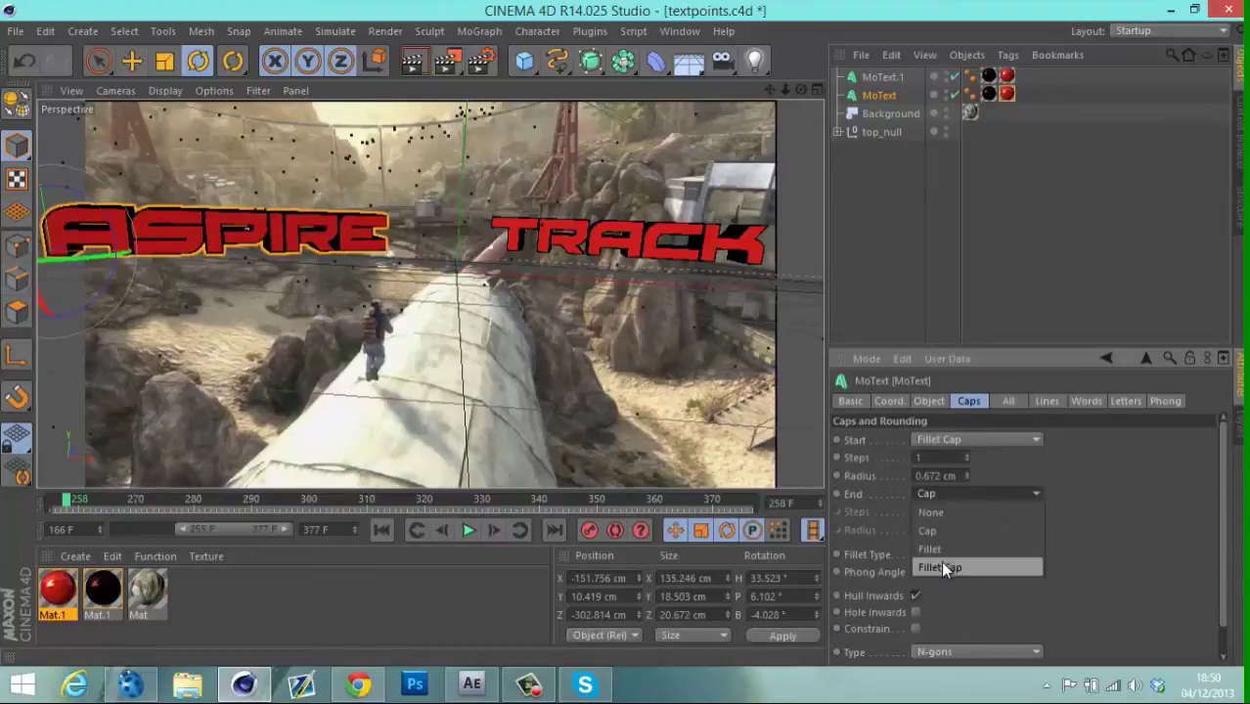
{"action": "left_click", "coordinate": [940, 560]}
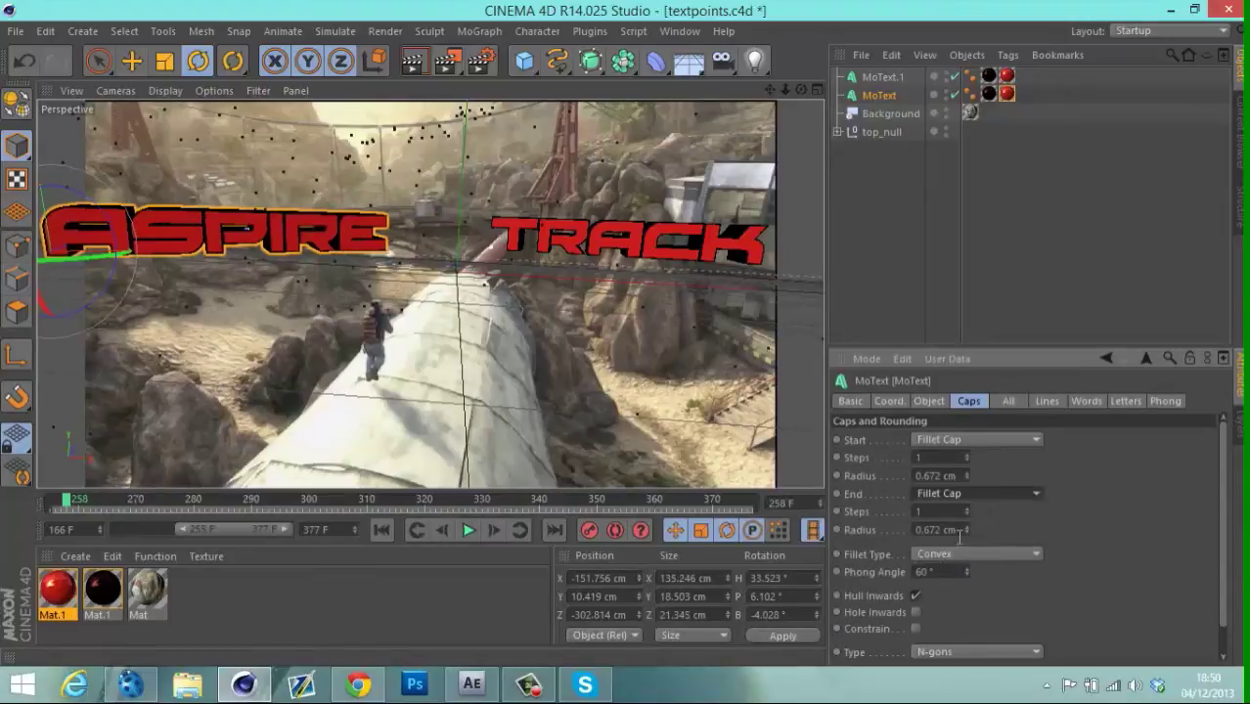
Try the Engraved fillet type on the ASPIRE text and render a close-up preview of the view.
{"action": "left_click", "coordinate": [1036, 554]}
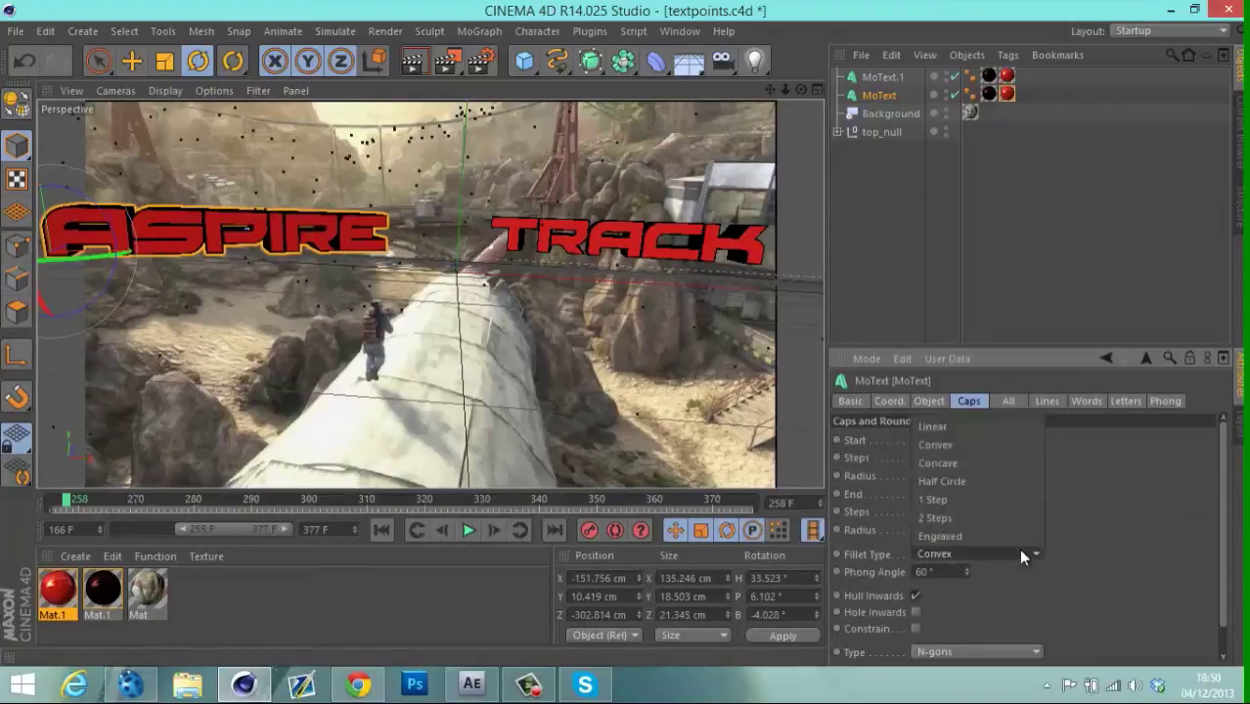
{"action": "left_click", "coordinate": [946, 536]}
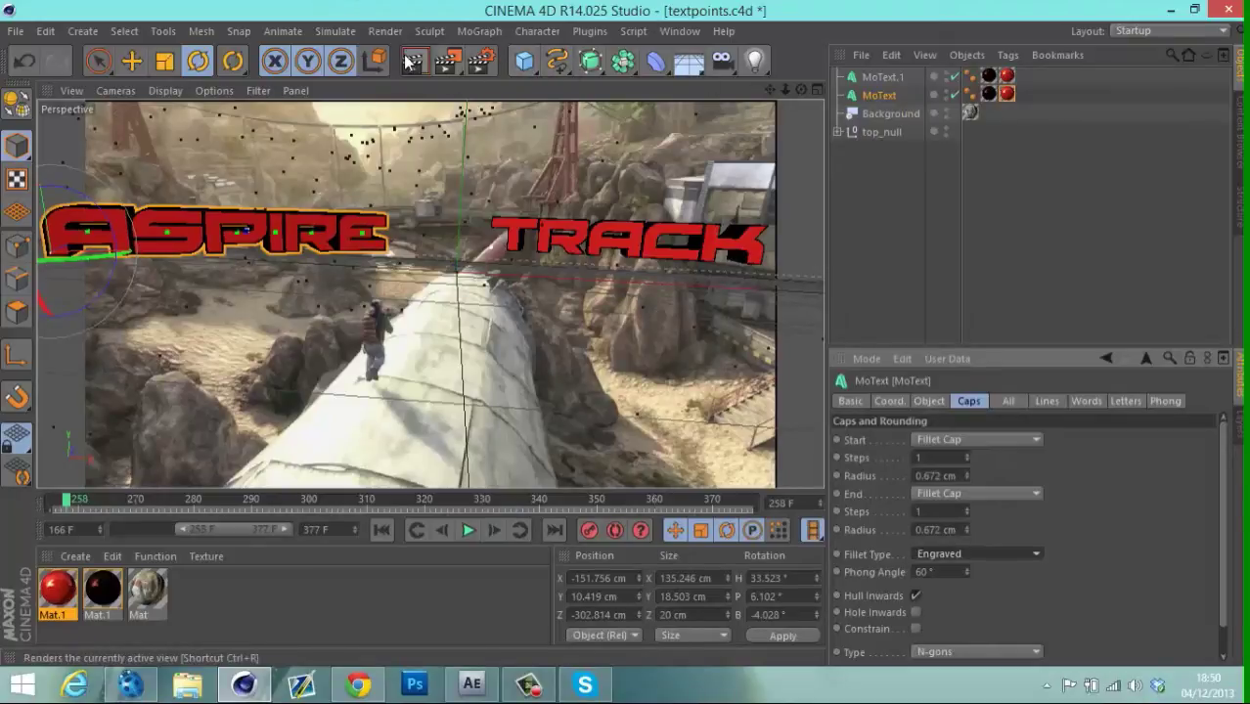
{"action": "left_click_drag", "start_coordinate": [785, 89], "coordinate": [625, 333]}
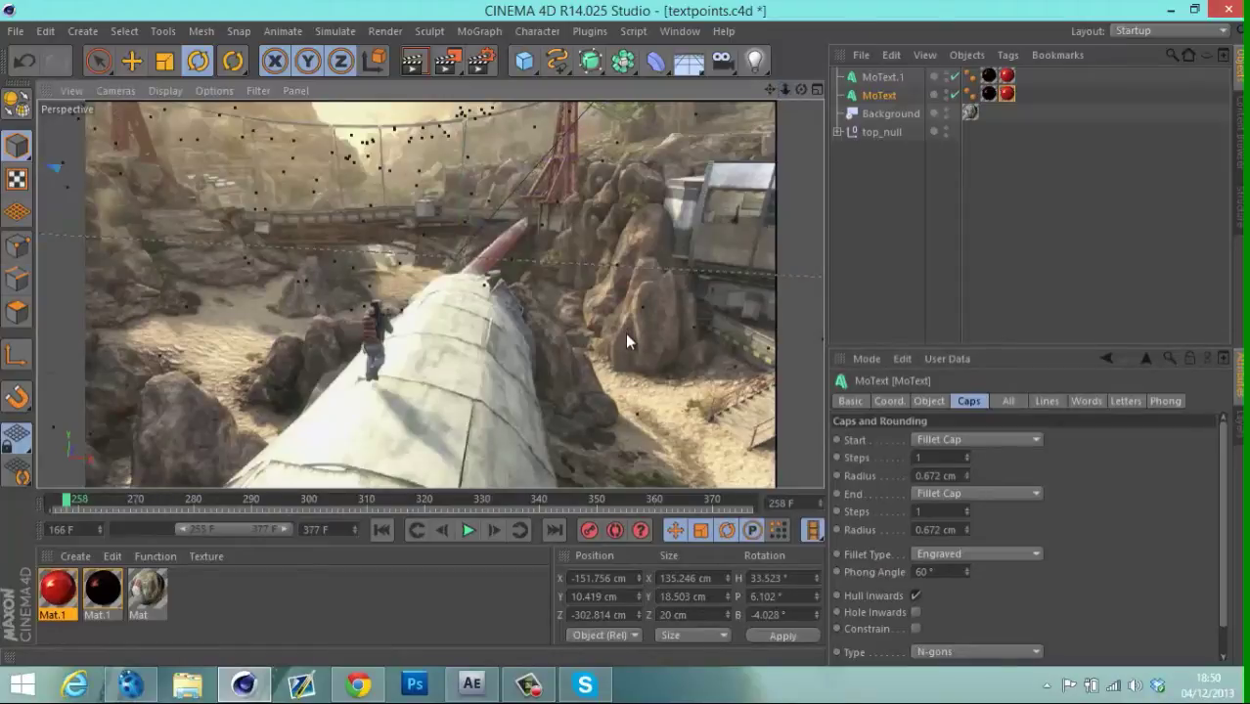
{"action": "left_click_drag", "start_coordinate": [784, 89], "coordinate": [625, 333]}
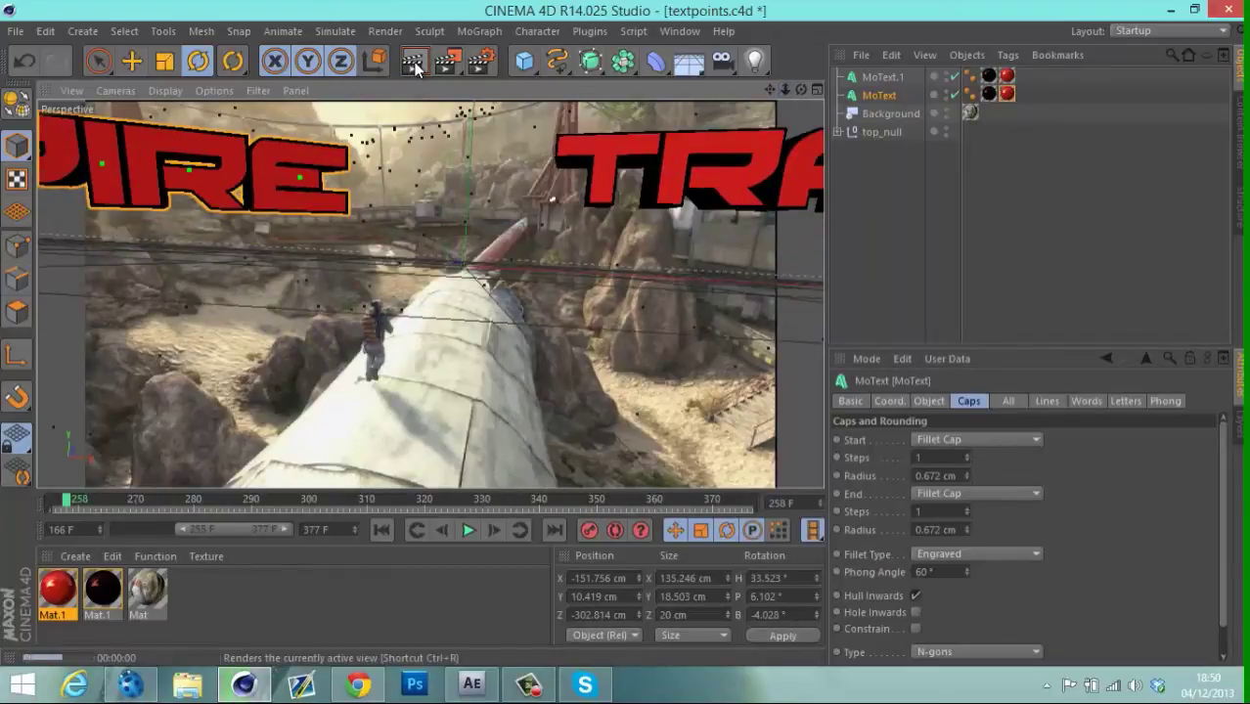
{"action": "left_click", "coordinate": [413, 62]}
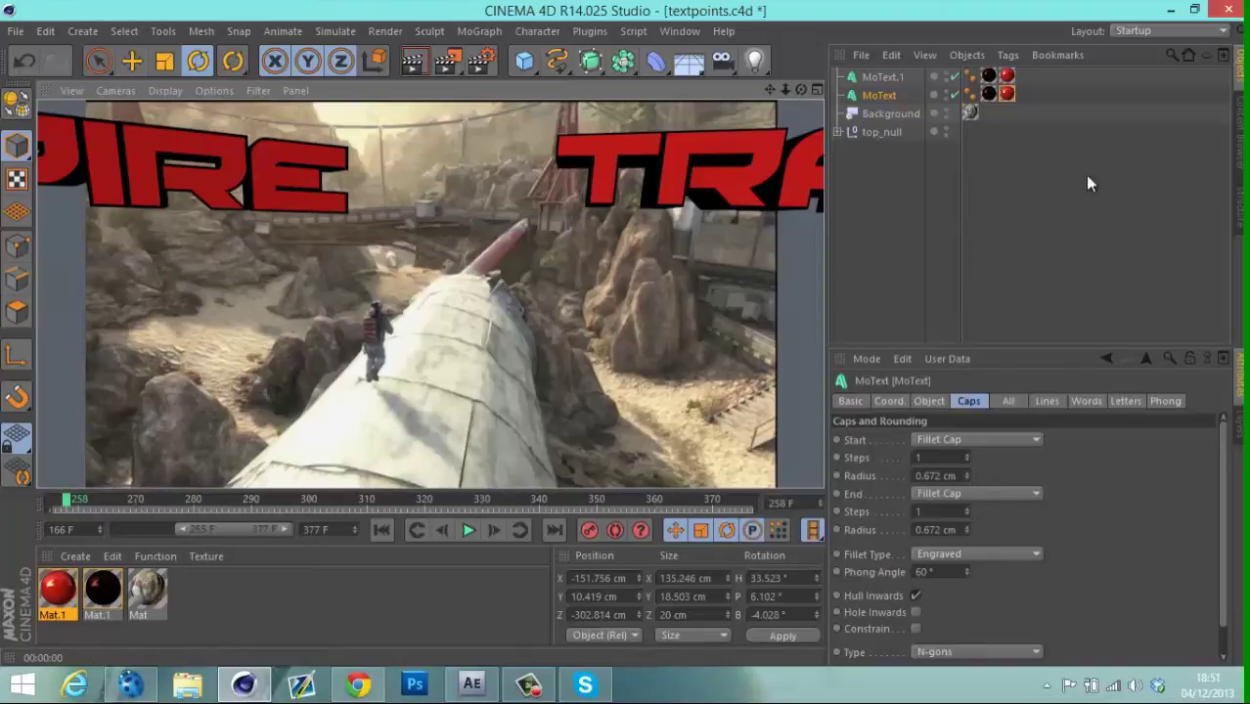
Try the Linear fillet type on both the ASPIRE and TRACK texts.
{"action": "left_click", "coordinate": [855, 244]}
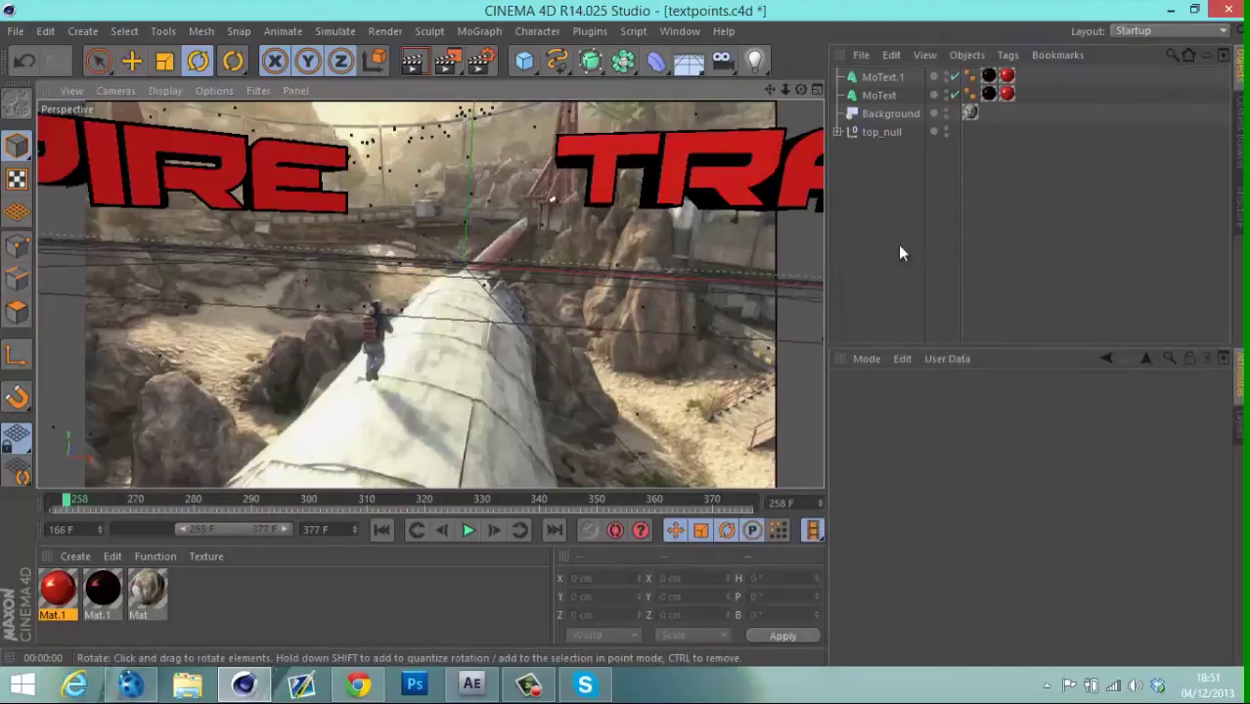
{"action": "left_click", "coordinate": [896, 76]}
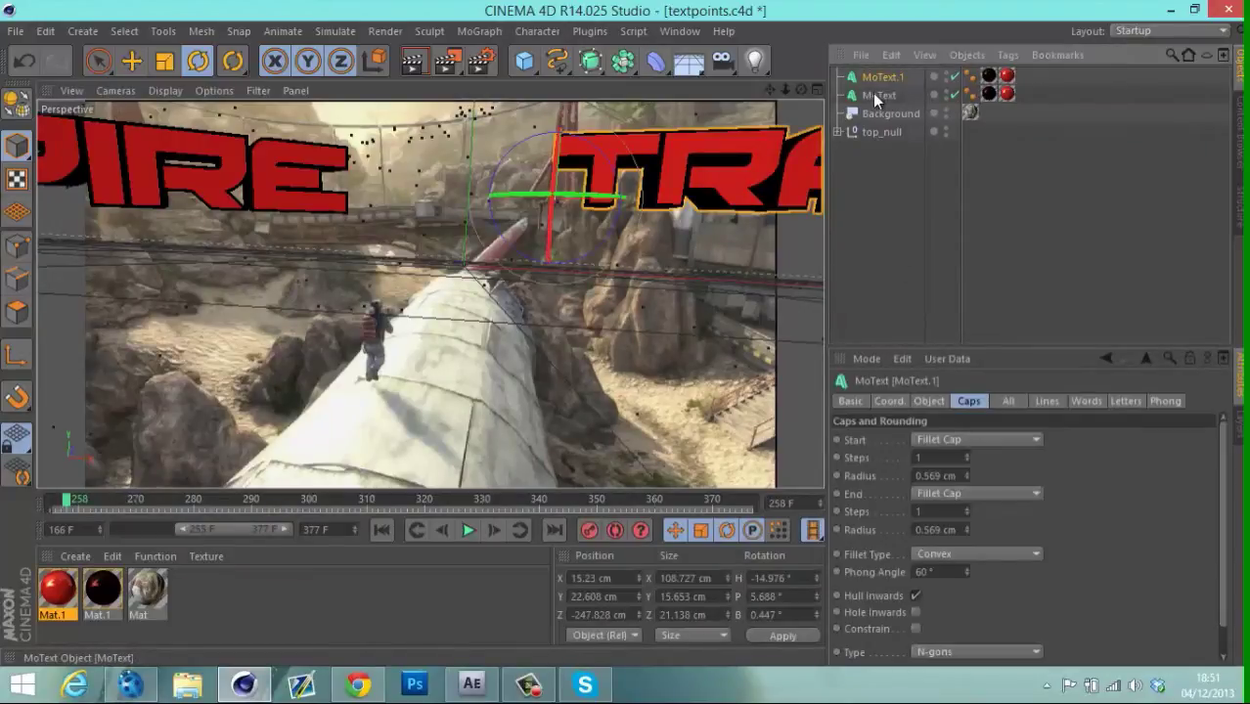
{"action": "left_click", "coordinate": [877, 95]}
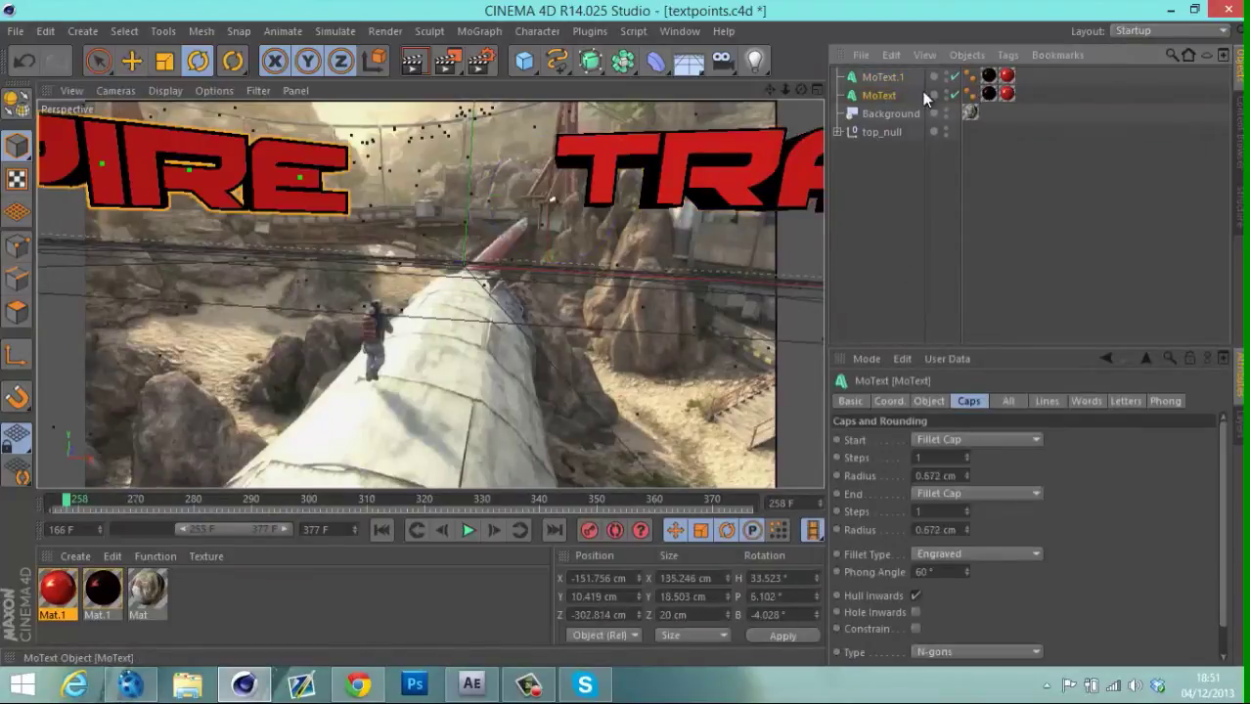
{"action": "left_click", "coordinate": [999, 548]}
{"action": "left_click", "coordinate": [963, 426]}
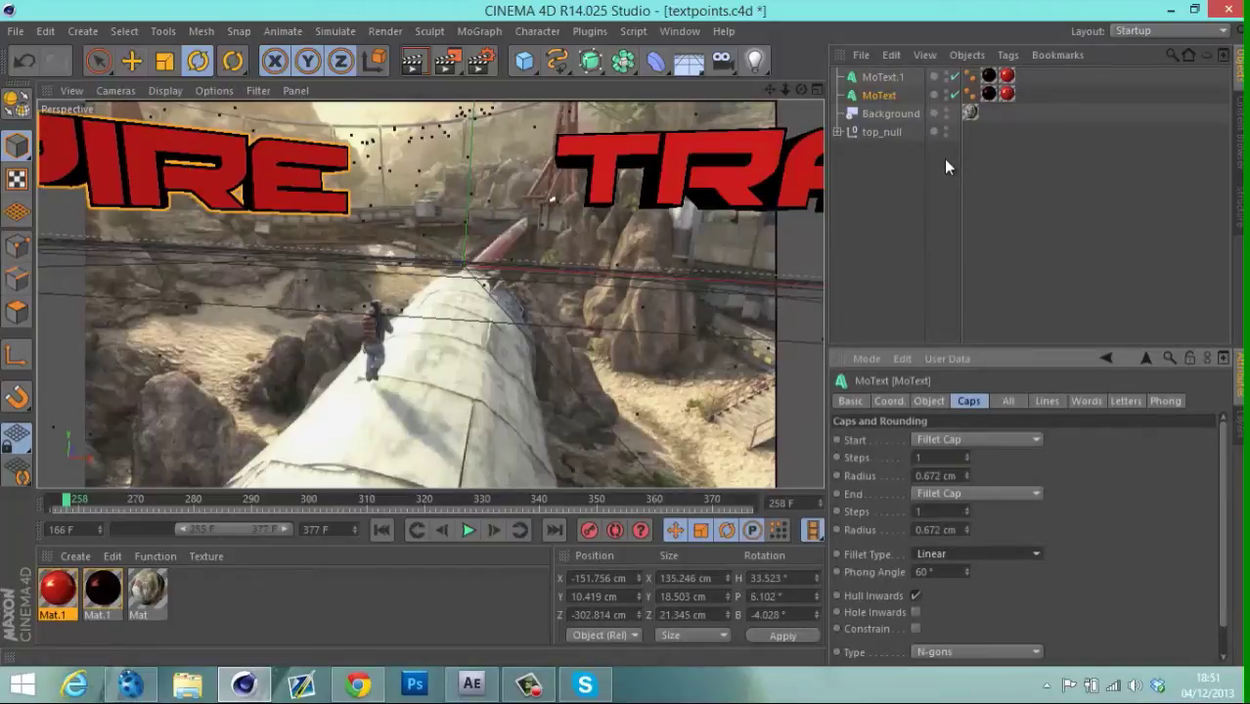
{"action": "left_click", "coordinate": [892, 78]}
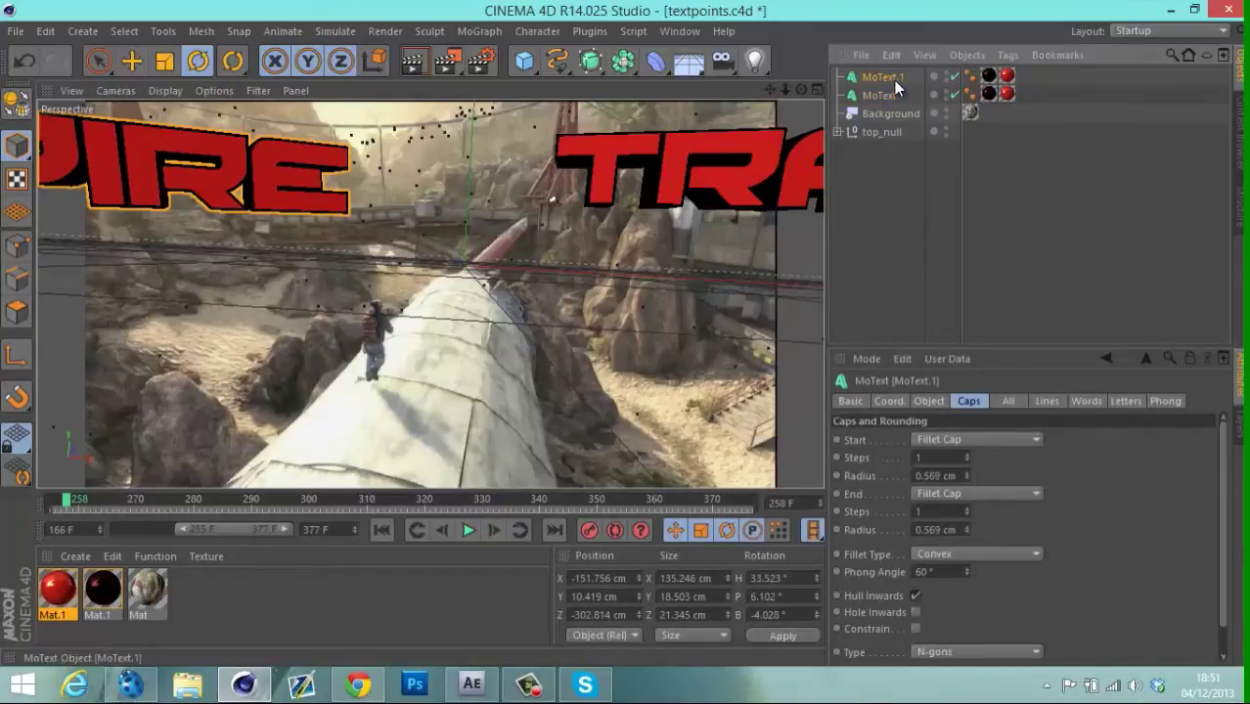
{"action": "left_click", "coordinate": [1000, 555]}
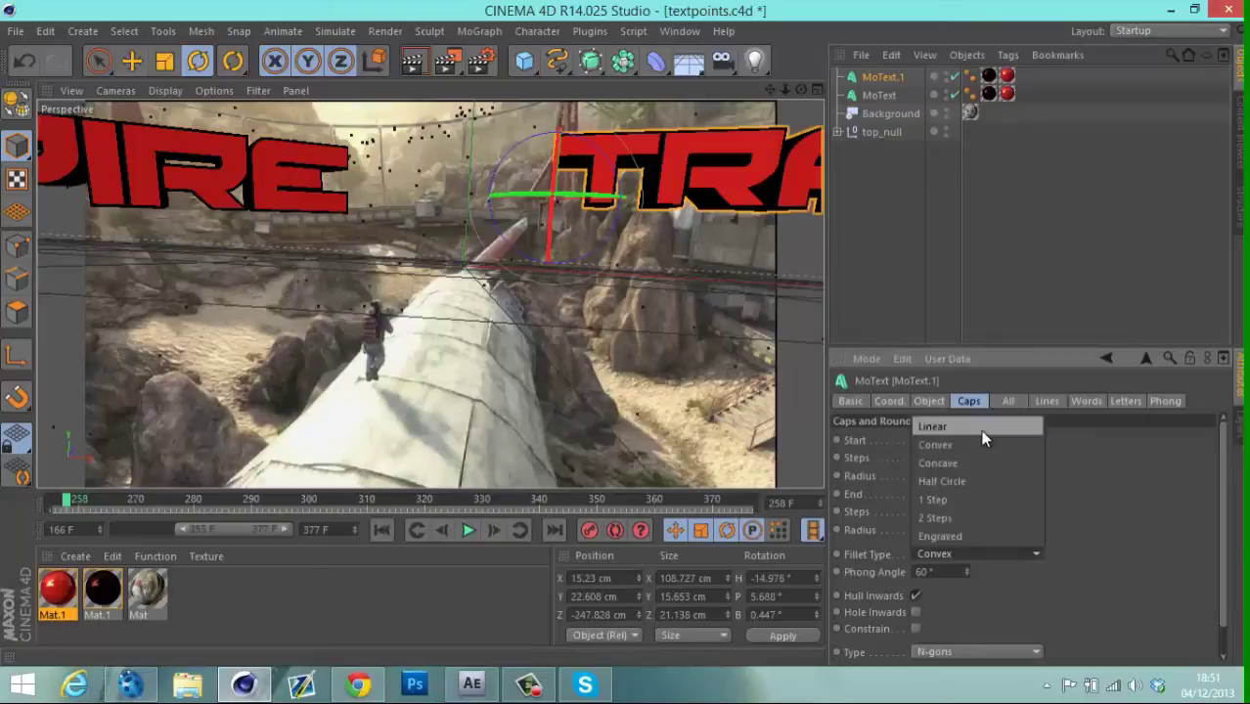
{"action": "left_click", "coordinate": [964, 427]}
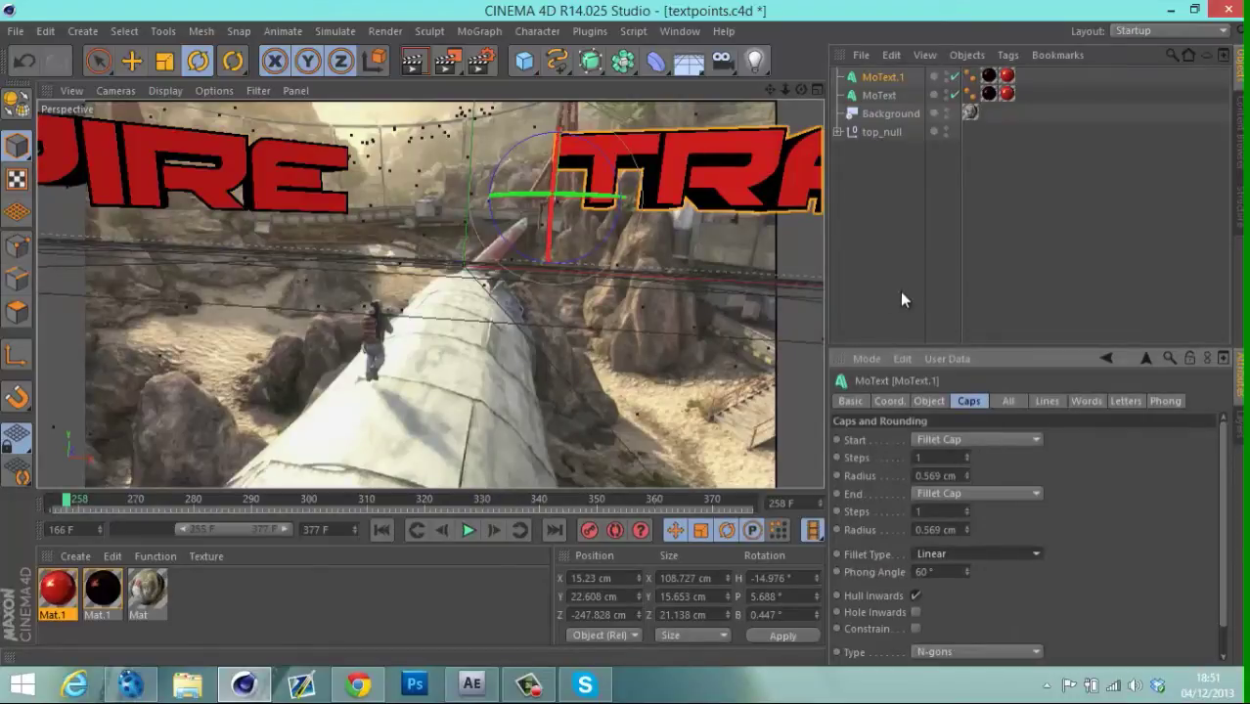
{"action": "left_click", "coordinate": [891, 286]}
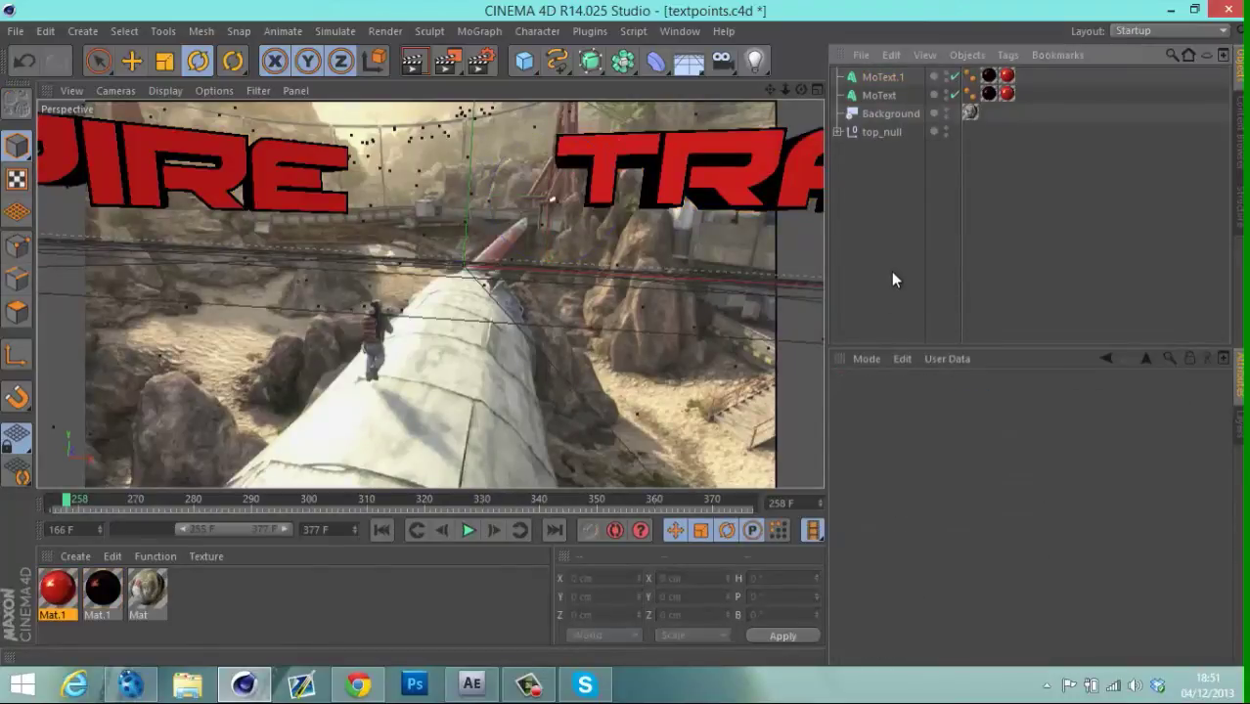
Set the fillet type of both the TRACK and ASPIRE texts to Convex.
{"action": "left_click", "coordinate": [894, 78]}
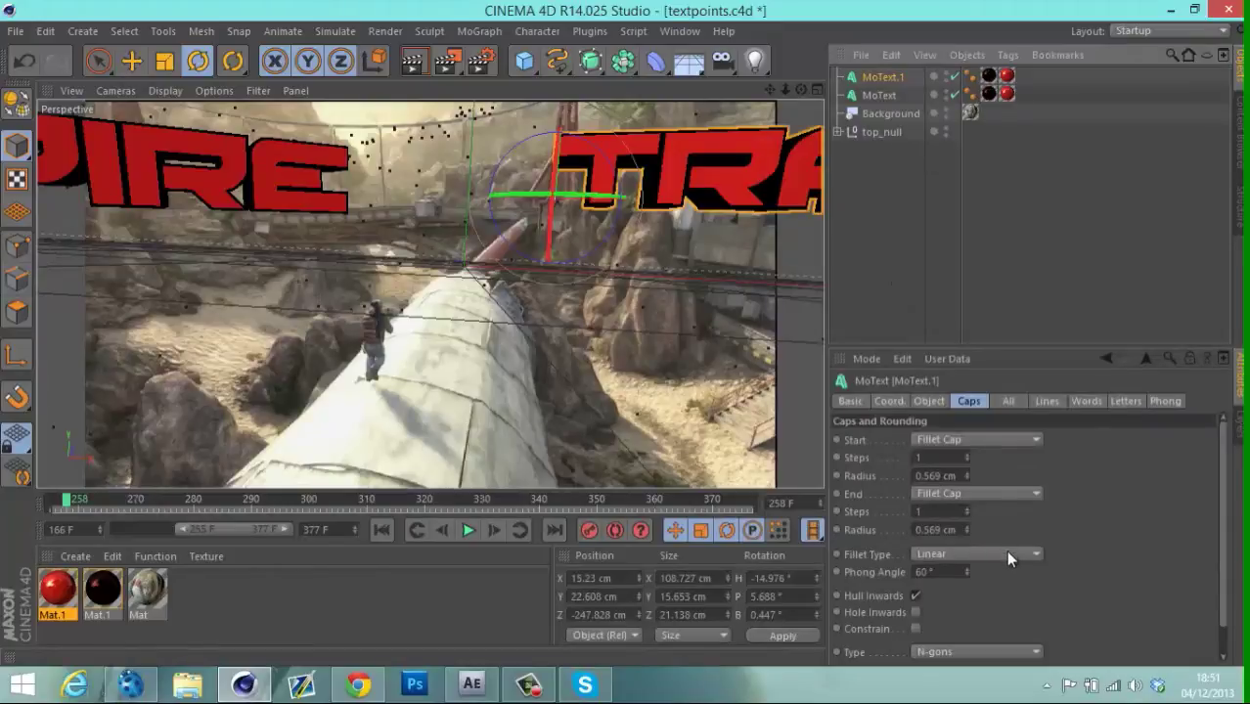
{"action": "left_click", "coordinate": [1006, 553]}
{"action": "left_click", "coordinate": [959, 448]}
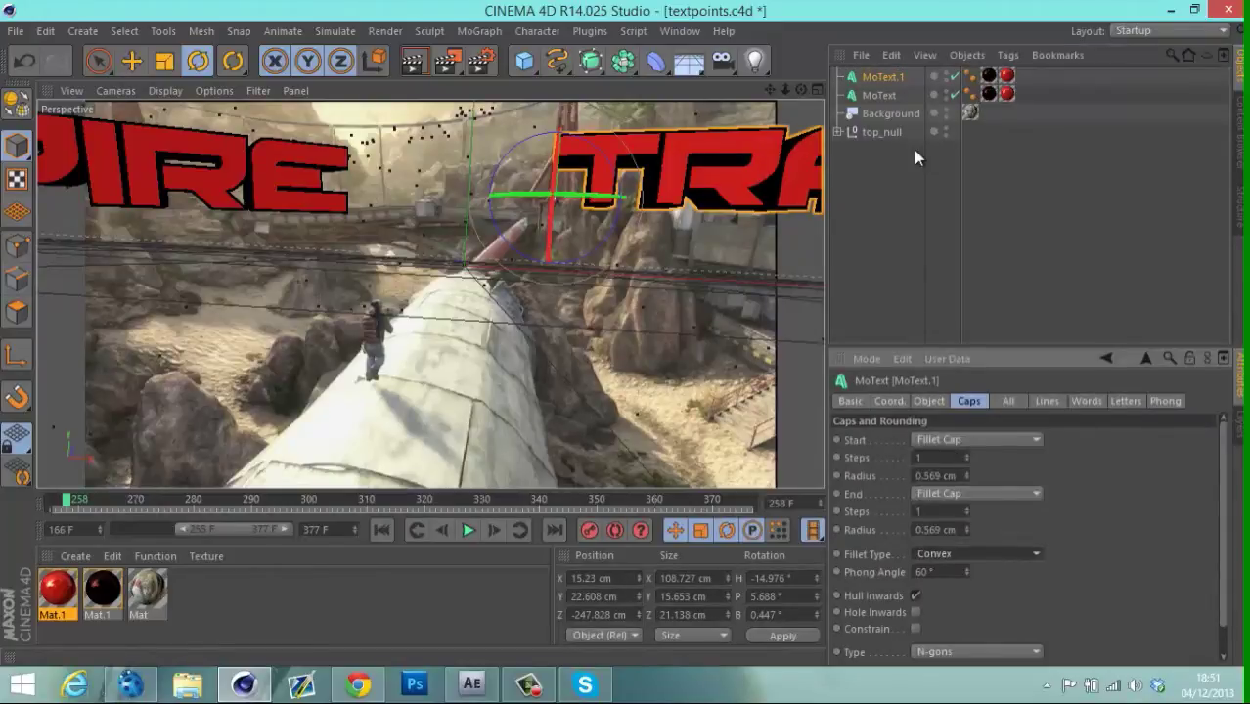
{"action": "mouse_move", "coordinate": [902, 97]}
{"action": "left_mouse_down"}
{"action": "mouse_move", "coordinate": [892, 117]}
{"action": "mouse_move", "coordinate": [885, 95]}
{"action": "left_mouse_up"}
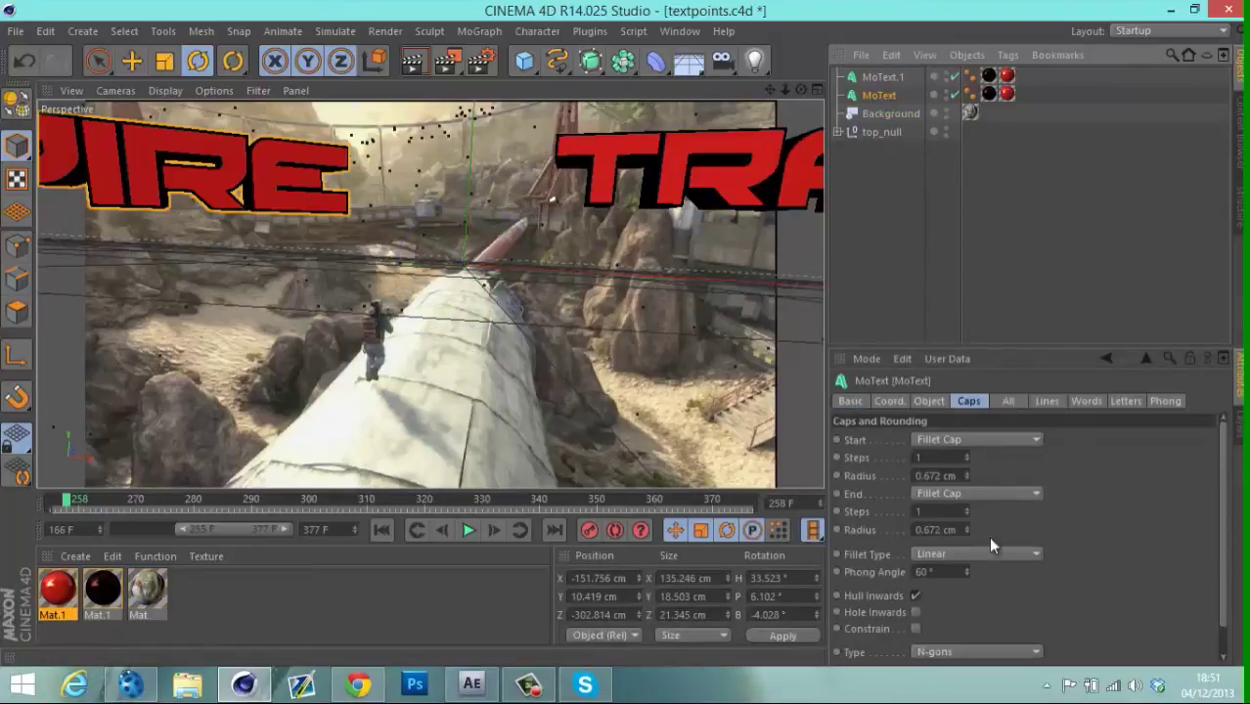
{"action": "left_click", "coordinate": [986, 551]}
{"action": "left_click", "coordinate": [948, 444]}
{"action": "left_click", "coordinate": [833, 230]}
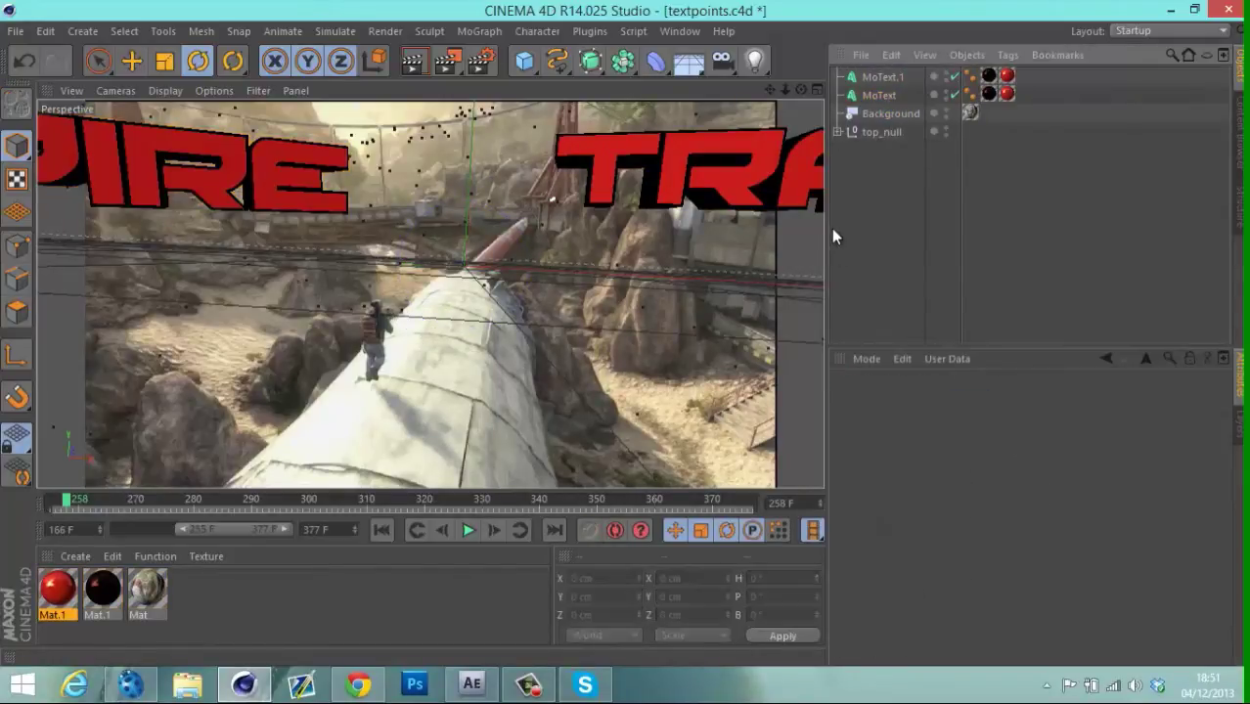
At frame 255, shift the ASPIRE text slightly outward and scale it down to about 64%.
{"action": "left_click", "coordinate": [53, 501]}
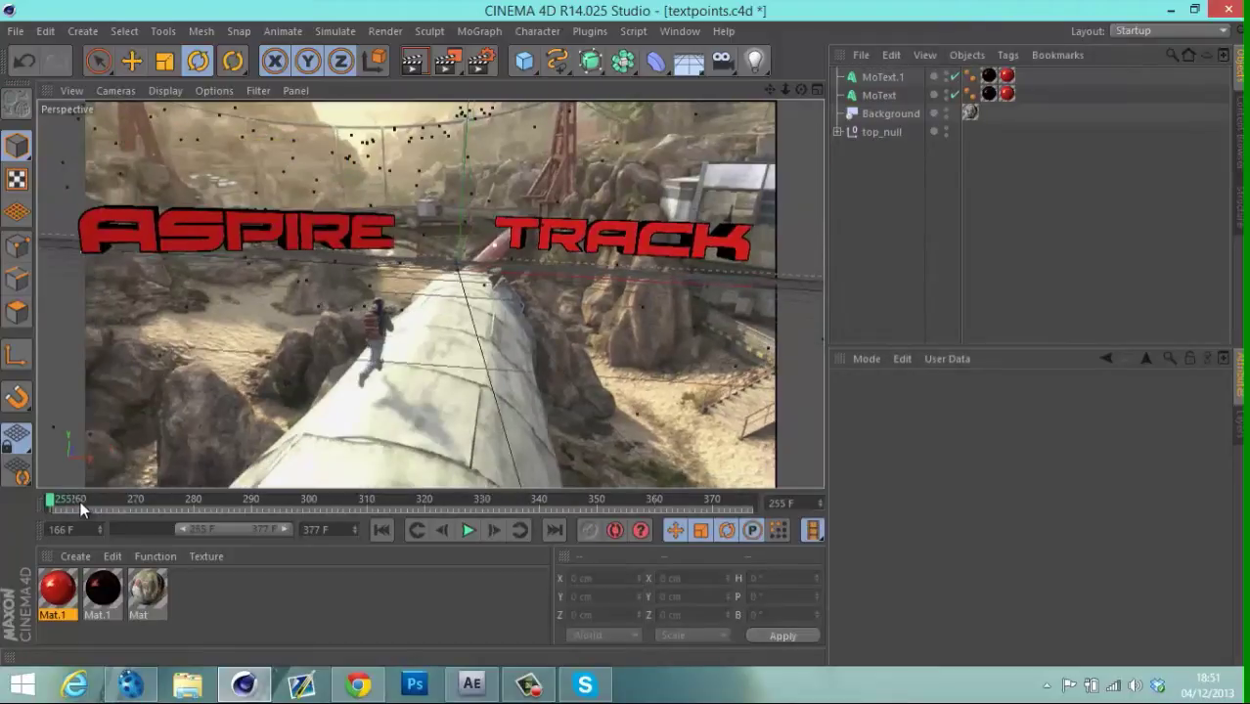
{"action": "left_click", "coordinate": [59, 501]}
{"action": "left_click", "coordinate": [49, 501]}
{"action": "left_click", "coordinate": [886, 92]}
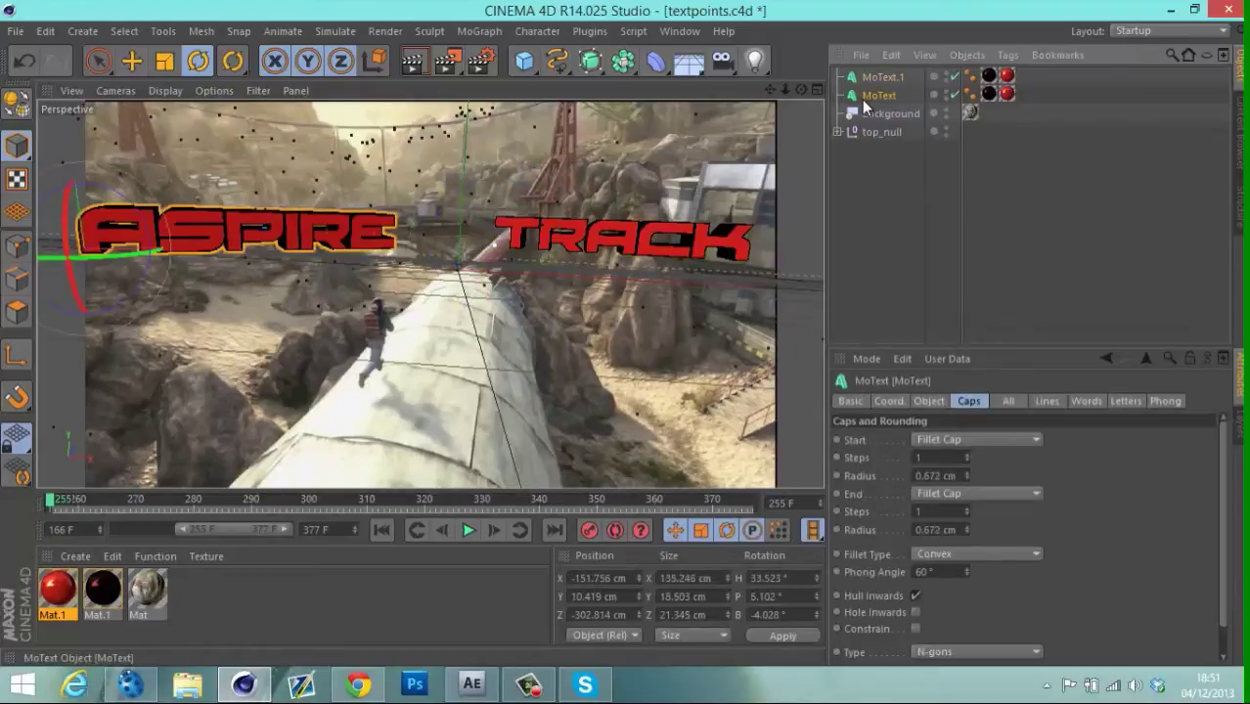
{"action": "left_click", "coordinate": [142, 61]}
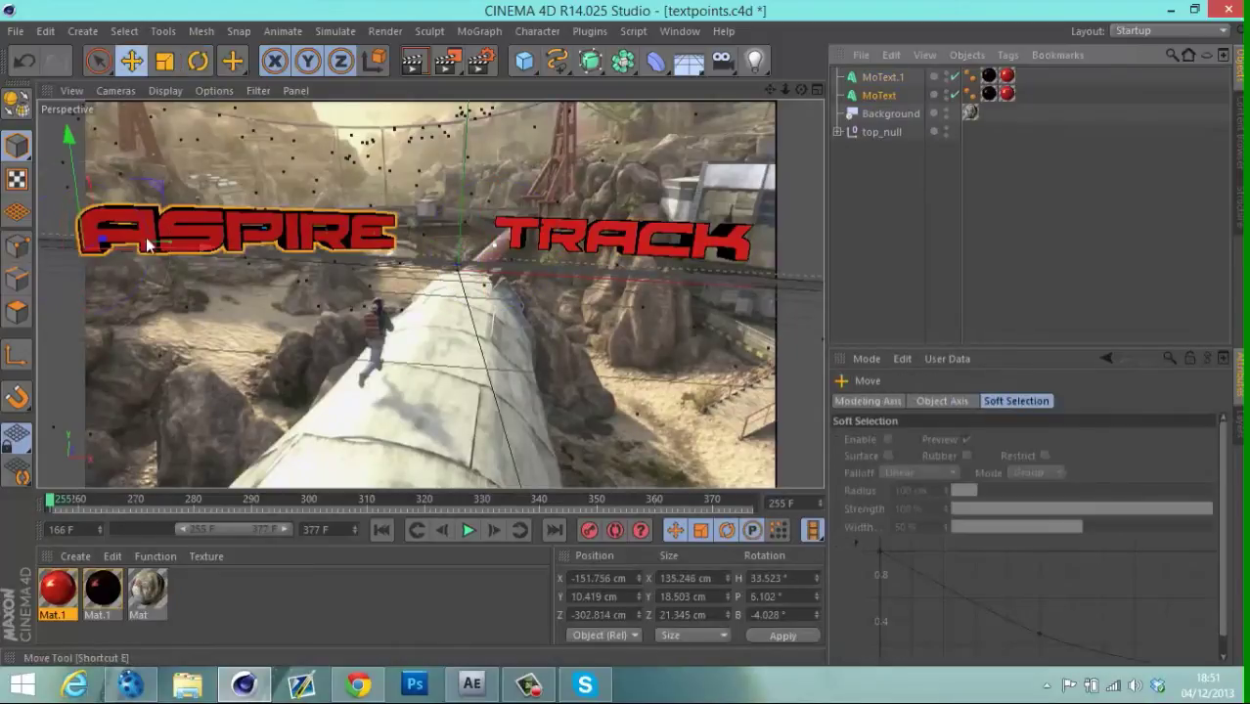
{"action": "left_click_drag", "start_coordinate": [203, 252], "coordinate": [139, 240]}
{"action": "key", "text": "t"}
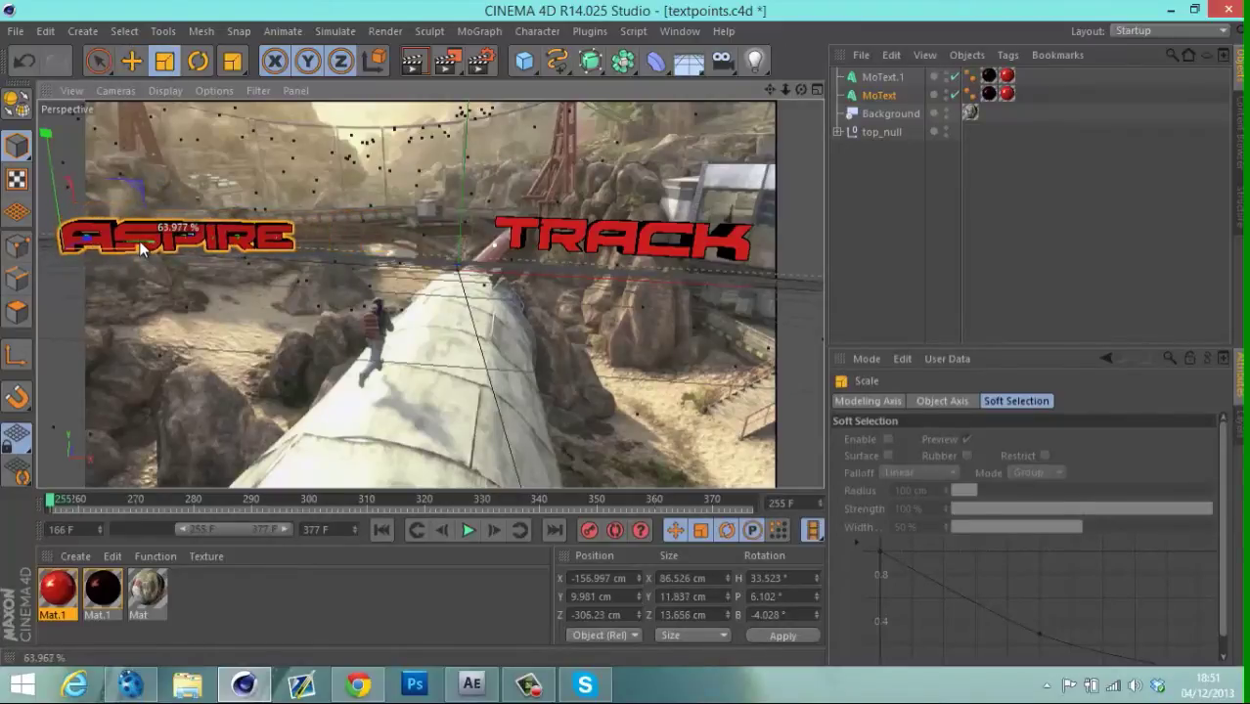
Move the ASPIRE text inward and slightly lower, to about X -110, Y 6, Z -337 cm.
{"action": "left_click", "coordinate": [133, 62]}
{"action": "left_click_drag", "start_coordinate": [181, 245], "coordinate": [243, 240]}
{"action": "left_click_drag", "start_coordinate": [142, 239], "coordinate": [134, 264]}
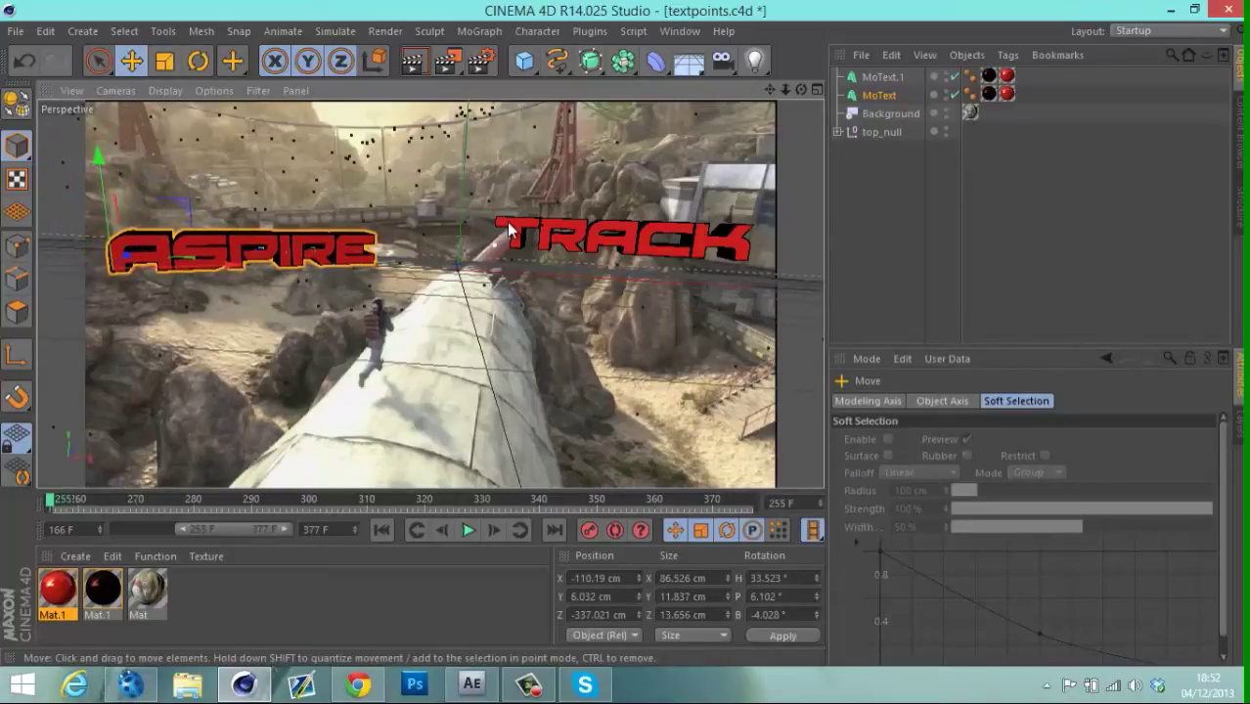
Scale the TRACK text down to about 90%.
{"action": "left_click", "coordinate": [546, 243]}
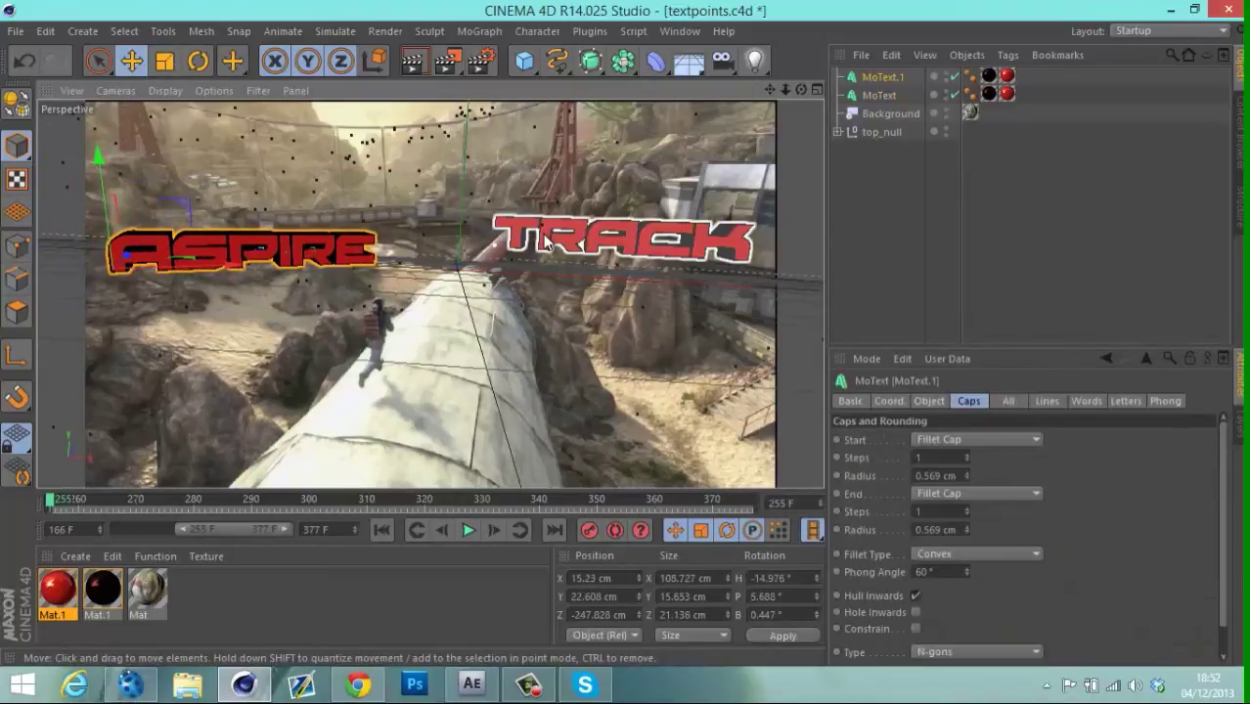
{"action": "left_click", "coordinate": [166, 61]}
{"action": "left_click_drag", "start_coordinate": [603, 248], "coordinate": [590, 246]}
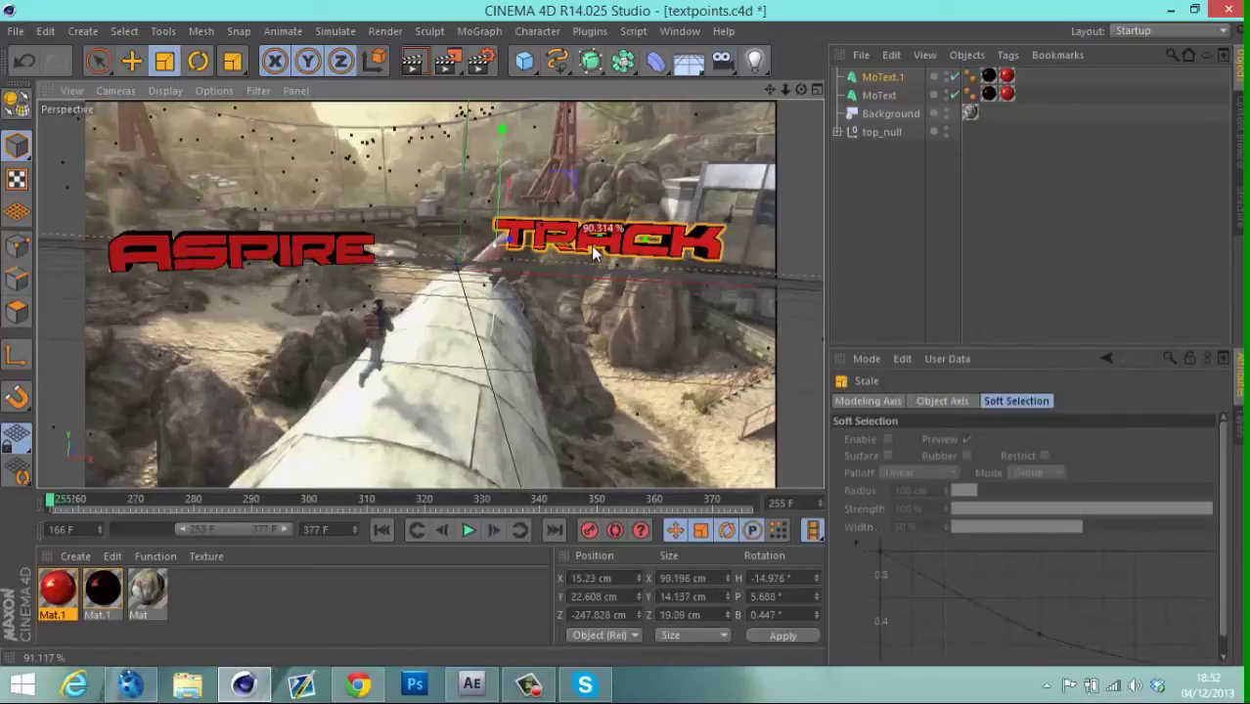
{"action": "key", "text": "e"}
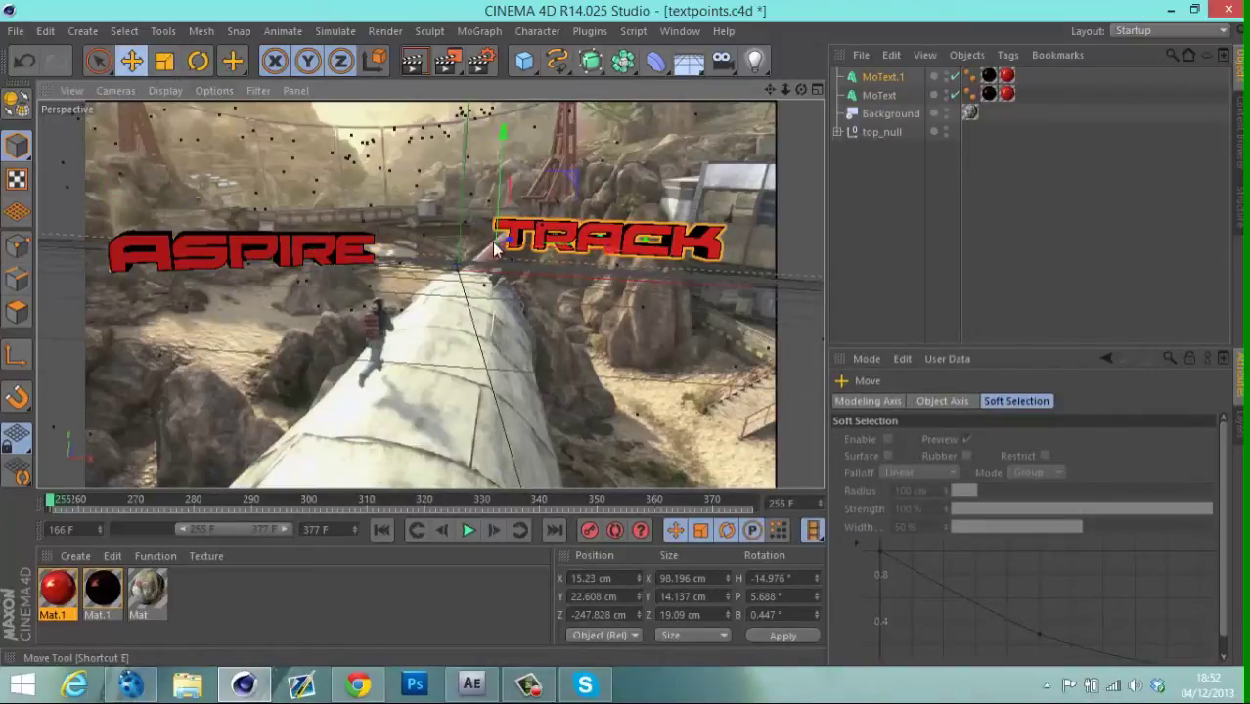
Move the TRACK text closer to the camera, to about X 7, Y 19, Z -278 cm, and check it at frame 313.
{"action": "left_click_drag", "start_coordinate": [499, 245], "coordinate": [500, 251]}
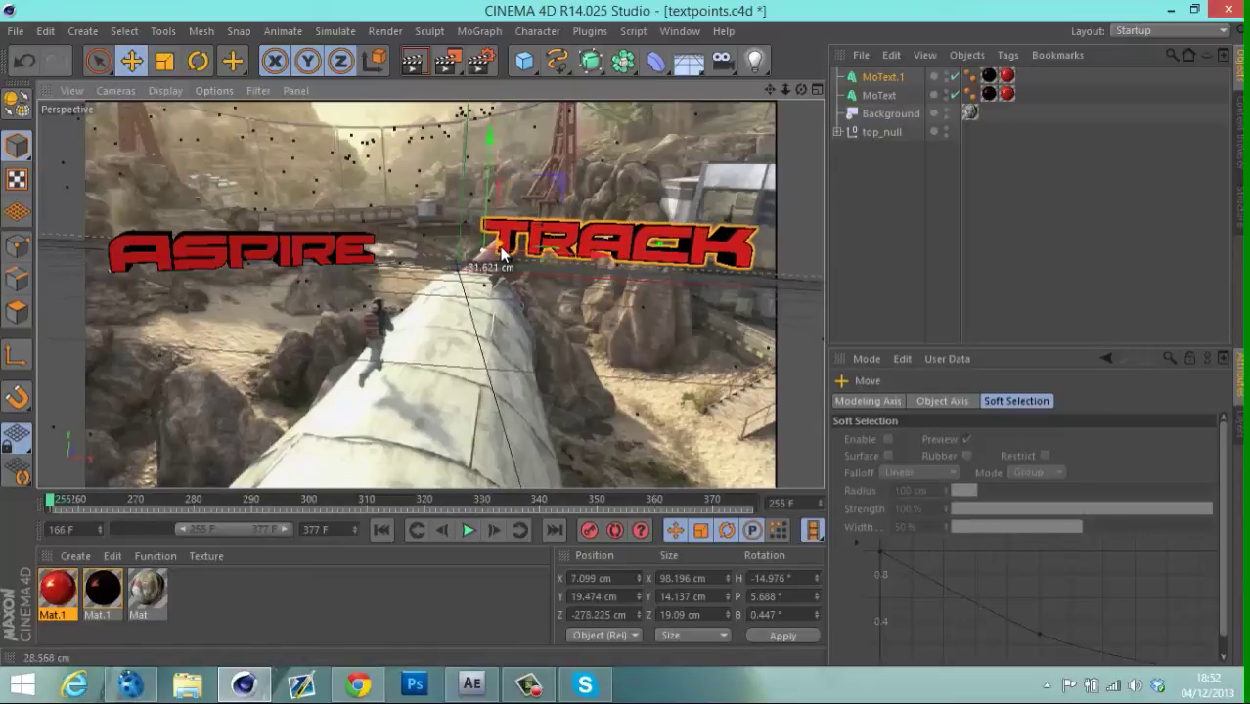
{"action": "left_click", "coordinate": [367, 482]}
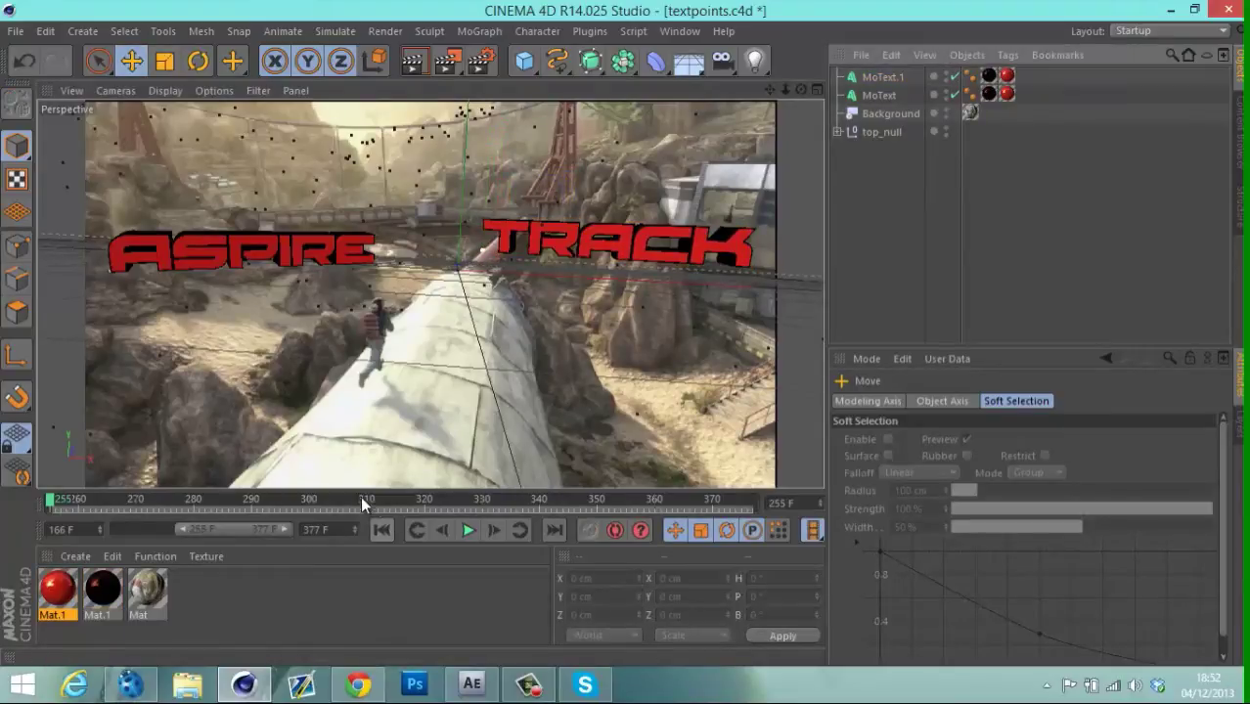
{"action": "left_click", "coordinate": [381, 499]}
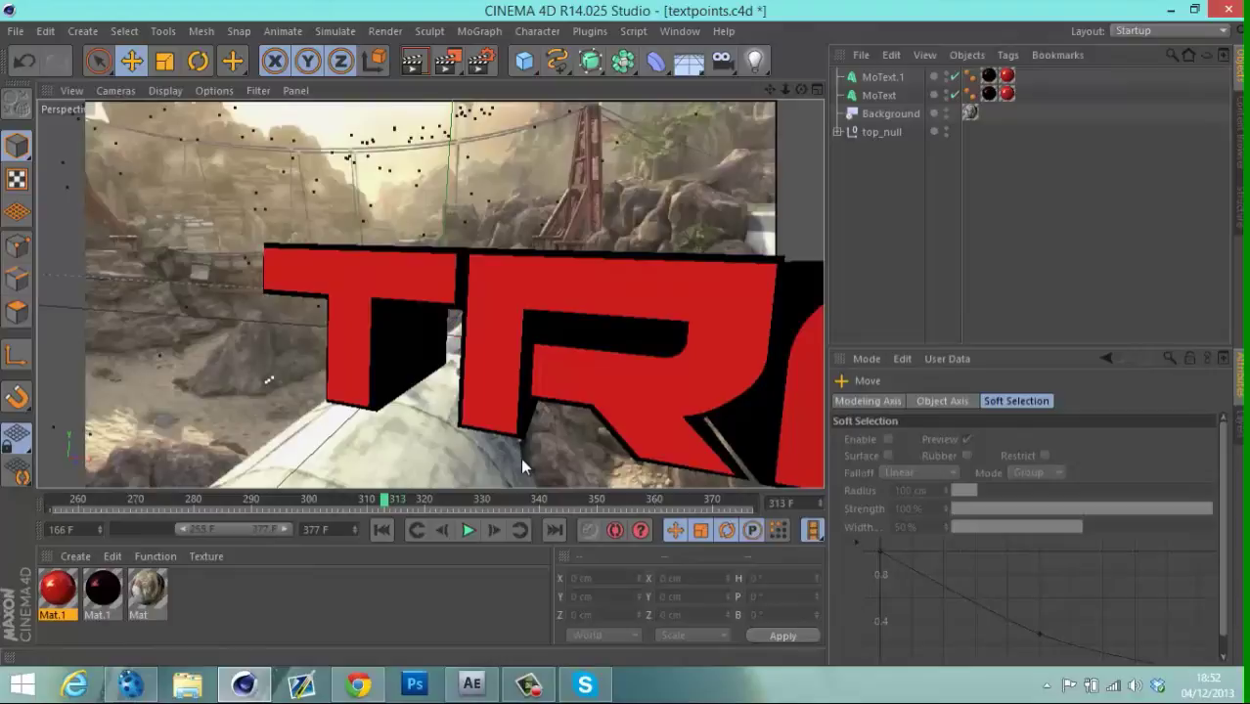
At frame 306, rotate the TRACK text to about H -1°, P -5°, B -1°.
{"action": "left_click_drag", "start_coordinate": [388, 502], "coordinate": [344, 465]}
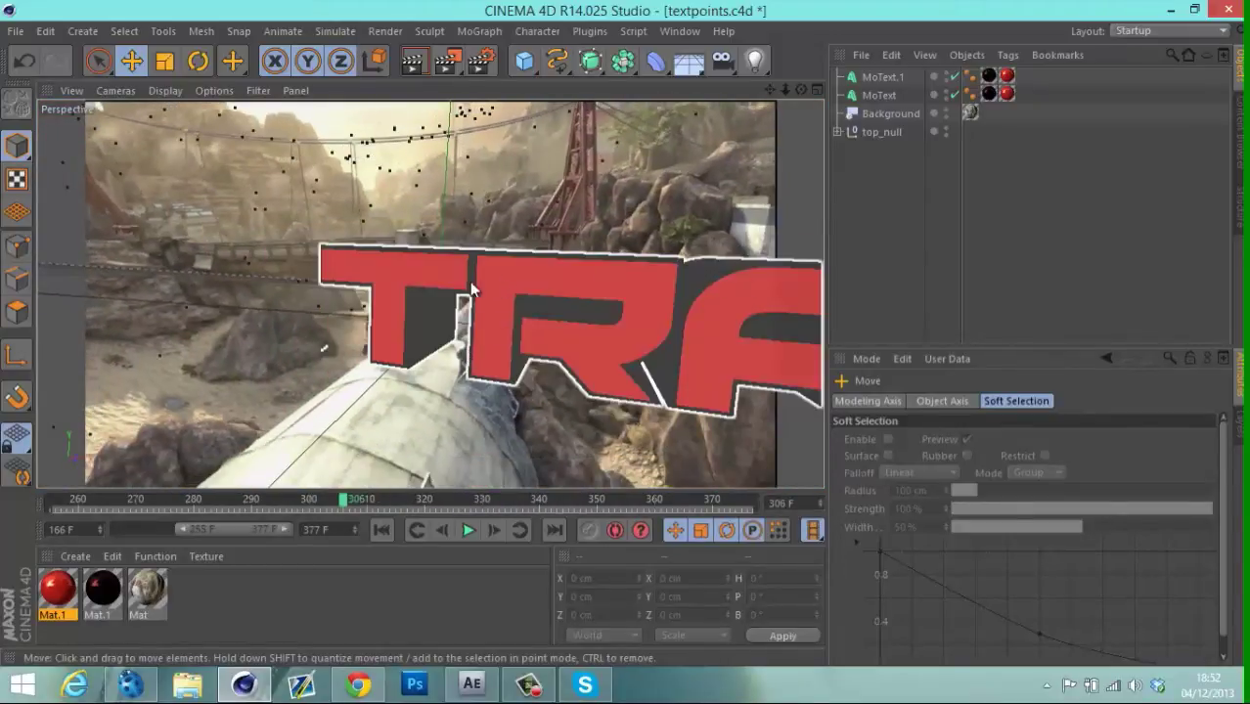
{"action": "left_click", "coordinate": [413, 305]}
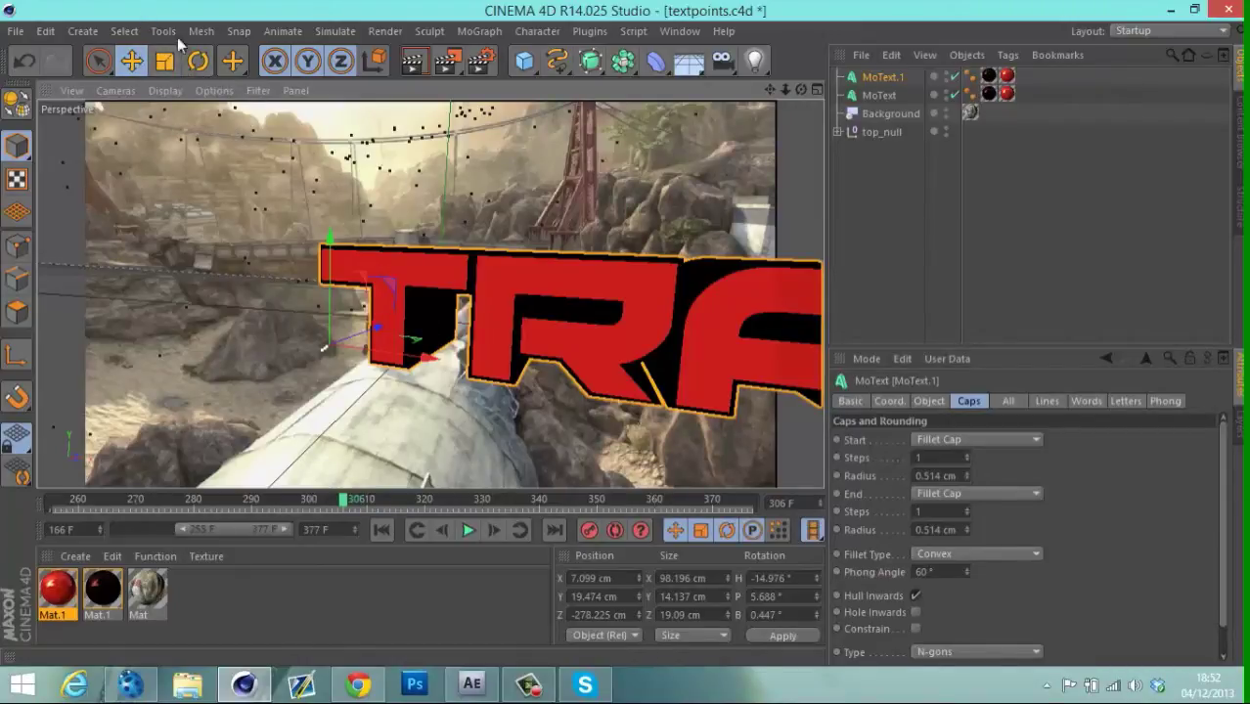
{"action": "left_click", "coordinate": [200, 61]}
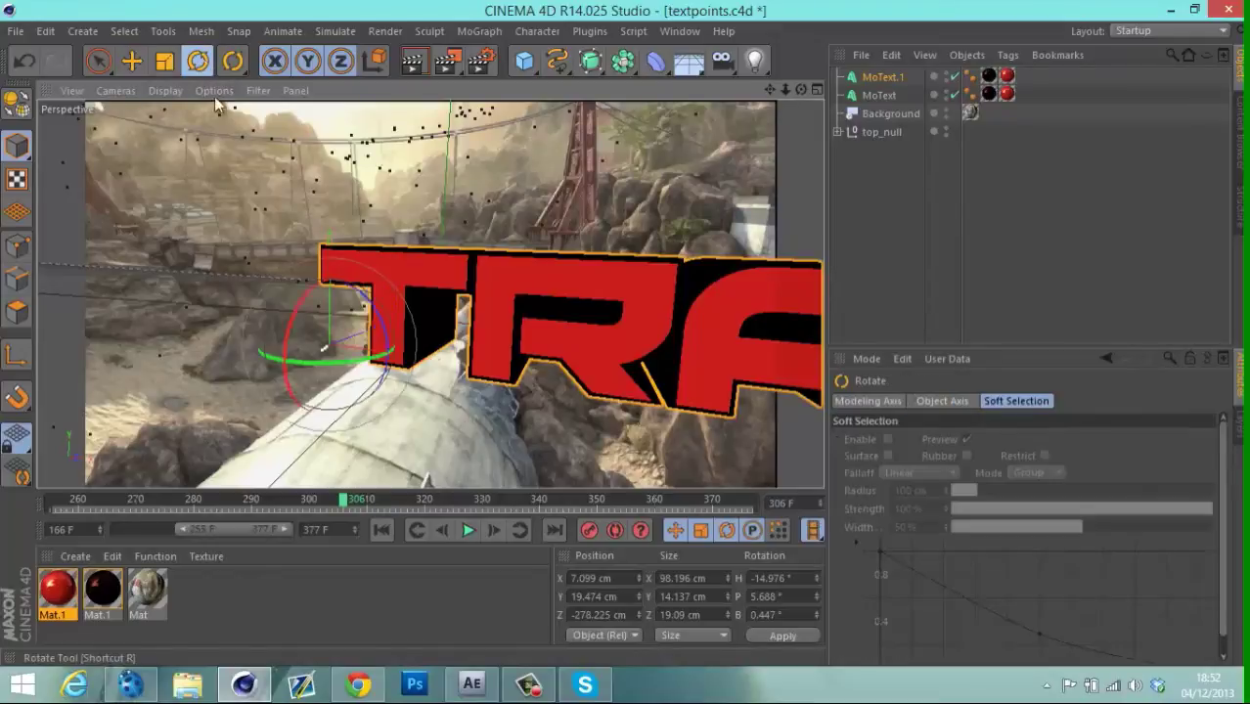
{"action": "left_click_drag", "start_coordinate": [352, 361], "coordinate": [316, 293]}
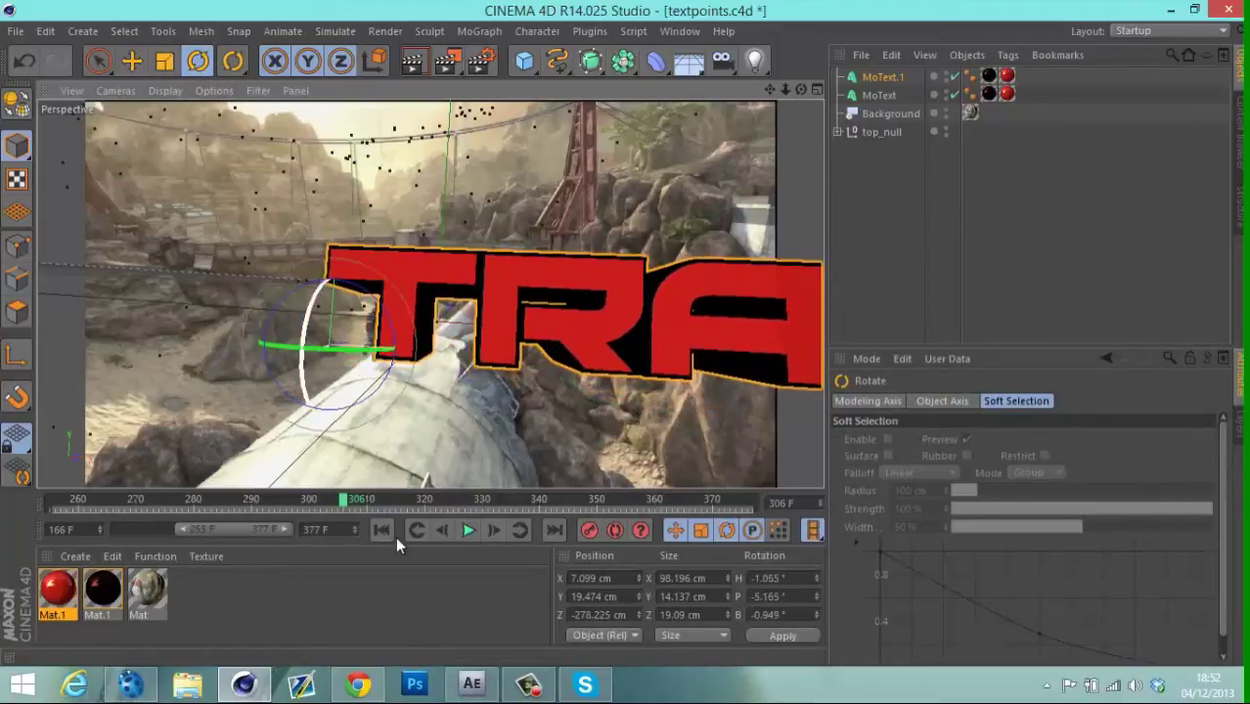
At frame 325, shift the TRACK text sideways to about X 4.9 cm and check it at frame 332.
{"action": "left_click_drag", "start_coordinate": [344, 505], "coordinate": [453, 501]}
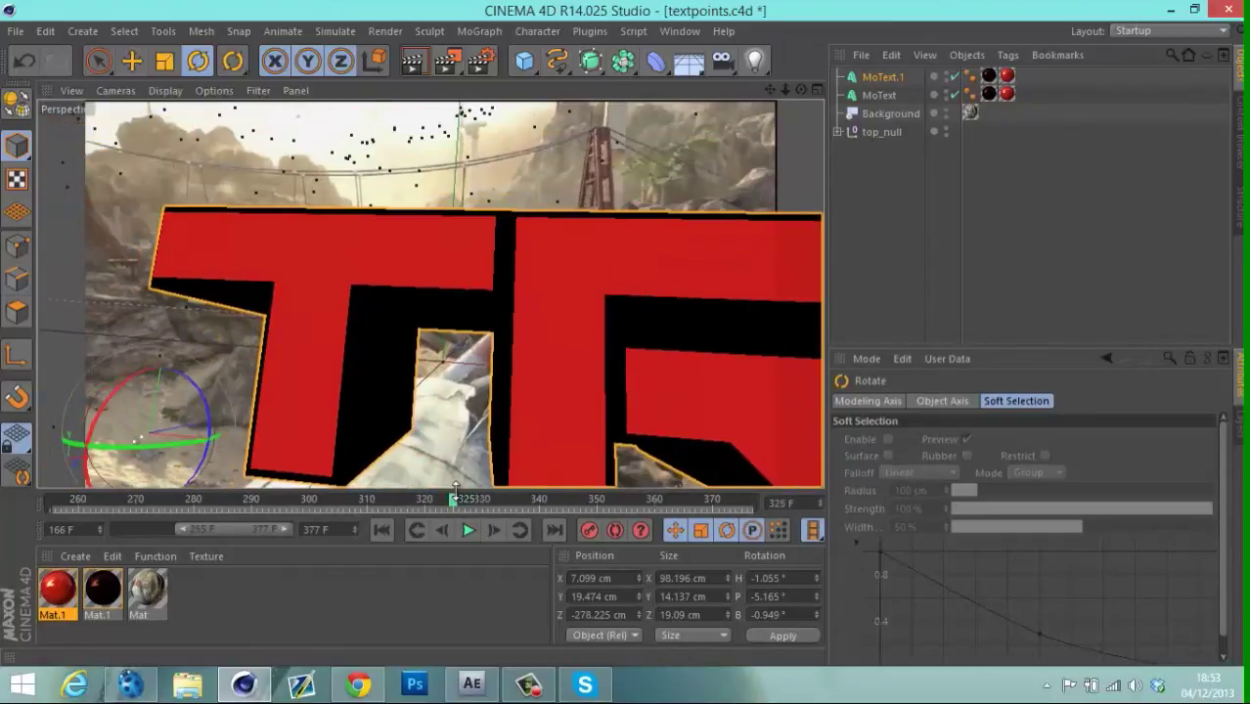
{"action": "left_click", "coordinate": [129, 67]}
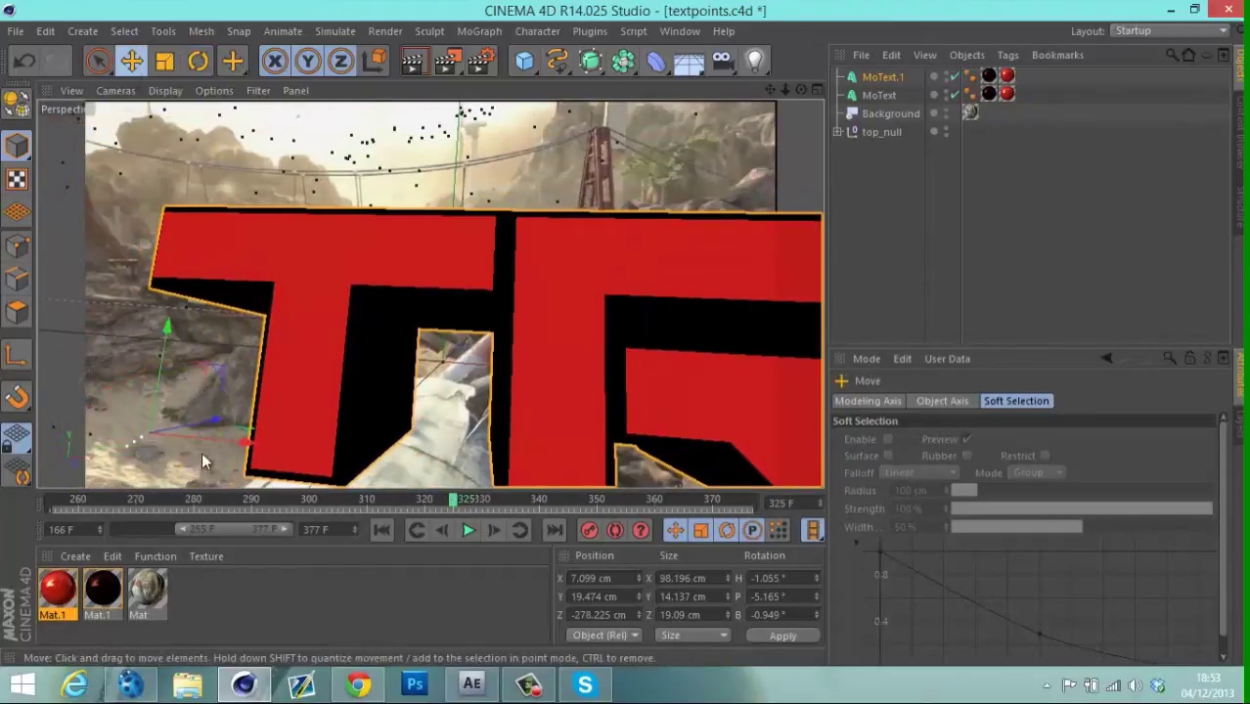
{"action": "left_click_drag", "start_coordinate": [232, 441], "coordinate": [201, 433]}
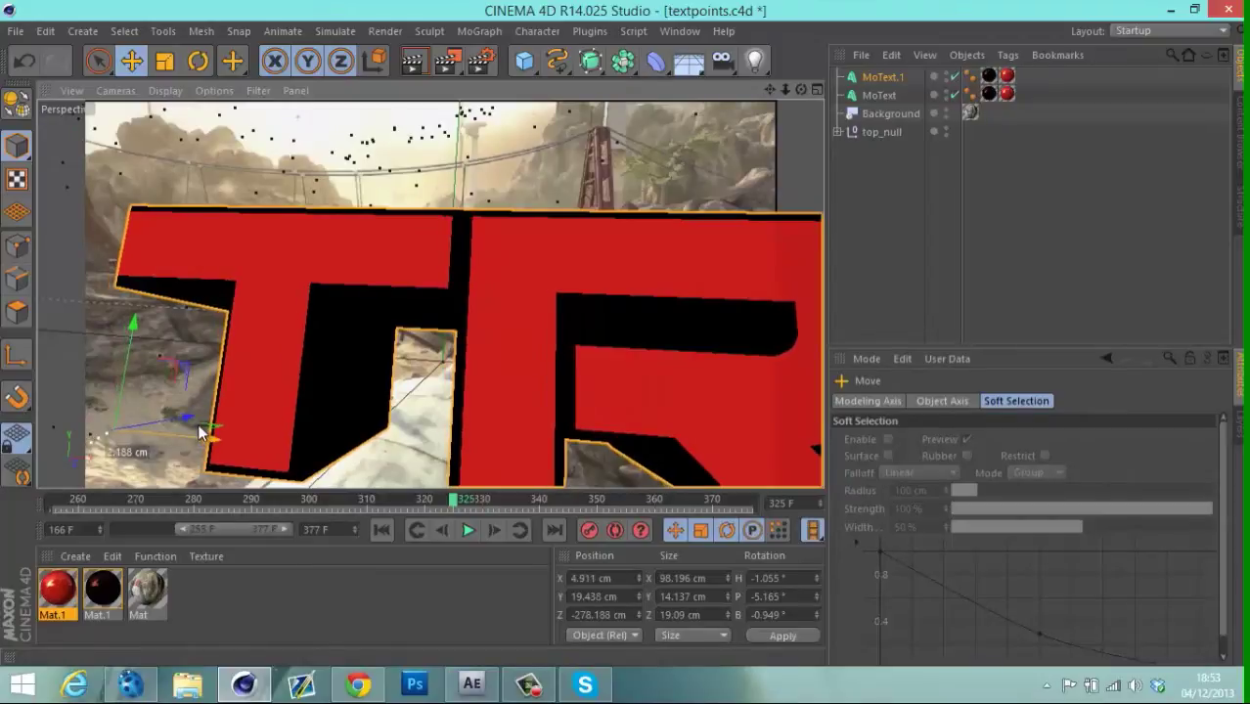
{"action": "left_click", "coordinate": [886, 339]}
{"action": "left_click_drag", "start_coordinate": [459, 503], "coordinate": [493, 483]}
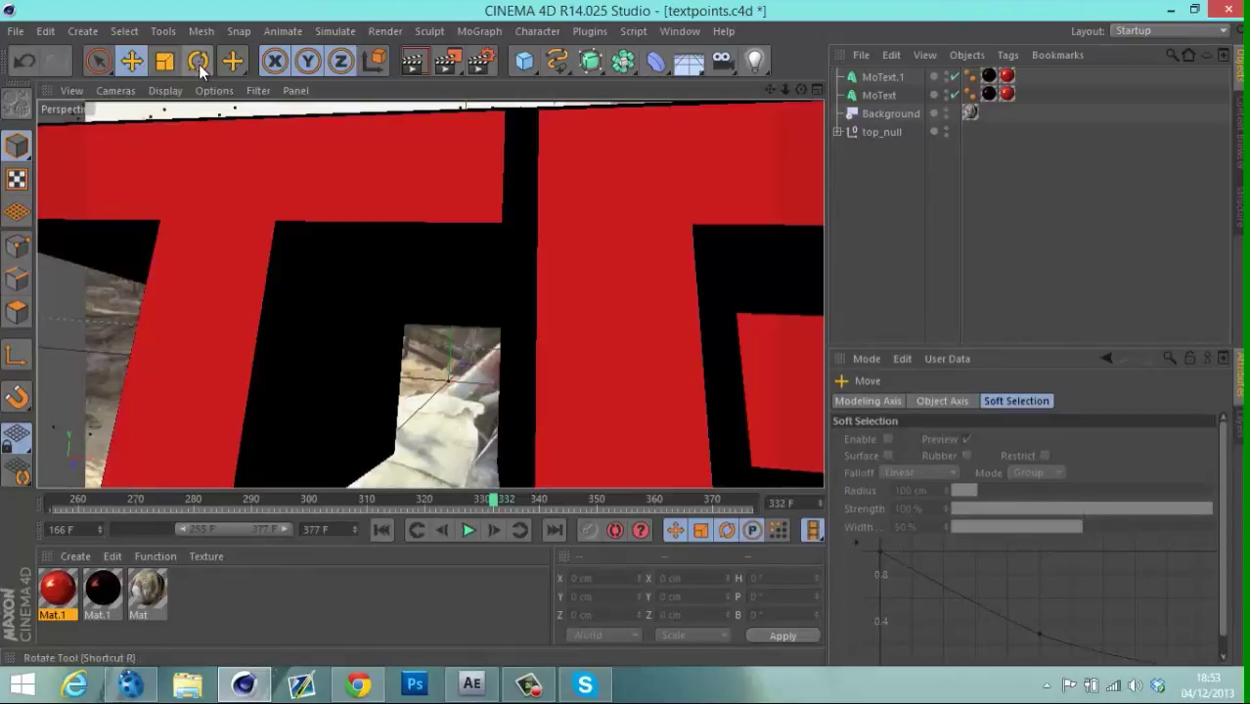
At frame 316, rotate the TRACK text to about H 11.6°, P 2.2°, B -0.2°.
{"action": "left_click", "coordinate": [198, 61]}
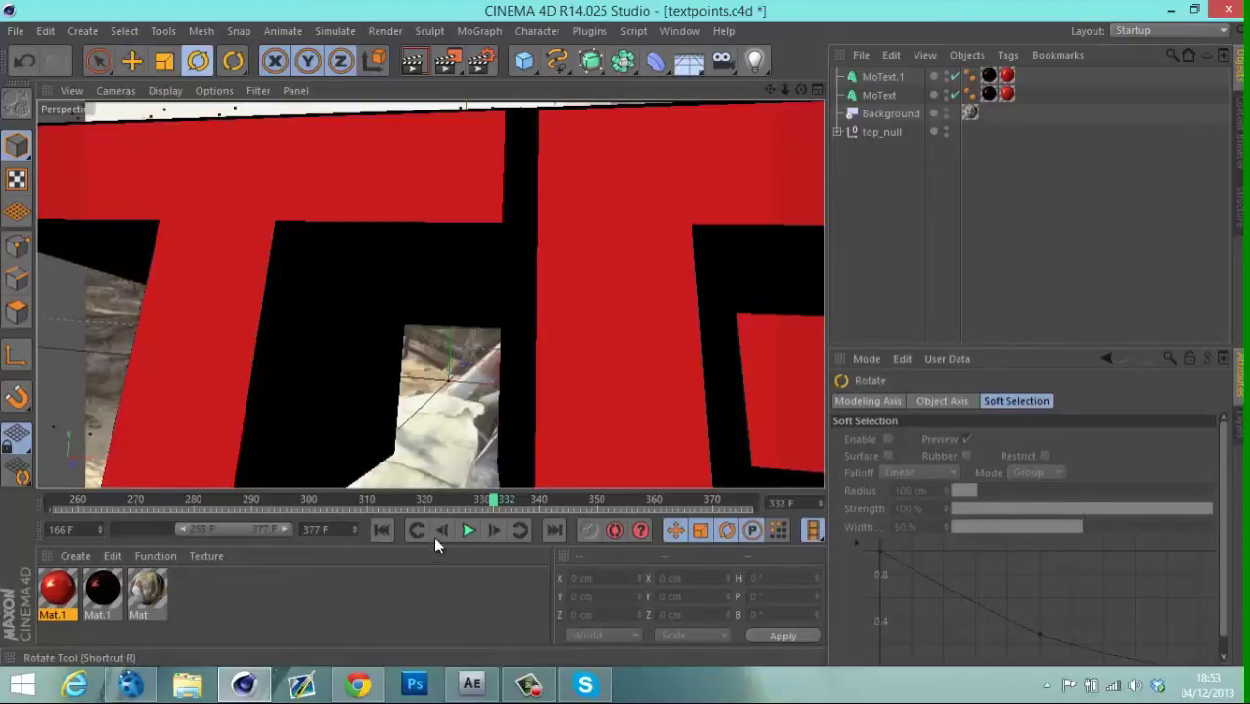
{"action": "left_click", "coordinate": [453, 501]}
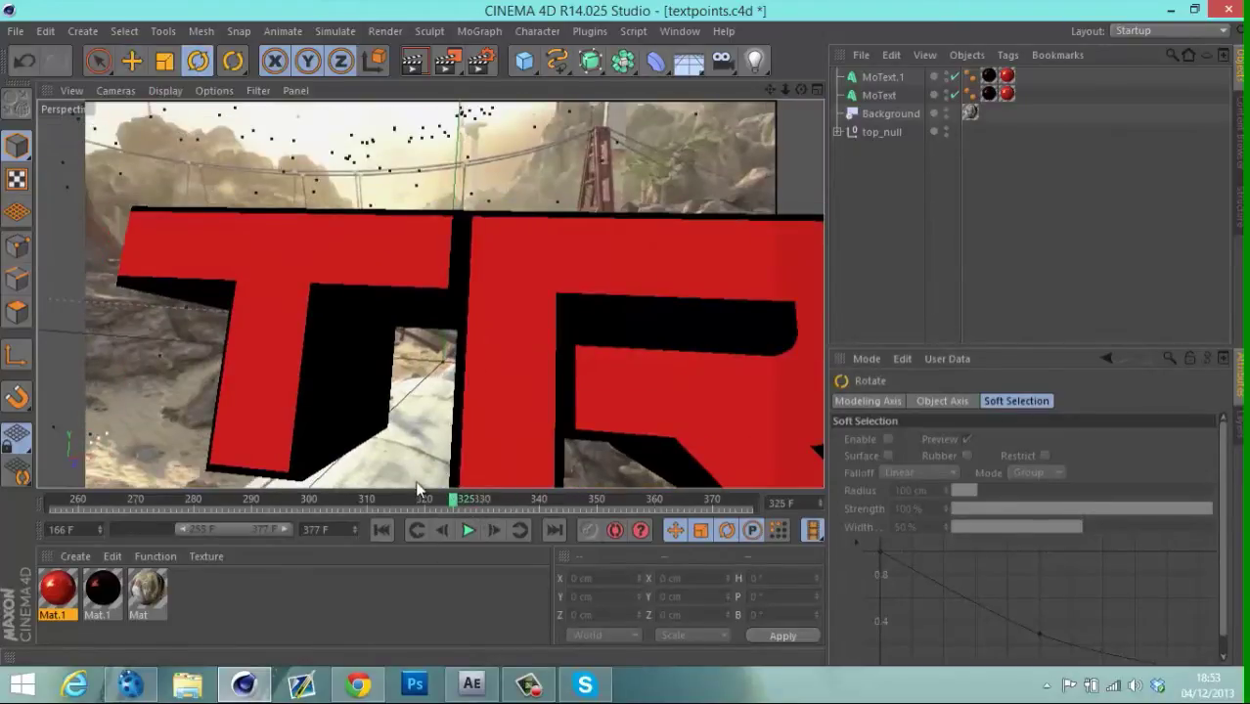
{"action": "left_click", "coordinate": [408, 498]}
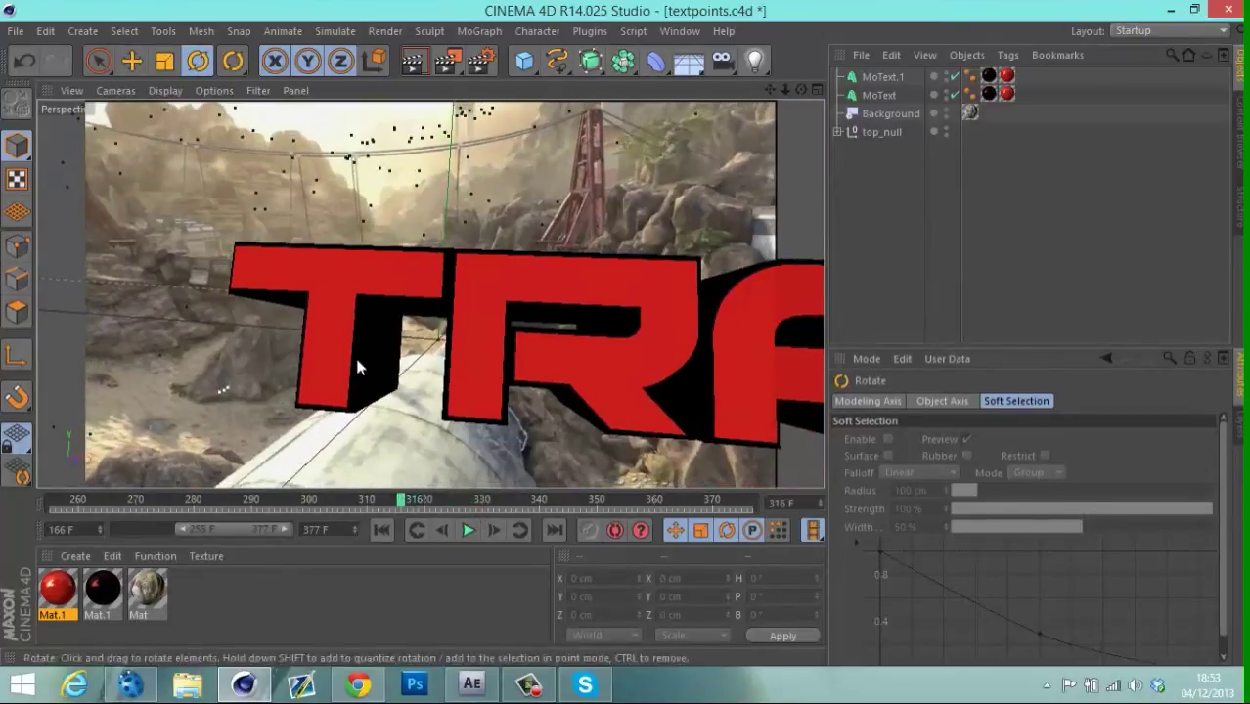
{"action": "left_click", "coordinate": [344, 355]}
{"action": "left_click_drag", "start_coordinate": [238, 391], "coordinate": [210, 358]}
{"action": "left_click_drag", "start_coordinate": [251, 398], "coordinate": [252, 399]}
{"action": "left_click", "coordinate": [859, 290]}
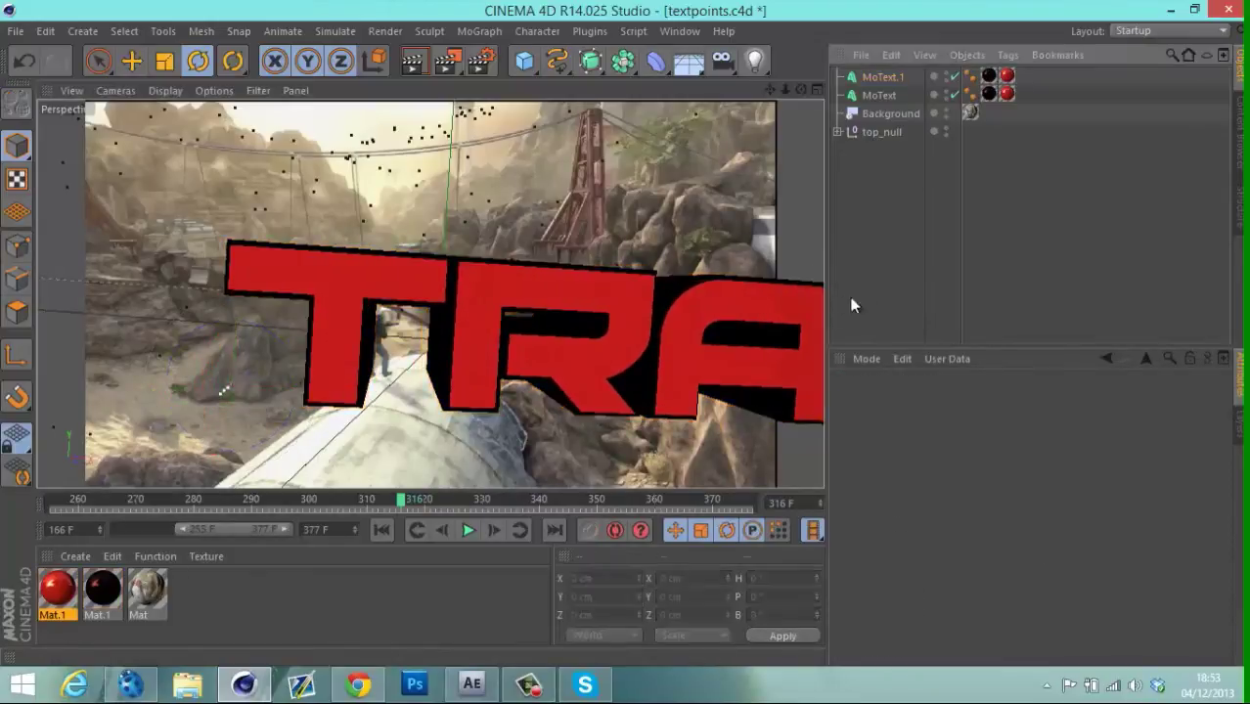
At frame 310, rotate the TRACK text to about H -16.5°, P 2°, B 0.8° and scale it down to about 65 cm wide.
{"action": "left_click_drag", "start_coordinate": [397, 500], "coordinate": [365, 482]}
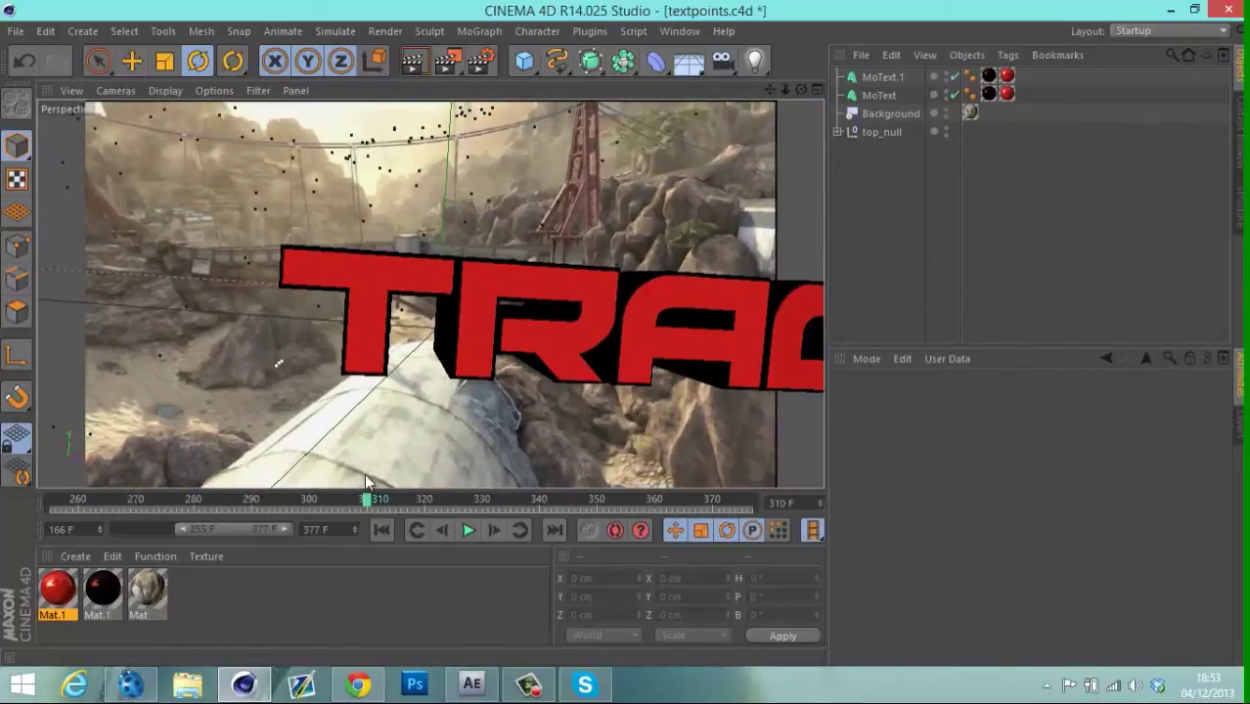
{"action": "left_click", "coordinate": [604, 299]}
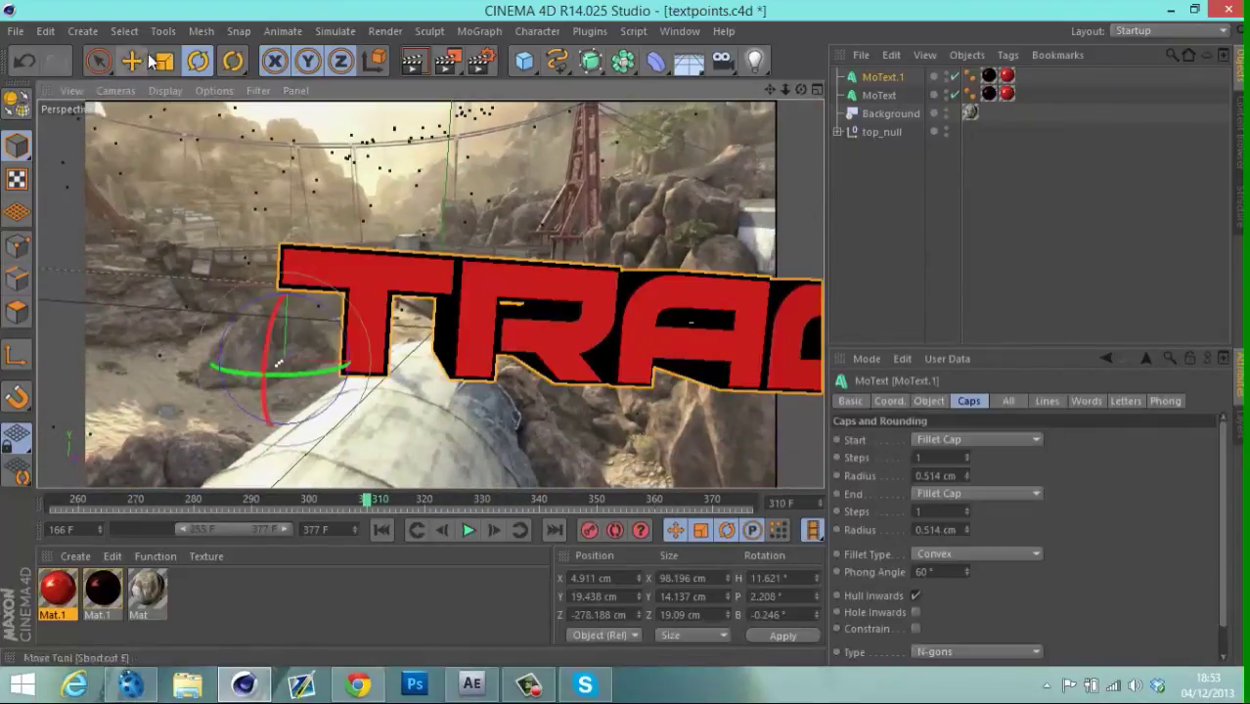
{"action": "left_click", "coordinate": [131, 61]}
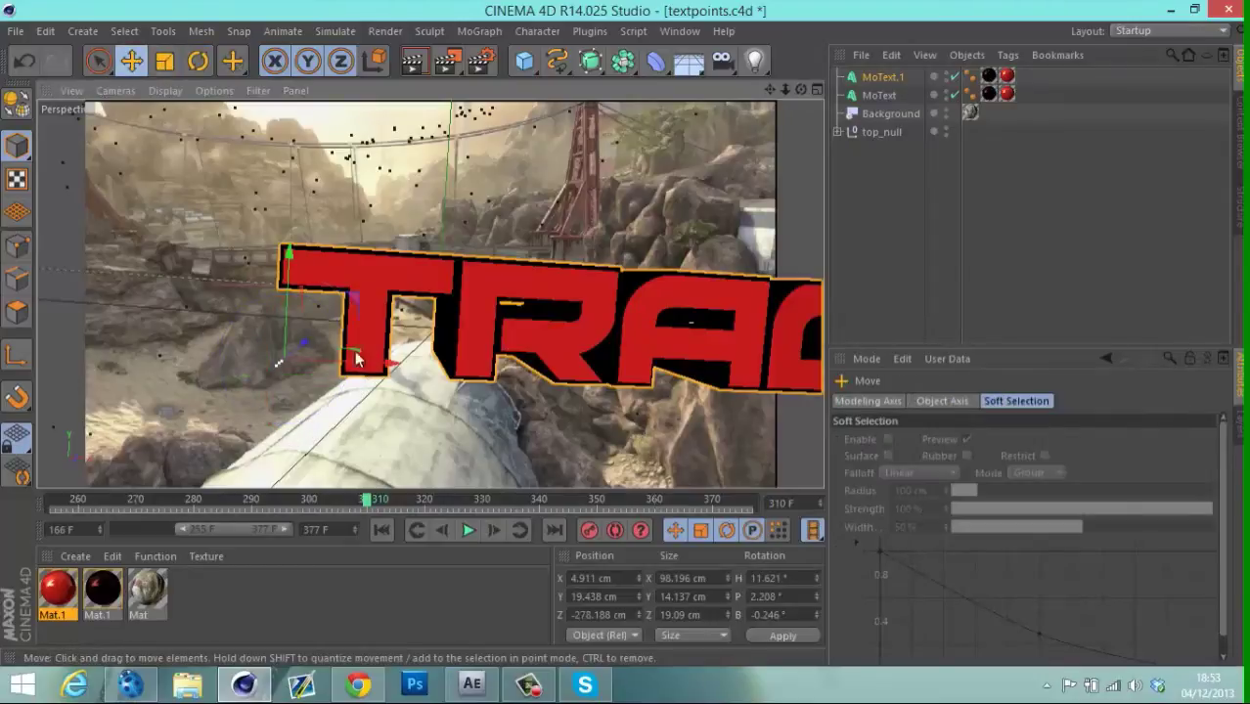
{"action": "left_click", "coordinate": [197, 61]}
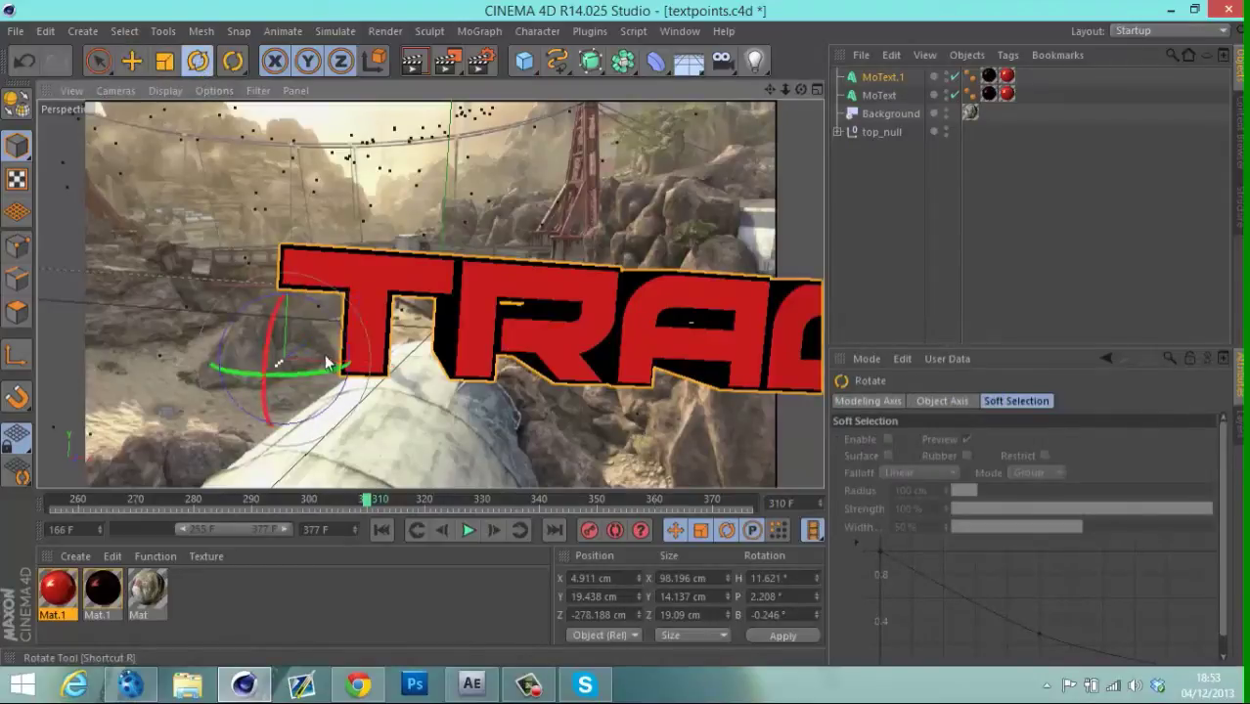
{"action": "mouse_move", "coordinate": [325, 365]}
{"action": "left_mouse_down"}
{"action": "mouse_move", "coordinate": [291, 362]}
{"action": "mouse_move", "coordinate": [354, 349]}
{"action": "mouse_move", "coordinate": [332, 354]}
{"action": "left_mouse_up"}
{"action": "left_click", "coordinate": [163, 61]}
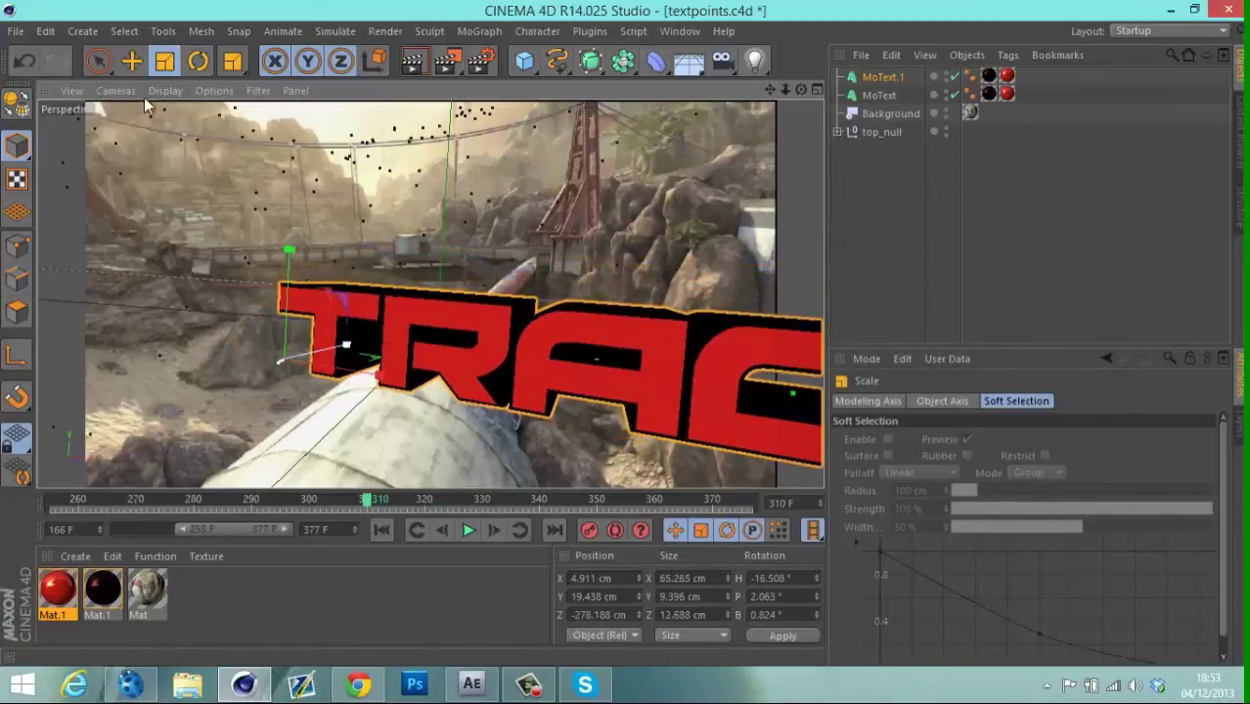
Turn the TRACK text back toward the camera, to about H 5.7°, P -5.4°, B -1.3°.
{"action": "left_click", "coordinate": [198, 61]}
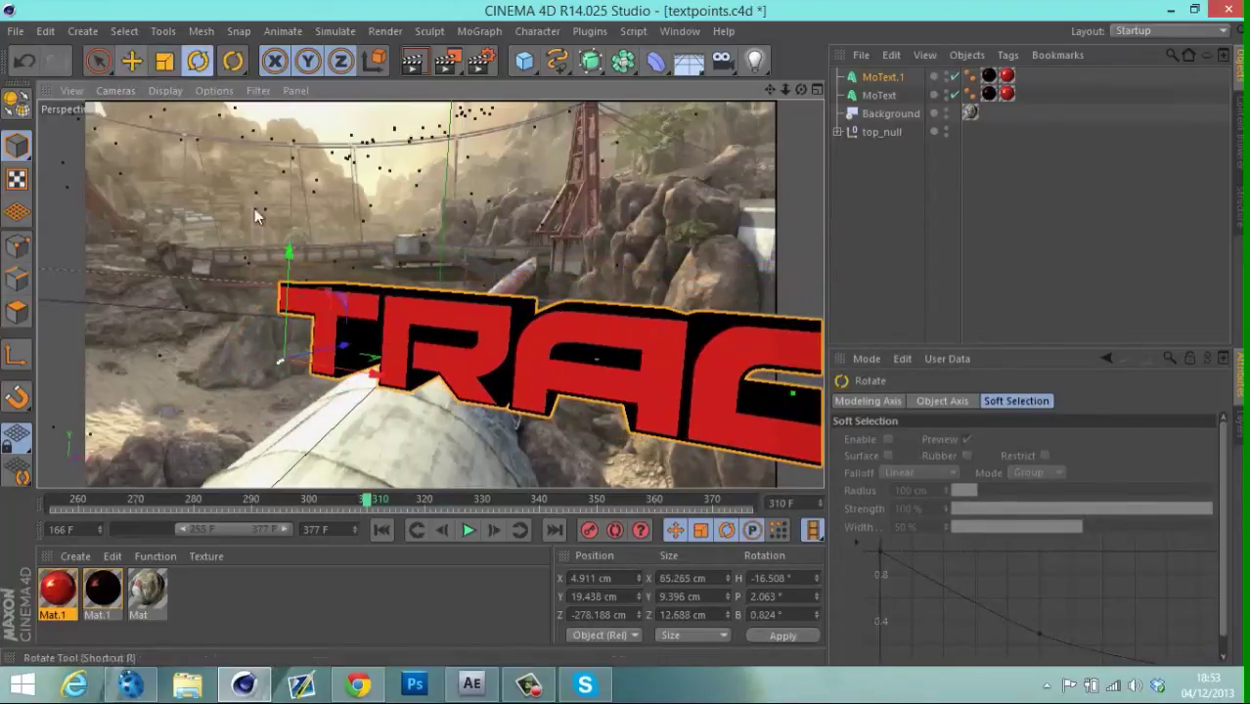
{"action": "left_click_drag", "start_coordinate": [327, 375], "coordinate": [342, 371]}
{"action": "left_click_drag", "start_coordinate": [266, 328], "coordinate": [264, 337]}
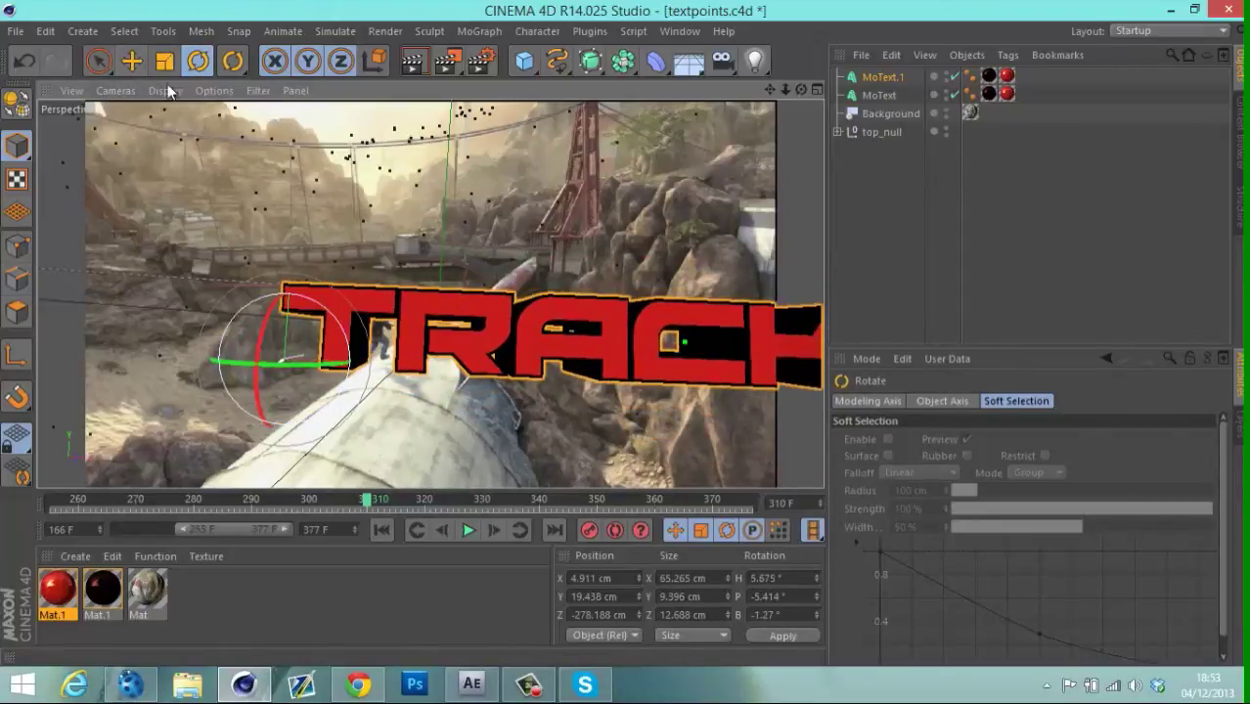
Raise the TRACK text to about Y 32 cm and tilt it to about H 2°, P 17.5°, B -3.7°.
{"action": "left_click", "coordinate": [132, 61]}
{"action": "left_click_drag", "start_coordinate": [282, 343], "coordinate": [299, 204]}
{"action": "left_click", "coordinate": [198, 64]}
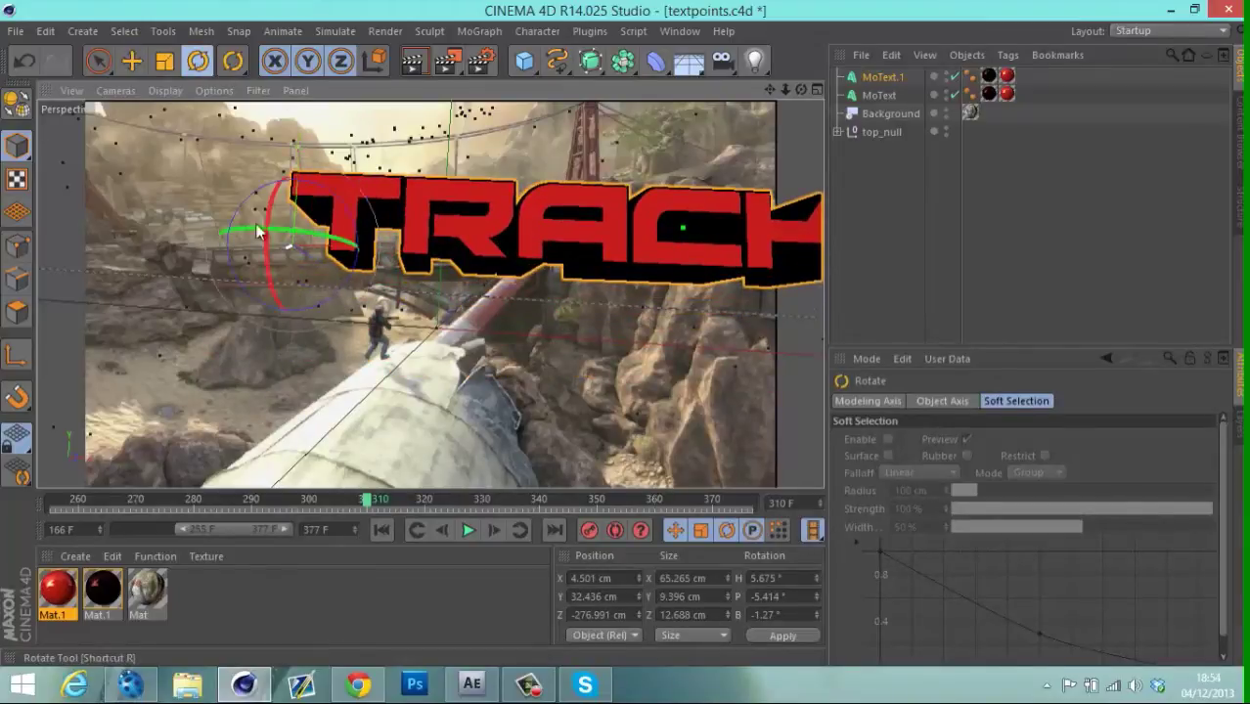
{"action": "left_click_drag", "start_coordinate": [272, 185], "coordinate": [350, 219]}
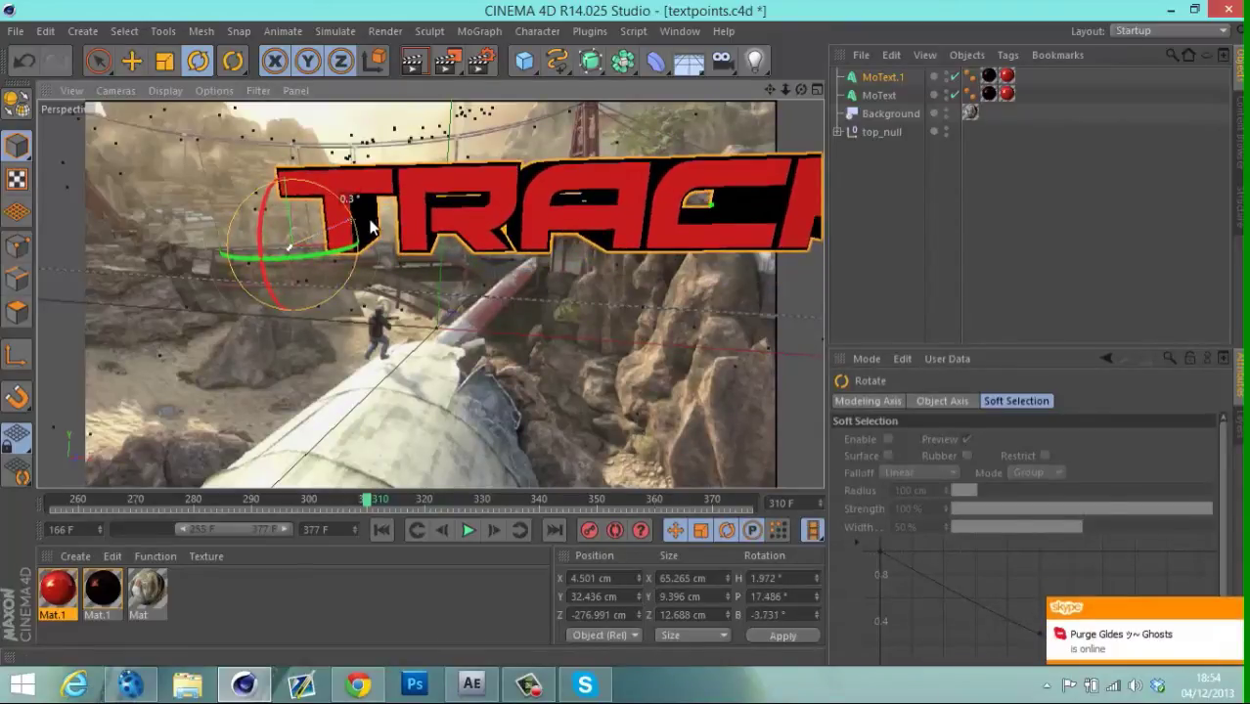
{"action": "left_click", "coordinate": [879, 234]}
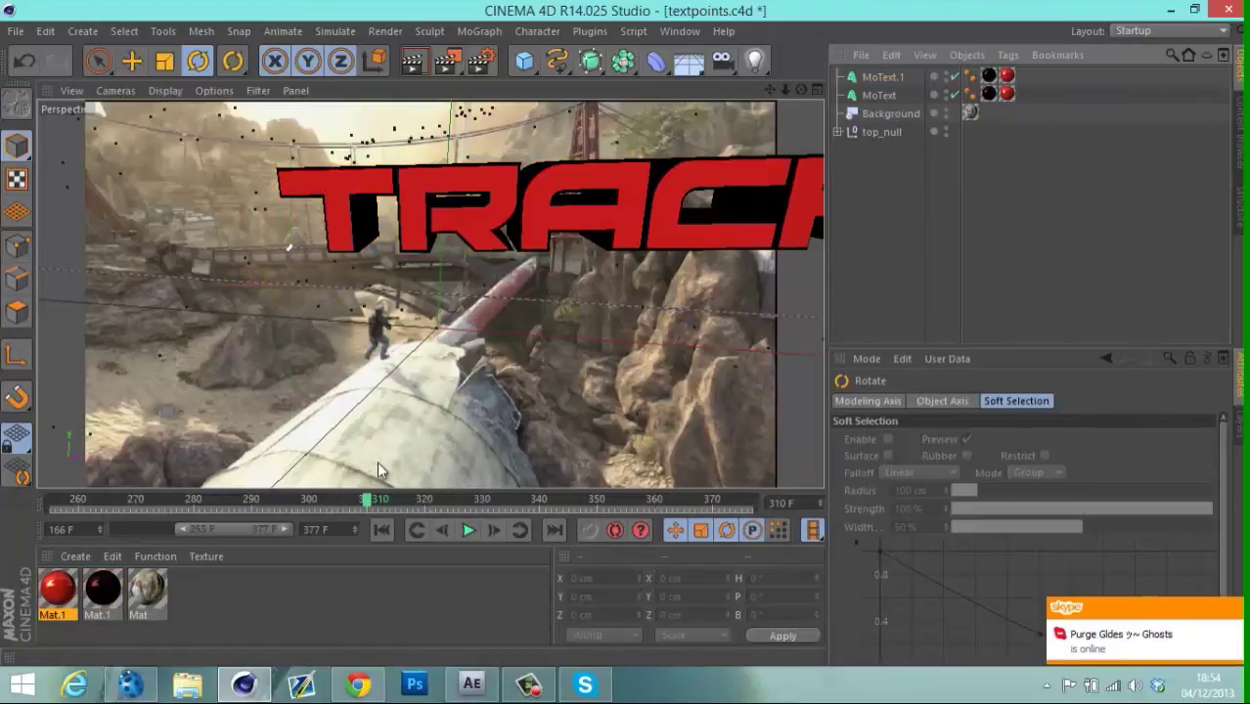
At frame 258, lower the TRACK text slightly, to about X 4.7, Y 29, Z -276 cm.
{"action": "left_click", "coordinate": [367, 249]}
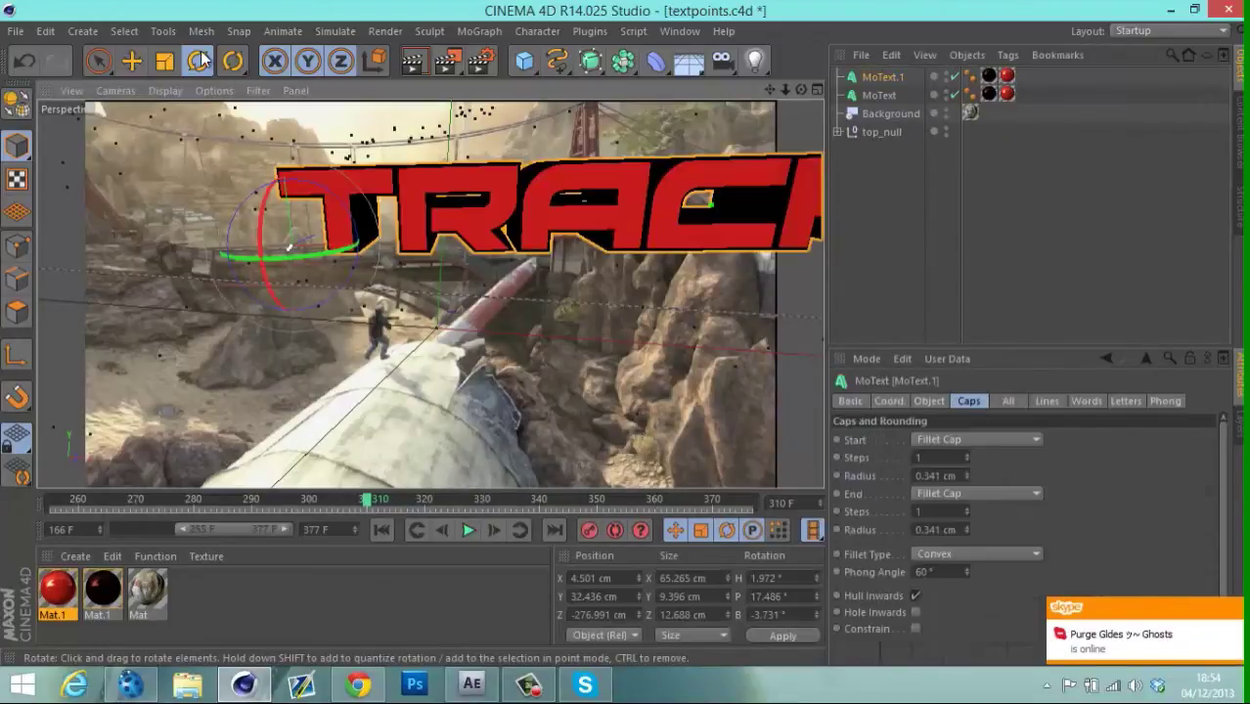
{"action": "left_click", "coordinate": [139, 66]}
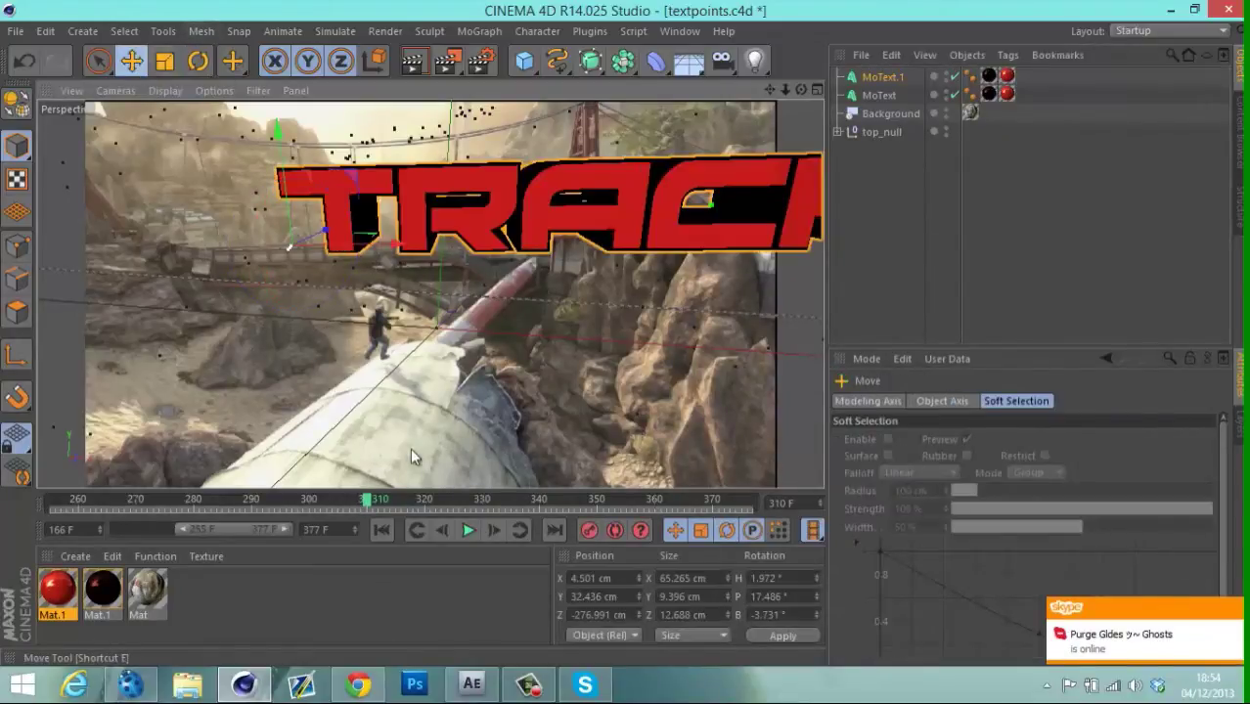
{"action": "left_click", "coordinate": [66, 501]}
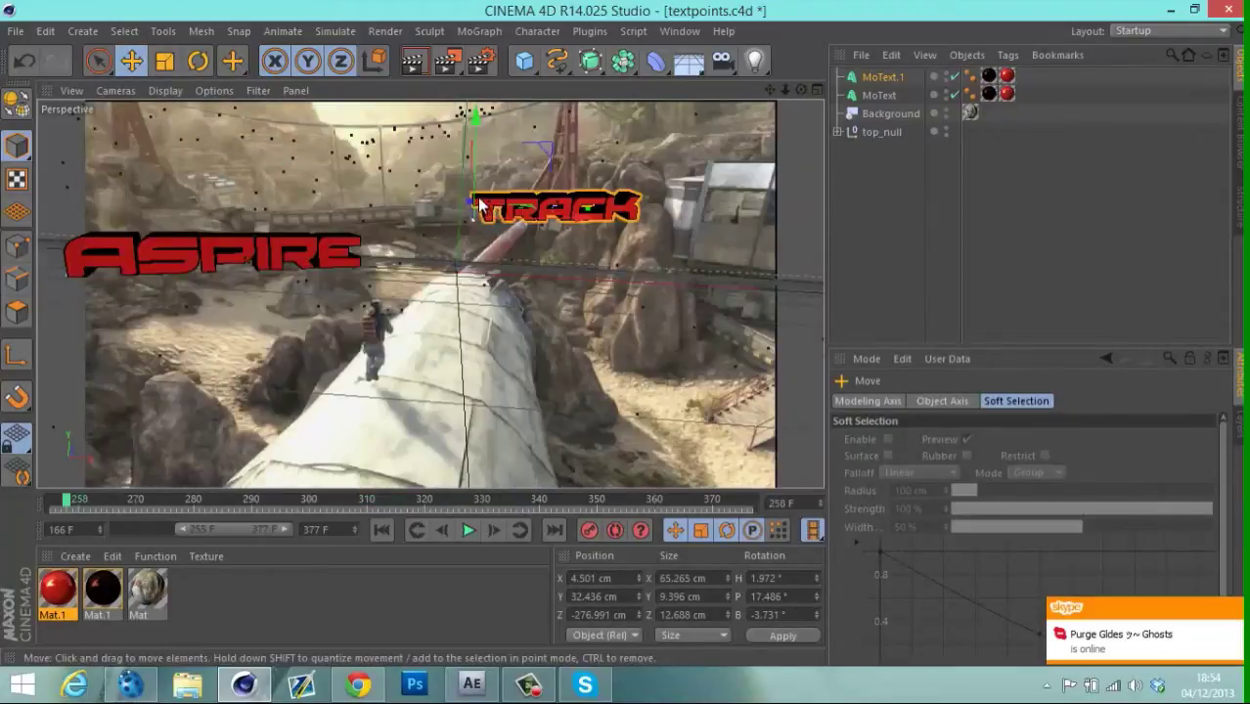
{"action": "left_click_drag", "start_coordinate": [546, 221], "coordinate": [552, 230]}
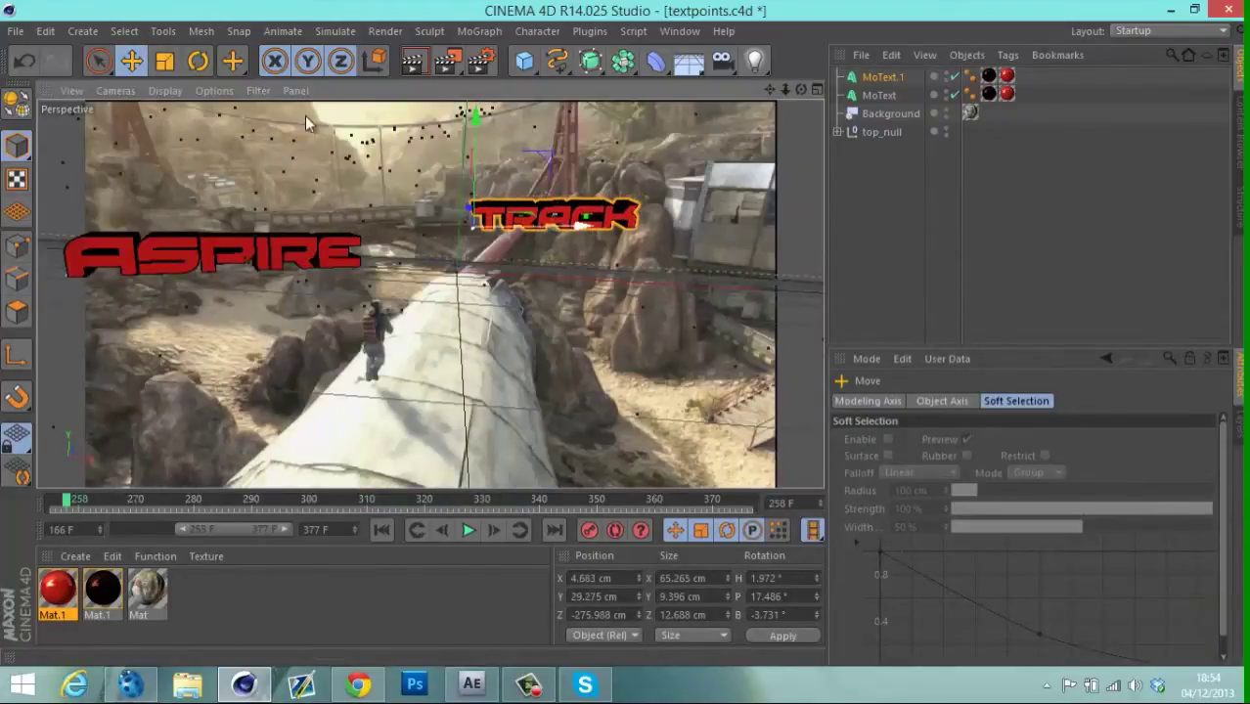
Rotate the TRACK text to about H -3°, P 10°, B -2°.
{"action": "left_click", "coordinate": [201, 64]}
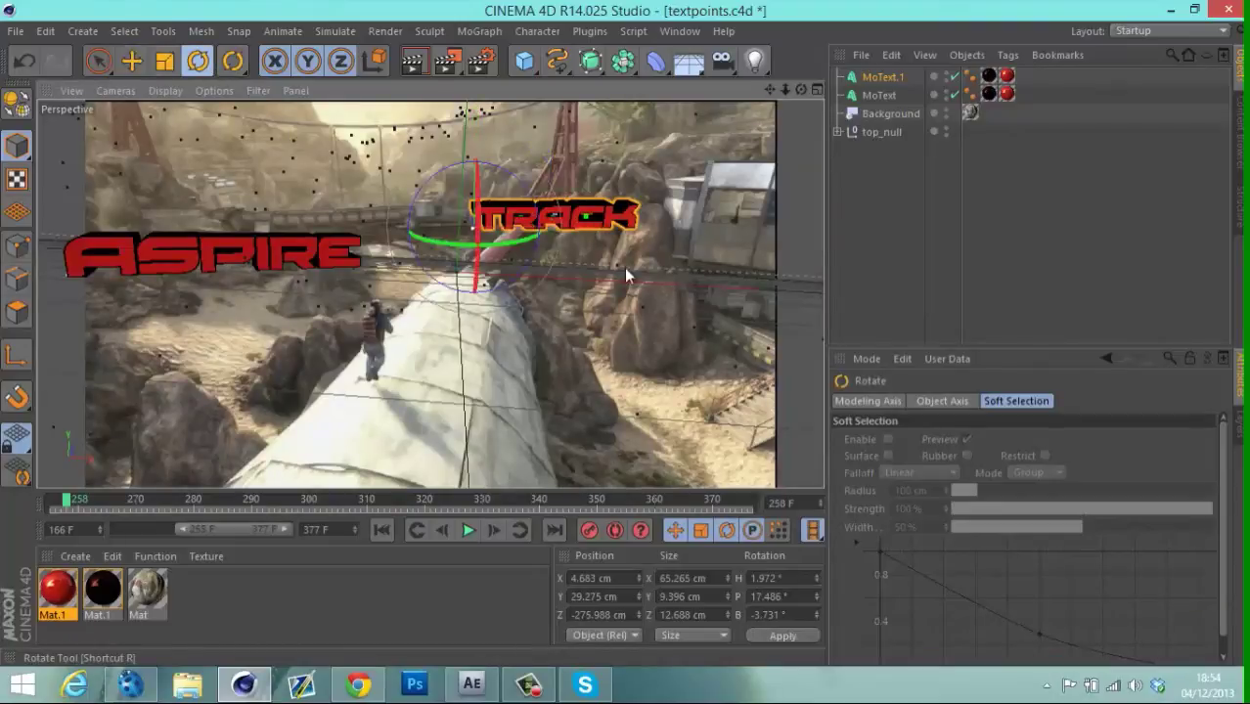
{"action": "left_click_drag", "start_coordinate": [509, 239], "coordinate": [483, 190]}
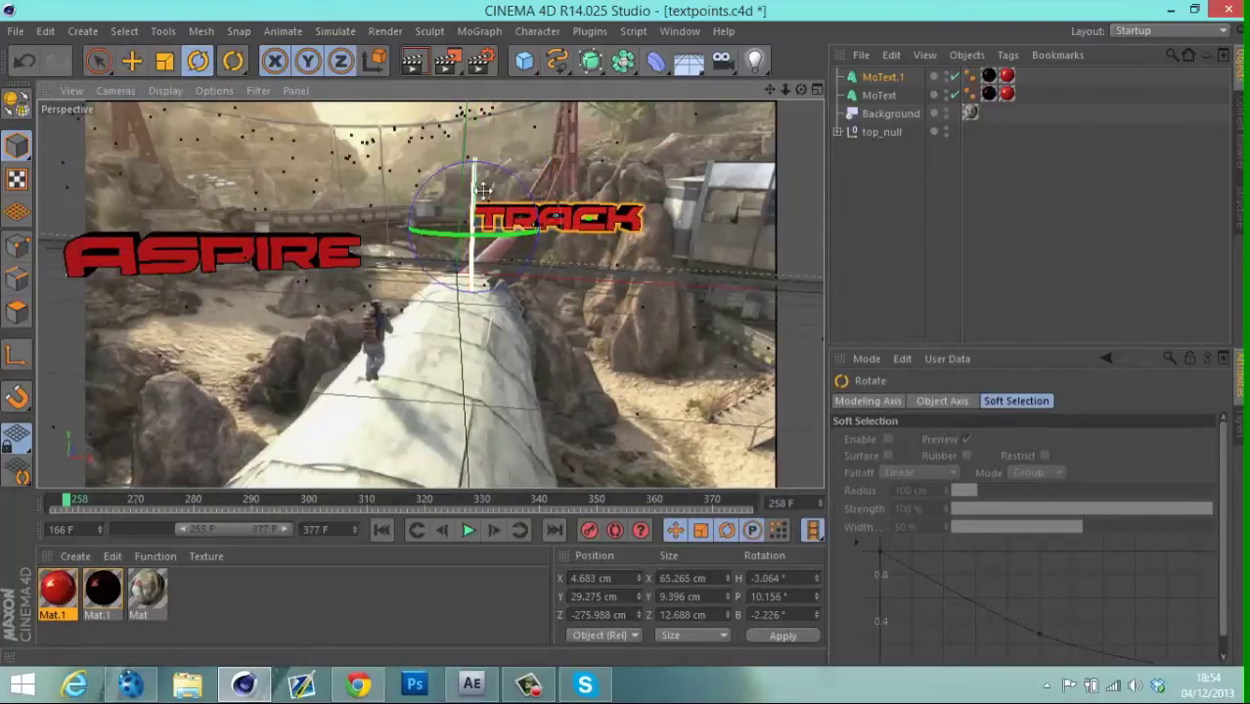
{"action": "left_click", "coordinate": [900, 270]}
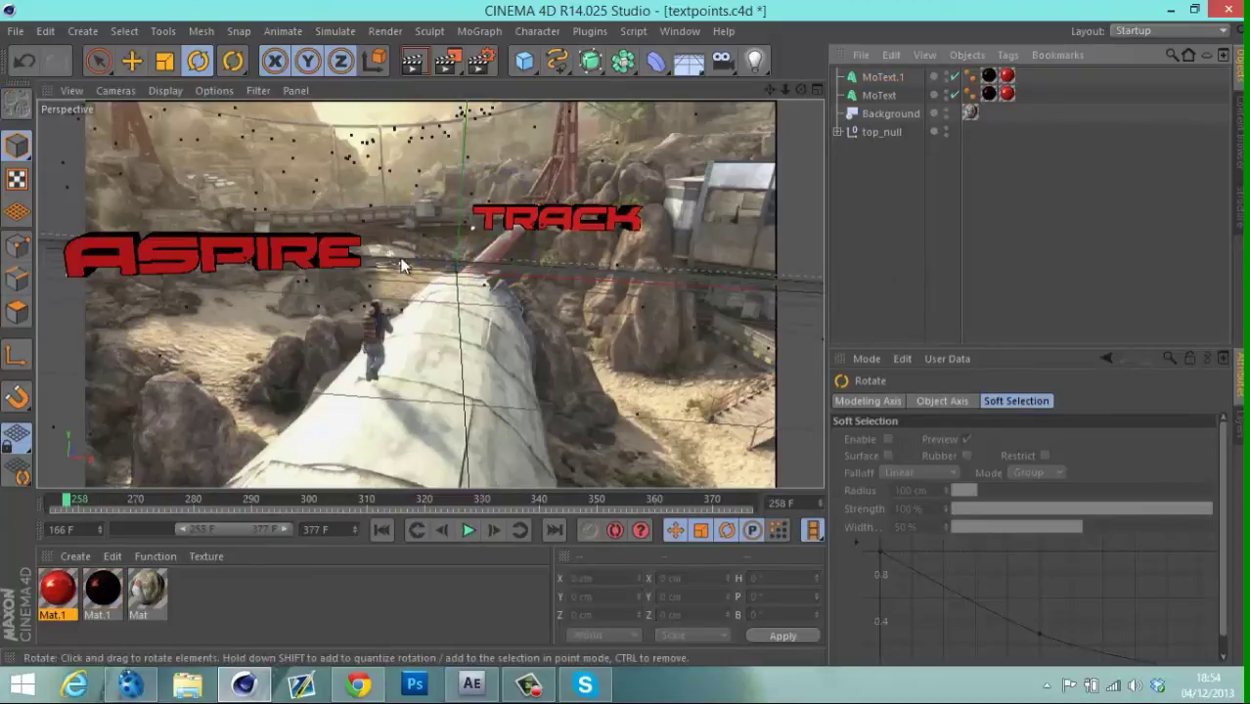
Clear the material selection and add a default omni light to the scene.
{"action": "left_click", "coordinate": [217, 586]}
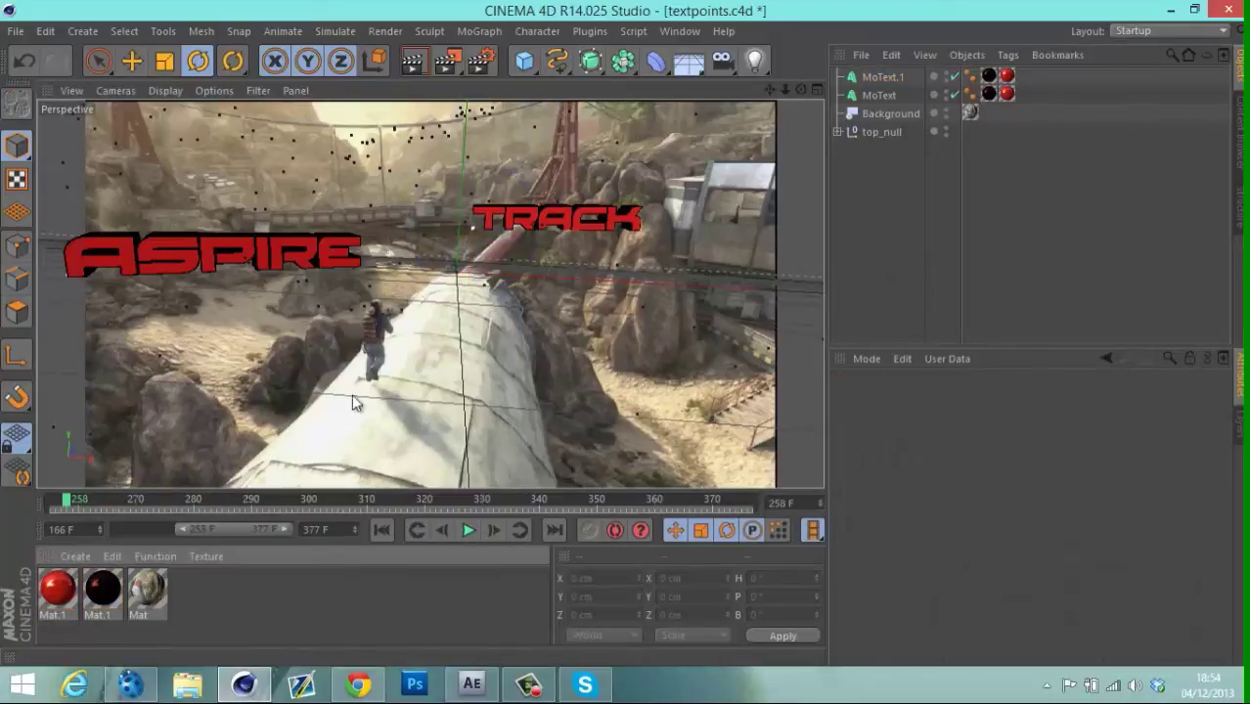
{"action": "left_click", "coordinate": [801, 89]}
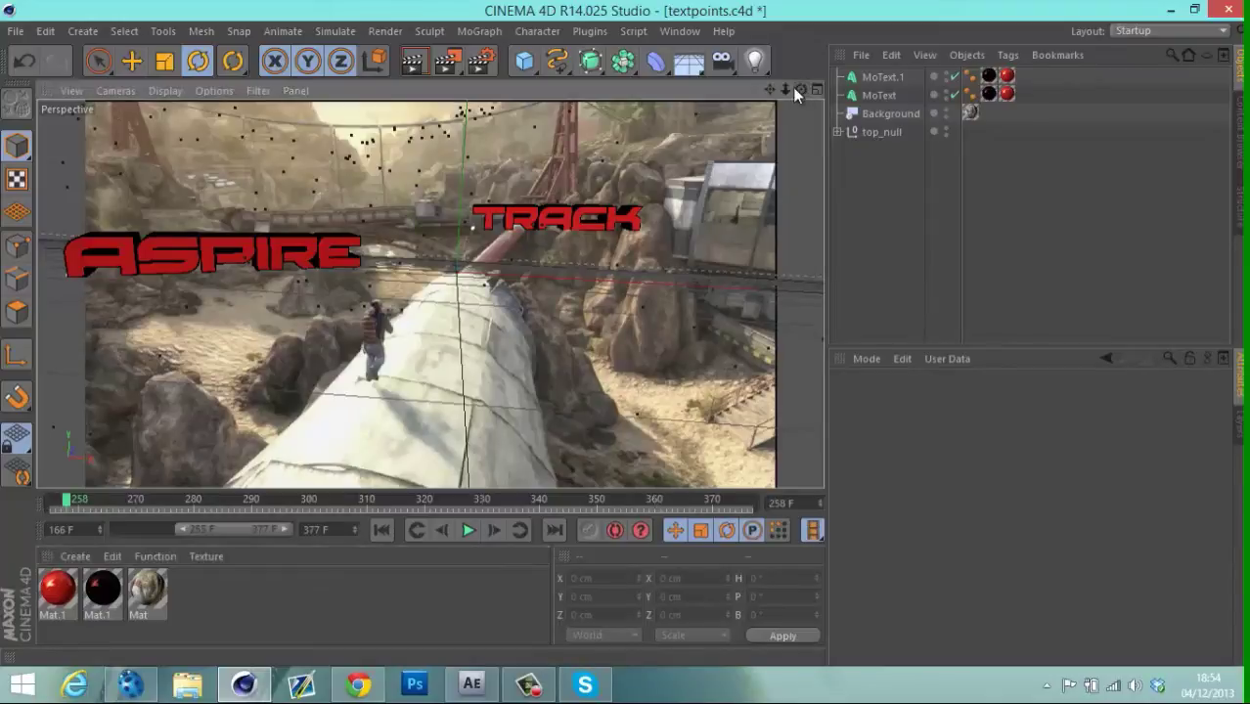
{"action": "left_click", "coordinate": [749, 64]}
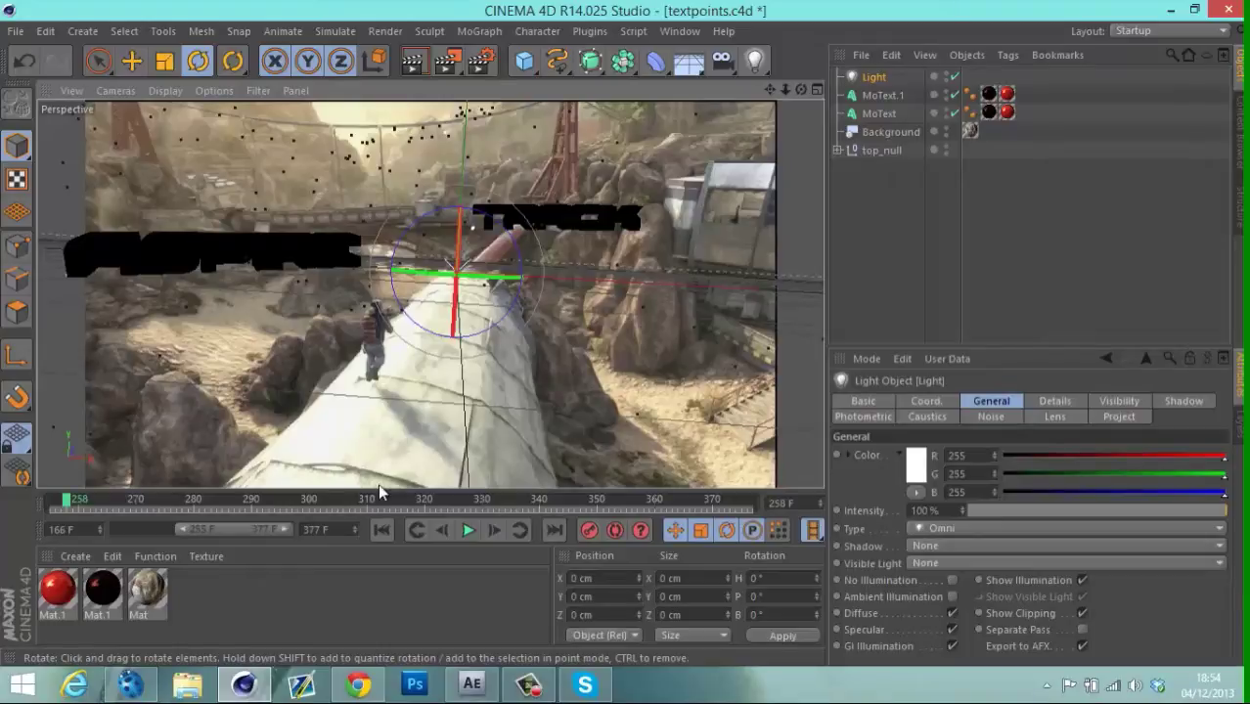
At frame 255, select the tracking null above the bridge and move it up to about X -91, Y 446 cm.
{"action": "left_click_drag", "start_coordinate": [65, 501], "coordinate": [51, 480]}
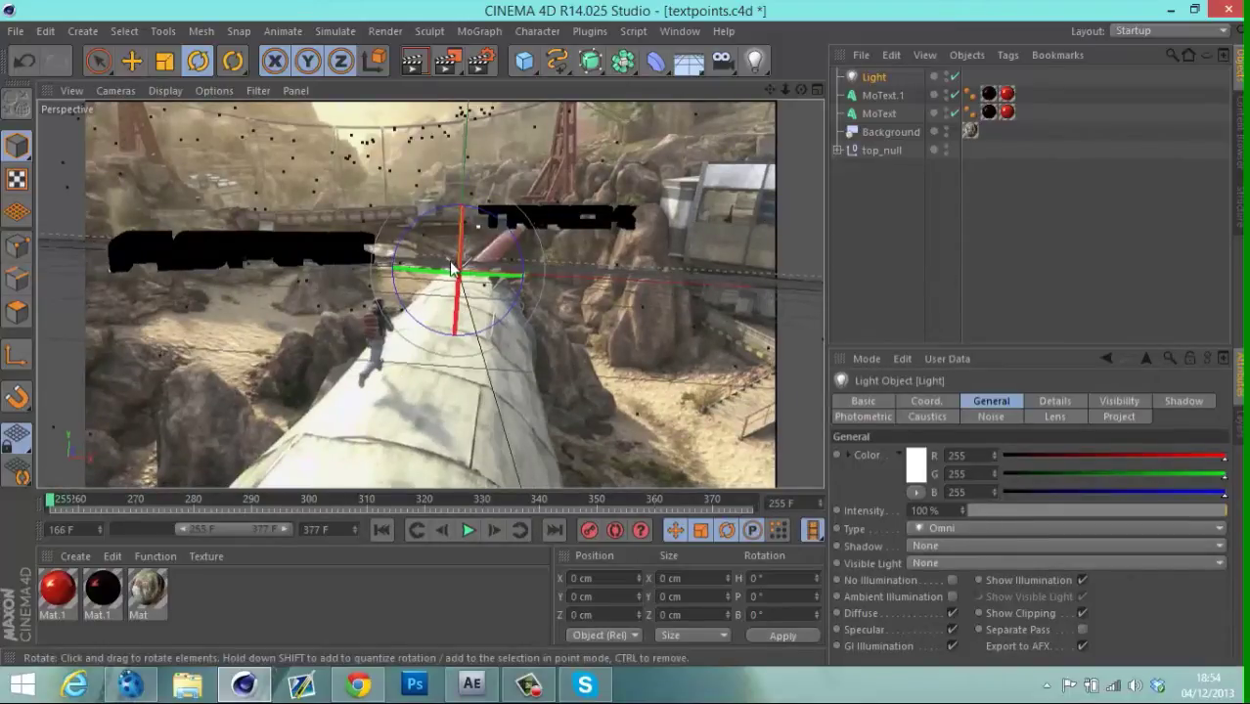
{"action": "left_click_drag", "start_coordinate": [802, 89], "coordinate": [627, 340]}
{"action": "mouse_move", "coordinate": [625, 333]}
{"action": "left_mouse_down", "text": "alt"}
{"action": "mouse_move", "coordinate": [638, 336]}
{"action": "mouse_move", "coordinate": [625, 332]}
{"action": "mouse_move", "coordinate": [625, 351]}
{"action": "mouse_move", "coordinate": [625, 332]}
{"action": "left_mouse_up", "text": "alt"}
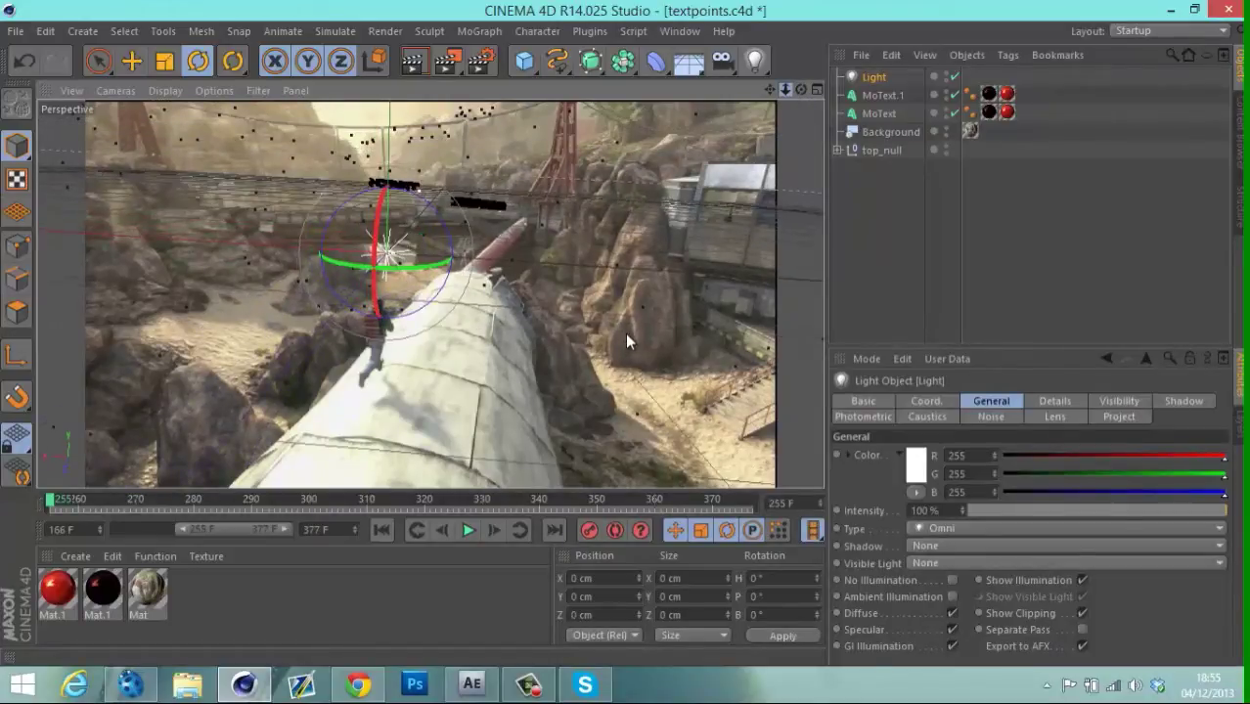
{"action": "left_click", "coordinate": [393, 176]}
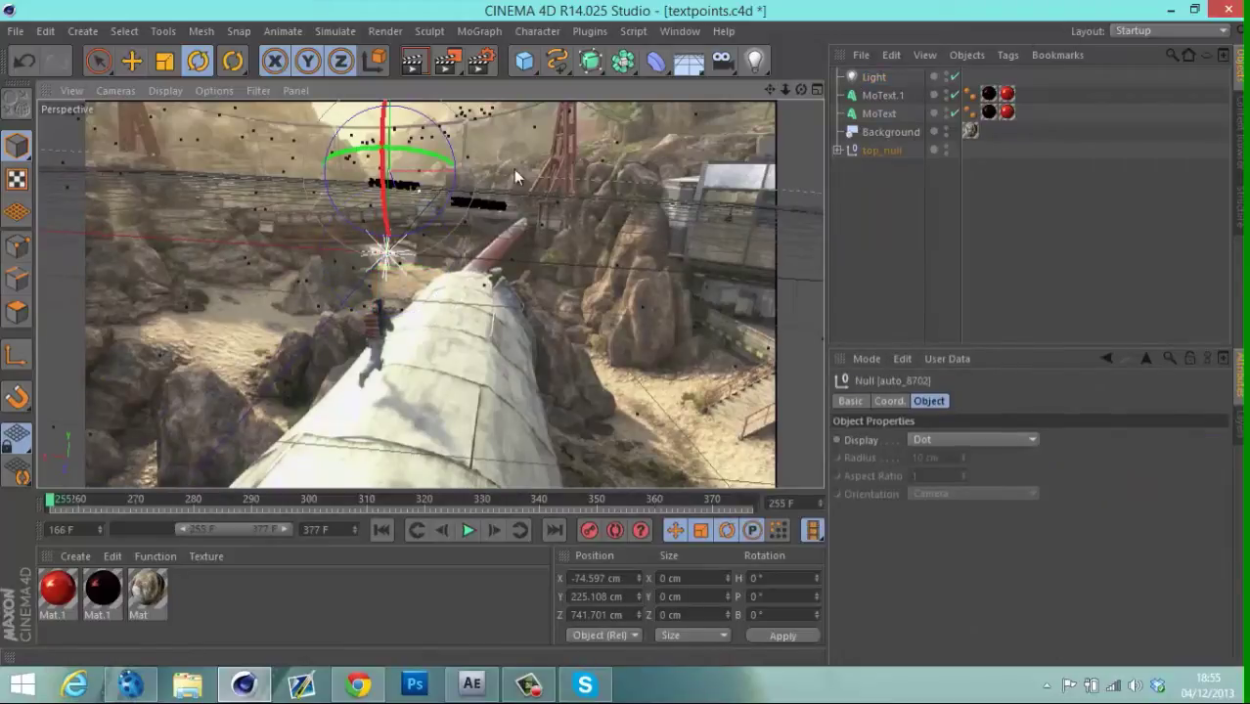
{"action": "left_click_drag", "start_coordinate": [803, 91], "coordinate": [587, 323]}
{"action": "left_click", "coordinate": [131, 62]}
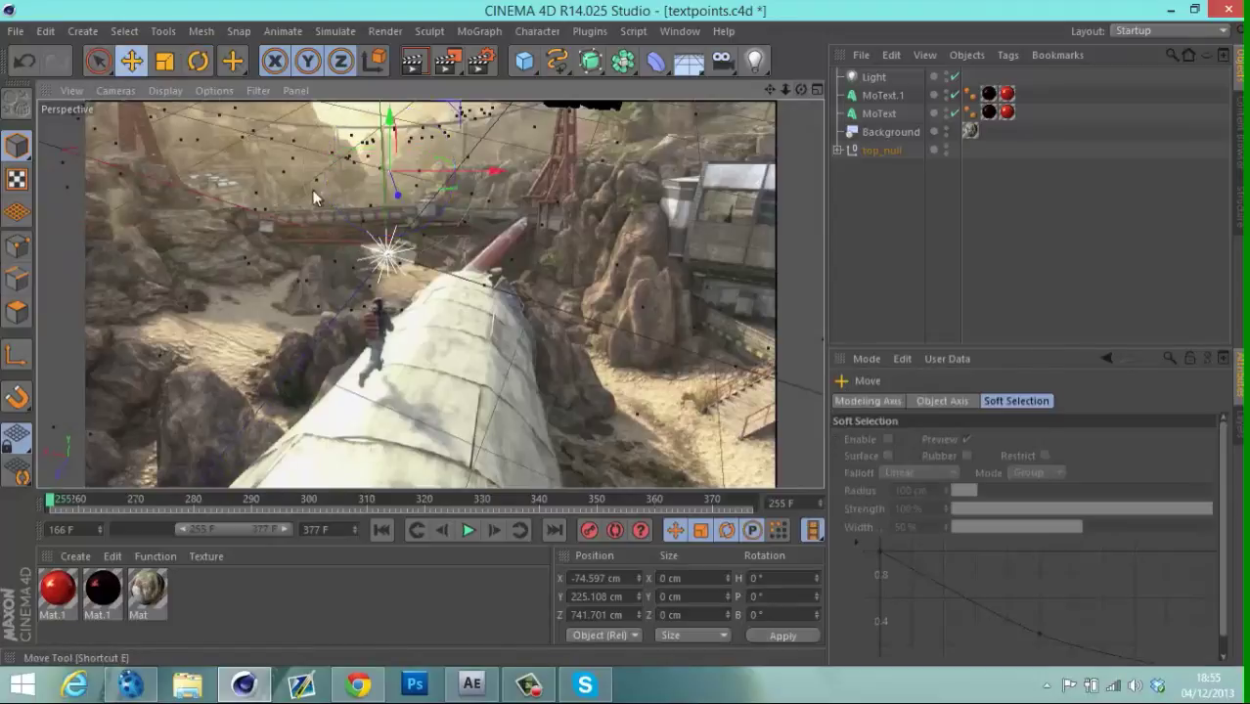
{"action": "left_click_drag", "start_coordinate": [380, 183], "coordinate": [375, 108]}
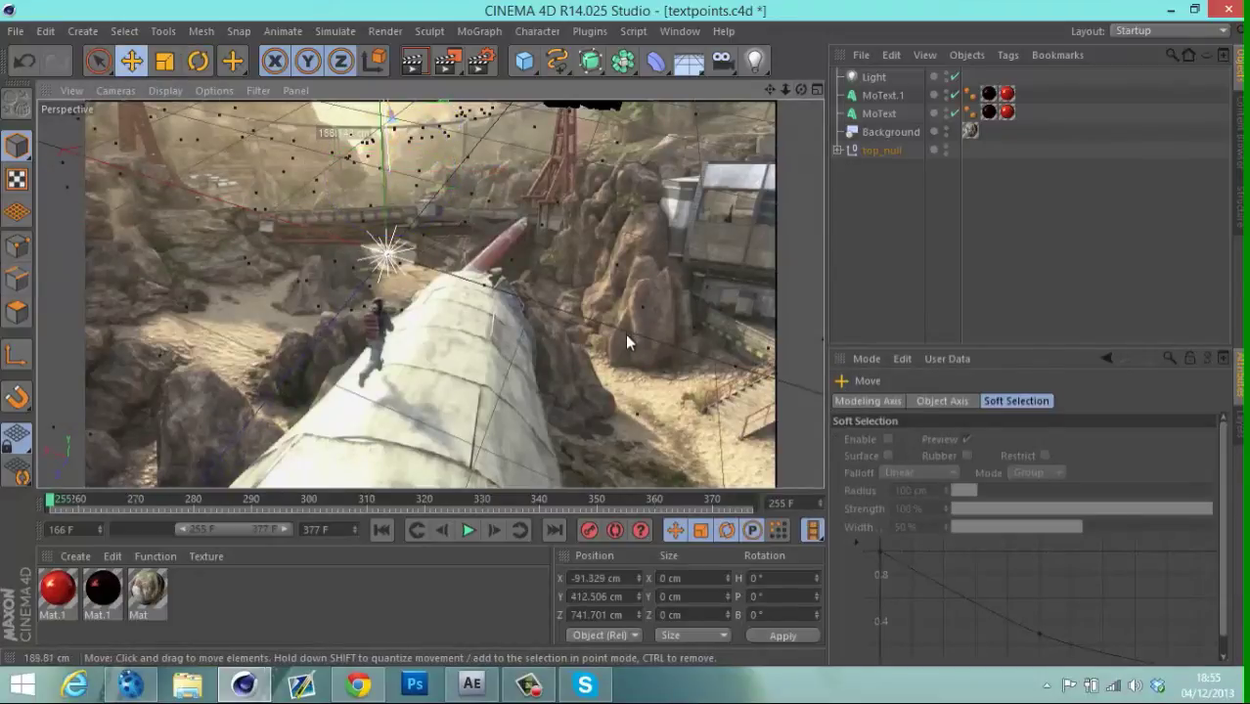
{"action": "left_click_drag", "start_coordinate": [802, 92], "coordinate": [624, 331]}
{"action": "left_click_drag", "start_coordinate": [389, 208], "coordinate": [404, 323]}
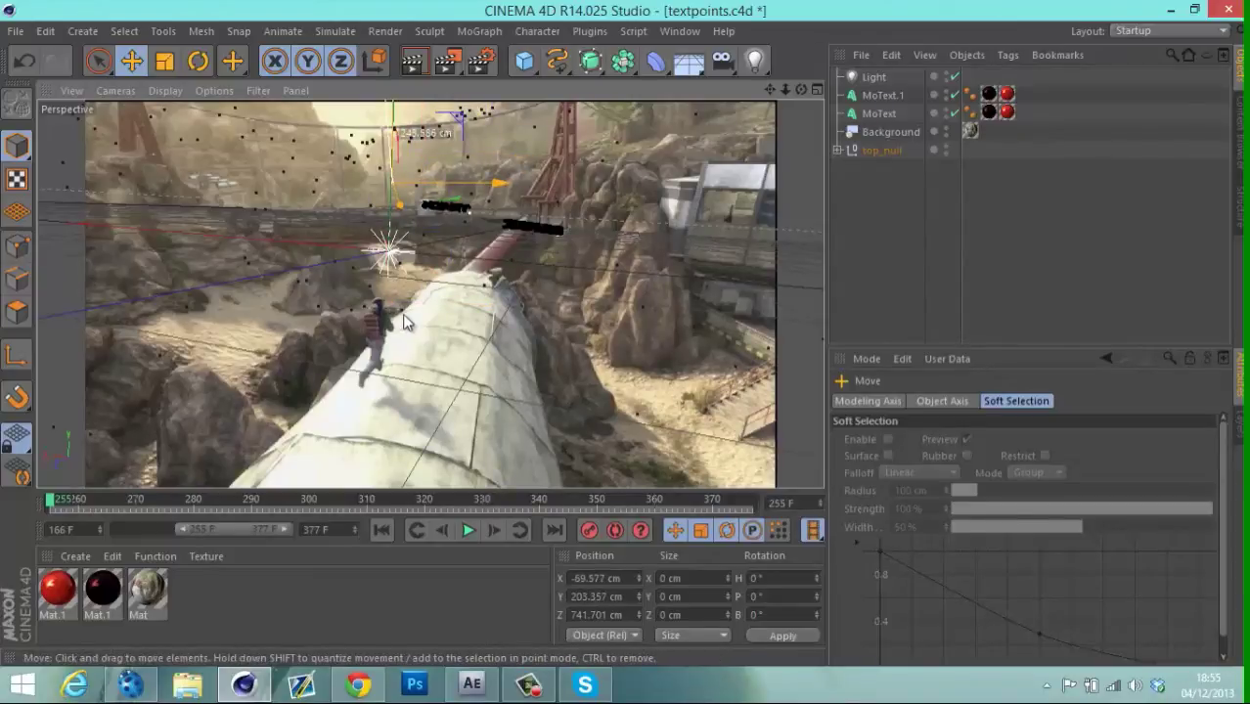
{"action": "key", "text": "ctrl+z"}
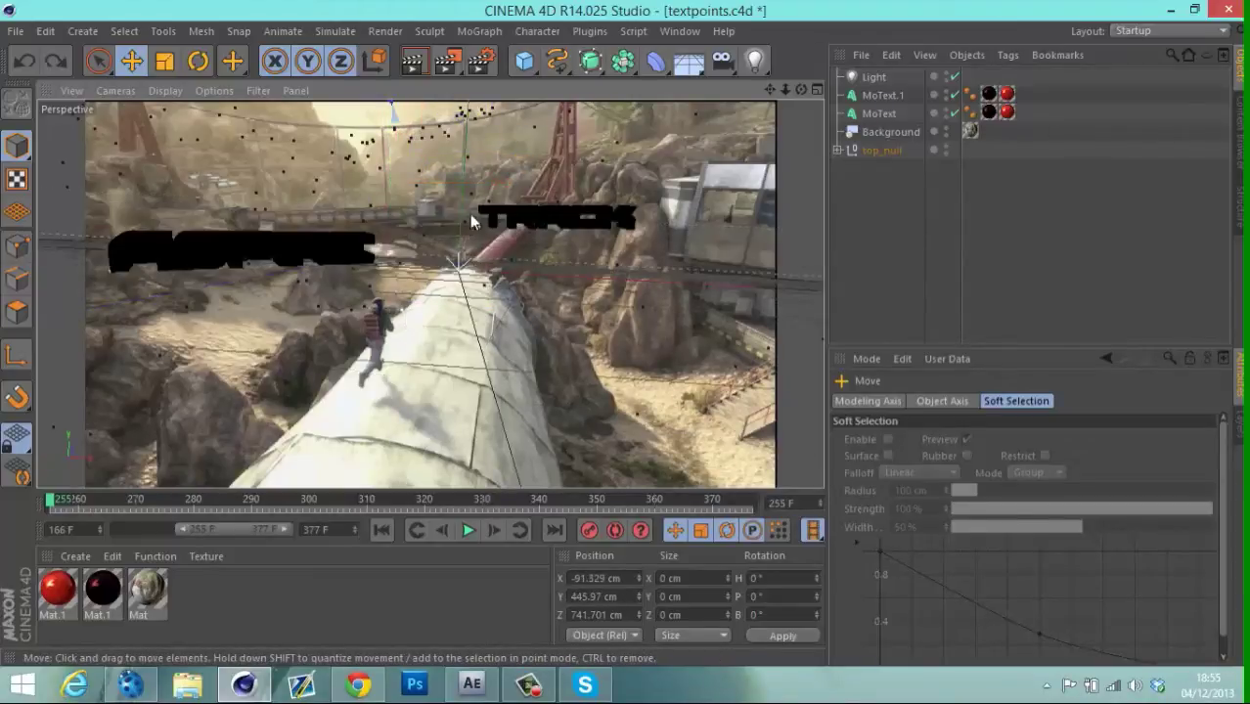
Move the omni light to about X -51, Y 129 cm and go to frame 296.
{"action": "left_click_drag", "start_coordinate": [800, 89], "coordinate": [625, 332]}
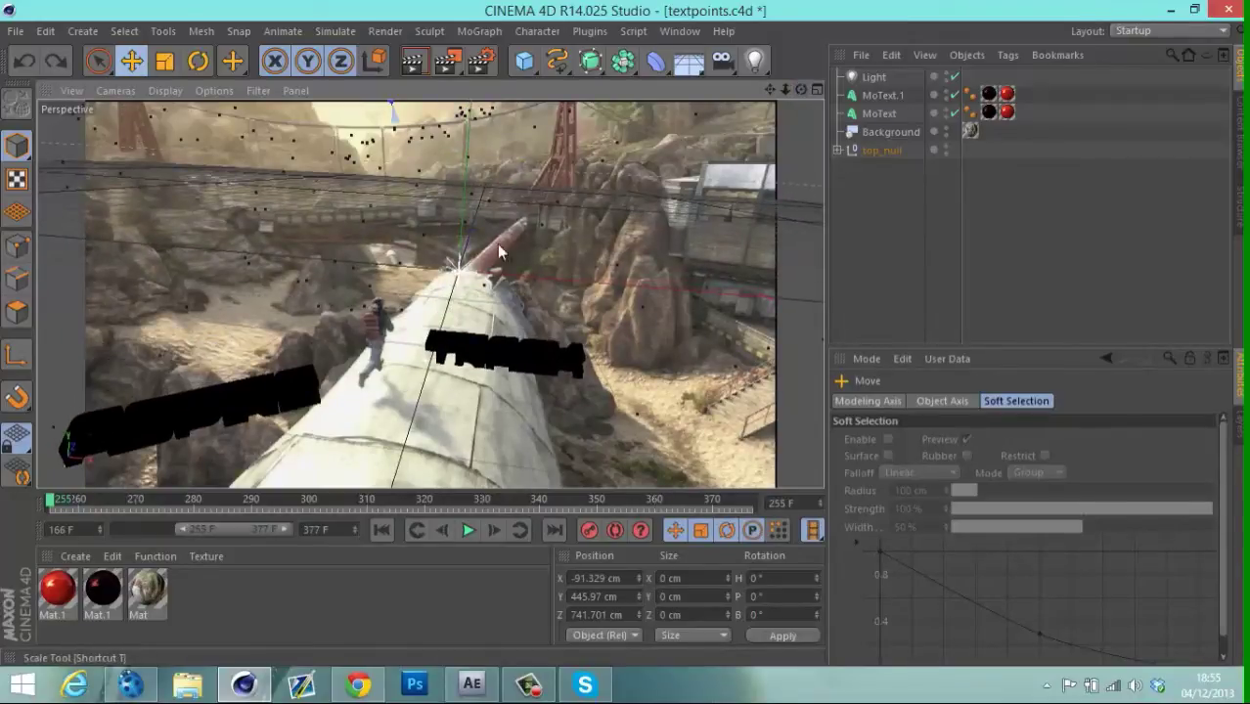
{"action": "left_click", "coordinate": [876, 78]}
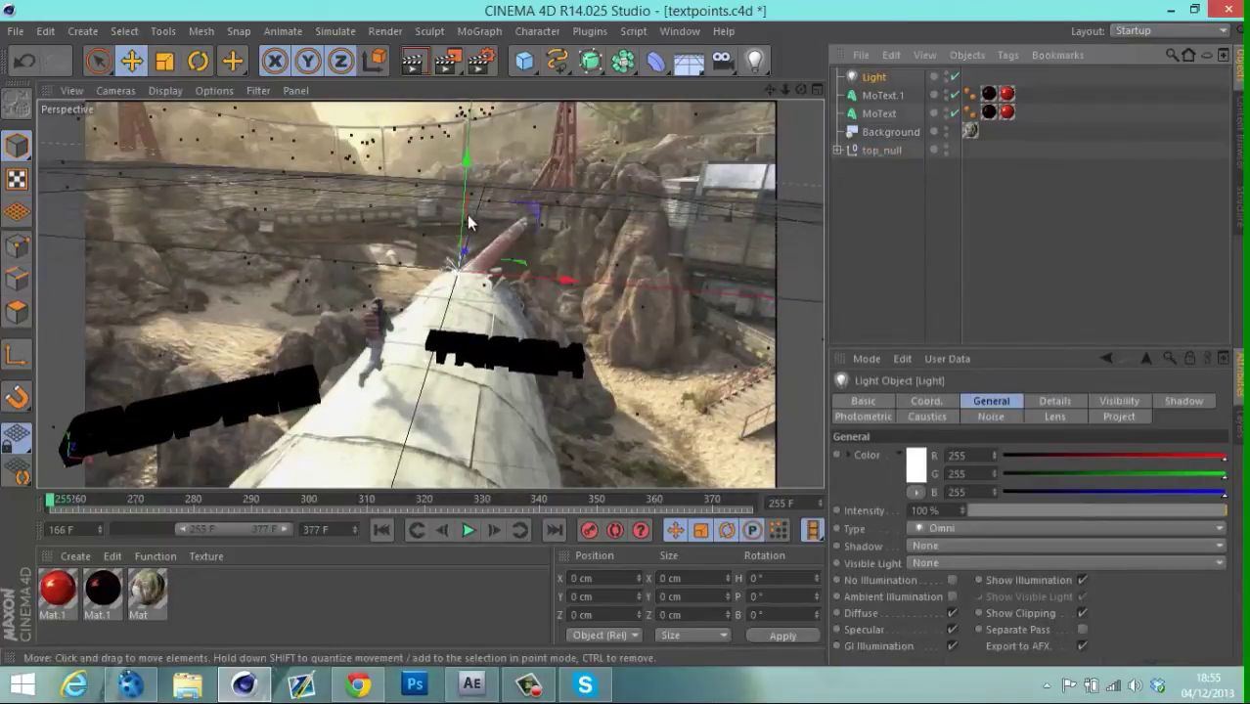
{"action": "left_click_drag", "start_coordinate": [471, 156], "coordinate": [628, 339]}
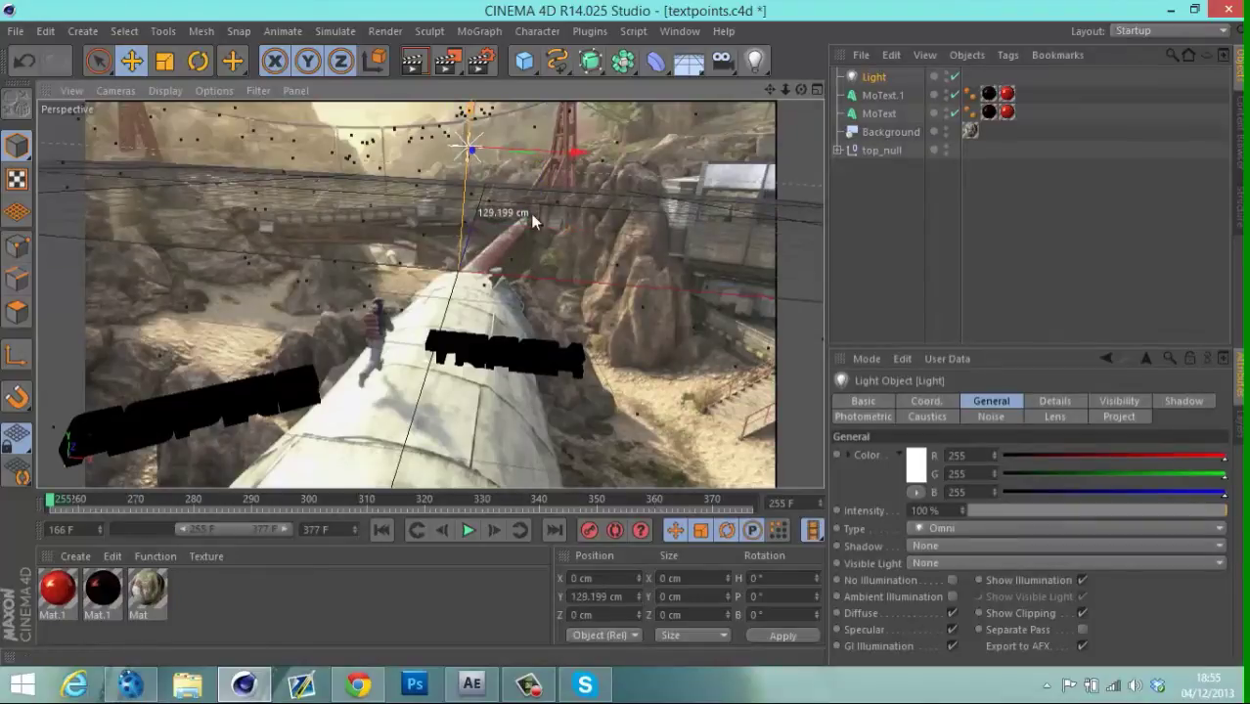
{"action": "left_click_drag", "start_coordinate": [569, 152], "coordinate": [517, 150]}
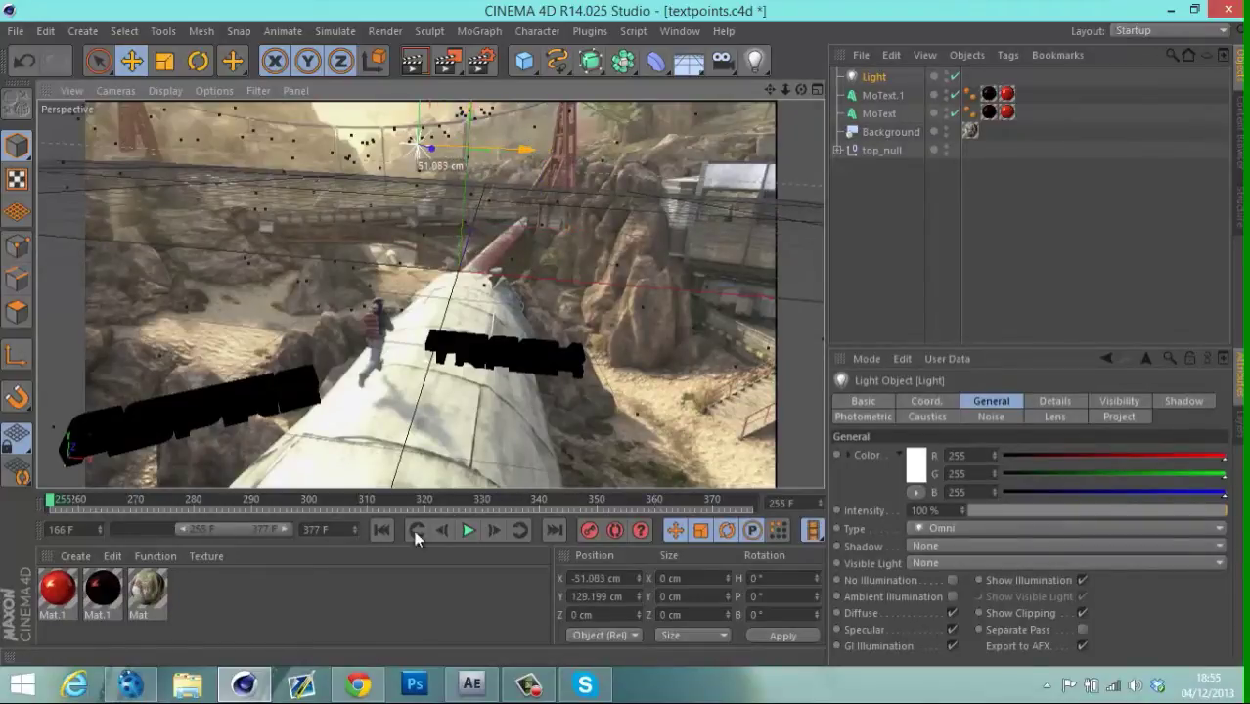
{"action": "left_click_drag", "start_coordinate": [801, 89], "coordinate": [607, 396]}
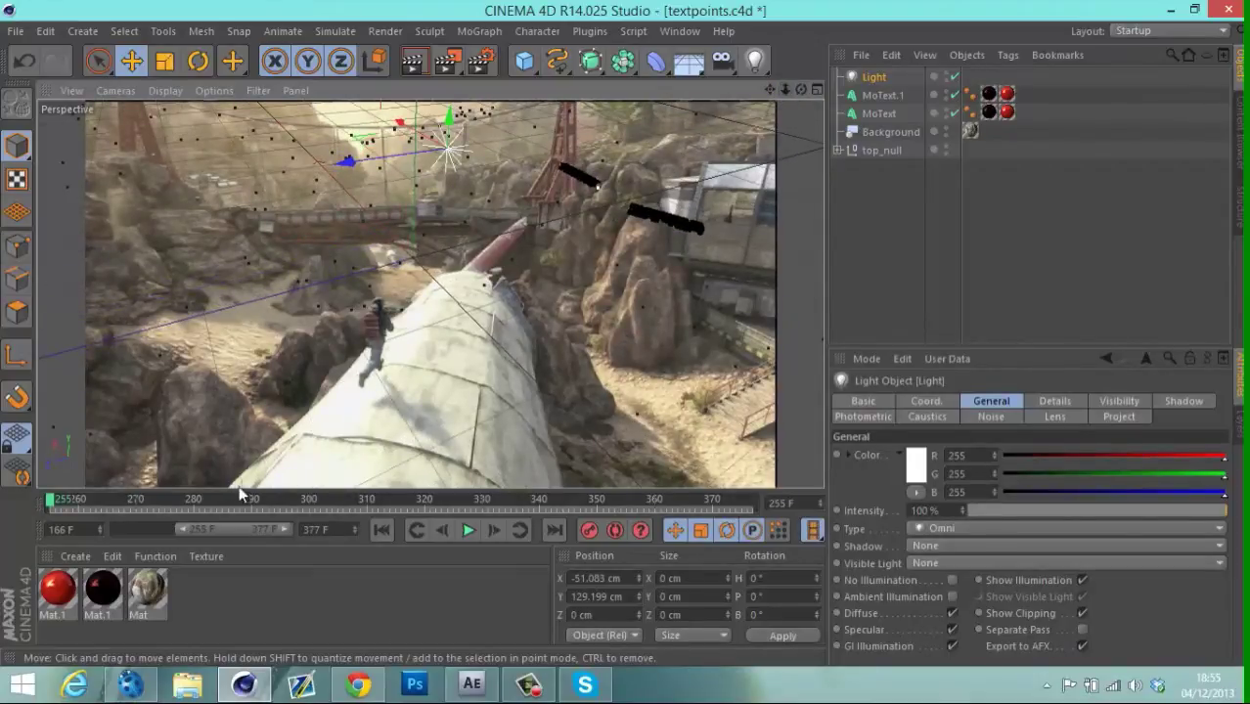
{"action": "left_click", "coordinate": [283, 499]}
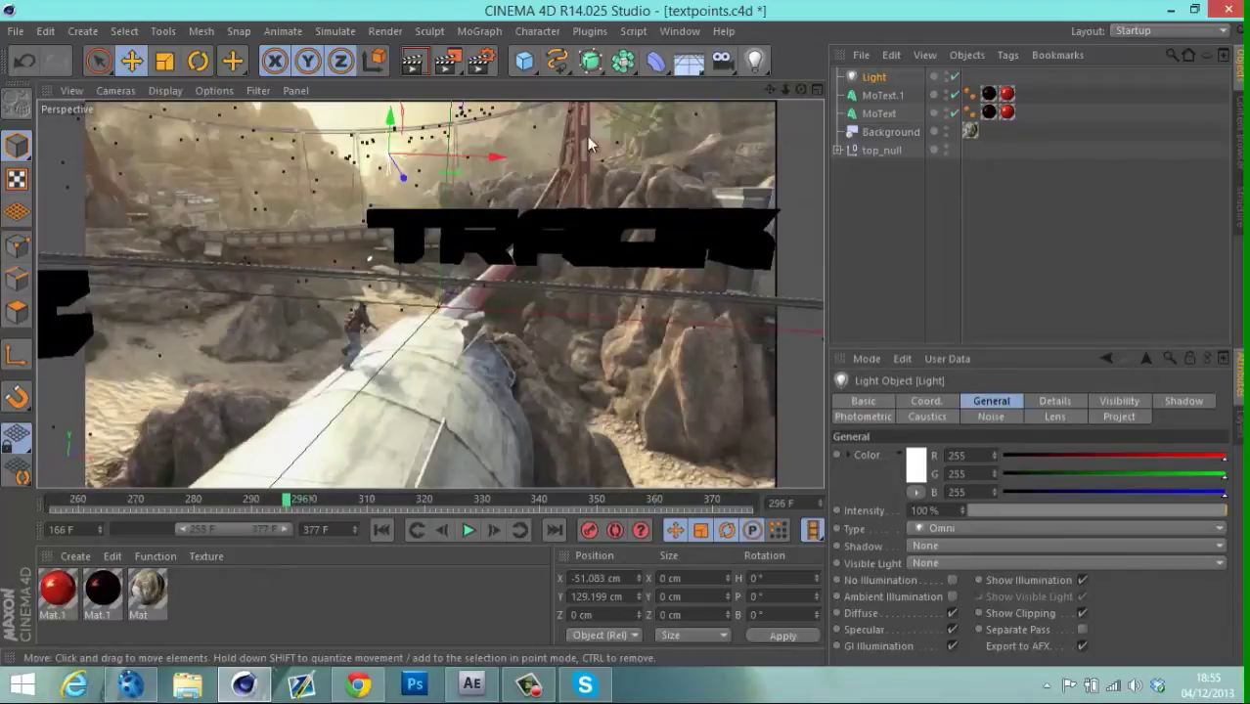
{"action": "left_click_drag", "start_coordinate": [803, 91], "coordinate": [625, 335]}
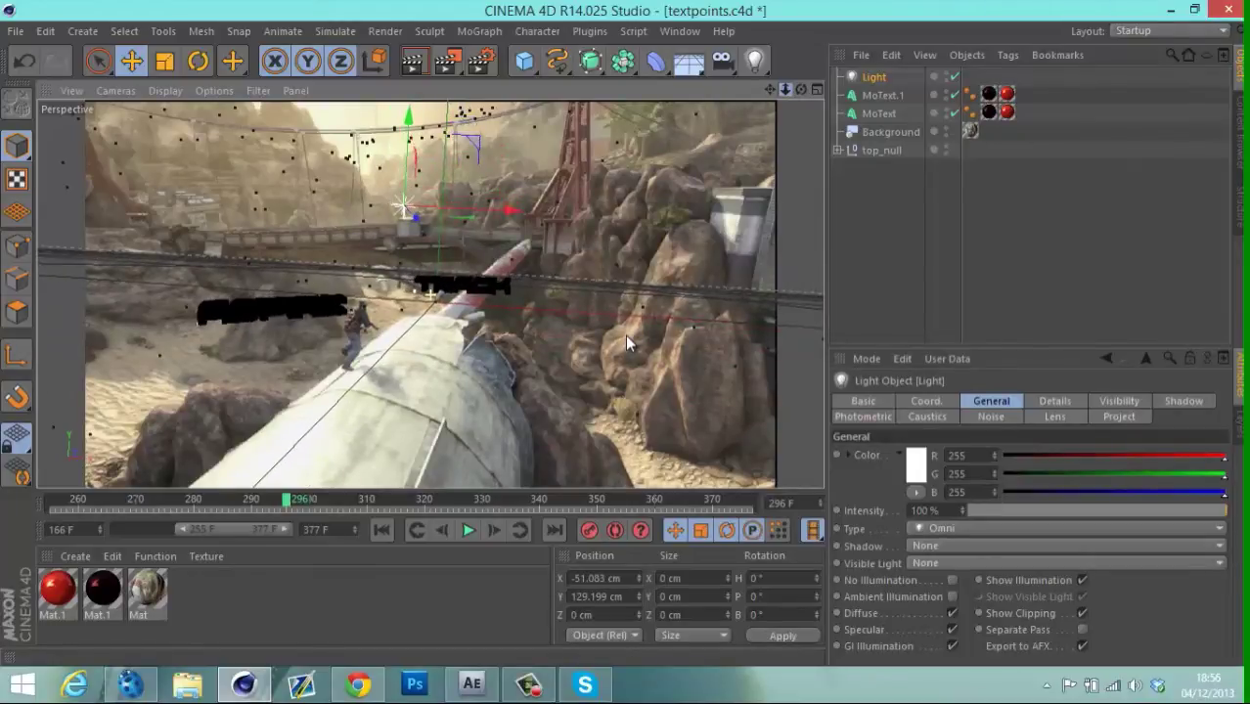
{"action": "left_click", "coordinate": [761, 63]}
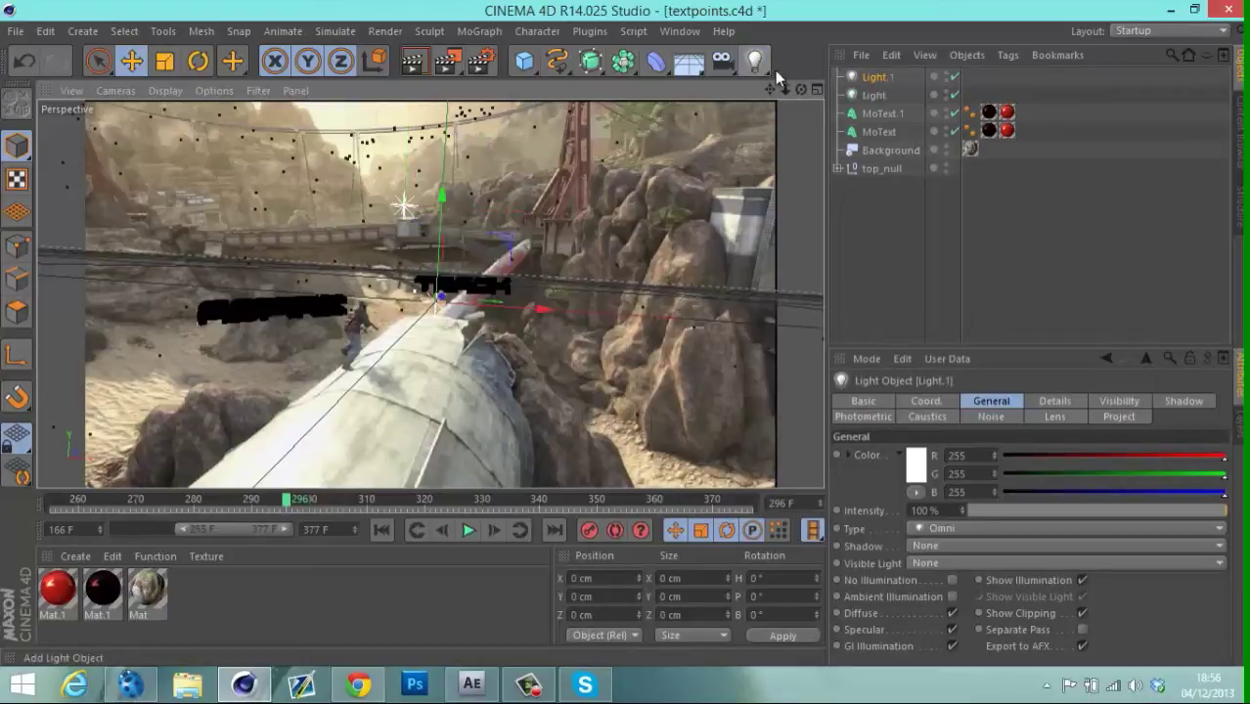
{"action": "left_click", "coordinate": [755, 62]}
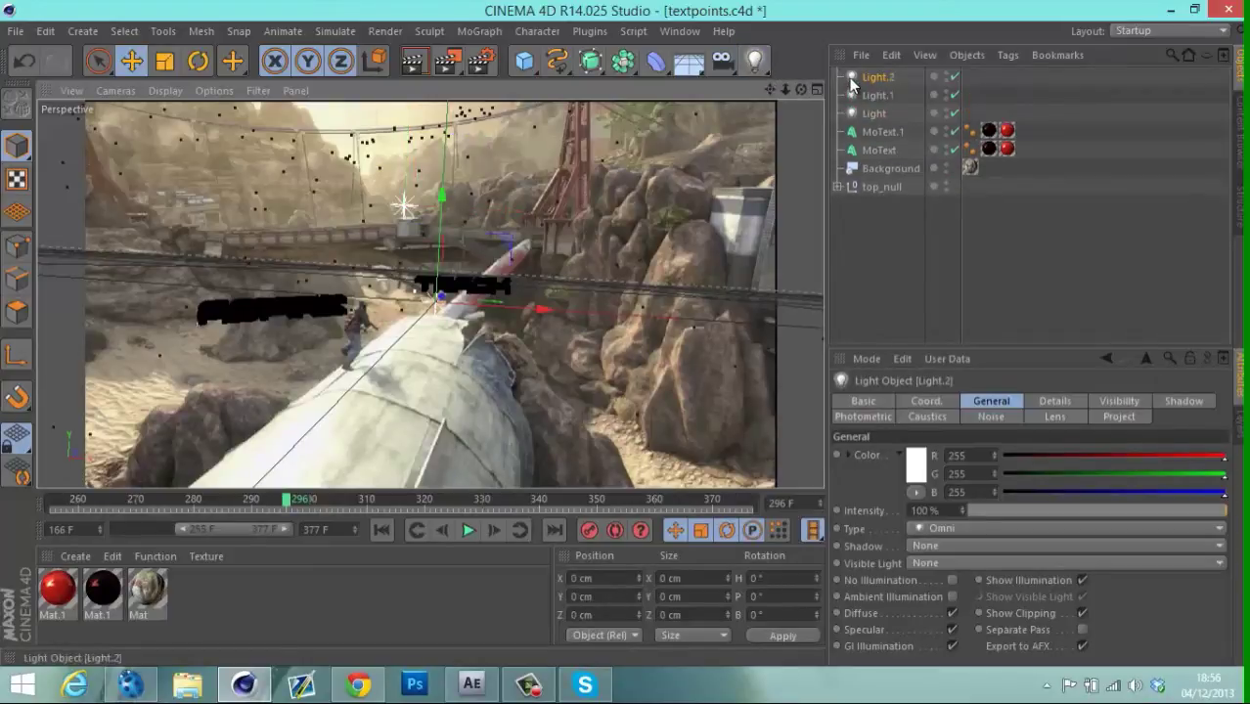
{"action": "key", "text": "ctrl+z"}
{"action": "key", "text": "ctrl+z"}
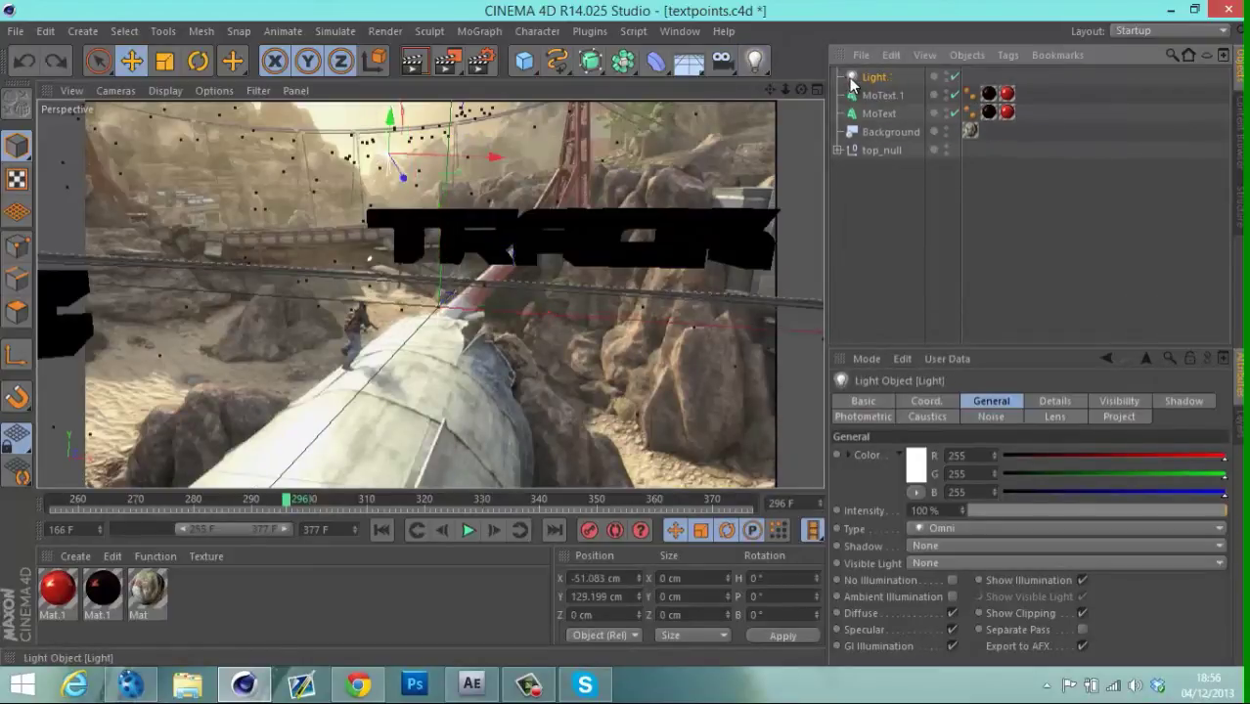
Add an area light and pull it in front of the texts to about Z -590 cm.
{"action": "left_click", "coordinate": [761, 63]}
{"action": "left_click", "coordinate": [904, 118]}
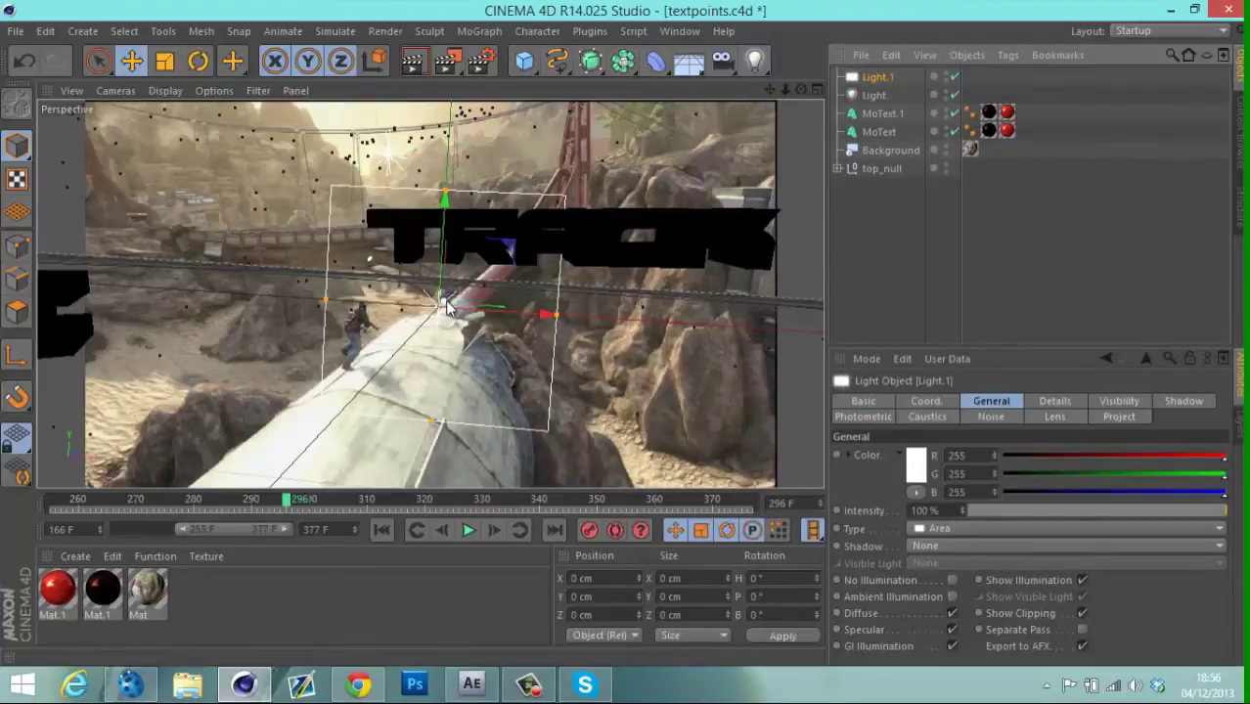
{"action": "left_click_drag", "start_coordinate": [445, 308], "coordinate": [398, 405]}
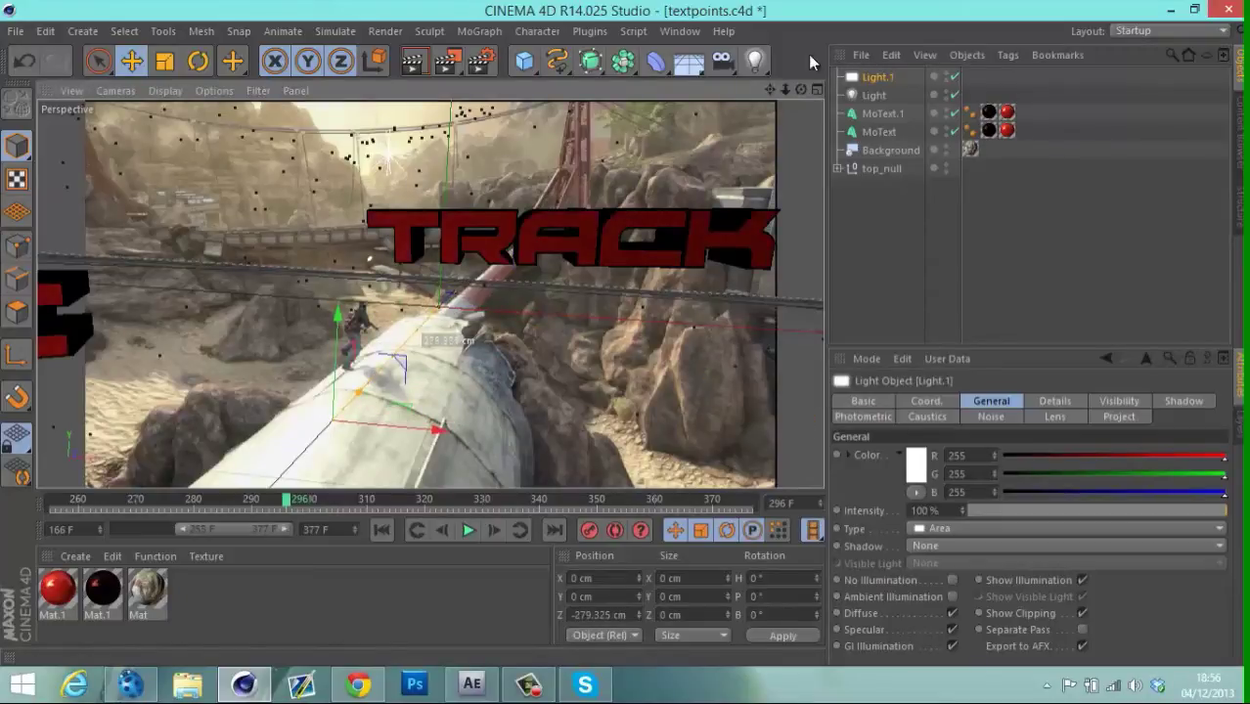
{"action": "left_click_drag", "start_coordinate": [785, 90], "coordinate": [667, 163]}
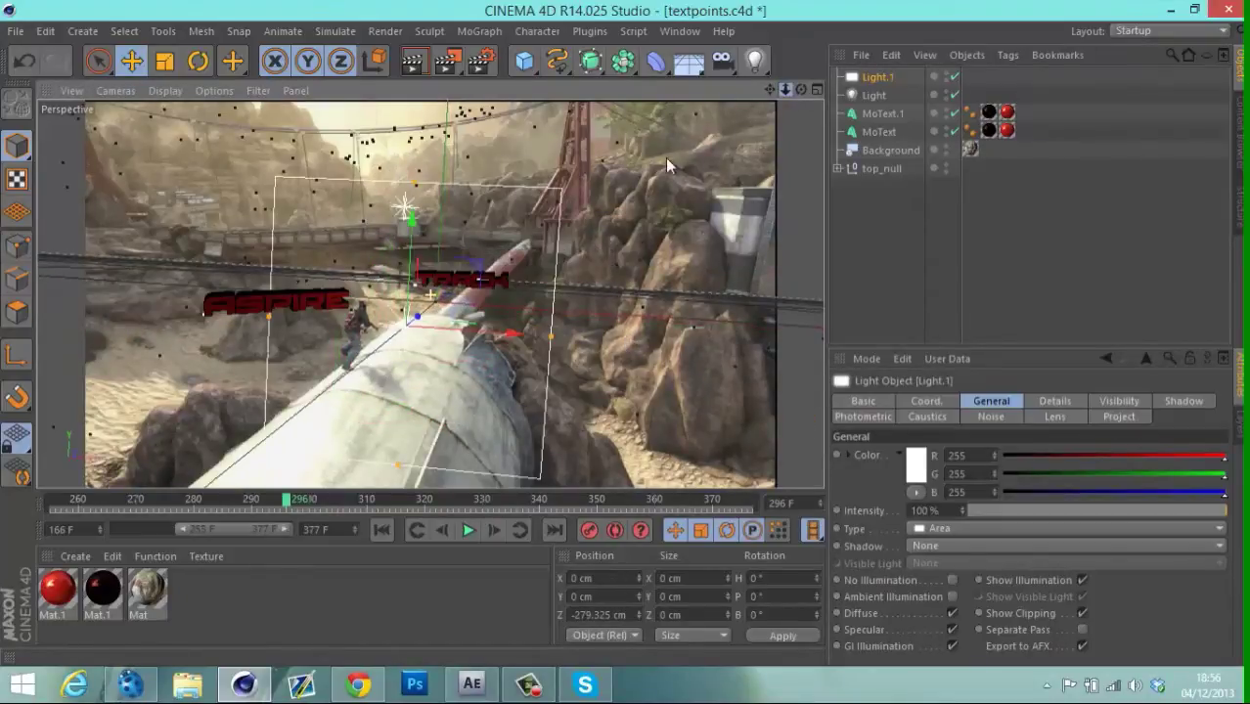
{"action": "left_click_drag", "start_coordinate": [418, 323], "coordinate": [382, 395]}
Raise the area light to about Y 18 cm and shift it back to about Z -570 cm.
{"action": "left_click_drag", "start_coordinate": [783, 88], "coordinate": [355, 370]}
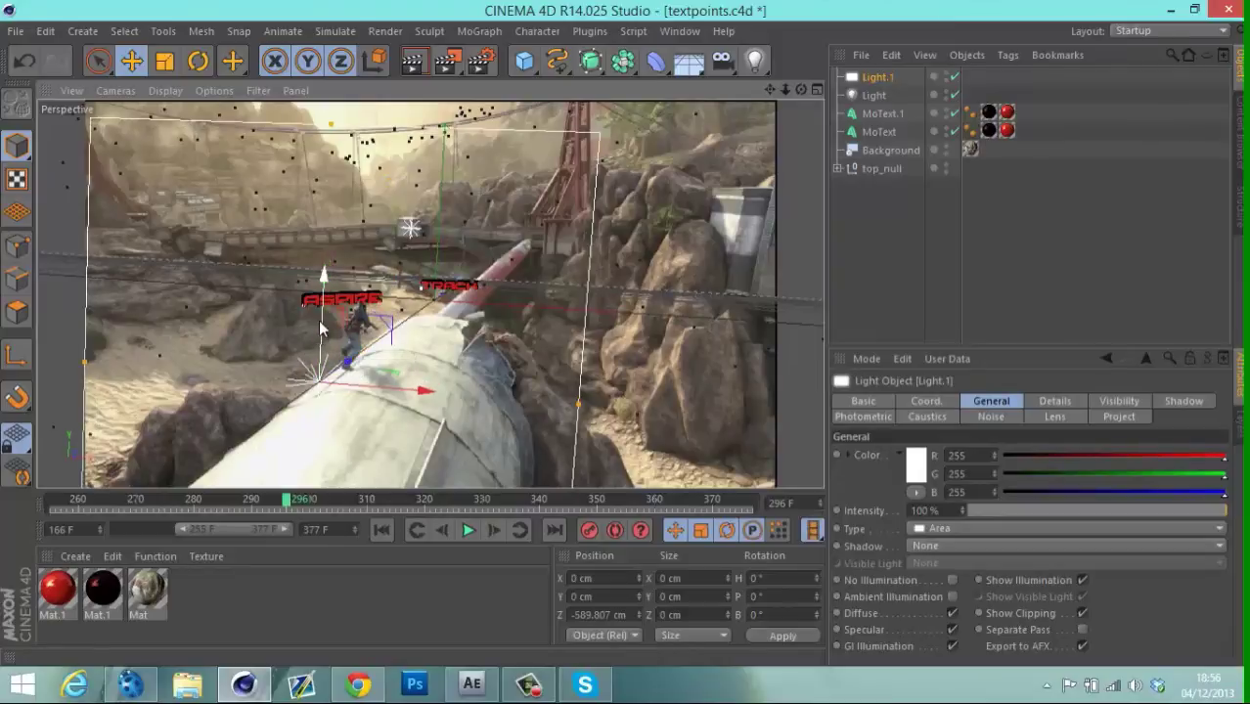
{"action": "left_click_drag", "start_coordinate": [323, 313], "coordinate": [327, 276]}
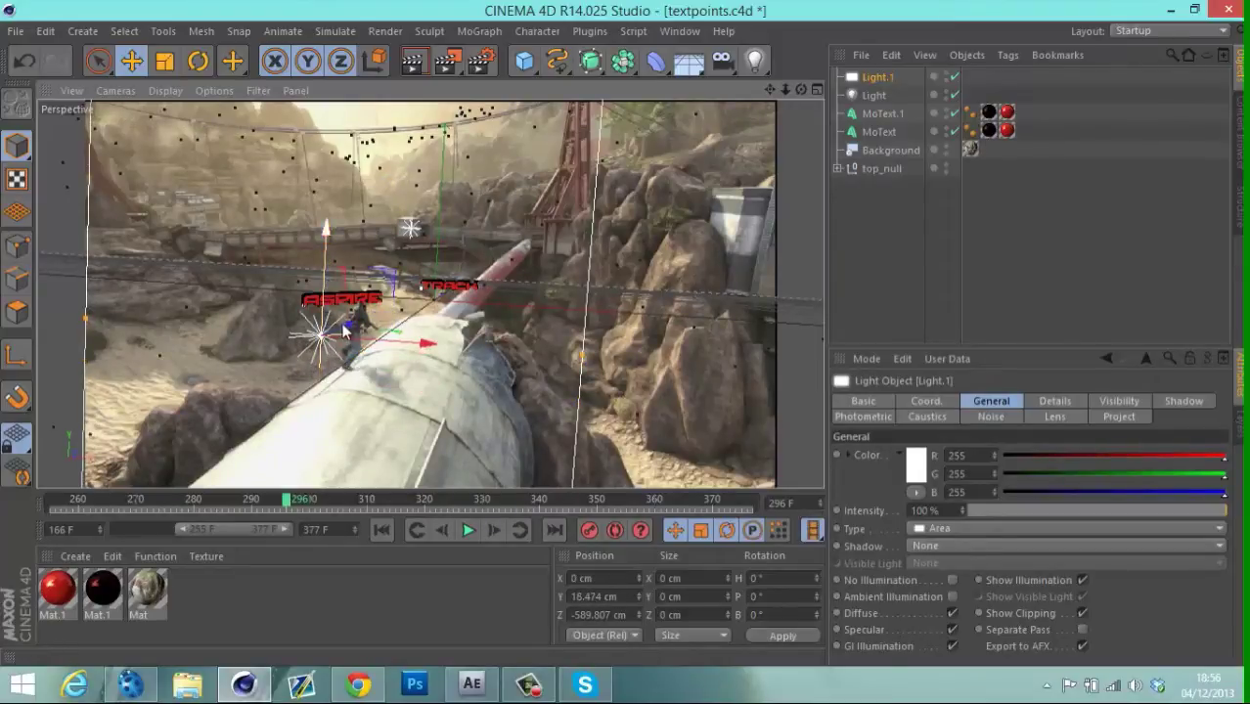
{"action": "left_click_drag", "start_coordinate": [355, 328], "coordinate": [362, 323]}
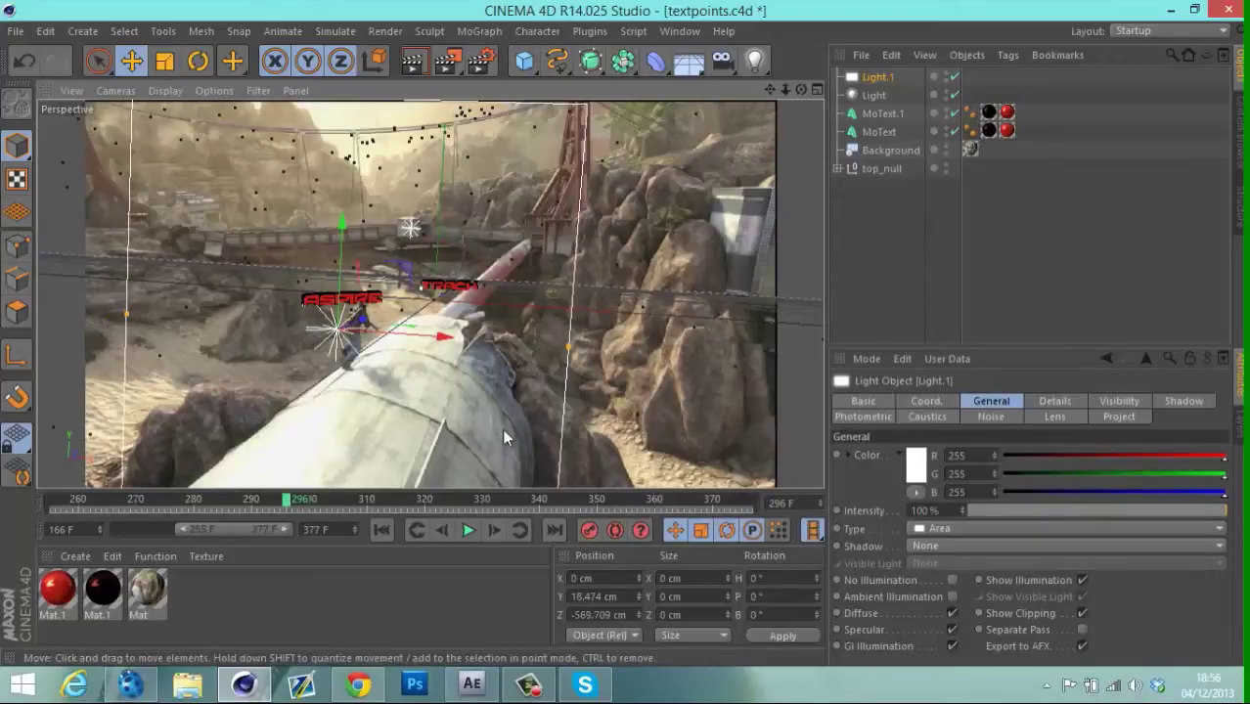
Go to frame 292, render a preview in the viewport, and clear the object selection.
{"action": "left_click", "coordinate": [307, 500]}
{"action": "left_click_drag", "start_coordinate": [296, 498], "coordinate": [264, 500]}
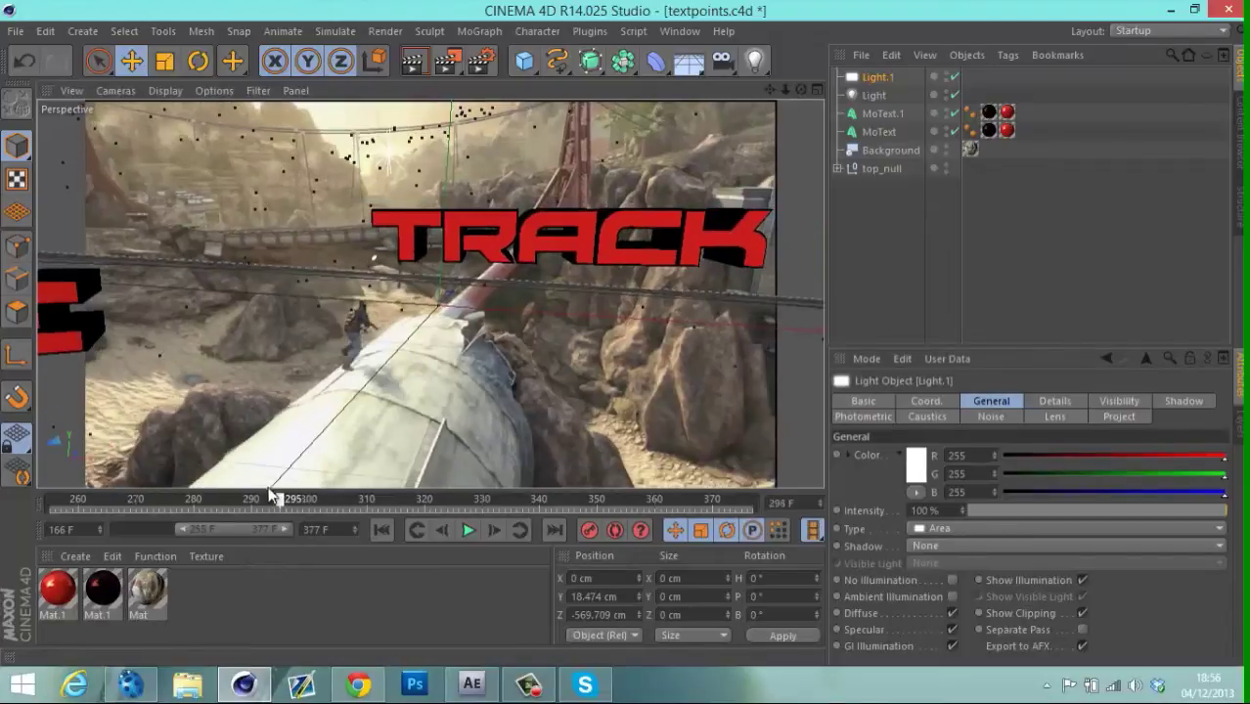
{"action": "left_click", "coordinate": [413, 63]}
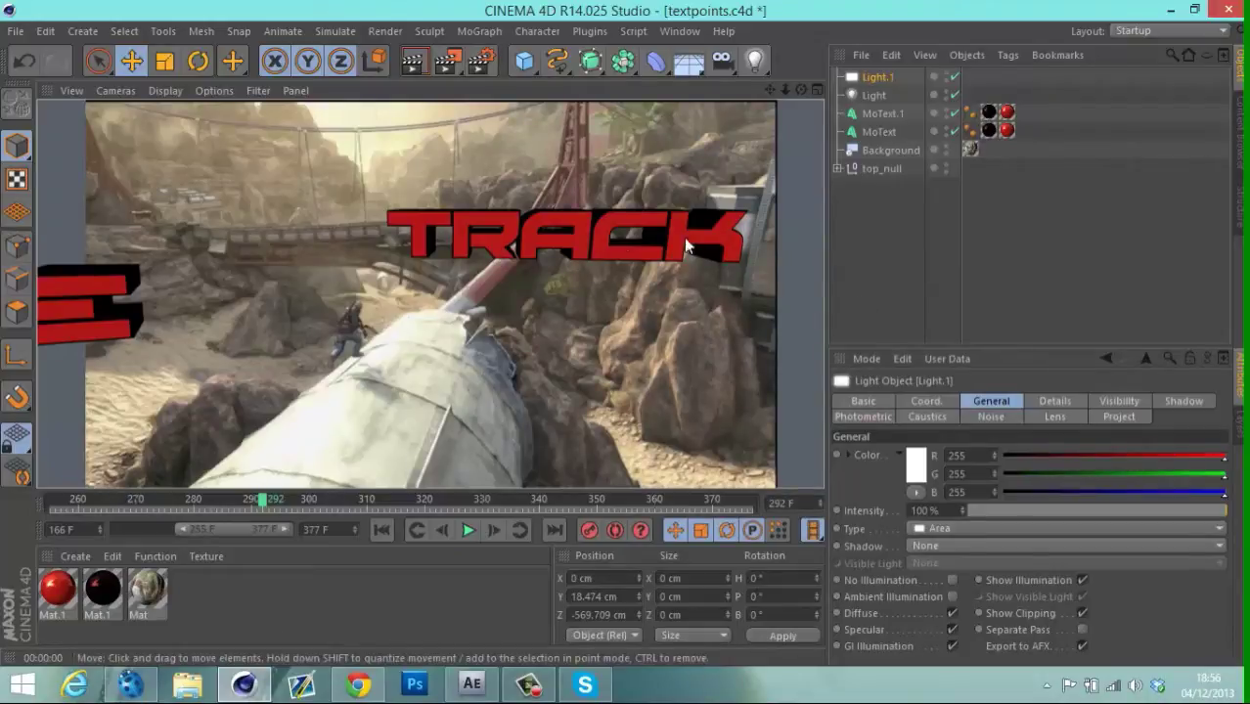
{"action": "left_click", "coordinate": [905, 236]}
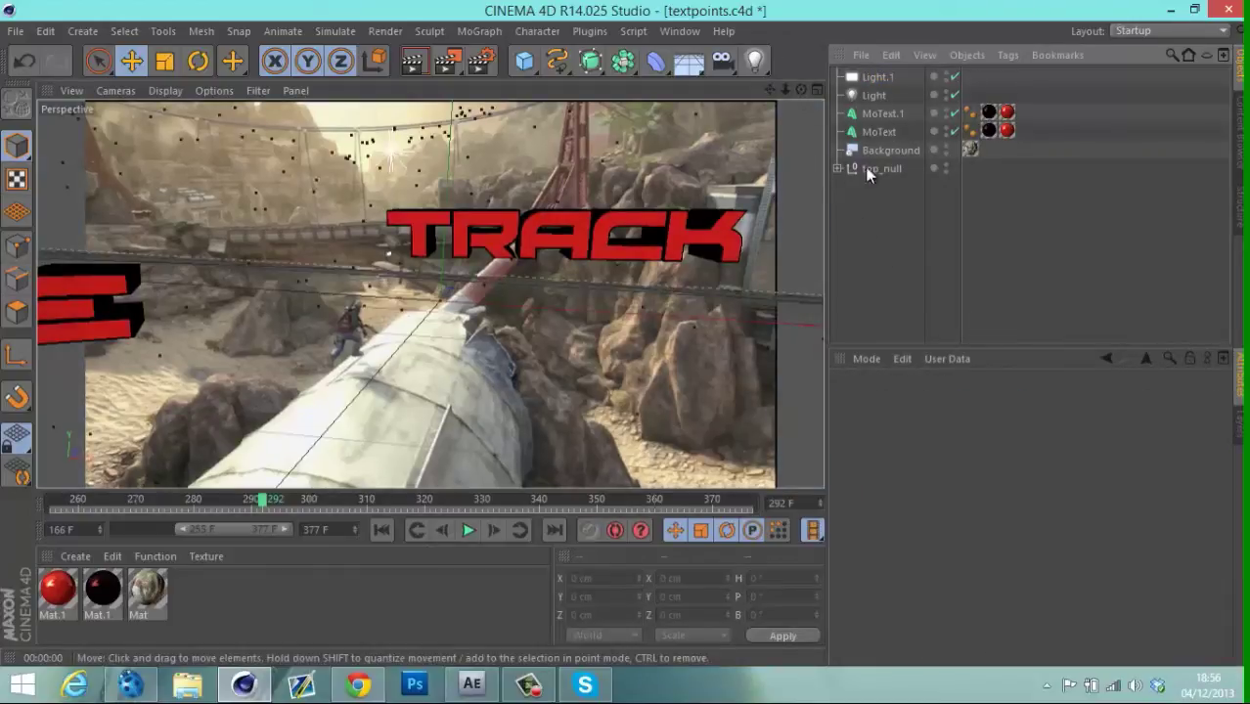
Duplicate the area light in place by copying and pasting it.
{"action": "left_click", "coordinate": [878, 78]}
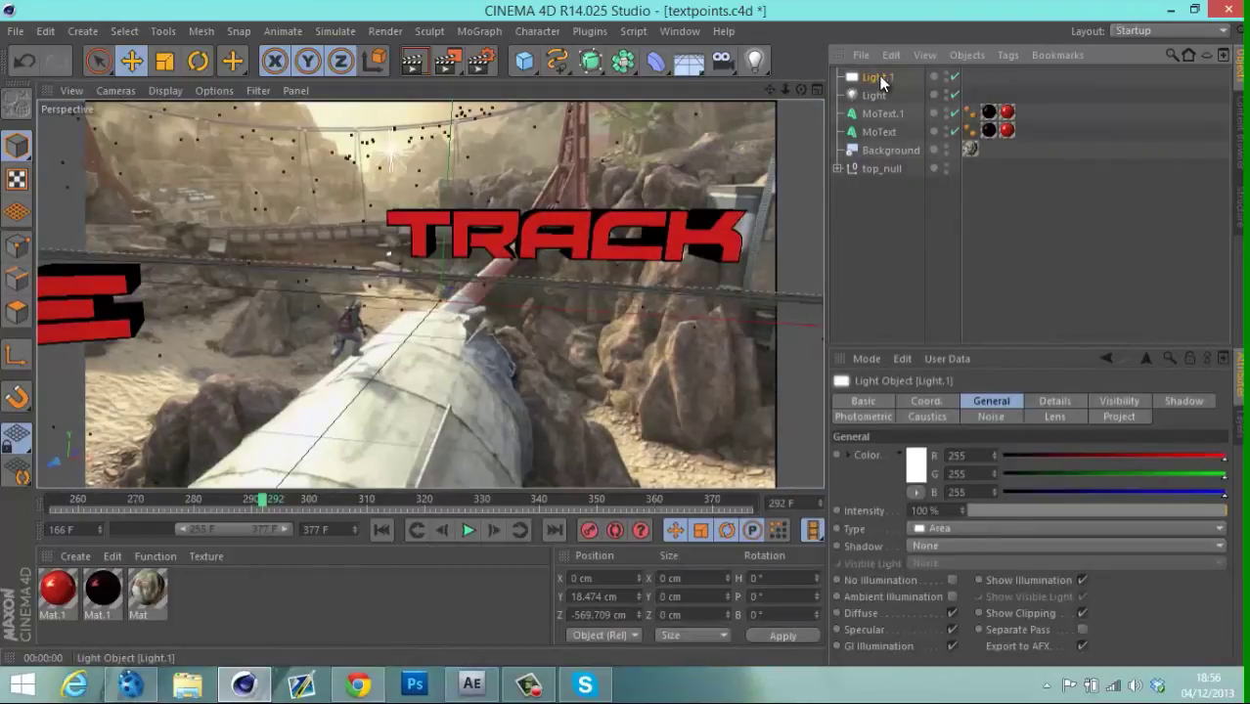
{"action": "key", "text": "ctrl+c"}
{"action": "key", "text": "ctrl+v"}
Go to frame 286 and render a viewport preview of the texts under both area lights.
{"action": "left_click_drag", "start_coordinate": [784, 89], "coordinate": [623, 337]}
{"action": "left_click", "coordinate": [227, 500]}
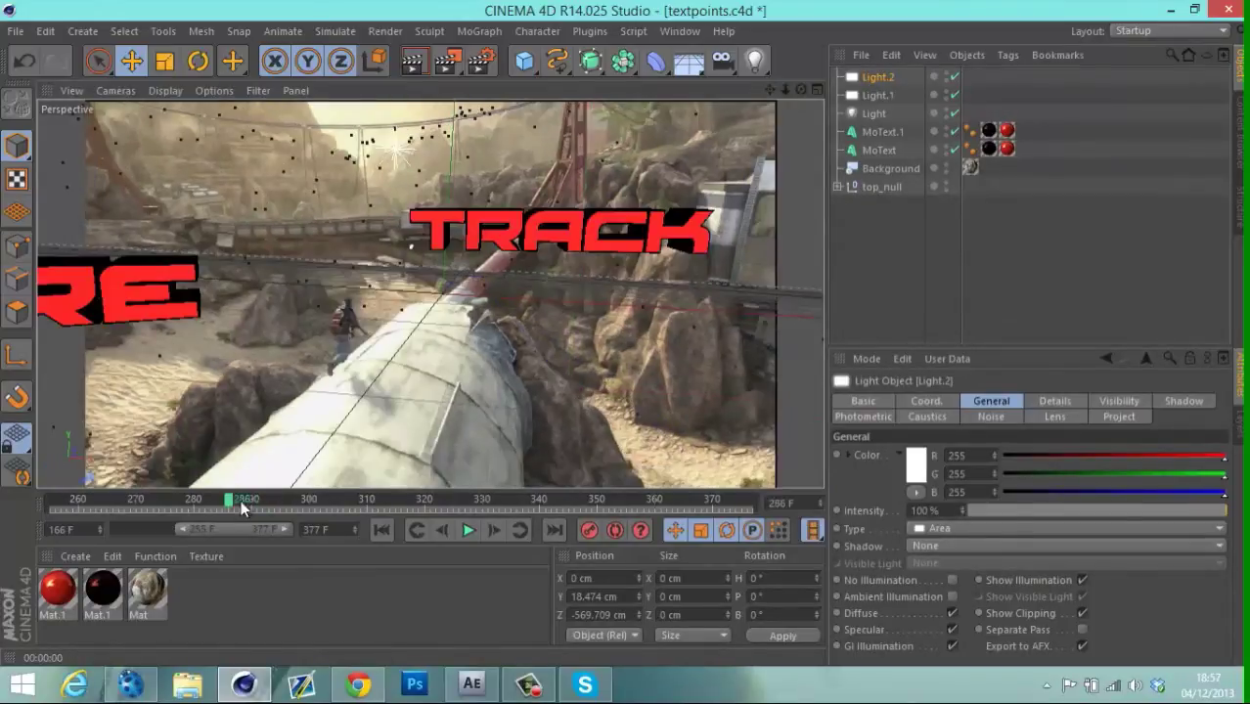
{"action": "left_click", "coordinate": [416, 63]}
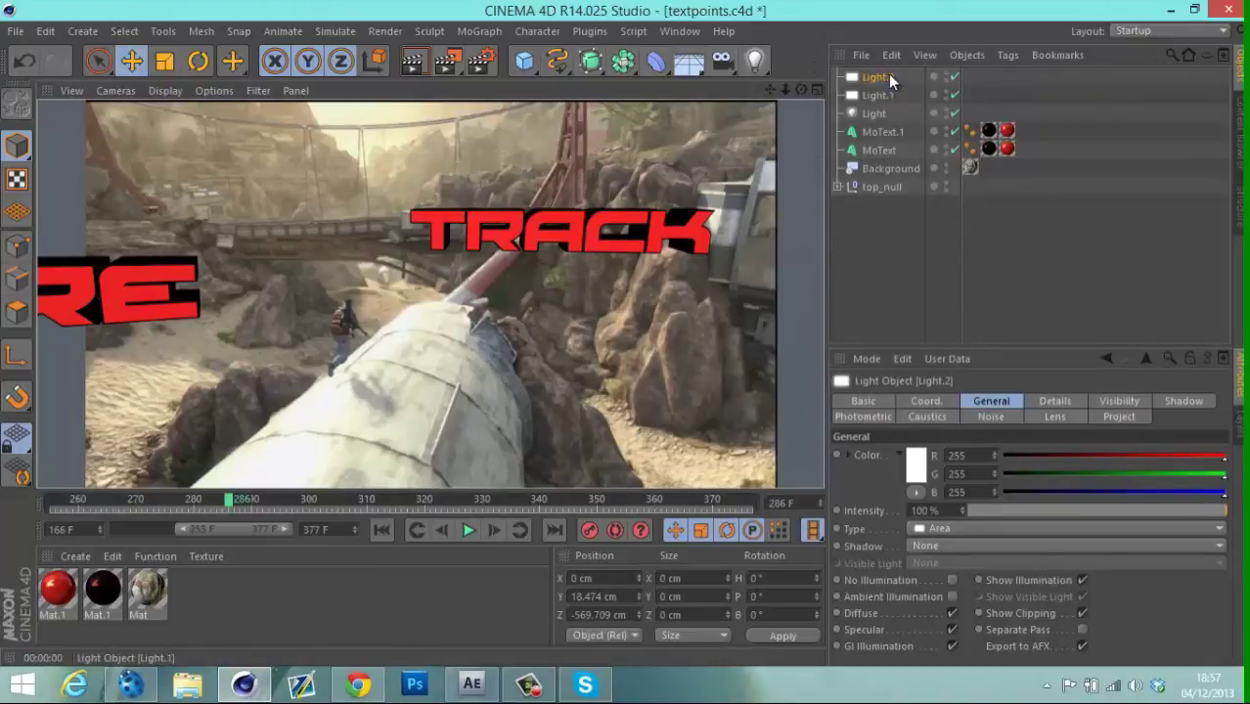
Raise the duplicated area light to about Y 157 cm and pitch it down to about P -31°.
{"action": "left_click", "coordinate": [625, 336]}
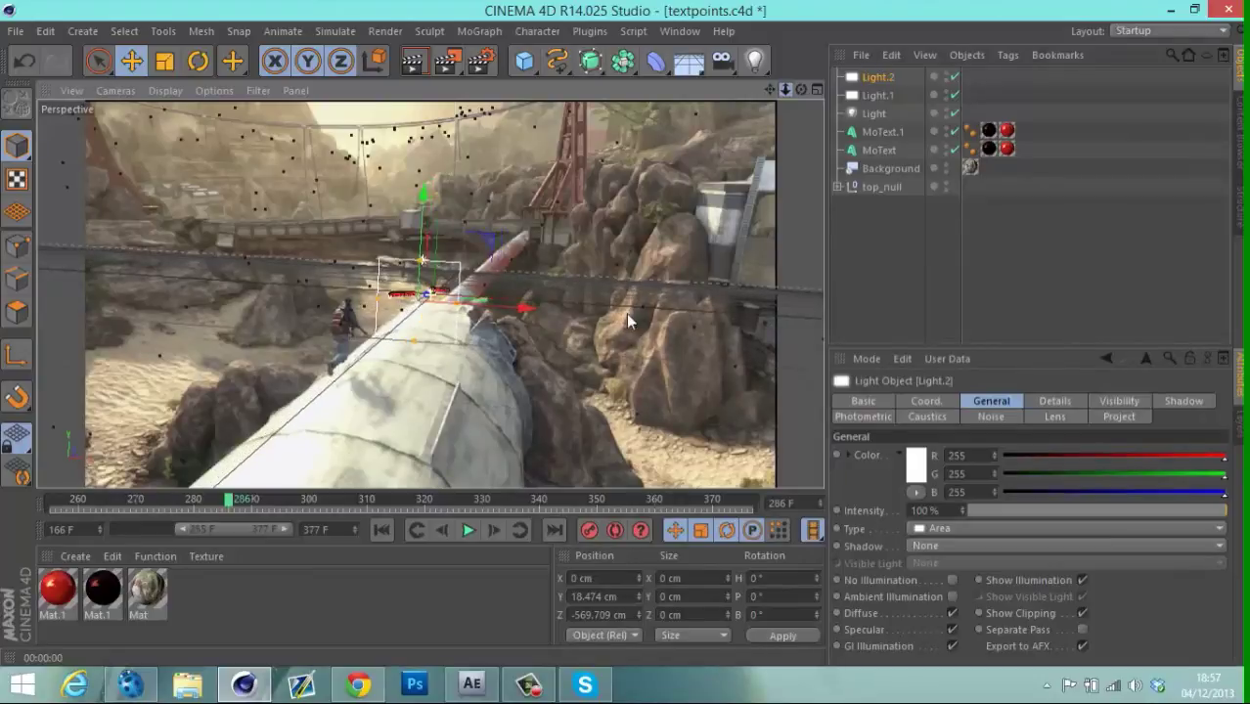
{"action": "left_click_drag", "start_coordinate": [382, 311], "coordinate": [344, 228]}
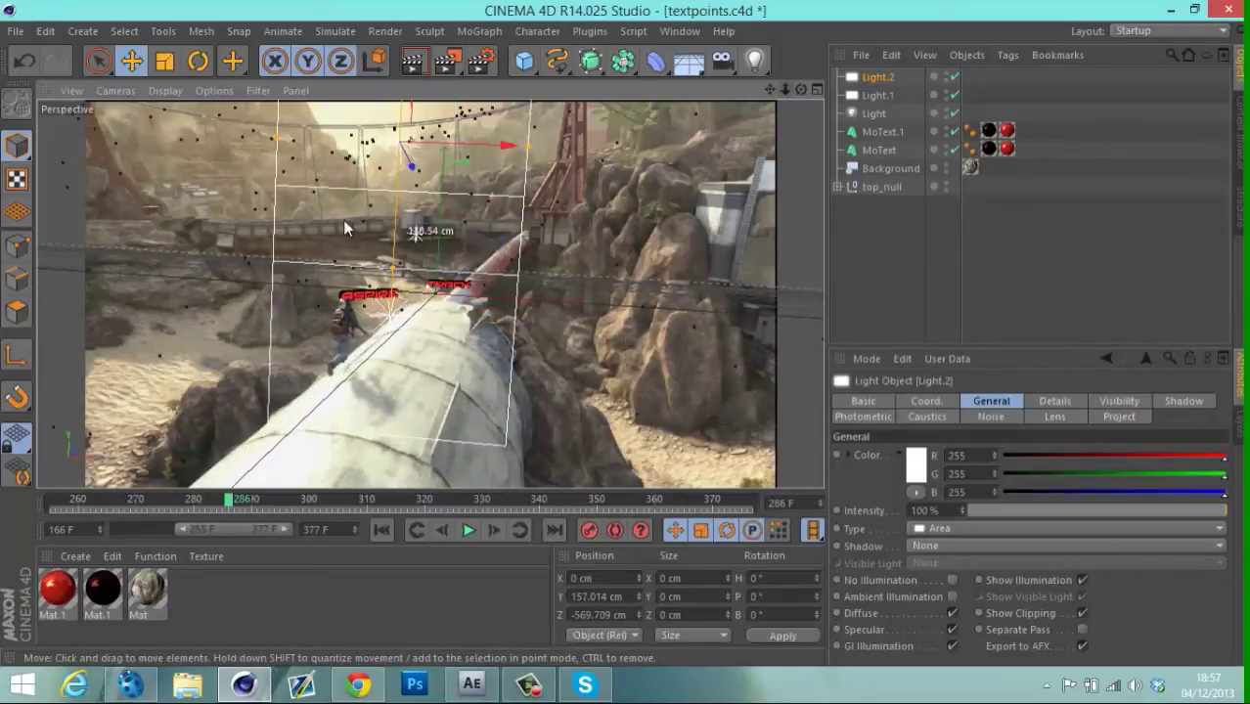
{"action": "left_click", "coordinate": [164, 65]}
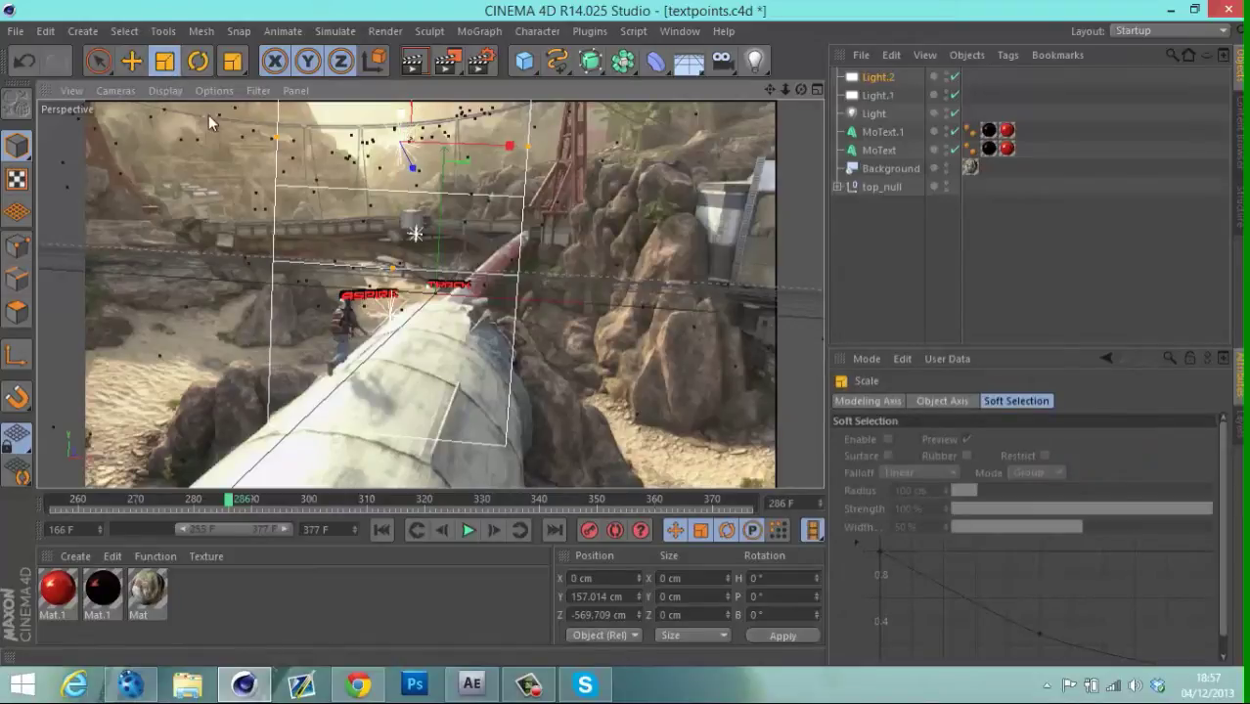
{"action": "left_click", "coordinate": [195, 62]}
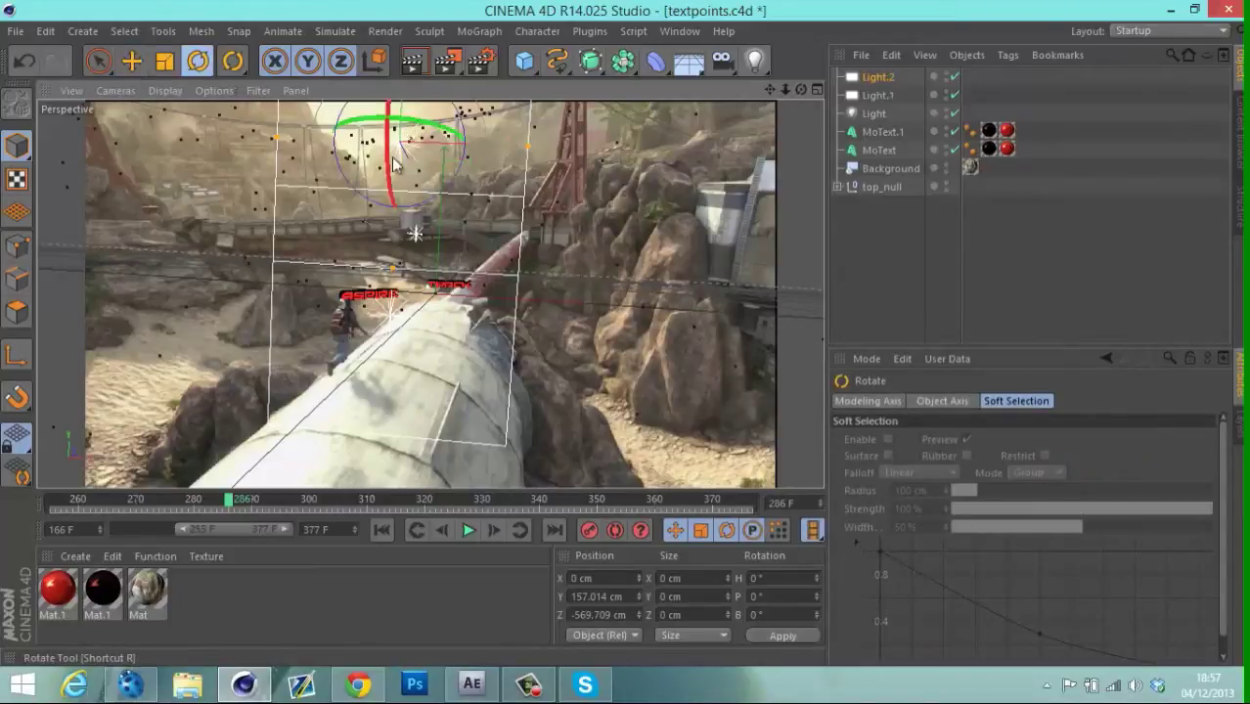
{"action": "left_click_drag", "start_coordinate": [398, 135], "coordinate": [626, 334]}
{"action": "left_click", "coordinate": [129, 63]}
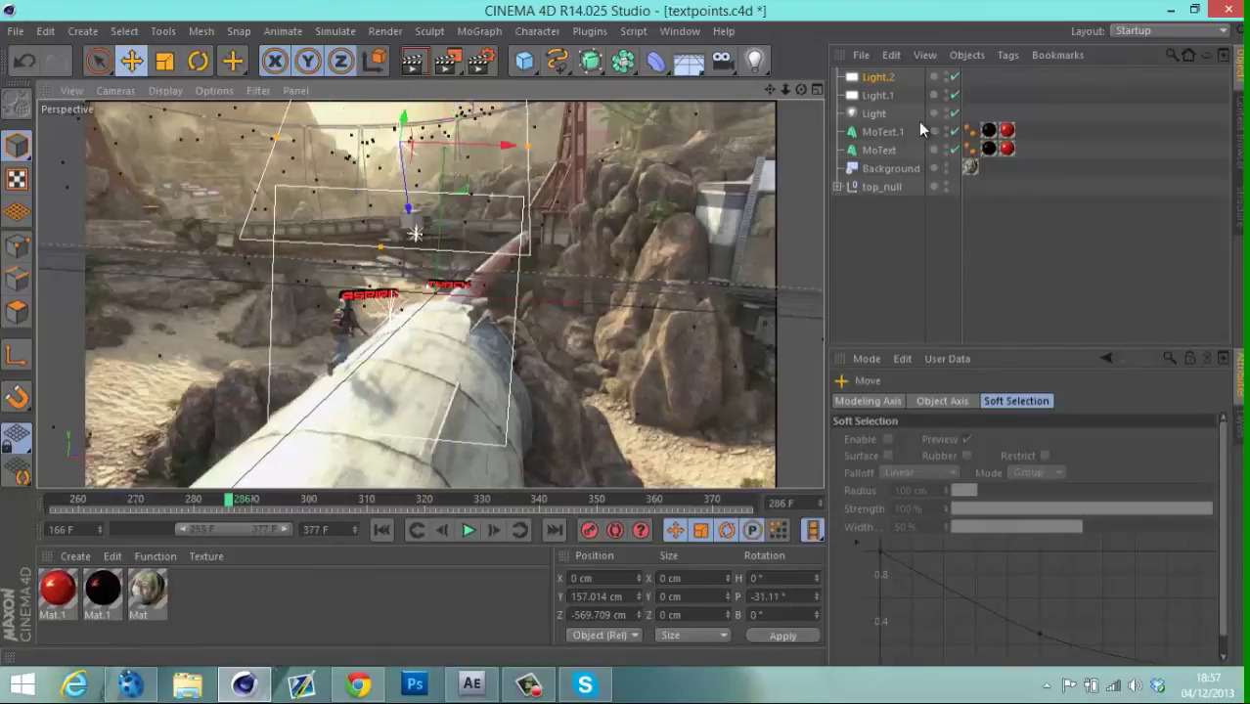
{"action": "mouse_move", "coordinate": [801, 88]}
{"action": "left_mouse_down"}
{"action": "mouse_move", "coordinate": [753, 96]}
{"action": "mouse_move", "coordinate": [795, 85]}
{"action": "left_mouse_up"}
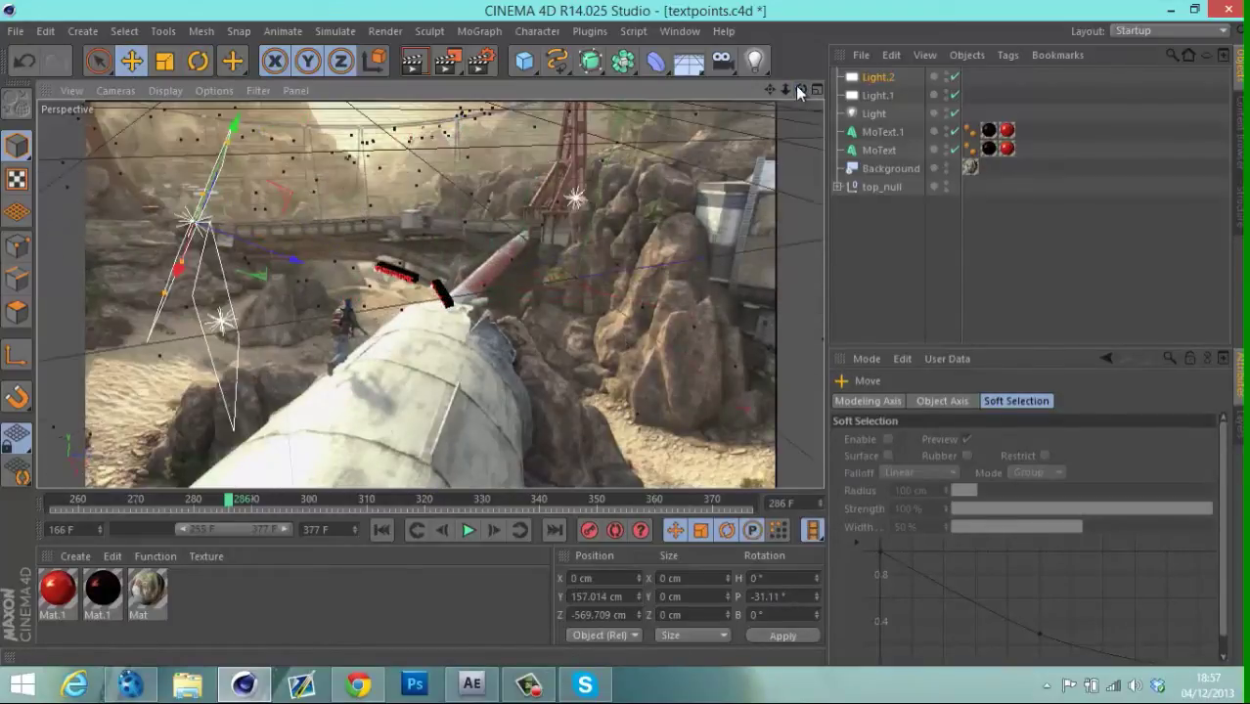
Move the duplicated area light toward the texts to about Y 144 cm and Z -428 cm and check it from another angle.
{"action": "left_click_drag", "start_coordinate": [294, 199], "coordinate": [628, 341]}
{"action": "left_click_drag", "start_coordinate": [314, 220], "coordinate": [691, 331]}
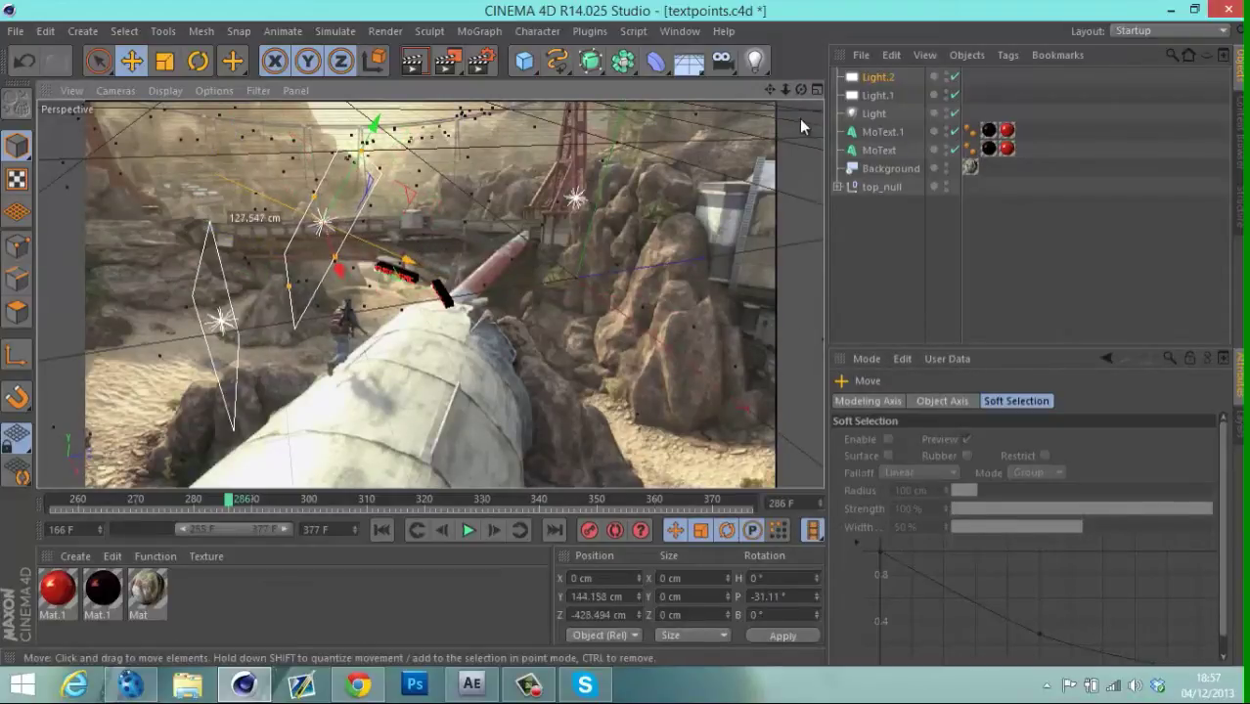
{"action": "left_click_drag", "start_coordinate": [802, 90], "coordinate": [630, 334]}
{"action": "left_click_drag", "start_coordinate": [784, 89], "coordinate": [625, 334]}
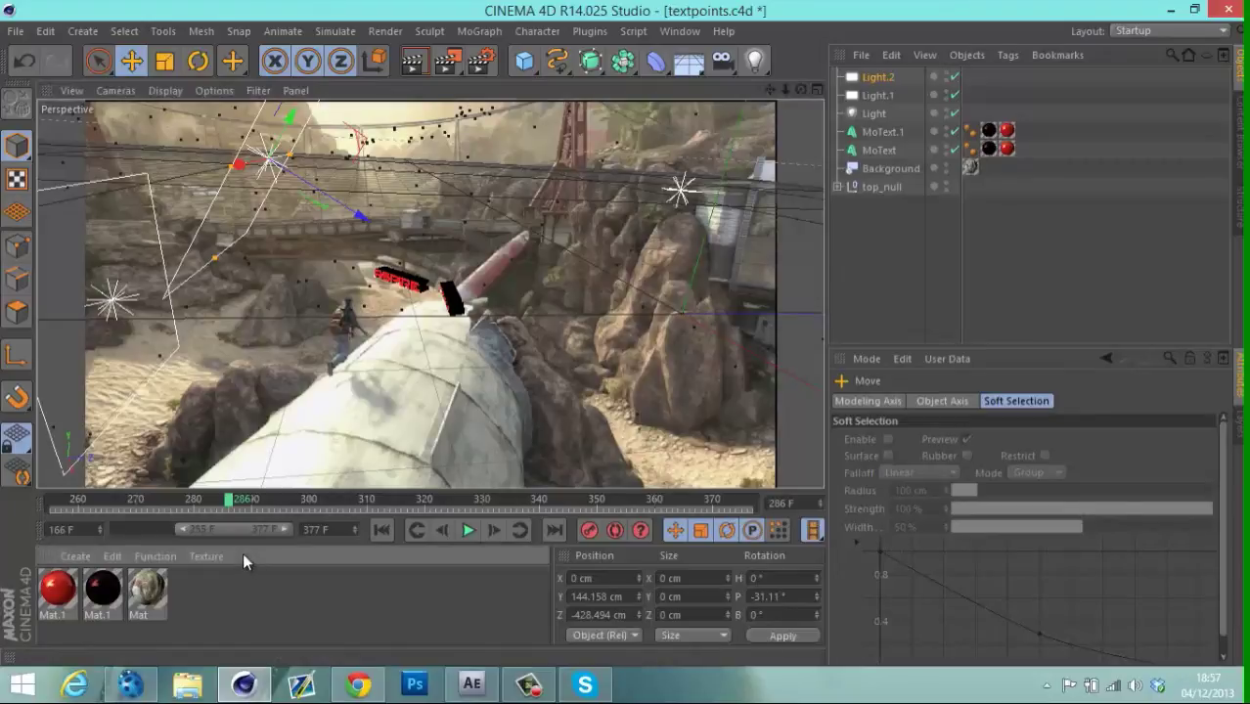
Go to frame 308, render a viewport preview of the lit TRACK text, and return to the editor view.
{"action": "left_click_drag", "start_coordinate": [226, 502], "coordinate": [355, 436]}
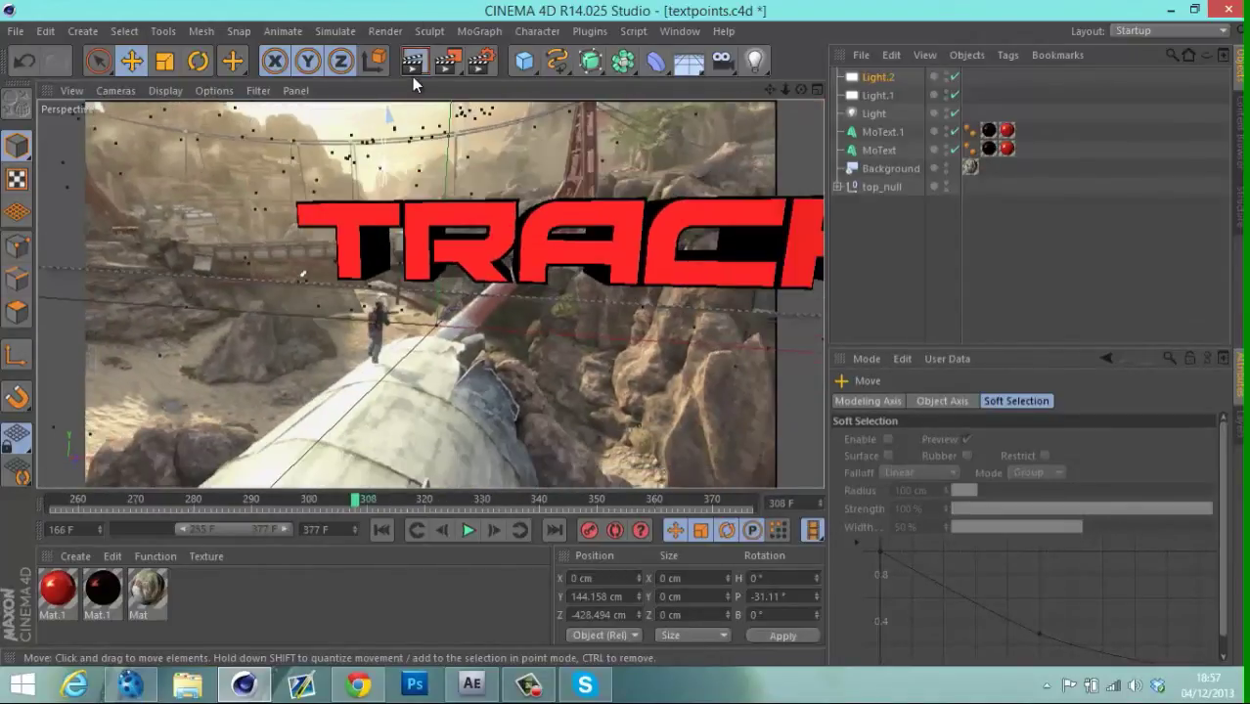
{"action": "left_click", "coordinate": [412, 67]}
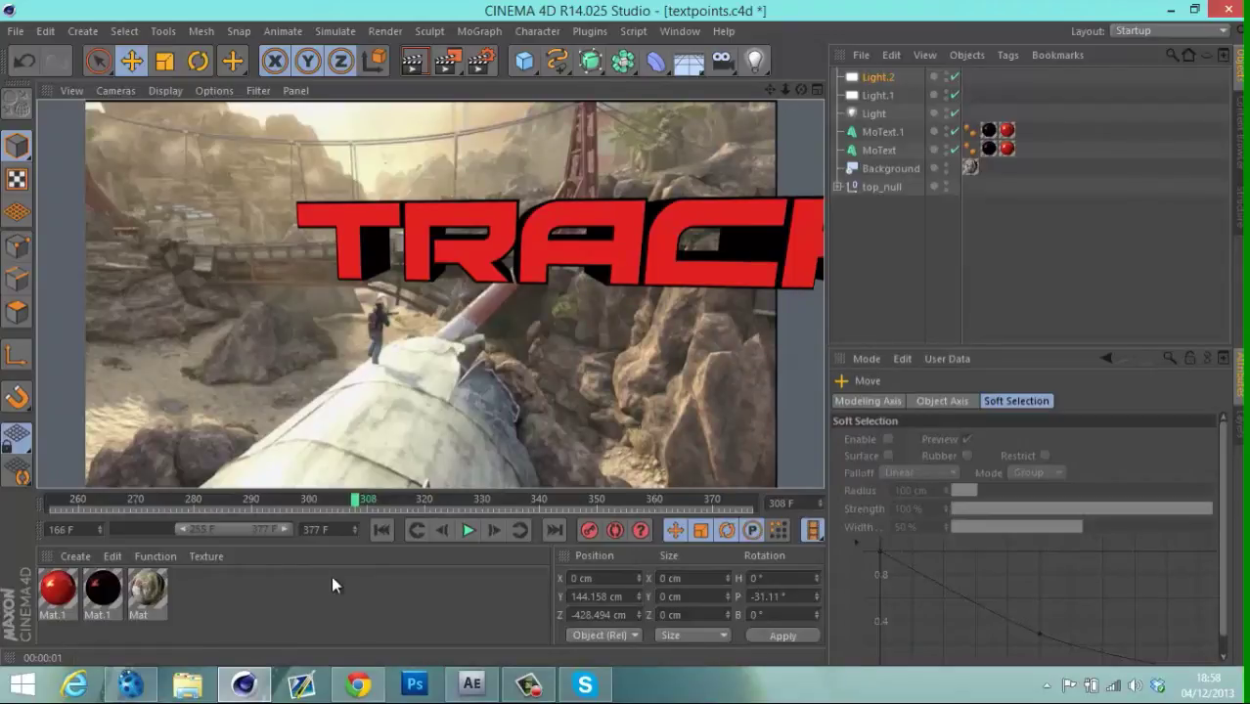
{"action": "left_click", "coordinate": [228, 598]}
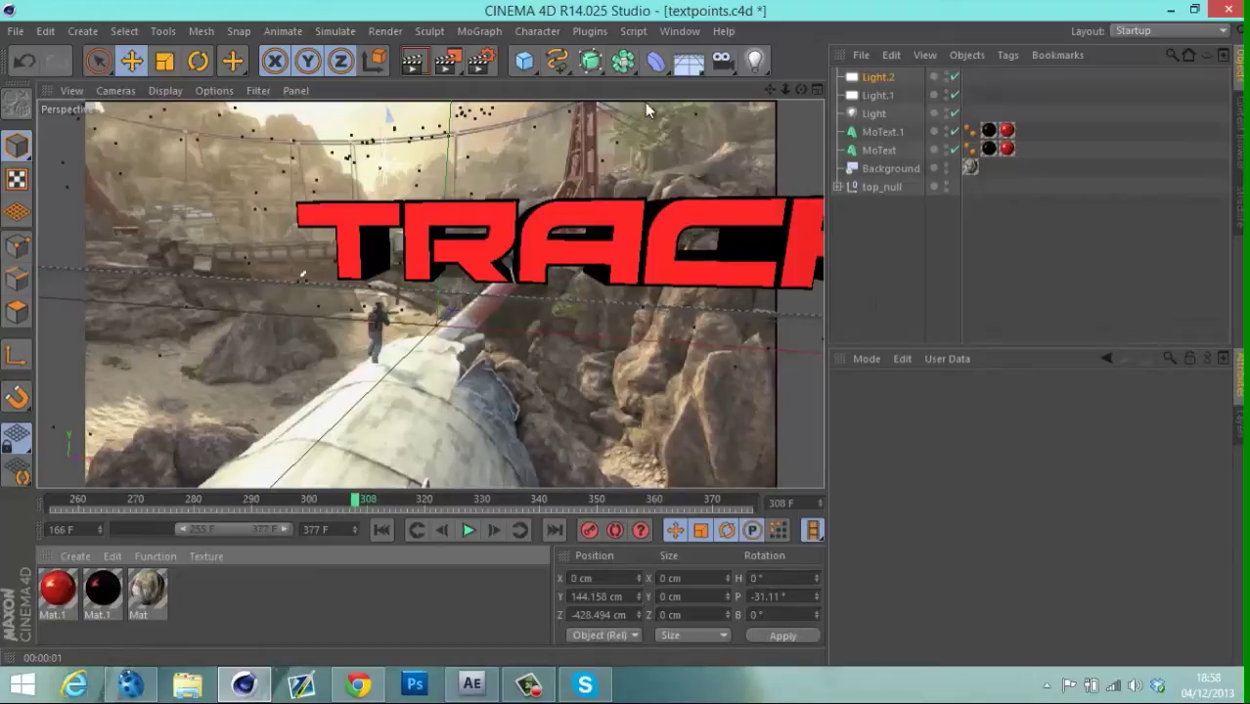
Add a sphere and move it over the TRACK text to about X 43 cm, Y 30 cm, Z -208 cm.
{"action": "left_click", "coordinate": [530, 64]}
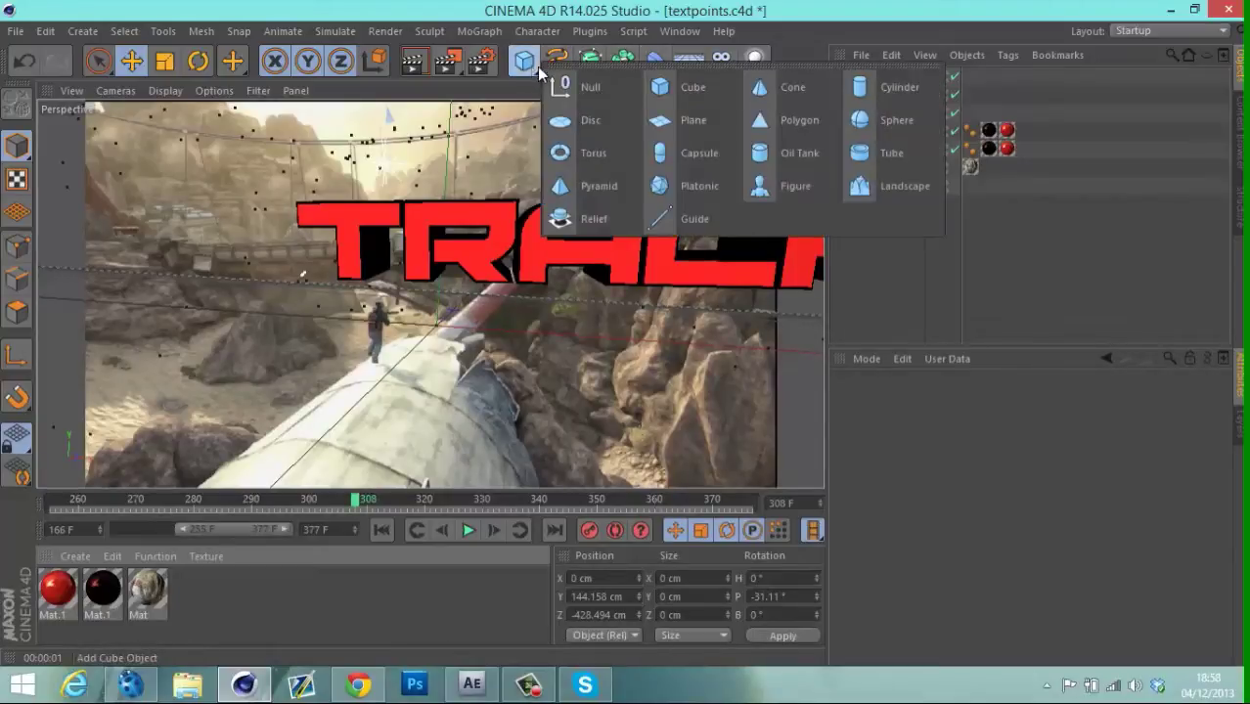
{"action": "left_click", "coordinate": [873, 125]}
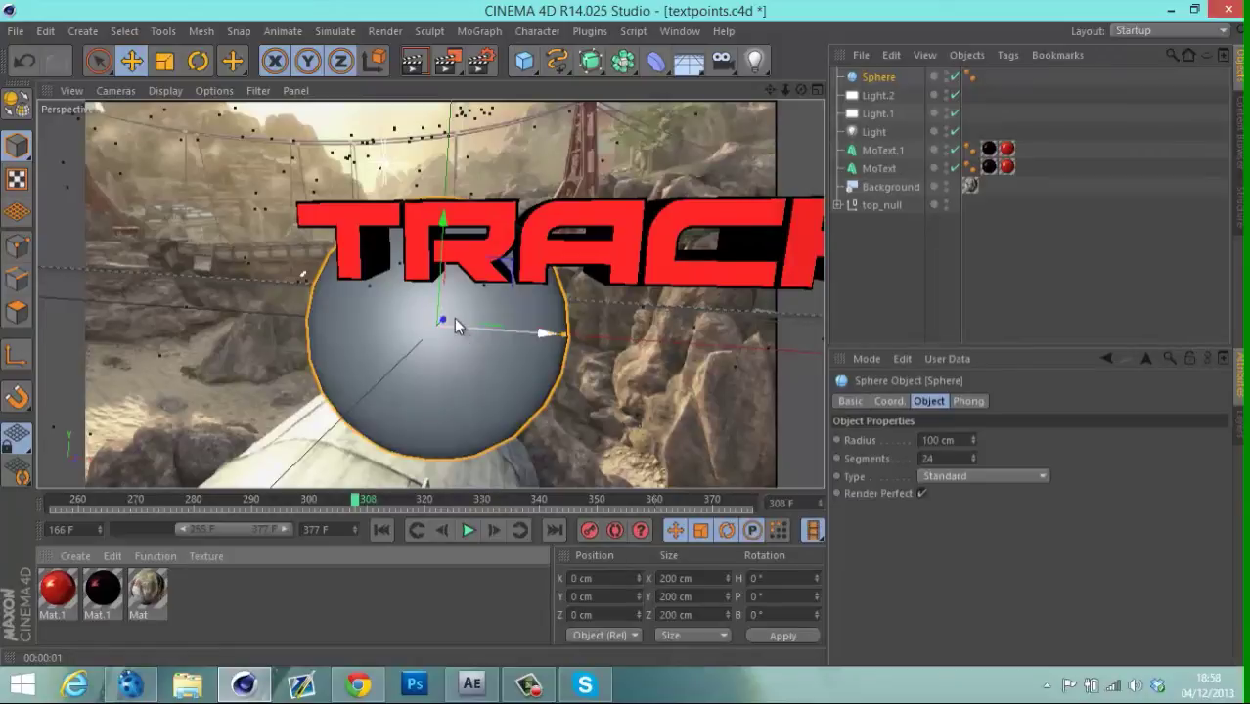
{"action": "left_click_drag", "start_coordinate": [423, 334], "coordinate": [401, 361]}
{"action": "scroll", "coordinate": [627, 346], "scroll_direction": "down", "scroll_amount": 5}
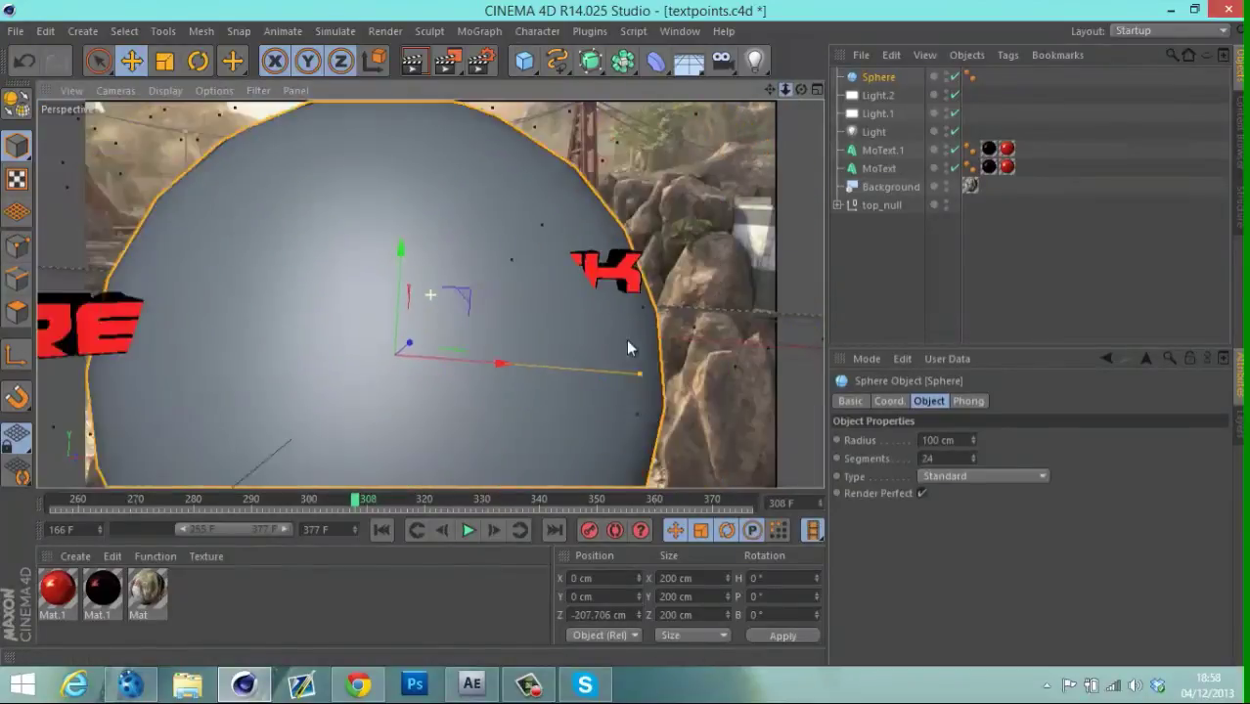
{"action": "left_click_drag", "start_coordinate": [508, 354], "coordinate": [567, 338]}
{"action": "left_click_drag", "start_coordinate": [494, 240], "coordinate": [492, 192]}
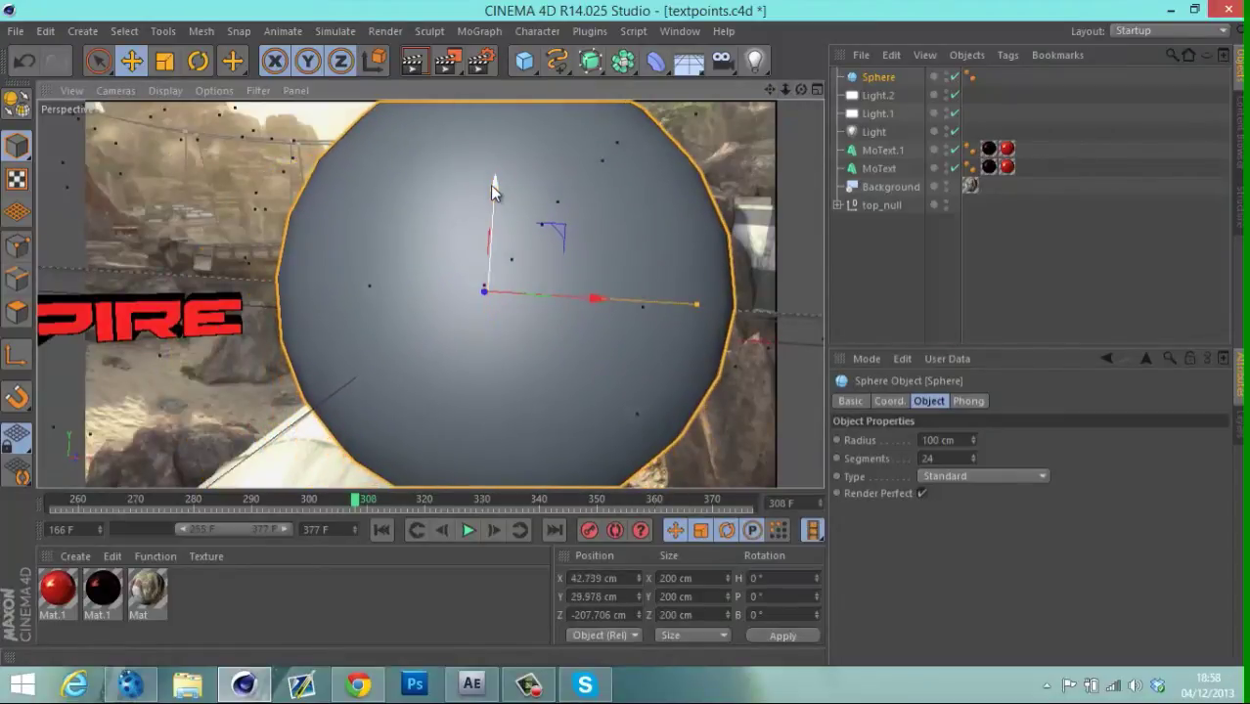
Add a Compositing tag to the sphere and disable Cast Shadows, Receive Shadows and Seen by Camera.
{"action": "left_click", "coordinate": [1010, 56]}
{"action": "mouse_move", "coordinate": [1043, 84]}
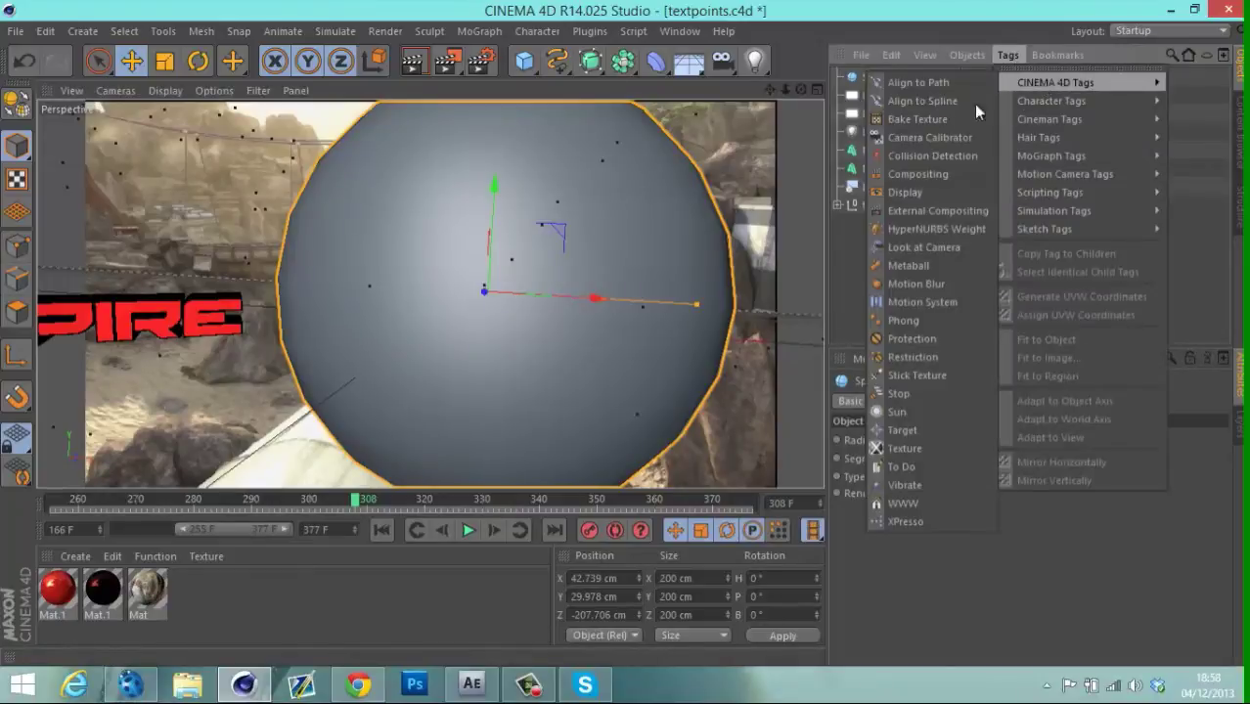
{"action": "left_click", "coordinate": [938, 183]}
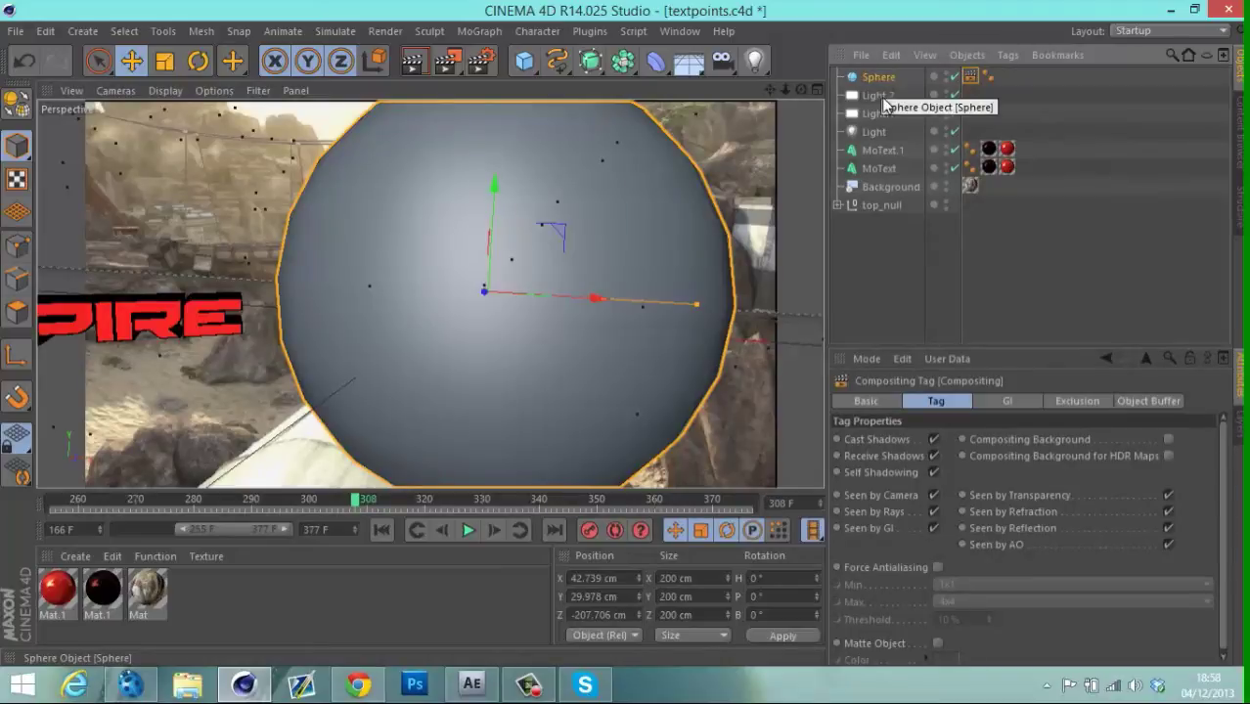
{"action": "left_click", "coordinate": [933, 441]}
{"action": "left_click", "coordinate": [935, 456]}
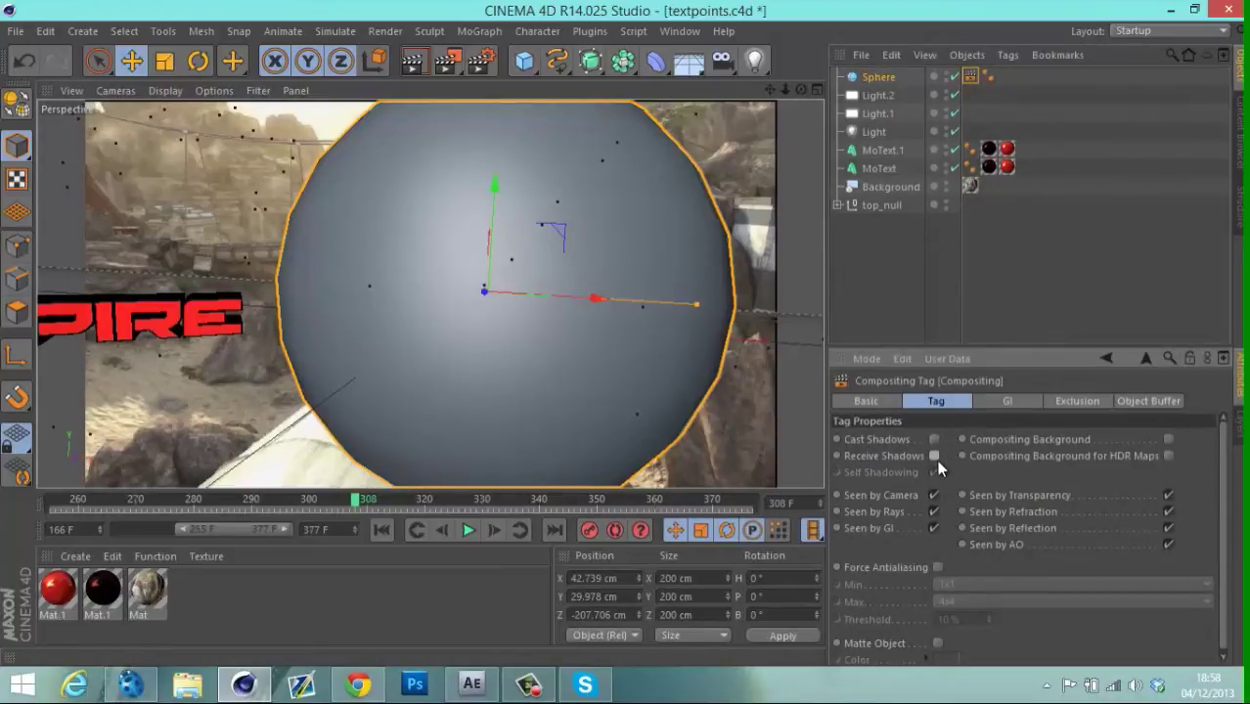
{"action": "left_click", "coordinate": [934, 497]}
{"action": "left_click", "coordinate": [867, 262]}
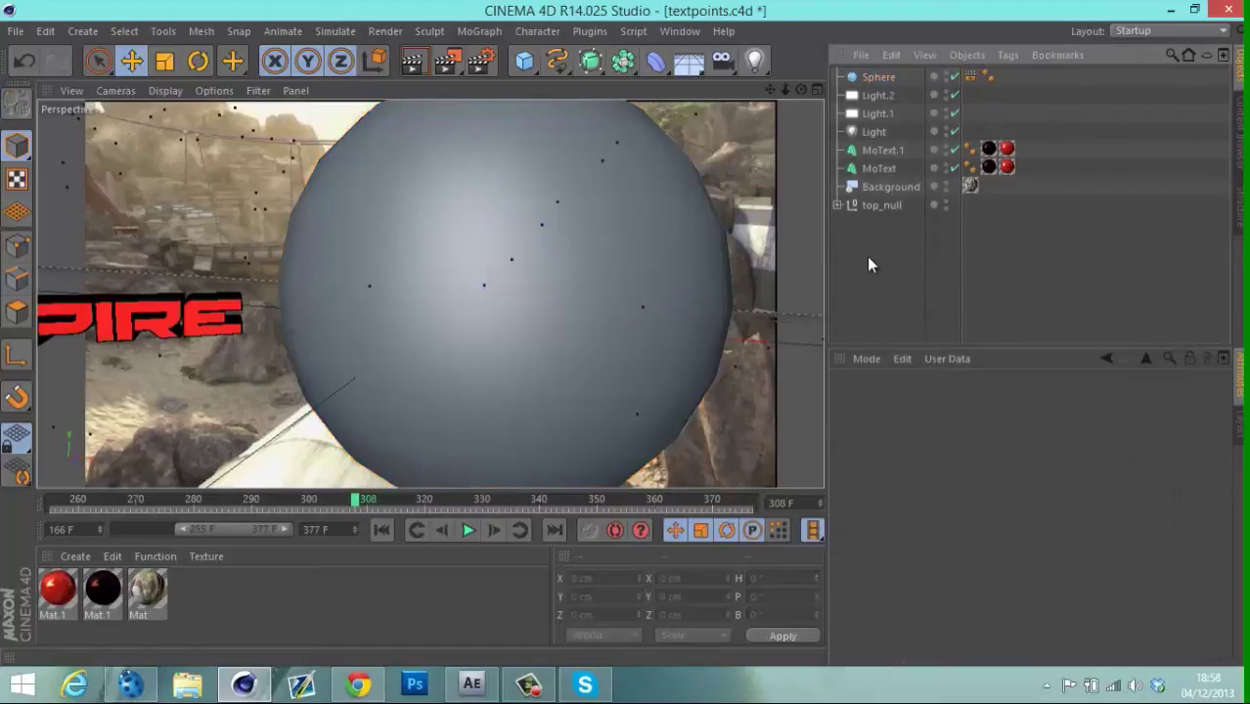
Hide the sphere in the editor, apply the footage material Mat to it, and go to frame 311.
{"action": "left_click", "coordinate": [946, 77]}
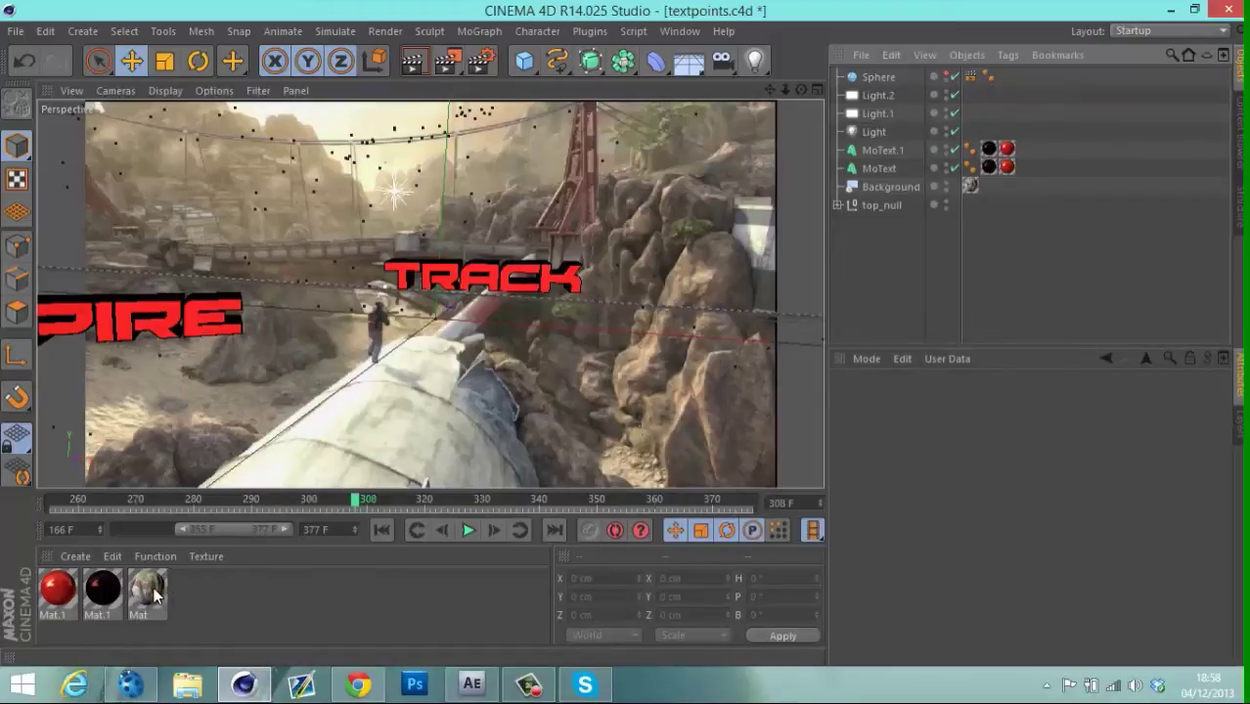
{"action": "left_click_drag", "start_coordinate": [148, 593], "coordinate": [877, 80]}
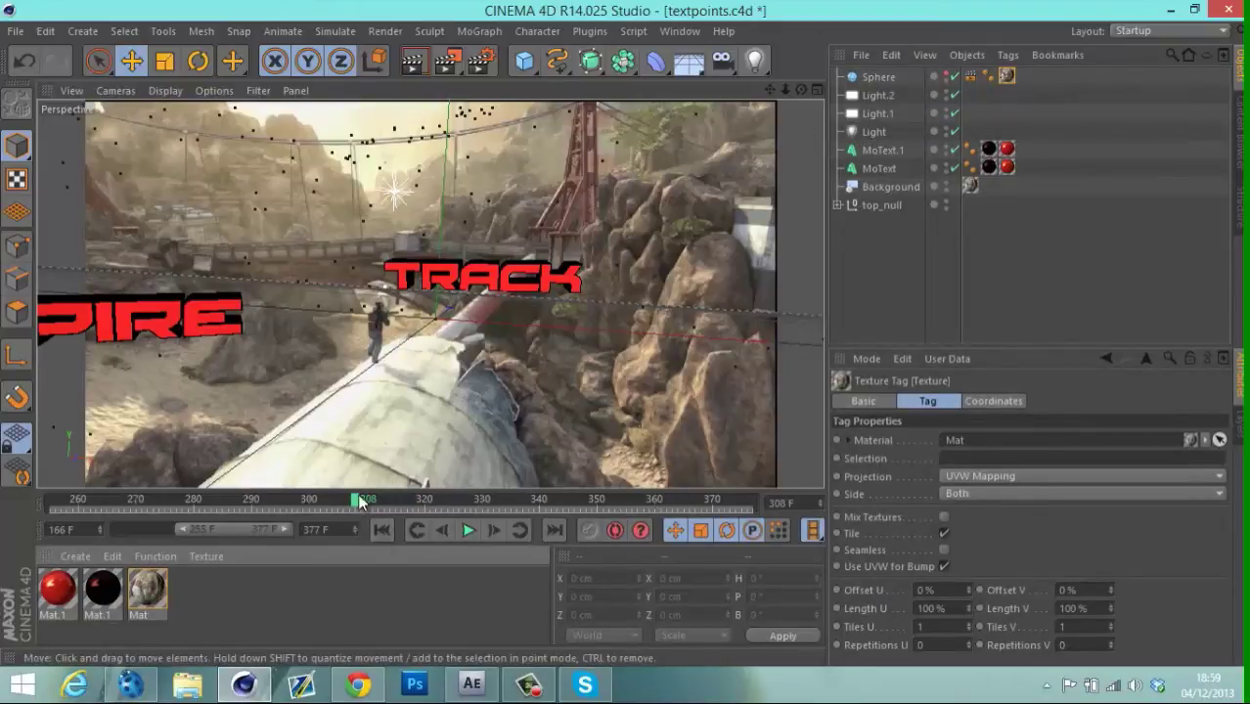
{"action": "left_click_drag", "start_coordinate": [360, 501], "coordinate": [381, 503]}
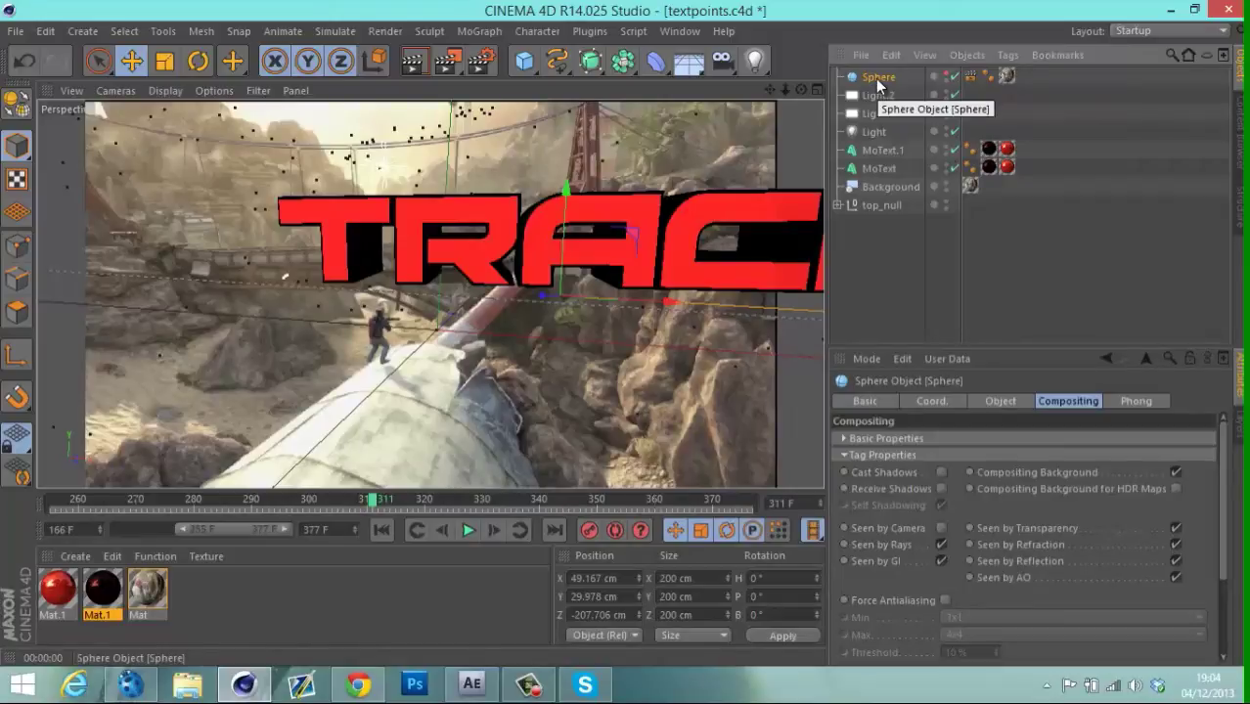
Duplicate the sphere and move the copy toward the ASPIRE text, to about X 1 cm, Y 29 cm, Z -366 cm.
{"action": "key", "text": "ctrl+c"}
{"action": "key", "text": "ctrl+v"}
{"action": "left_click_drag", "start_coordinate": [785, 90], "coordinate": [626, 336]}
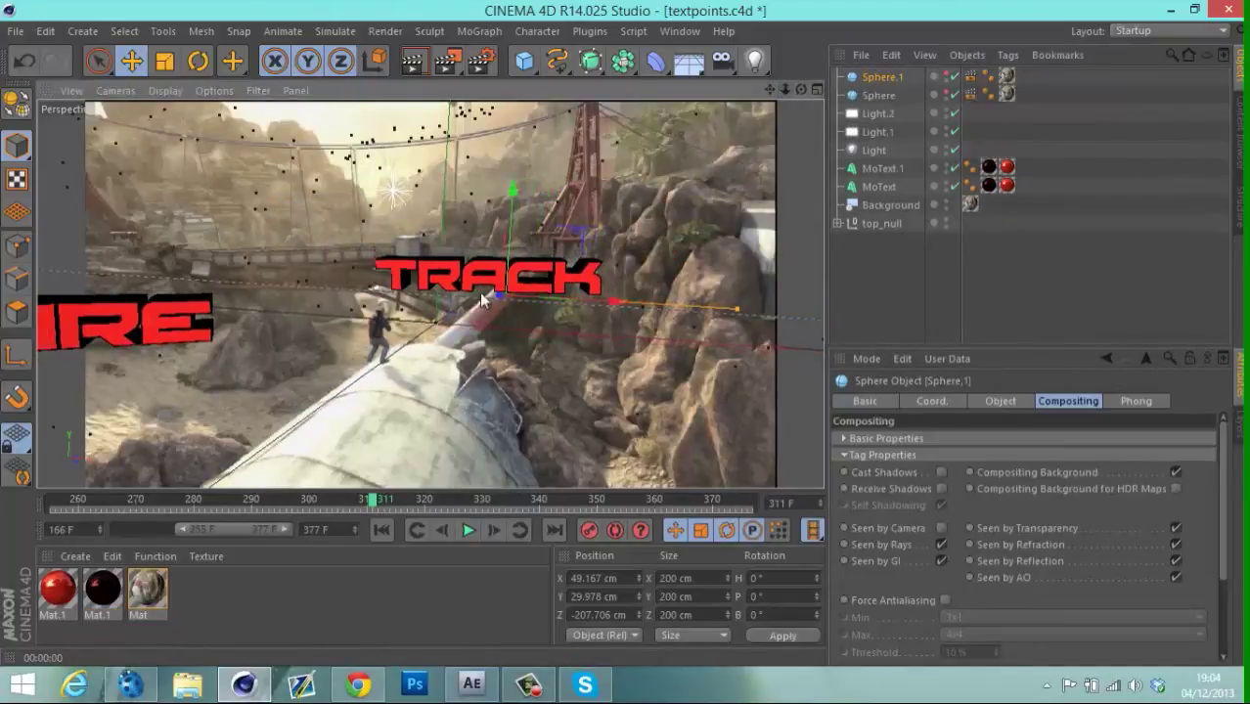
{"action": "left_click_drag", "start_coordinate": [496, 297], "coordinate": [708, 194]}
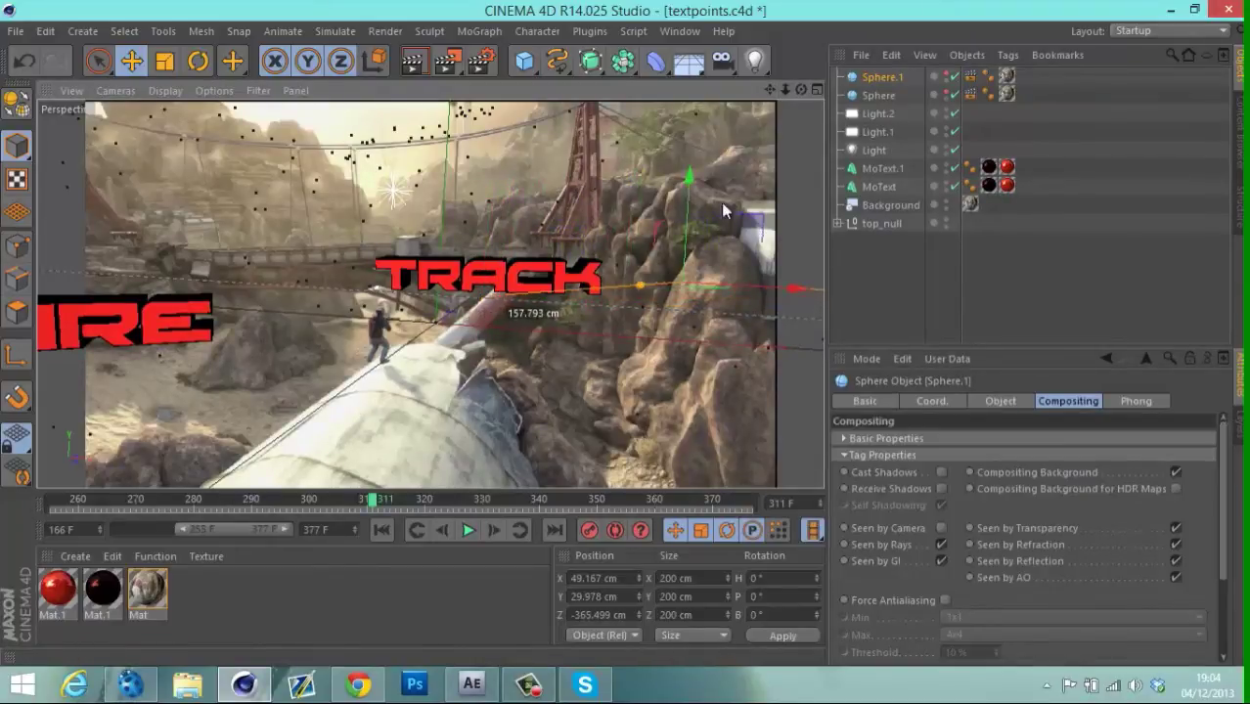
{"action": "left_click_drag", "start_coordinate": [579, 317], "coordinate": [238, 263]}
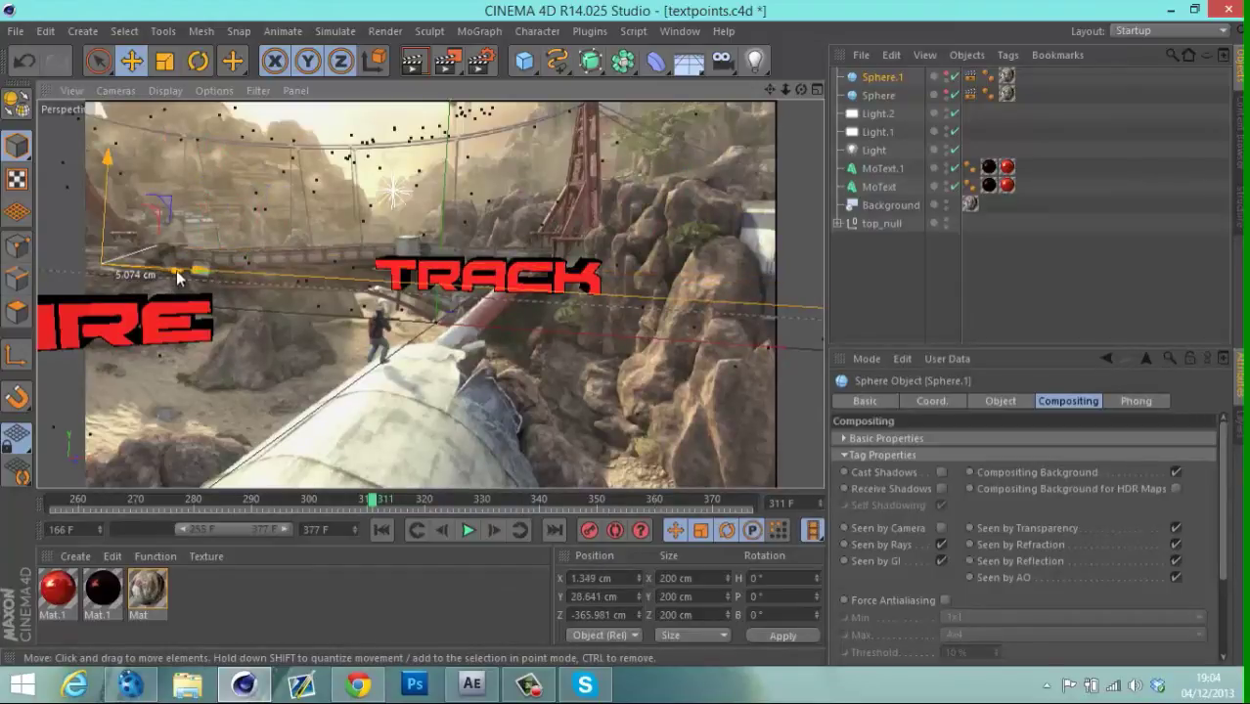
Shift the duplicated sphere onto the ASPIRE text at about X -64 cm and Z -326 cm and clear the selection.
{"action": "left_click_drag", "start_coordinate": [801, 89], "coordinate": [627, 338]}
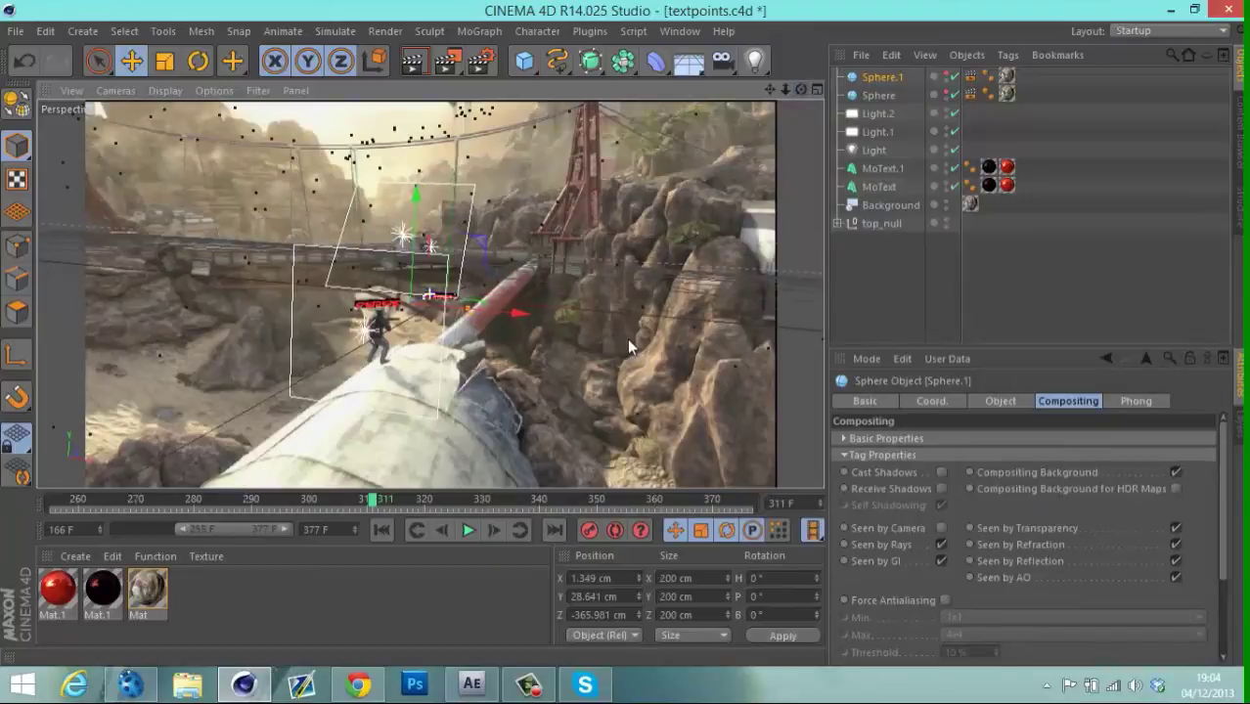
{"action": "left_click_drag", "start_coordinate": [787, 89], "coordinate": [627, 335]}
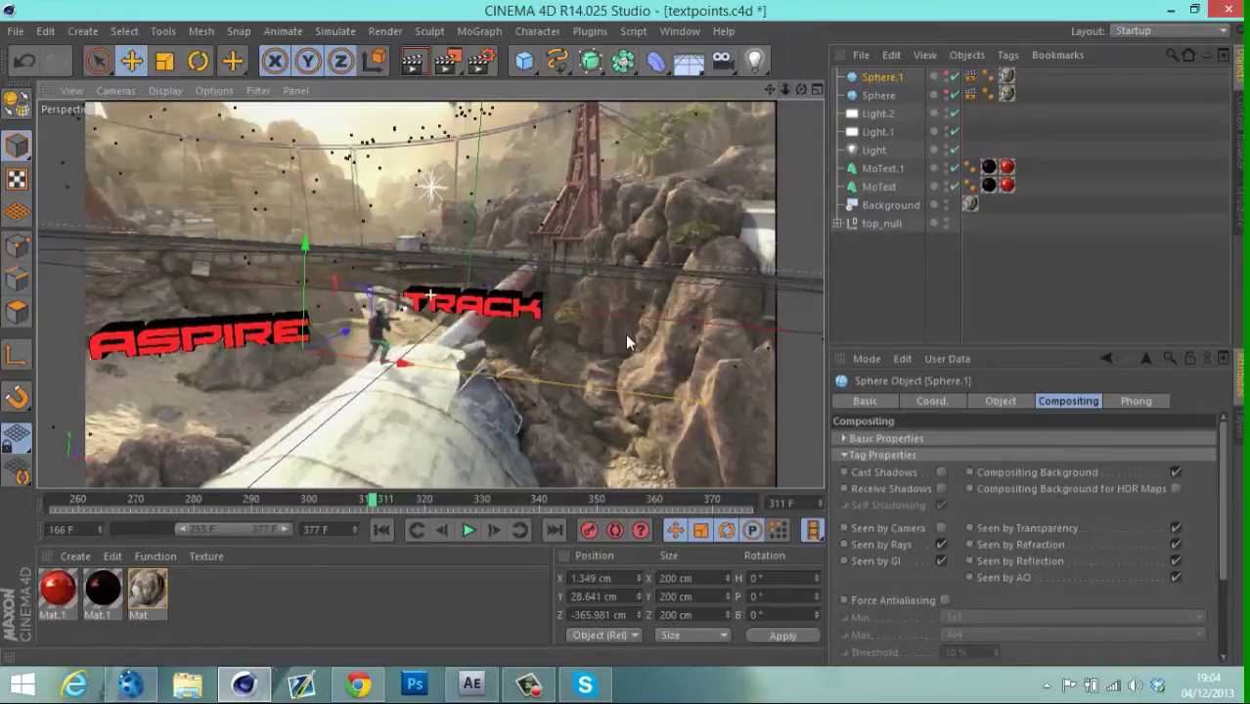
{"action": "left_click_drag", "start_coordinate": [402, 362], "coordinate": [283, 334]}
{"action": "left_click_drag", "start_coordinate": [801, 89], "coordinate": [623, 342]}
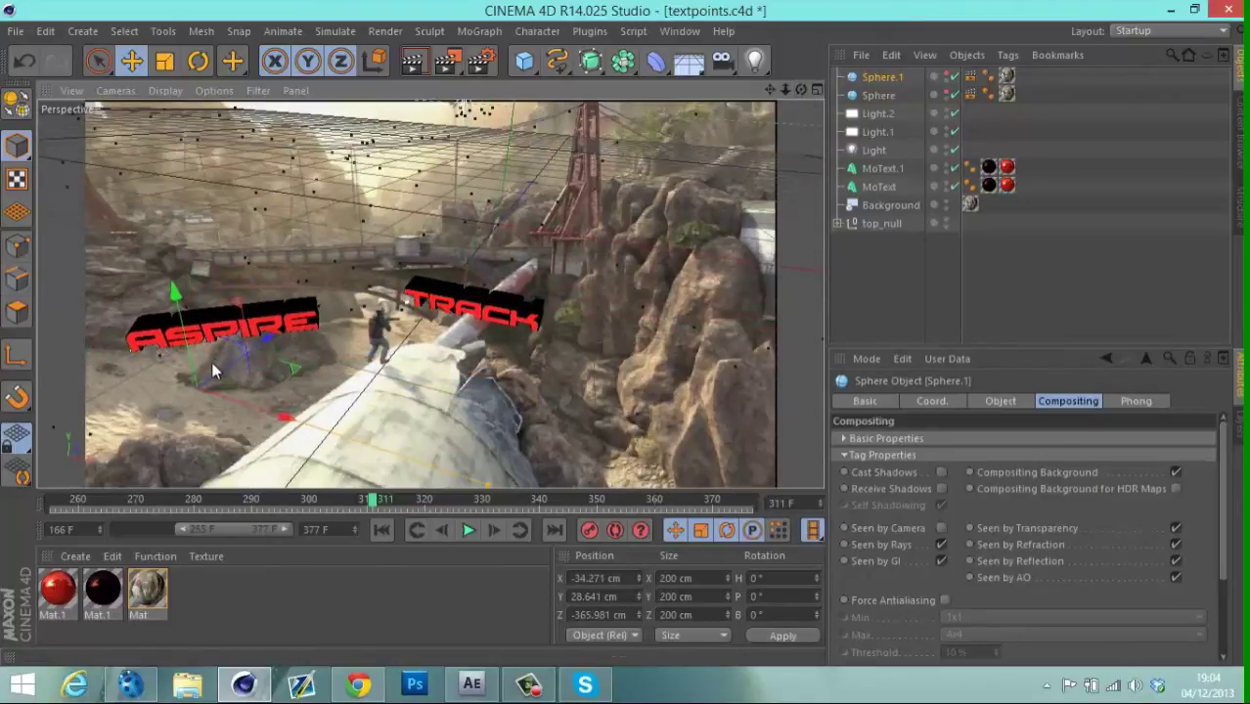
{"action": "left_click_drag", "start_coordinate": [213, 372], "coordinate": [301, 345]}
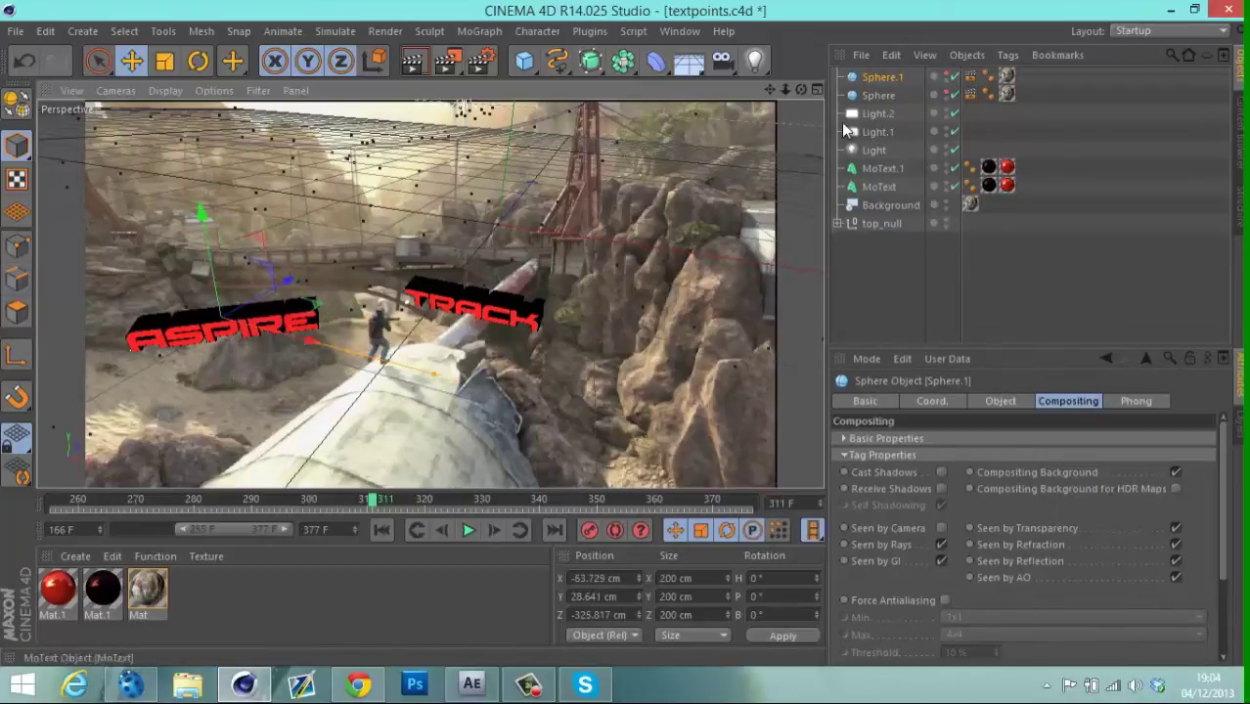
{"action": "left_click", "coordinate": [850, 284]}
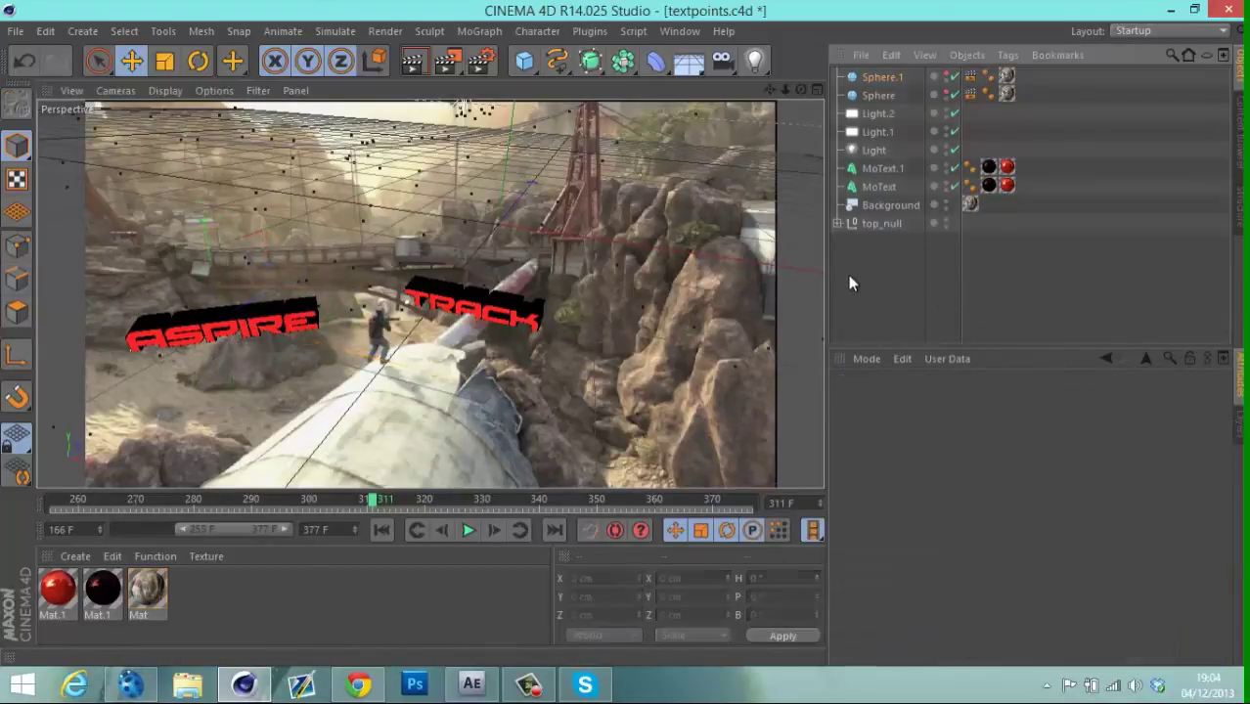
Select the duplicated sphere, go to frame 267, and render a viewport preview of the reflective texts.
{"action": "left_click", "coordinate": [875, 78]}
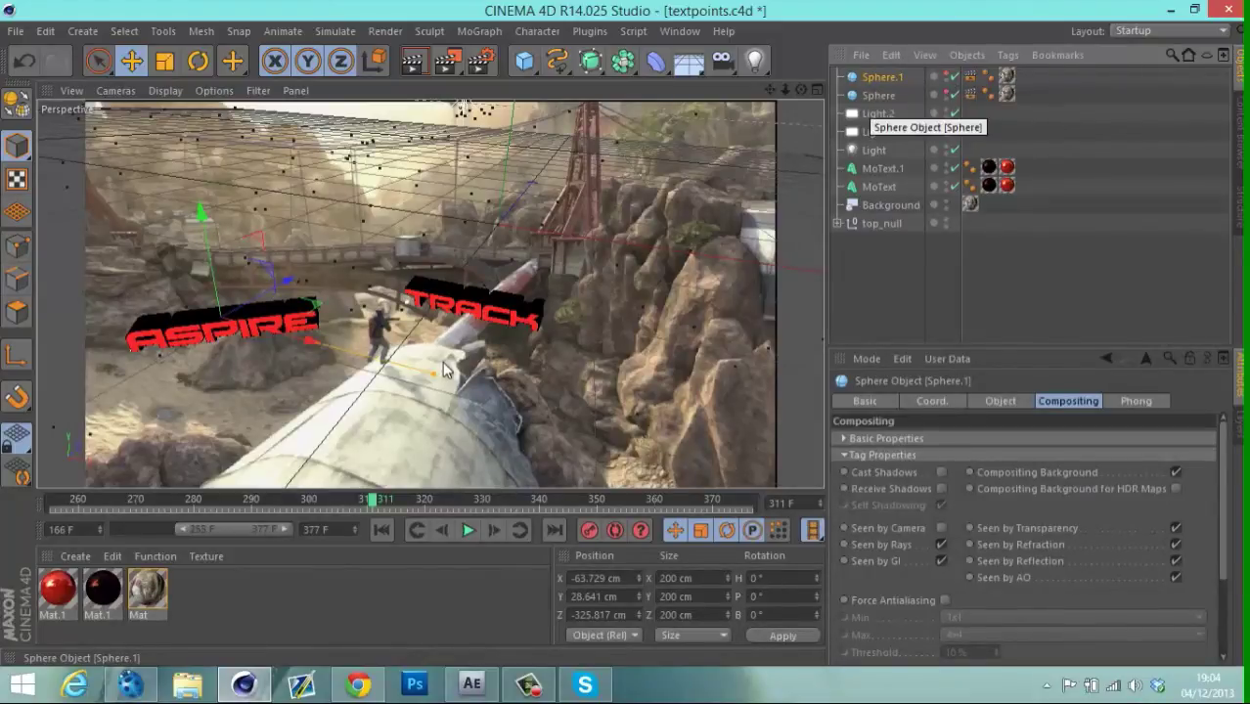
{"action": "left_click", "coordinate": [383, 502]}
{"action": "left_click_drag", "start_coordinate": [377, 483], "coordinate": [118, 460]}
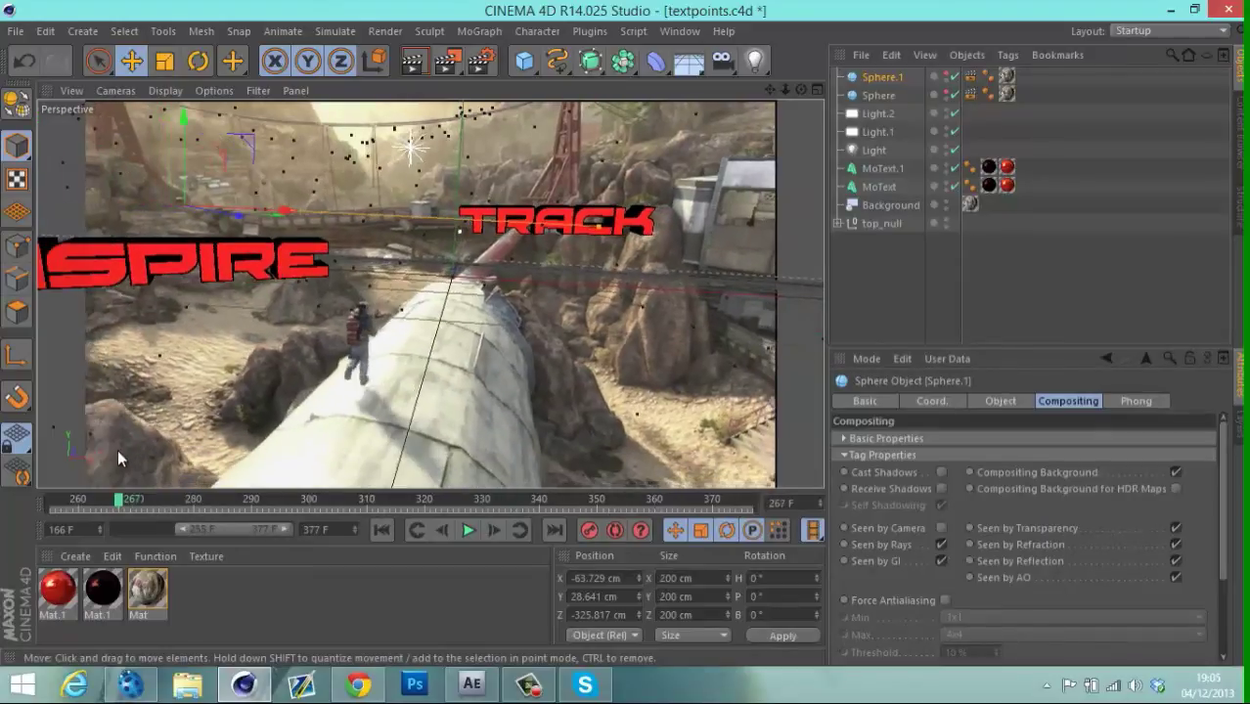
{"action": "left_click", "coordinate": [411, 69]}
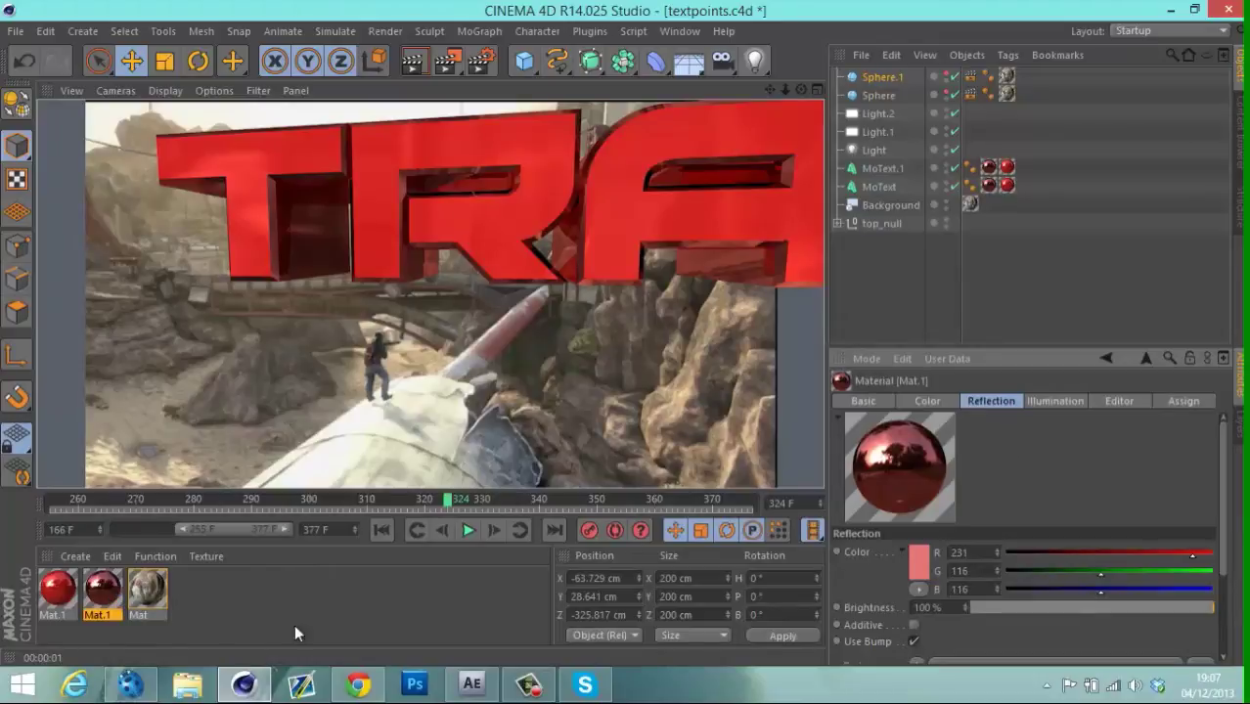
Review the dark red Mat.1 material's reflection settings and render a viewport preview at frame 324.
{"action": "double_click", "coordinate": [103, 589]}
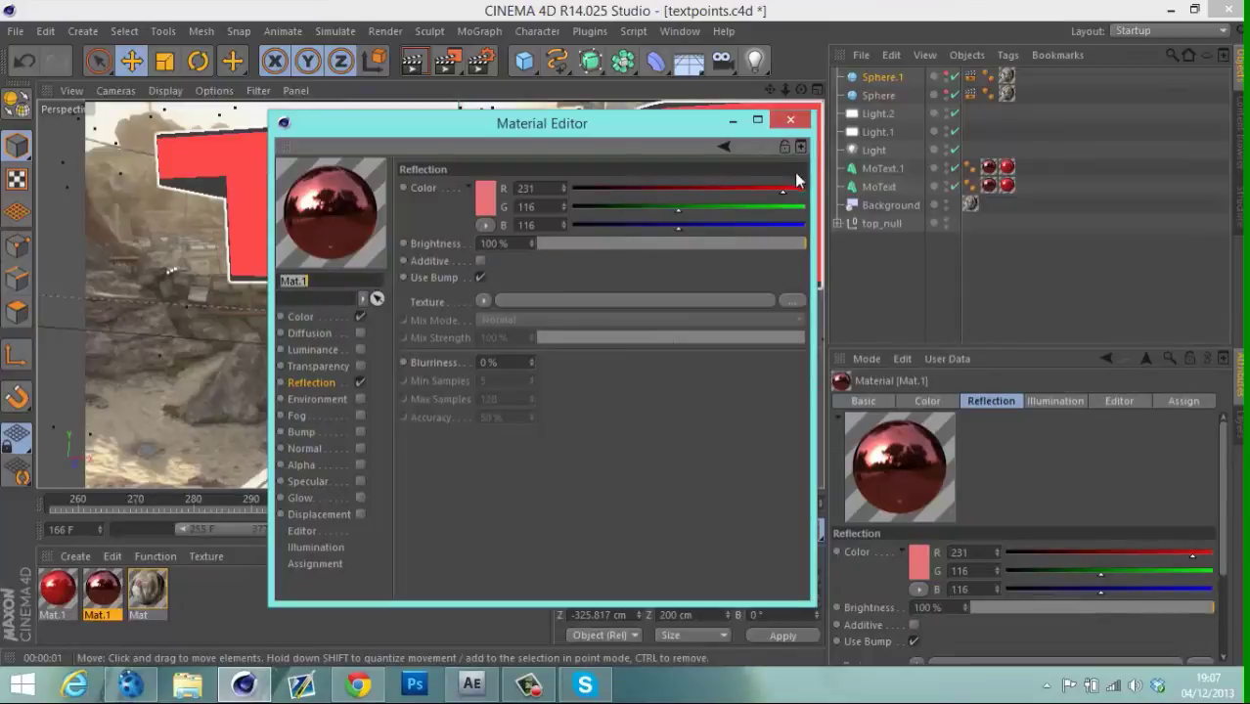
{"action": "left_click", "coordinate": [790, 119]}
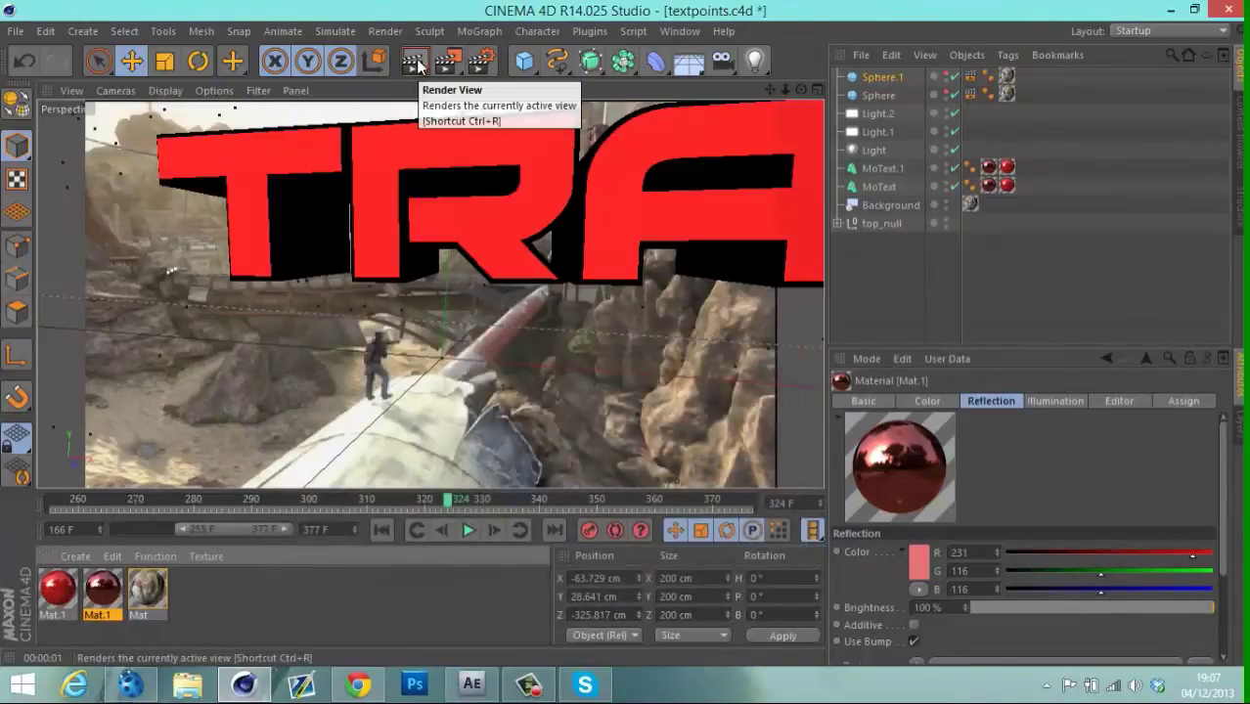
{"action": "left_click", "coordinate": [418, 63]}
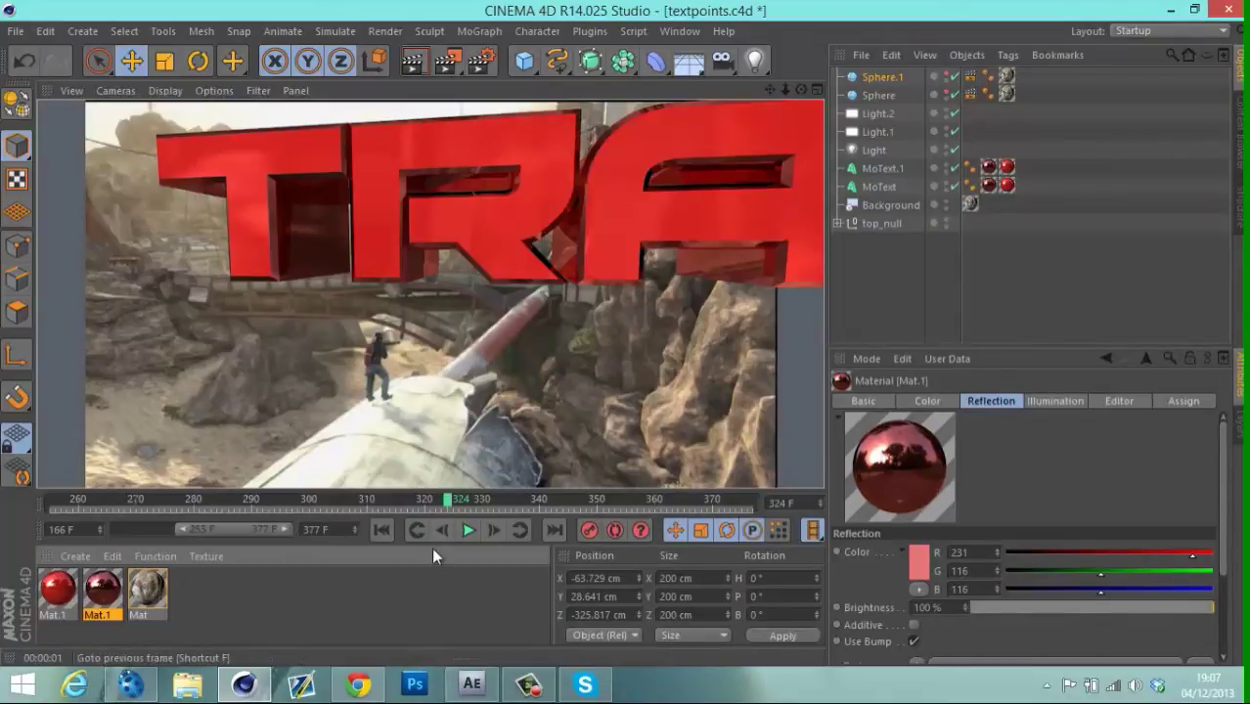
Go to frame 255 and render a viewport preview showing both the ASPIRE and TRACK texts.
{"action": "left_click_drag", "start_coordinate": [395, 502], "coordinate": [42, 467]}
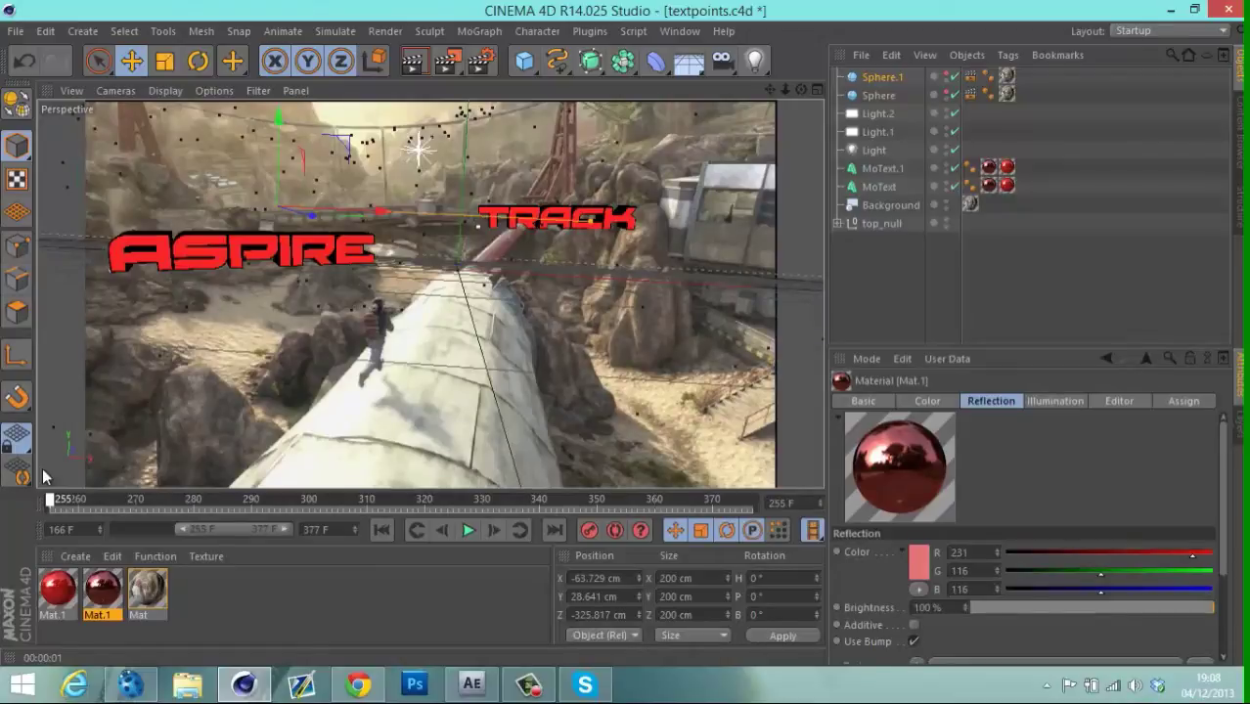
{"action": "left_click", "coordinate": [413, 63]}
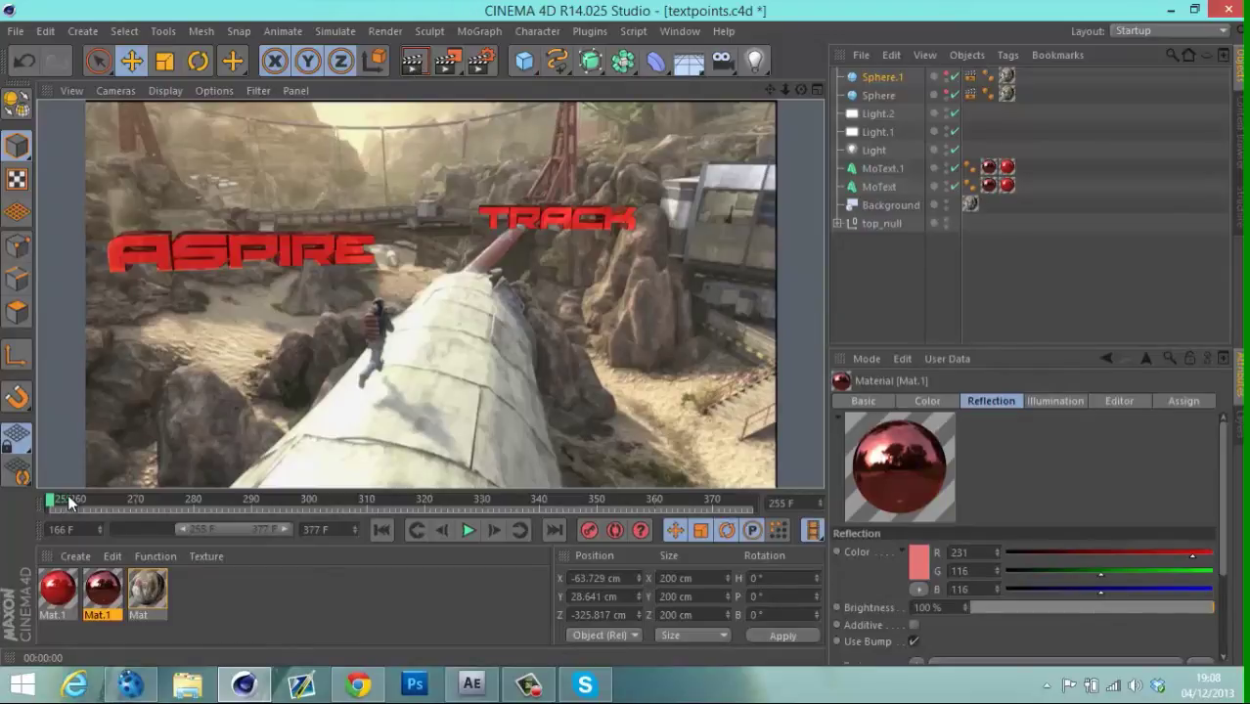
Scrub the timeline forward past the TRACK text and back to frame 255 to check the texts' tracking.
{"action": "mouse_move", "coordinate": [88, 494]}
{"action": "left_mouse_down"}
{"action": "mouse_move", "coordinate": [225, 493]}
{"action": "mouse_move", "coordinate": [406, 447]}
{"action": "mouse_move", "coordinate": [530, 435]}
{"action": "mouse_move", "coordinate": [533, 446]}
{"action": "mouse_move", "coordinate": [273, 494]}
{"action": "mouse_move", "coordinate": [42, 494]}
{"action": "left_mouse_up"}
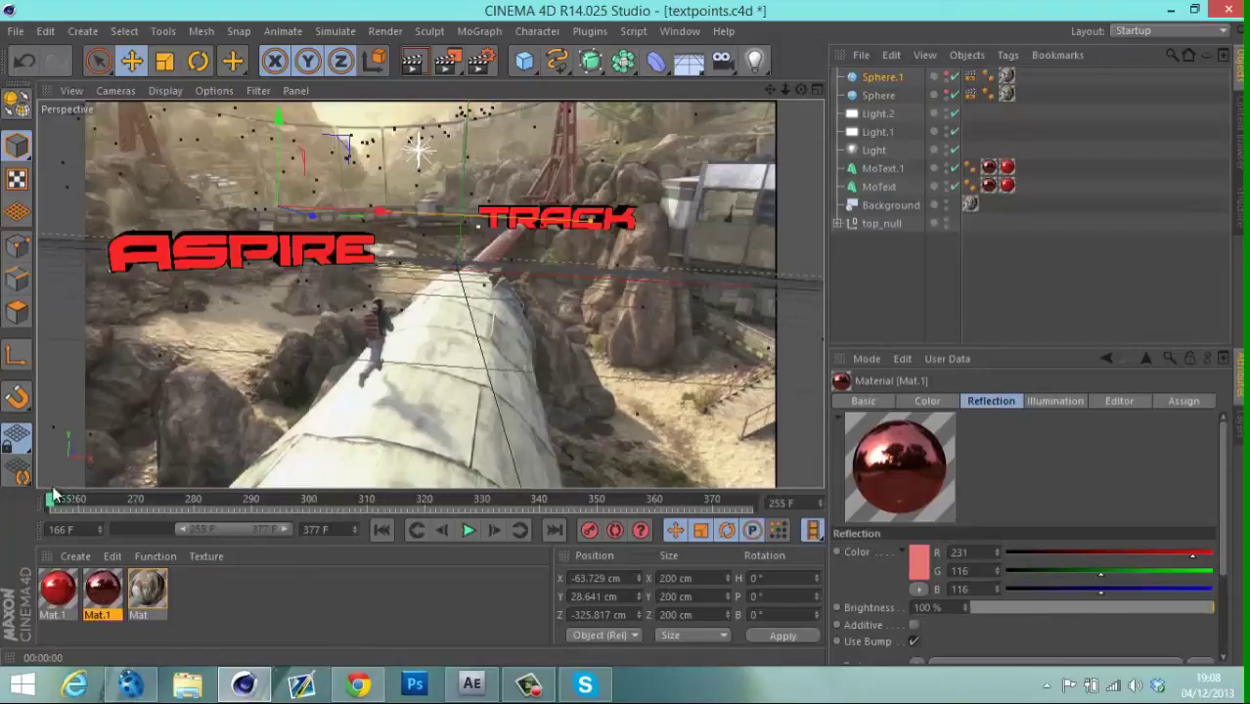
{"action": "left_click_drag", "start_coordinate": [55, 503], "coordinate": [409, 433]}
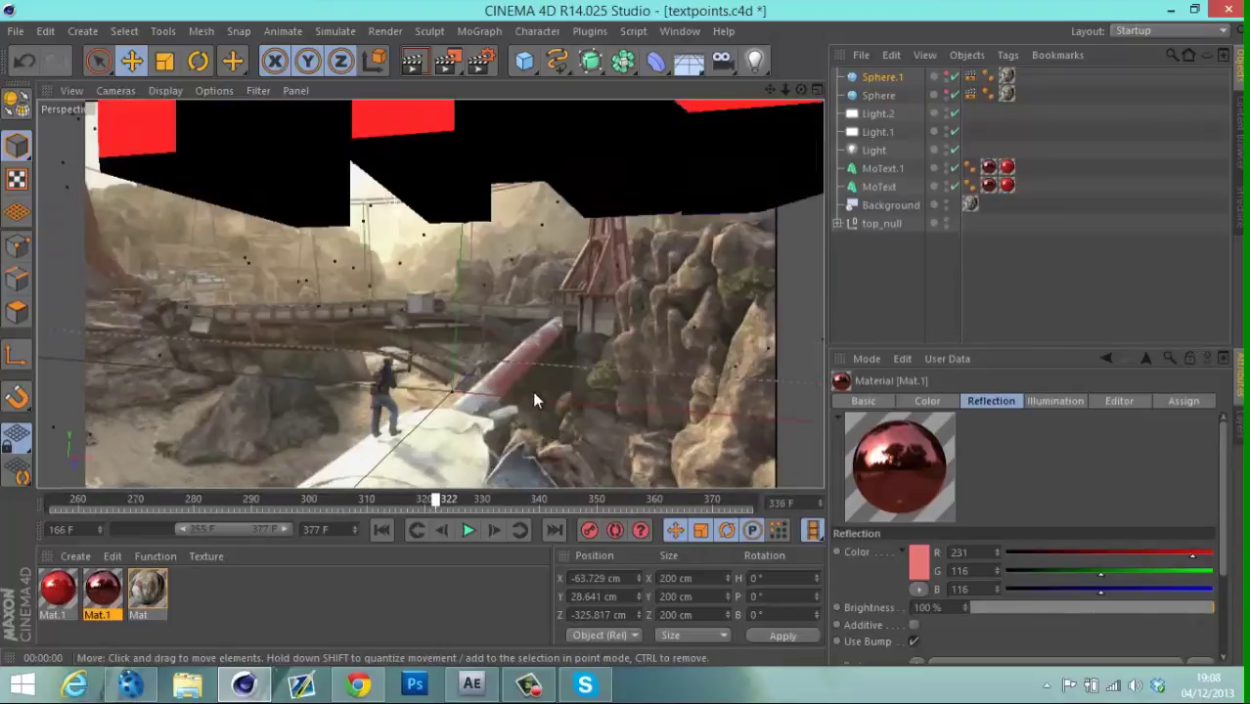
{"action": "left_click_drag", "start_coordinate": [325, 516], "coordinate": [31, 480]}
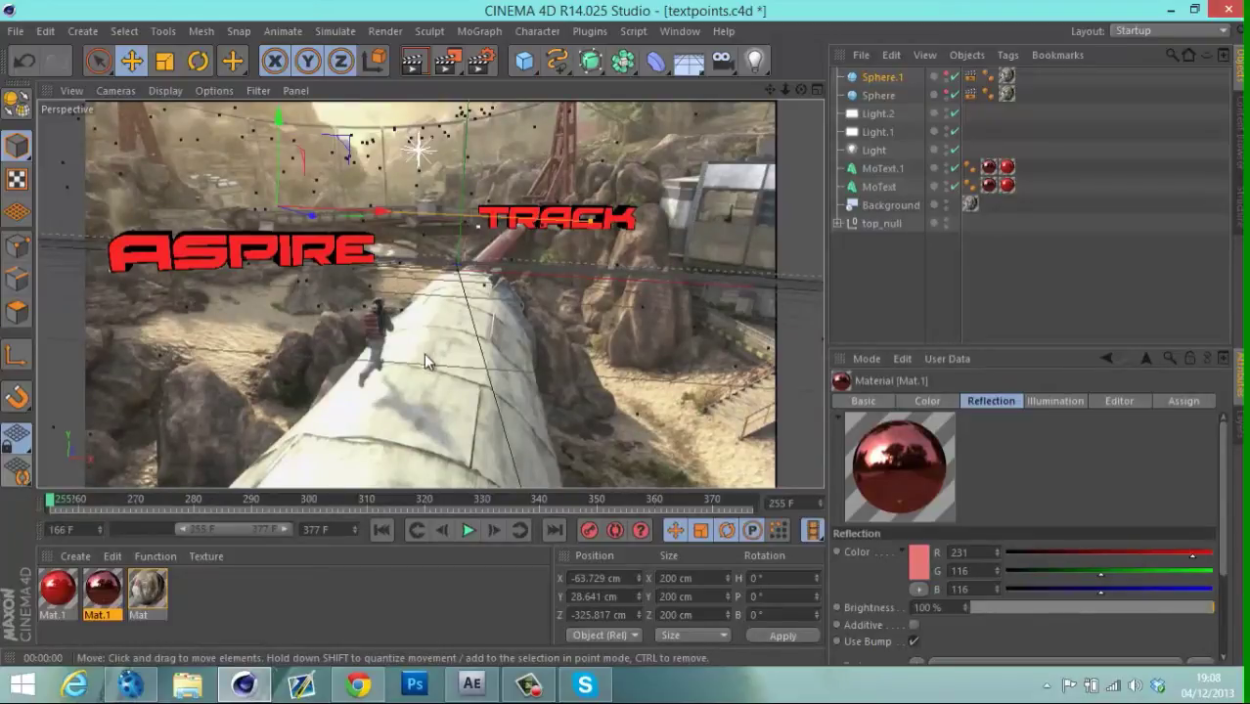
Set the dark red Mat.1 material's reflection color to a darker red with RGB 166, 60, 60.
{"action": "left_click", "coordinate": [991, 185]}
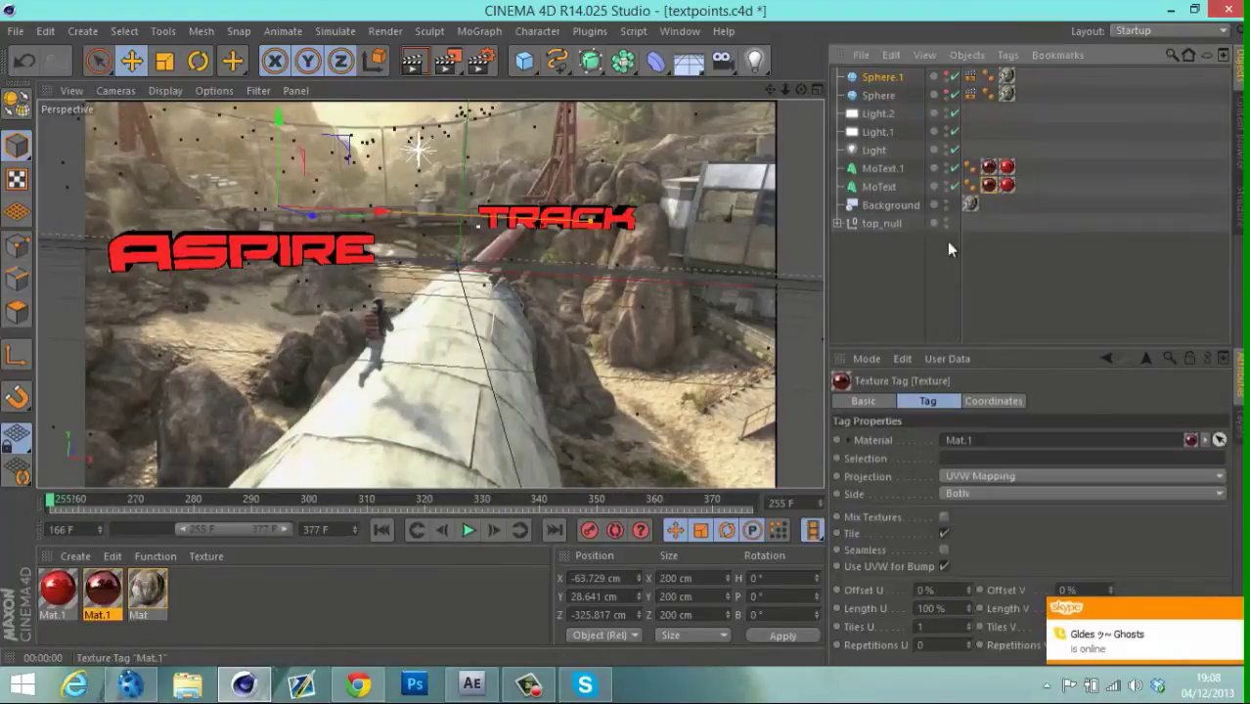
{"action": "double_click", "coordinate": [95, 596]}
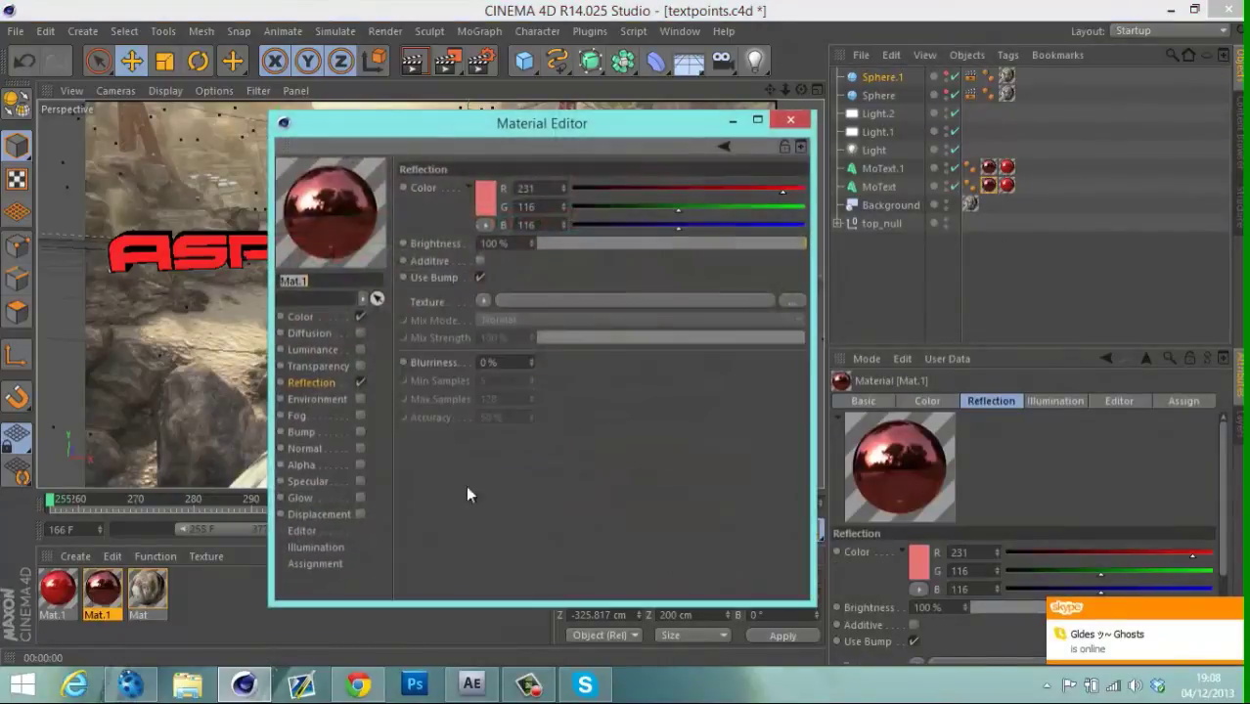
{"action": "left_click", "coordinate": [303, 316]}
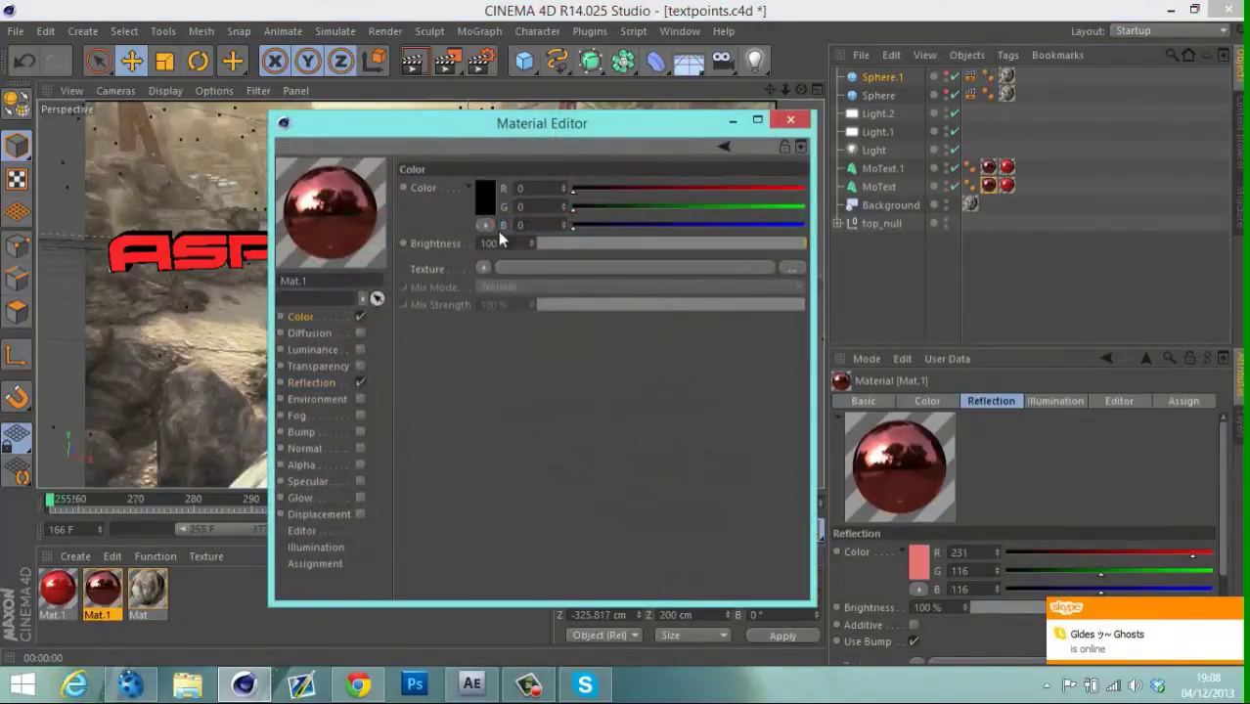
{"action": "left_click", "coordinate": [483, 200]}
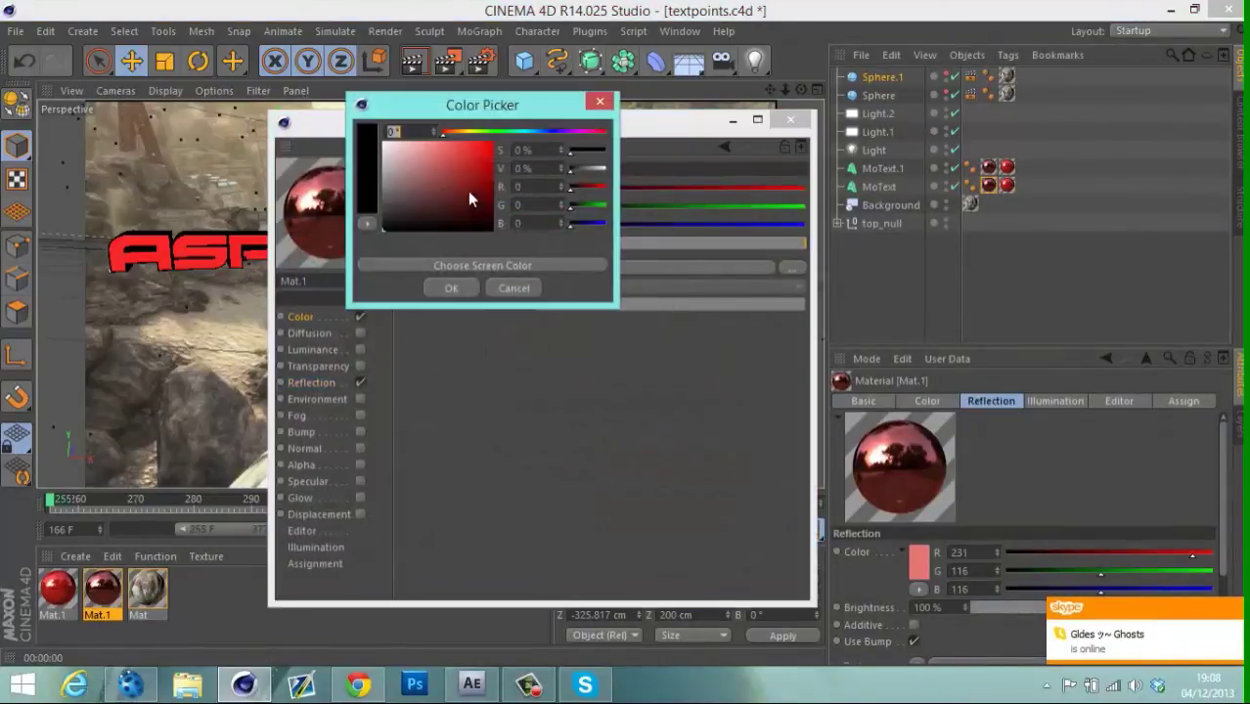
{"action": "left_click", "coordinate": [514, 288]}
{"action": "left_click", "coordinate": [318, 366]}
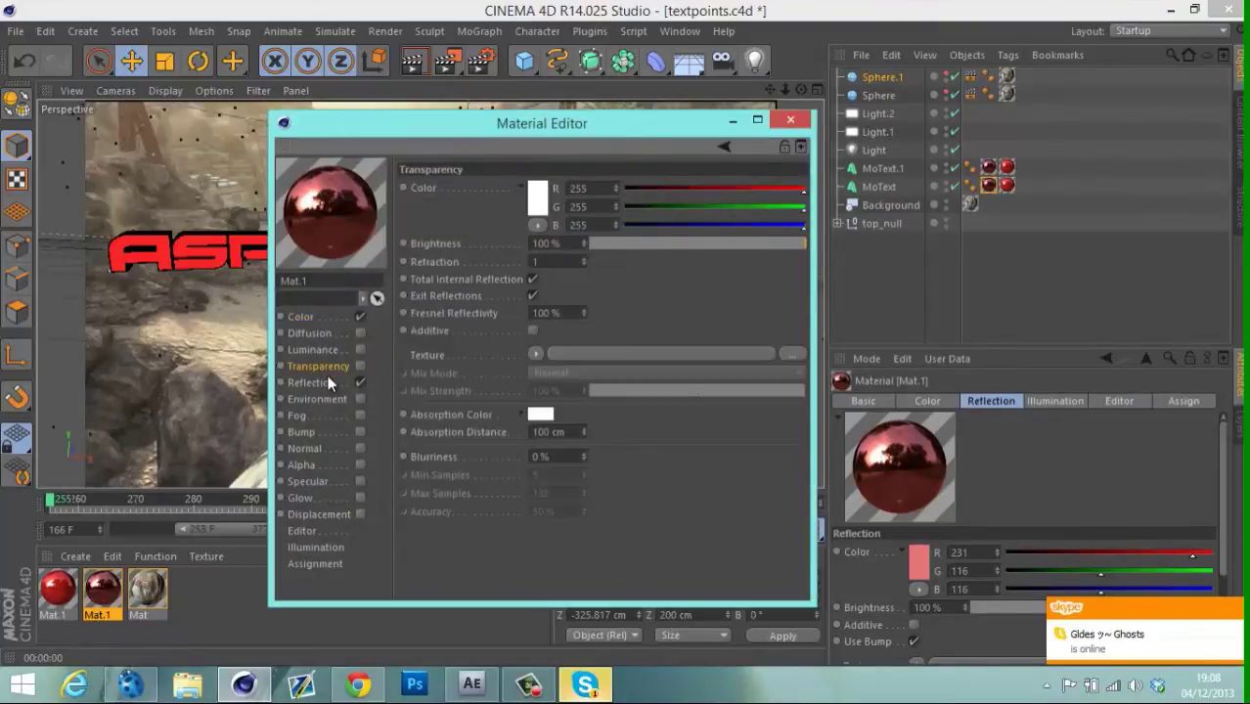
{"action": "left_click", "coordinate": [311, 383]}
{"action": "left_click", "coordinate": [481, 199]}
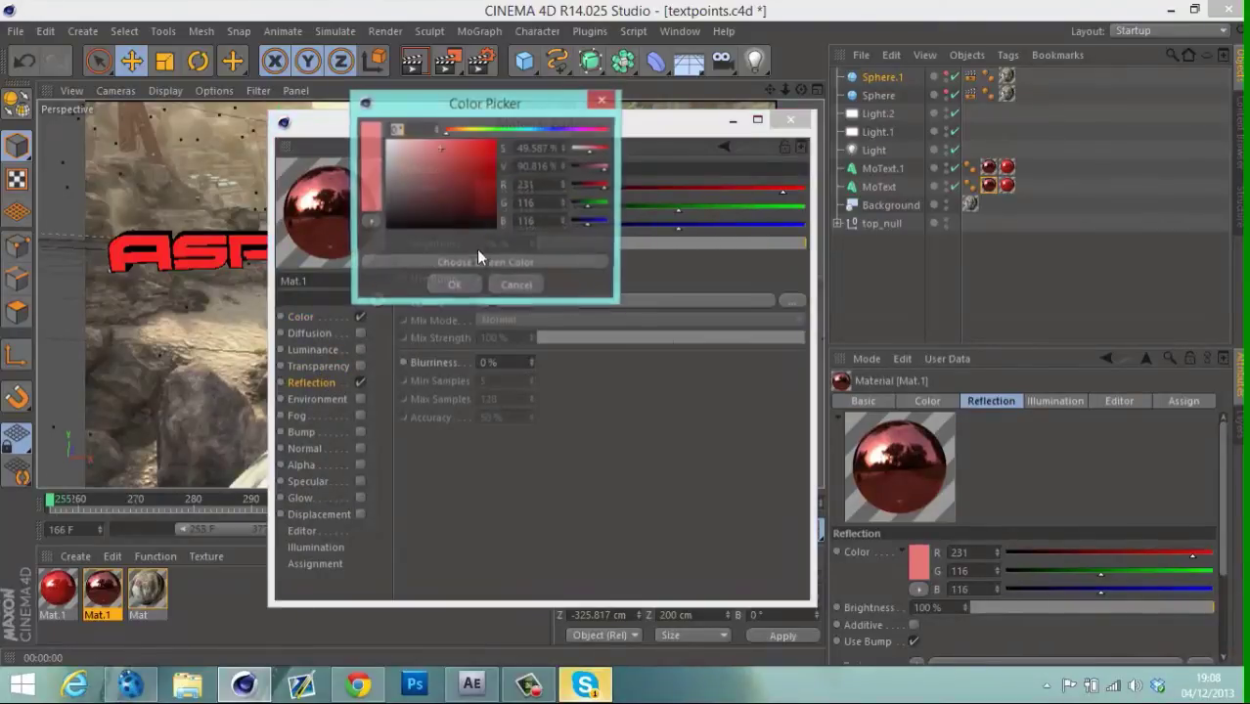
{"action": "left_click", "coordinate": [456, 168]}
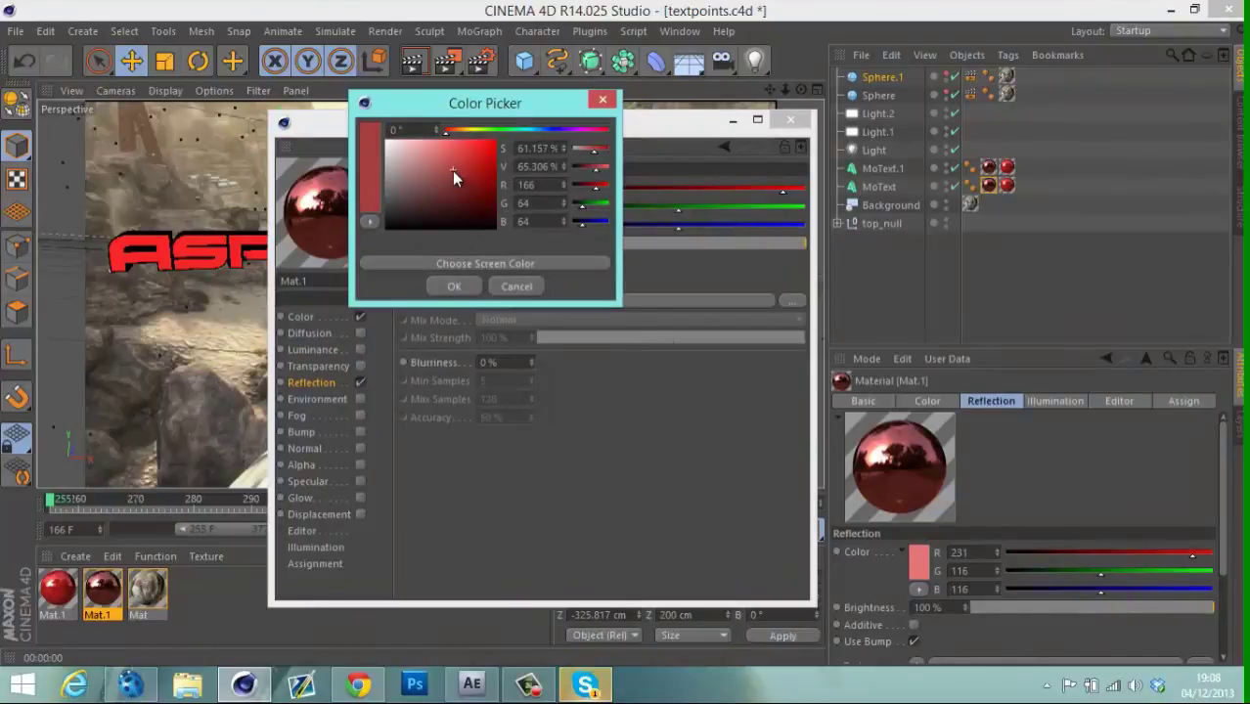
{"action": "left_click", "coordinate": [454, 286]}
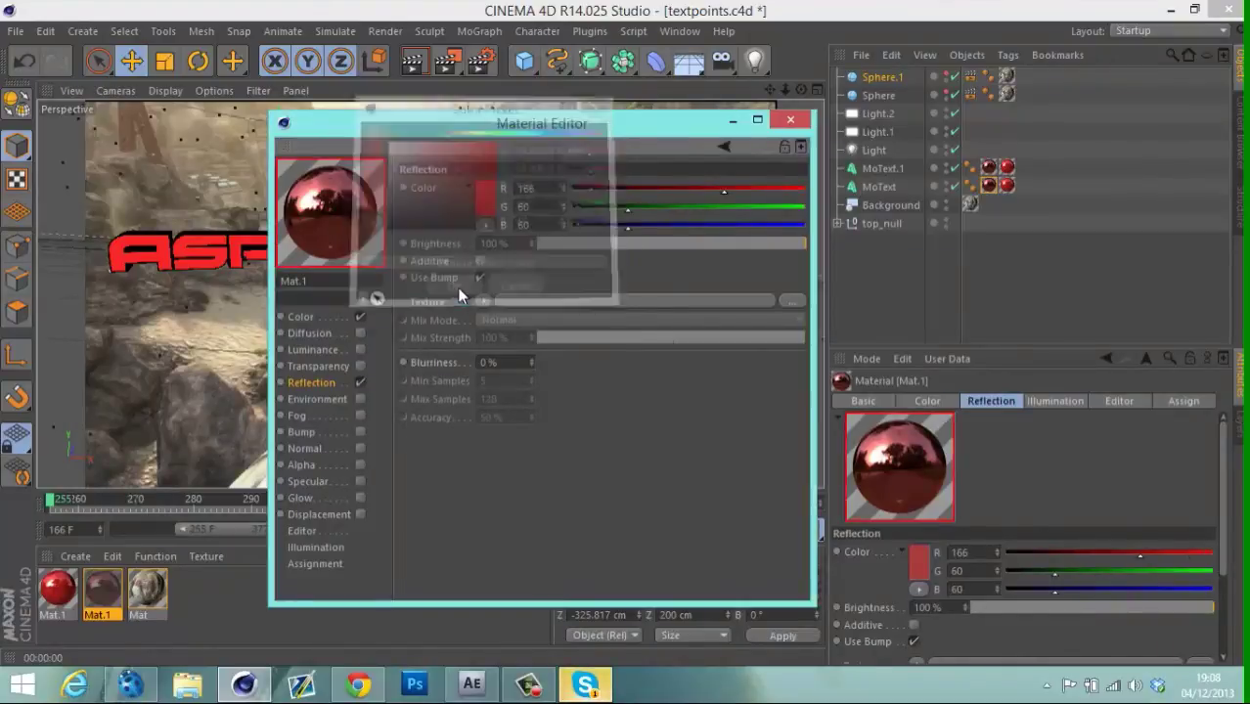
{"action": "left_click", "coordinate": [791, 119]}
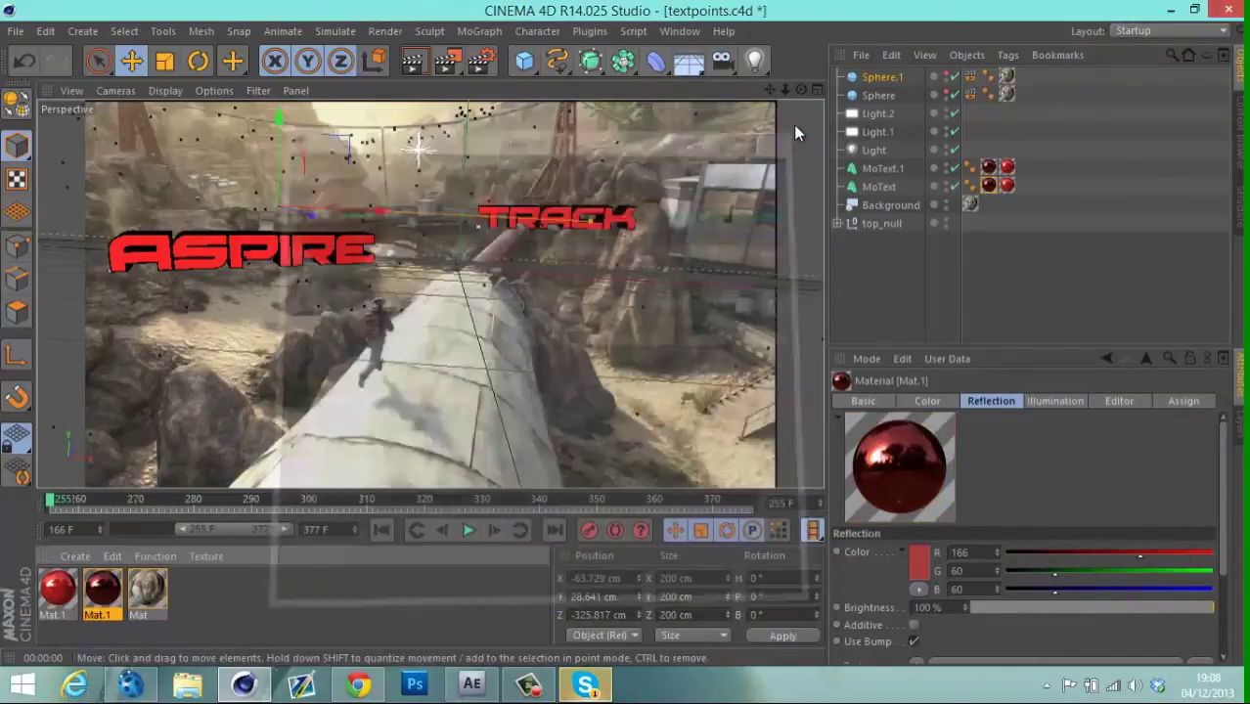
Render viewport previews of the texts at frame 255 and at frame 311.
{"action": "left_click", "coordinate": [415, 66]}
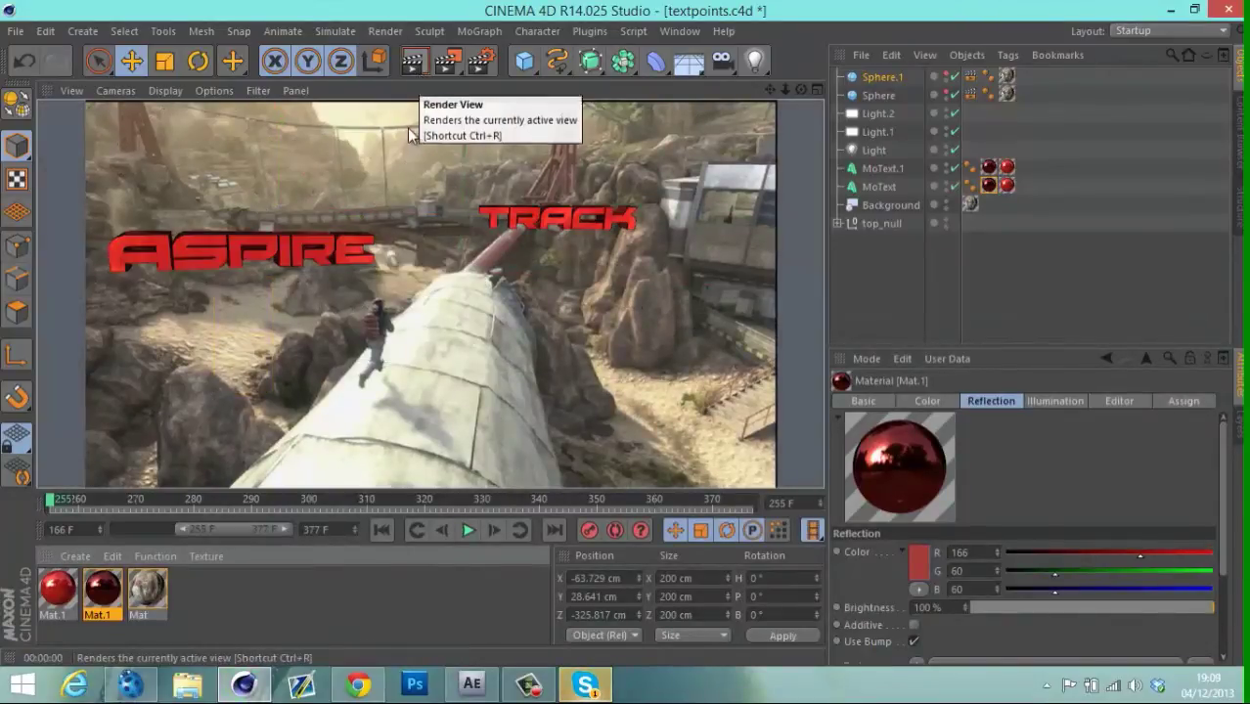
{"action": "left_click", "coordinate": [890, 293]}
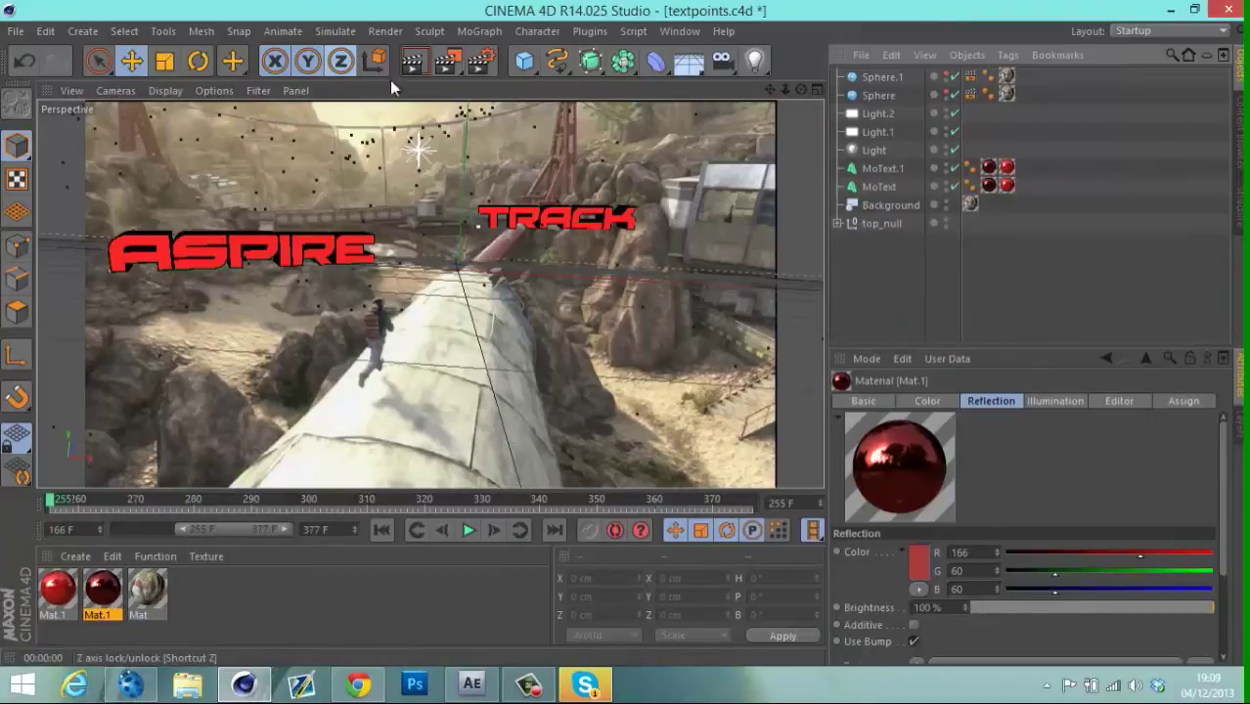
{"action": "left_click", "coordinate": [372, 501]}
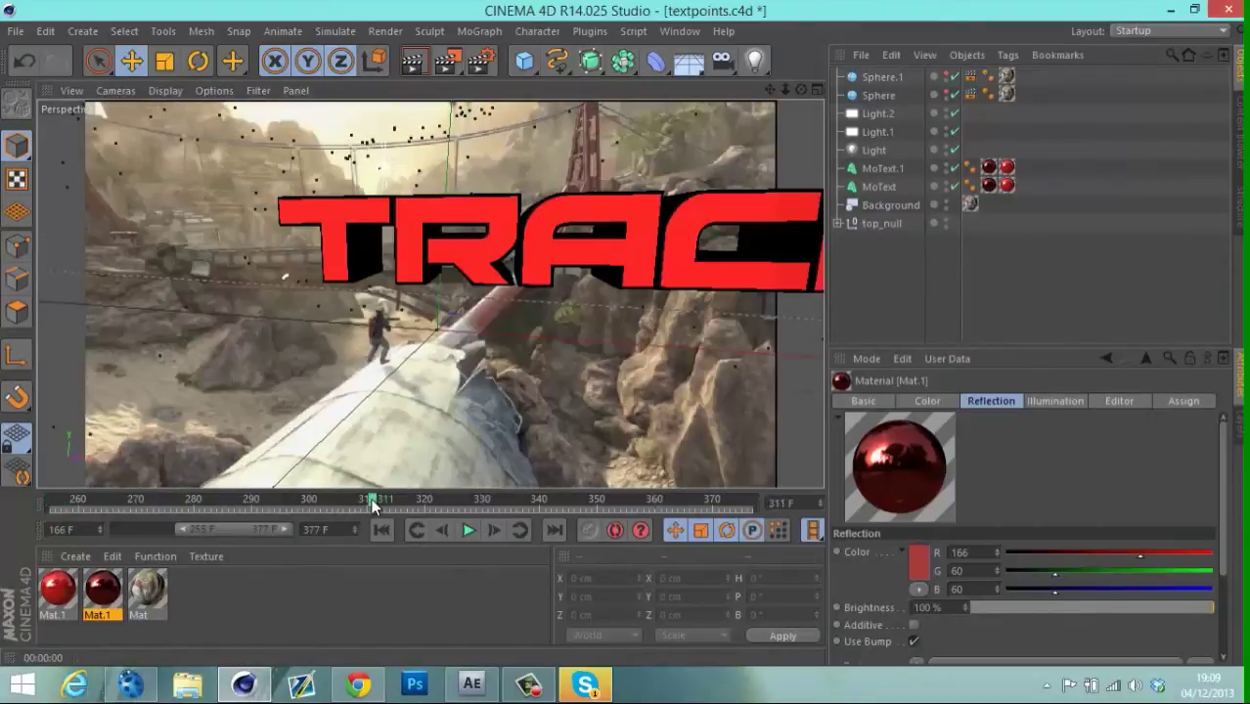
{"action": "left_click", "coordinate": [423, 63]}
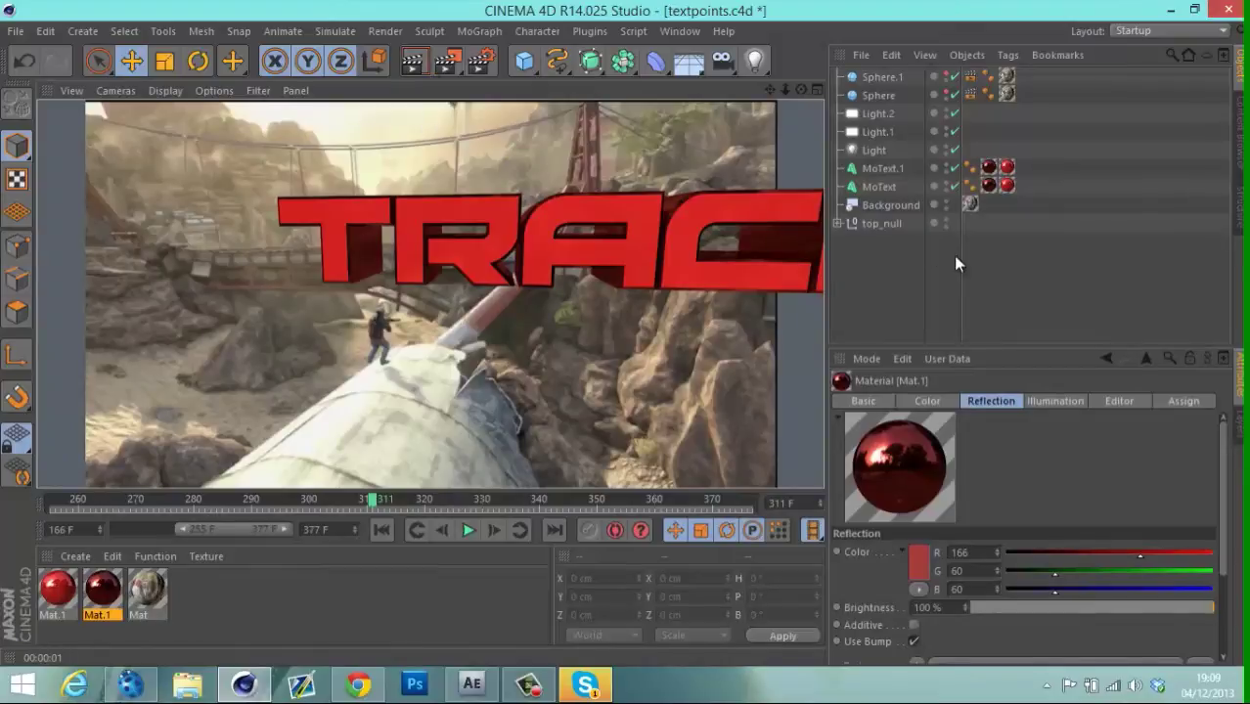
Lower the dark red Mat.1 material's reflection brightness to 77% and render a viewport preview at frame 311.
{"action": "double_click", "coordinate": [105, 596]}
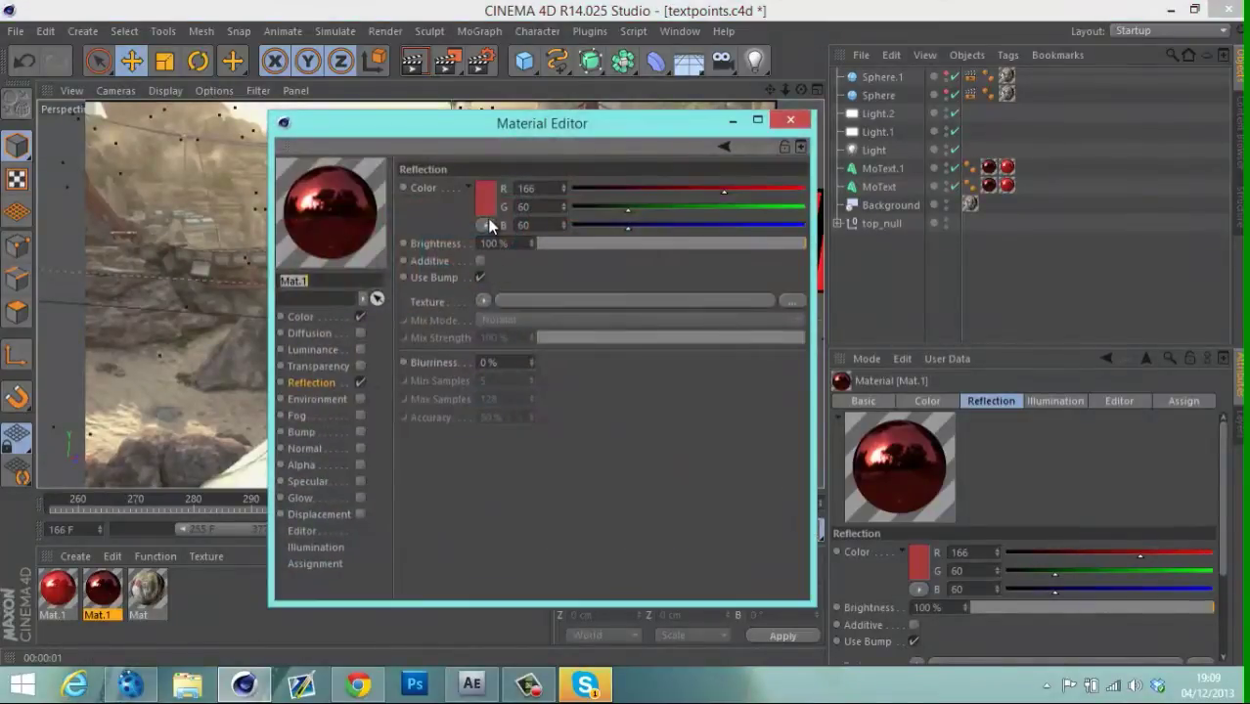
{"action": "left_click", "coordinate": [803, 246]}
{"action": "left_click_drag", "start_coordinate": [767, 244], "coordinate": [746, 243]}
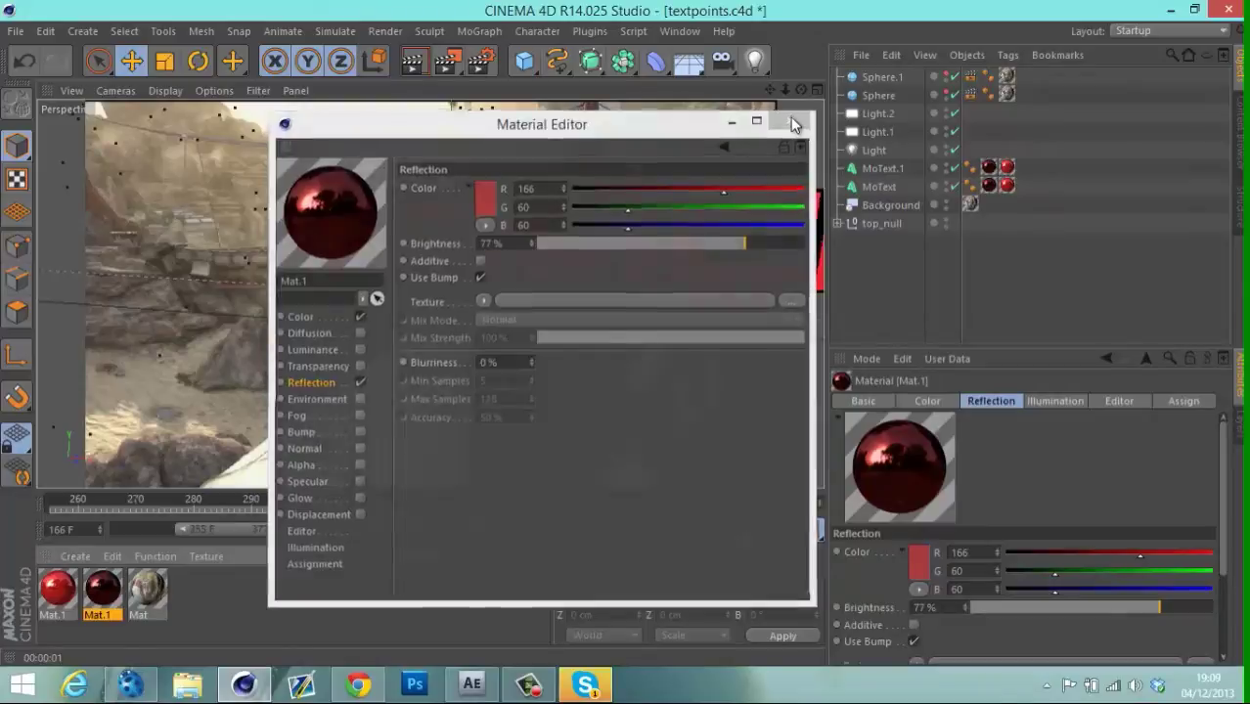
{"action": "left_click", "coordinate": [790, 119]}
{"action": "left_click", "coordinate": [414, 62]}
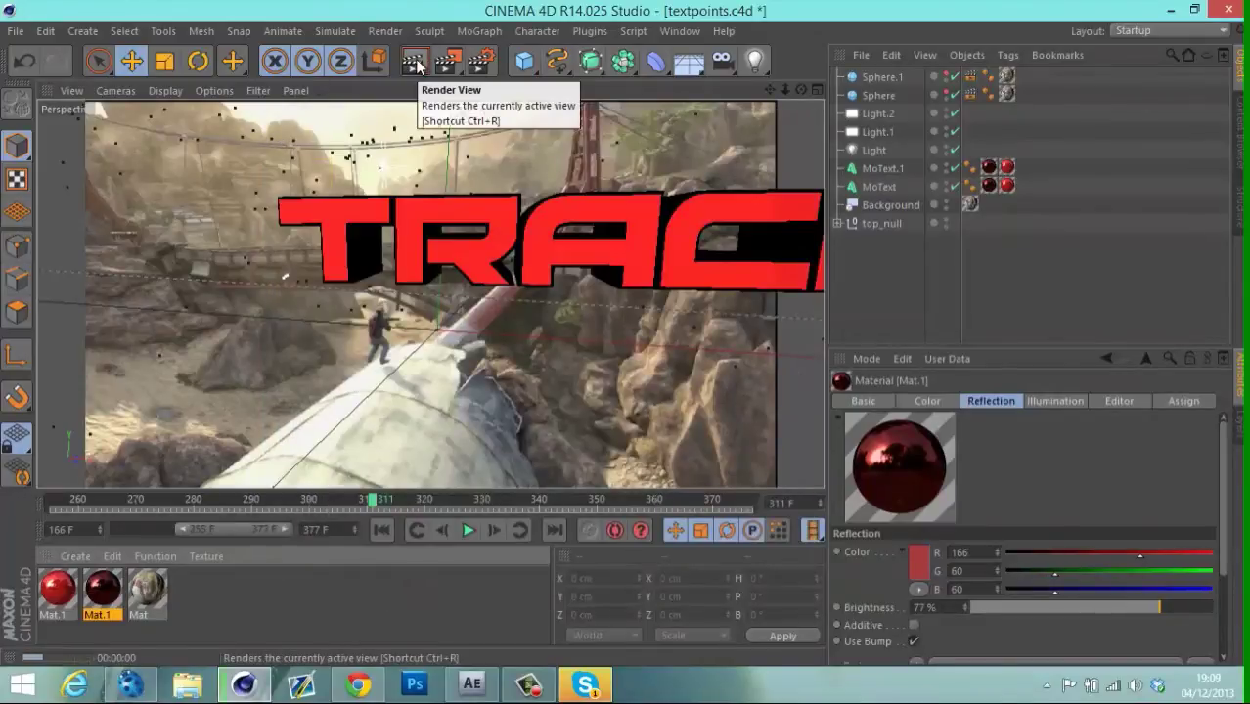
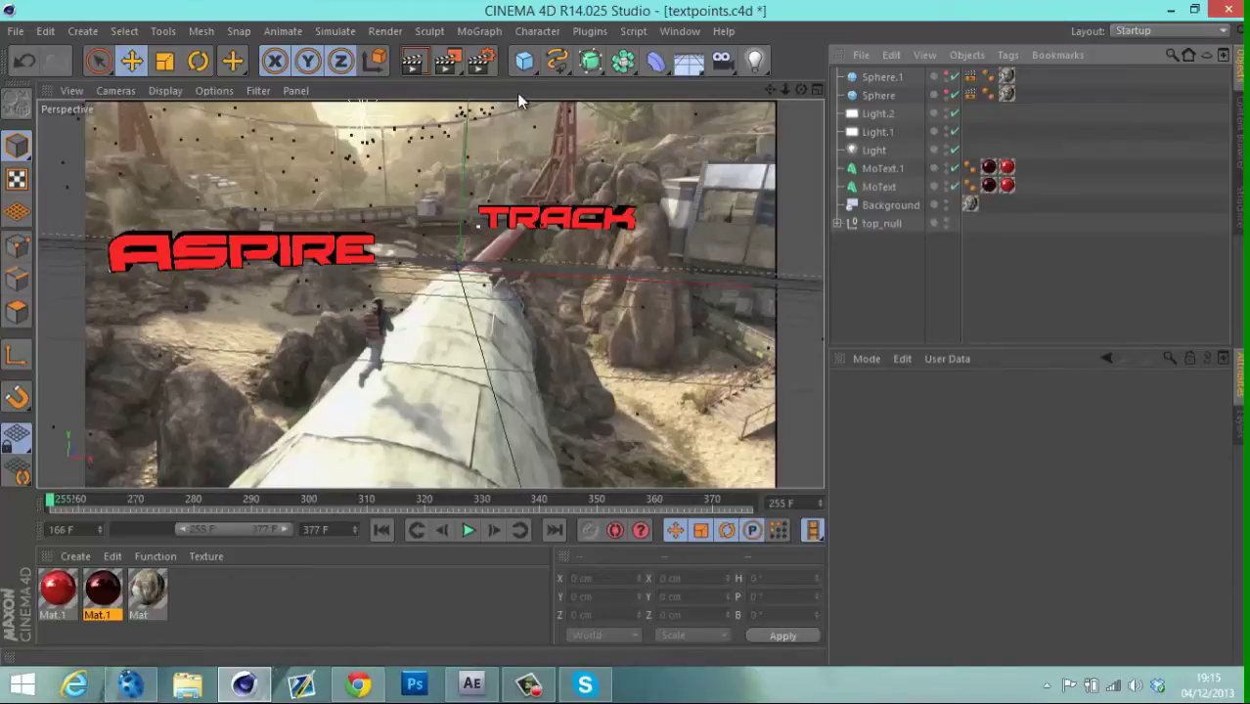
Add a Floor object to the scene and apply the footage material Mat to it.
{"action": "left_click", "coordinate": [685, 69]}
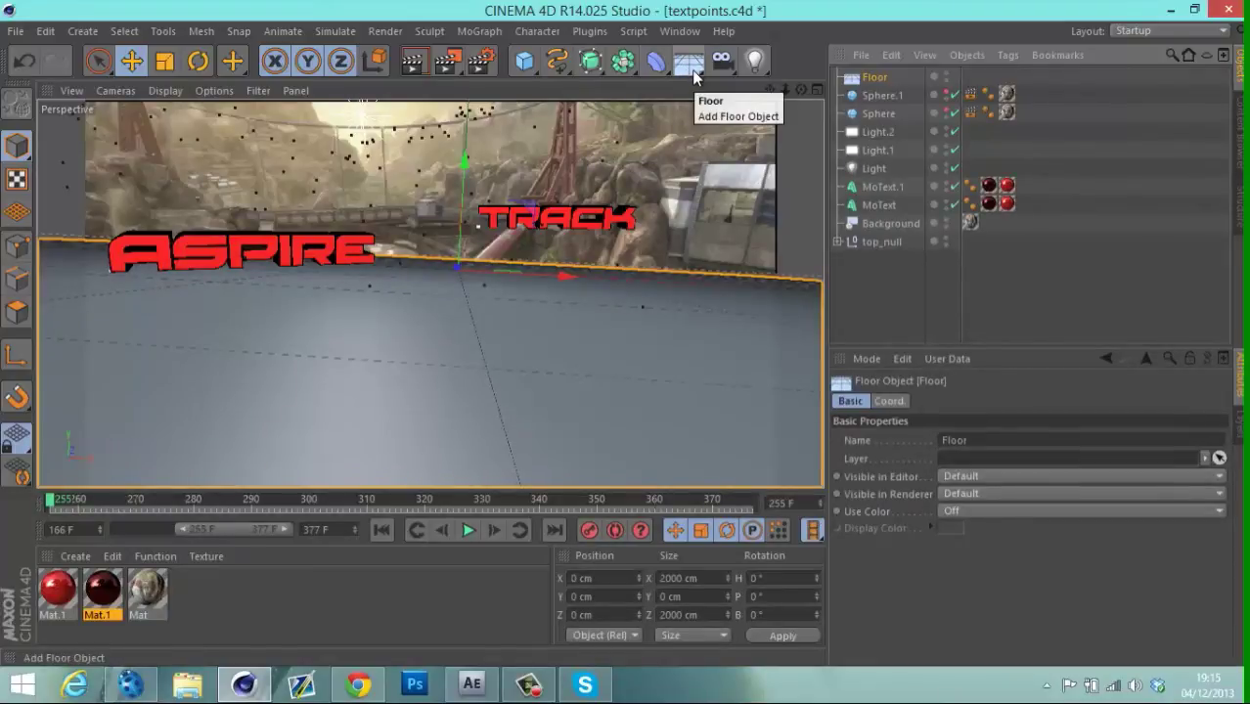
{"action": "left_click", "coordinate": [691, 69]}
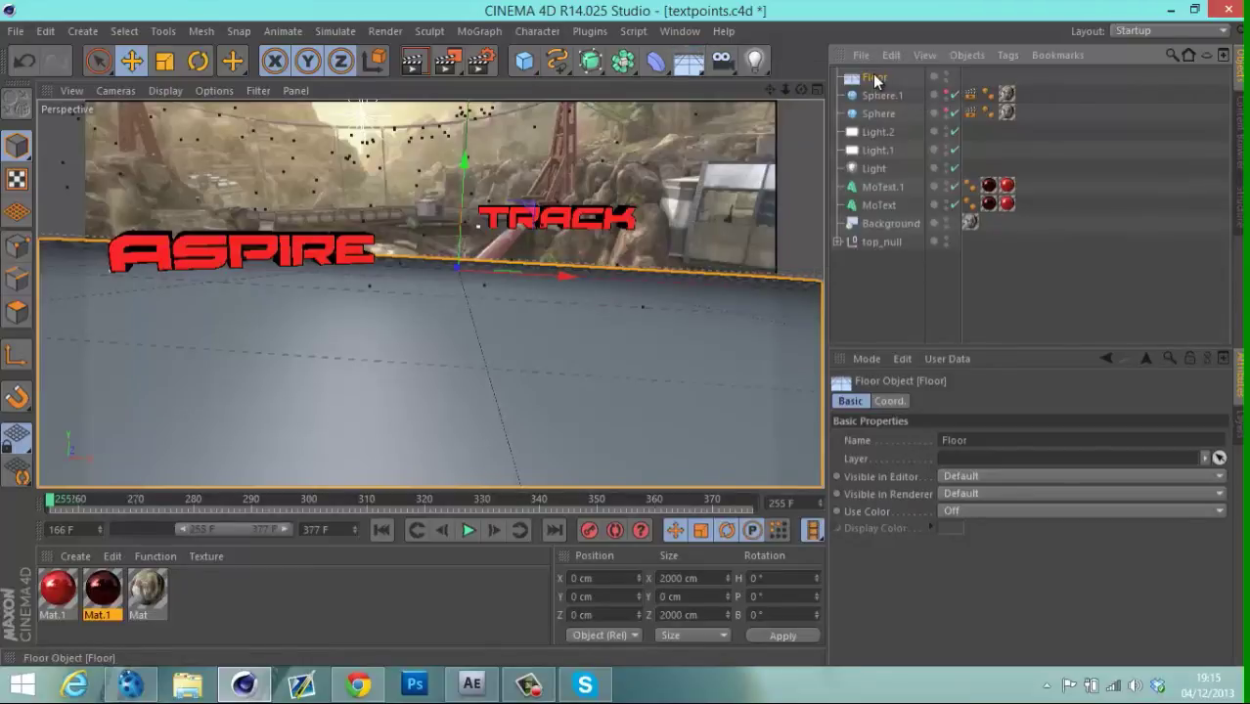
{"action": "left_click", "coordinate": [181, 602]}
{"action": "left_click", "coordinate": [150, 596]}
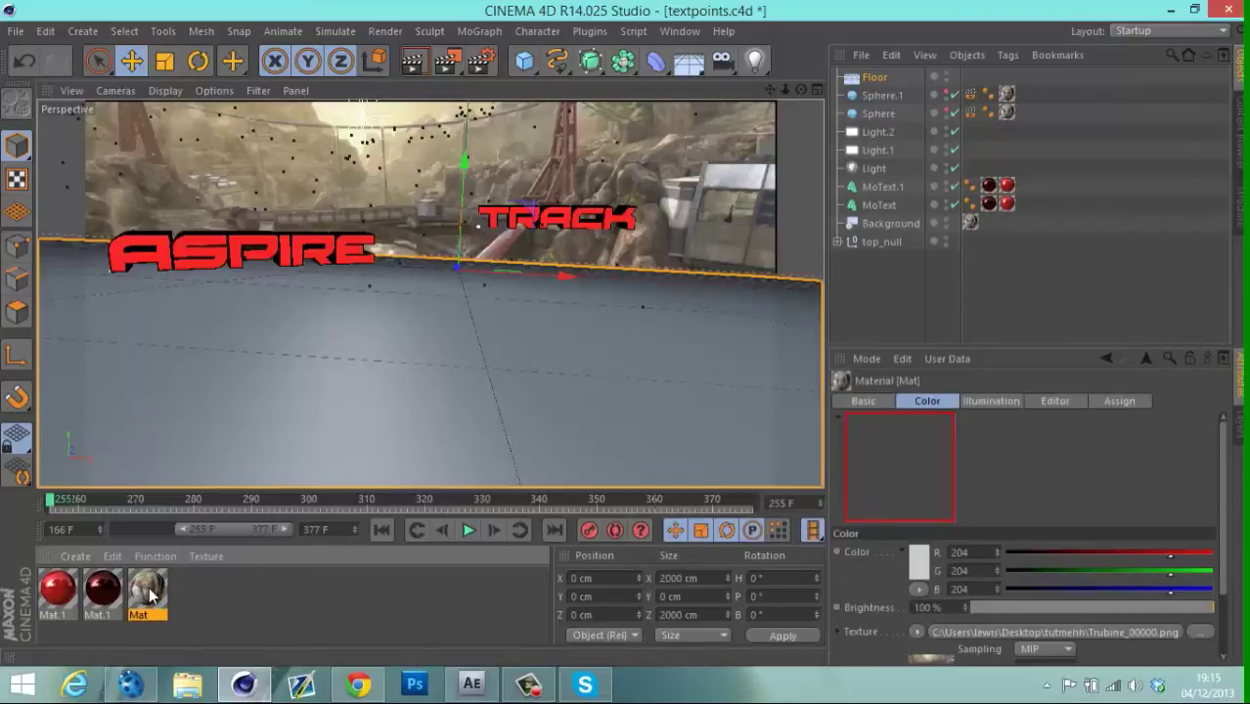
{"action": "left_click_drag", "start_coordinate": [150, 597], "coordinate": [867, 79]}
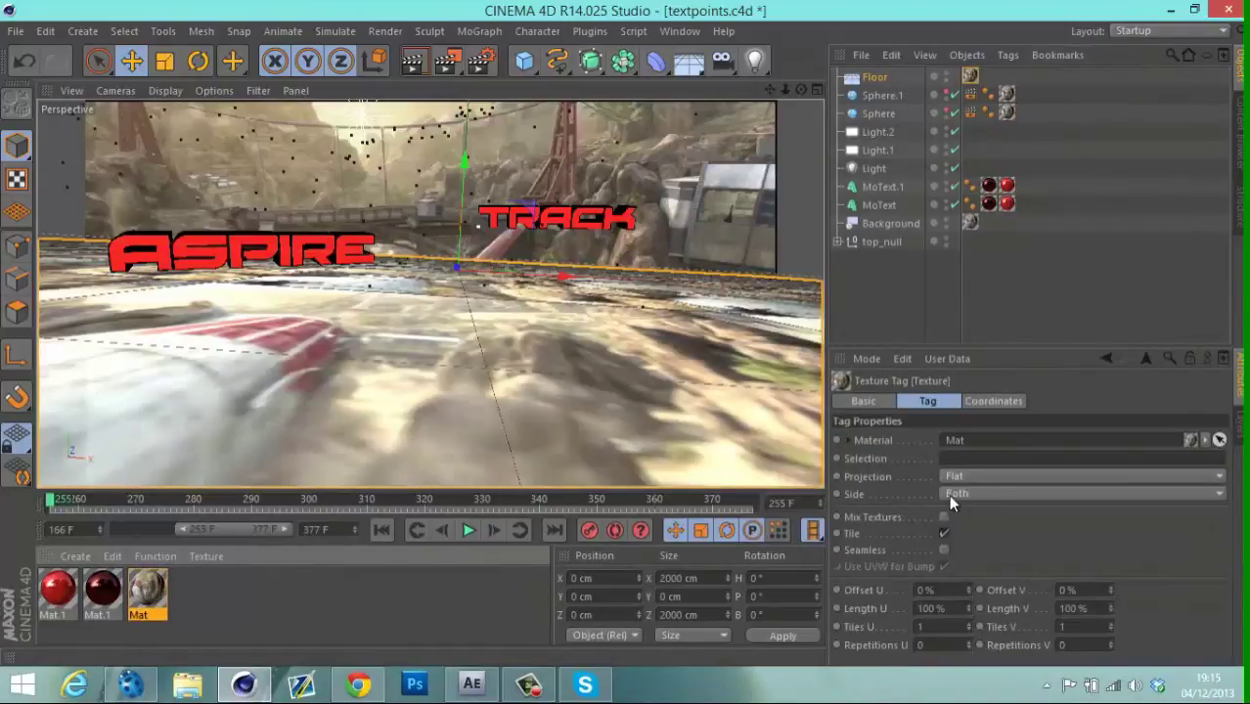
Set the floor texture's projection to Frontal and check it with a viewport render.
{"action": "left_click", "coordinate": [416, 66]}
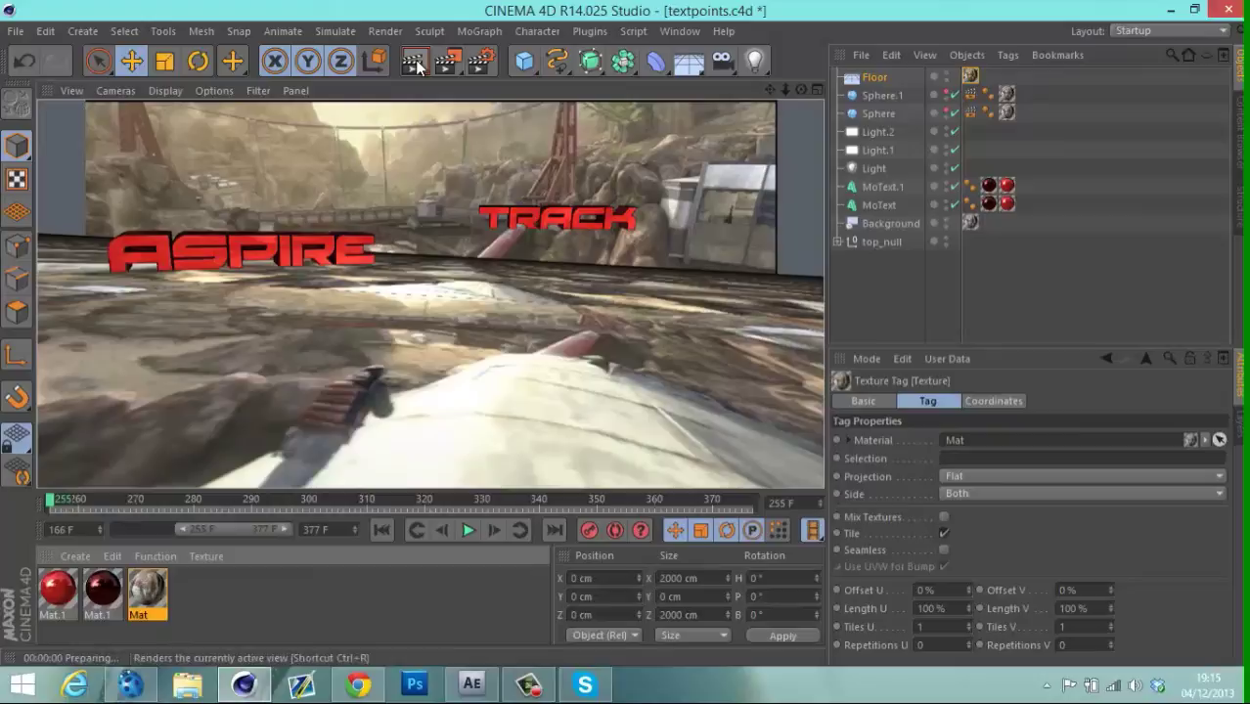
{"action": "left_click", "coordinate": [415, 67]}
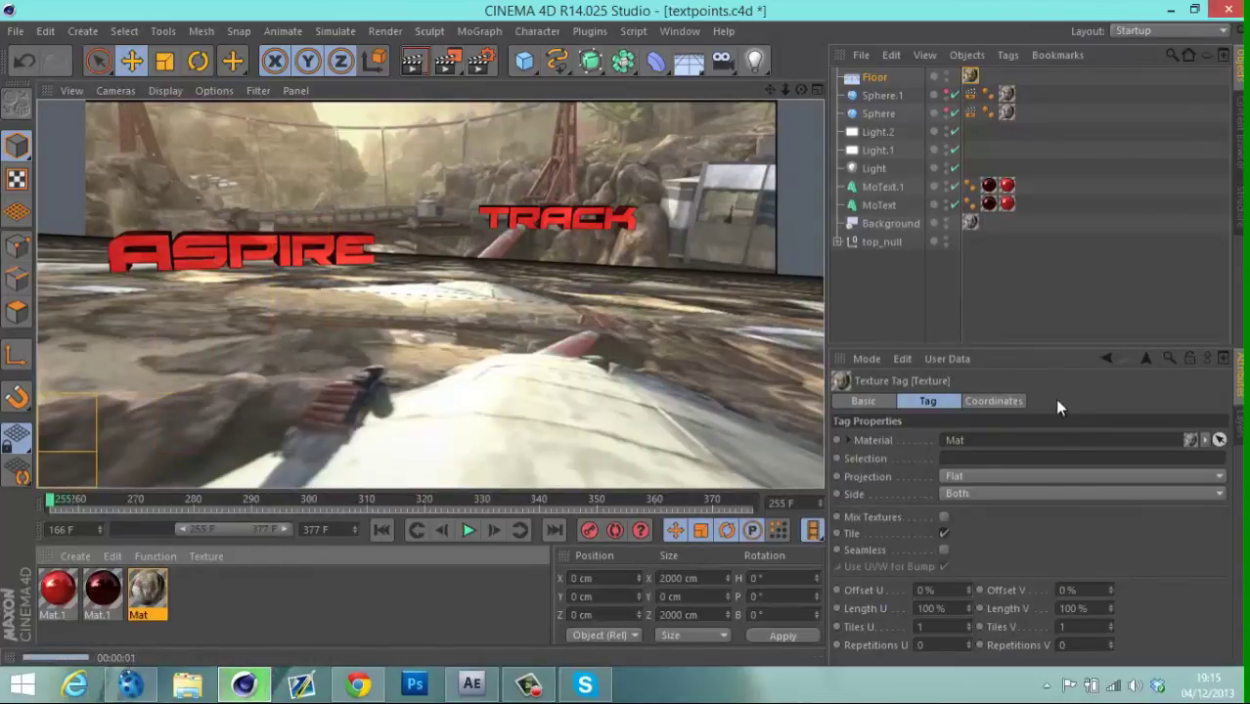
{"action": "left_click", "coordinate": [974, 477]}
{"action": "left_click", "coordinate": [961, 570]}
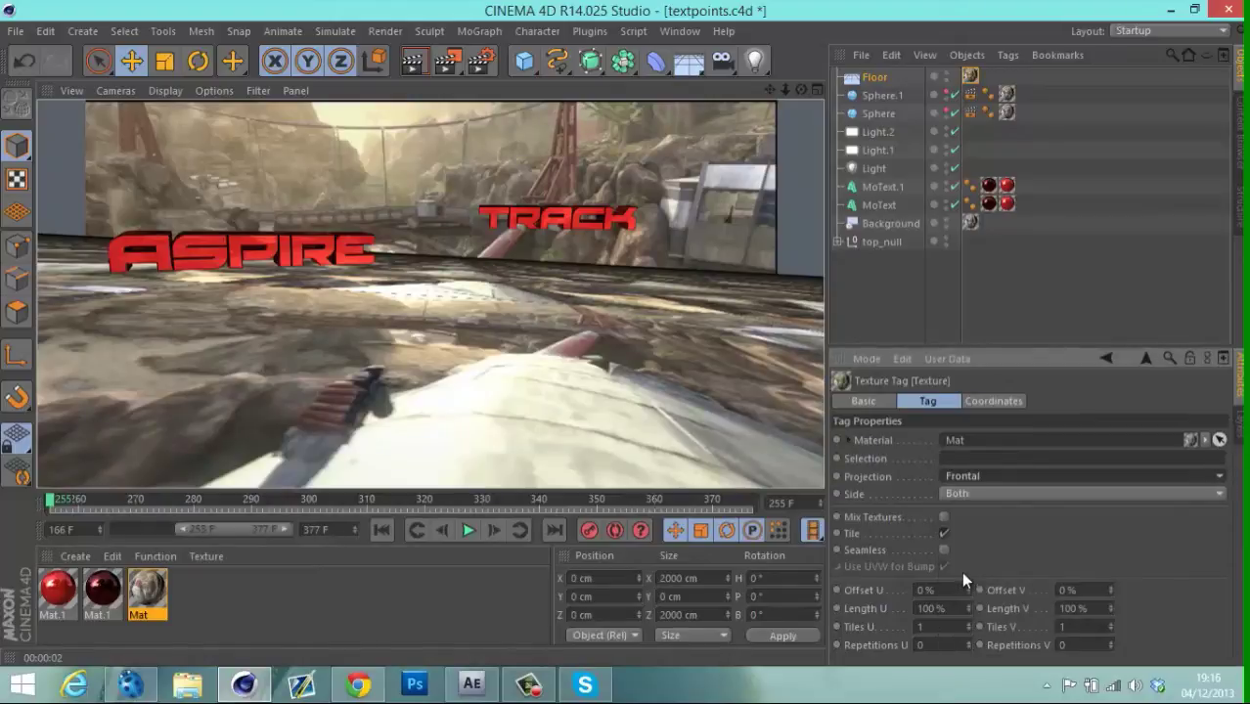
{"action": "left_click", "coordinate": [426, 58]}
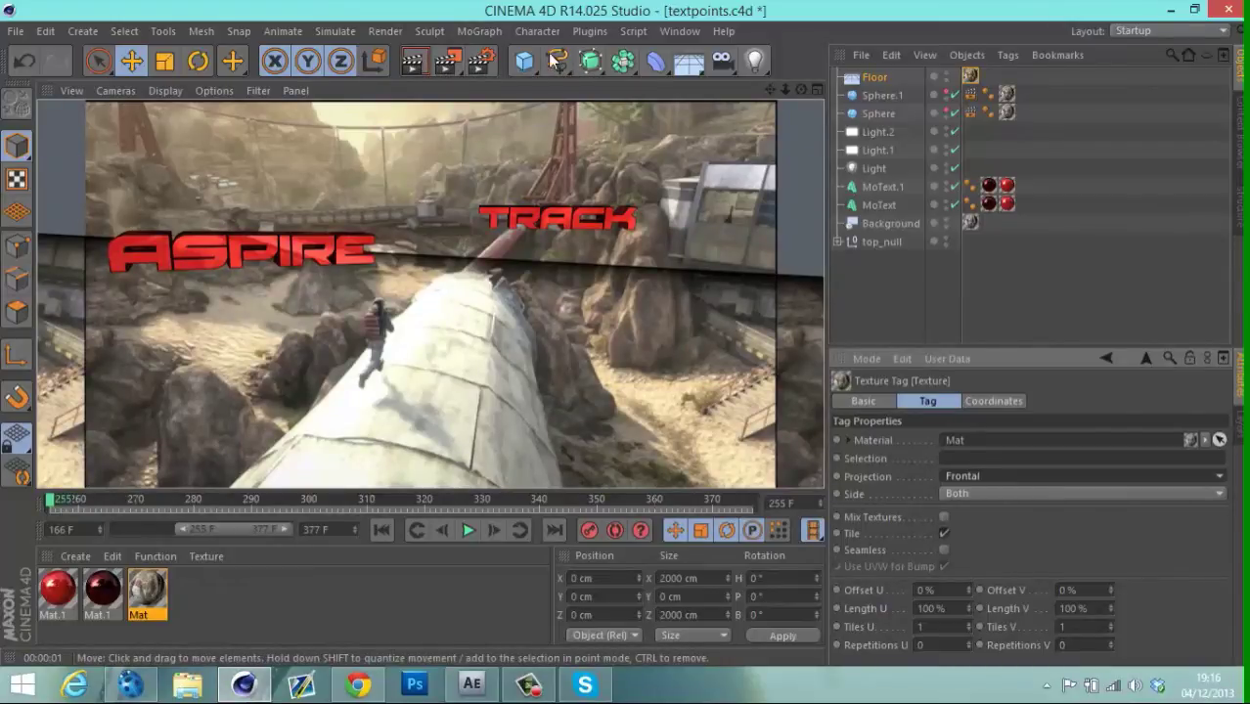
Give the floor a Compositing tag with Cast Shadows off and Compositing Background on, and render a viewport preview.
{"action": "left_click", "coordinate": [1003, 56]}
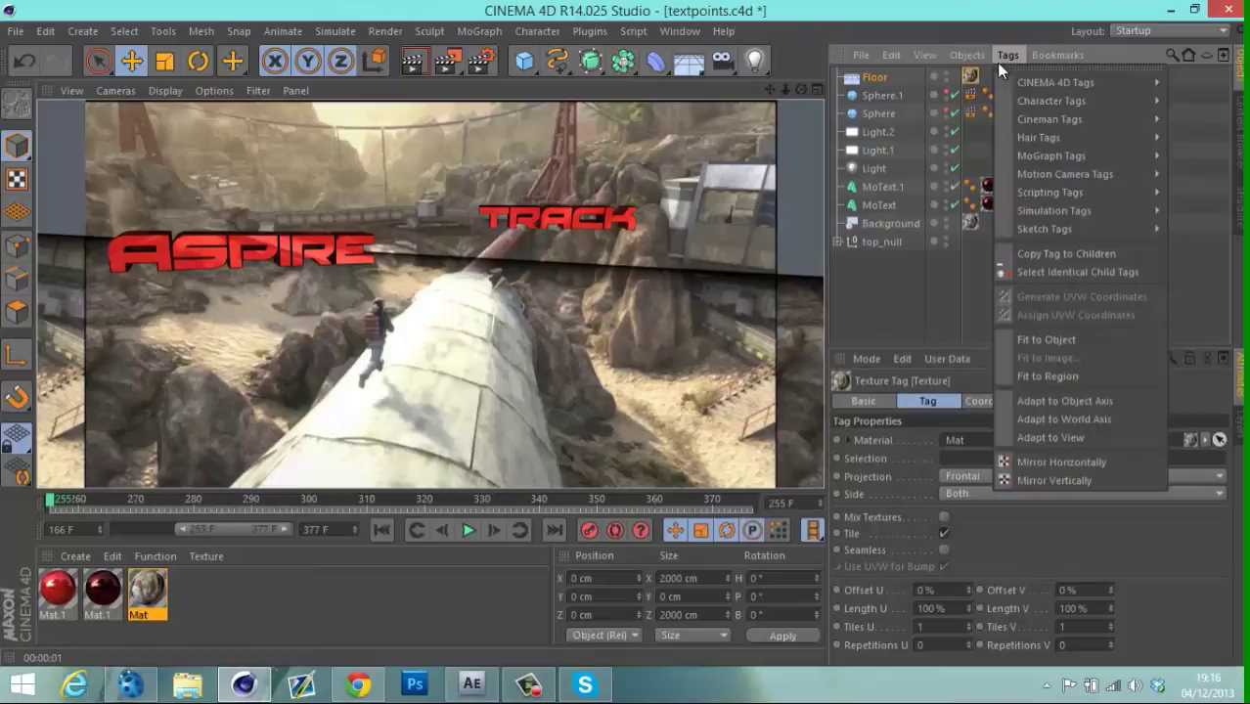
{"action": "mouse_move", "coordinate": [1038, 84]}
{"action": "left_click", "coordinate": [918, 174]}
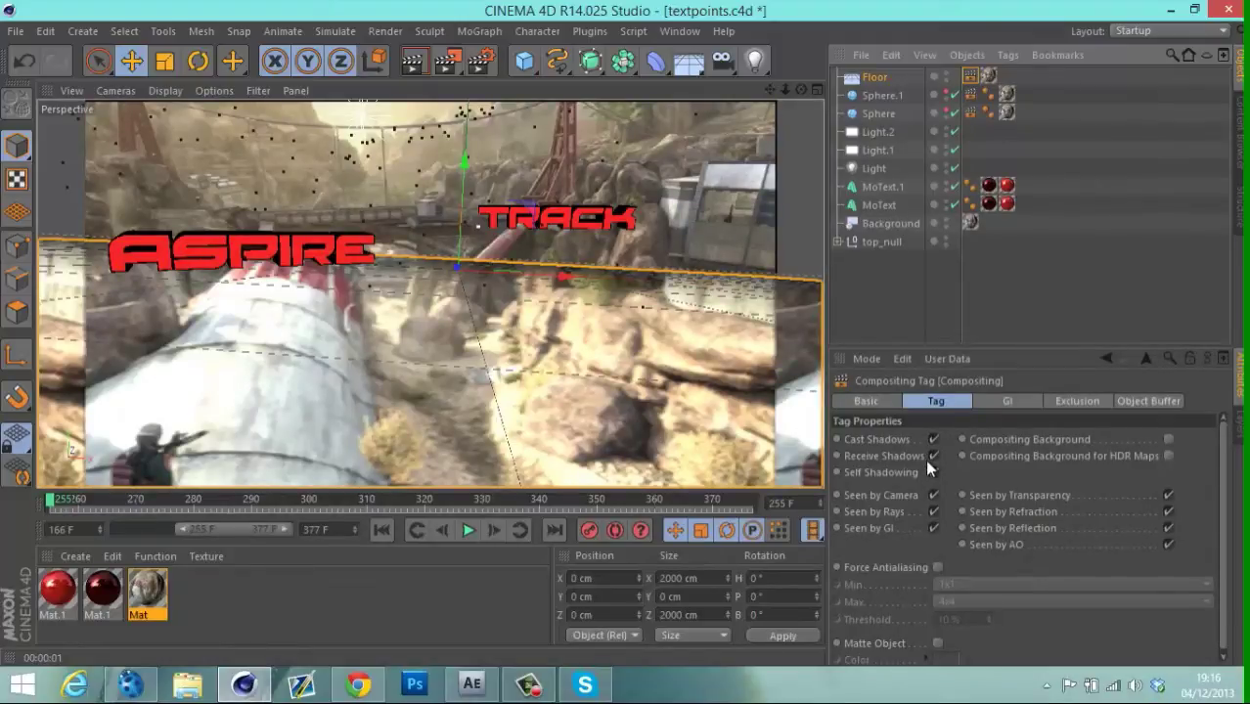
{"action": "left_click", "coordinate": [934, 439]}
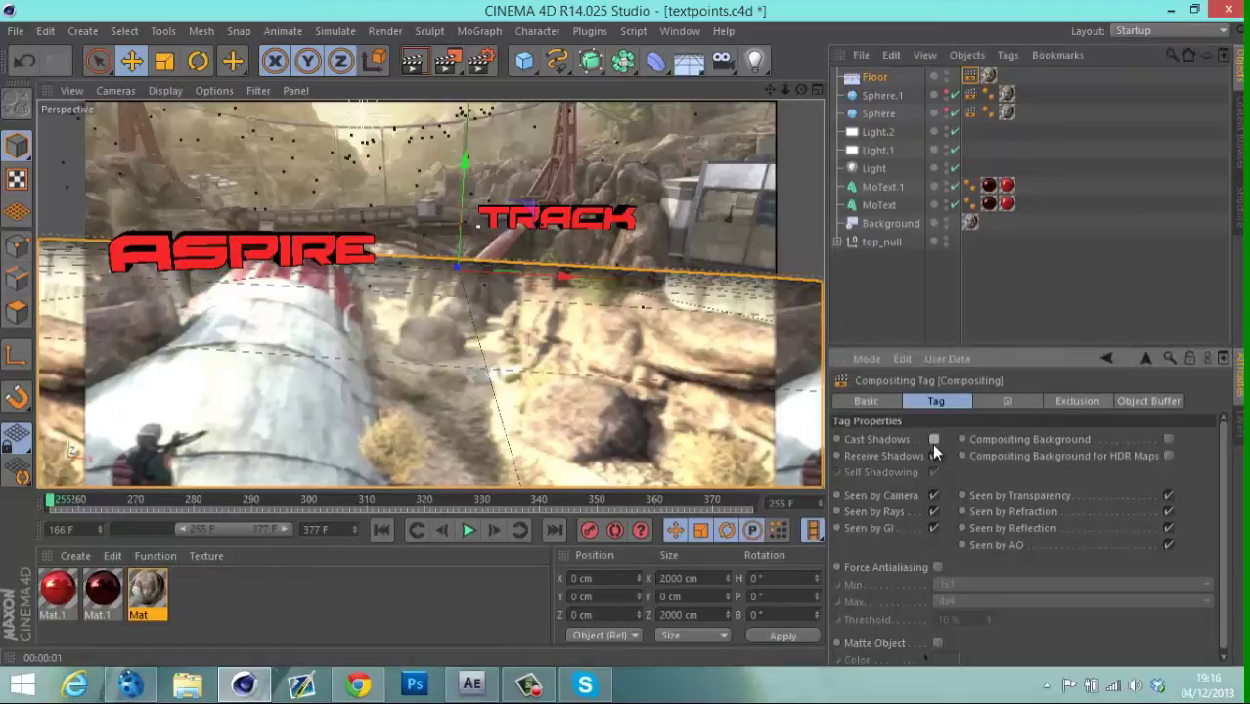
{"action": "left_click", "coordinate": [1168, 440]}
{"action": "left_click", "coordinate": [888, 289]}
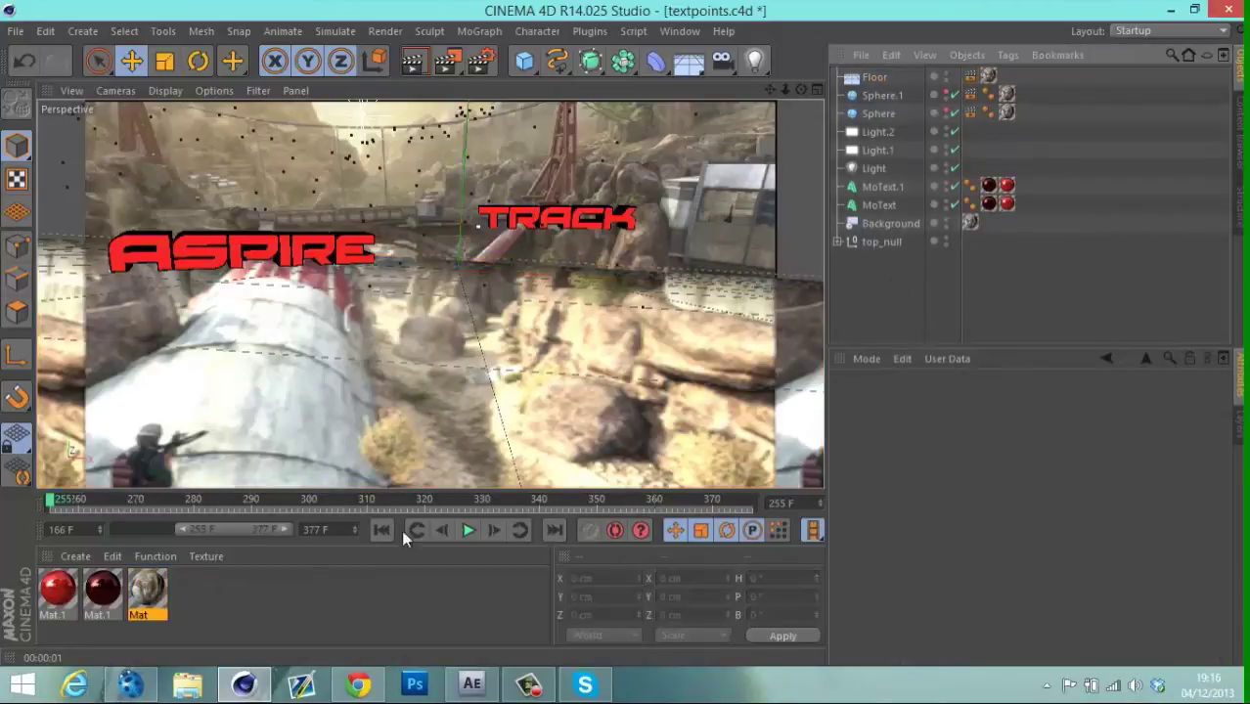
{"action": "left_click", "coordinate": [415, 62]}
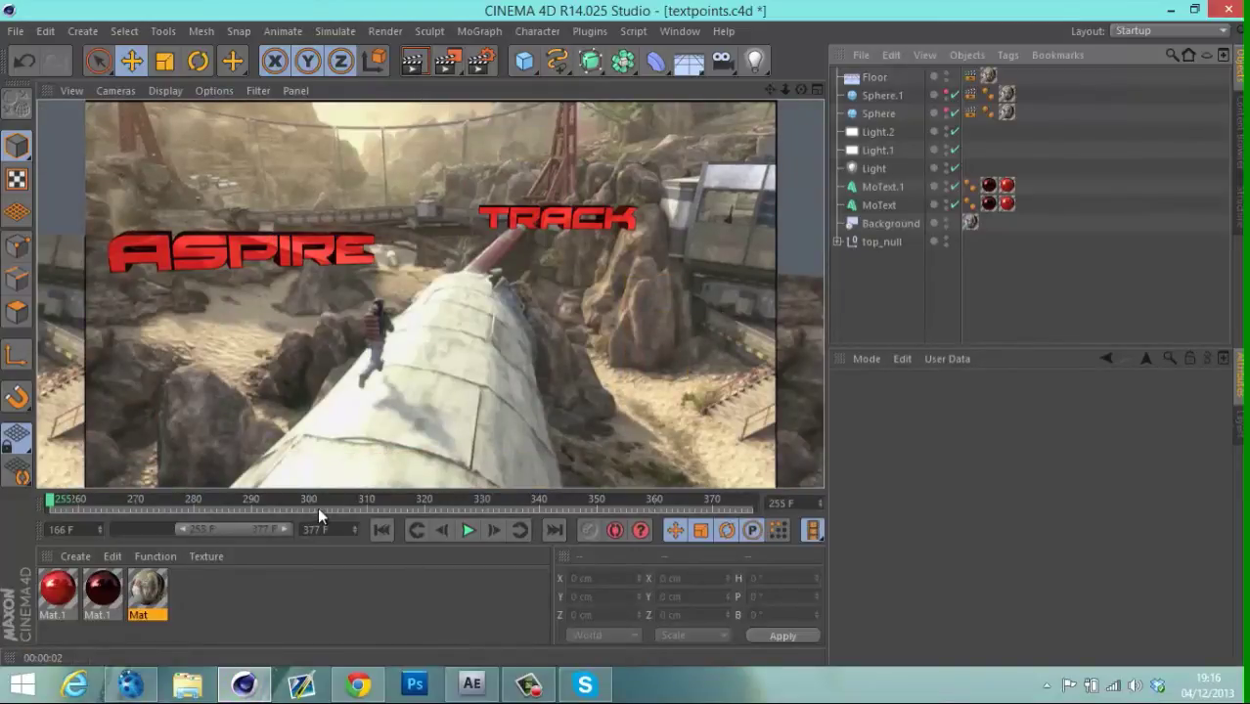
Reposition the object named Light above the texts to about Y 73.5 cm and Z -257.3 cm.
{"action": "left_click", "coordinate": [879, 74]}
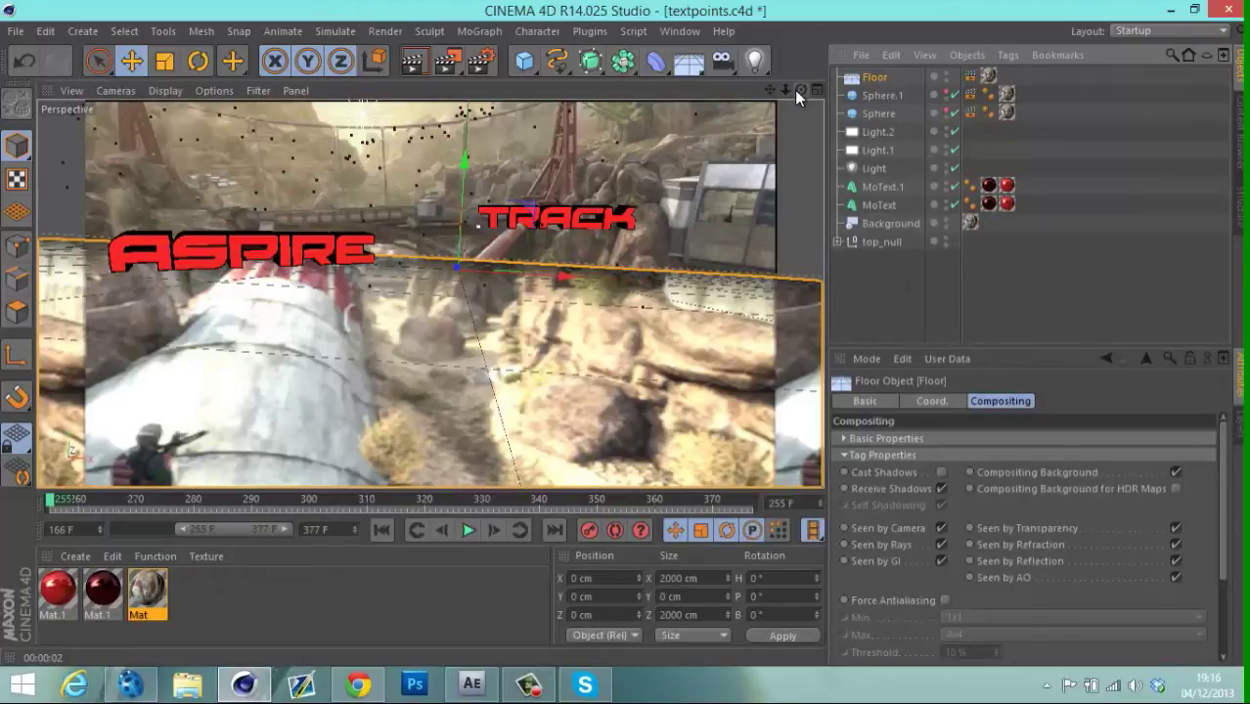
{"action": "left_click", "coordinate": [876, 168]}
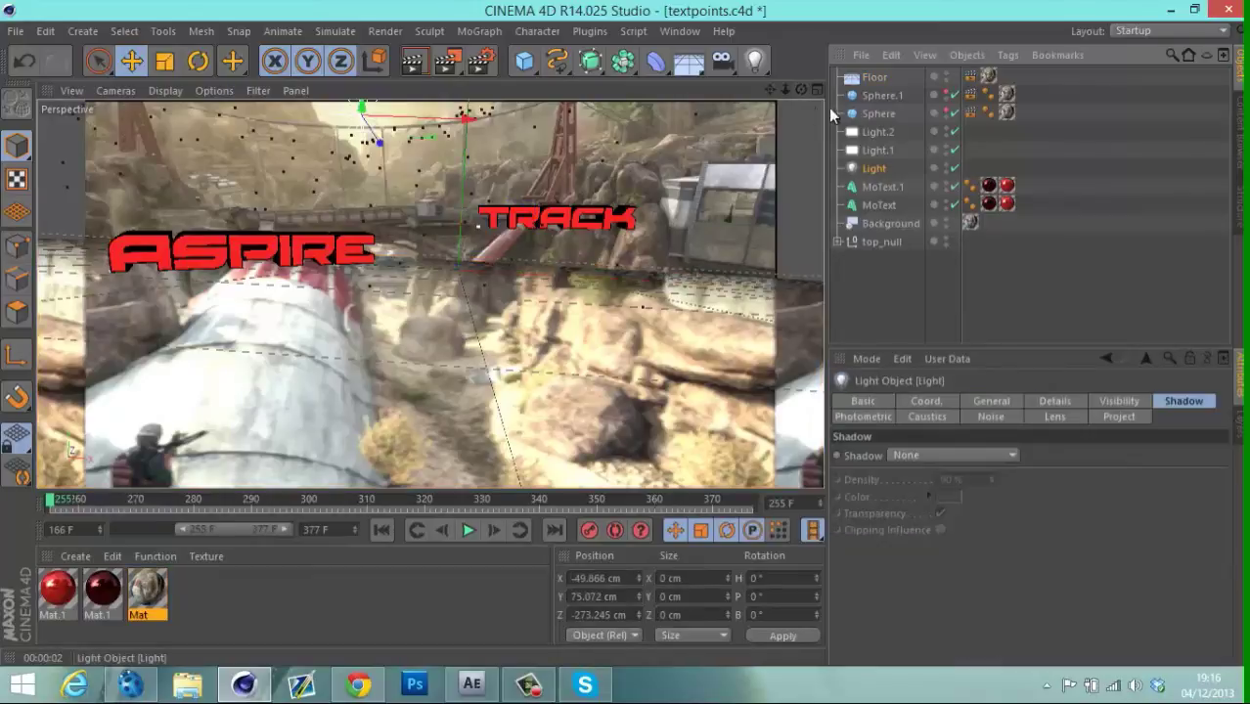
{"action": "mouse_move", "coordinate": [625, 334]}
{"action": "left_mouse_down", "text": "alt"}
{"action": "mouse_move", "coordinate": [638, 333]}
{"action": "mouse_move", "coordinate": [625, 334]}
{"action": "left_mouse_up", "text": "alt"}
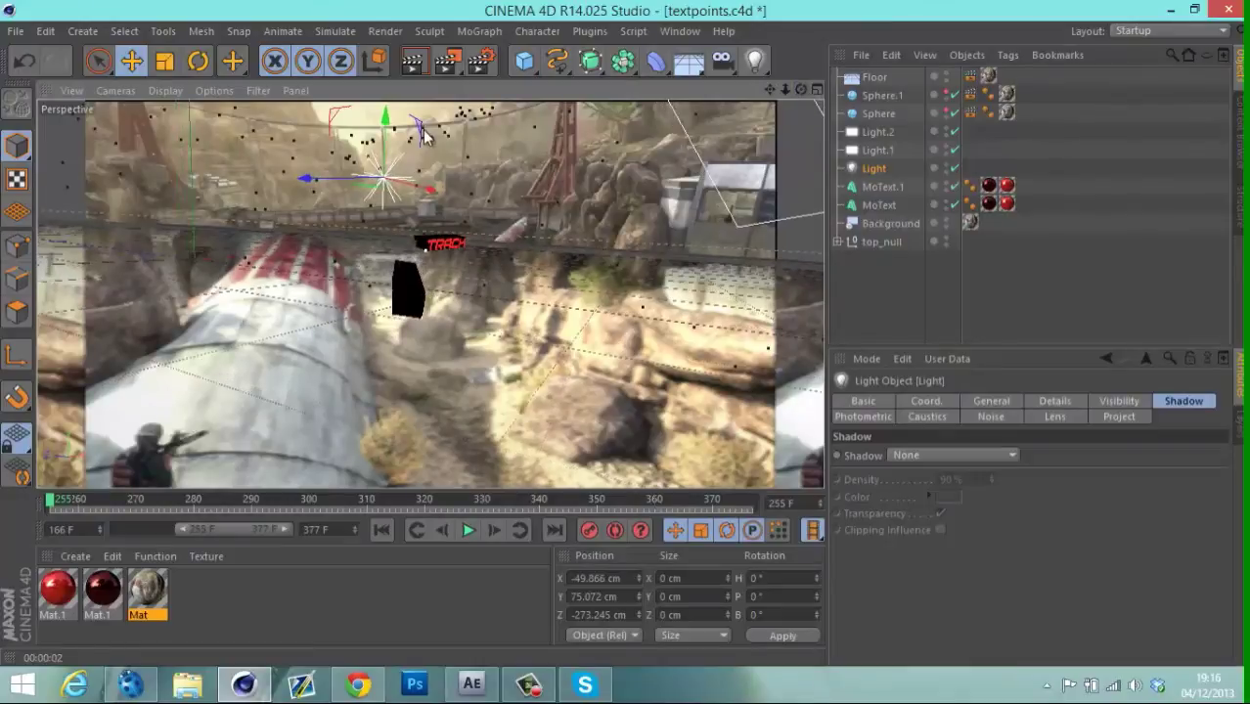
{"action": "left_click_drag", "start_coordinate": [408, 192], "coordinate": [217, 180]}
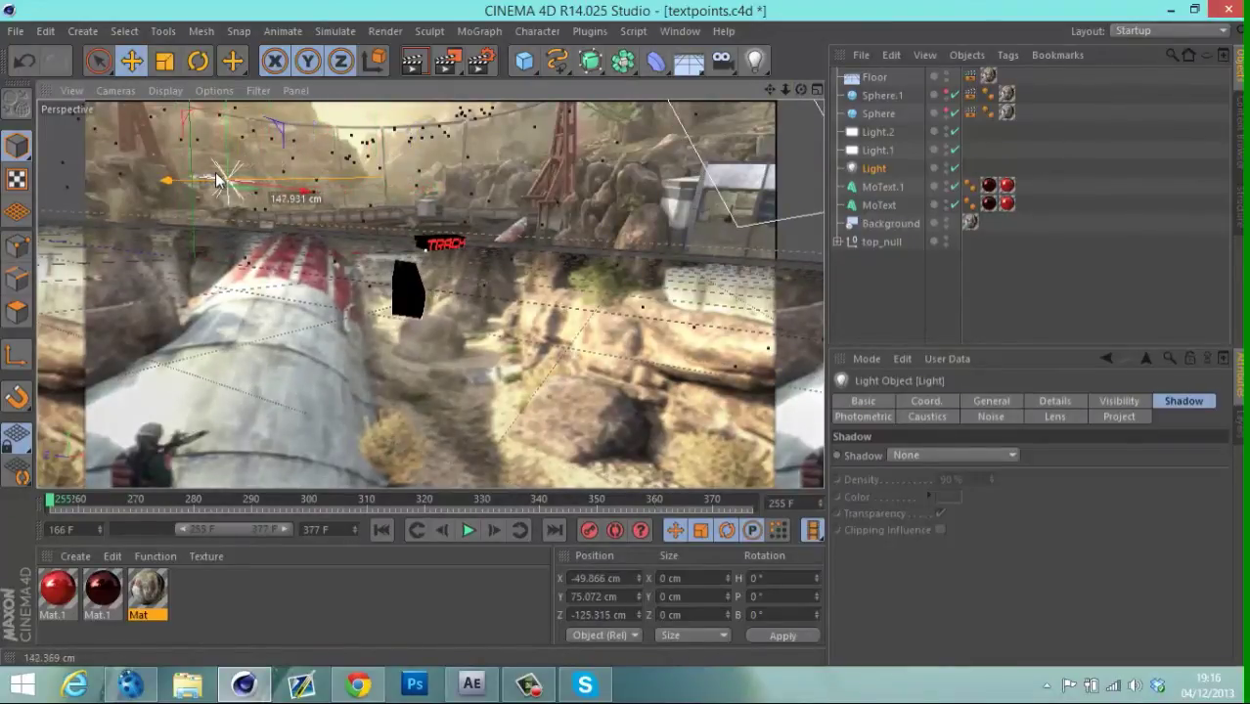
{"action": "left_click_drag", "start_coordinate": [217, 180], "coordinate": [362, 129]}
{"action": "left_click_drag", "start_coordinate": [626, 335], "coordinate": [340, 144]}
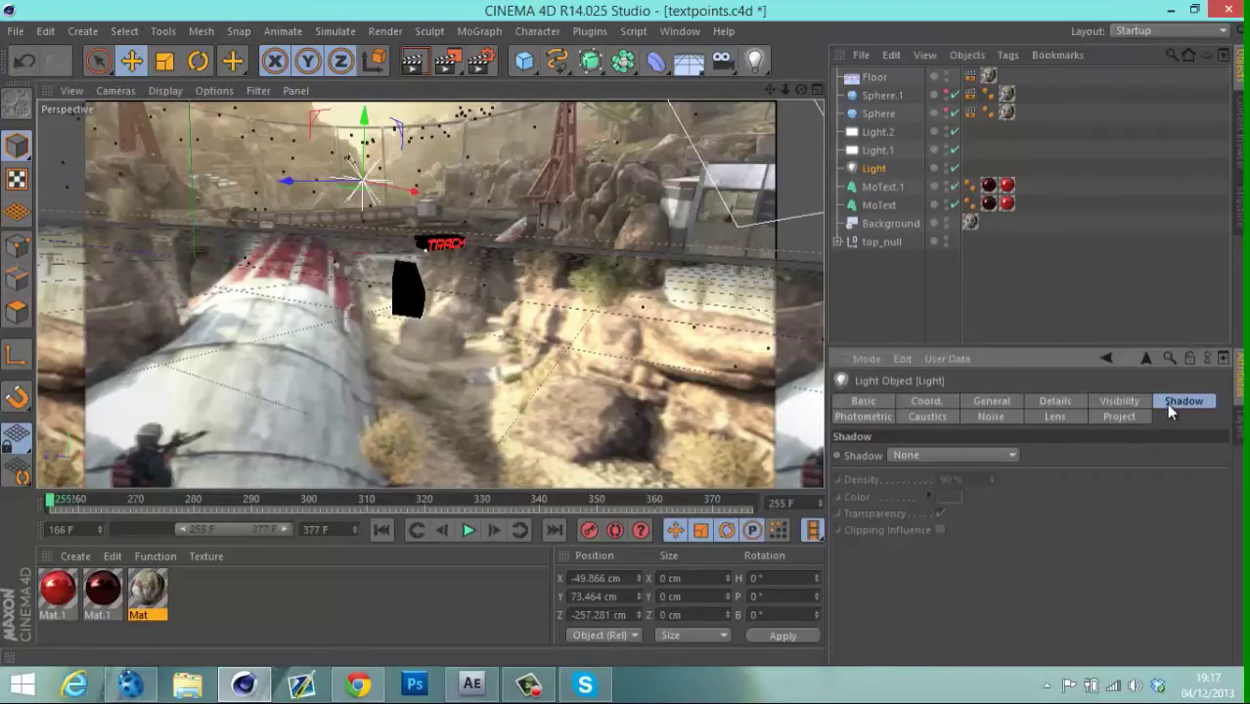
Set the shadow type of the object named Light to Shadow Maps (Soft) and shift it to about X -59.7 cm.
{"action": "left_click", "coordinate": [1003, 454]}
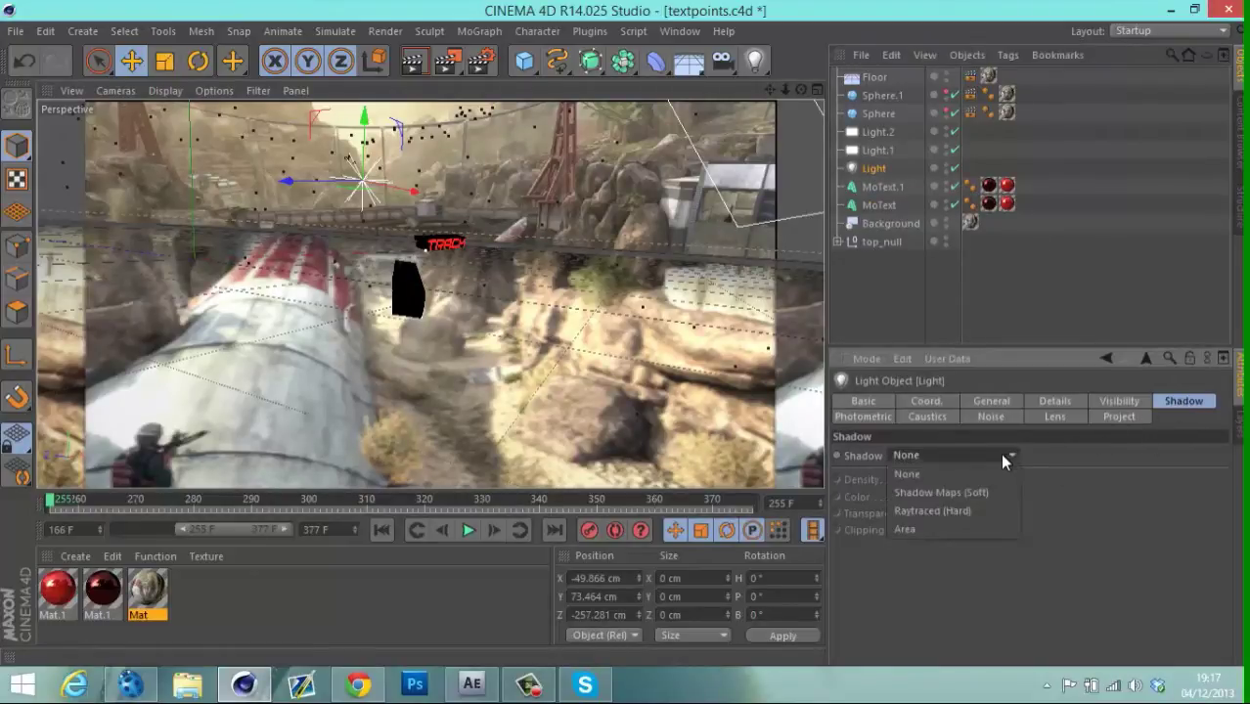
{"action": "left_click", "coordinate": [920, 490]}
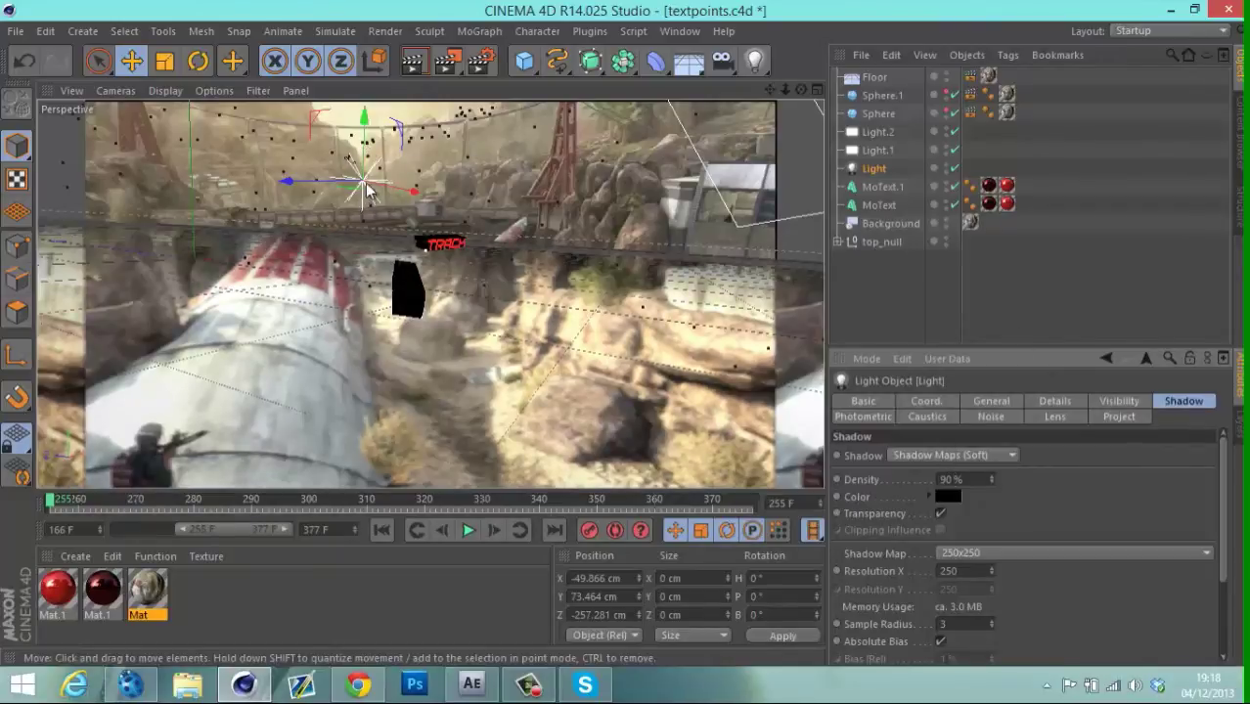
{"action": "mouse_move", "coordinate": [408, 196]}
{"action": "left_mouse_down"}
{"action": "mouse_move", "coordinate": [388, 215]}
{"action": "mouse_move", "coordinate": [399, 213]}
{"action": "left_mouse_up"}
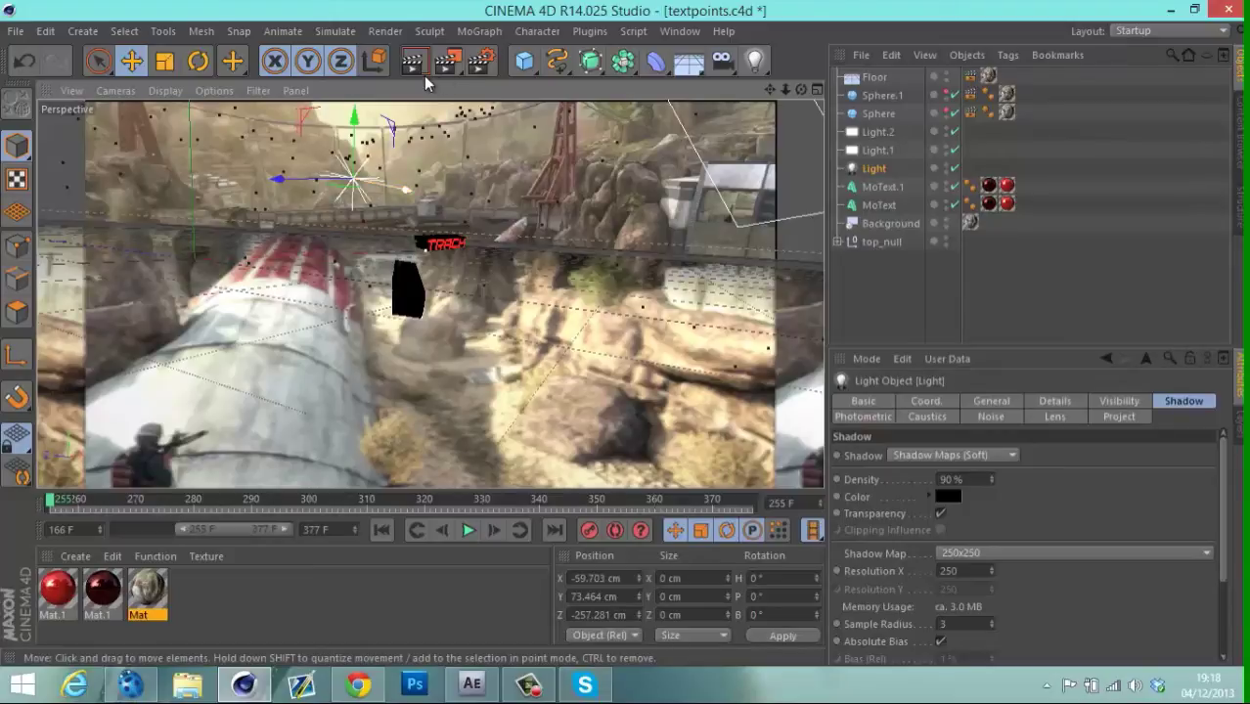
Render a viewport preview at frame 255 to check the shadows around the ASPIRE and TRACK texts.
{"action": "left_click", "coordinate": [412, 71]}
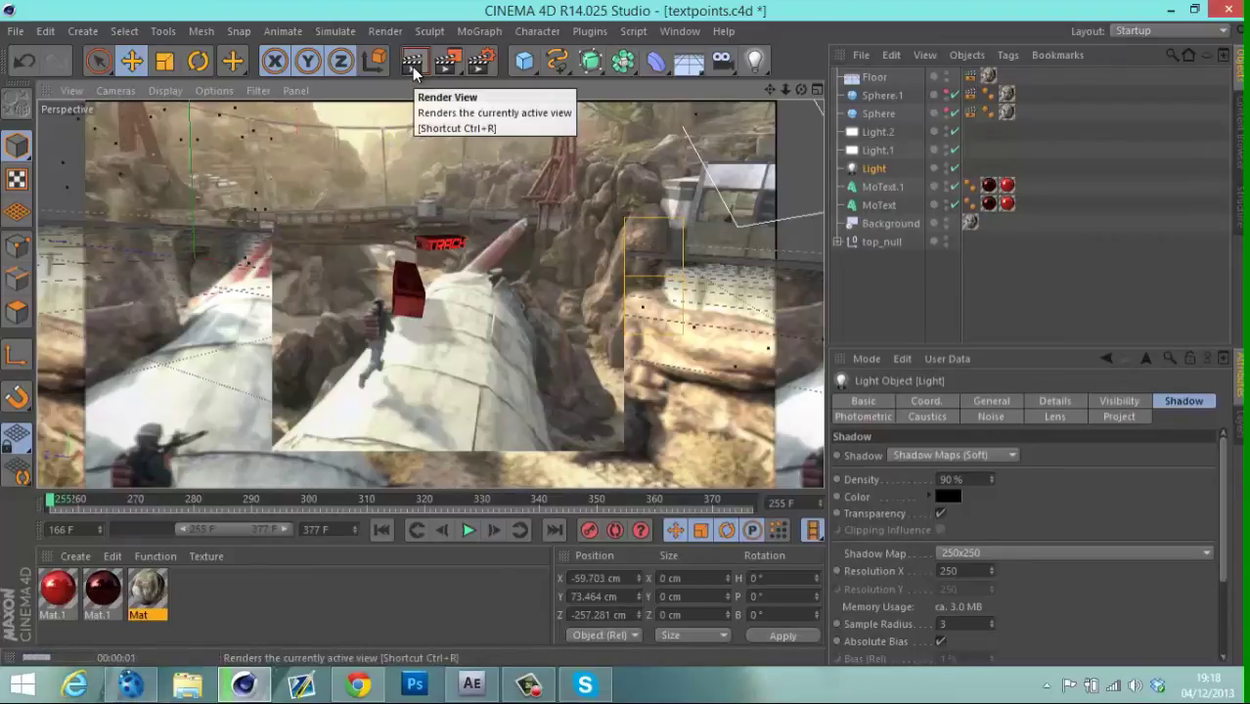
{"action": "left_click", "coordinate": [72, 504]}
{"action": "left_click_drag", "start_coordinate": [70, 504], "coordinate": [49, 504]}
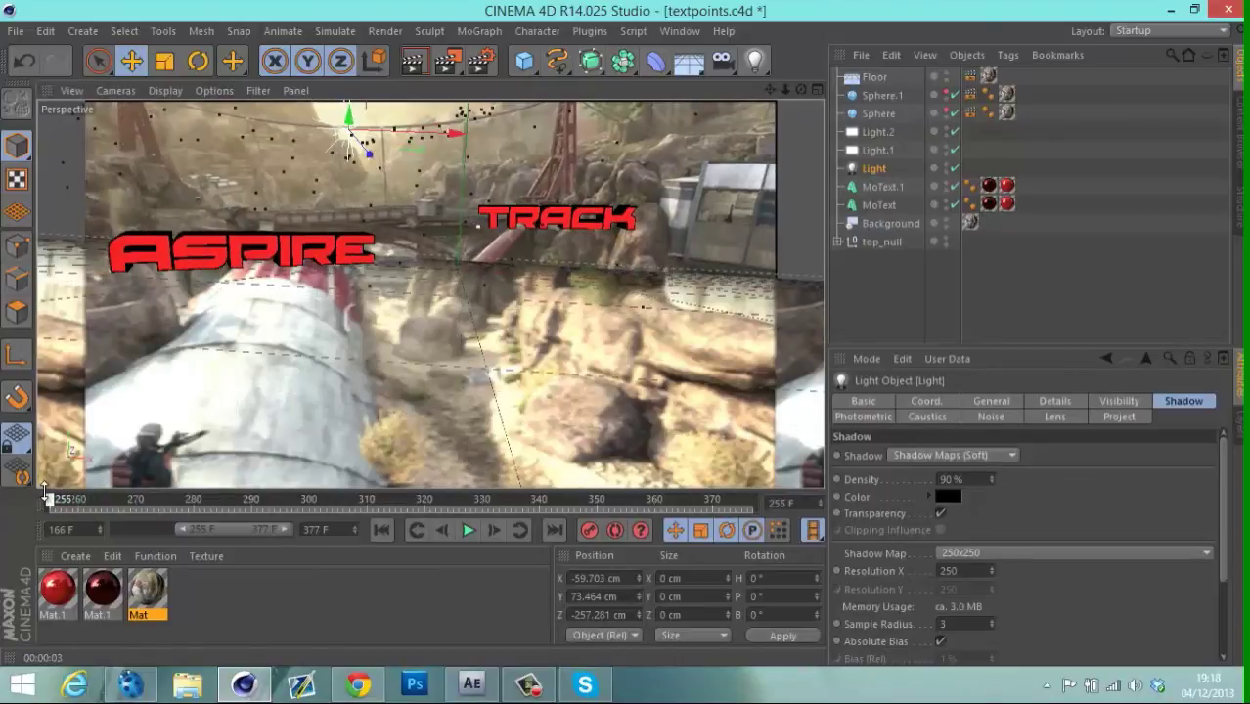
{"action": "left_click", "coordinate": [412, 72]}
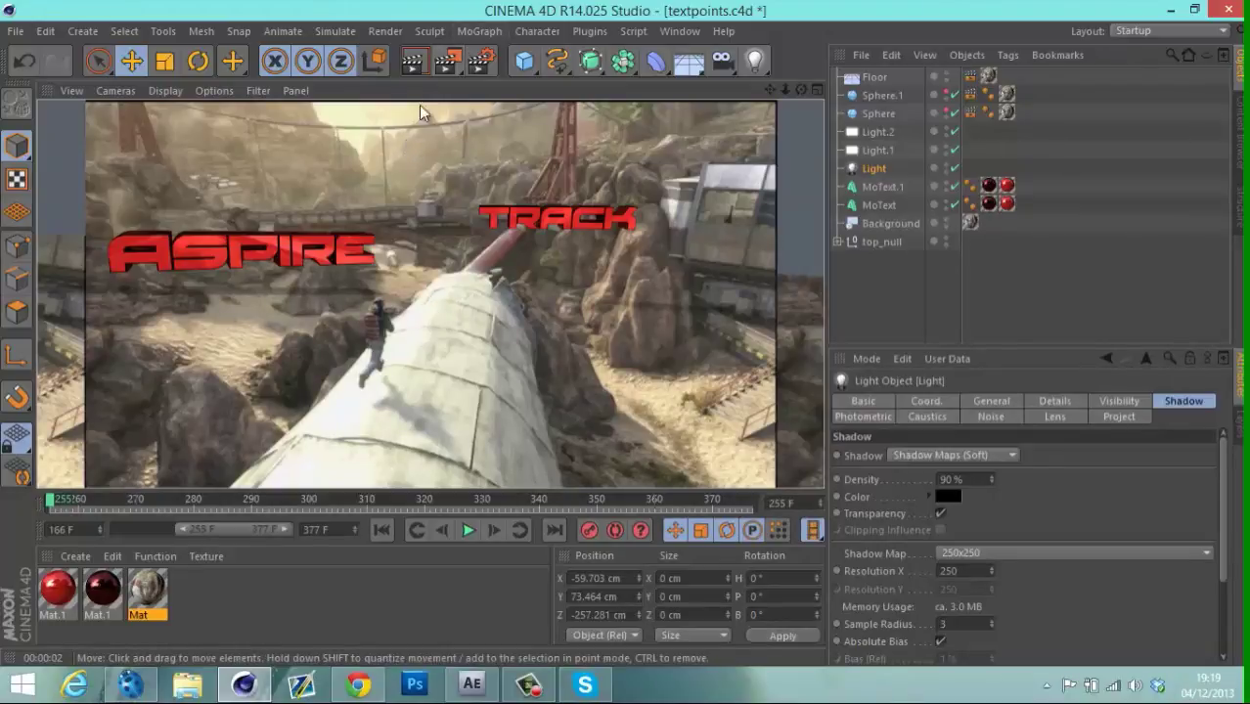
{"action": "left_click", "coordinate": [882, 169]}
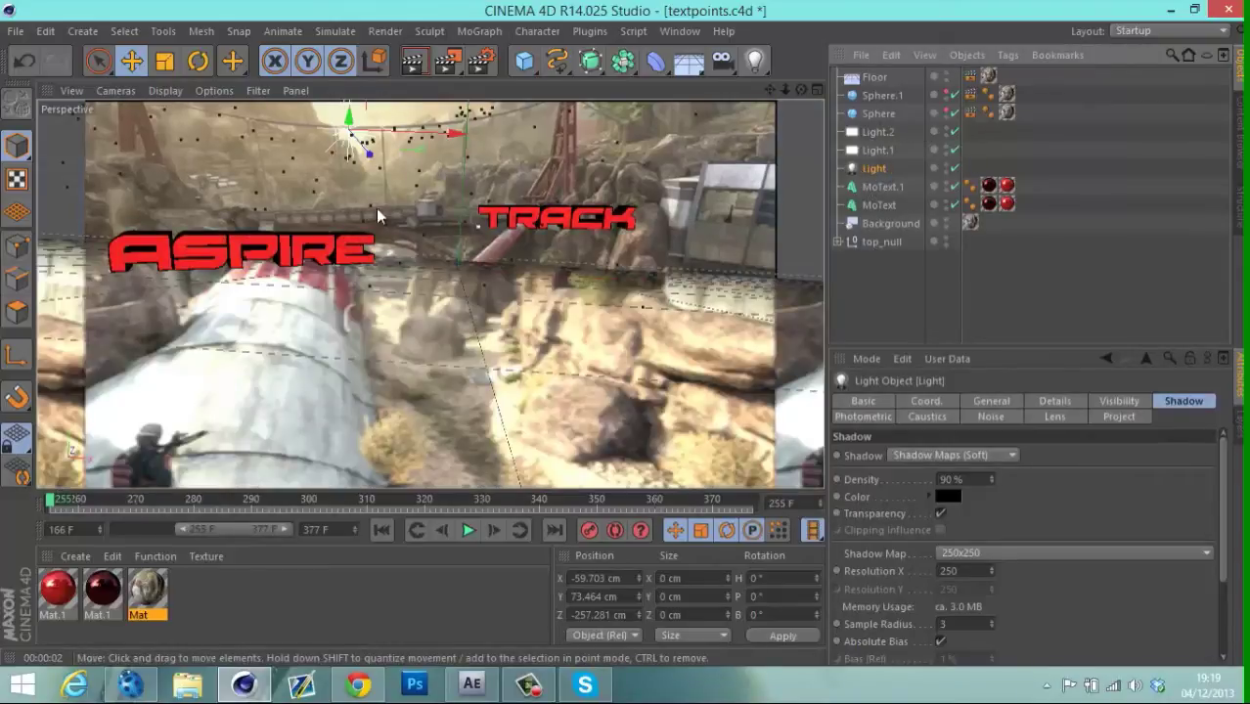
Lower the Floor object to about Y -44.6 cm and check the result with viewport renders.
{"action": "left_click", "coordinate": [880, 78]}
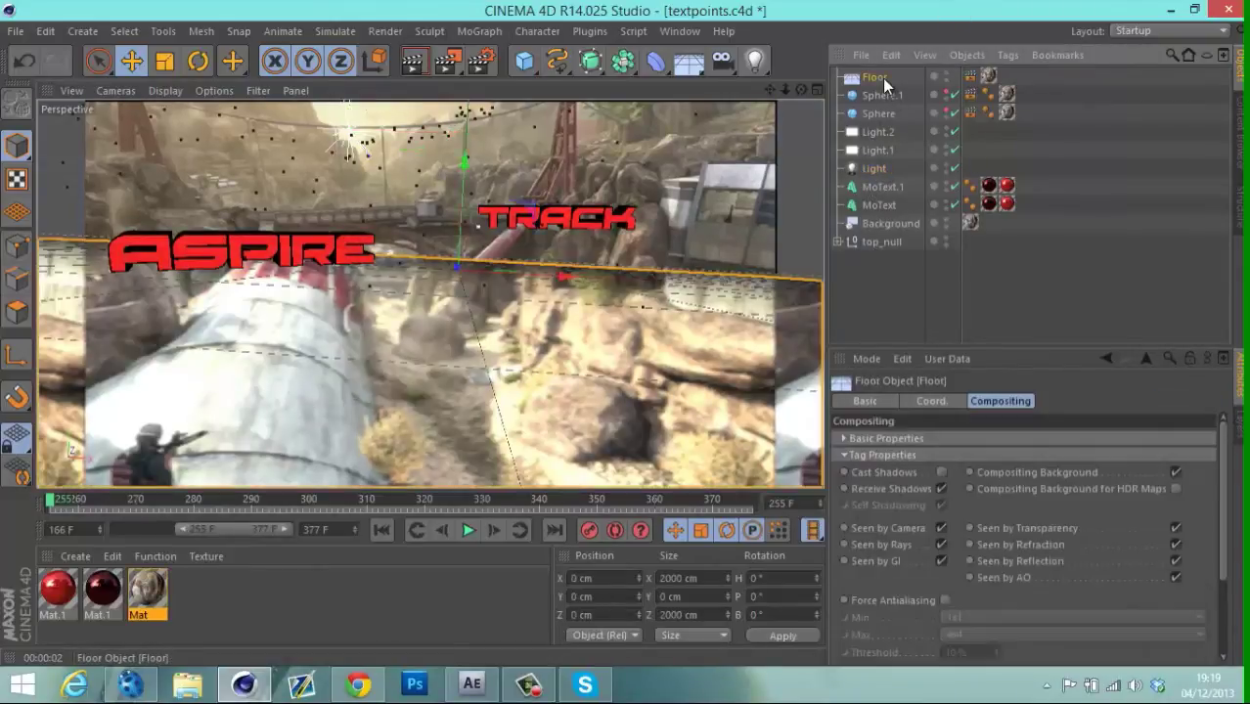
{"action": "left_click_drag", "start_coordinate": [465, 160], "coordinate": [463, 197]}
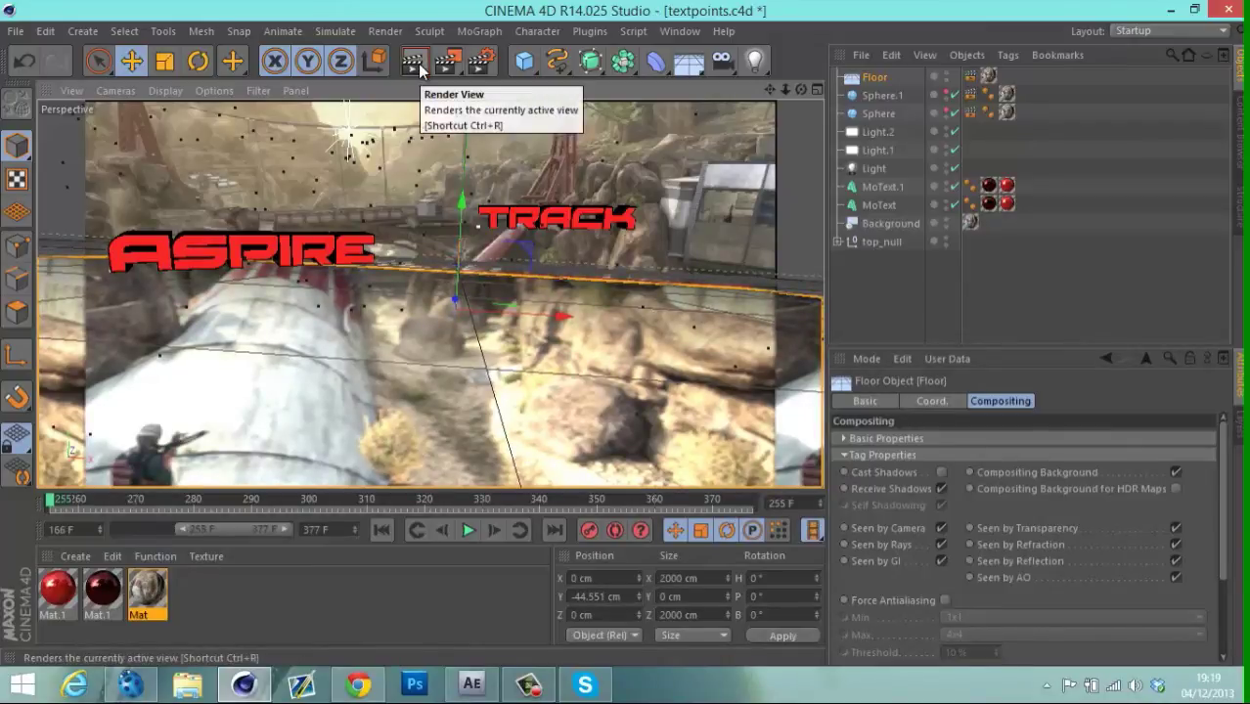
{"action": "left_click", "coordinate": [418, 64]}
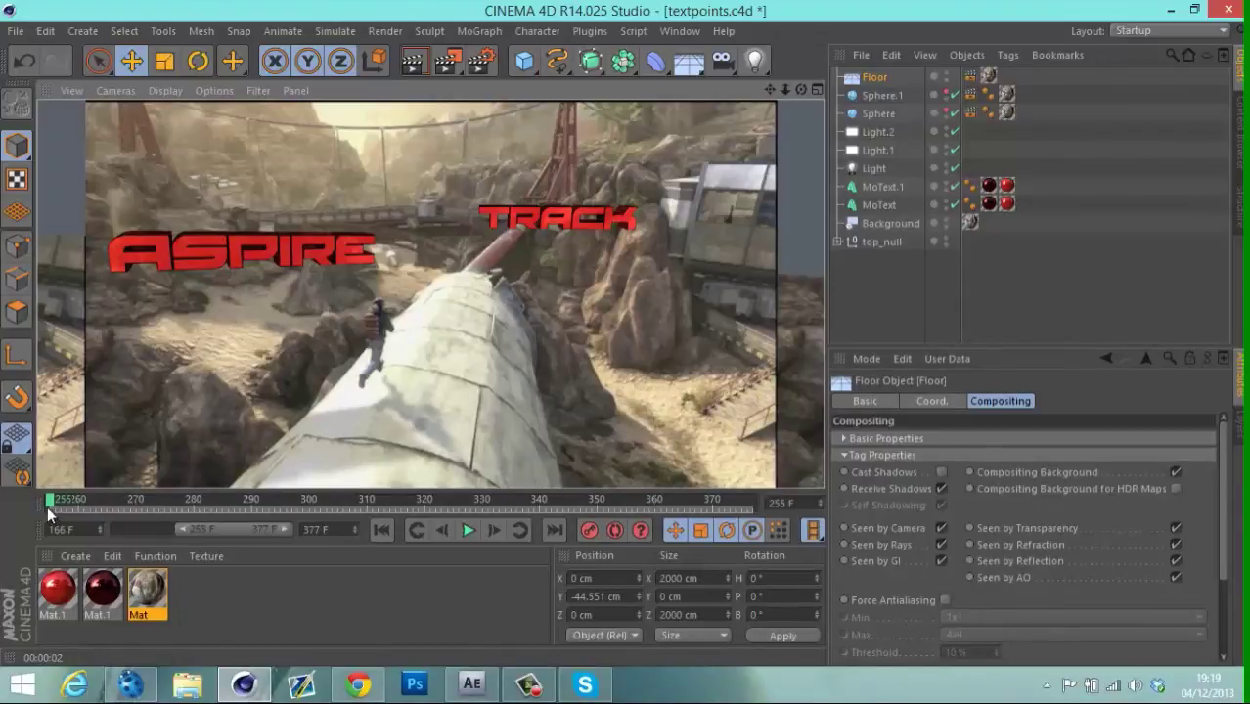
{"action": "left_click", "coordinate": [292, 464]}
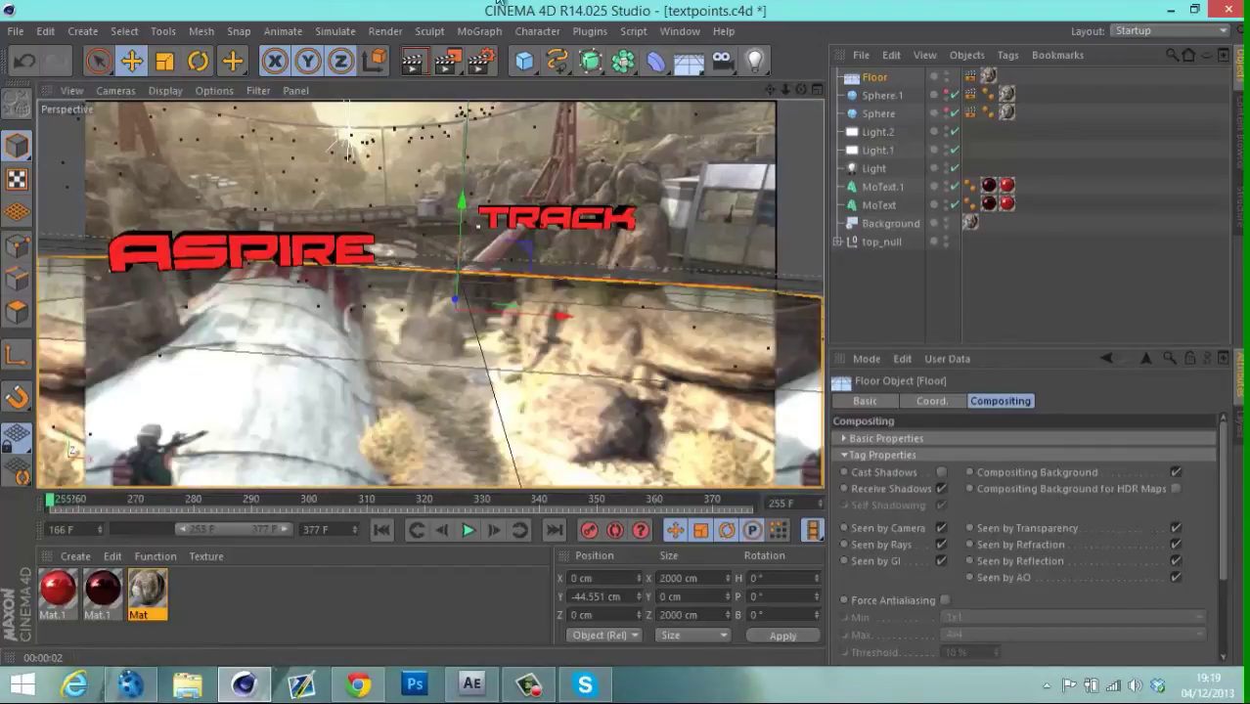
{"action": "left_click", "coordinate": [417, 63]}
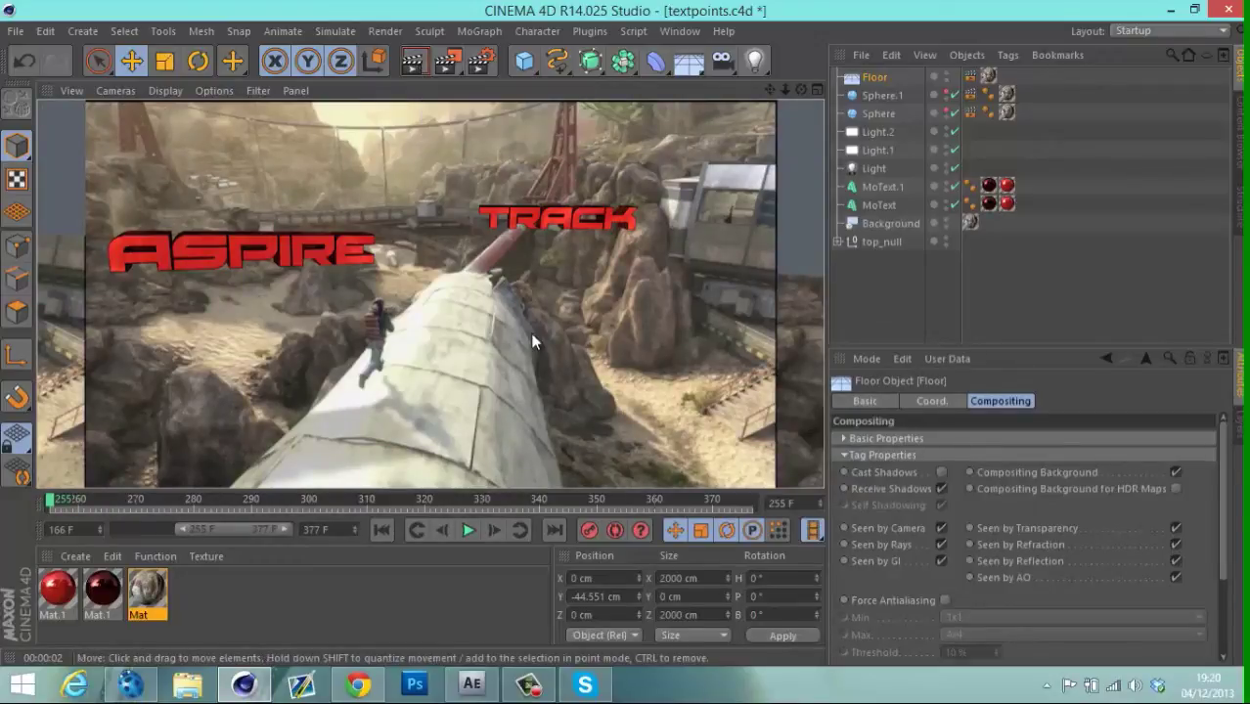
Check the TRACK text with a viewport render at frame 312, and move back to frame 284.
{"action": "left_click", "coordinate": [379, 500]}
{"action": "left_click", "coordinate": [414, 63]}
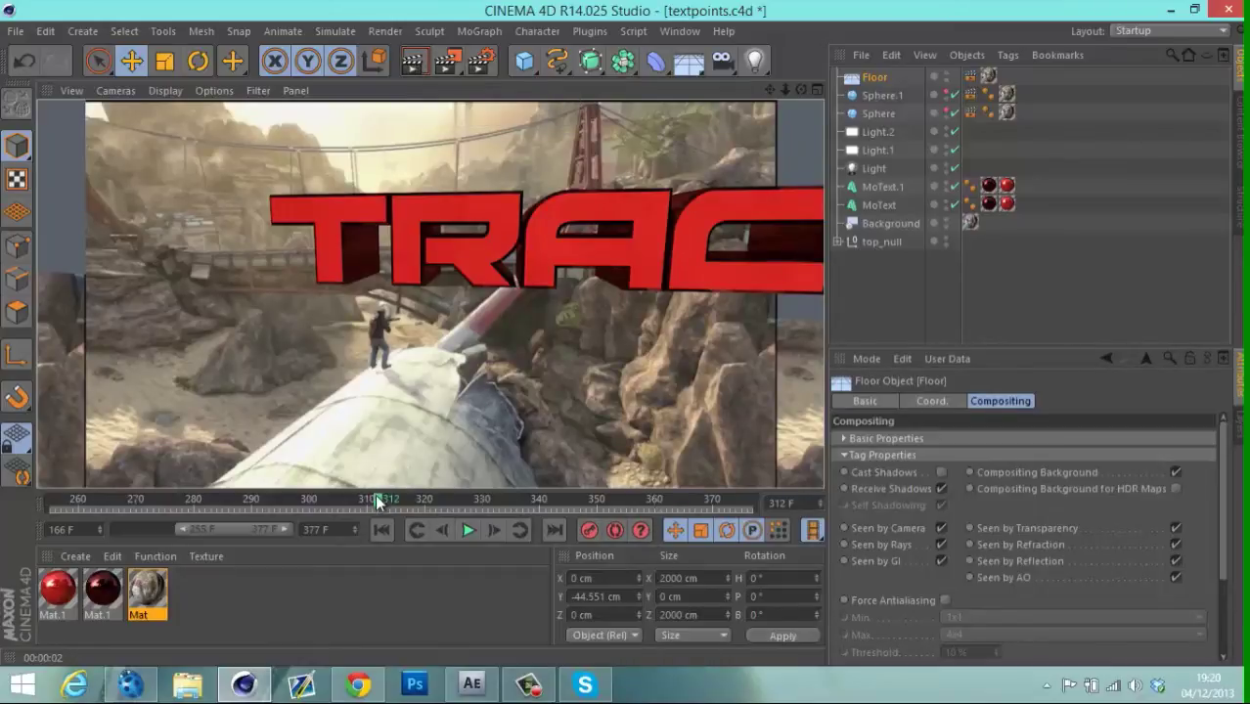
{"action": "left_click_drag", "start_coordinate": [371, 498], "coordinate": [217, 499]}
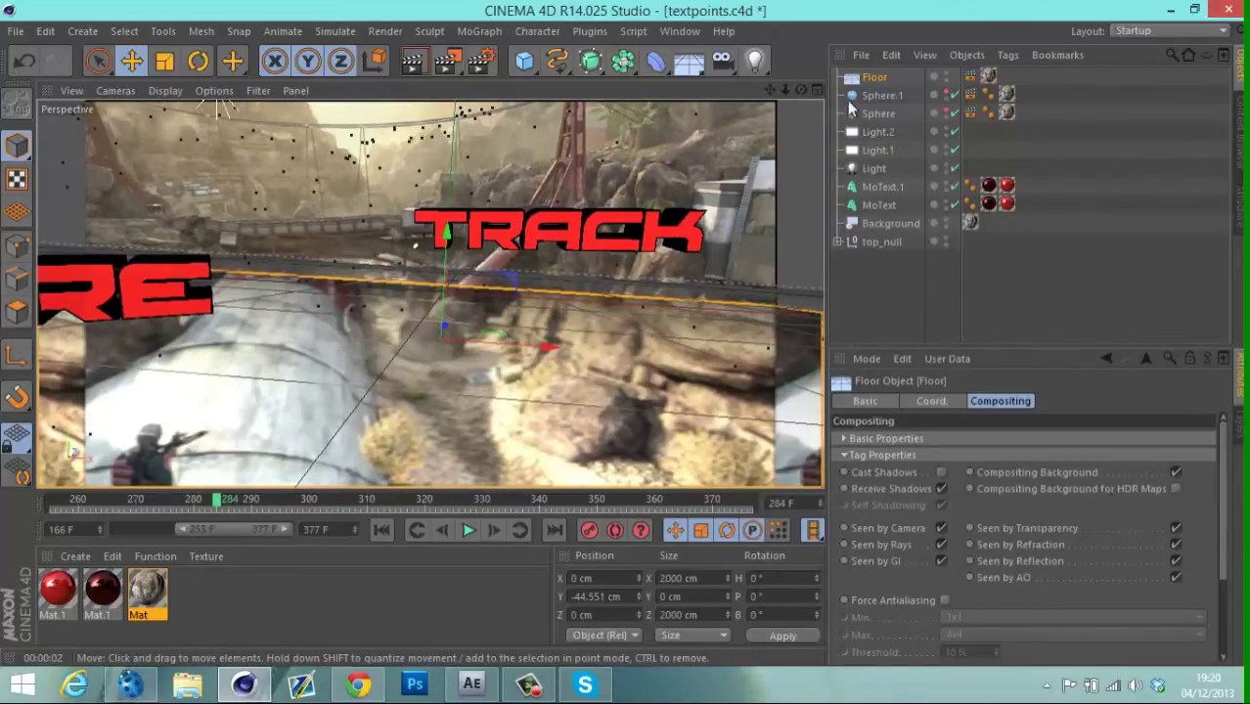
Hide the Floor object and render a viewport preview at frame 255.
{"action": "left_click", "coordinate": [946, 75]}
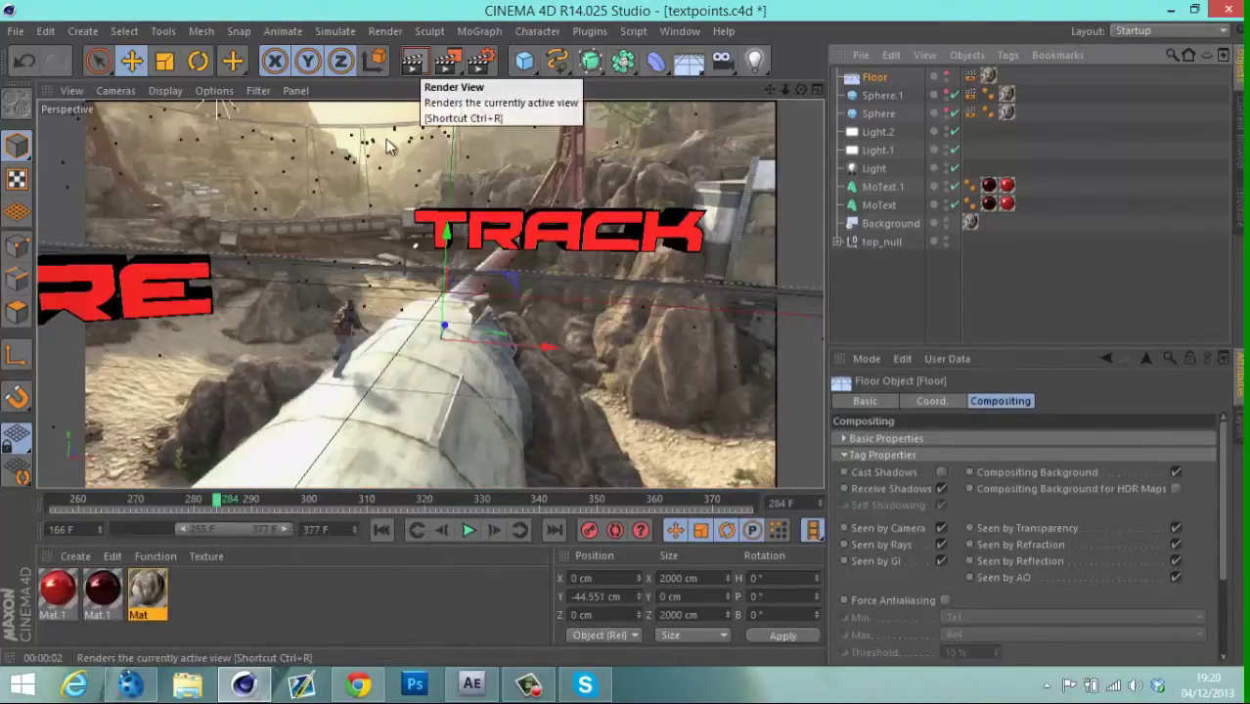
{"action": "left_click", "coordinate": [45, 502]}
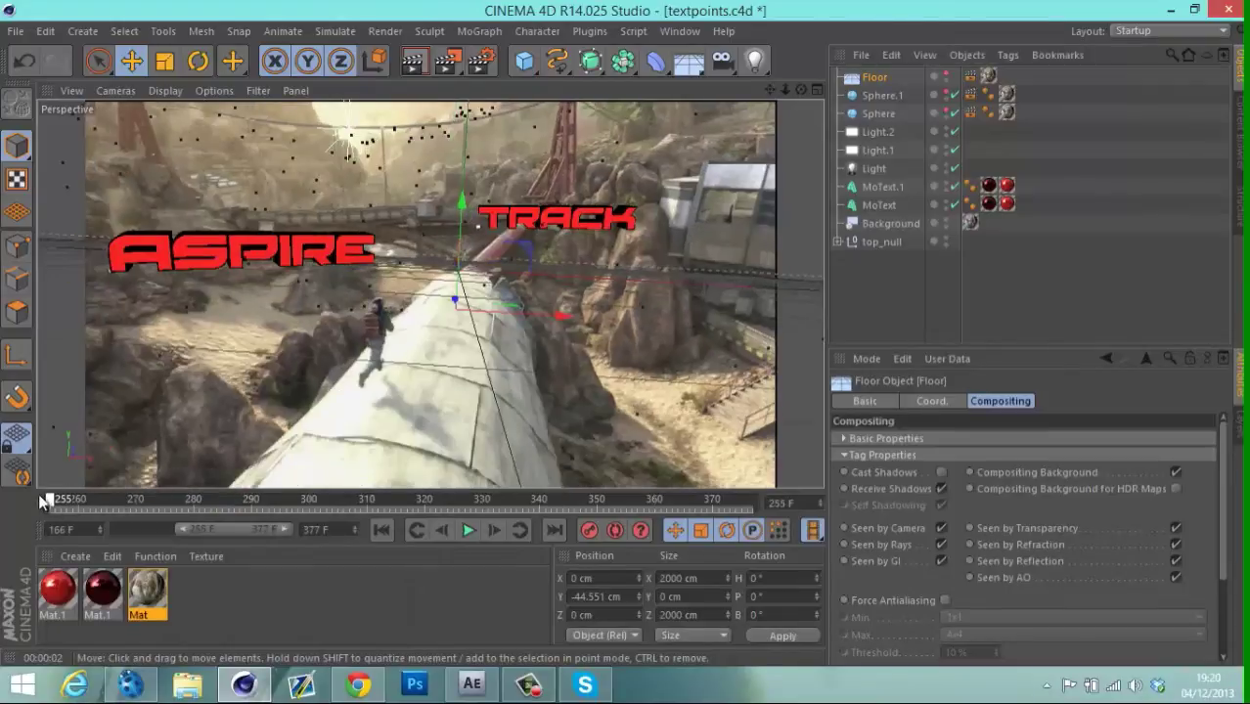
{"action": "left_click", "coordinate": [412, 63]}
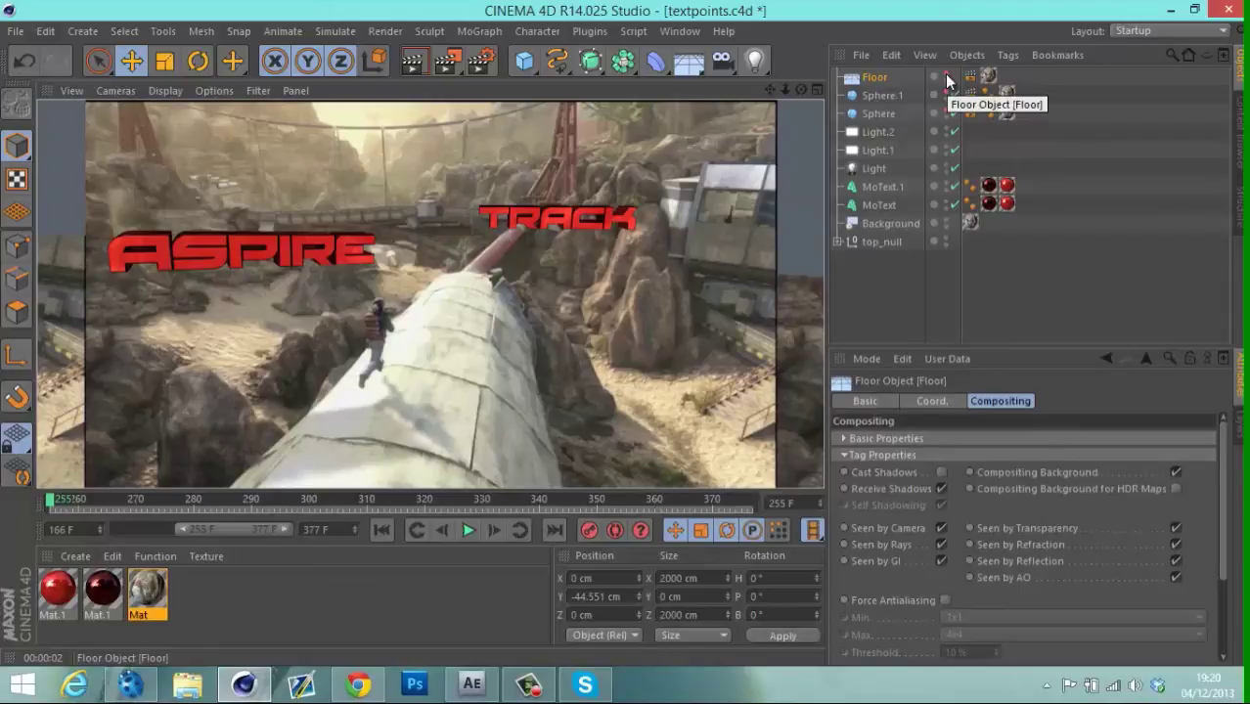
Move to frame 292 and render a viewport preview of the scene without the floor.
{"action": "key", "text": "super+c"}
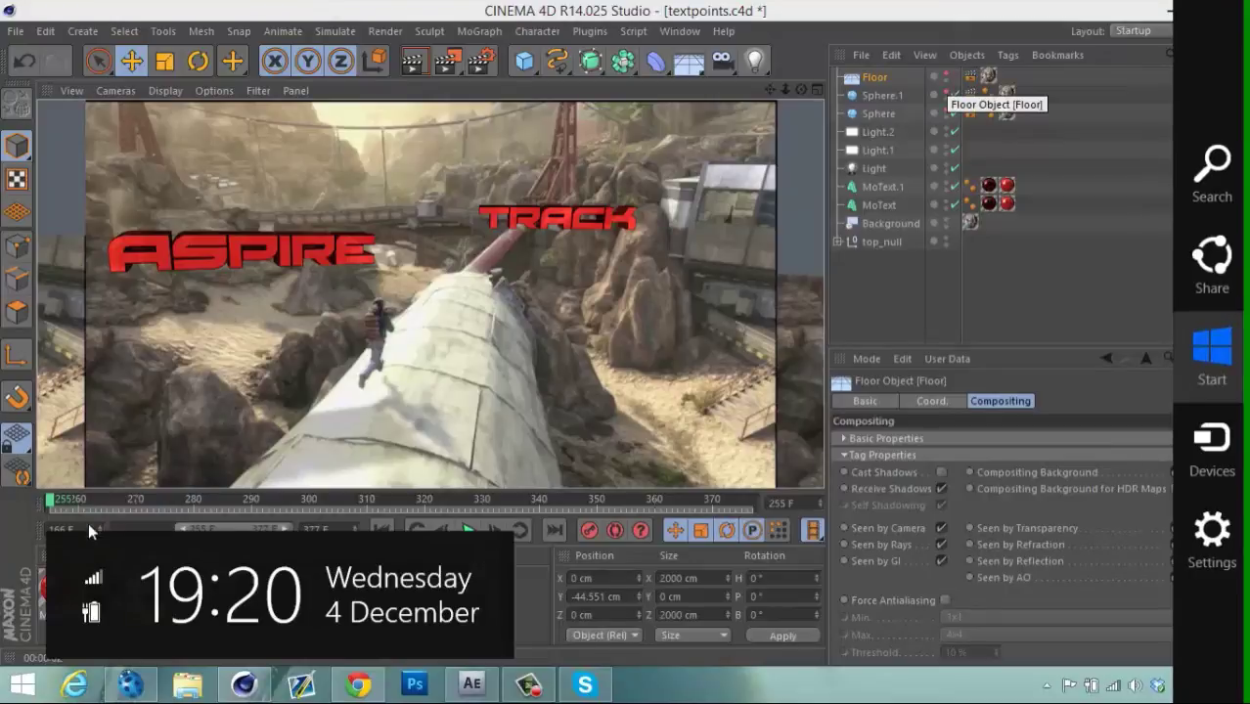
{"action": "left_click", "coordinate": [120, 497]}
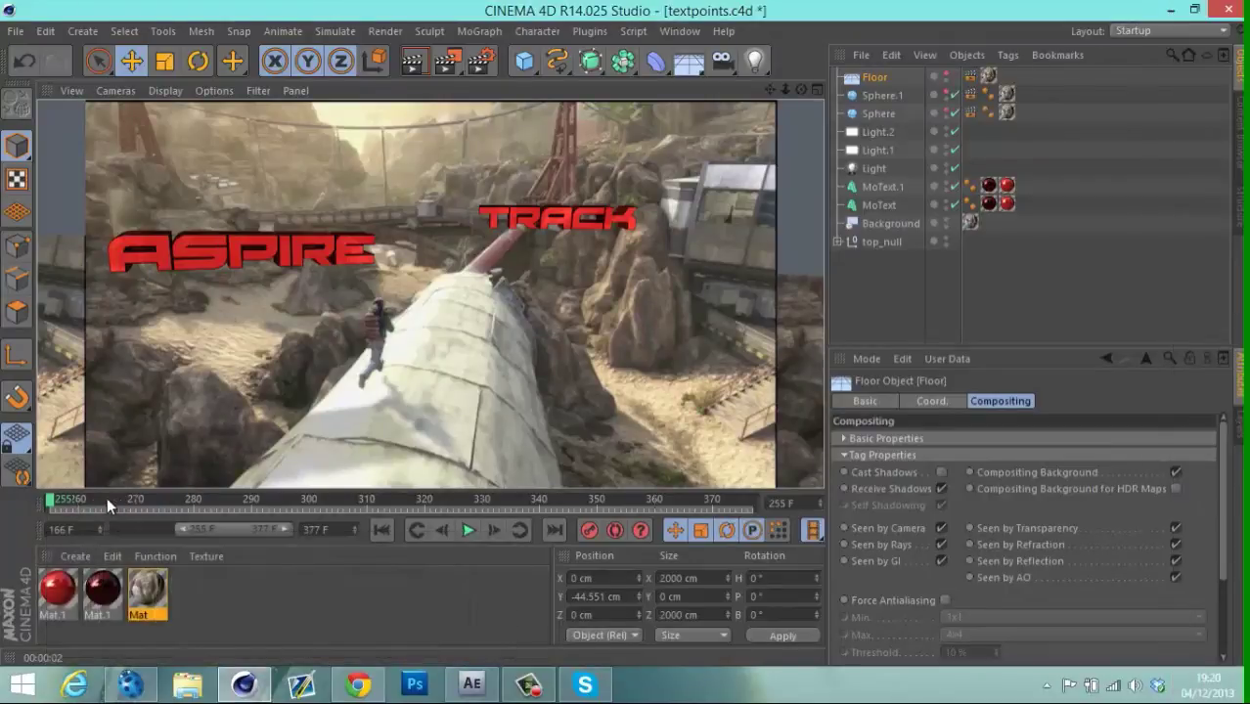
{"action": "mouse_move", "coordinate": [102, 493]}
{"action": "left_mouse_down"}
{"action": "mouse_move", "coordinate": [476, 509]}
{"action": "mouse_move", "coordinate": [651, 501]}
{"action": "mouse_move", "coordinate": [91, 505]}
{"action": "left_mouse_up"}
{"action": "left_click_drag", "start_coordinate": [180, 499], "coordinate": [265, 501]}
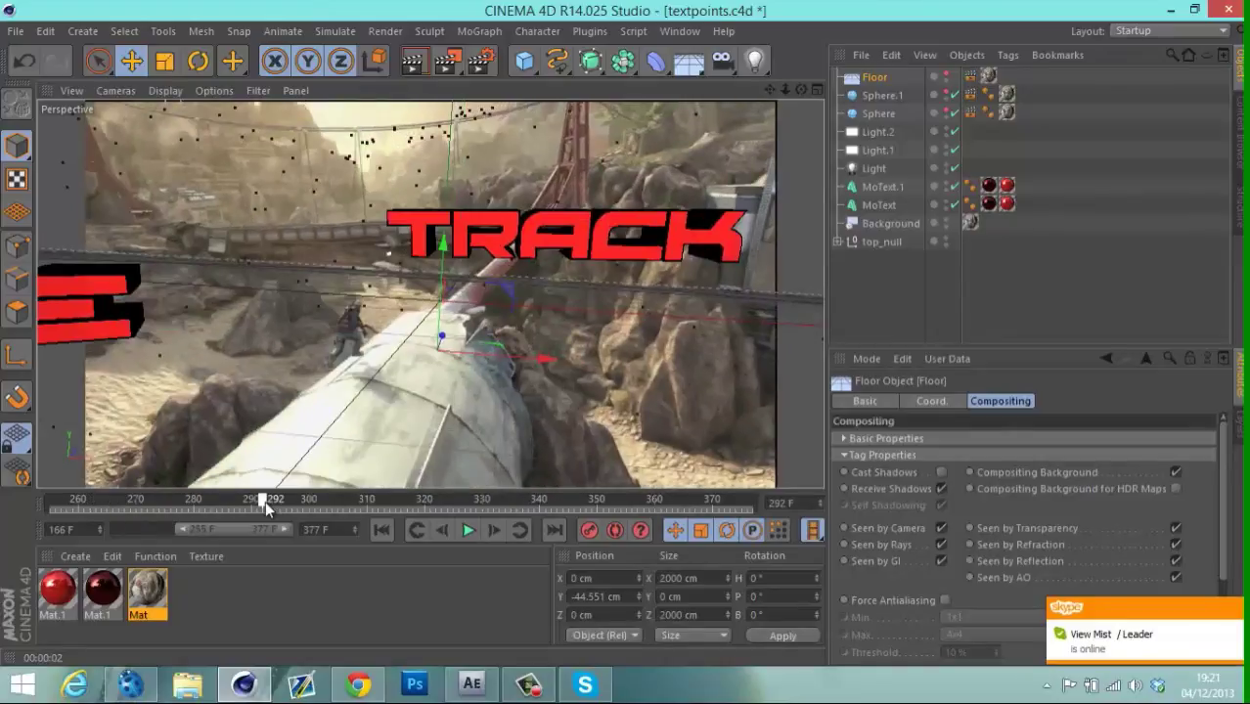
{"action": "left_click", "coordinate": [412, 67]}
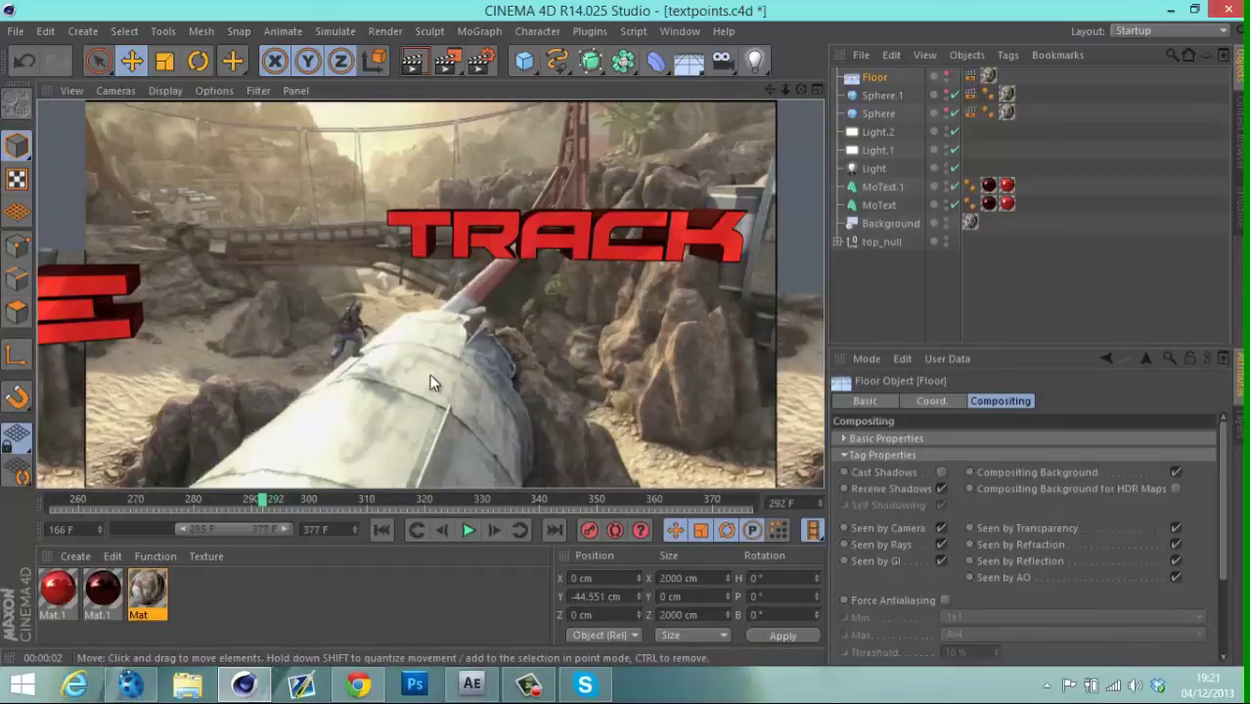
Set the frame range in the render output settings to All Frames.
{"action": "left_click", "coordinate": [480, 68]}
{"action": "left_click", "coordinate": [777, 10]}
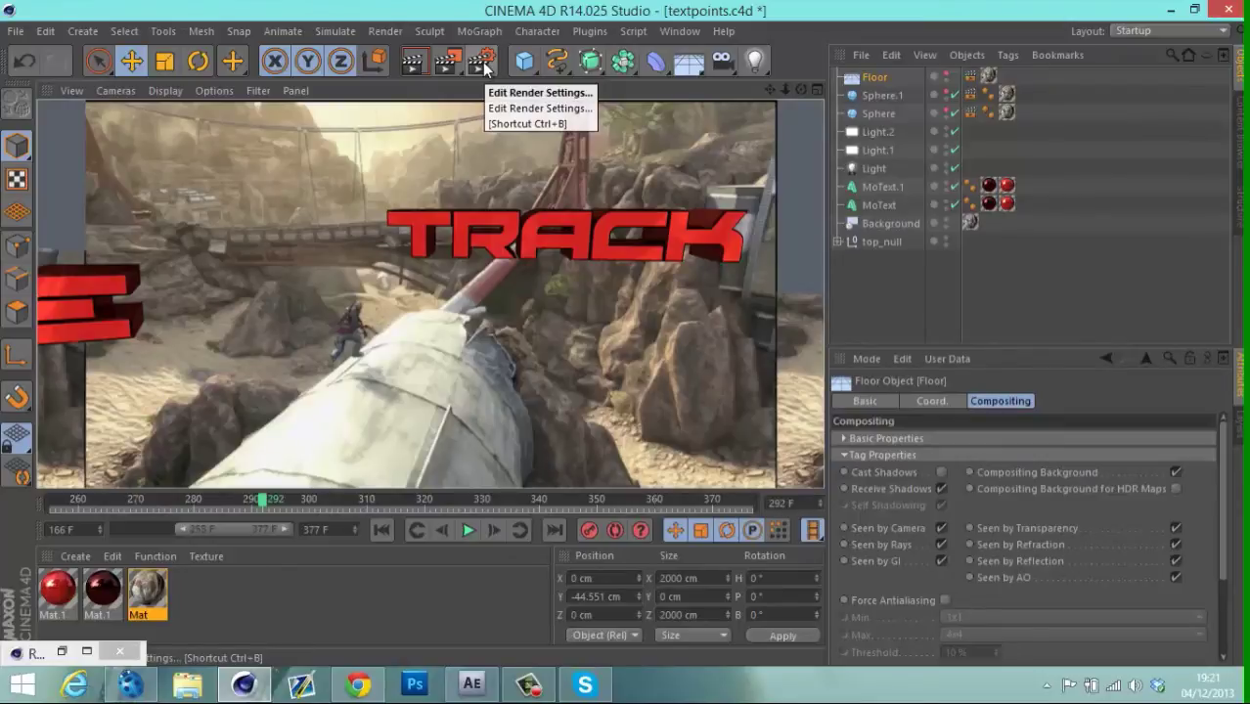
{"action": "left_click", "coordinate": [482, 61]}
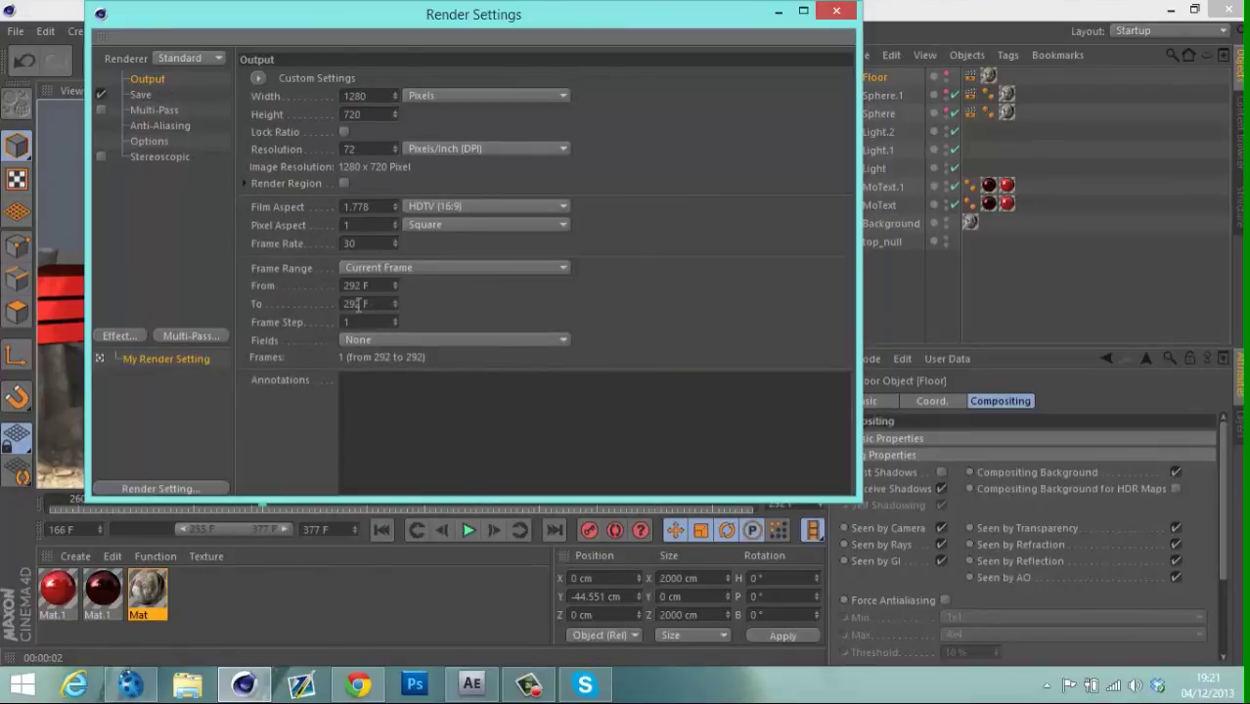
{"action": "left_click", "coordinate": [420, 269]}
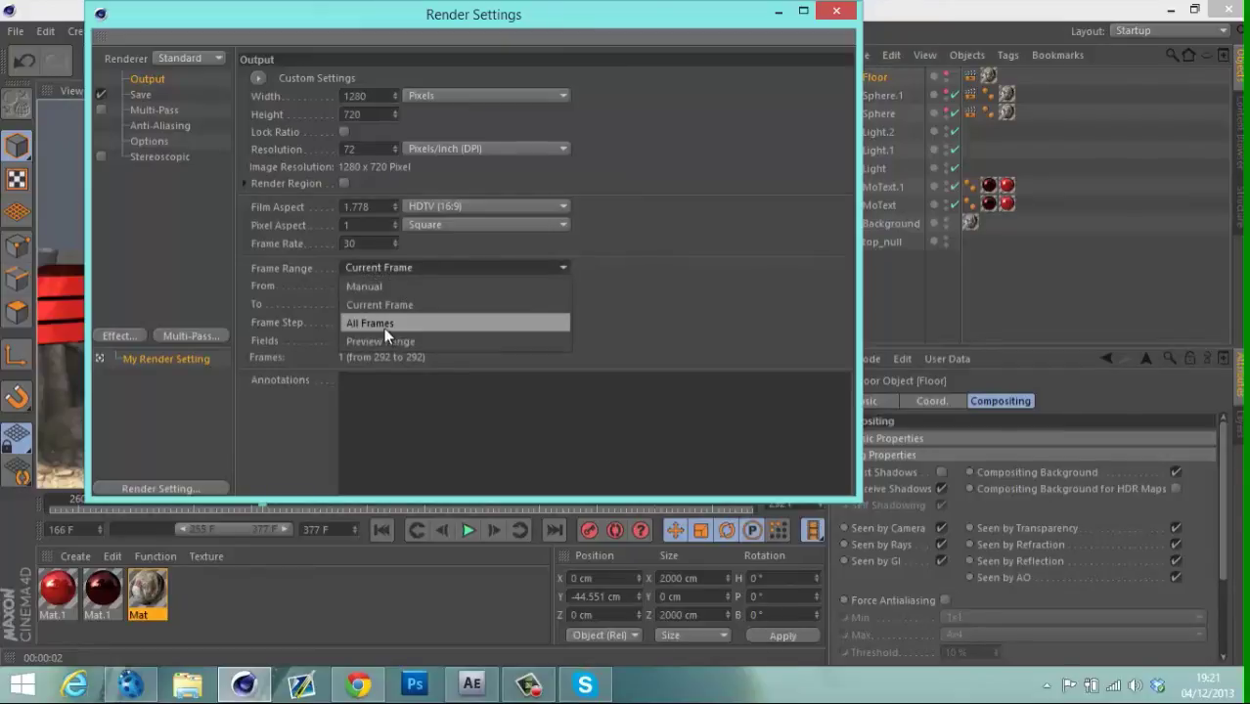
{"action": "left_click", "coordinate": [384, 330]}
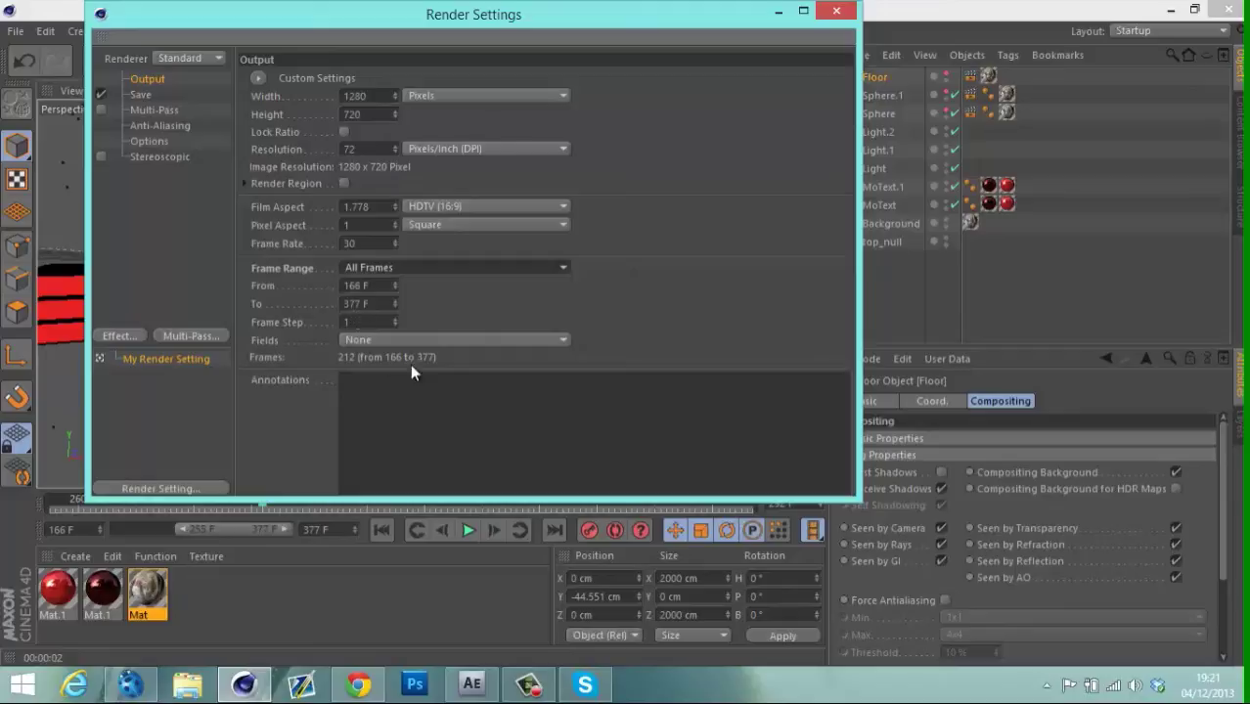
For the render's save location, create a folder named trackdonetut on the Desktop and open it.
{"action": "left_click", "coordinate": [147, 94]}
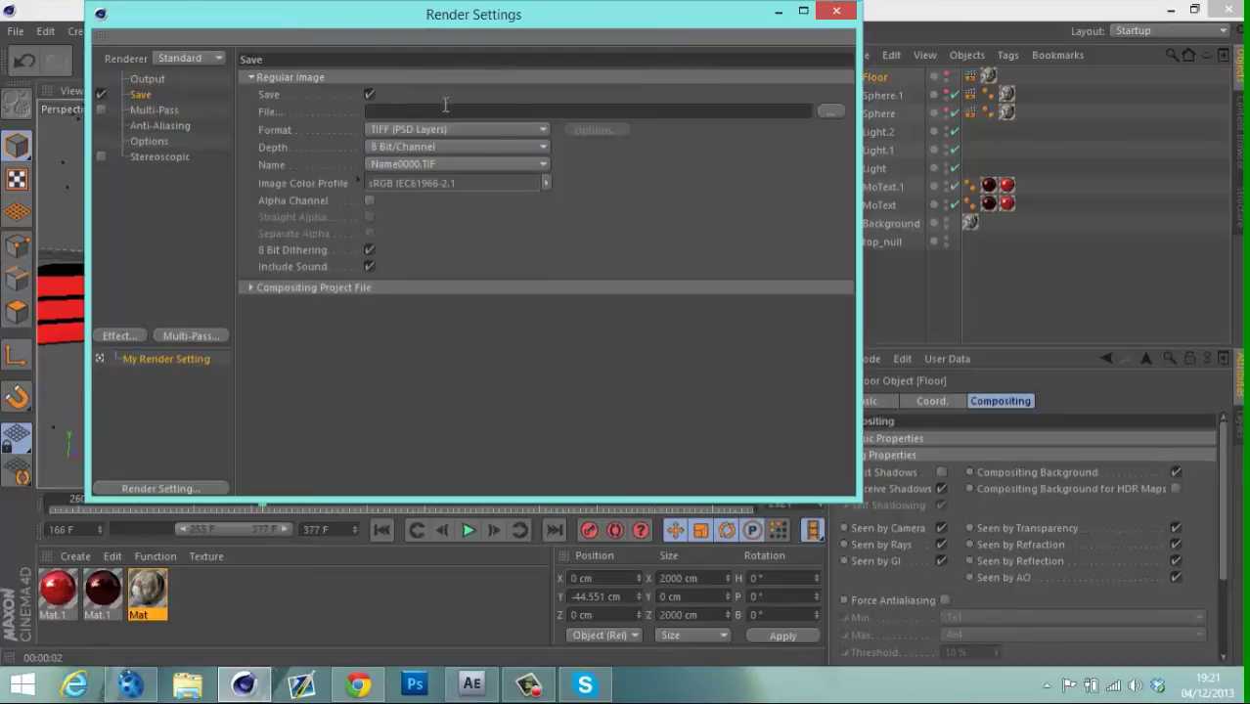
{"action": "left_click", "coordinate": [832, 115]}
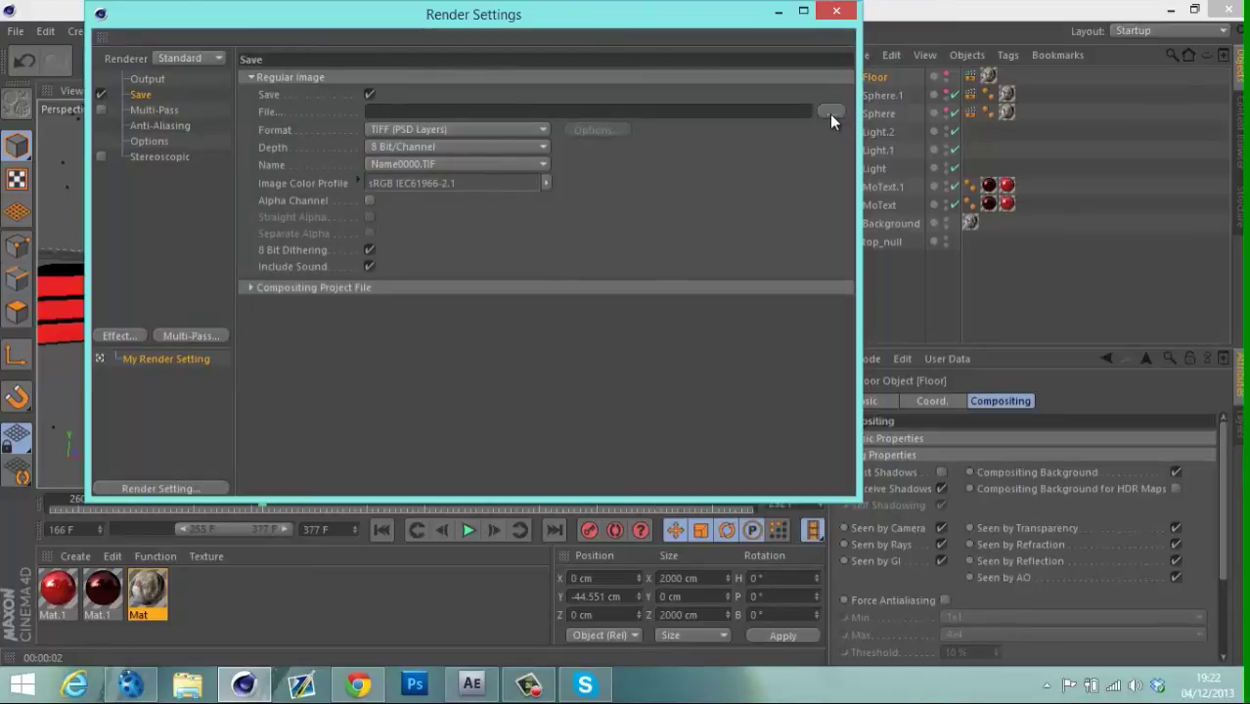
{"action": "key", "text": "super+c"}
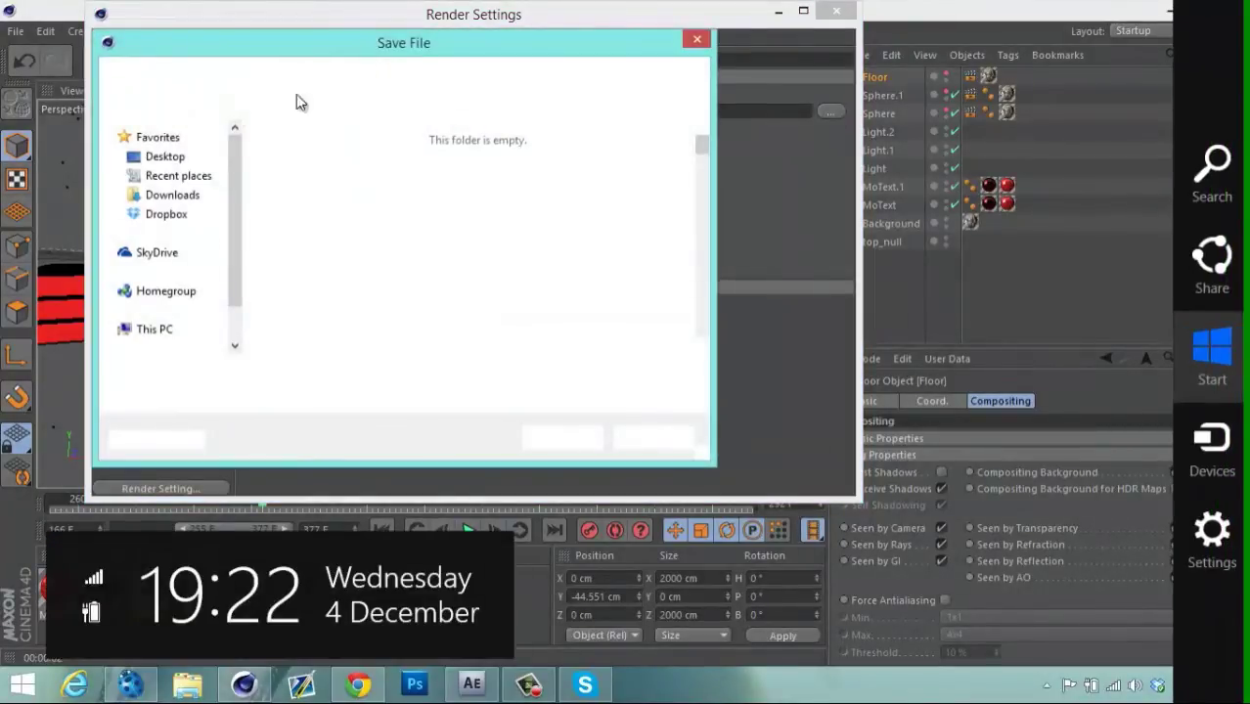
{"action": "left_click", "coordinate": [180, 158]}
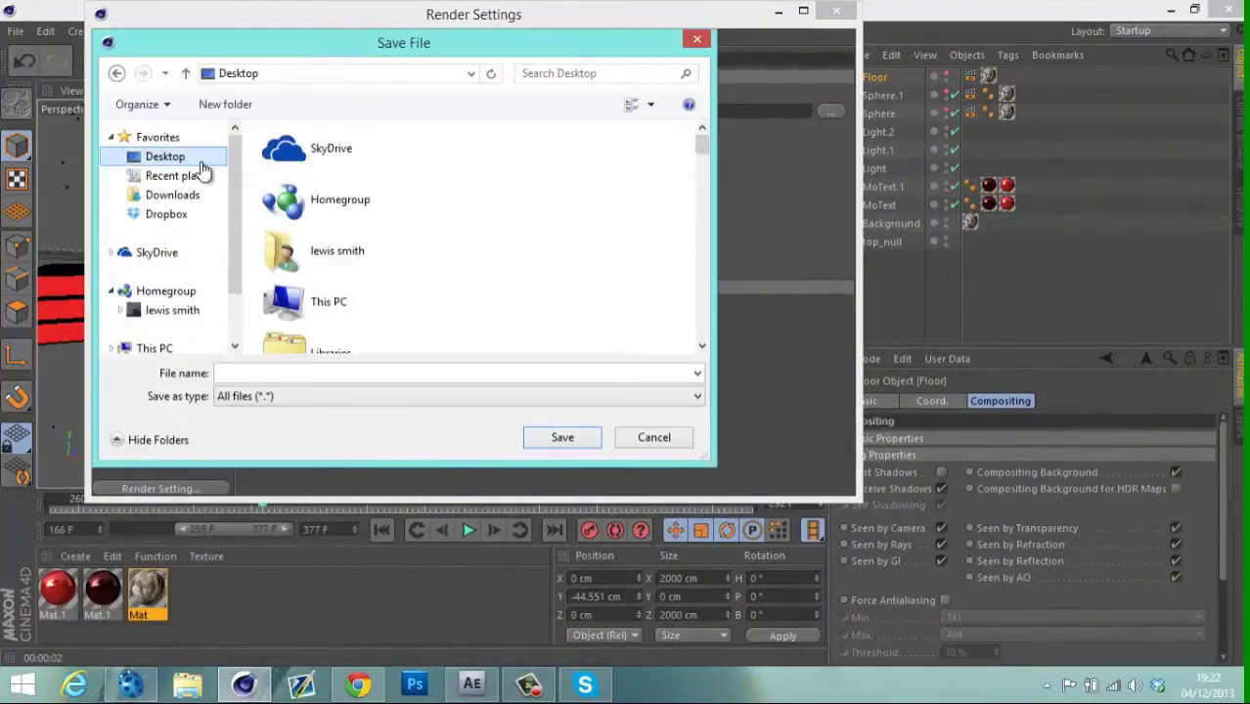
{"action": "left_click_drag", "start_coordinate": [702, 146], "coordinate": [700, 215]}
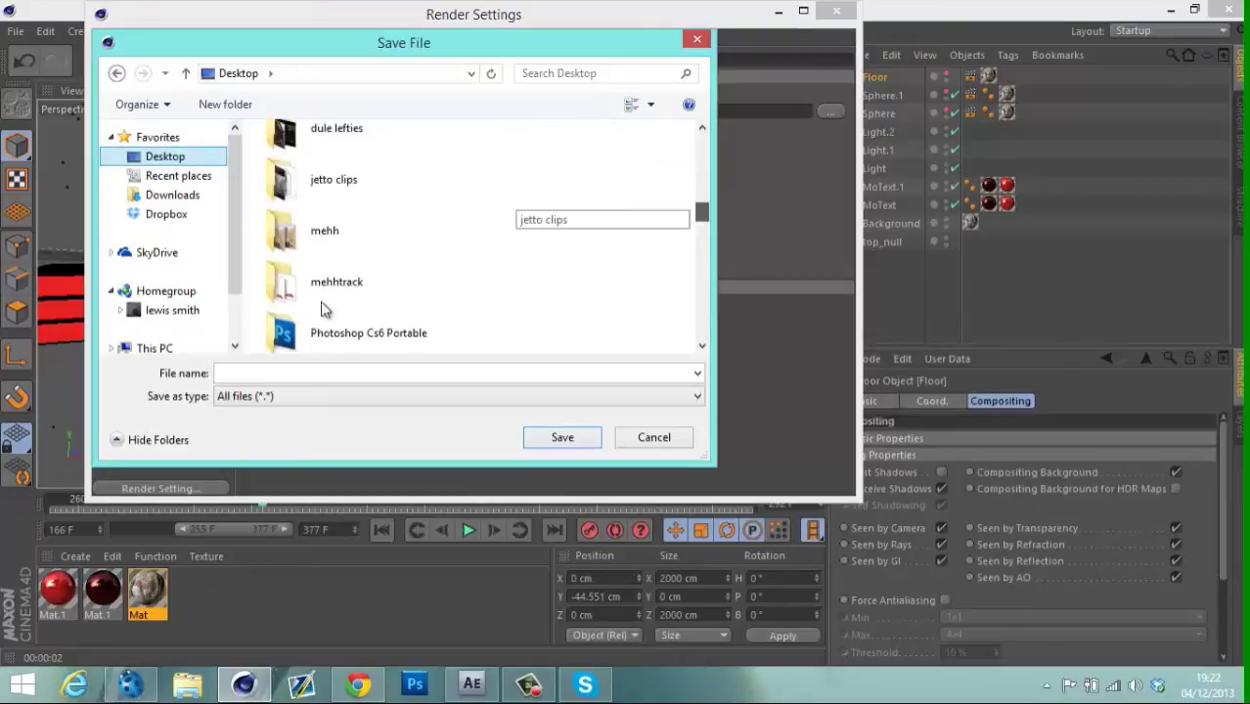
{"action": "left_click", "coordinate": [256, 107]}
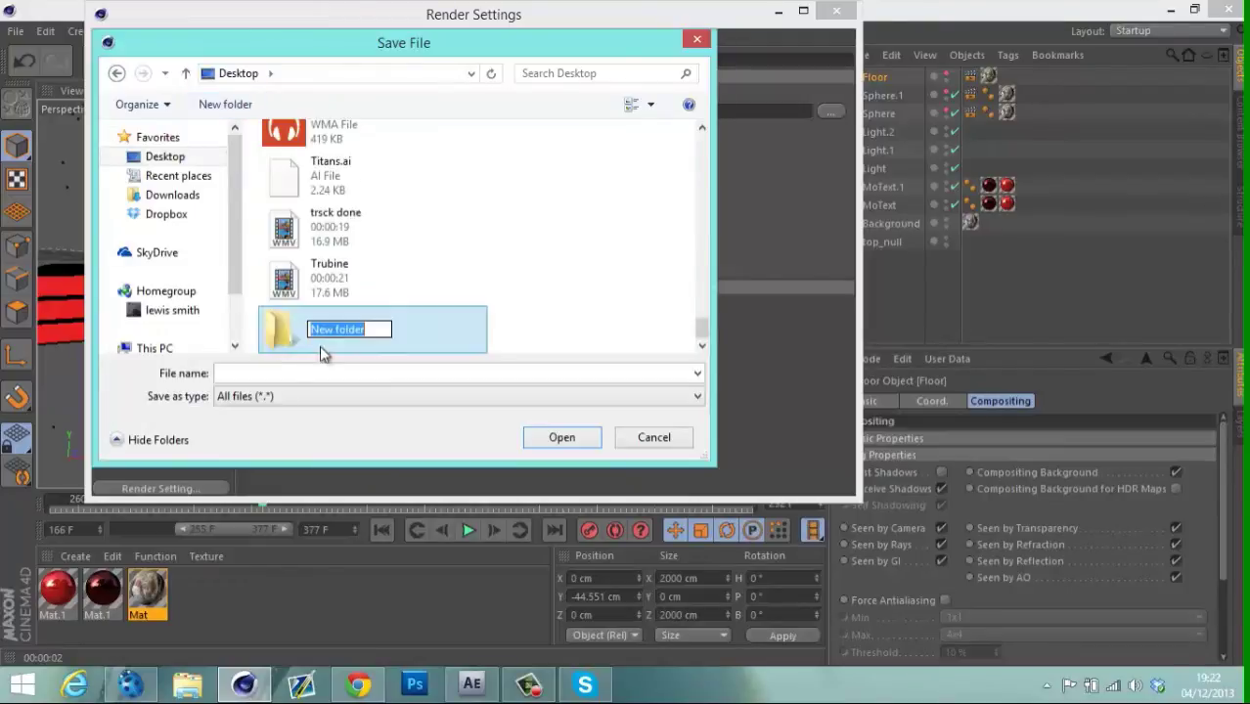
{"action": "type", "text": "trackdone"}
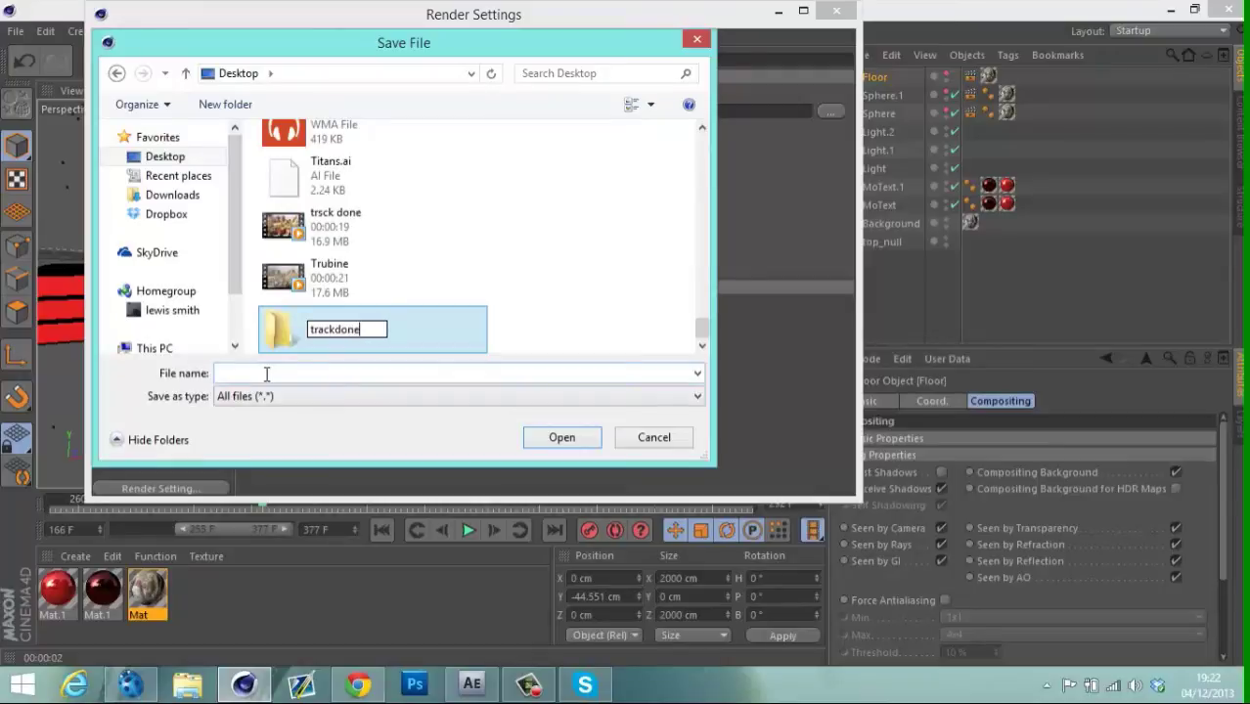
{"action": "type", "text": "tut"}
{"action": "left_click", "coordinate": [563, 437]}
{"action": "double_click", "coordinate": [389, 338]}
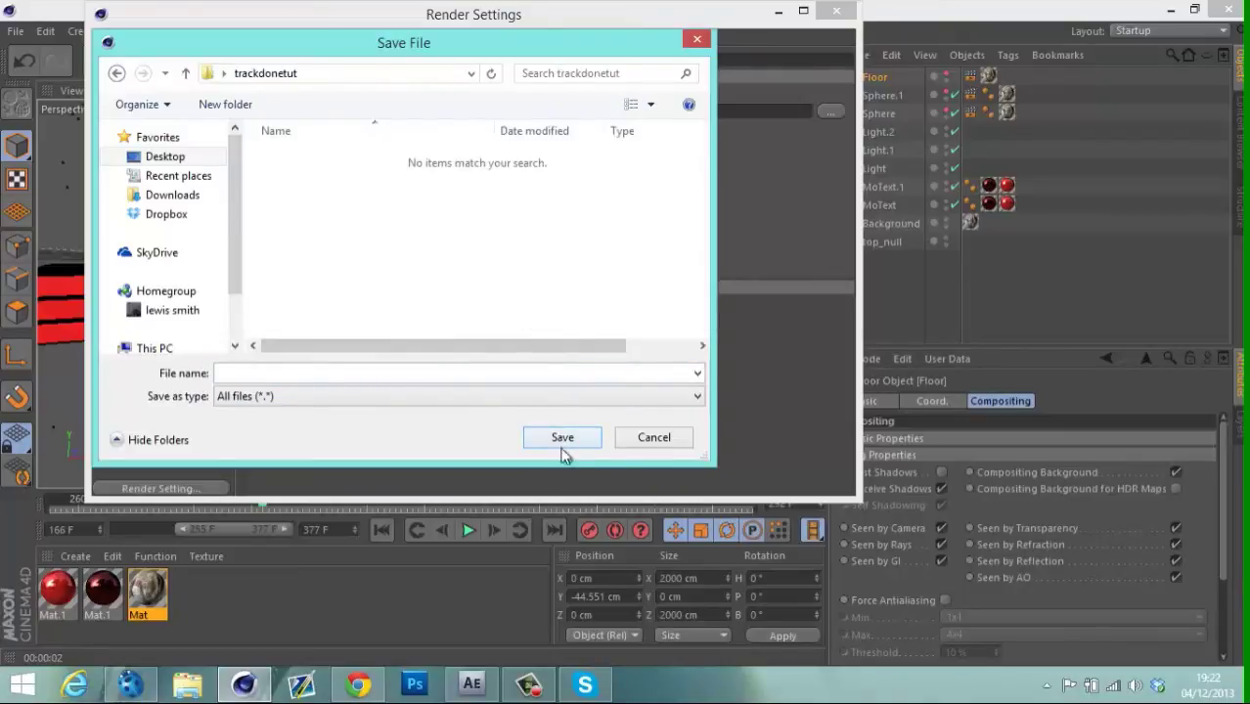
Name the render output file trackimg and save it in the trackdonetut folder.
{"action": "left_click", "coordinate": [344, 373]}
{"action": "type", "text": "track"}
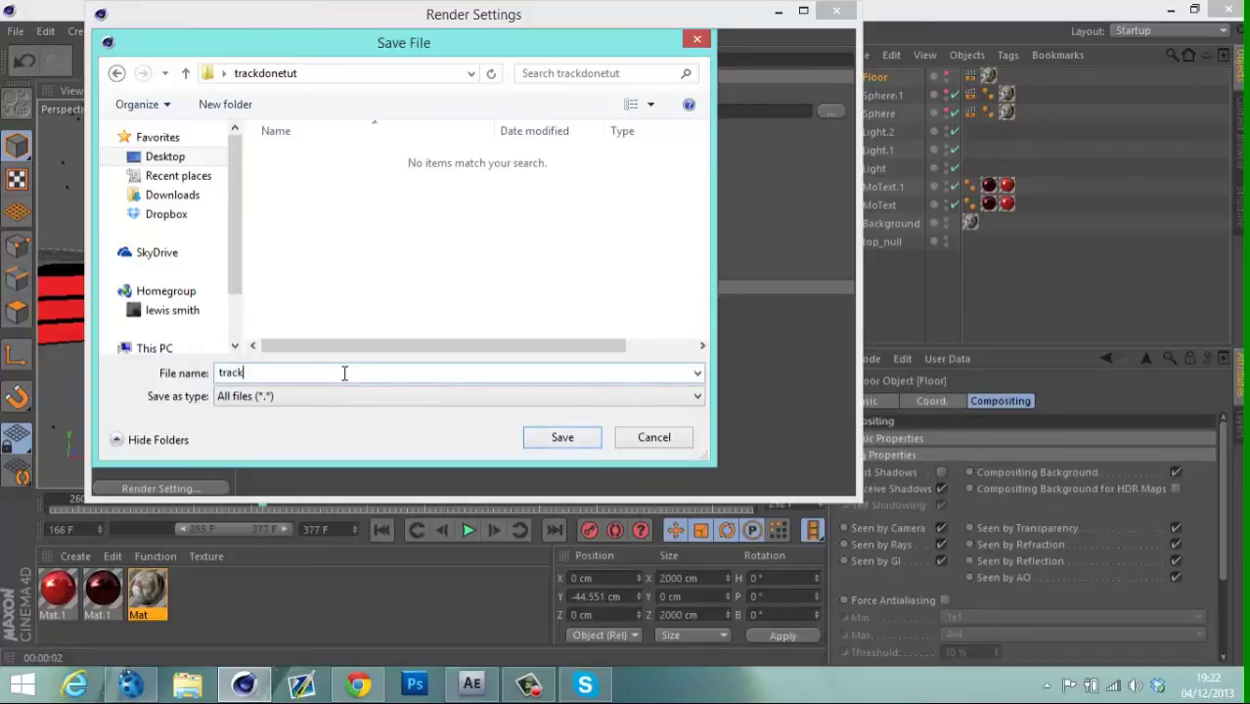
{"action": "type", "text": "img"}
{"action": "left_click", "coordinate": [575, 439]}
{"action": "left_click", "coordinate": [577, 439]}
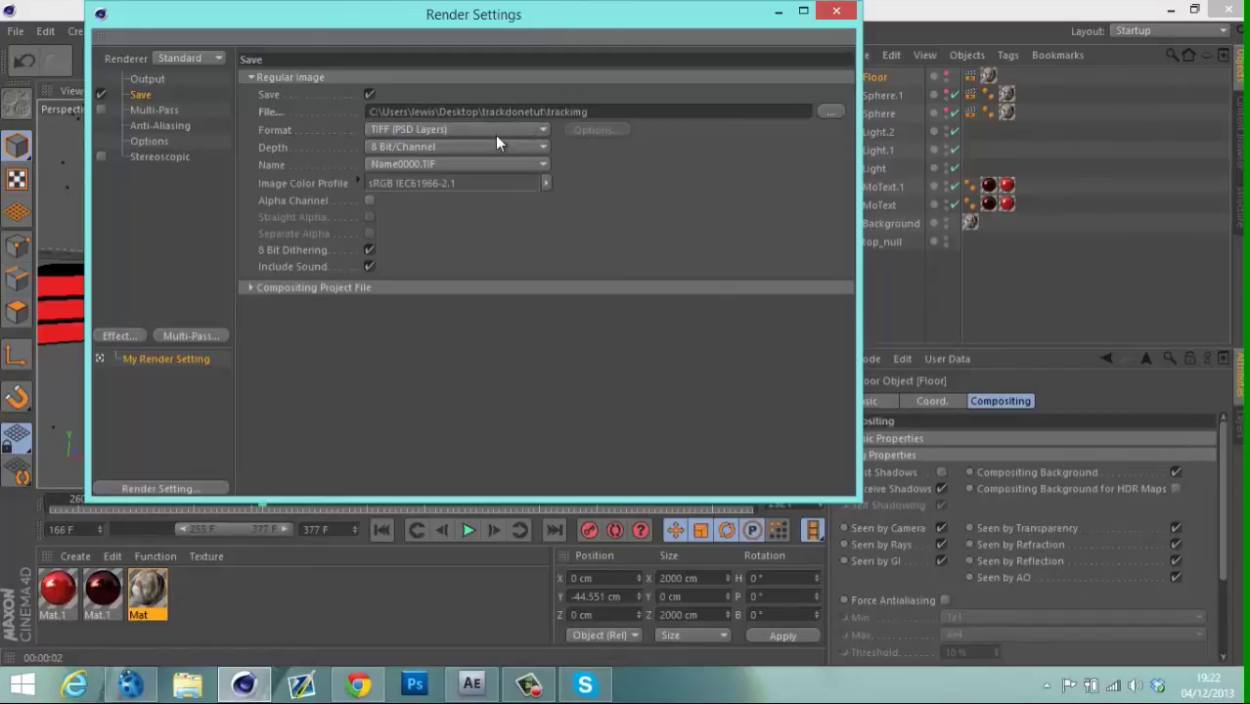
Enable Alpha Channel and Straight Alpha for the saved render images and turn off Include Sound.
{"action": "left_click", "coordinate": [368, 200]}
{"action": "left_click", "coordinate": [368, 217]}
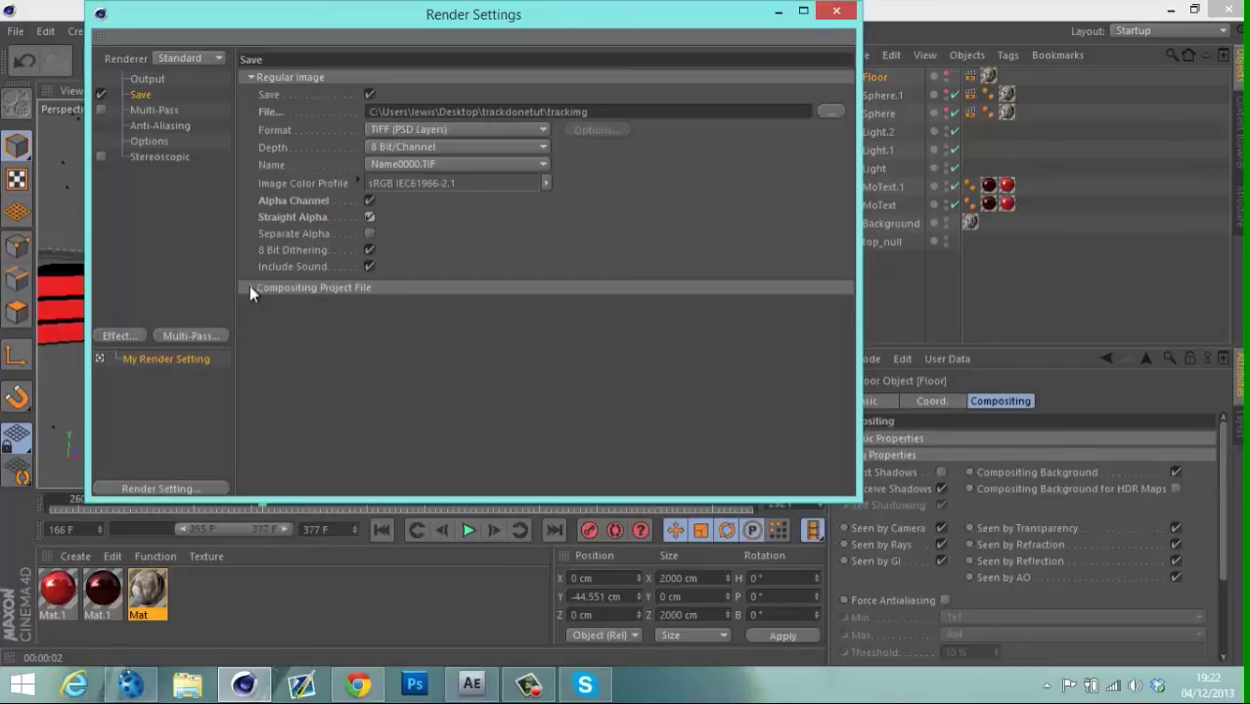
{"action": "left_click", "coordinate": [369, 266]}
{"action": "left_click", "coordinate": [156, 110]}
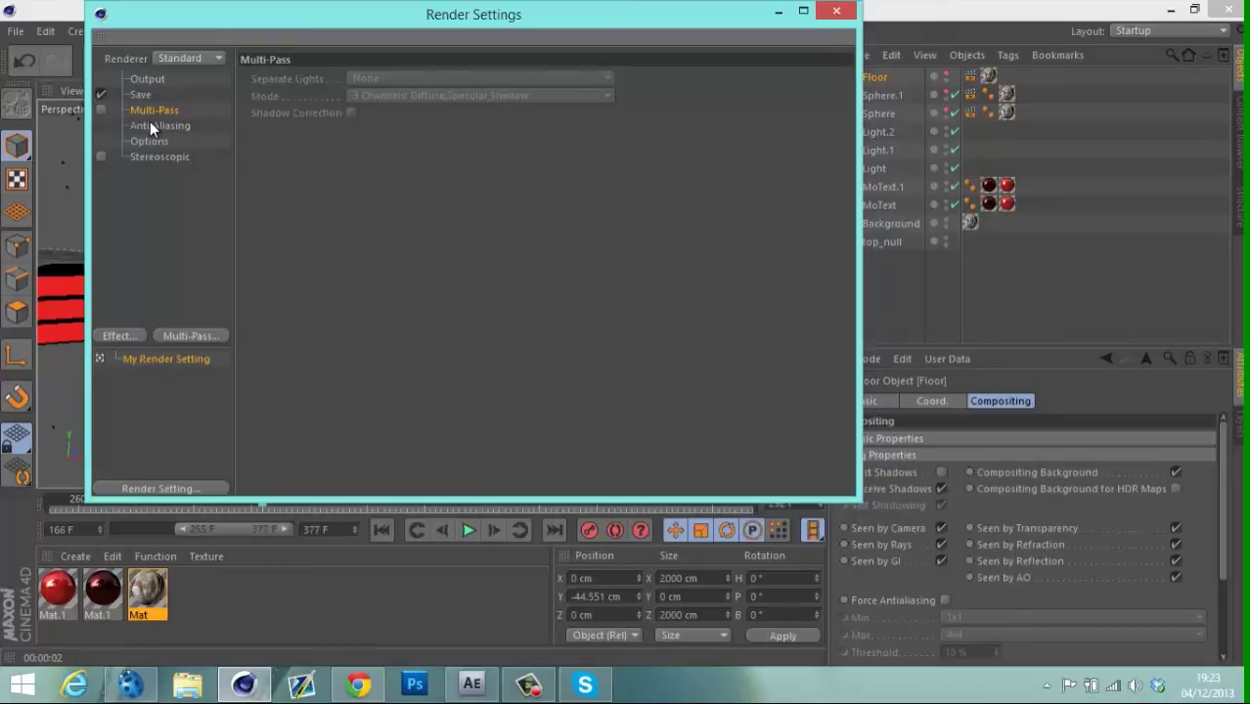
{"action": "left_click", "coordinate": [147, 157]}
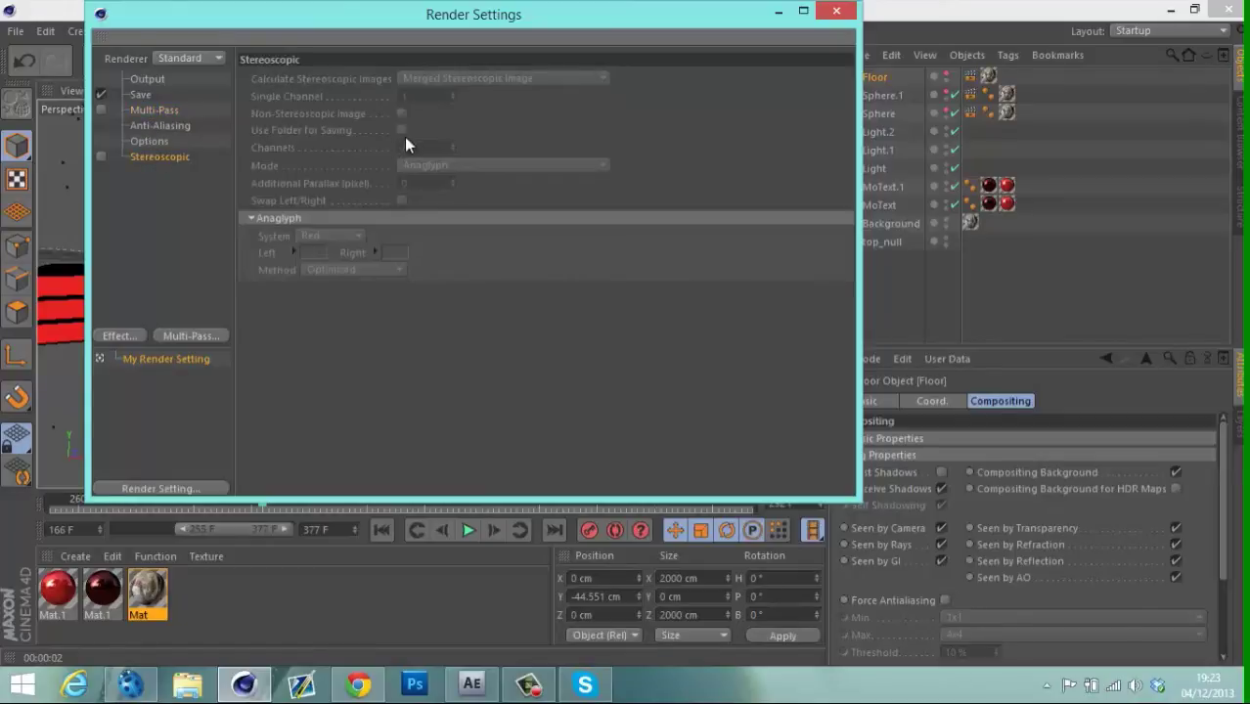
Add Global Illumination and Ambient Occlusion to the render effects, and switch both effects off.
{"action": "left_click", "coordinate": [134, 337]}
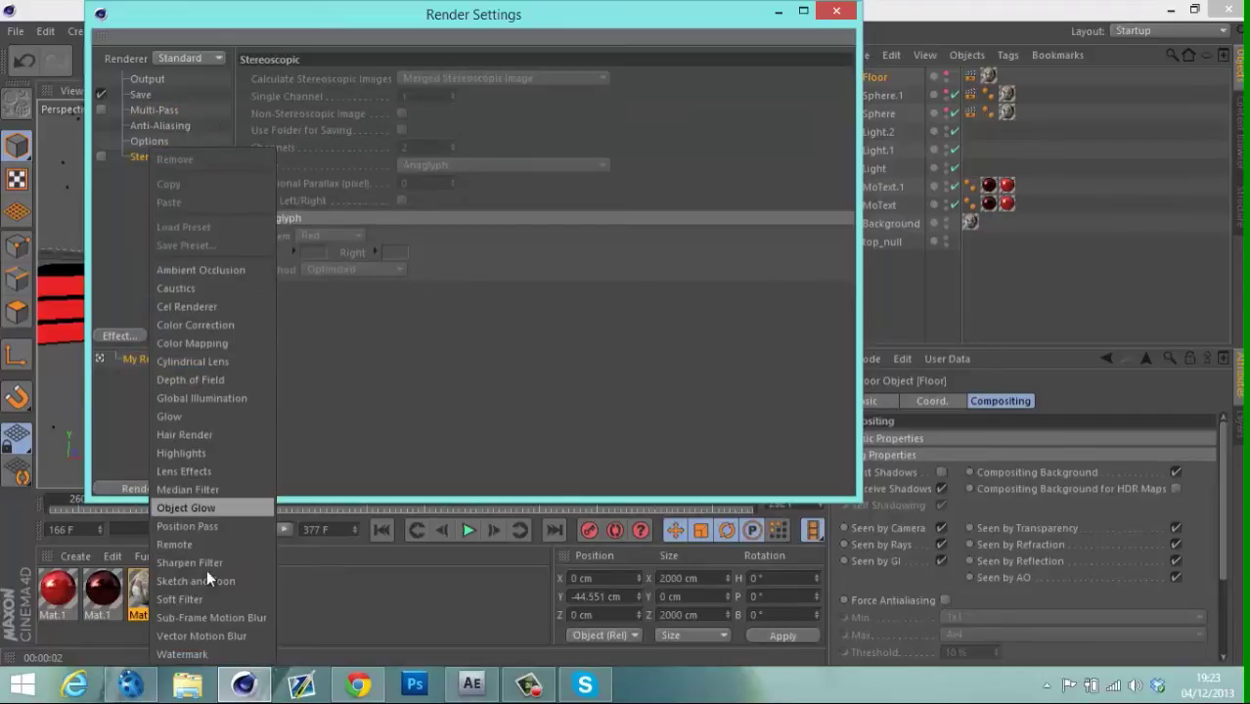
{"action": "left_click", "coordinate": [222, 398]}
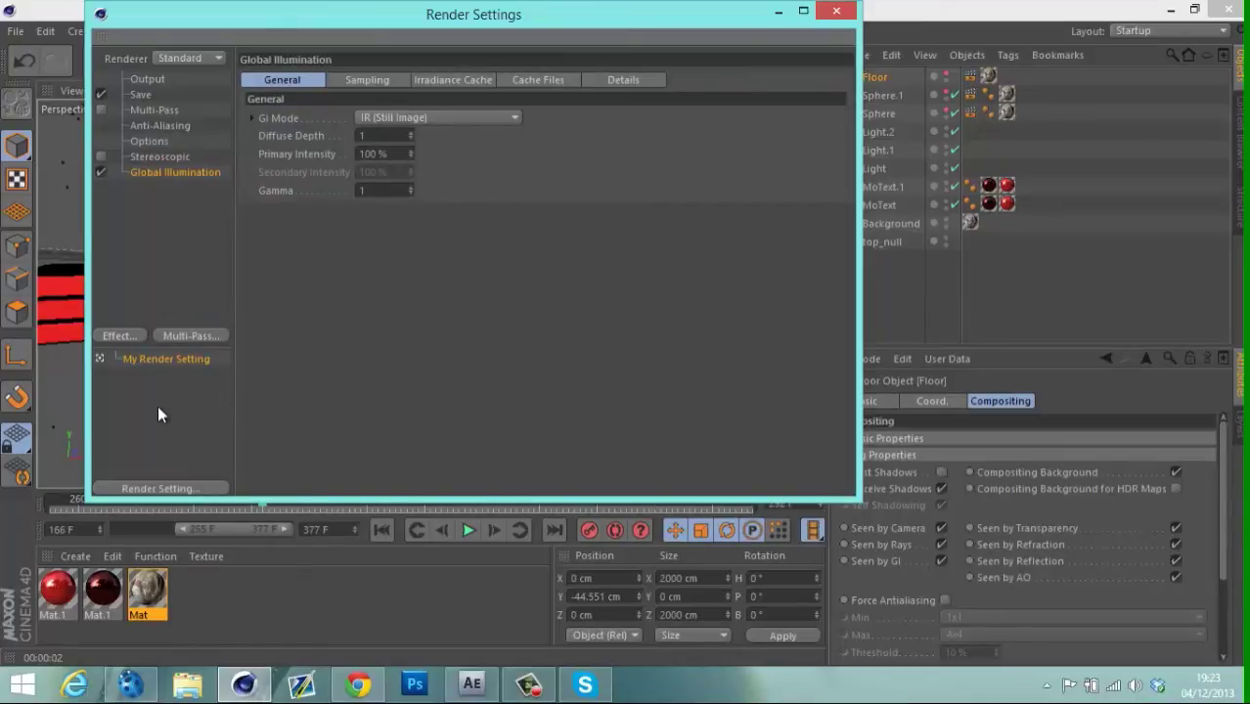
{"action": "left_click", "coordinate": [126, 336]}
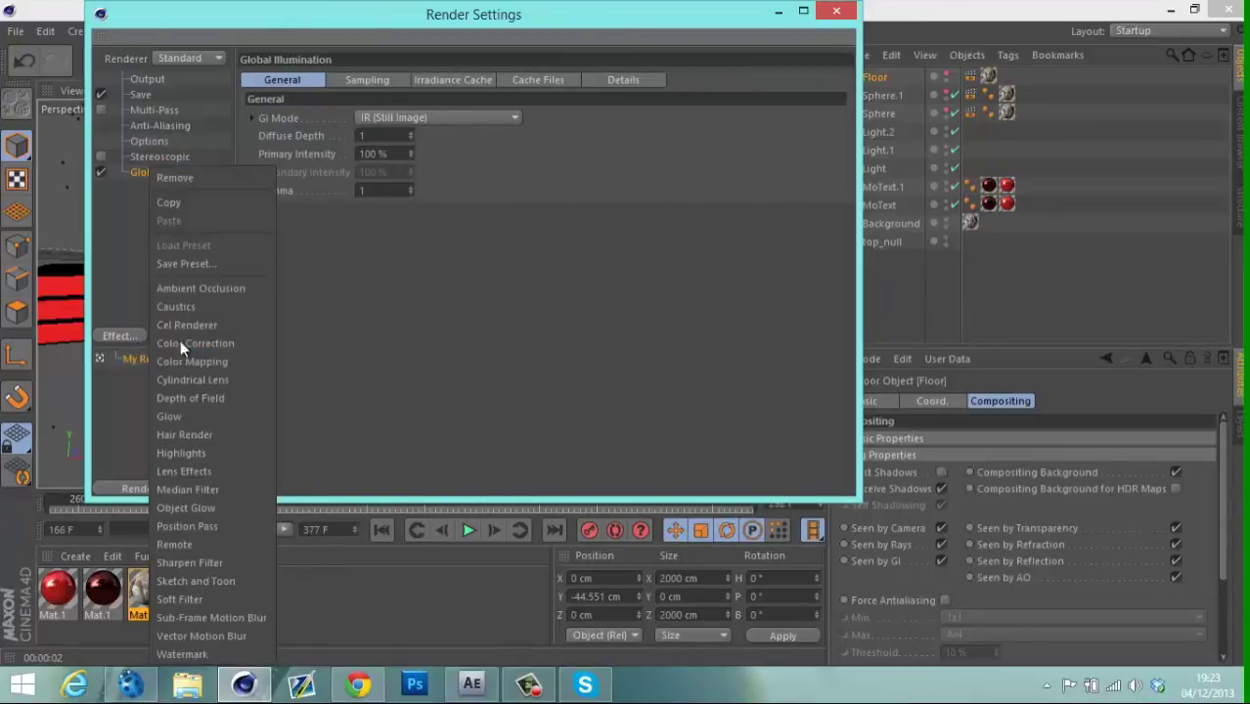
{"action": "left_click", "coordinate": [214, 288]}
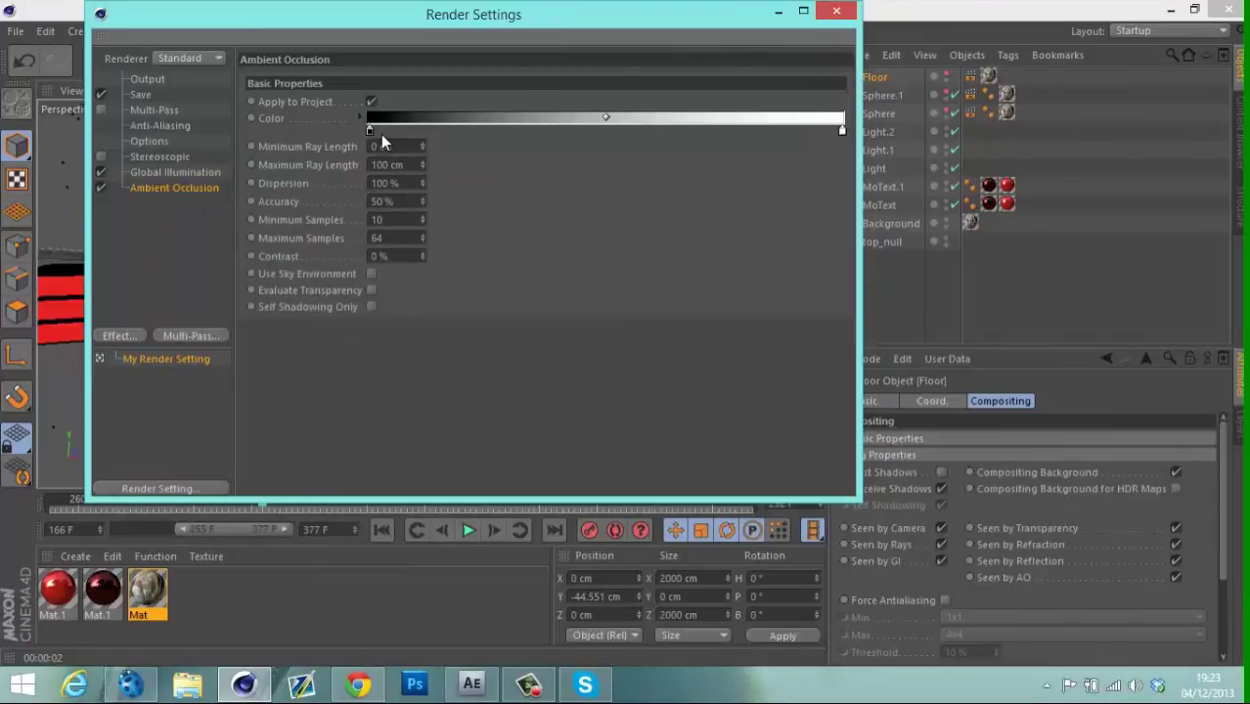
{"action": "mouse_move", "coordinate": [840, 129]}
{"action": "left_mouse_down"}
{"action": "mouse_move", "coordinate": [803, 131]}
{"action": "mouse_move", "coordinate": [842, 130]}
{"action": "left_mouse_up"}
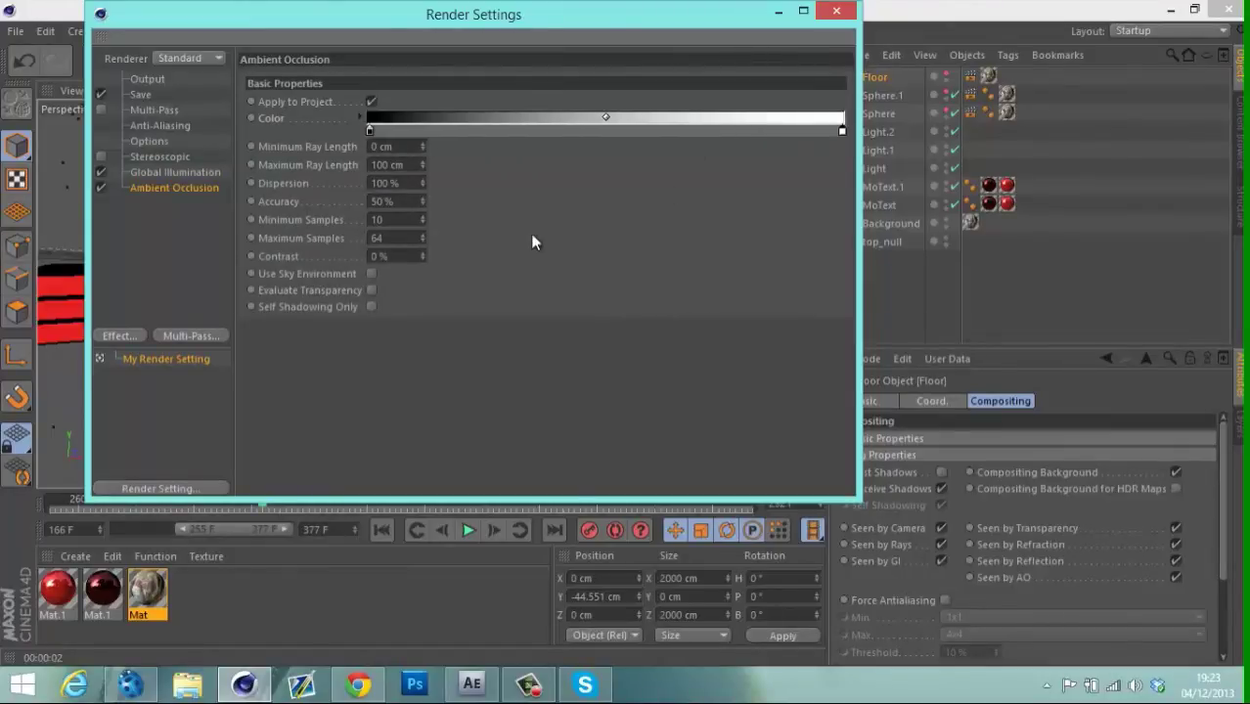
{"action": "left_click", "coordinate": [99, 187]}
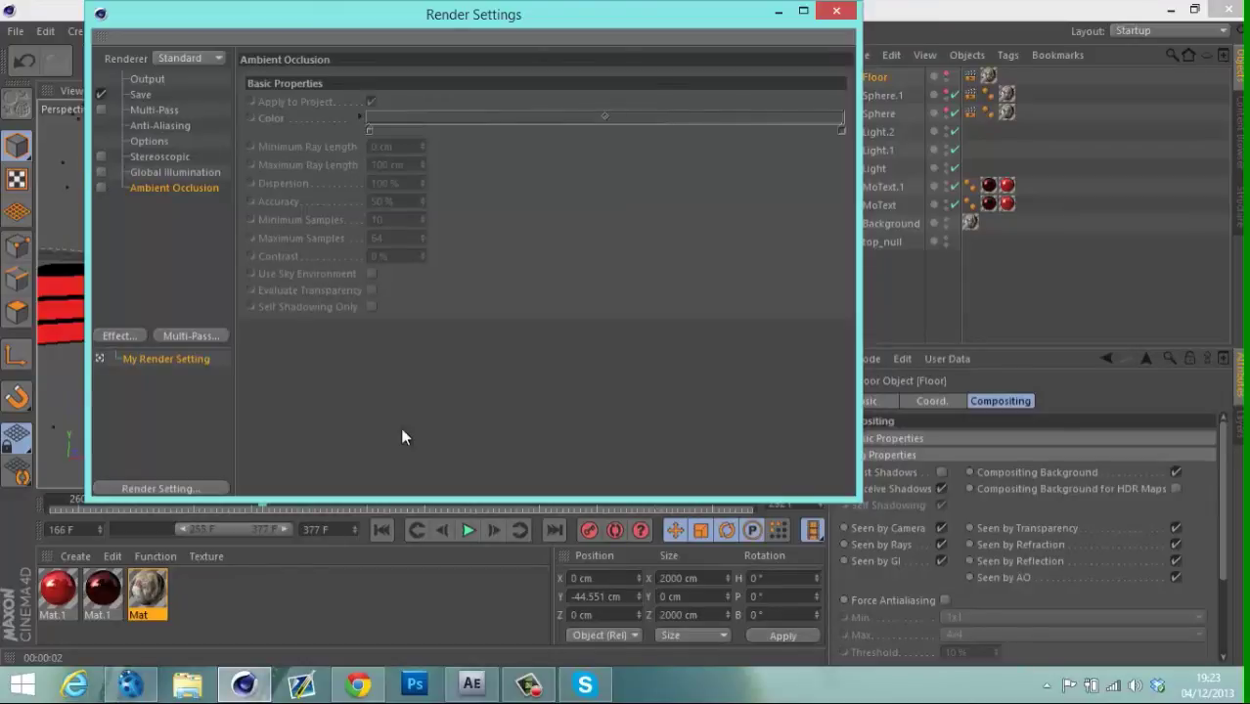
Set the render output frame rate to 29.97 and close the render settings.
{"action": "left_click", "coordinate": [149, 79]}
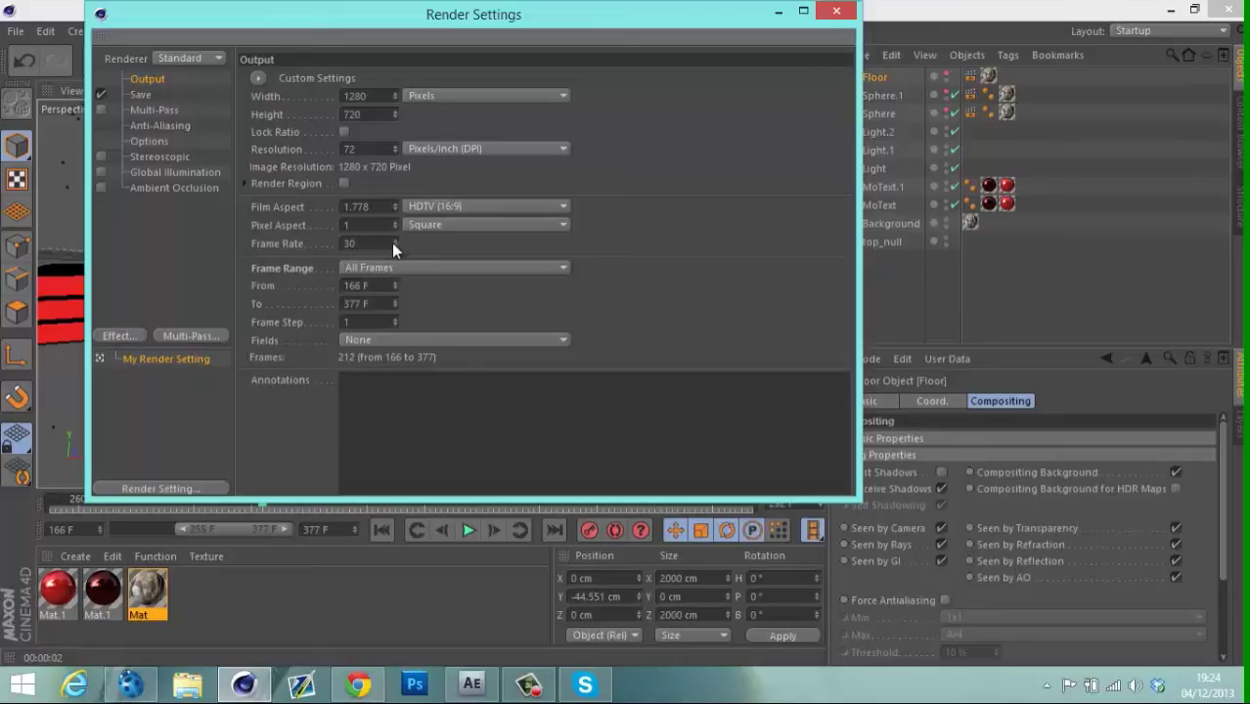
{"action": "left_click_drag", "start_coordinate": [366, 244], "coordinate": [304, 243]}
{"action": "type", "text": "1"}
{"action": "key", "text": "BackSpace"}
{"action": "type", "text": "29.97"}
{"action": "left_click", "coordinate": [142, 94]}
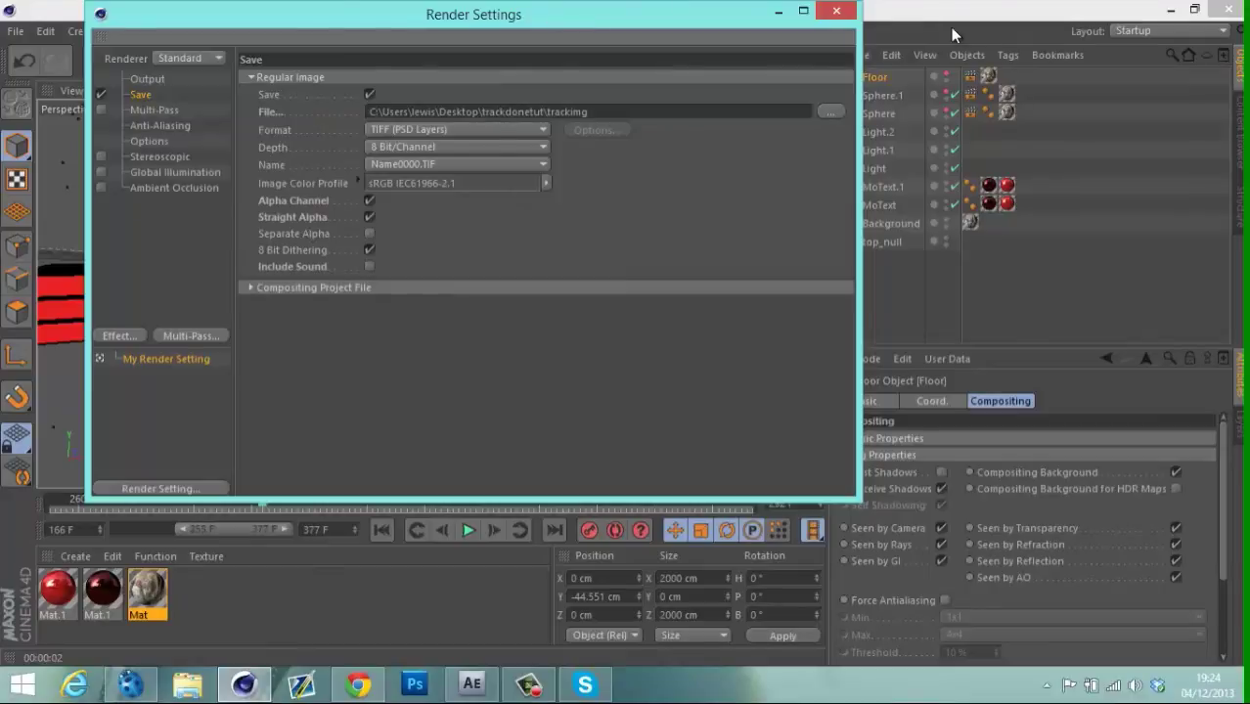
{"action": "left_click", "coordinate": [836, 10]}
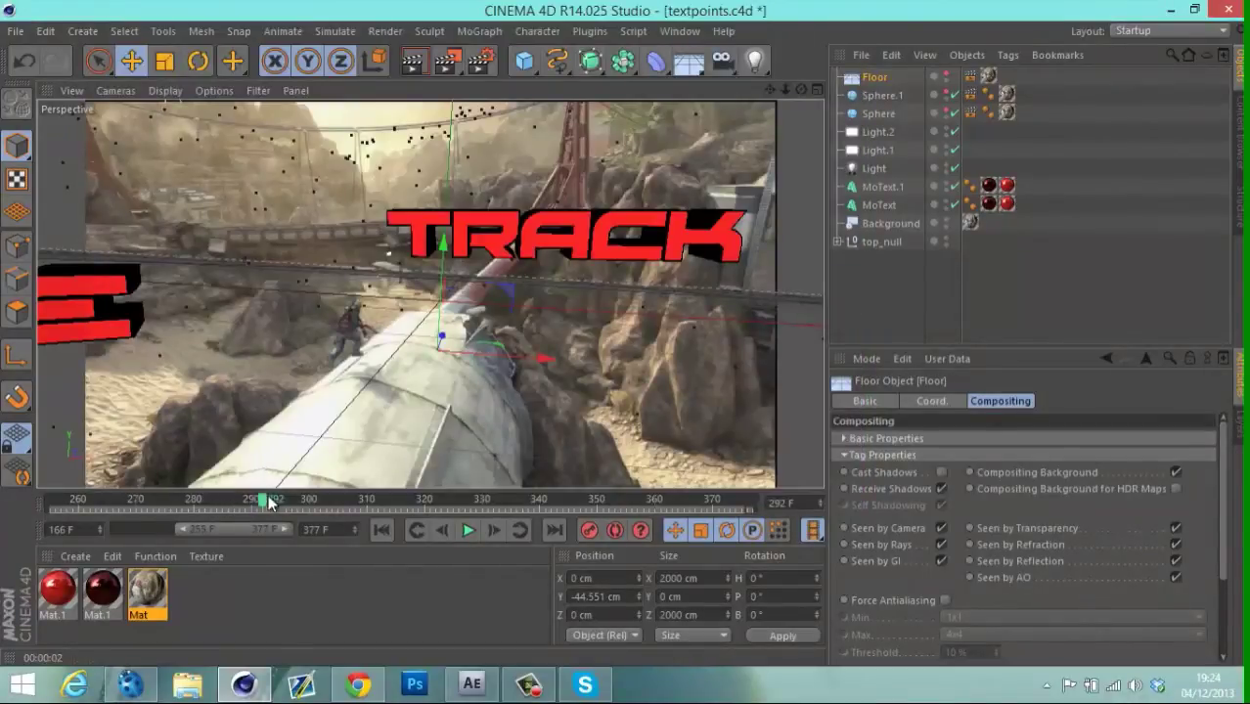
Add the project to the render queue, saving its changes, and close the queue without starting the job.
{"action": "left_click_drag", "start_coordinate": [264, 502], "coordinate": [276, 503]}
{"action": "left_click", "coordinate": [452, 67]}
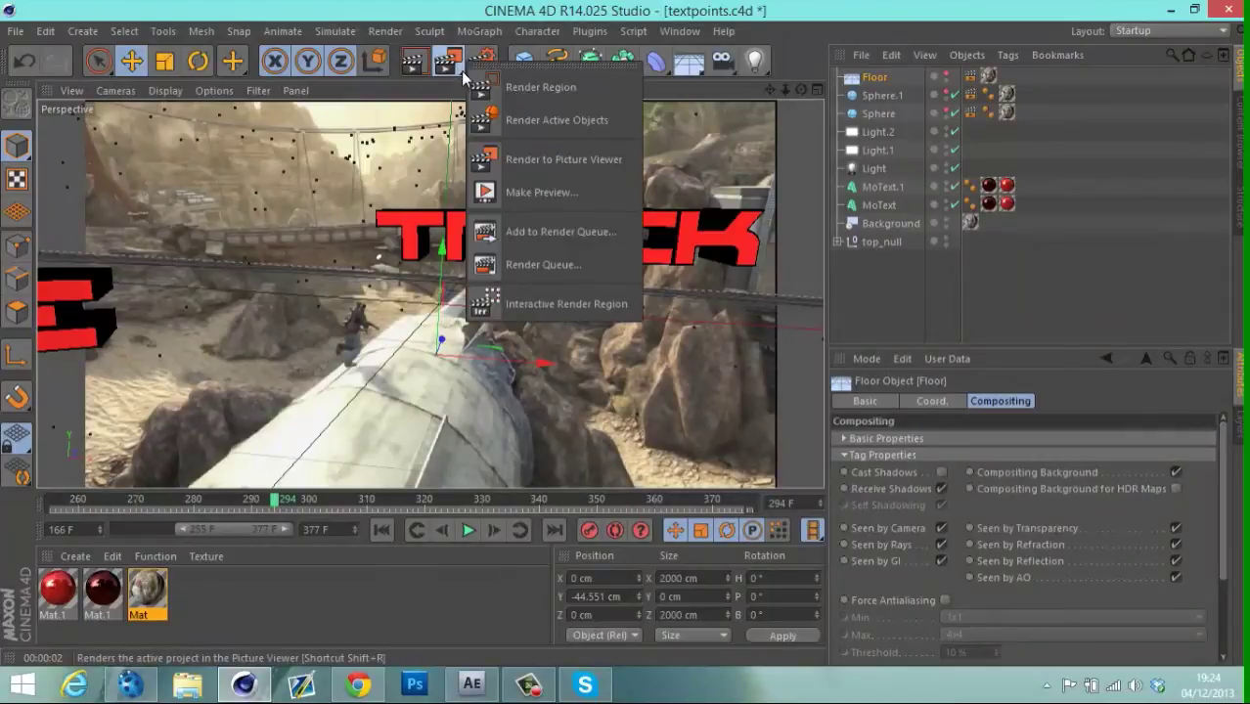
{"action": "left_click", "coordinate": [548, 236]}
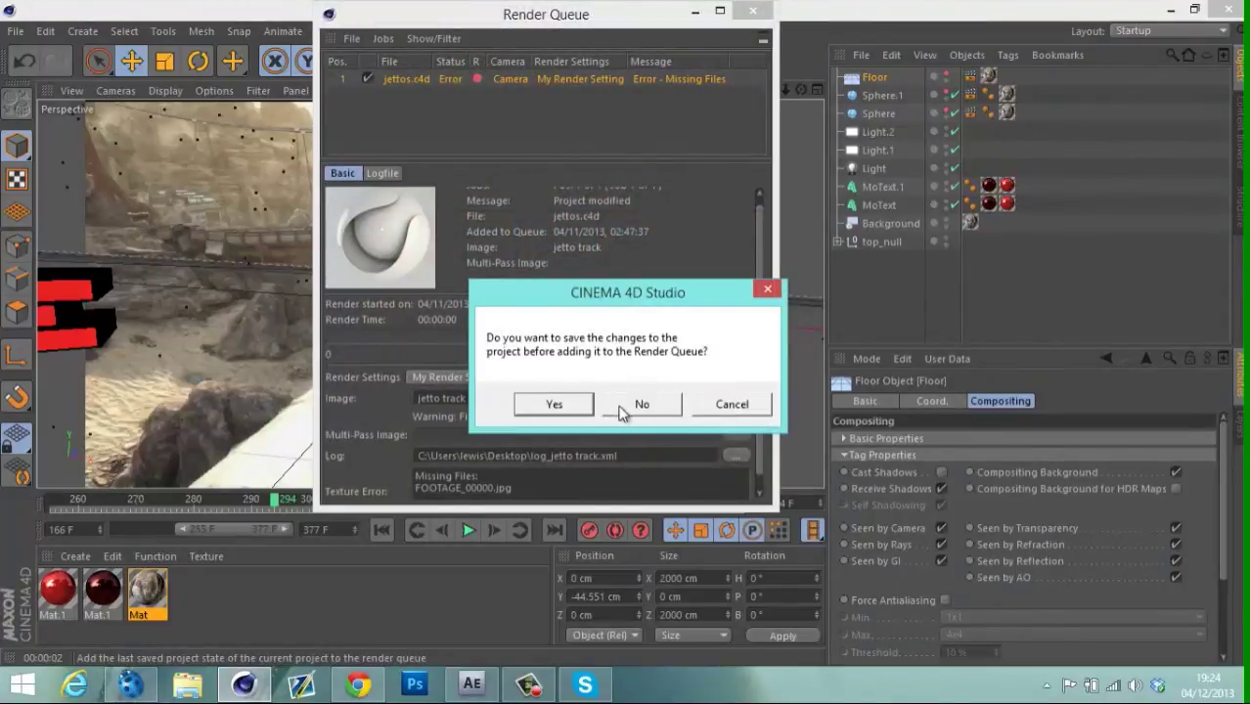
{"action": "left_click", "coordinate": [554, 400]}
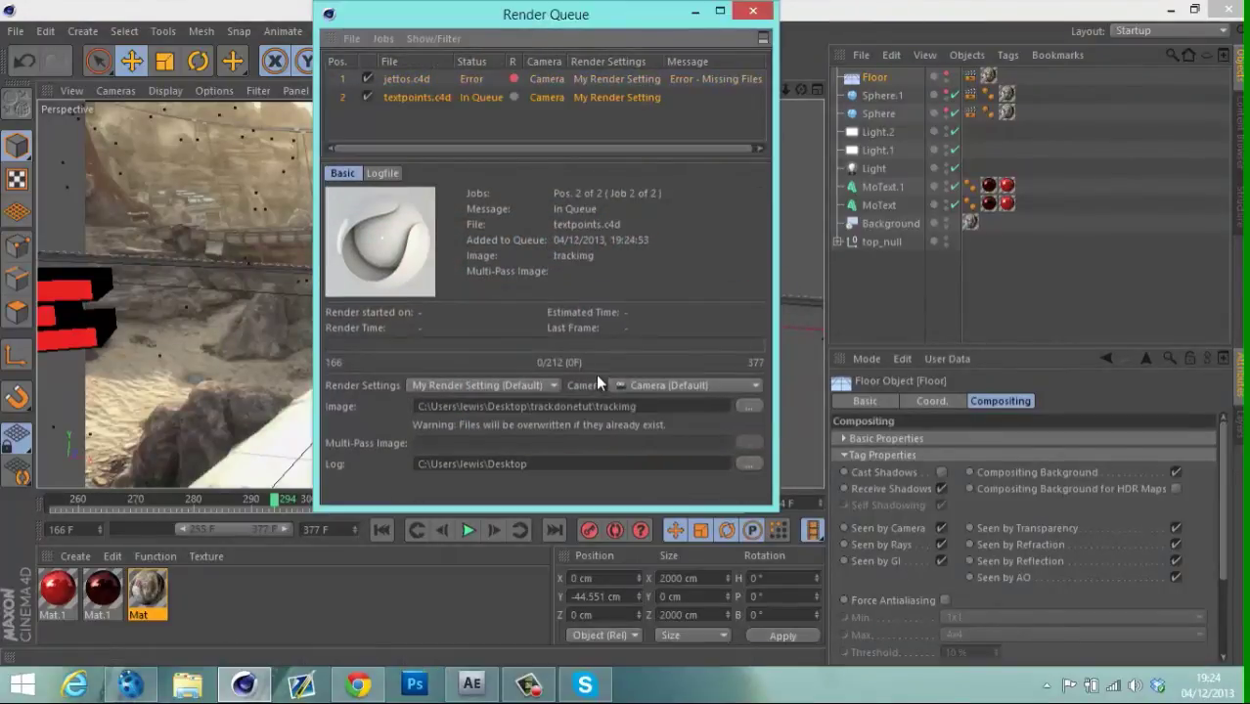
{"action": "right_click", "coordinate": [411, 99]}
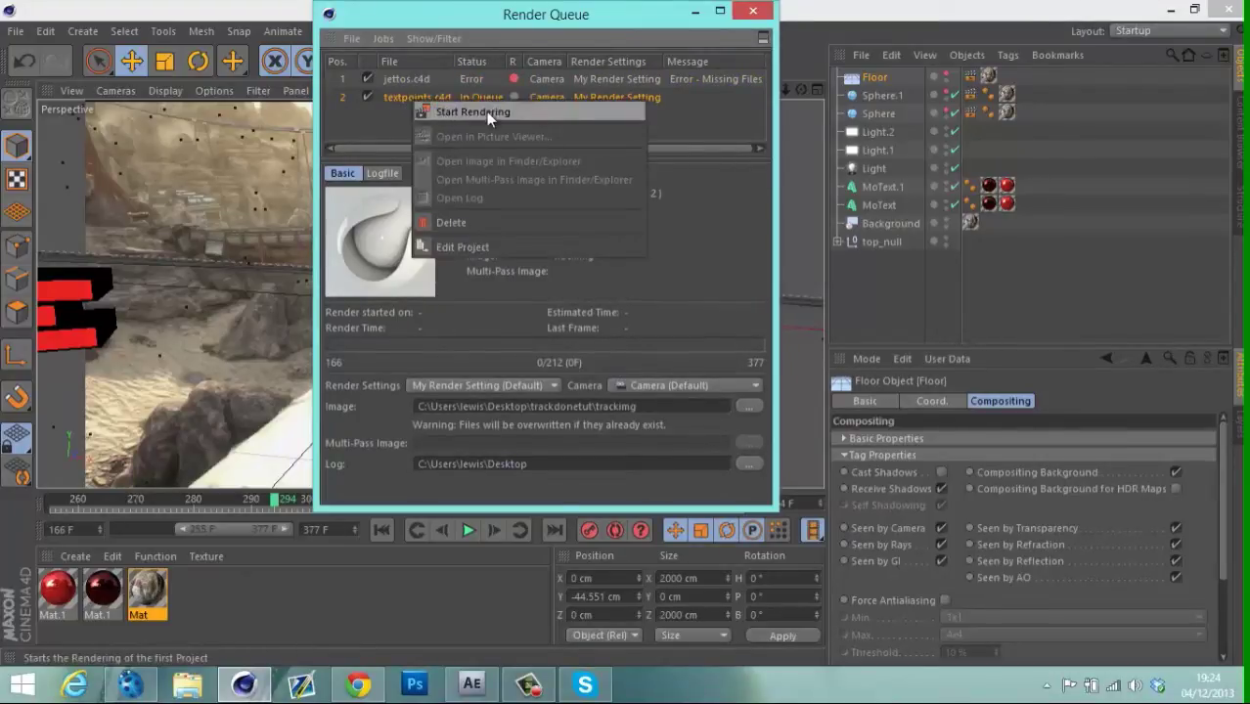
{"action": "left_click", "coordinate": [751, 14]}
{"action": "left_click", "coordinate": [751, 20]}
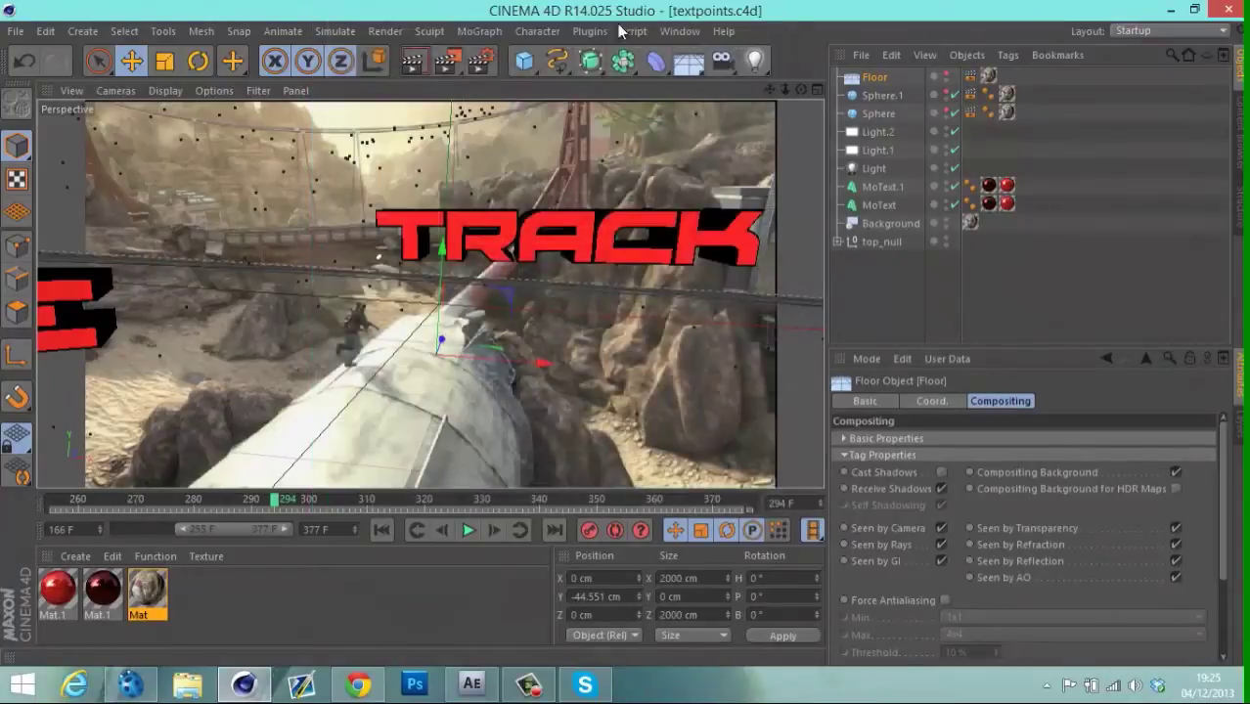
{"action": "left_click_drag", "start_coordinate": [446, 60], "coordinate": [586, 170]}
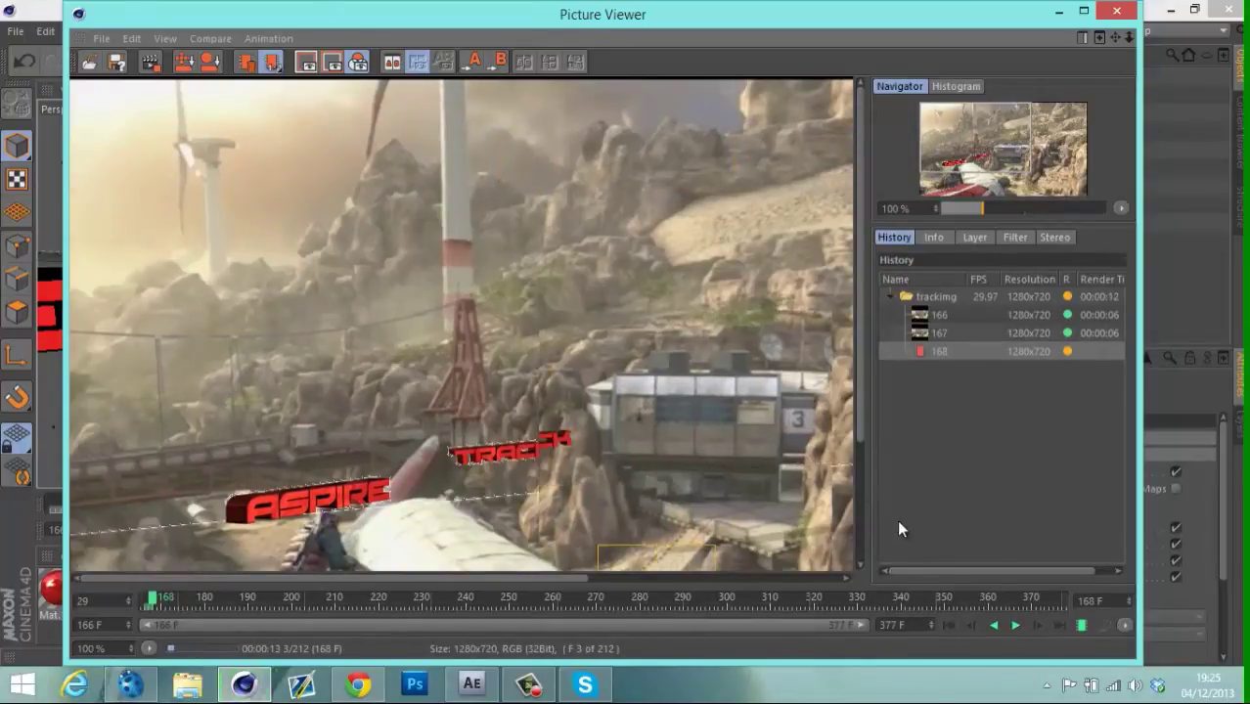
{"action": "left_click", "coordinate": [1115, 13]}
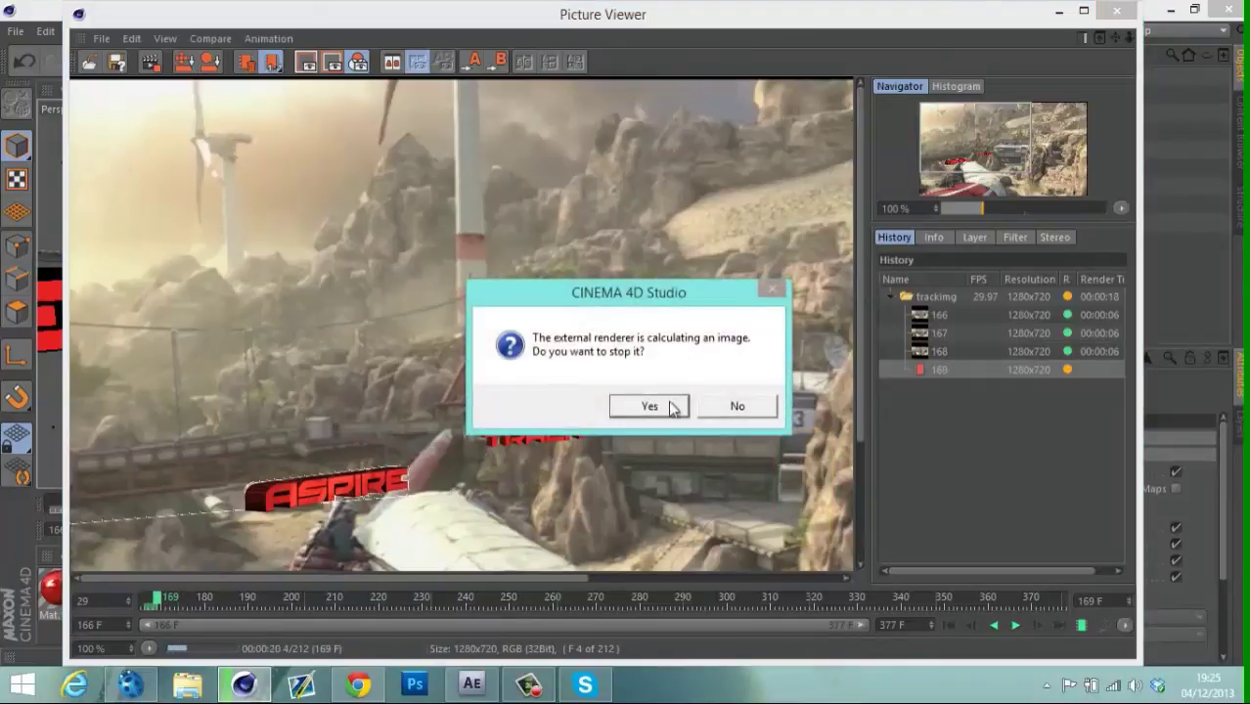
{"action": "left_click", "coordinate": [672, 406]}
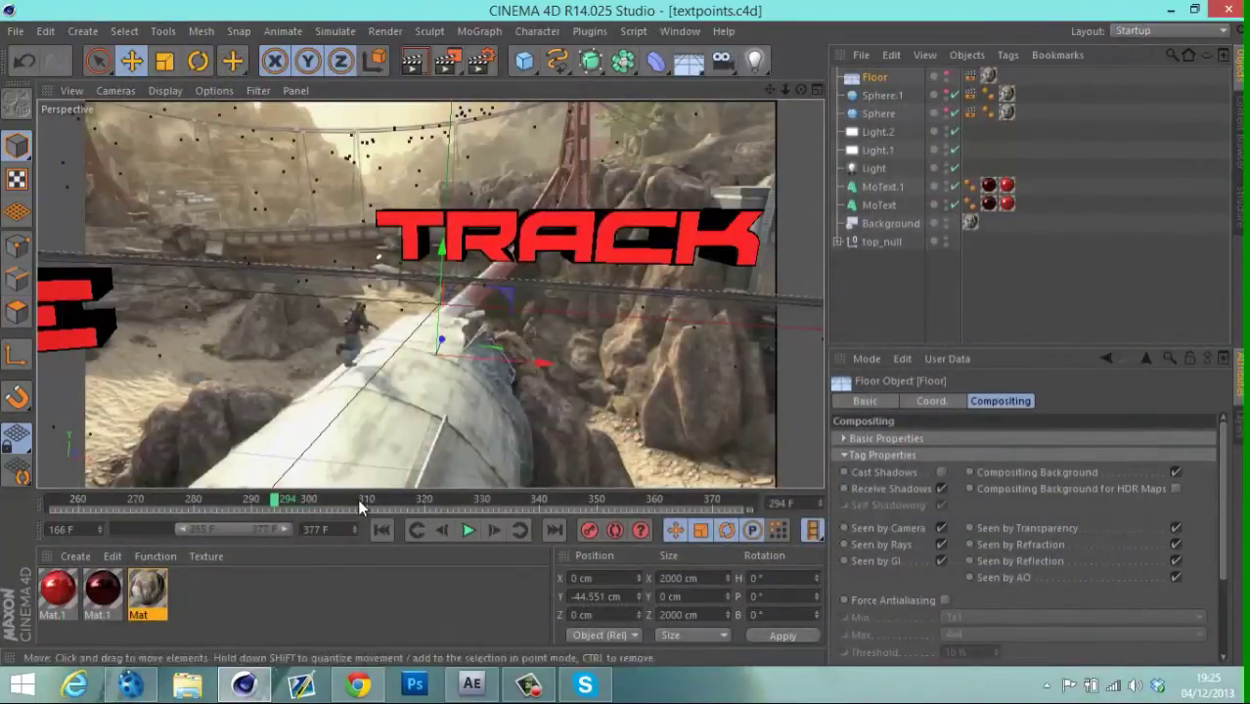
Check the frames in the timeline's preview range and set the render's start frame to 255.
{"action": "left_click_drag", "start_coordinate": [65, 499], "coordinate": [43, 501]}
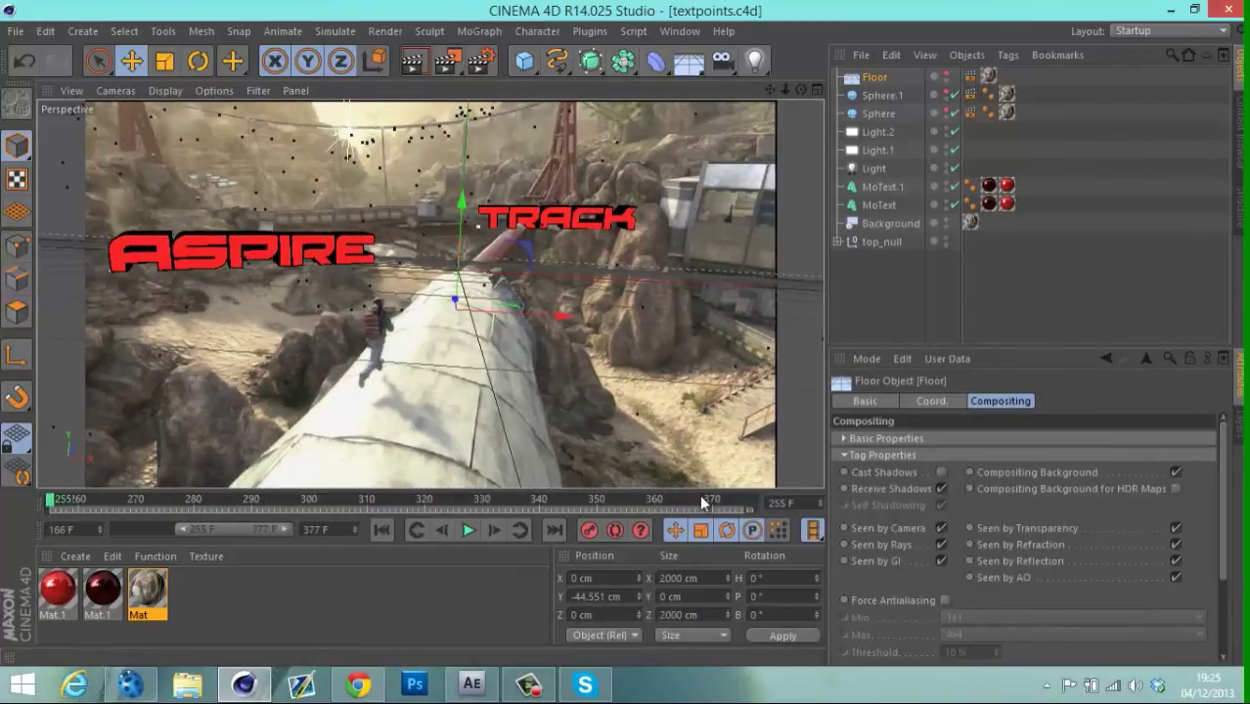
{"action": "left_click_drag", "start_coordinate": [738, 505], "coordinate": [638, 494]}
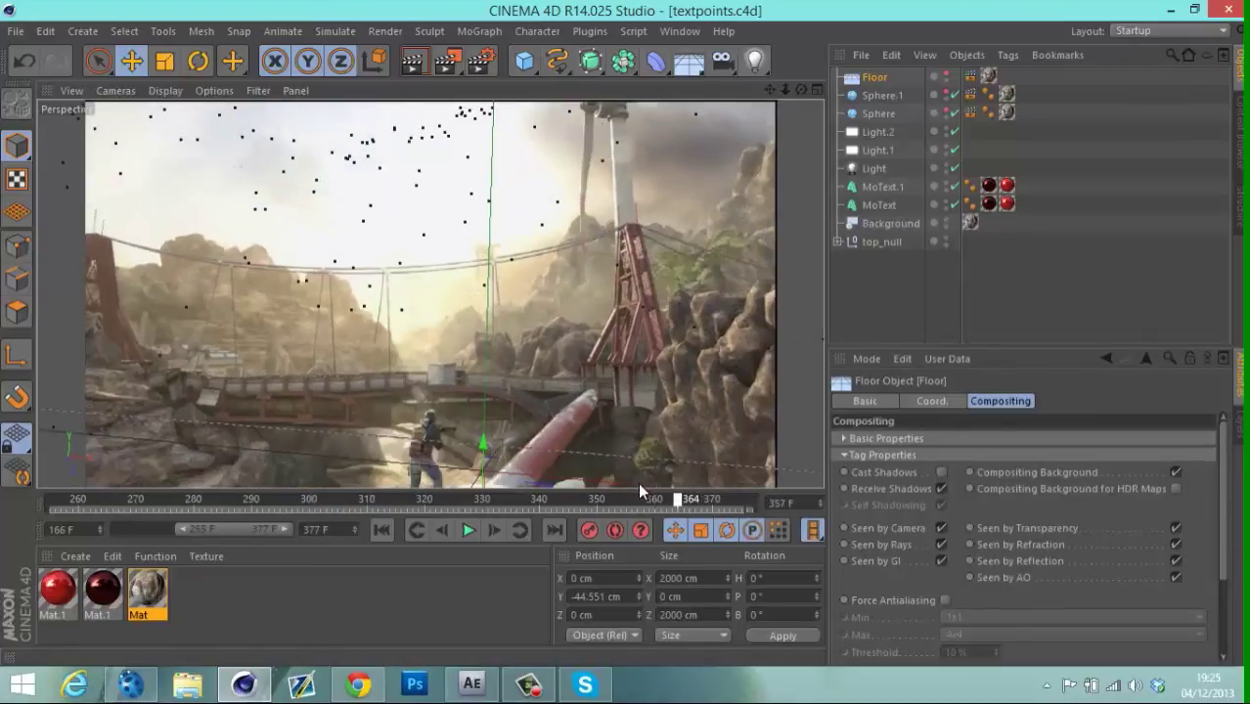
{"action": "left_click", "coordinate": [479, 65]}
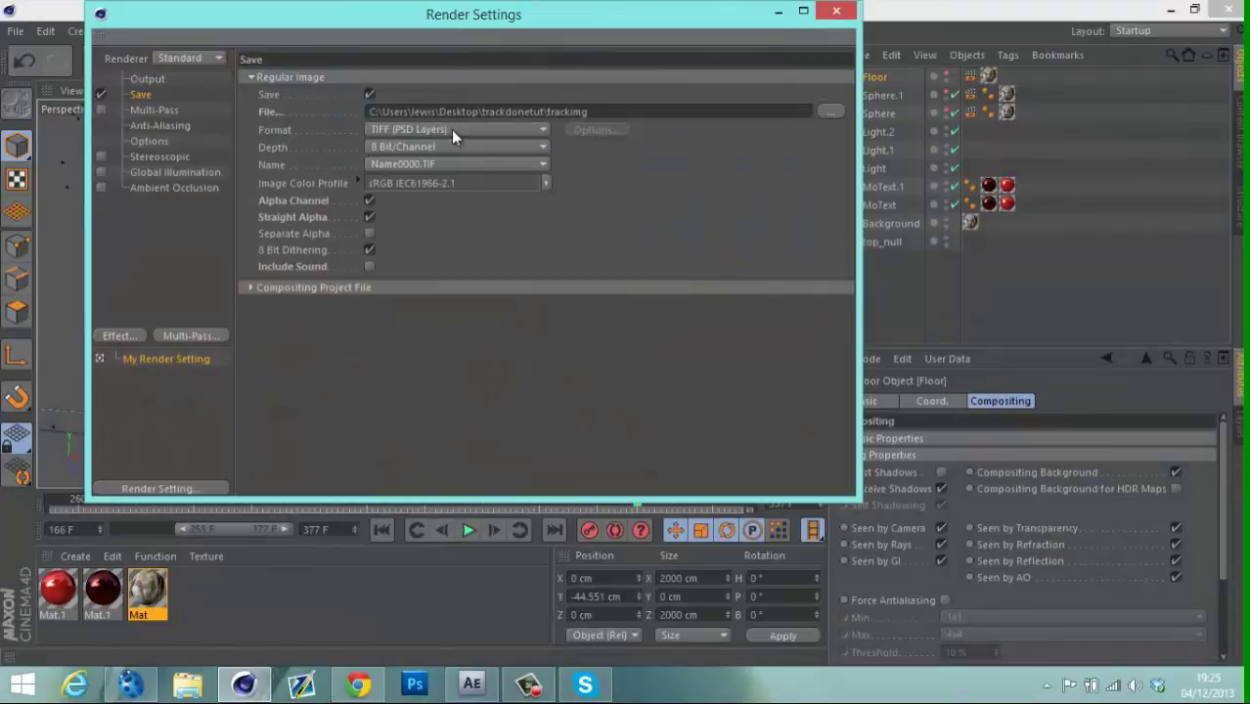
{"action": "left_click", "coordinate": [155, 78]}
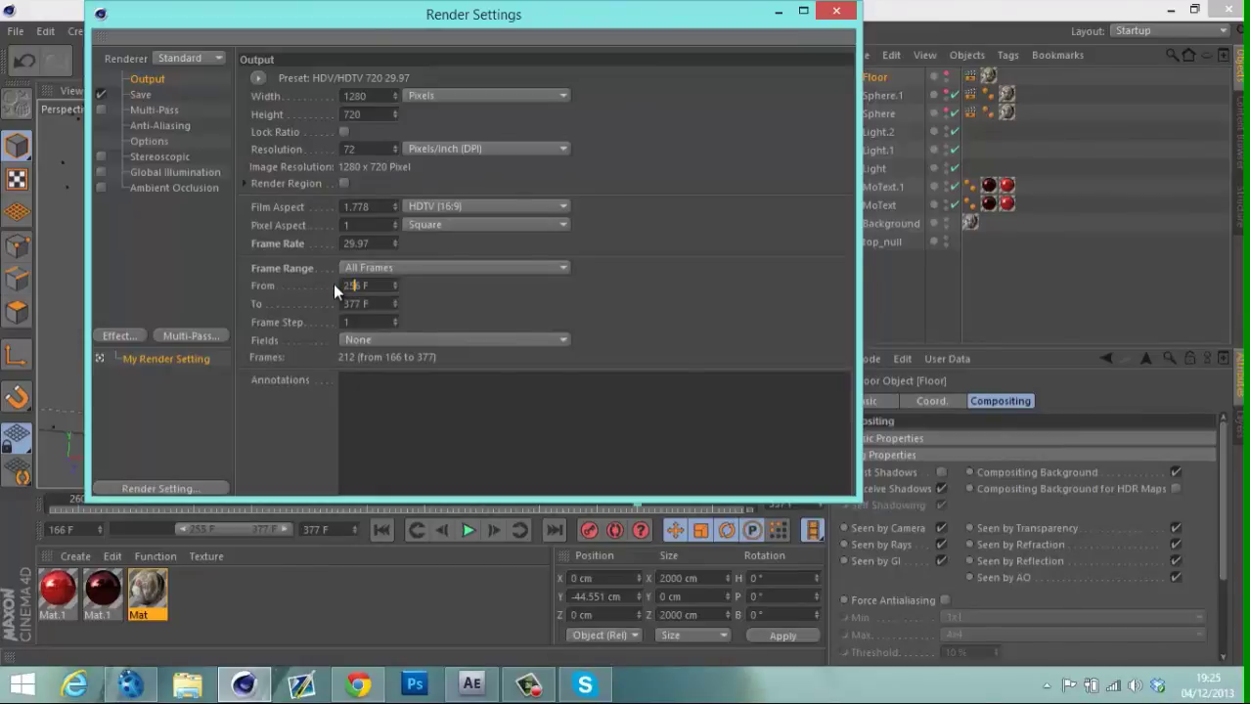
{"action": "key", "text": "BackSpace"}
{"action": "left_click", "coordinate": [836, 11]}
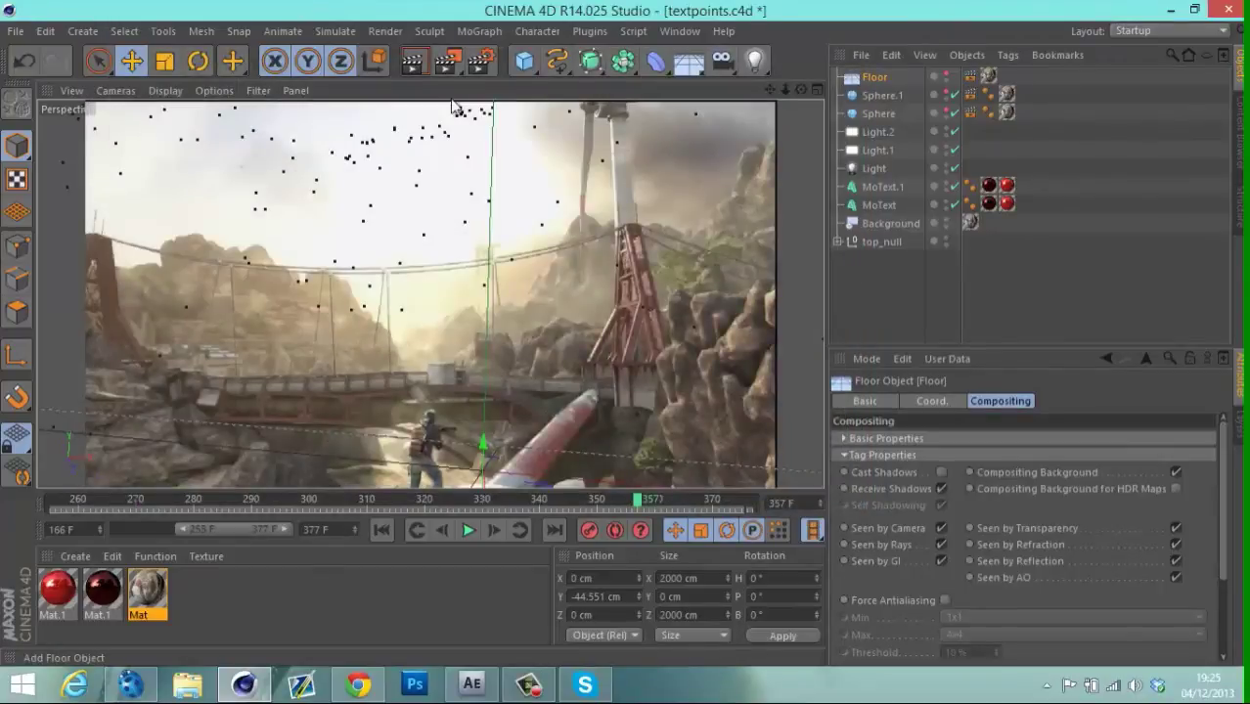
Render frames 255 to 377 to the Picture Viewer and scrub through the rendered frames.
{"action": "left_click", "coordinate": [448, 67]}
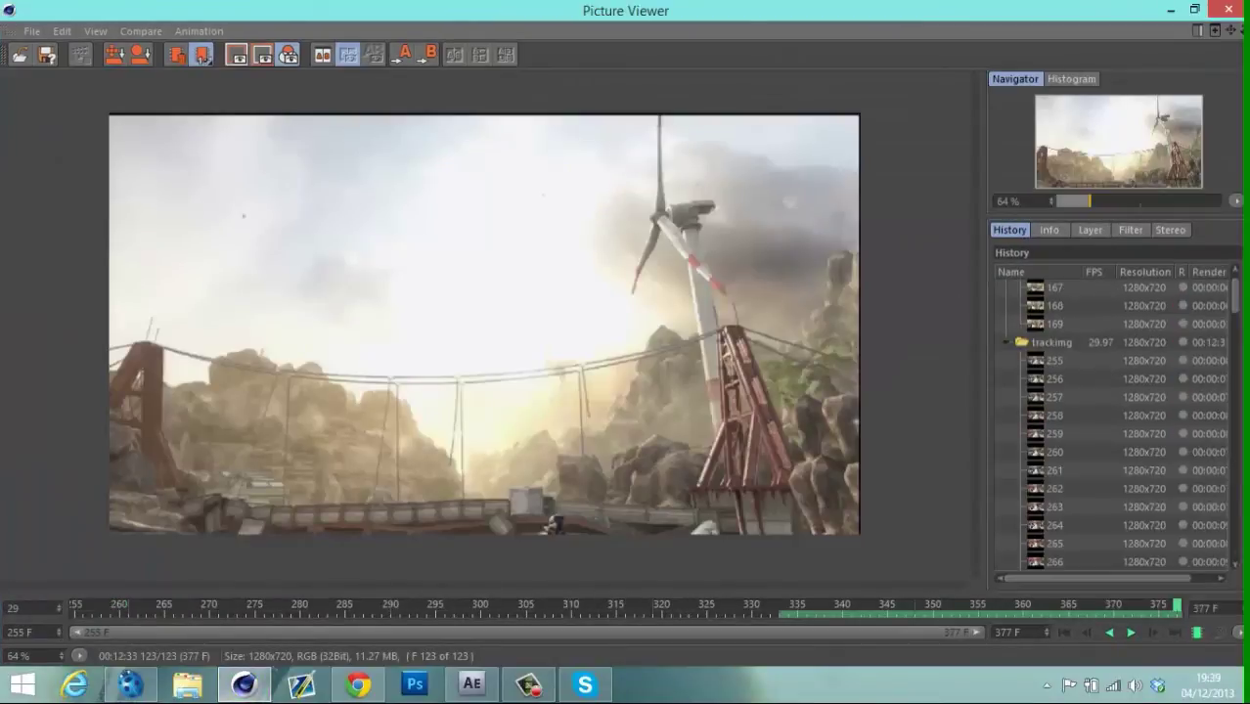
{"action": "left_click_drag", "start_coordinate": [844, 606], "coordinate": [779, 613]}
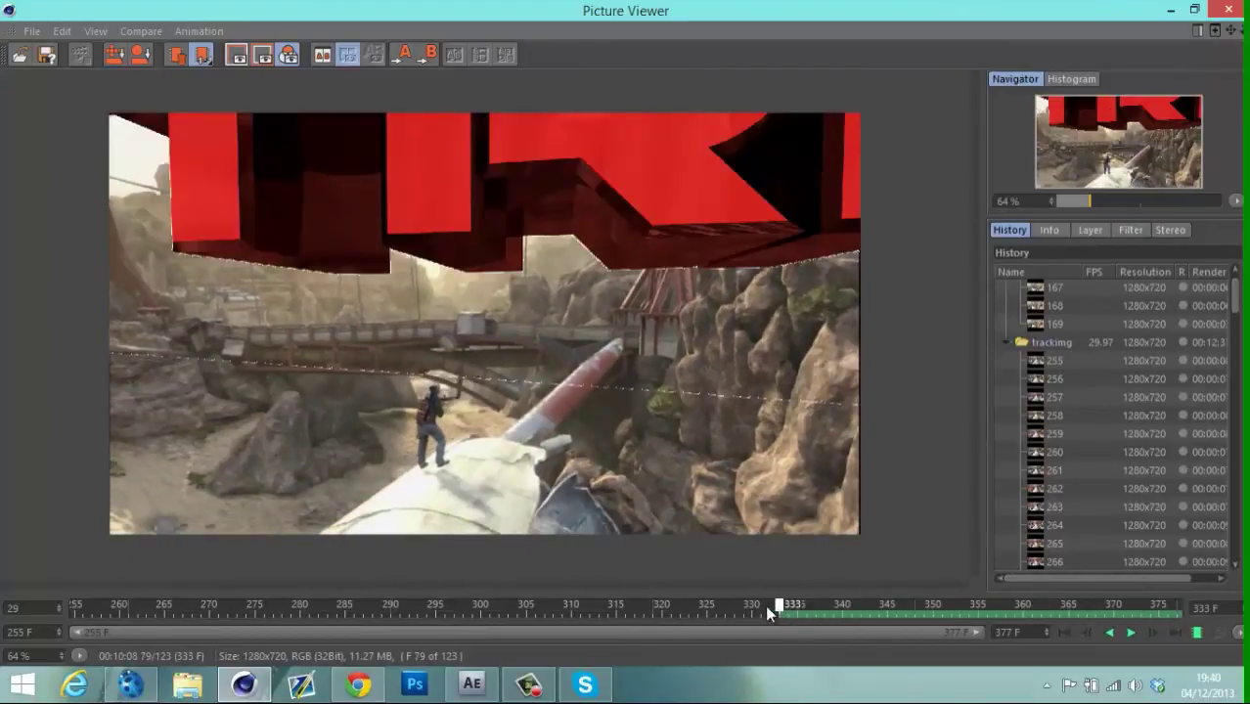
{"action": "left_click_drag", "start_coordinate": [617, 581], "coordinate": [1123, 558]}
Minimize the open windows, switch to Adobe After Effects and maximize its window.
{"action": "left_click", "coordinate": [1218, 9]}
{"action": "left_click", "coordinate": [1170, 8]}
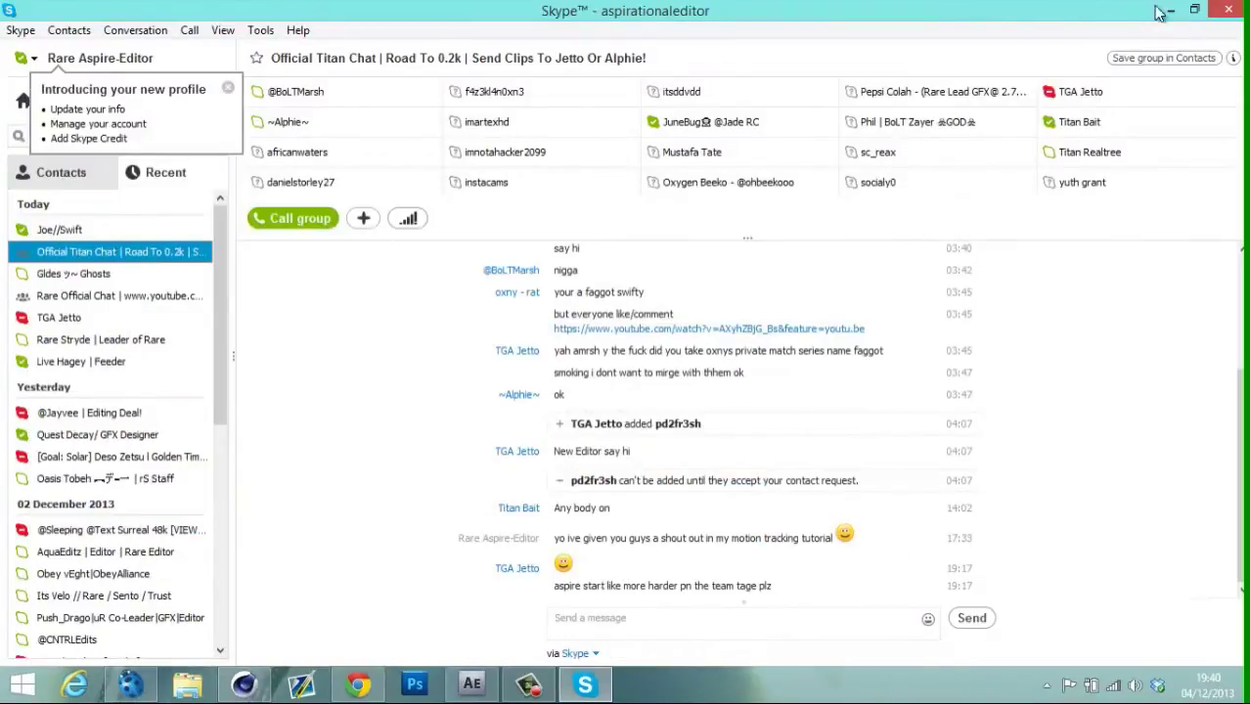
{"action": "left_click", "coordinate": [1171, 9]}
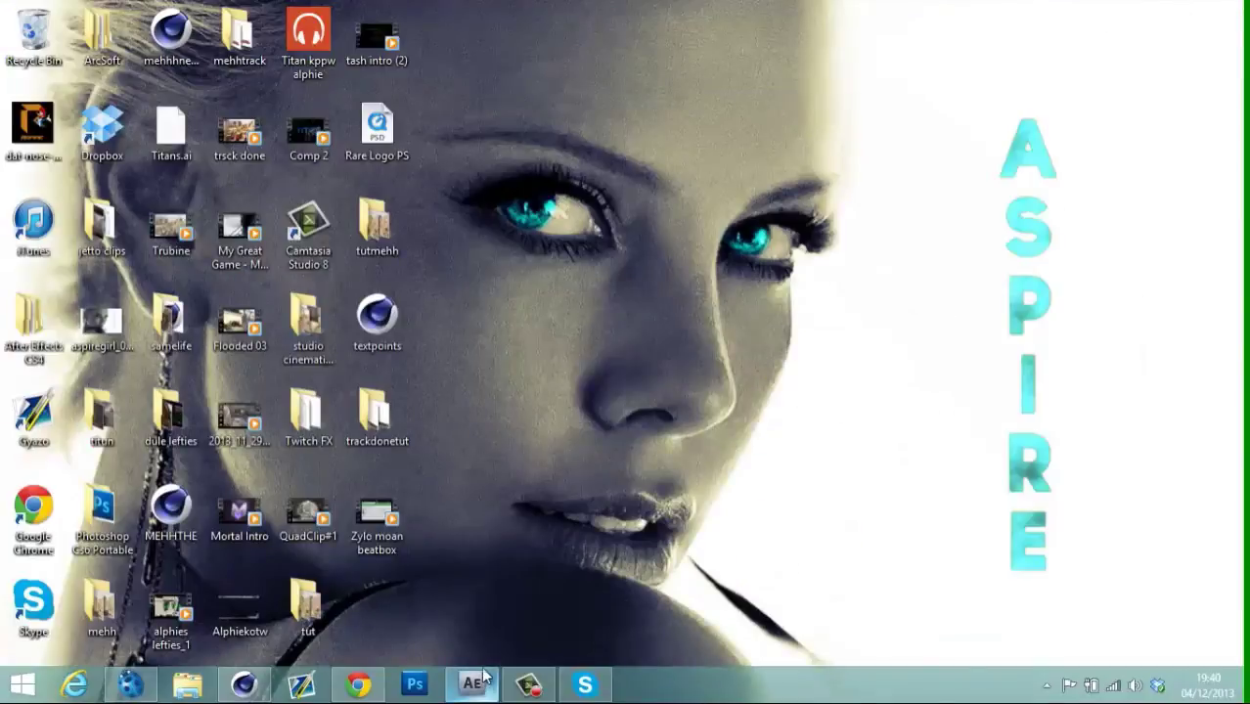
{"action": "left_click", "coordinate": [461, 700]}
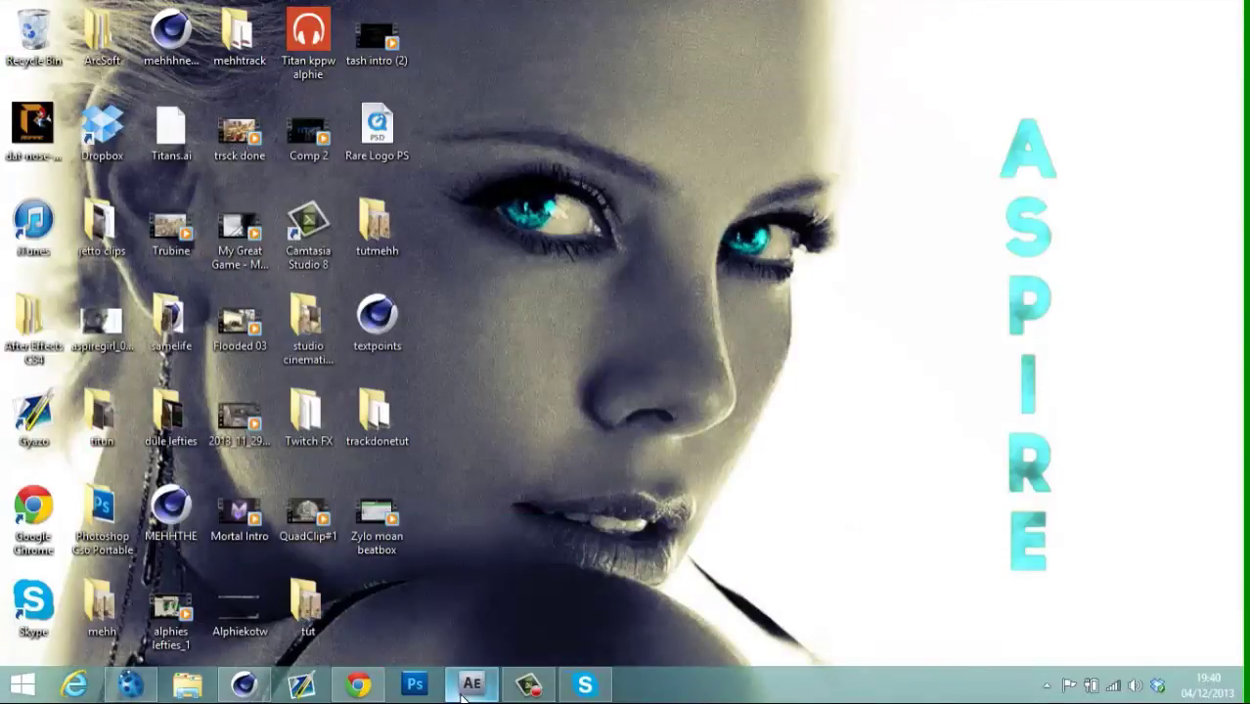
{"action": "right_click", "coordinate": [467, 690]}
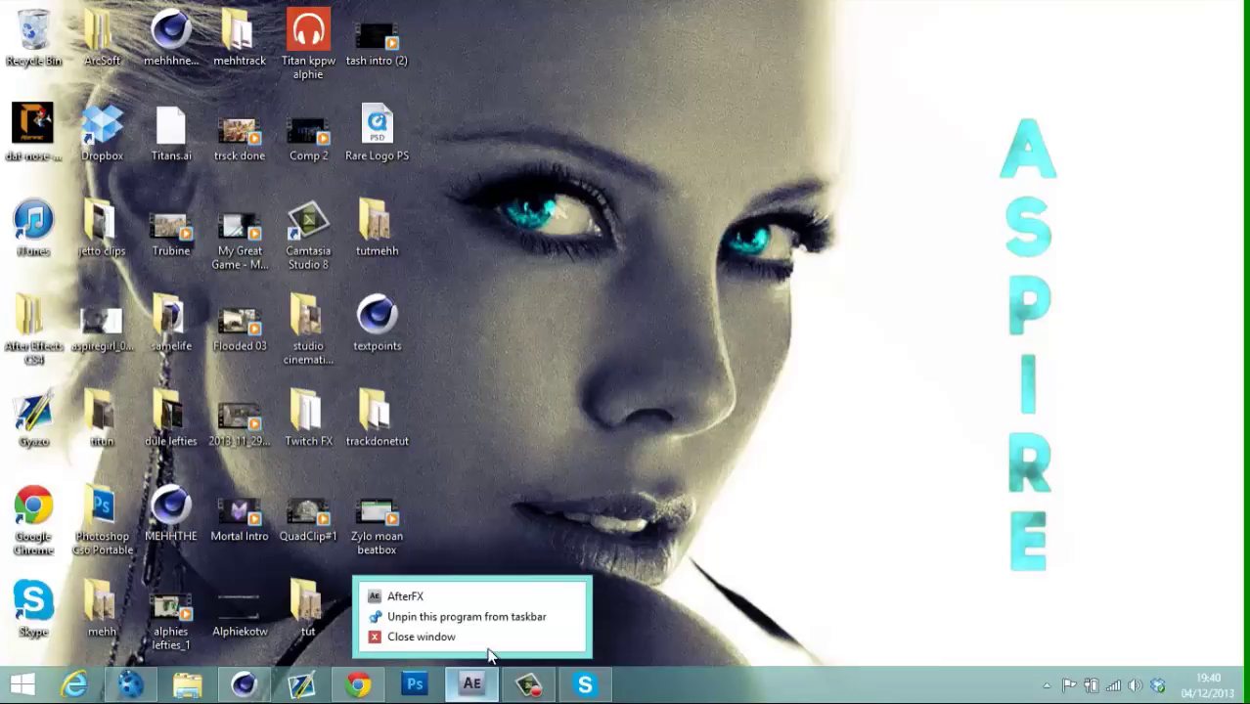
{"action": "left_click", "coordinate": [607, 572]}
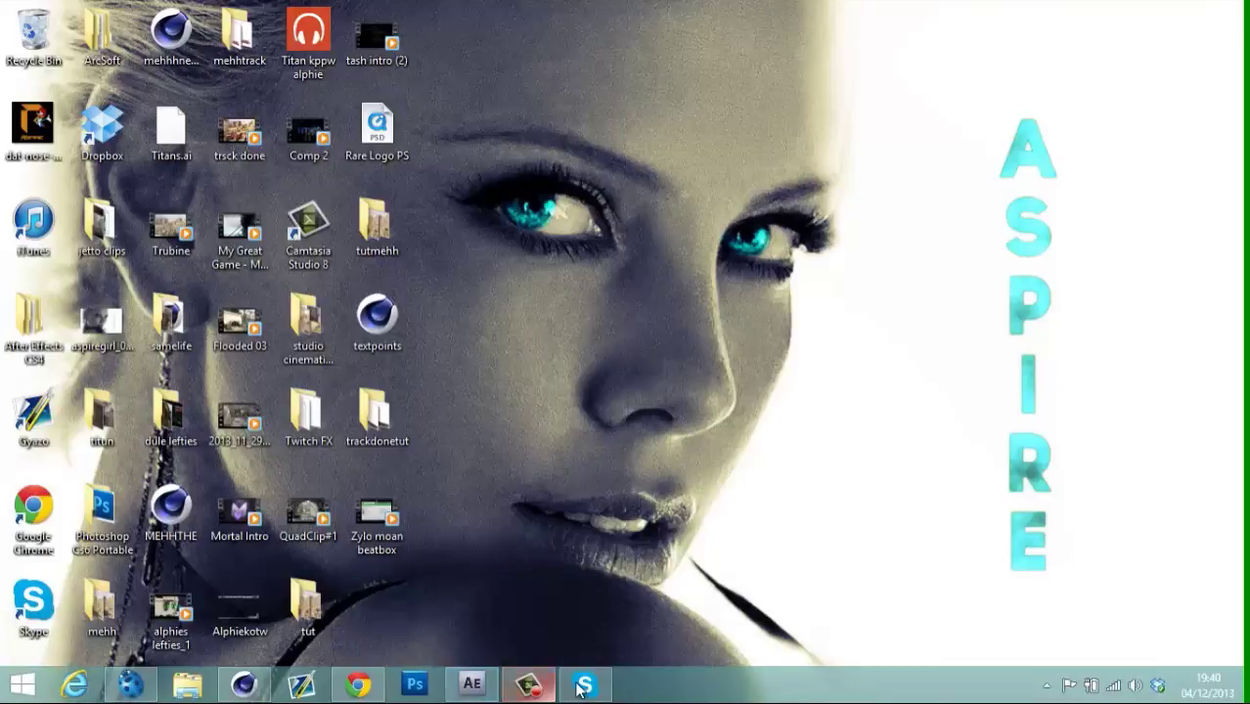
{"action": "left_click", "coordinate": [472, 689]}
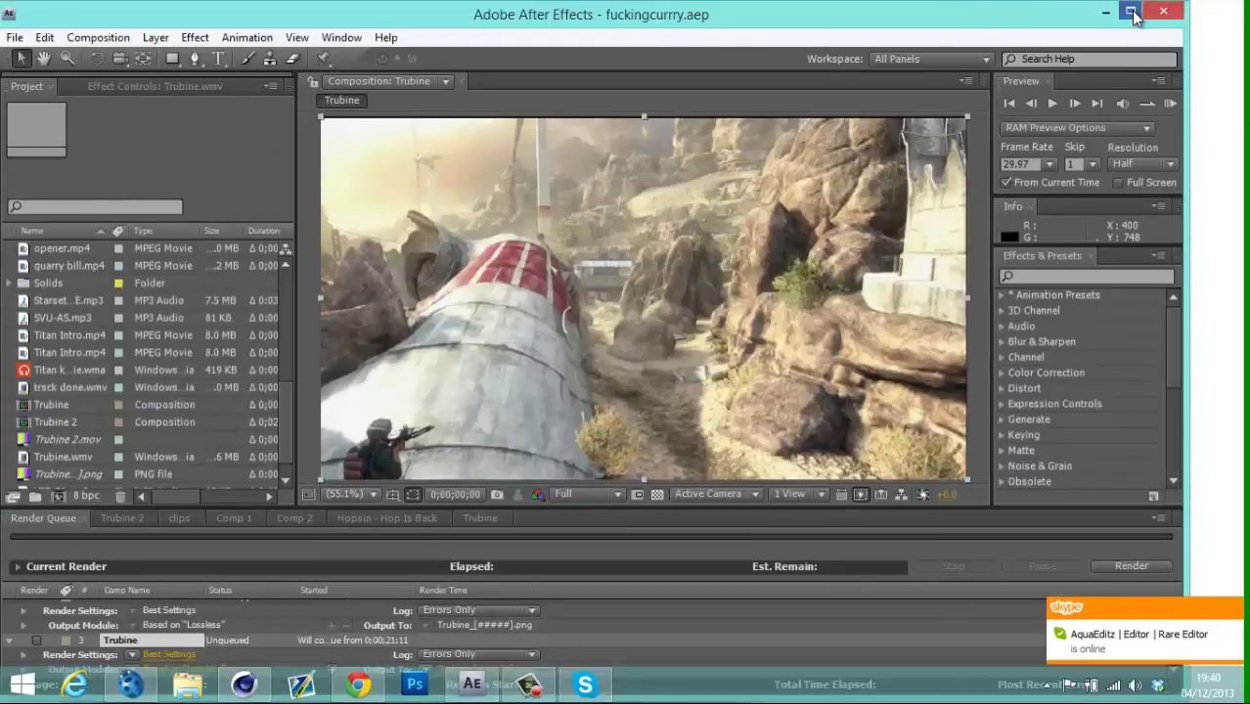
{"action": "left_click", "coordinate": [1132, 12]}
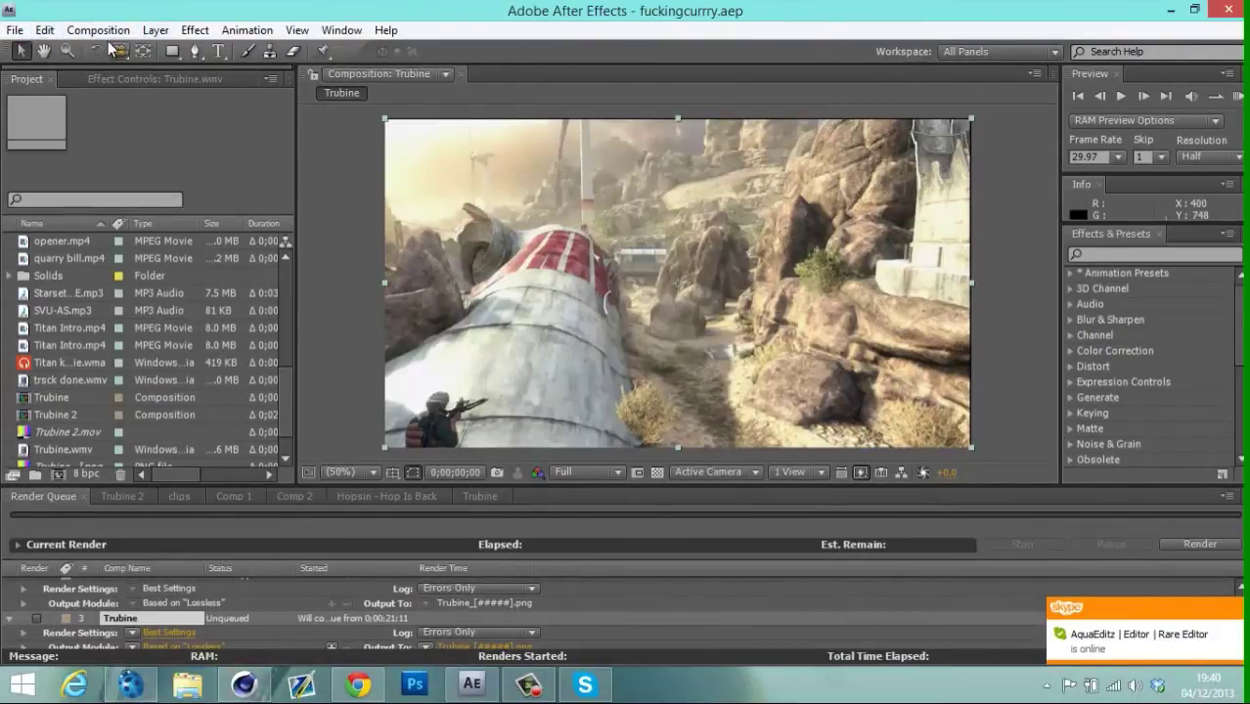
Create a new 1280 x 720 composition at 29.97 frames per second with a duration of 0;00;40;00.
{"action": "left_click", "coordinate": [57, 472]}
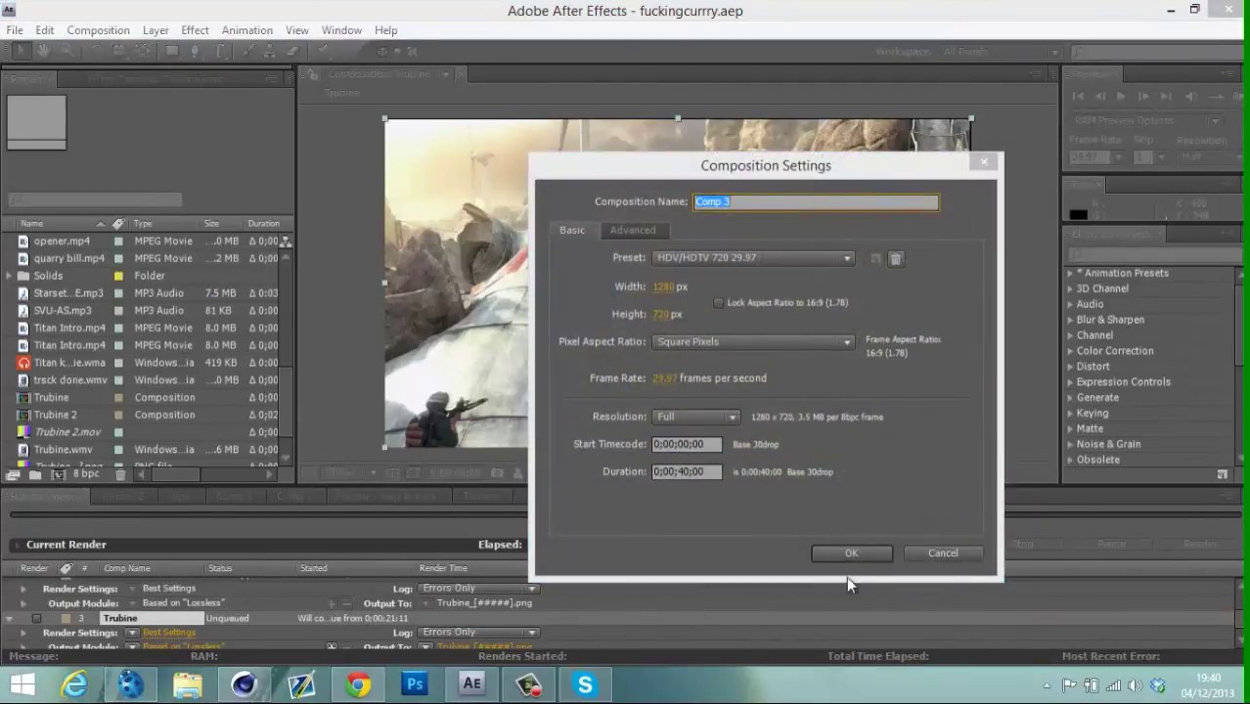
{"action": "left_click", "coordinate": [849, 554]}
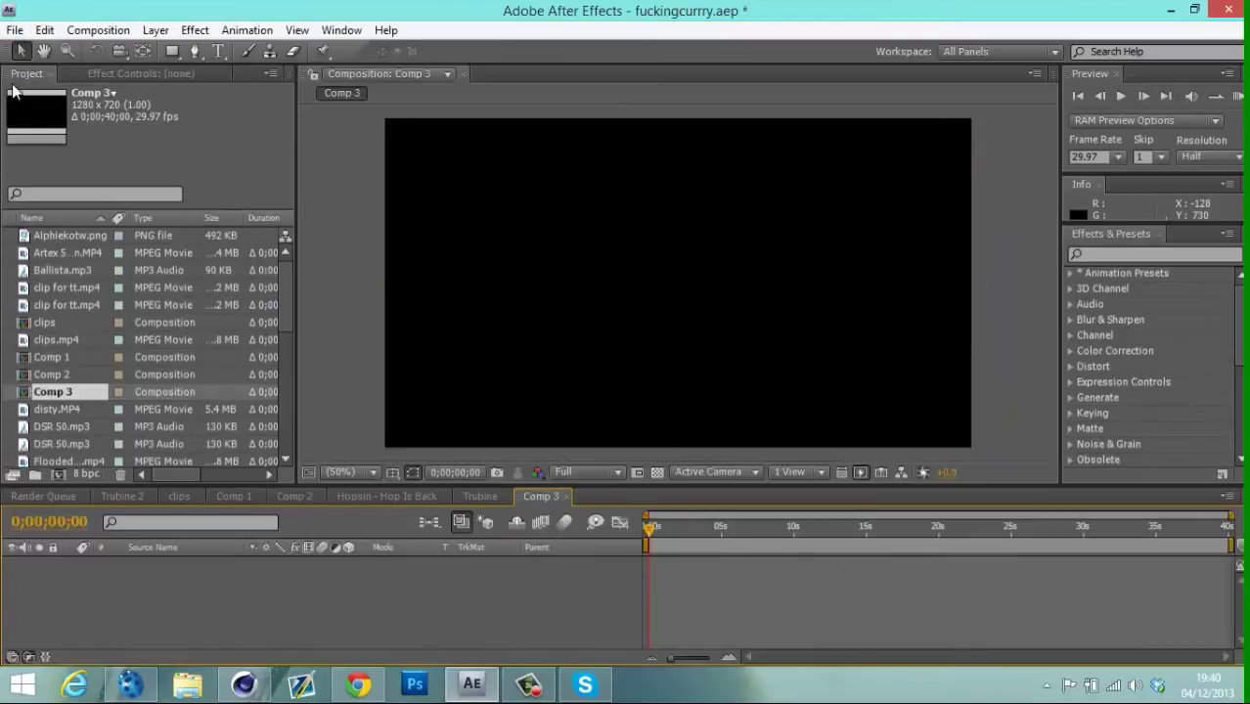
Import the TIFF sequence starting at trackimg0166 from the Desktop's trackdonetut folder, interpreting its alpha as Straight - Unmatted.
{"action": "left_click", "coordinate": [15, 31]}
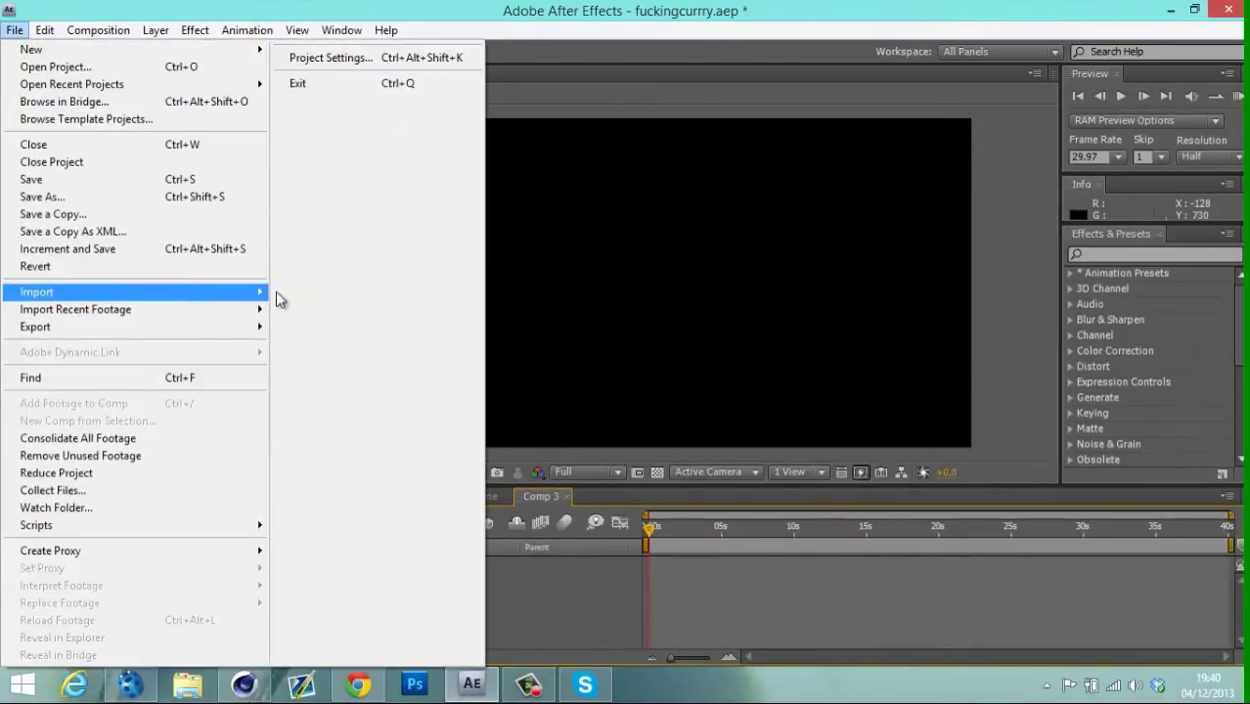
{"action": "left_click", "coordinate": [315, 292]}
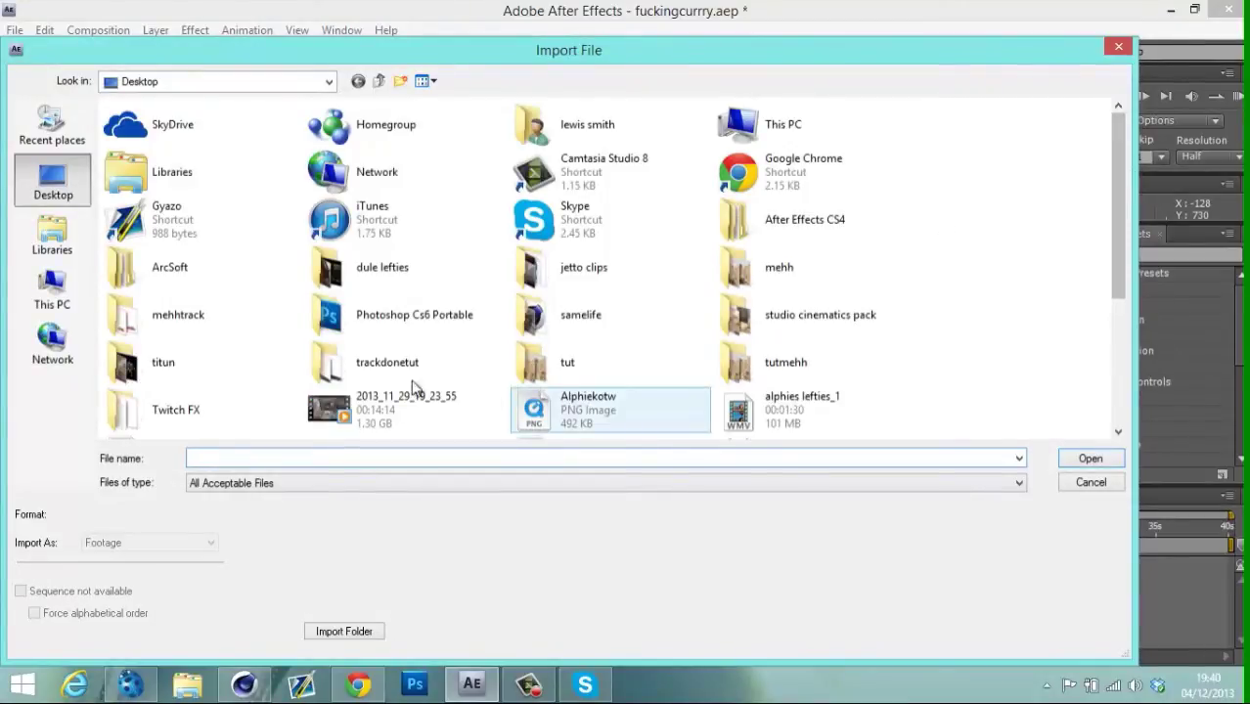
{"action": "left_click", "coordinate": [486, 370]}
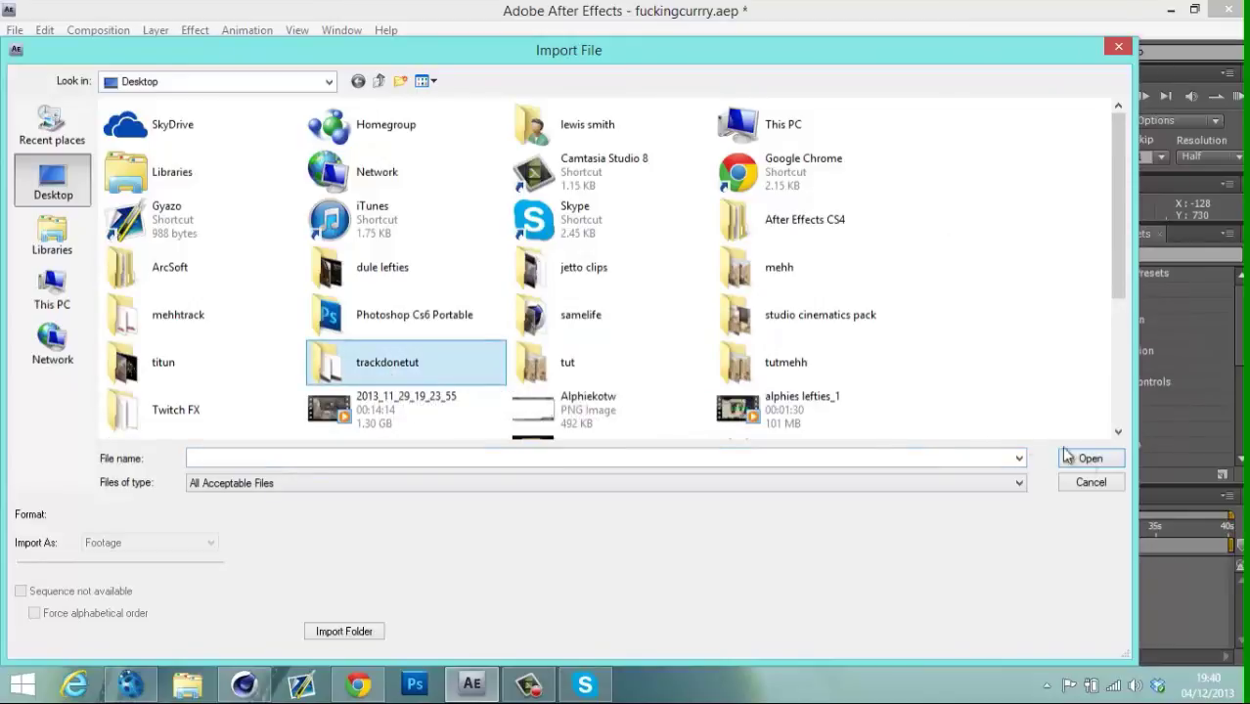
{"action": "left_click", "coordinate": [1088, 457]}
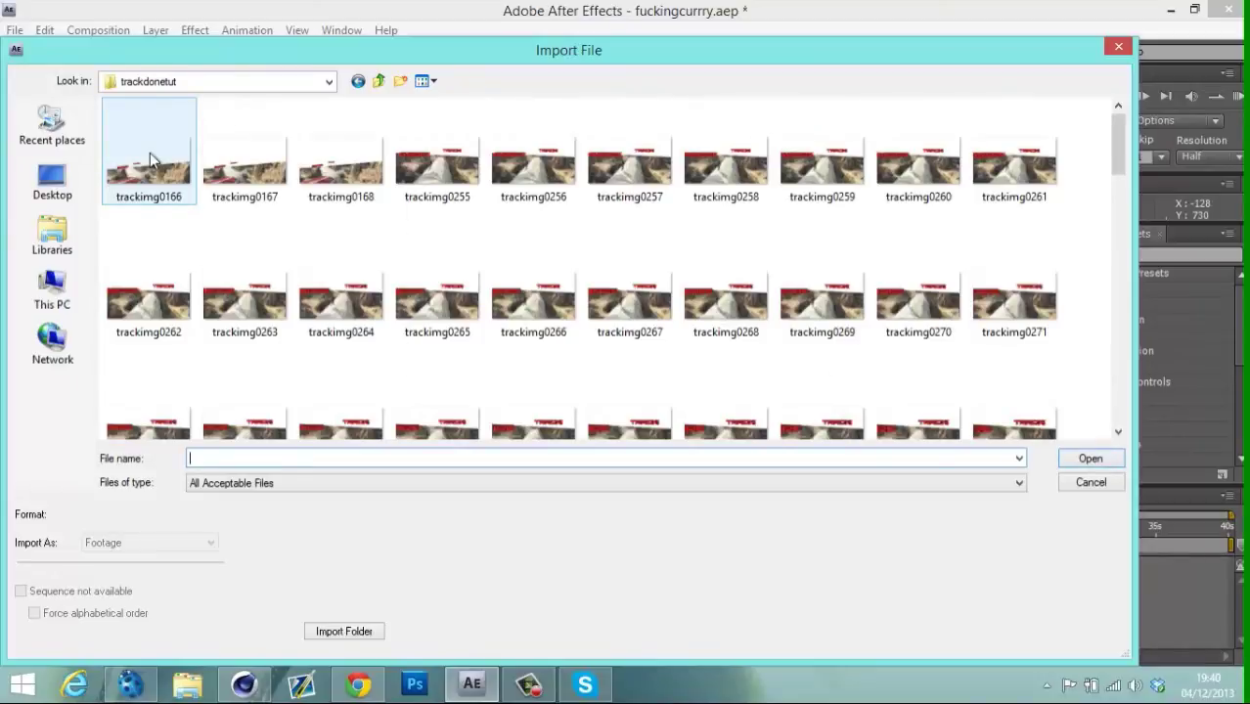
{"action": "left_click", "coordinate": [150, 152]}
{"action": "left_click", "coordinate": [1089, 459]}
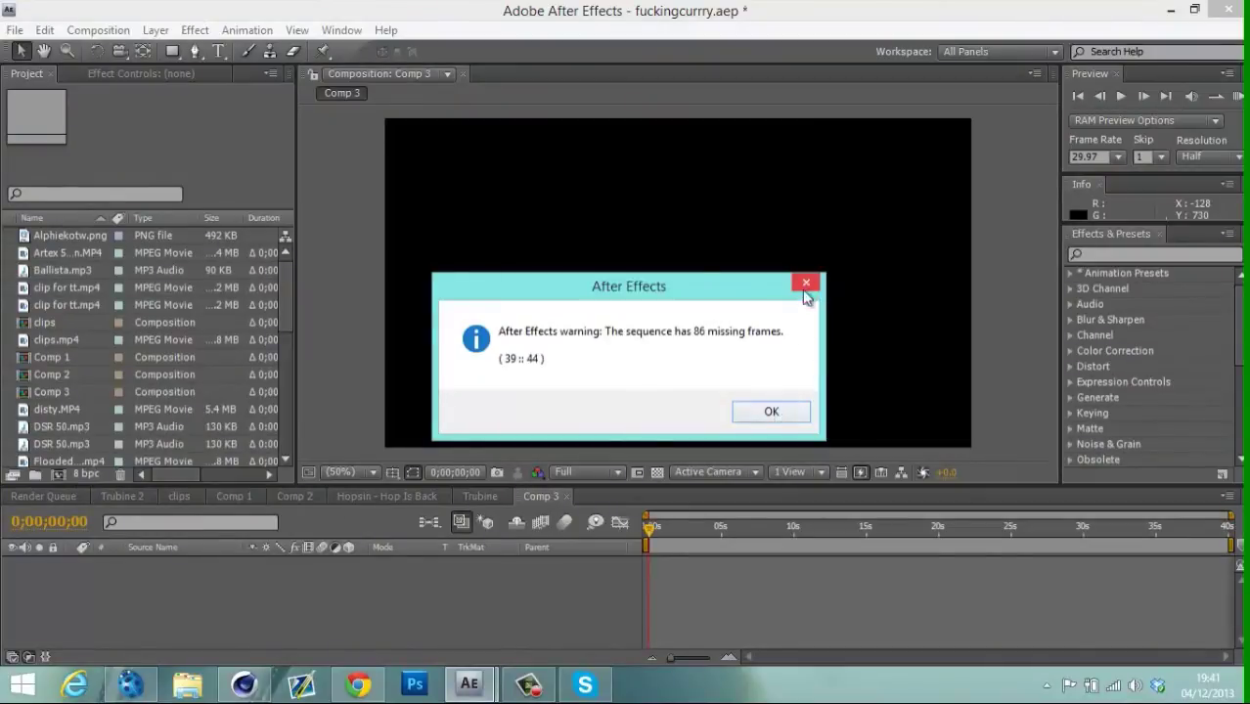
{"action": "left_click", "coordinate": [788, 415]}
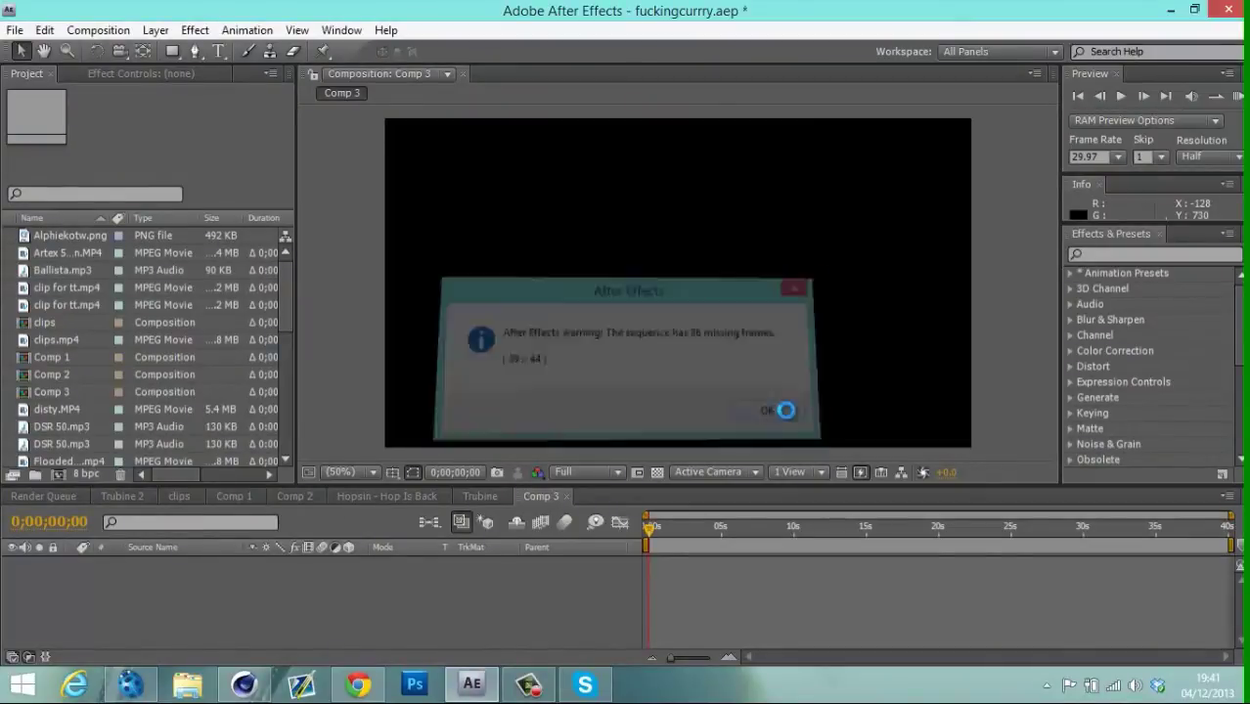
{"action": "left_click", "coordinate": [694, 445]}
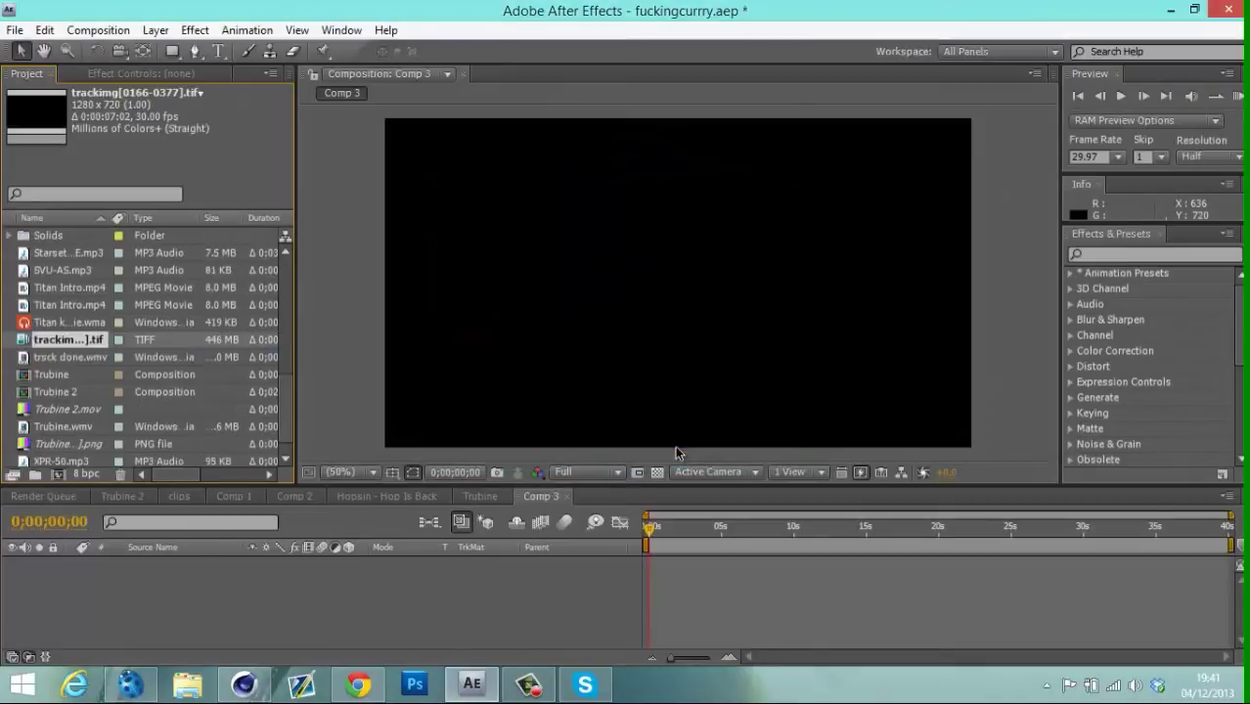
Create a composition from the imported trackimg sequence and delete the sequence layer inside it.
{"action": "left_click_drag", "start_coordinate": [109, 555], "coordinate": [67, 500]}
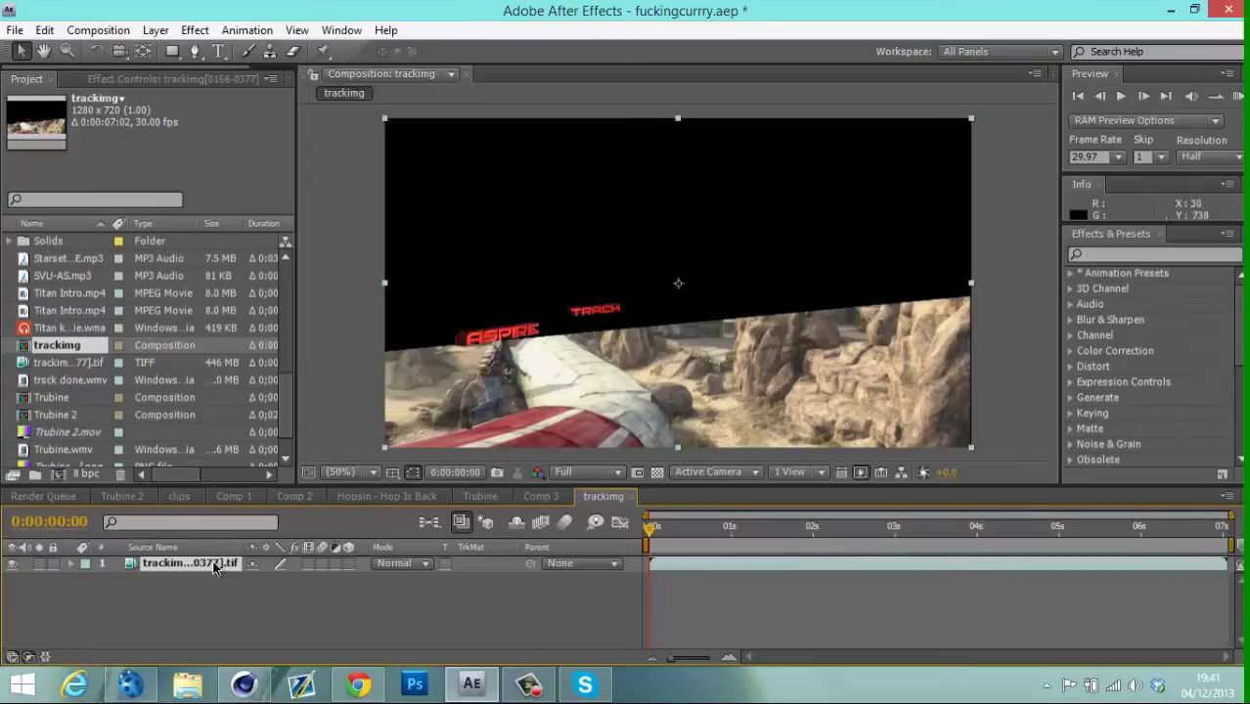
{"action": "key", "text": "Delete"}
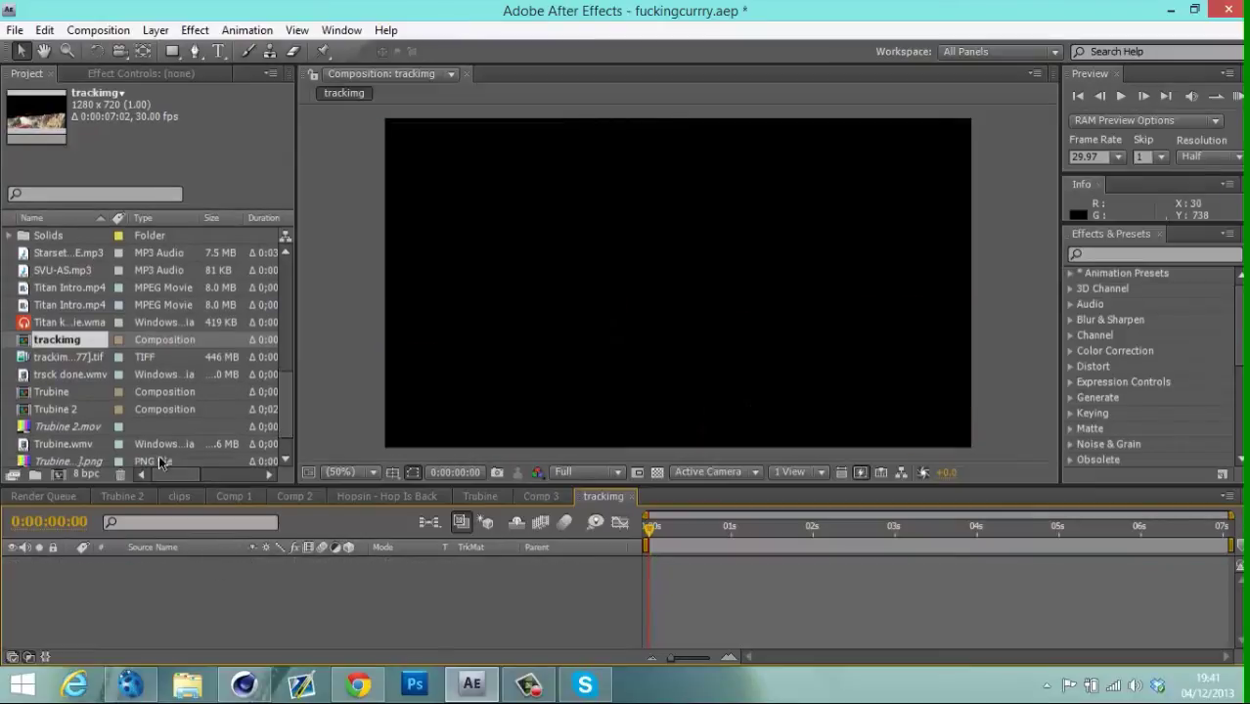
{"action": "left_click", "coordinate": [73, 339]}
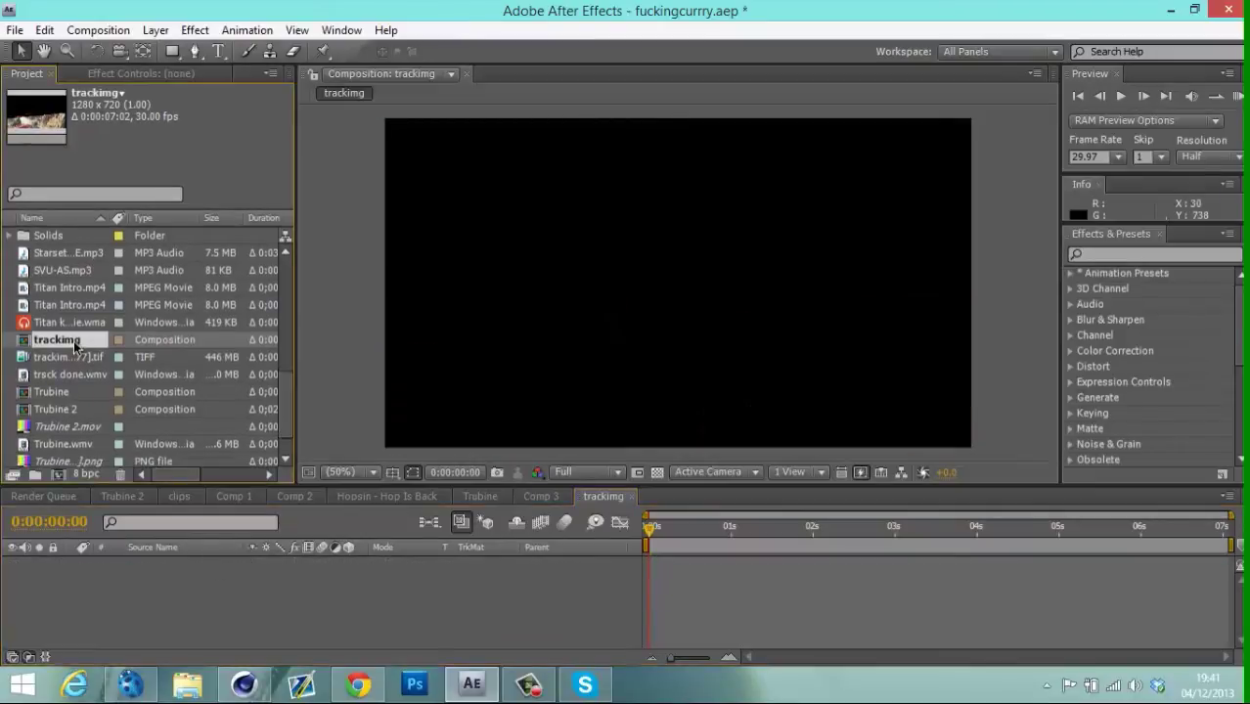
Look through the Desktop's tut, tutmehh and mehhtrack folders for image sequences to import.
{"action": "left_click", "coordinate": [14, 30]}
{"action": "mouse_move", "coordinate": [235, 294]}
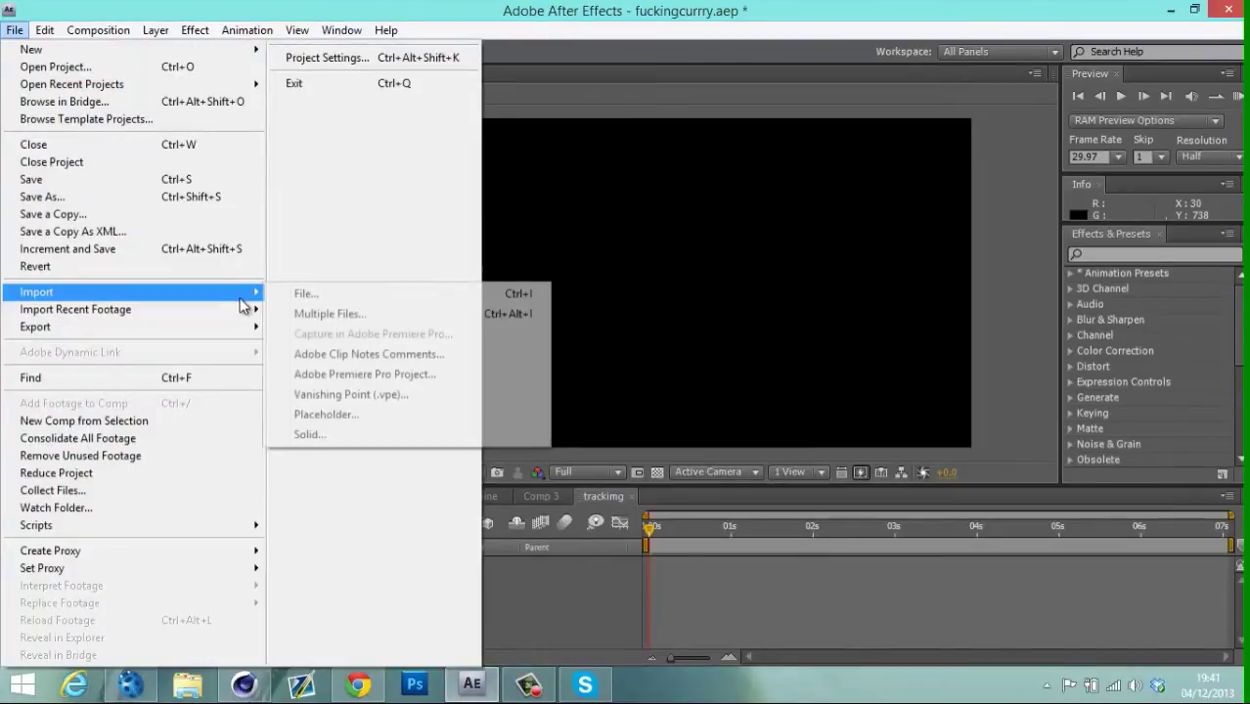
{"action": "left_click", "coordinate": [307, 295]}
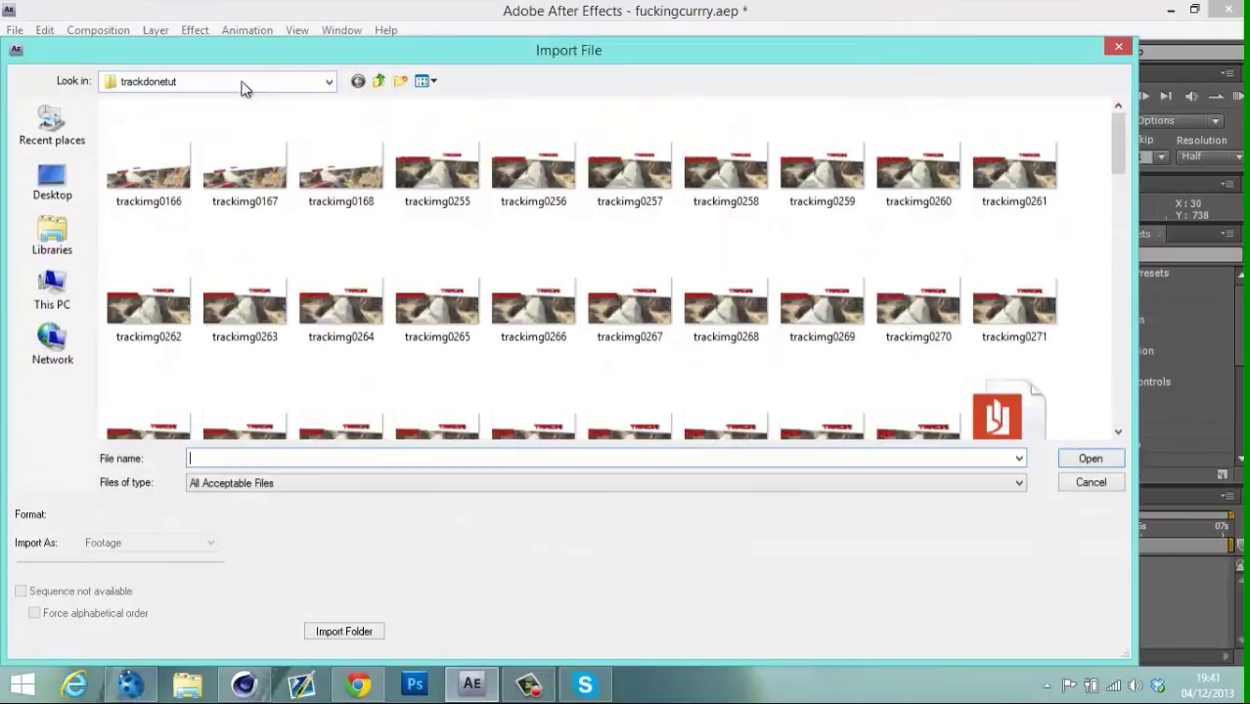
{"action": "left_click", "coordinate": [381, 85]}
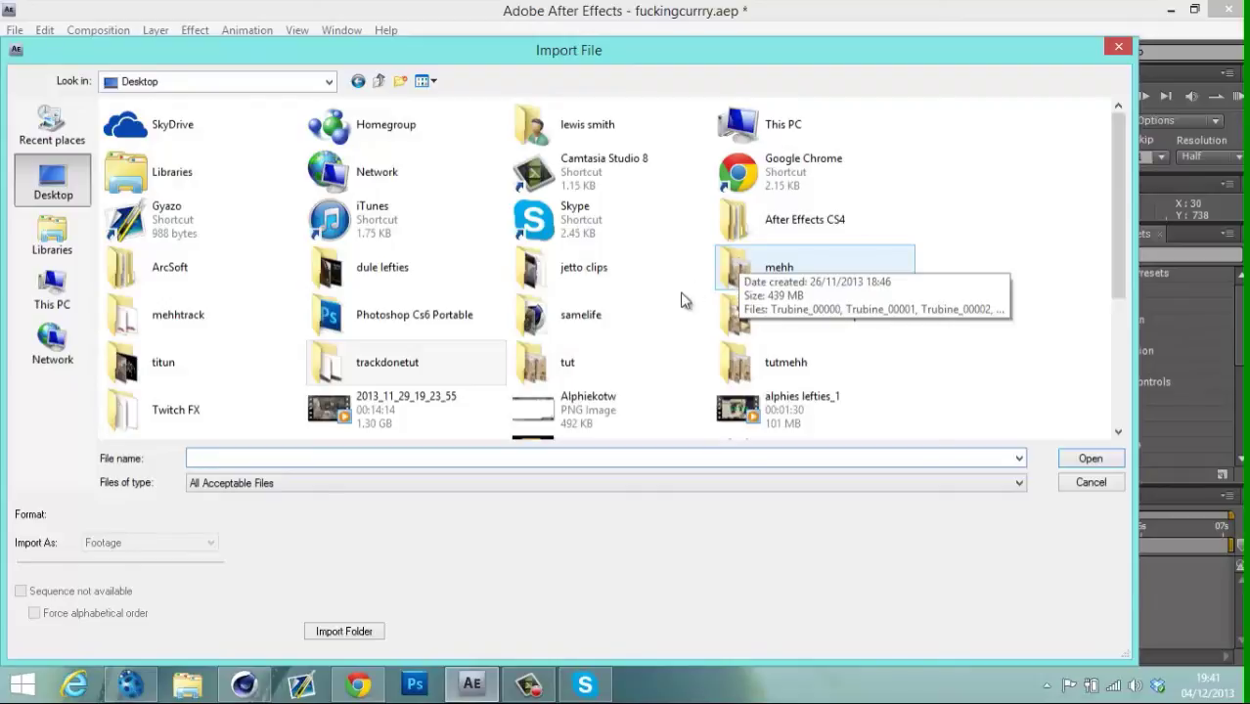
{"action": "double_click", "coordinate": [549, 362]}
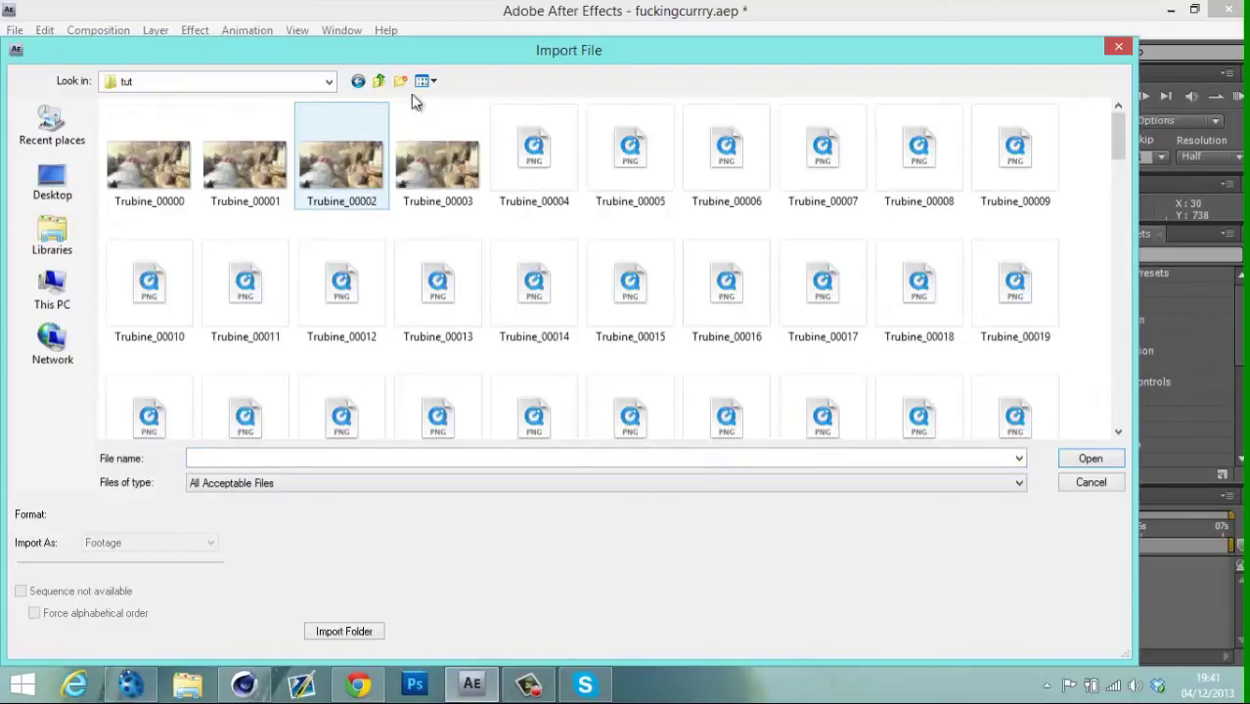
{"action": "left_click", "coordinate": [379, 81]}
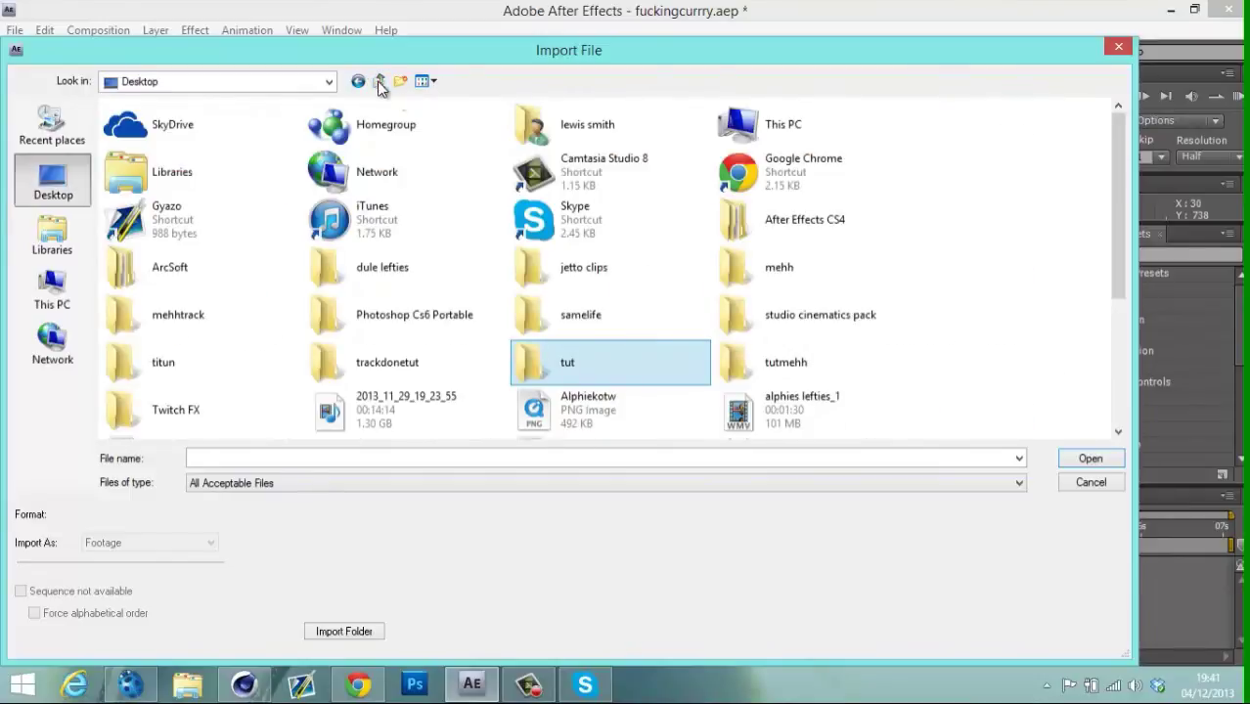
{"action": "double_click", "coordinate": [775, 368]}
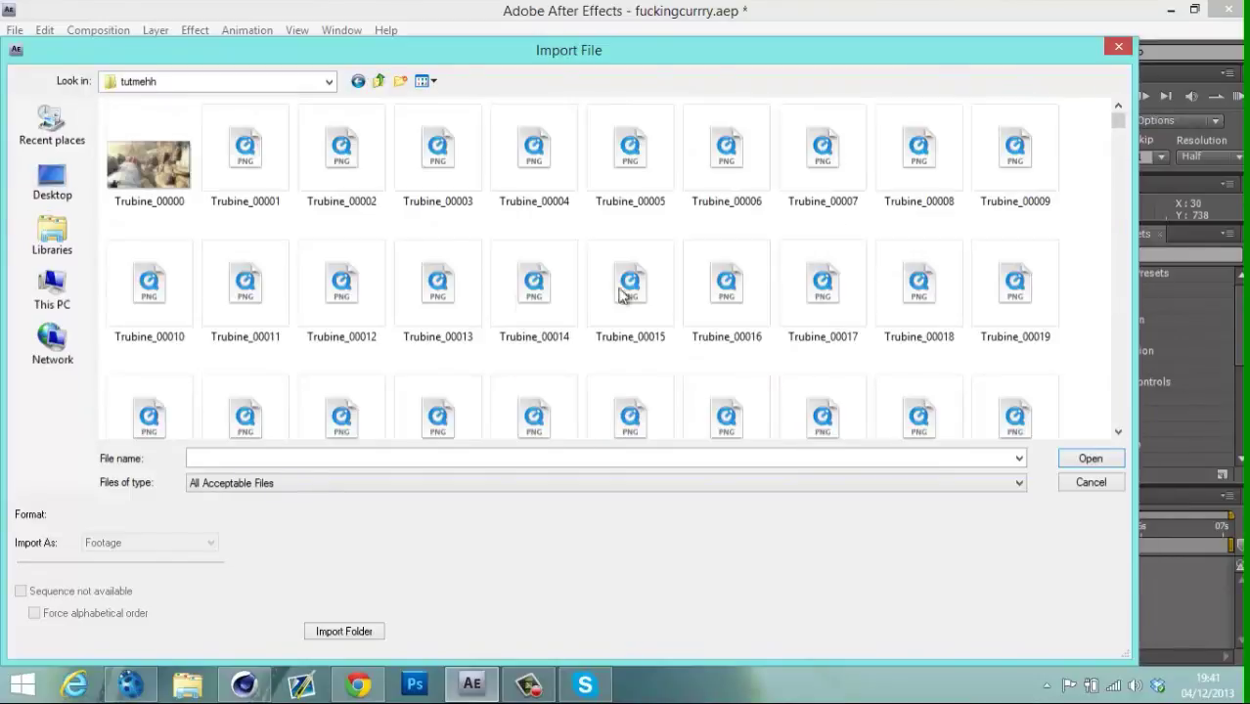
{"action": "left_click", "coordinate": [379, 82]}
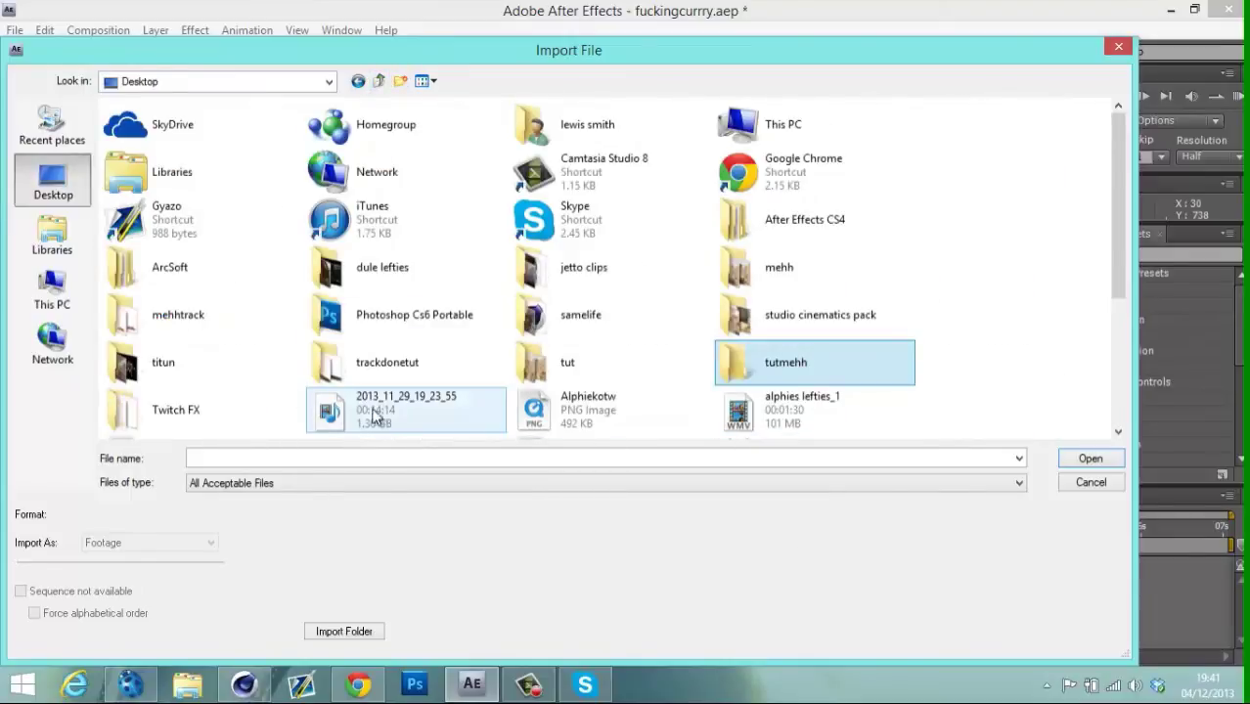
{"action": "left_click", "coordinate": [179, 316]}
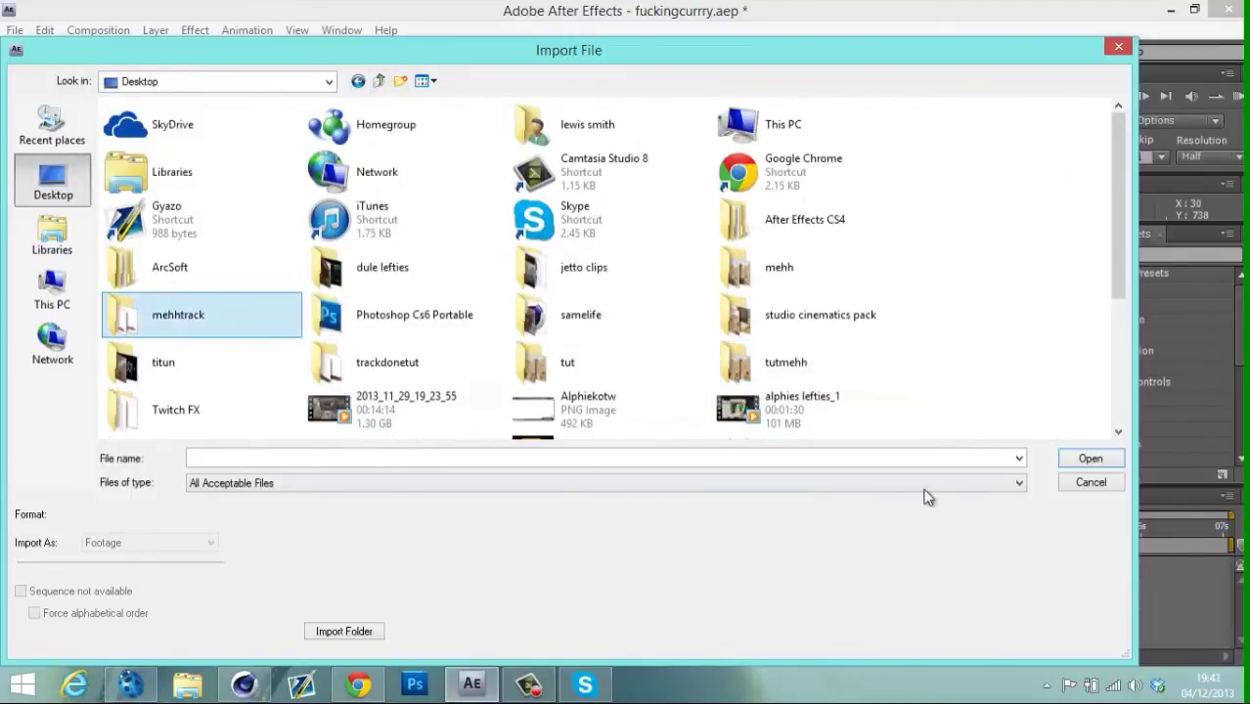
{"action": "left_click", "coordinate": [1089, 458]}
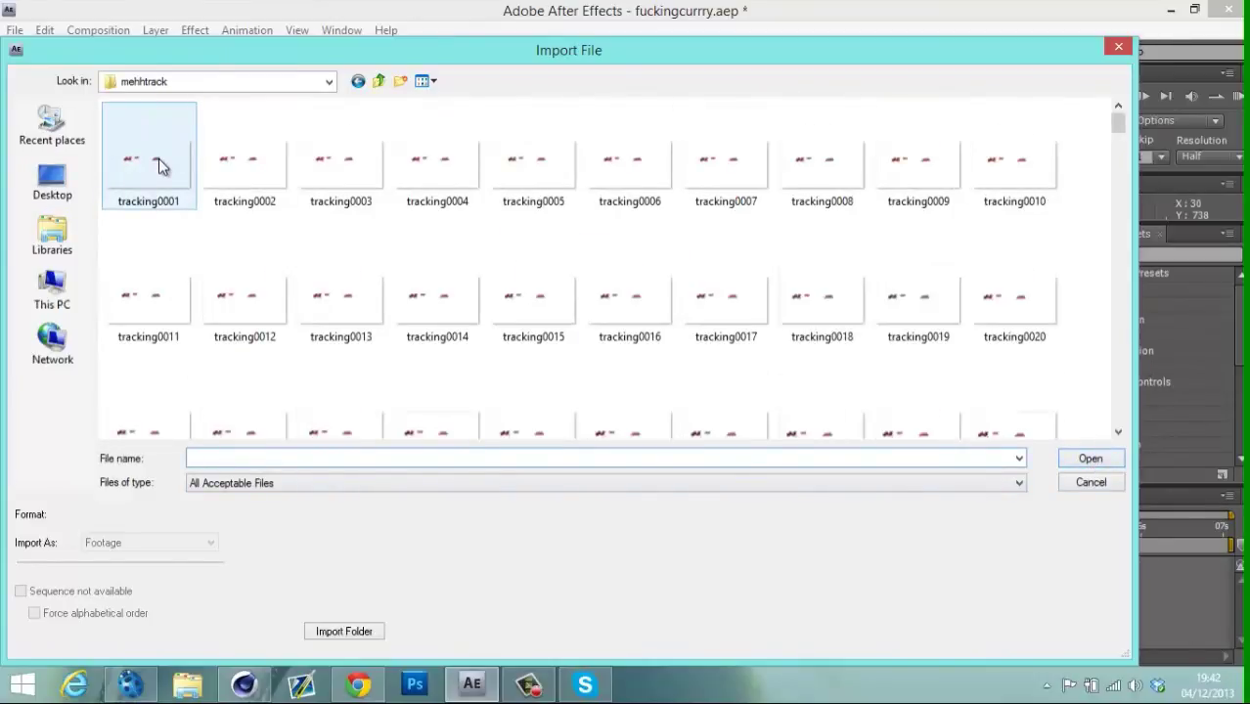
{"action": "left_click", "coordinate": [382, 82]}
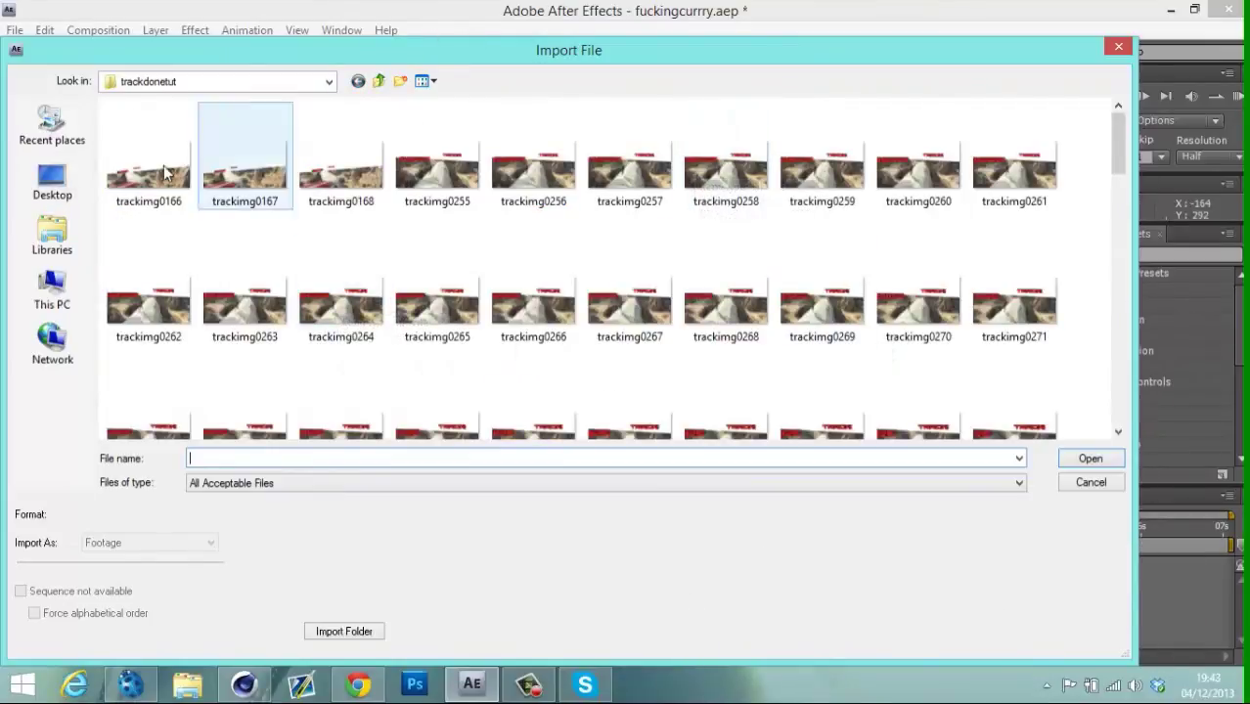
Import the trackimg0166 TIFF sequence again with Straight - Unmatted alpha and create a new composition from it.
{"action": "left_click", "coordinate": [164, 173]}
{"action": "left_click", "coordinate": [1097, 460]}
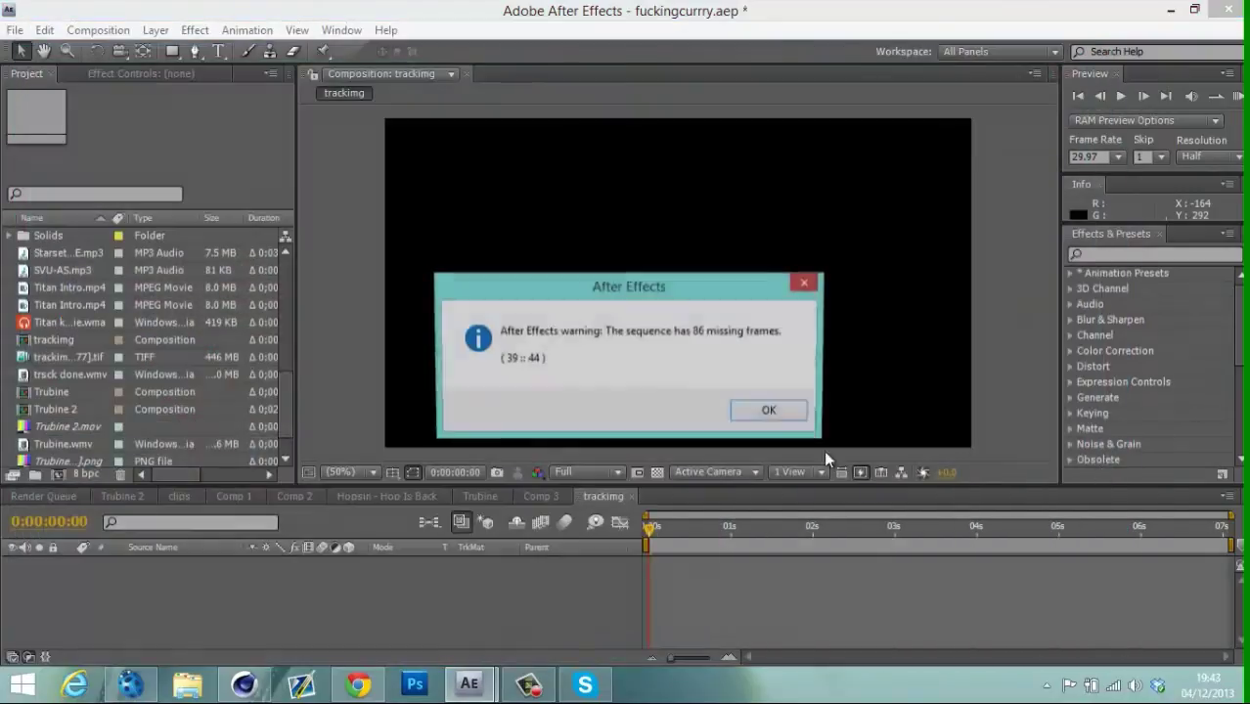
{"action": "left_click", "coordinate": [795, 414]}
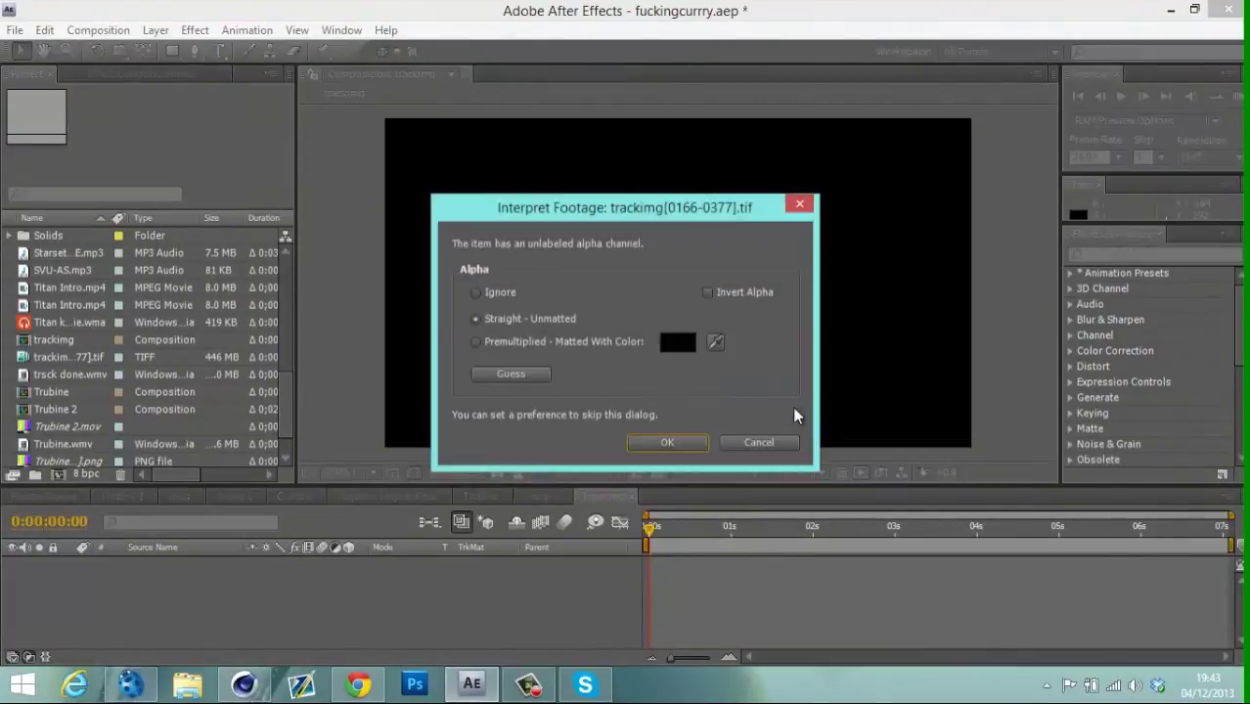
{"action": "left_click", "coordinate": [662, 446]}
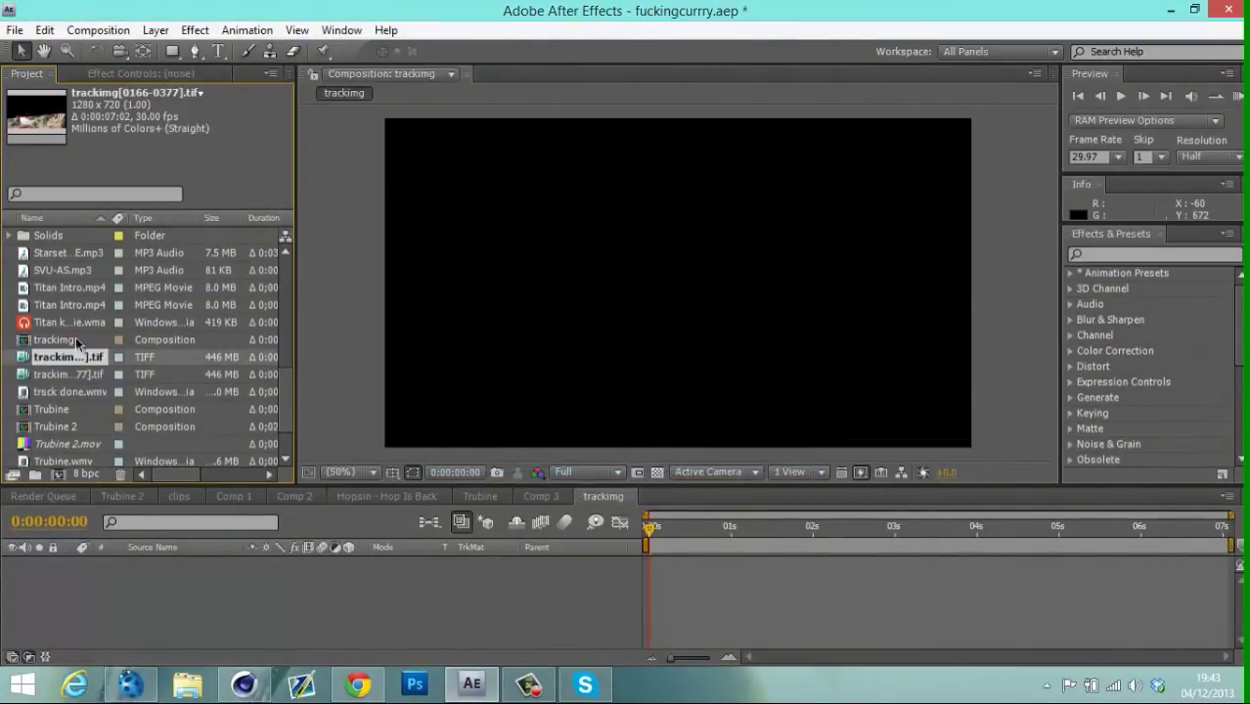
{"action": "left_click_drag", "start_coordinate": [70, 565], "coordinate": [58, 475]}
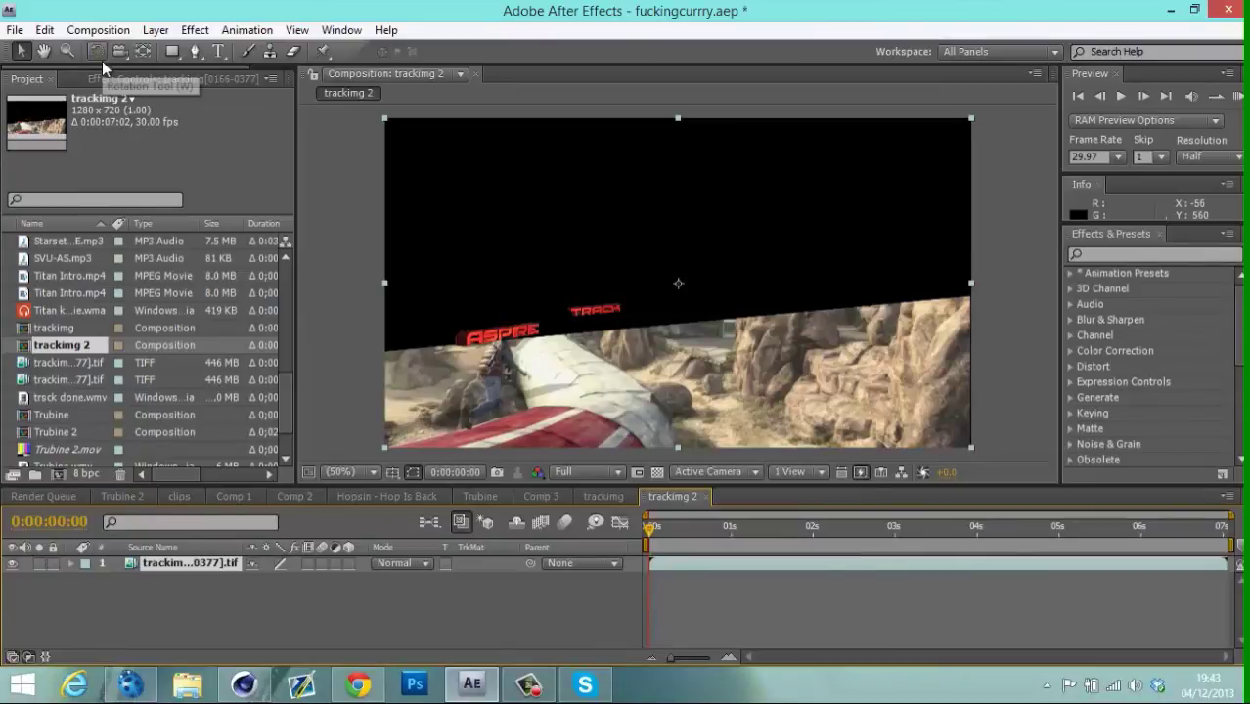
{"action": "left_click", "coordinate": [18, 30]}
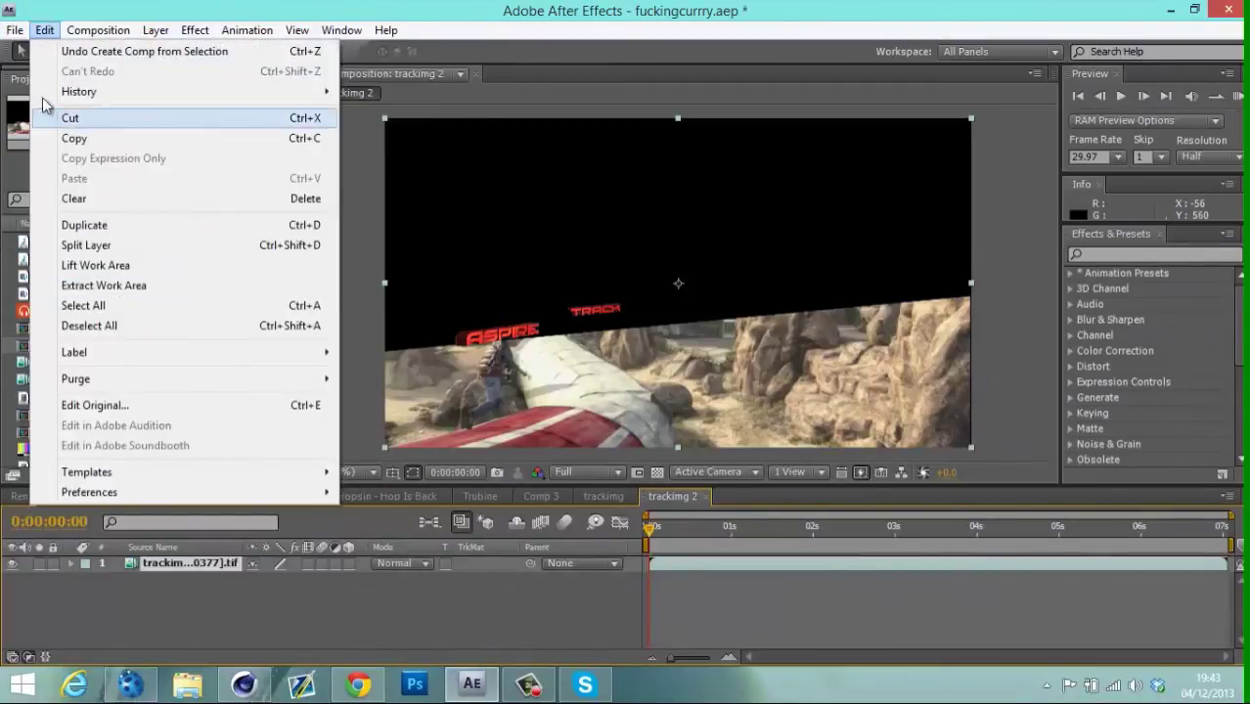
{"action": "mouse_move", "coordinate": [244, 293]}
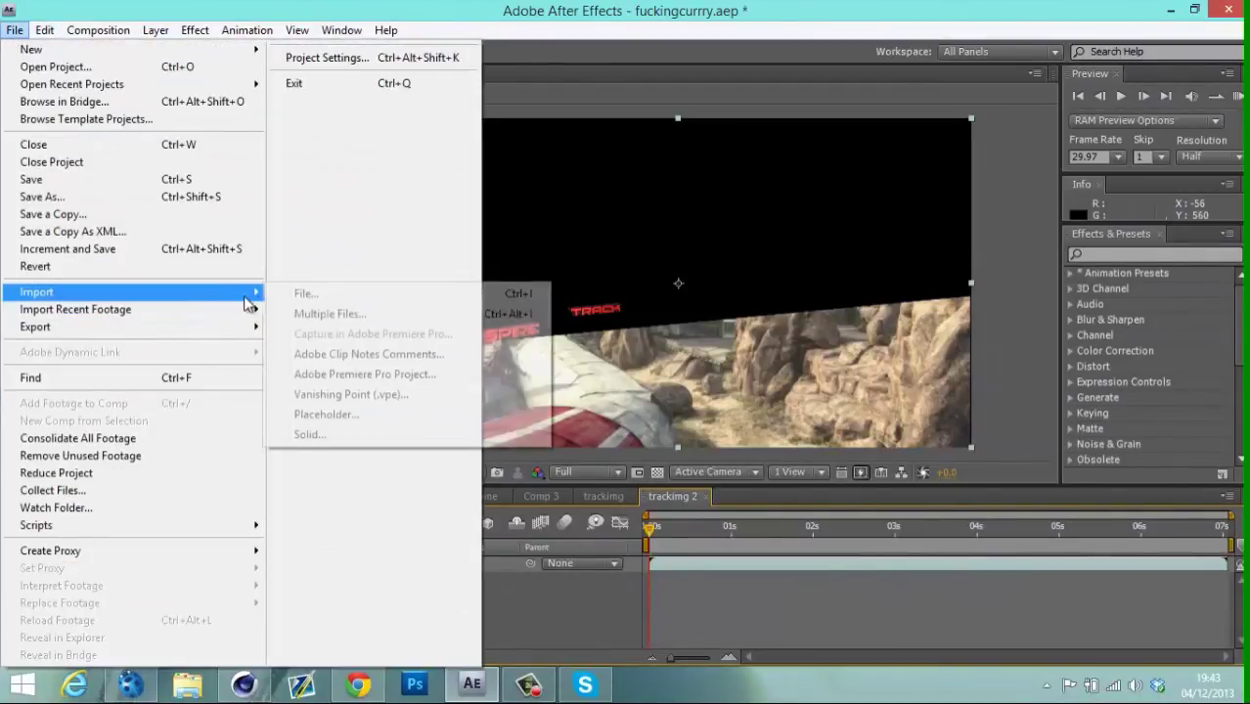
{"action": "left_click", "coordinate": [316, 296]}
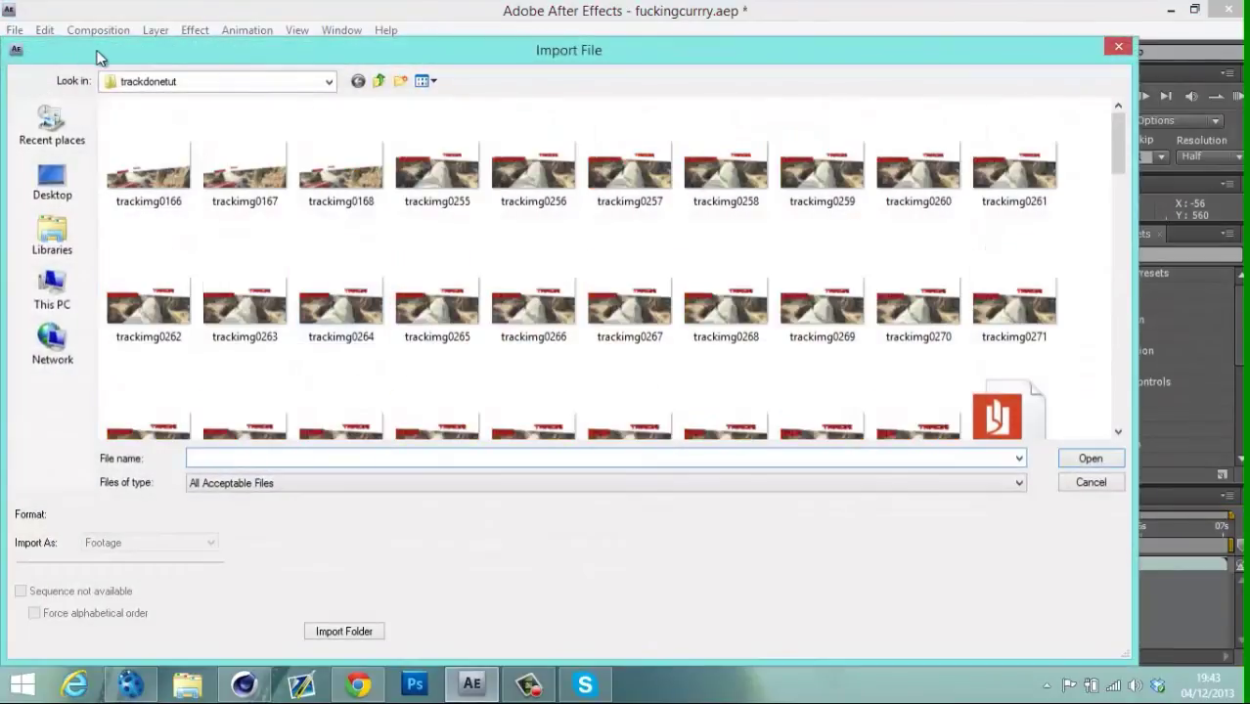
{"action": "left_click", "coordinate": [379, 81]}
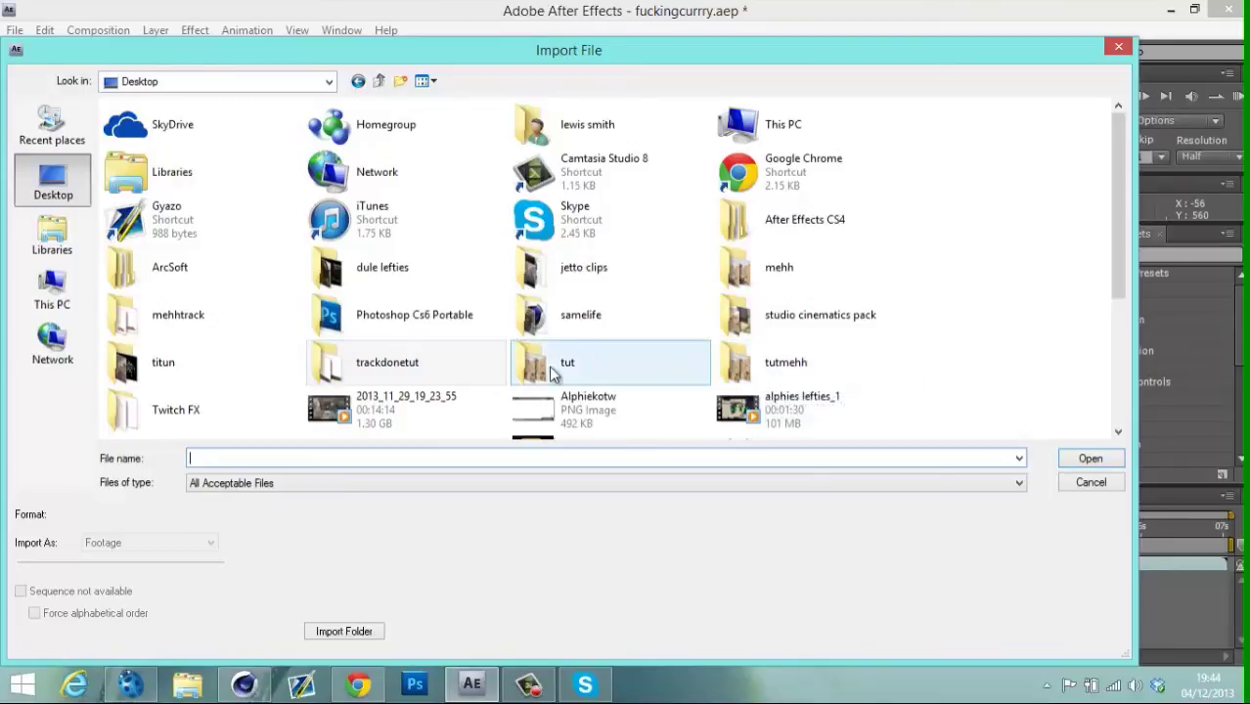
{"action": "left_click", "coordinate": [616, 374]}
{"action": "double_click", "coordinate": [762, 366]}
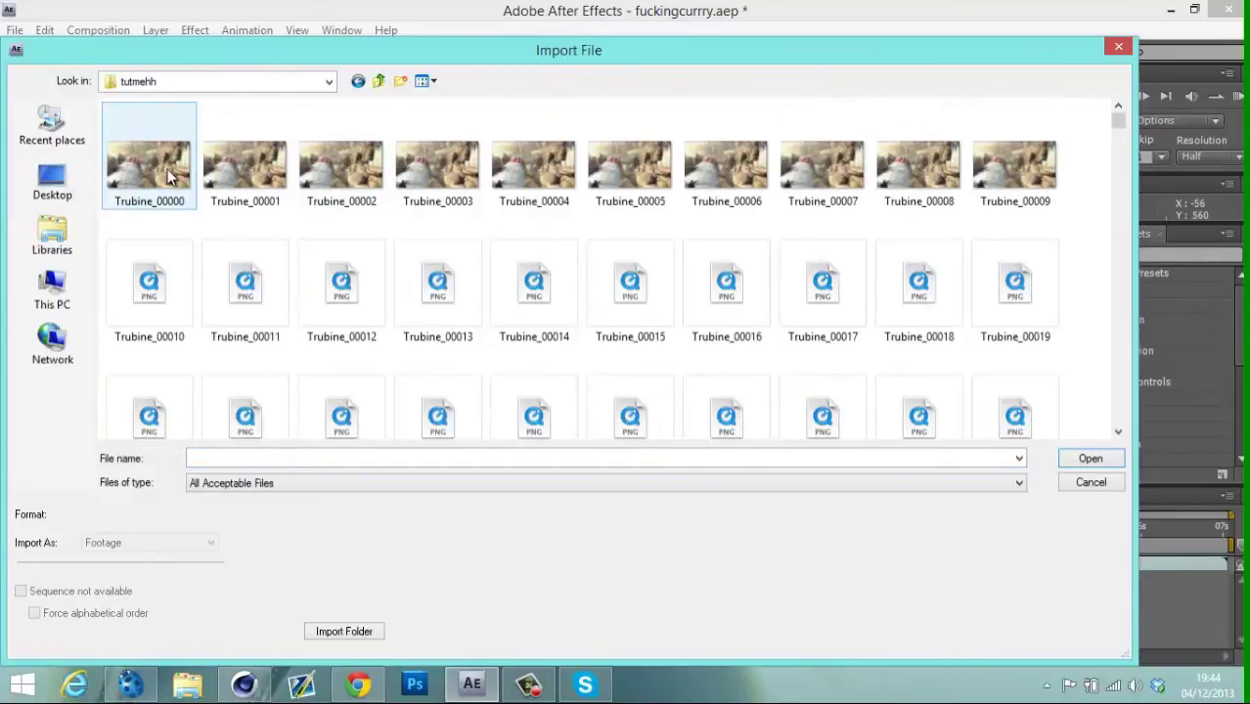
{"action": "left_click_drag", "start_coordinate": [1120, 118], "coordinate": [1125, 196]}
{"action": "left_click", "coordinate": [631, 207]}
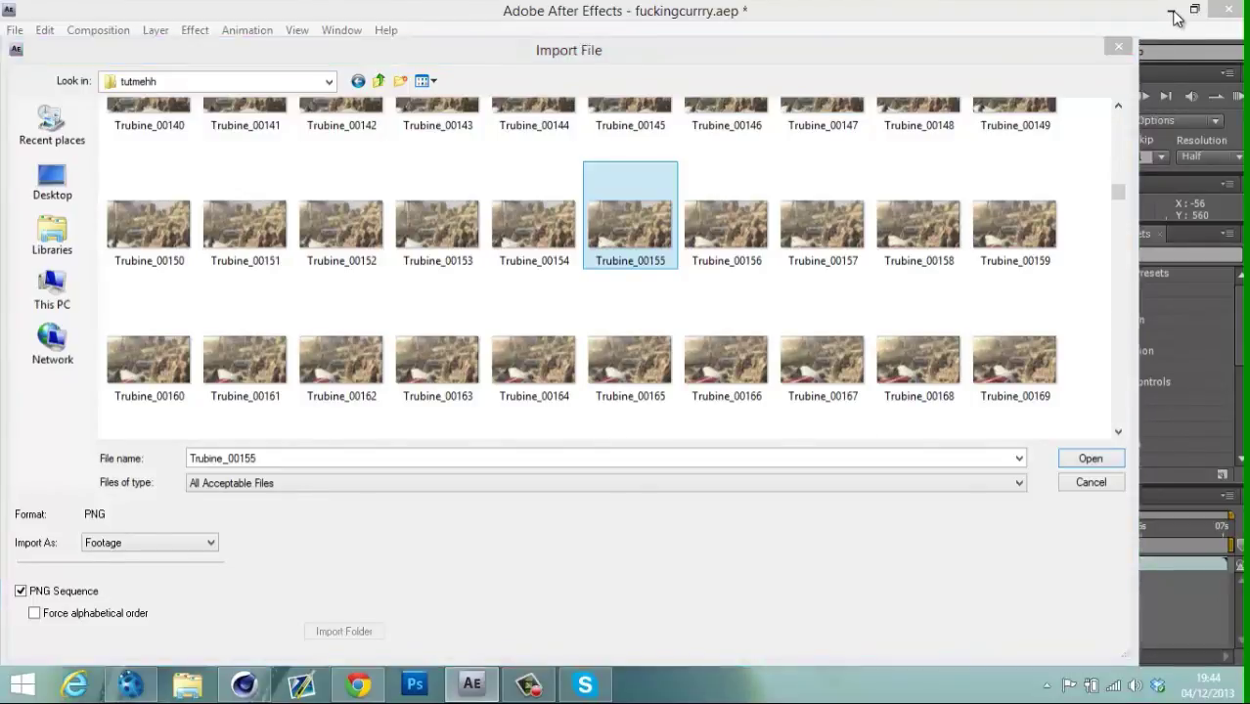
{"action": "left_click", "coordinate": [1120, 49]}
Check the project's frame range in CINEMA 4D and switch back to After Effects.
{"action": "left_click", "coordinate": [1168, 12]}
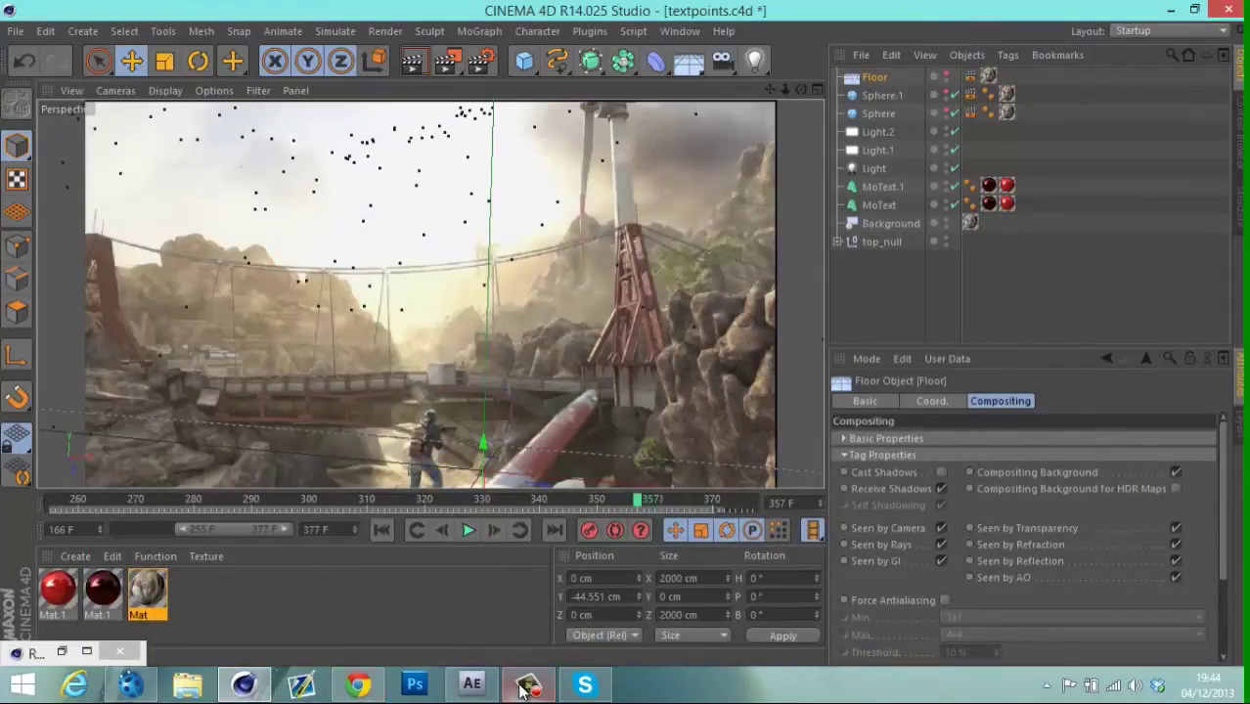
{"action": "left_click", "coordinate": [471, 684]}
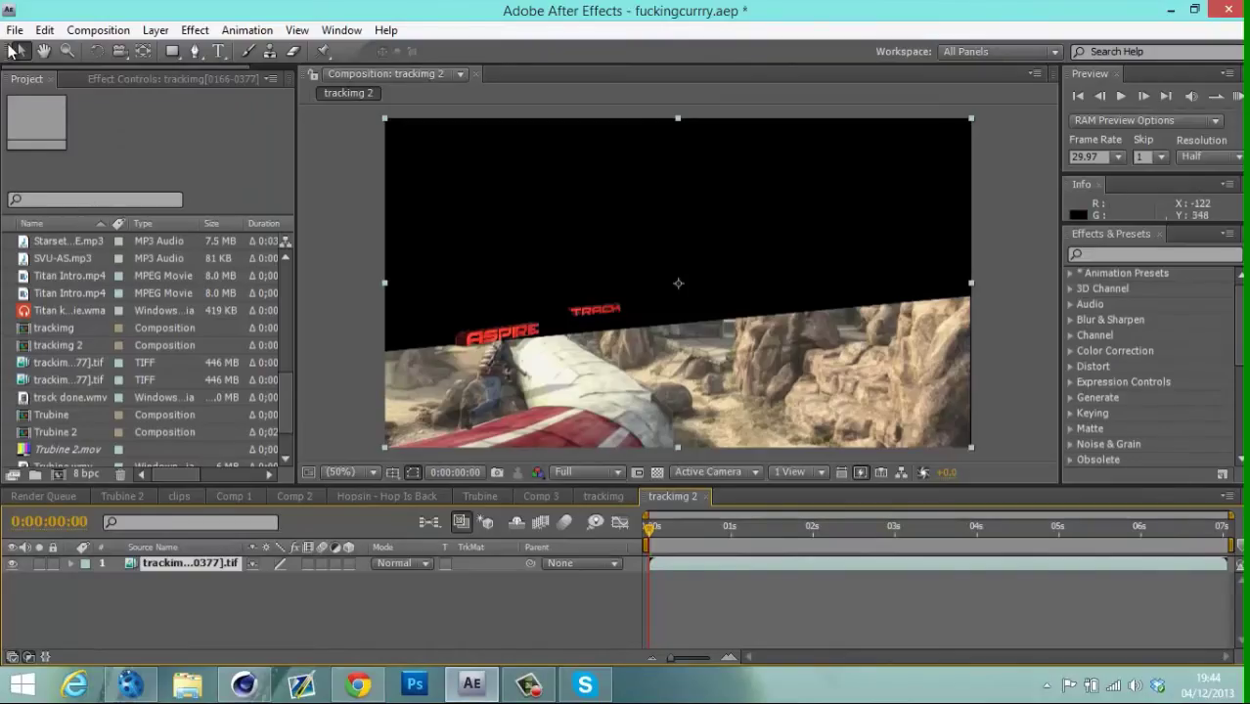
Import the Trubine PNG sequence from the Desktop's tutmehh folder.
{"action": "left_click", "coordinate": [15, 32]}
{"action": "mouse_move", "coordinate": [225, 292]}
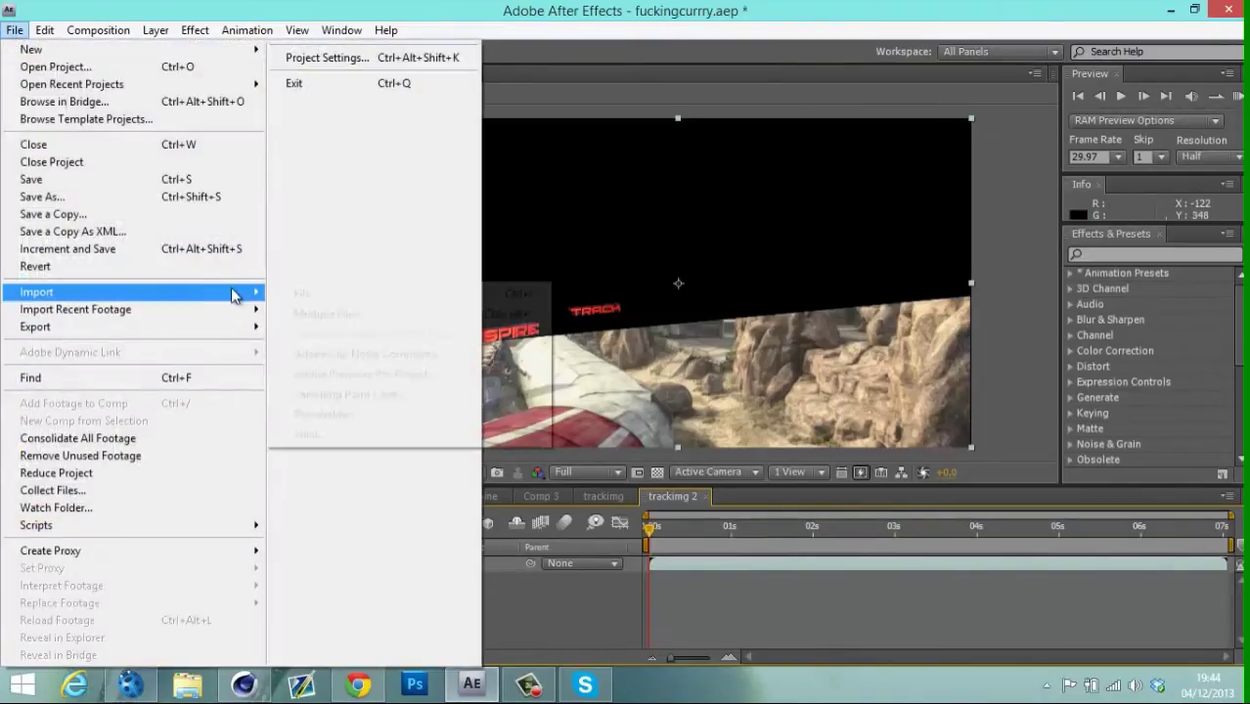
{"action": "left_click", "coordinate": [287, 295]}
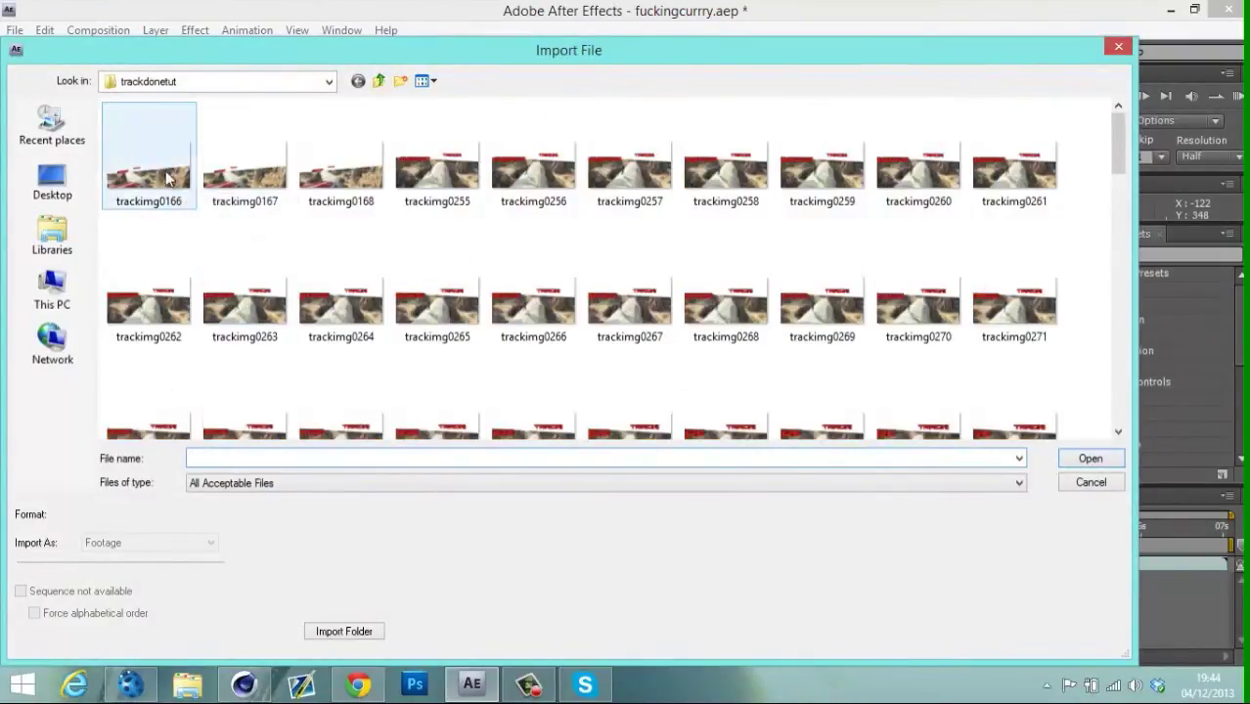
{"action": "left_click", "coordinate": [378, 81]}
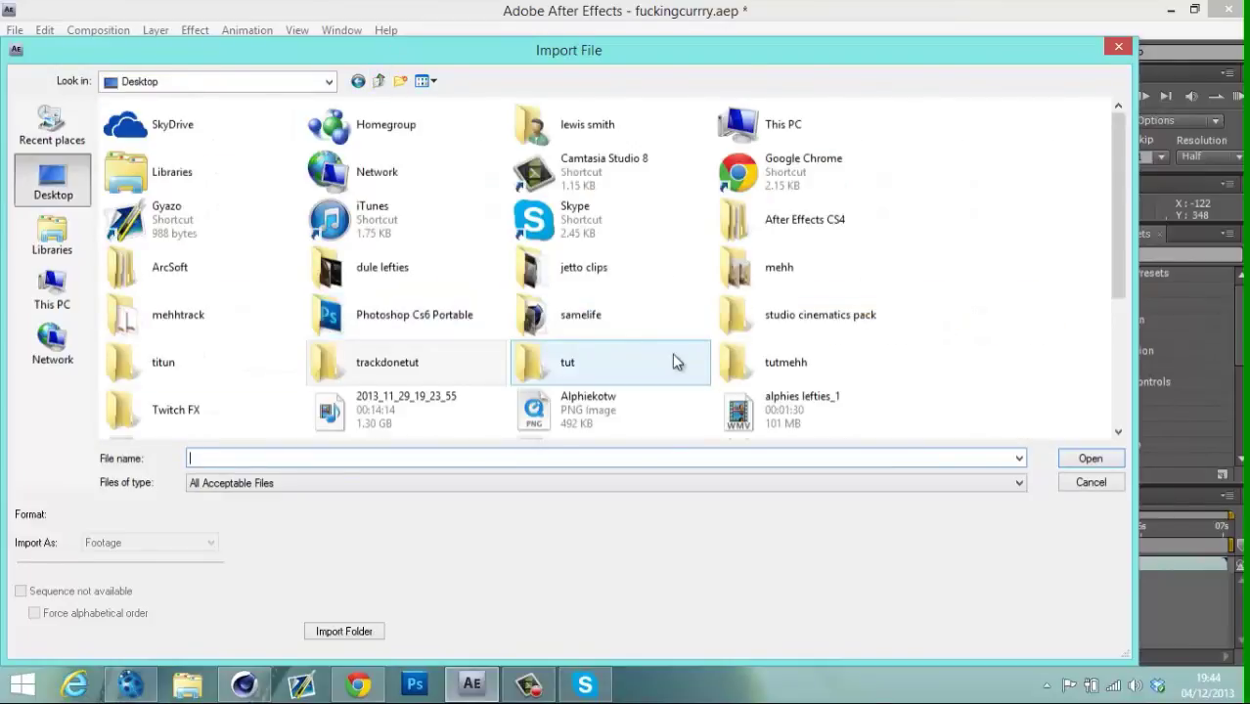
{"action": "left_click", "coordinate": [790, 376]}
{"action": "double_click", "coordinate": [785, 369]}
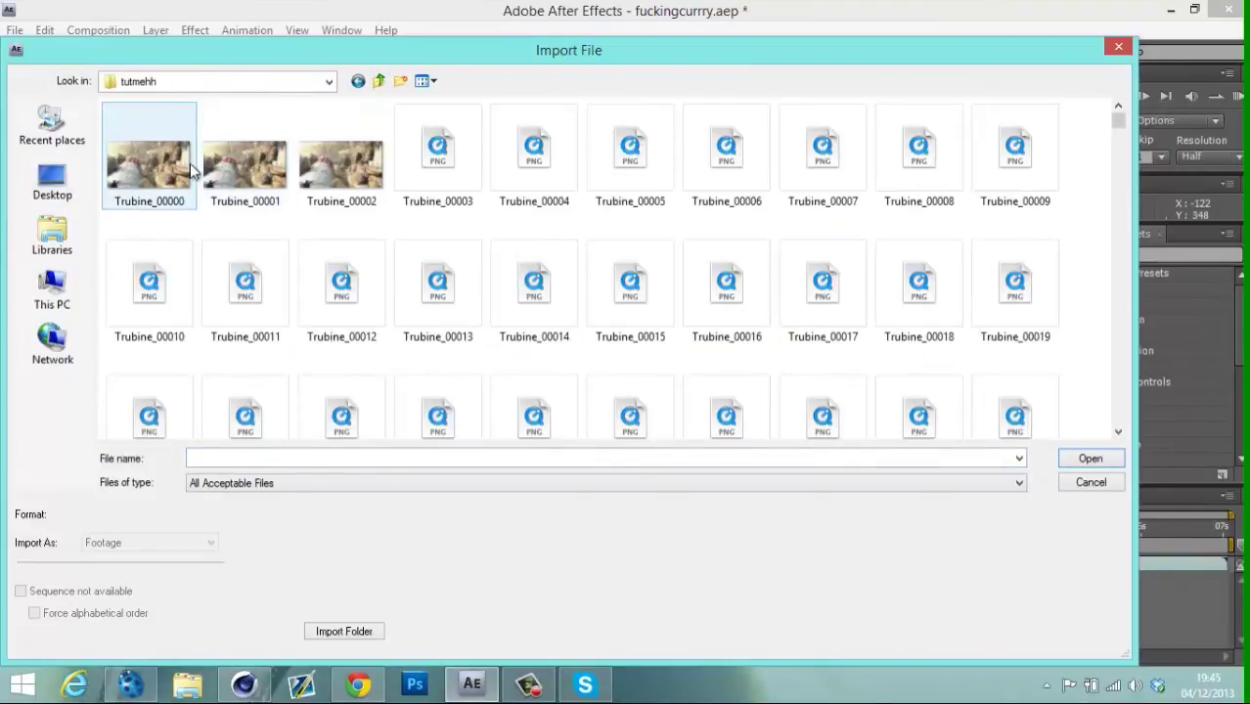
{"action": "left_click_drag", "start_coordinate": [1115, 123], "coordinate": [1120, 200]}
{"action": "left_click", "coordinate": [751, 195]}
{"action": "left_click", "coordinate": [1090, 459]}
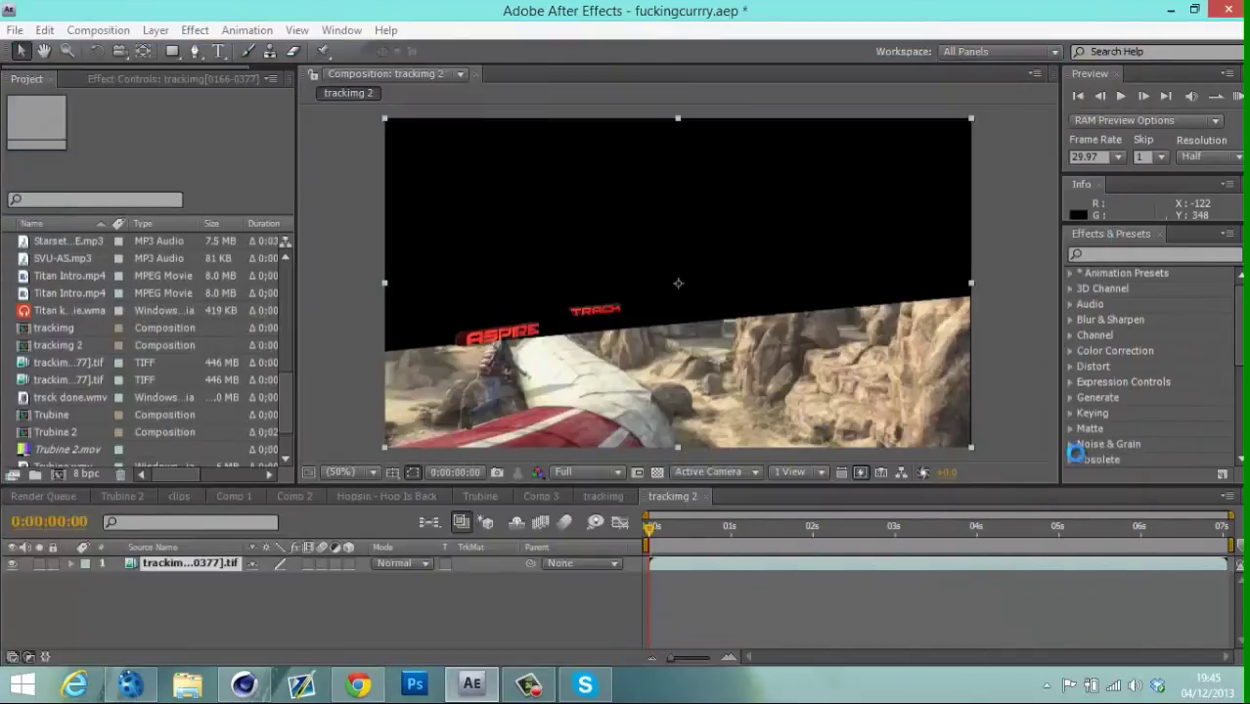
{"action": "left_click", "coordinate": [772, 413]}
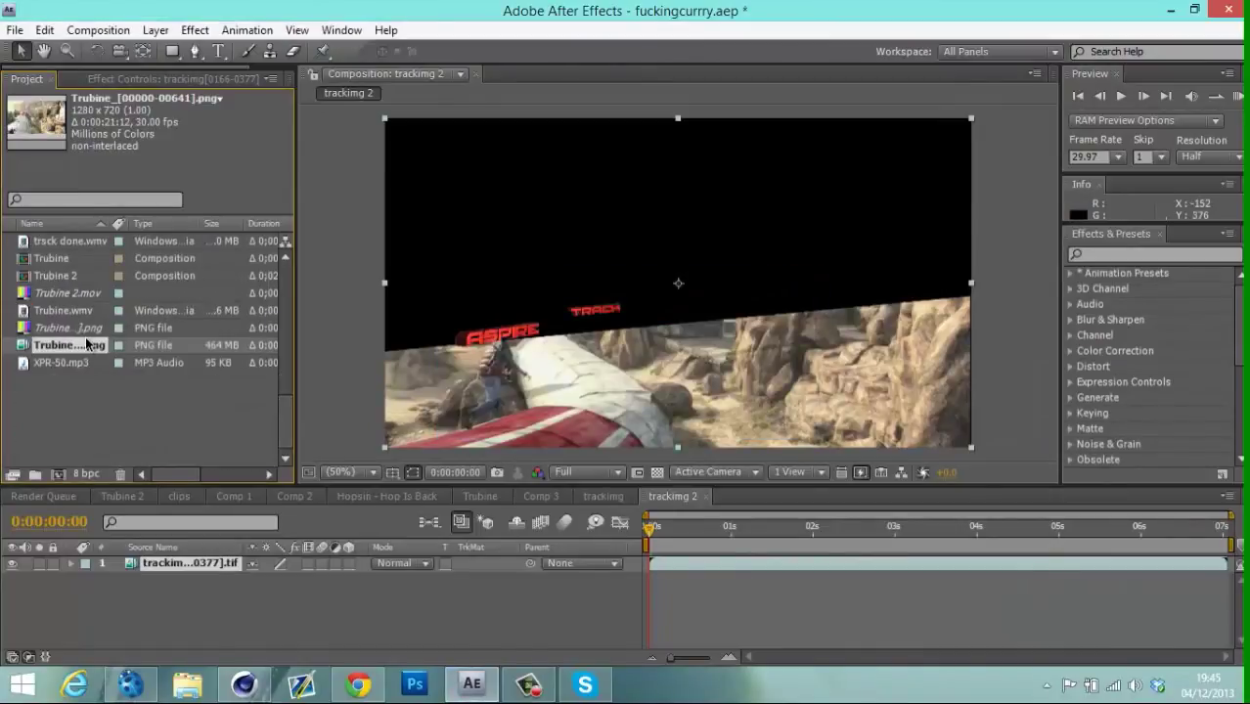
Add the Trubine PNG sequence beneath the trackimg layer in trackimg 2 and shift it in time to match the rendered frames.
{"action": "left_click_drag", "start_coordinate": [89, 359], "coordinate": [134, 587]}
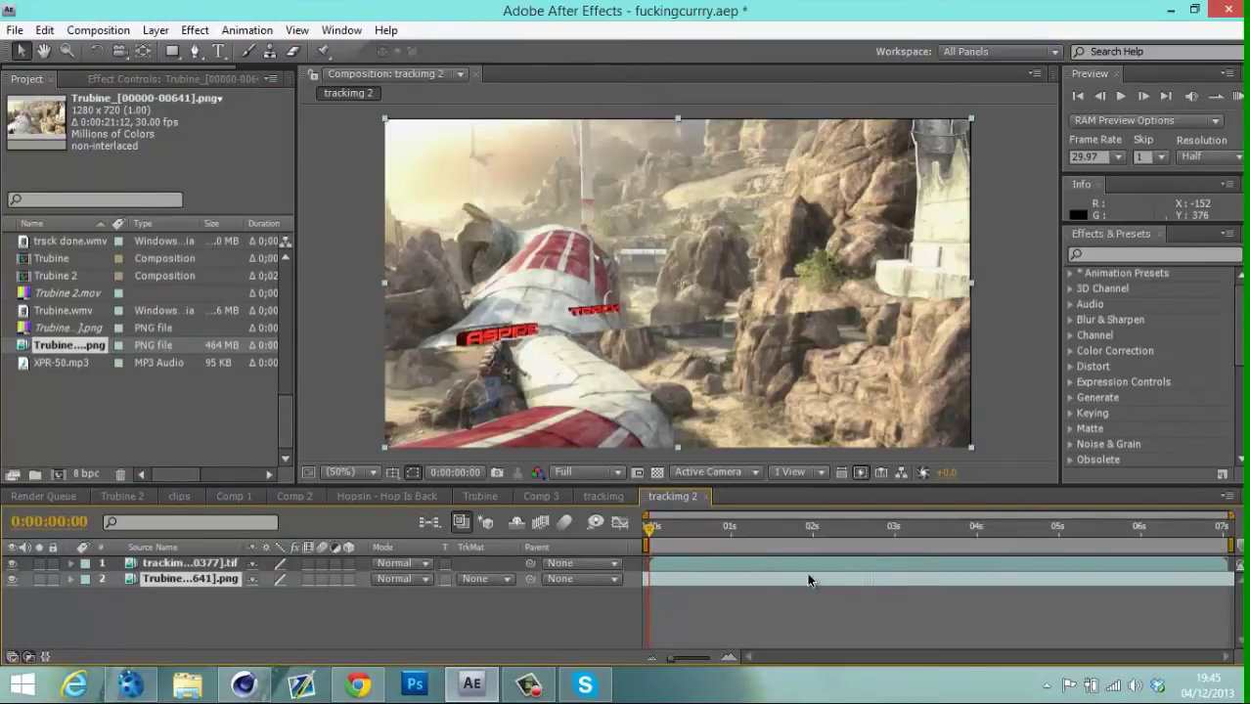
{"action": "left_click_drag", "start_coordinate": [724, 567], "coordinate": [678, 567]}
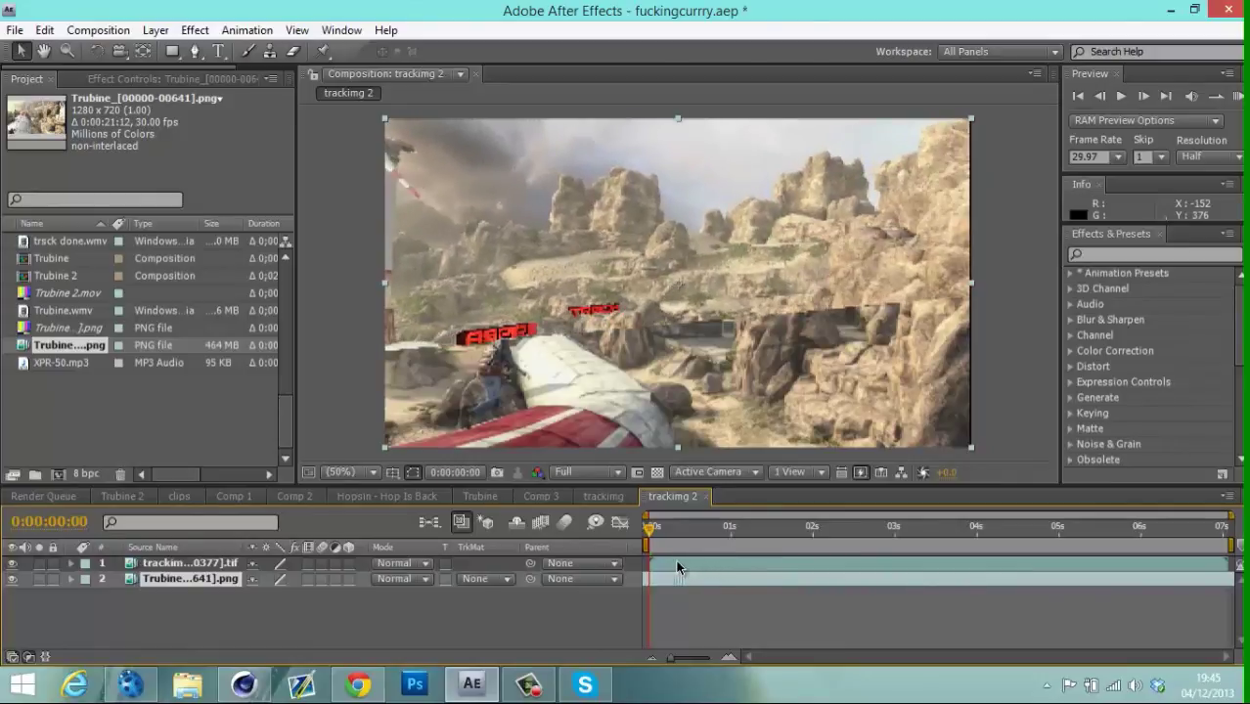
{"action": "left_click_drag", "start_coordinate": [902, 583], "coordinate": [996, 577]}
{"action": "mouse_move", "coordinate": [818, 577]}
{"action": "left_mouse_down"}
{"action": "mouse_move", "coordinate": [911, 583]}
{"action": "mouse_move", "coordinate": [682, 560]}
{"action": "mouse_move", "coordinate": [957, 560]}
{"action": "left_mouse_up"}
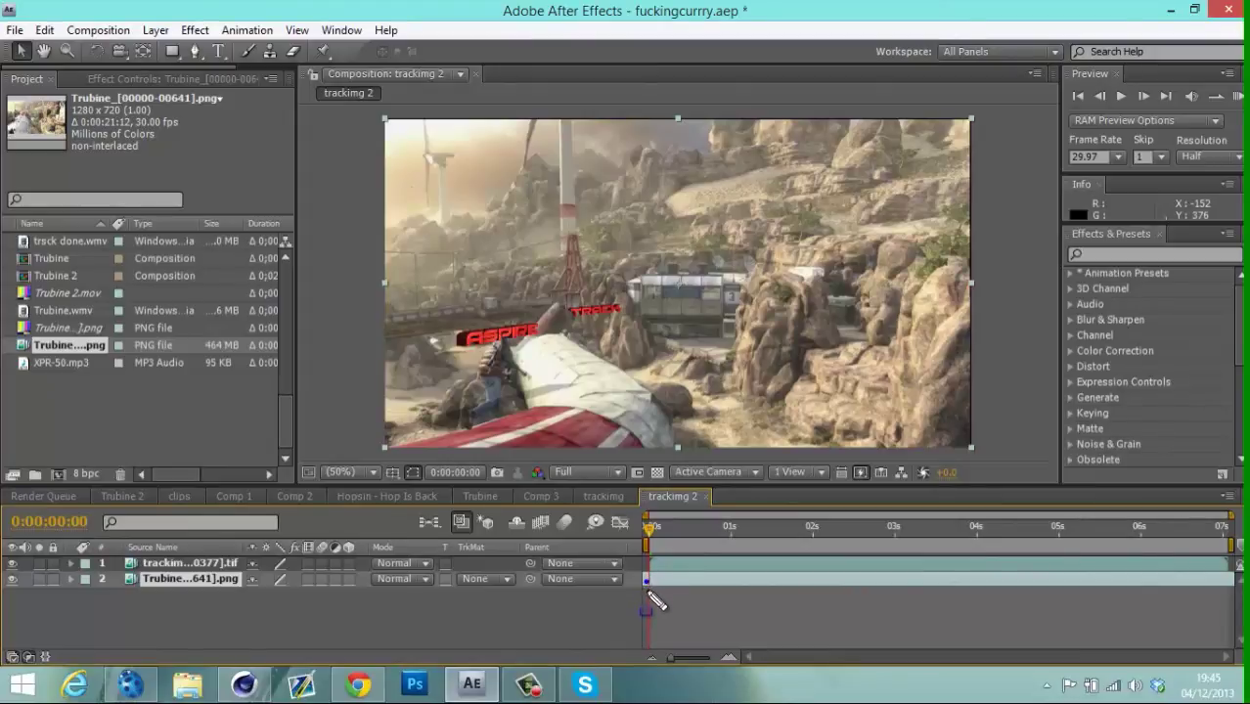
{"action": "mouse_move", "coordinate": [579, 584]}
{"action": "left_mouse_down"}
{"action": "mouse_move", "coordinate": [198, 578]}
{"action": "mouse_move", "coordinate": [228, 579]}
{"action": "left_mouse_up"}
{"action": "left_click_drag", "start_coordinate": [217, 580], "coordinate": [217, 579]}
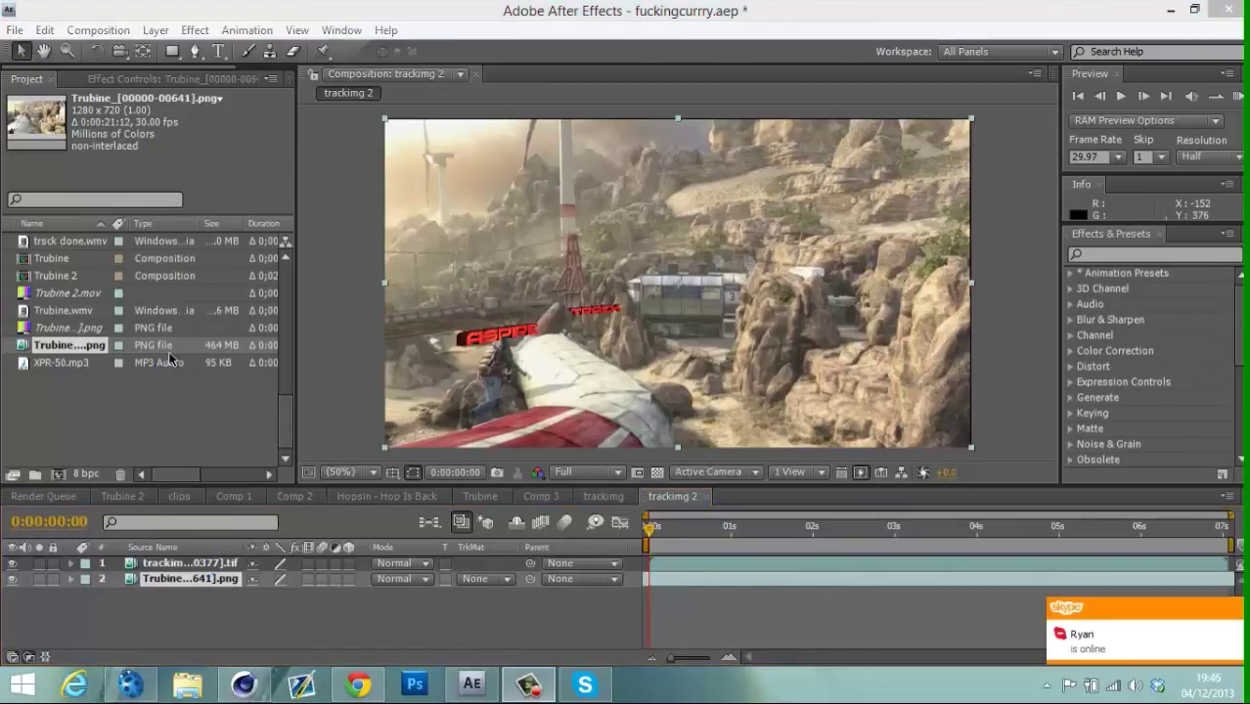
{"action": "right_click", "coordinate": [185, 577]}
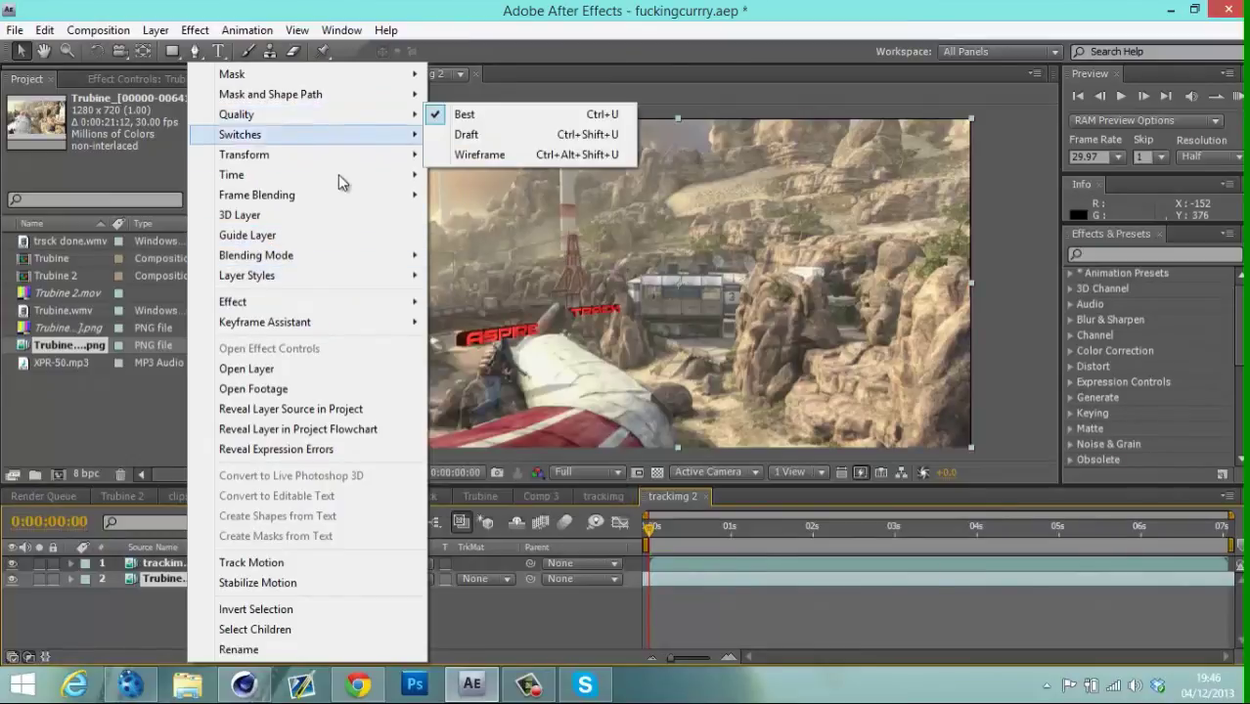
{"action": "left_click", "coordinate": [194, 23]}
{"action": "left_click", "coordinate": [195, 27]}
{"action": "mouse_move", "coordinate": [155, 29]}
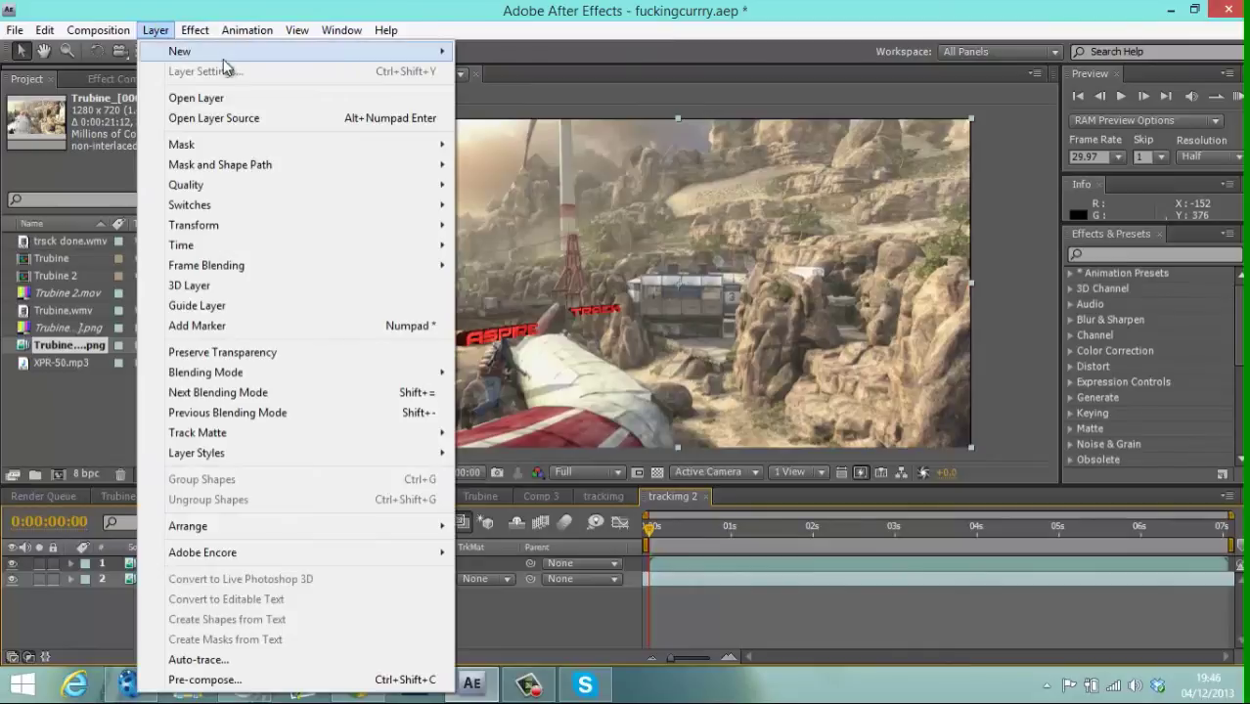
{"action": "mouse_move", "coordinate": [350, 252]}
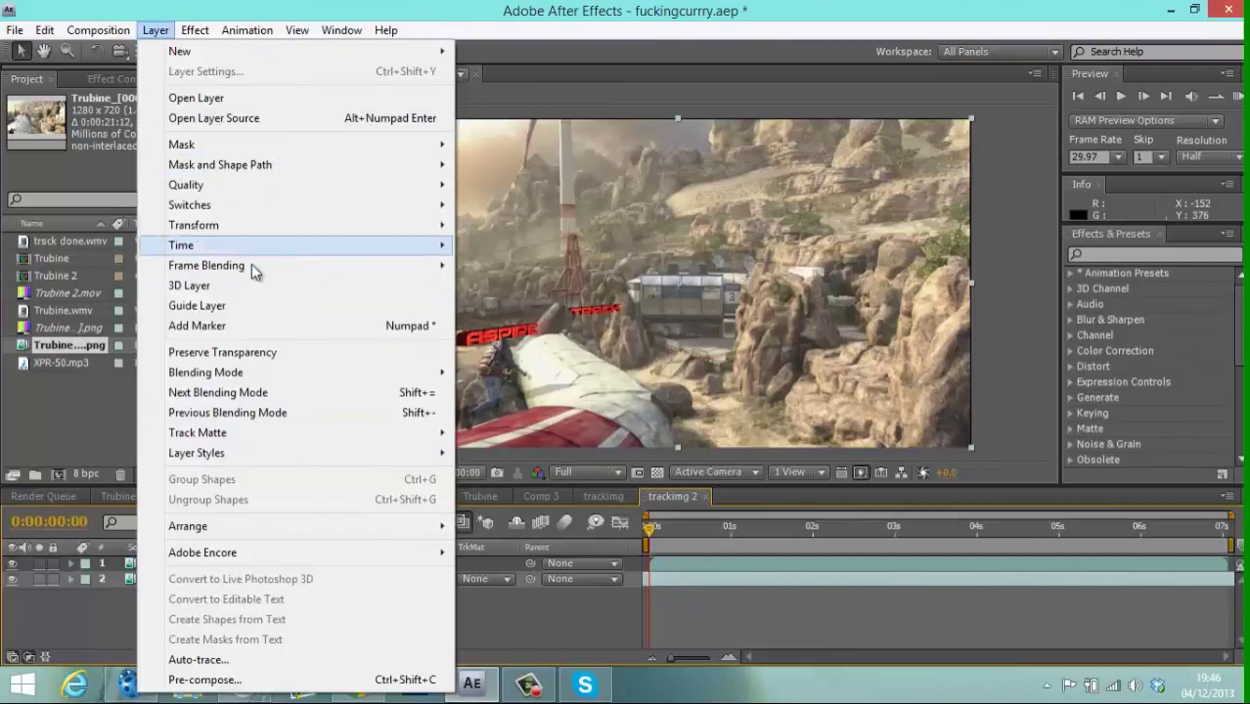
{"action": "left_click", "coordinate": [510, 629]}
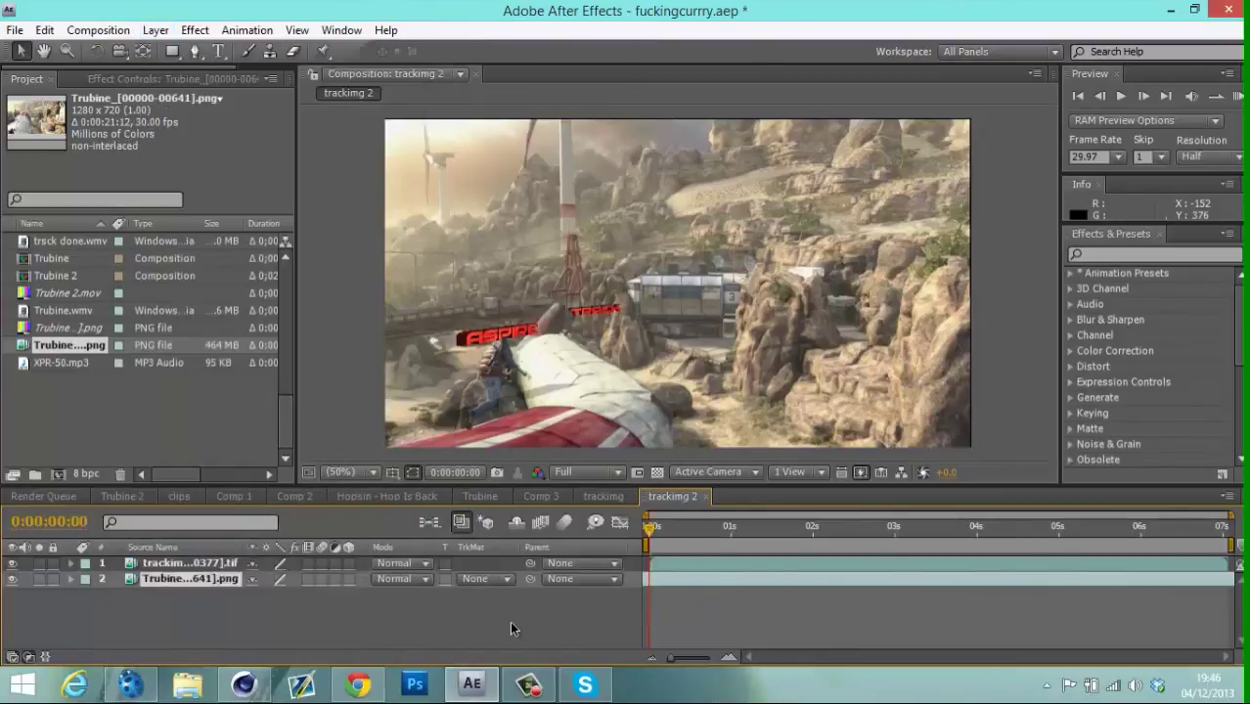
Run a RAM preview of trackimg 2 from the start to check the text over the Trubine footage.
{"action": "left_click", "coordinate": [511, 622]}
{"action": "left_click_drag", "start_coordinate": [667, 529], "coordinate": [607, 523]}
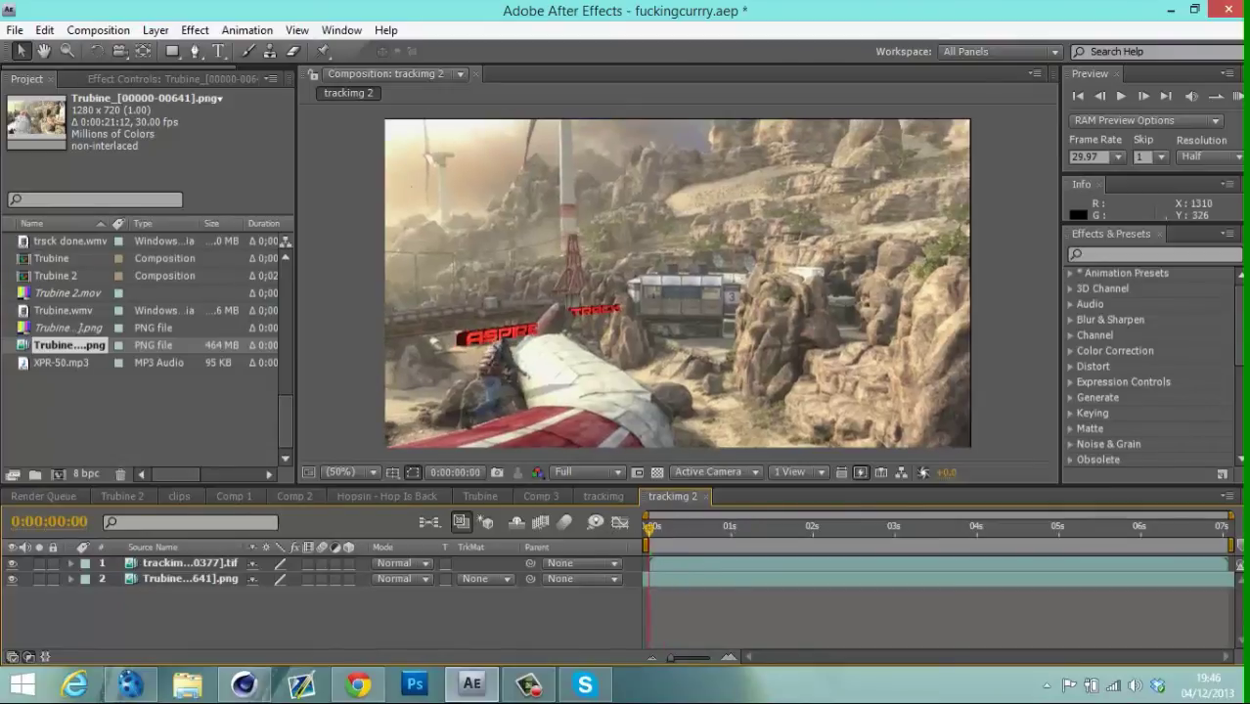
{"action": "left_click", "coordinate": [1235, 105]}
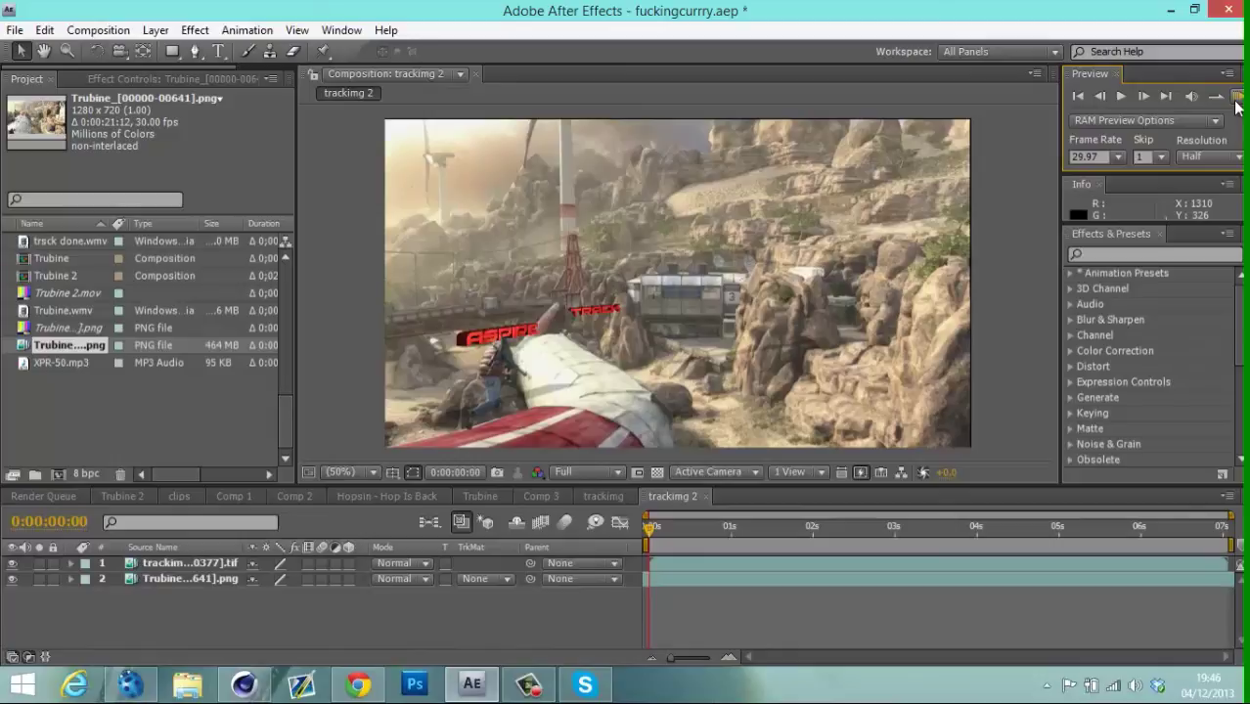
{"action": "left_click", "coordinate": [1235, 103]}
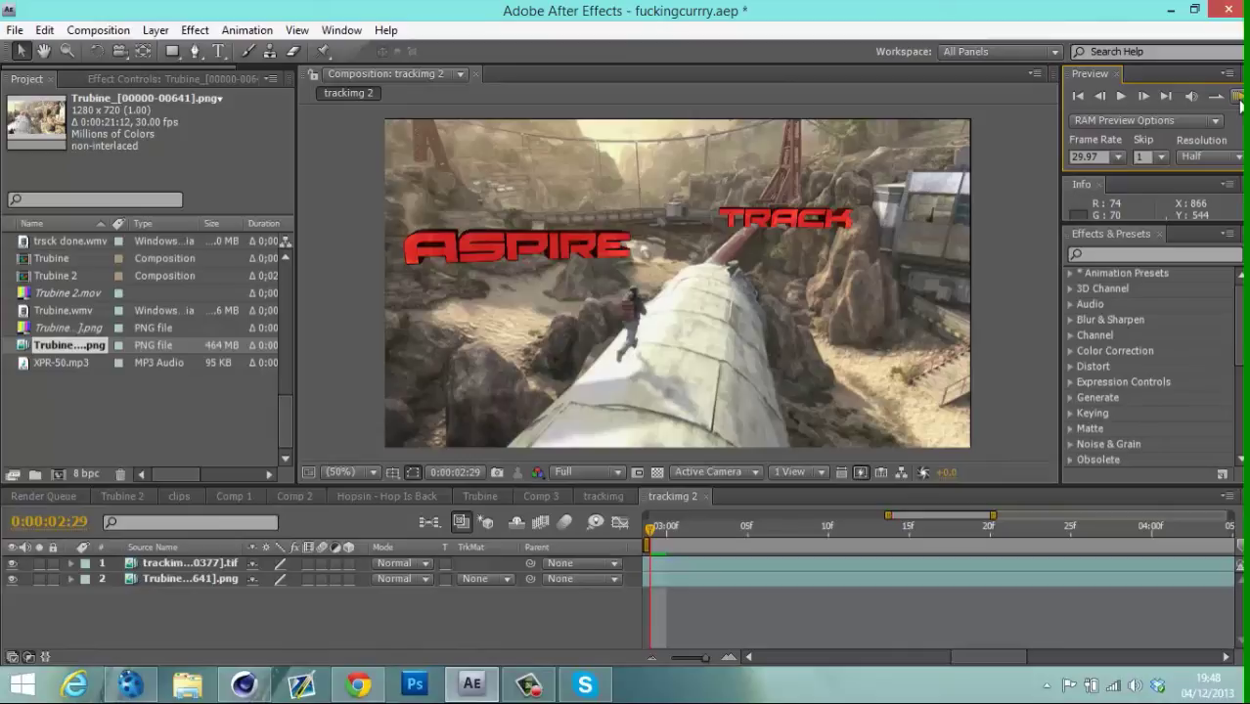
Add the trackimg 2 composition to the render queue.
{"action": "key", "text": "ctrl+m"}
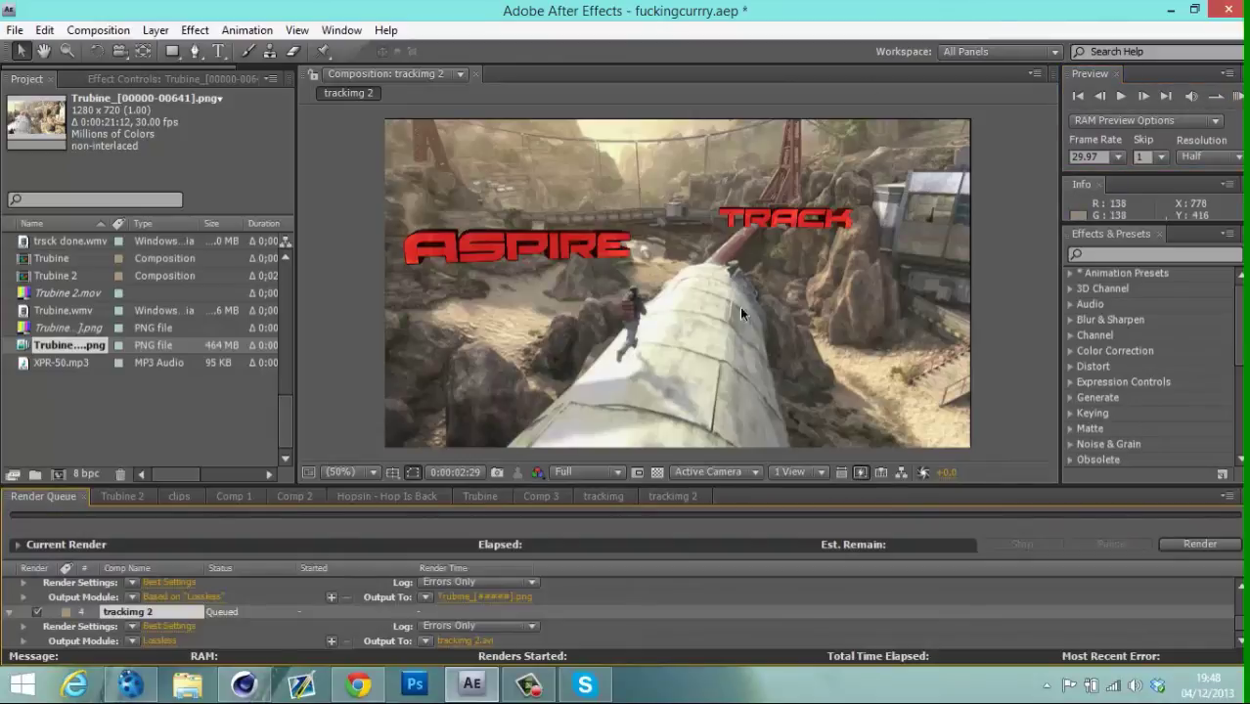
{"action": "left_click", "coordinate": [90, 31]}
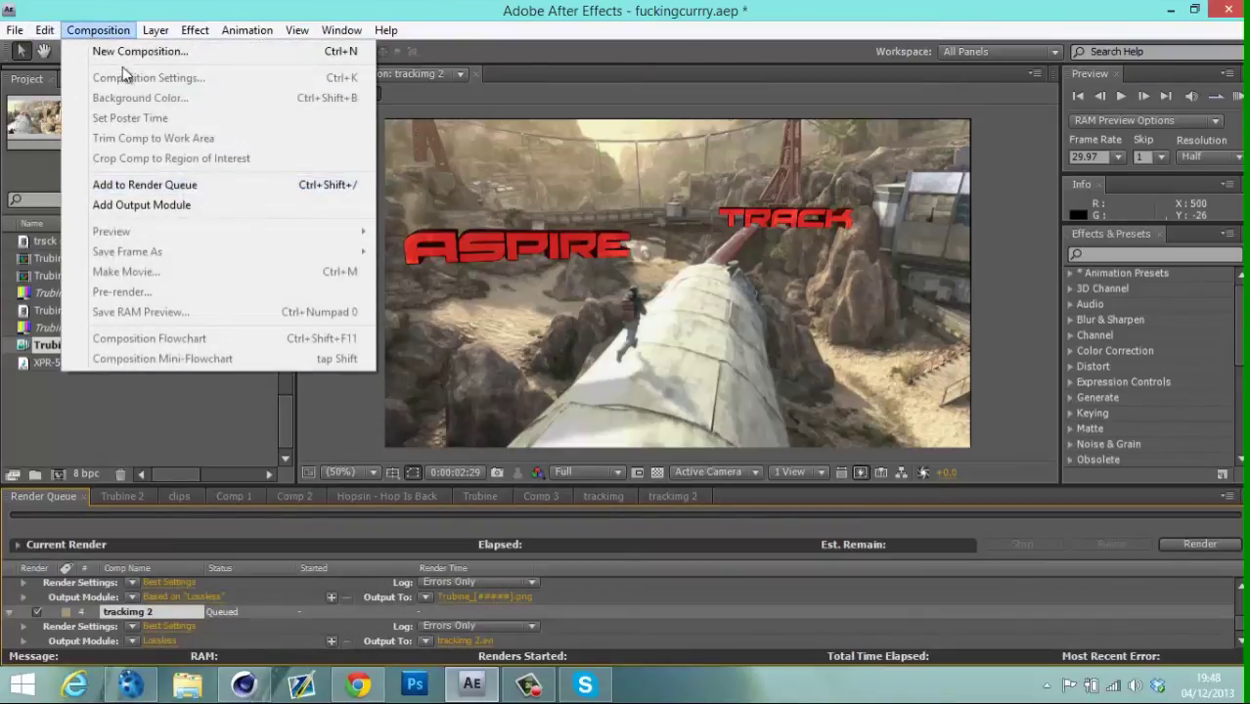
{"action": "left_click", "coordinate": [203, 412]}
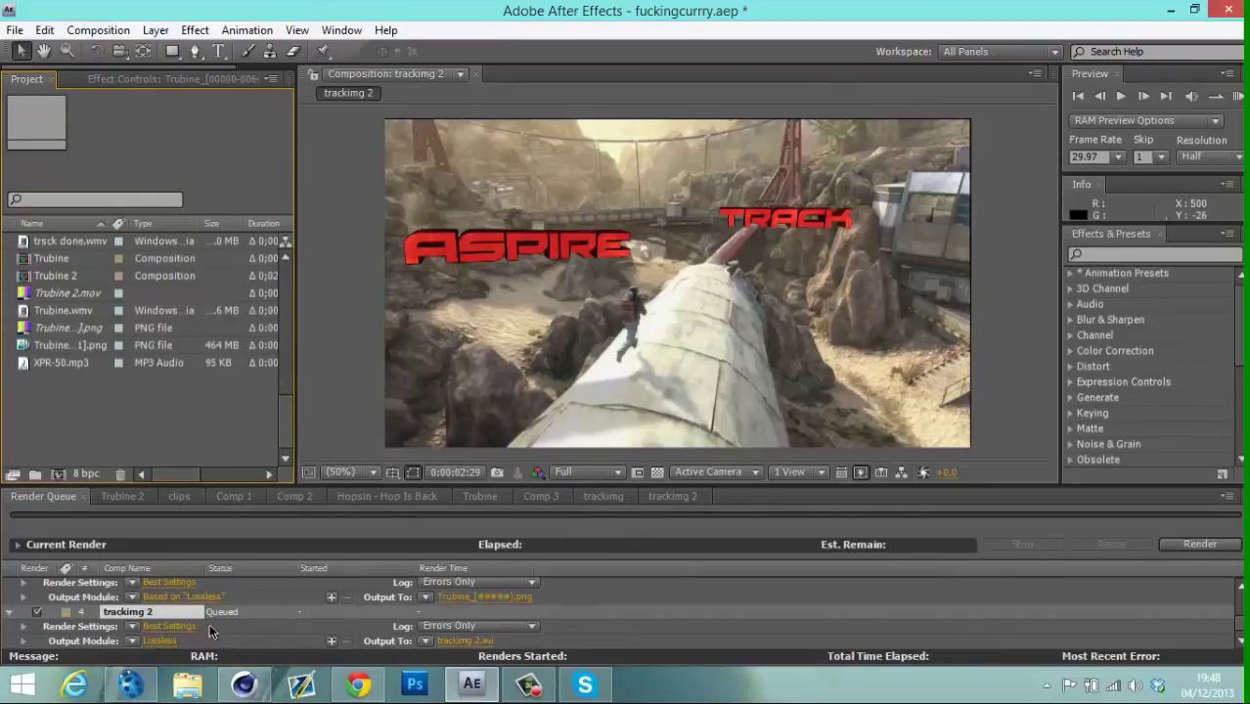
Set the output module format of the queued trackimg 2 render to Windows Media.
{"action": "left_click", "coordinate": [161, 640]}
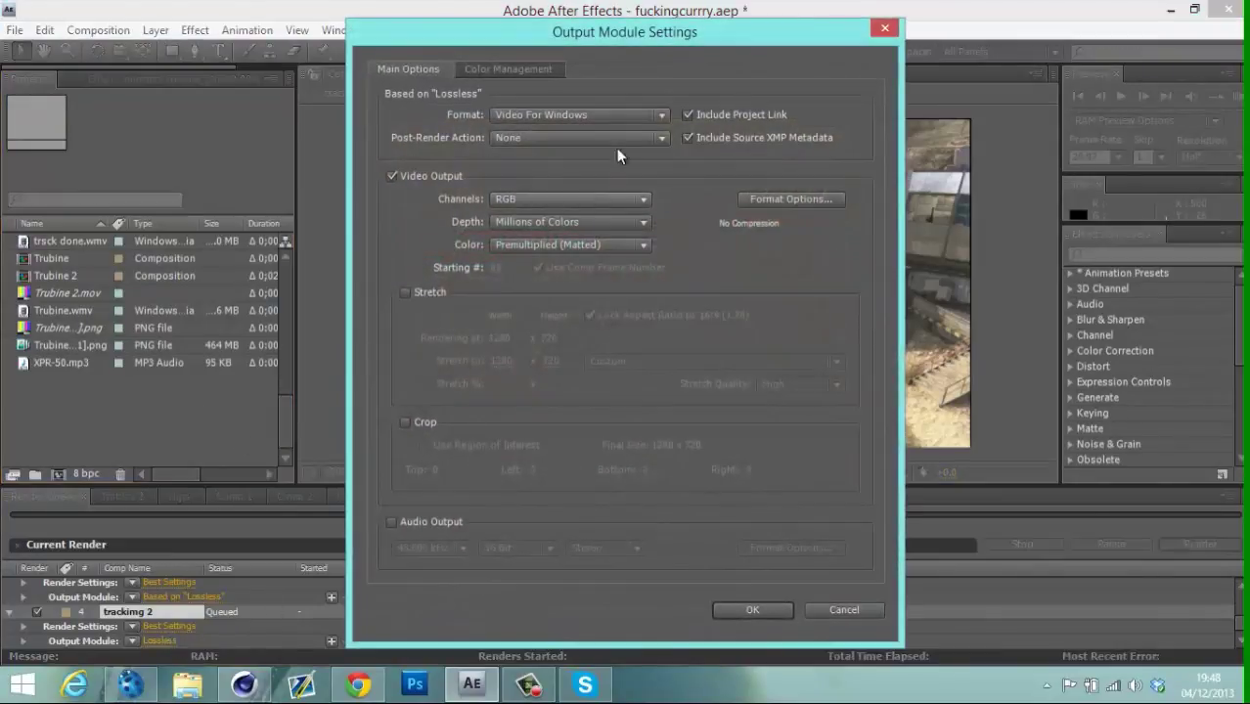
{"action": "left_click", "coordinate": [648, 119]}
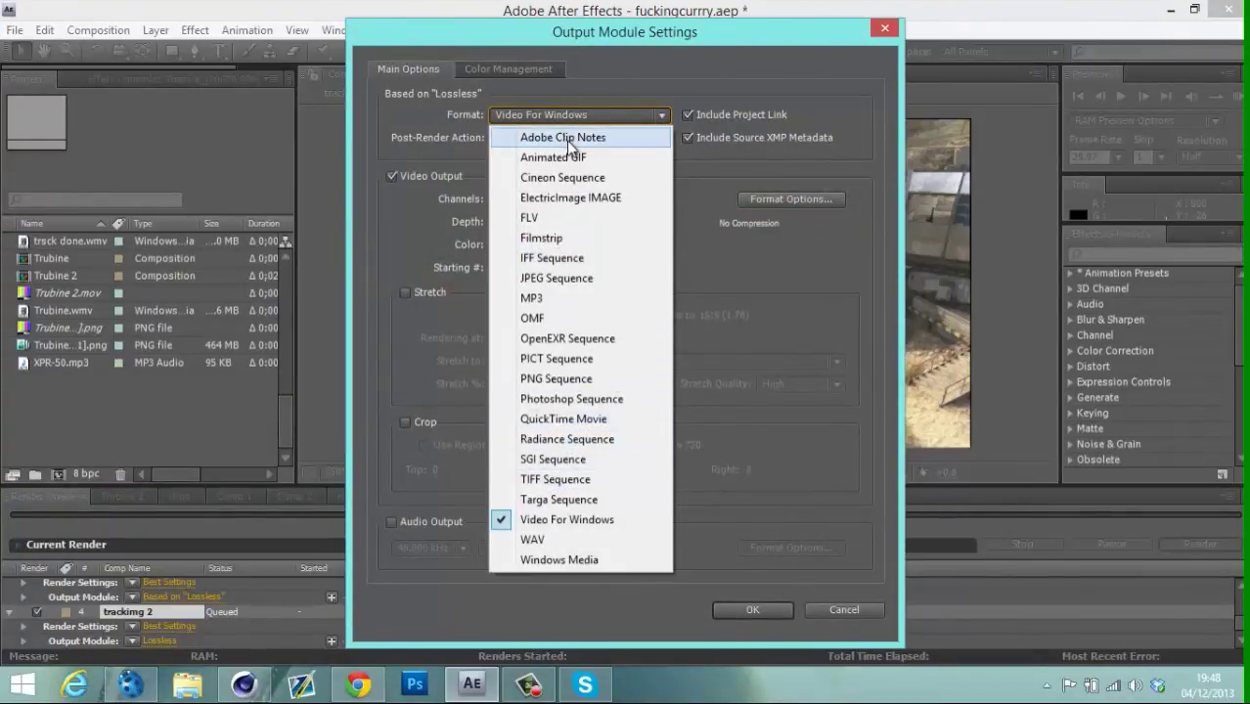
{"action": "left_click", "coordinate": [574, 543]}
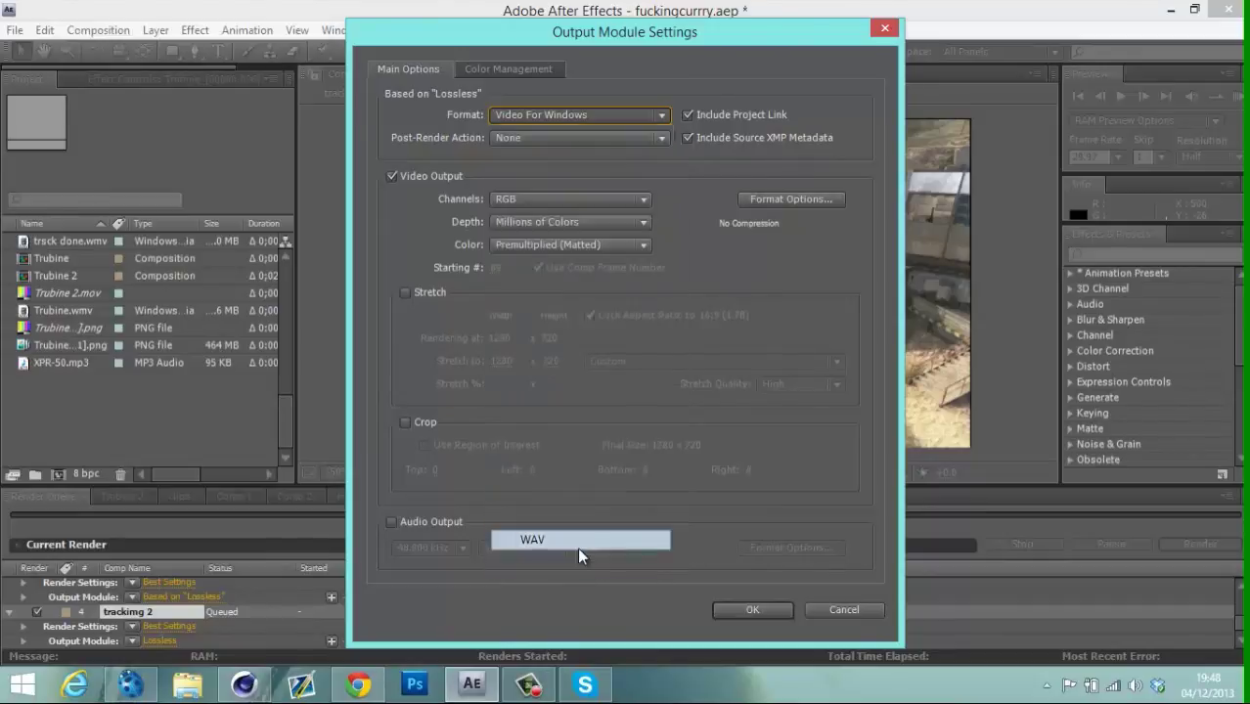
{"action": "left_click", "coordinate": [580, 114]}
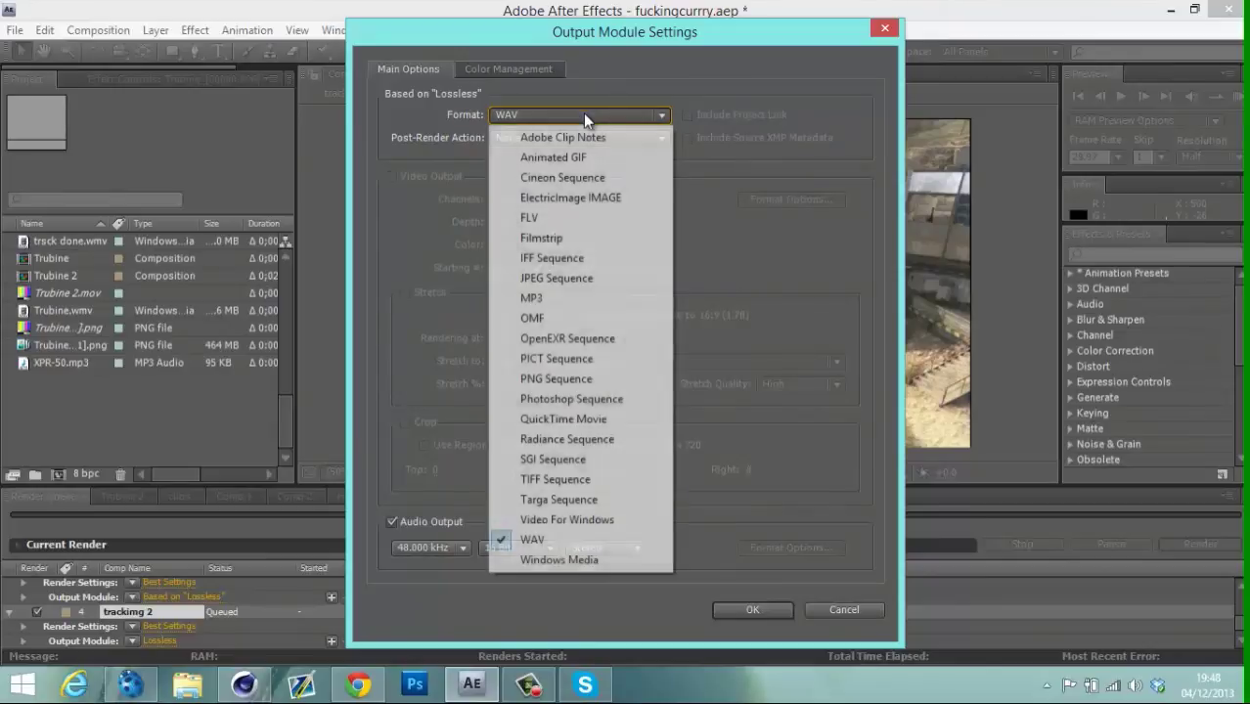
{"action": "left_click", "coordinate": [620, 558]}
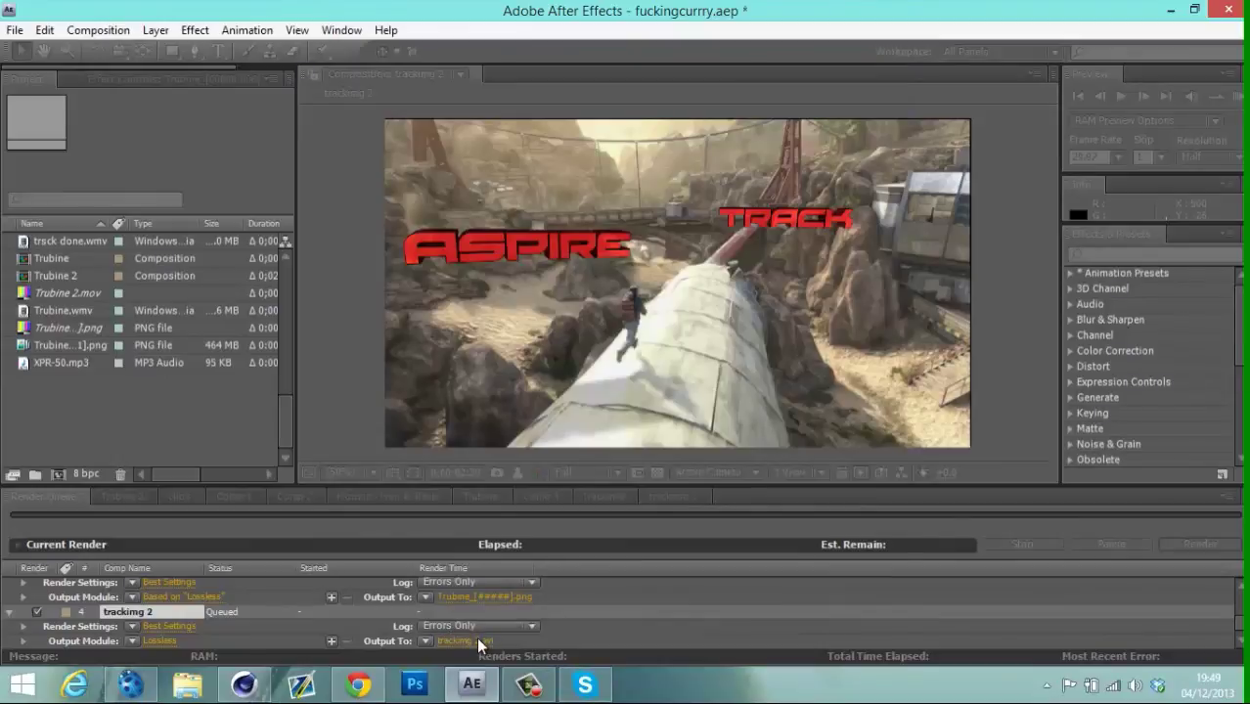
{"action": "left_click", "coordinate": [652, 117]}
{"action": "left_click", "coordinate": [582, 558]}
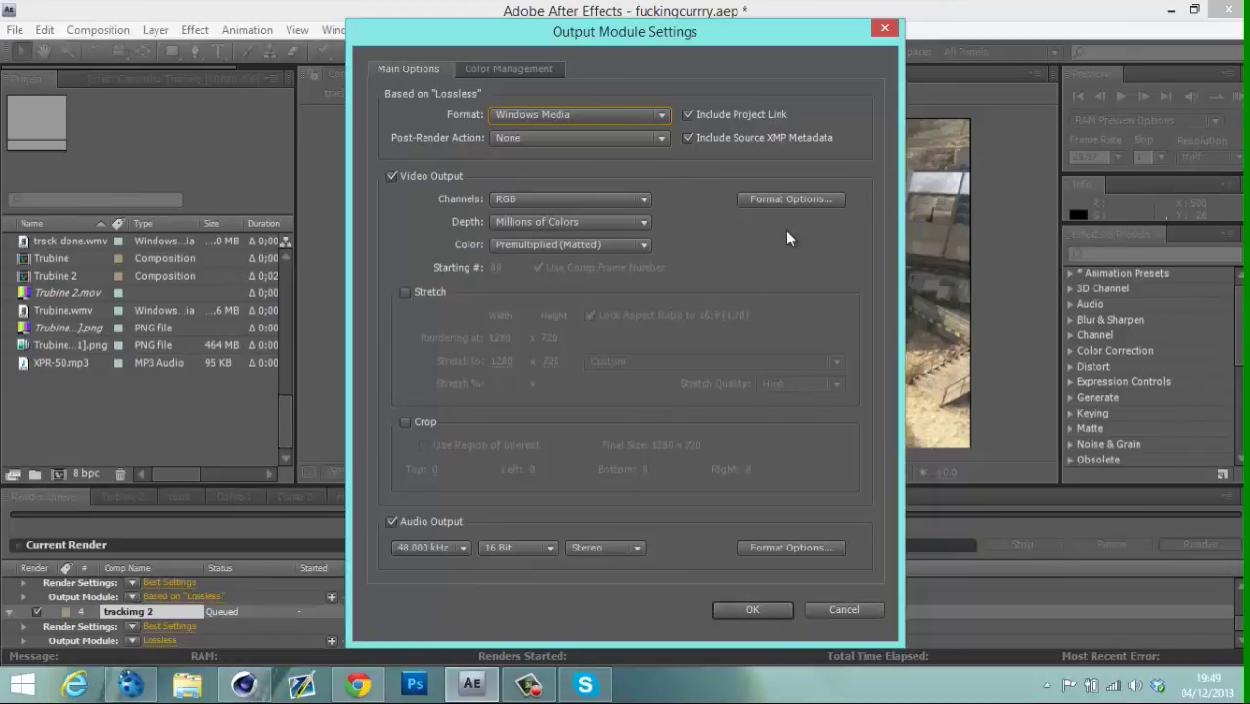
Review the Windows Media video format options, then turn off audio output and accept the output module settings.
{"action": "left_click", "coordinate": [806, 200]}
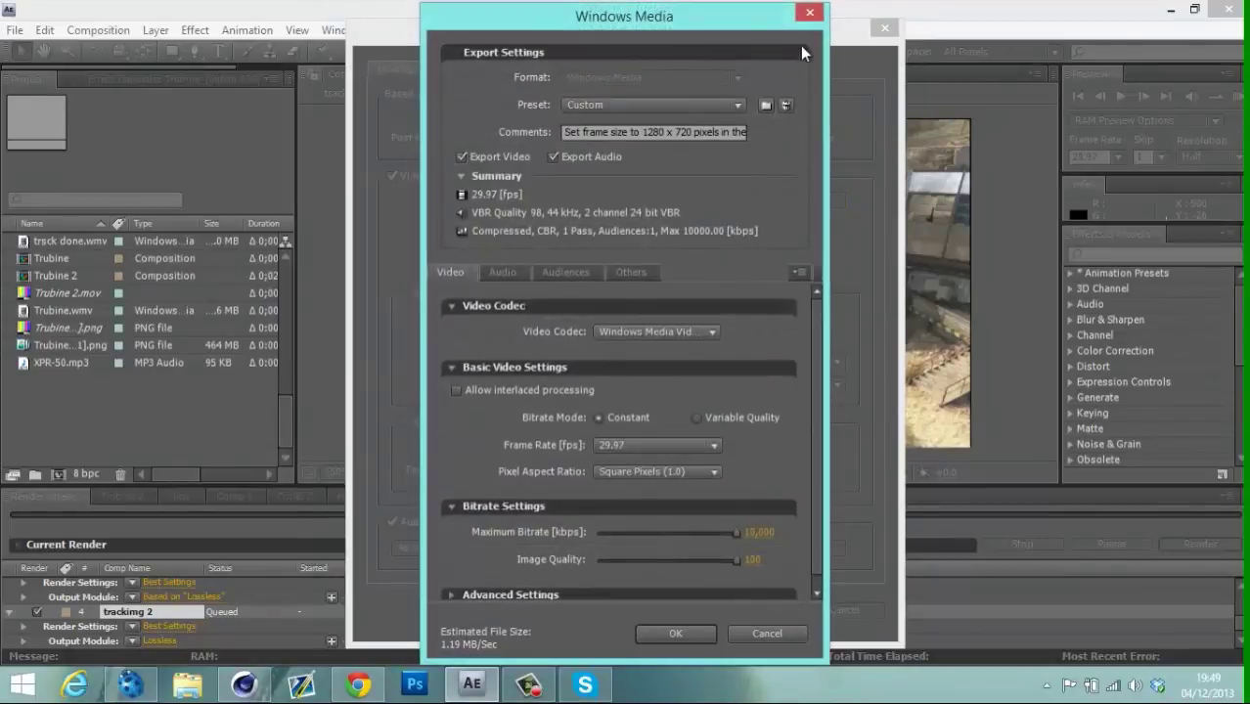
{"action": "left_click", "coordinate": [809, 16]}
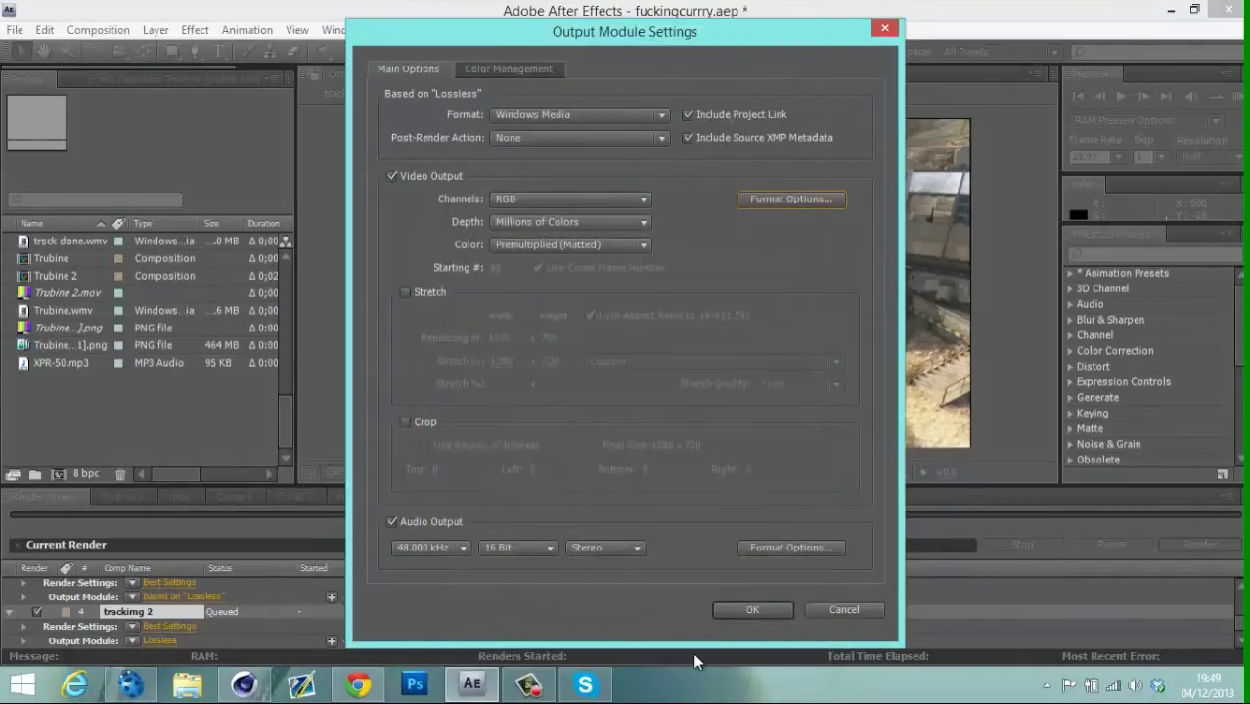
{"action": "left_click", "coordinate": [392, 522]}
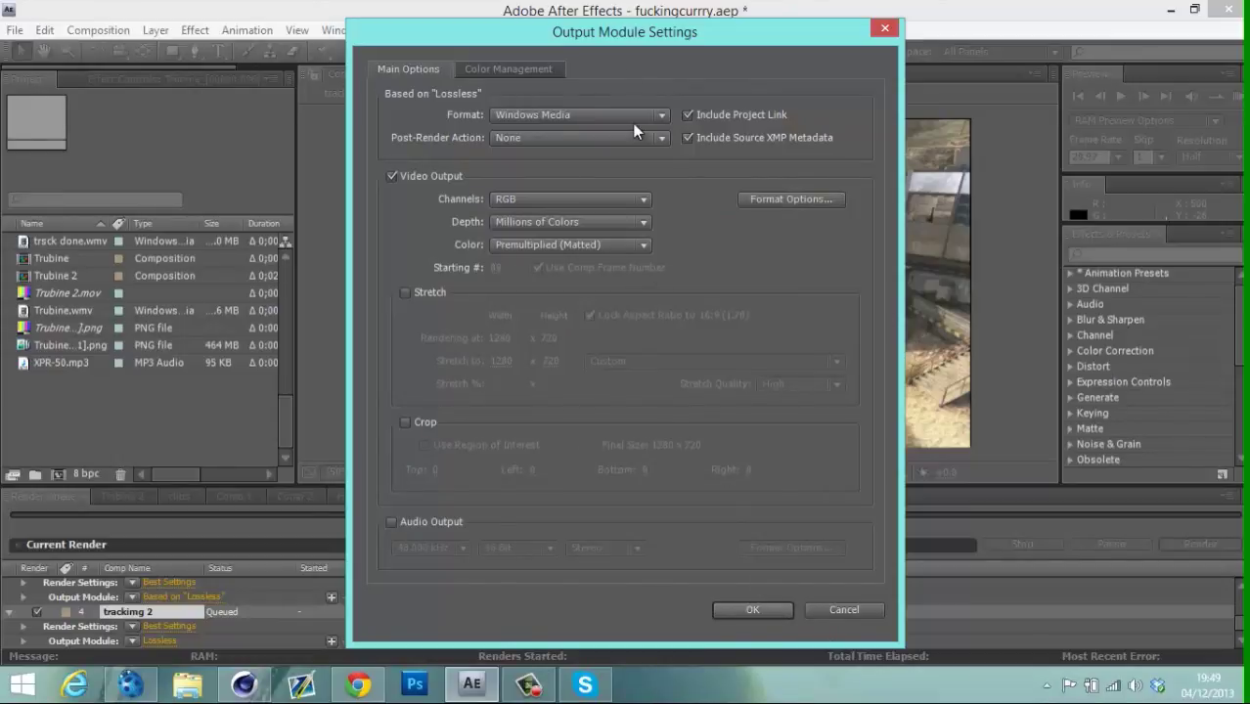
{"action": "left_click", "coordinate": [753, 610]}
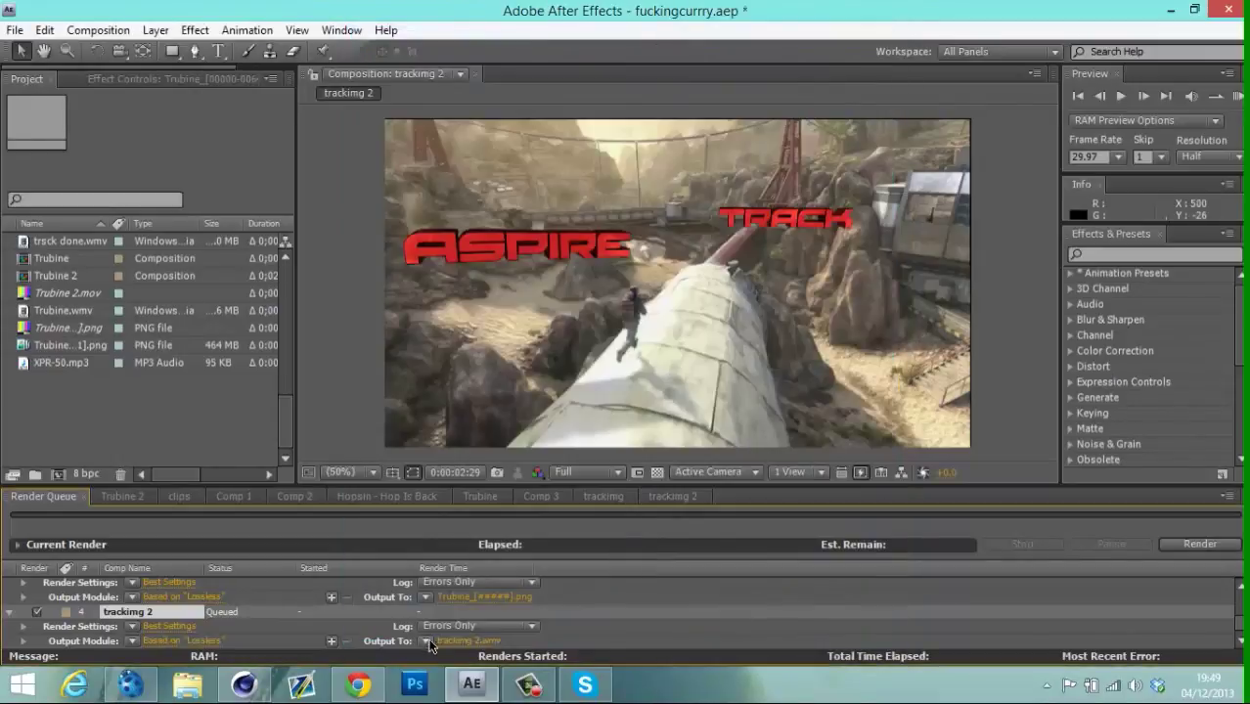
Set the output movie to a Windows Media file named meheheeh on the Desktop and start the render.
{"action": "left_click", "coordinate": [450, 640]}
{"action": "left_click", "coordinate": [55, 184]}
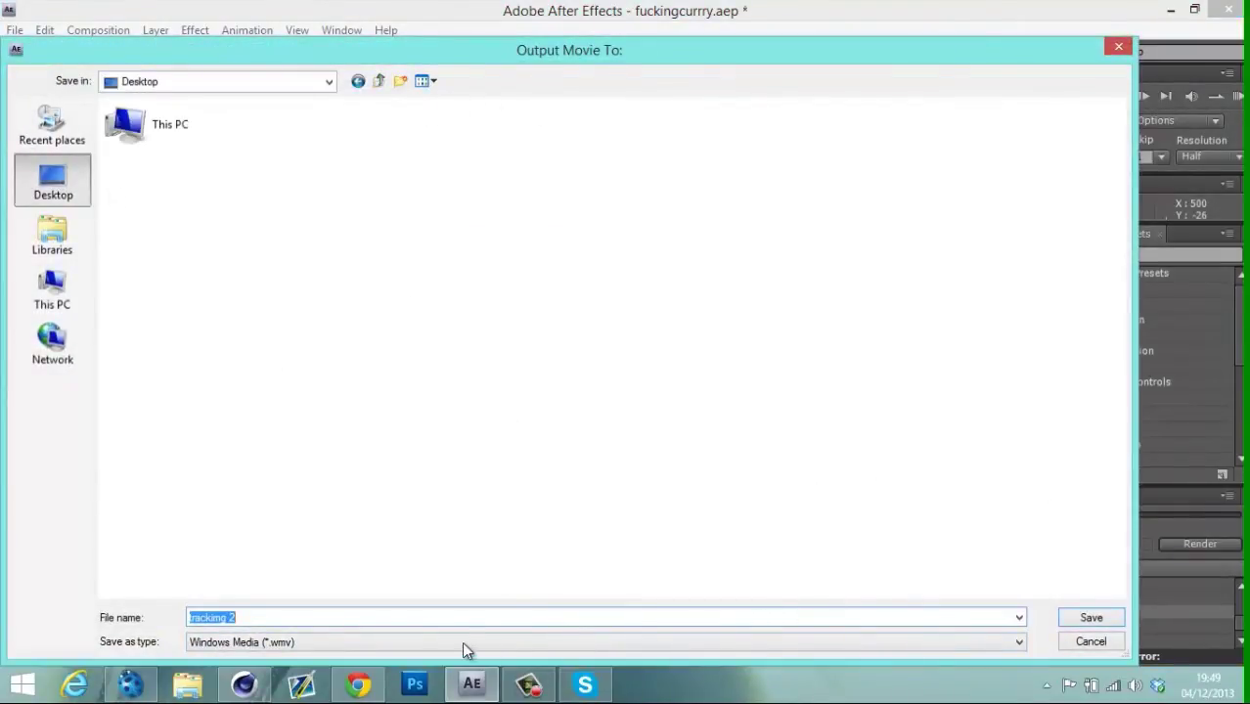
{"action": "key", "text": "BackSpace"}
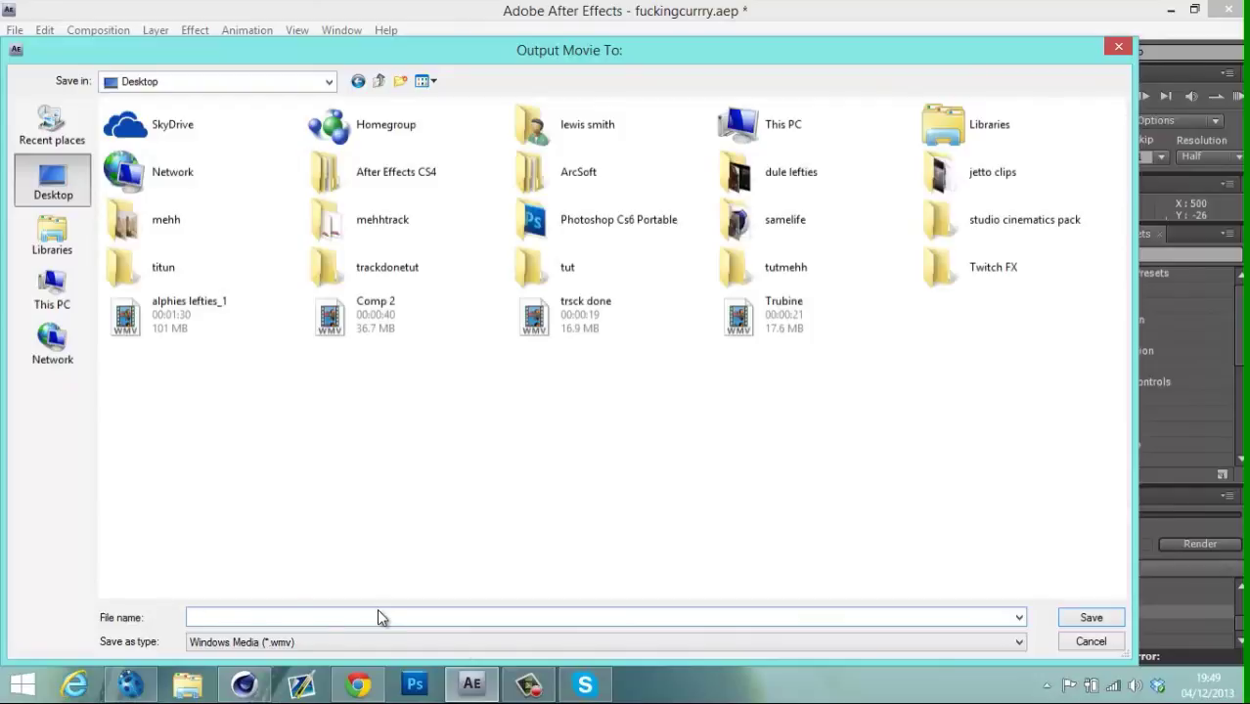
{"action": "type", "text": "meheheeh"}
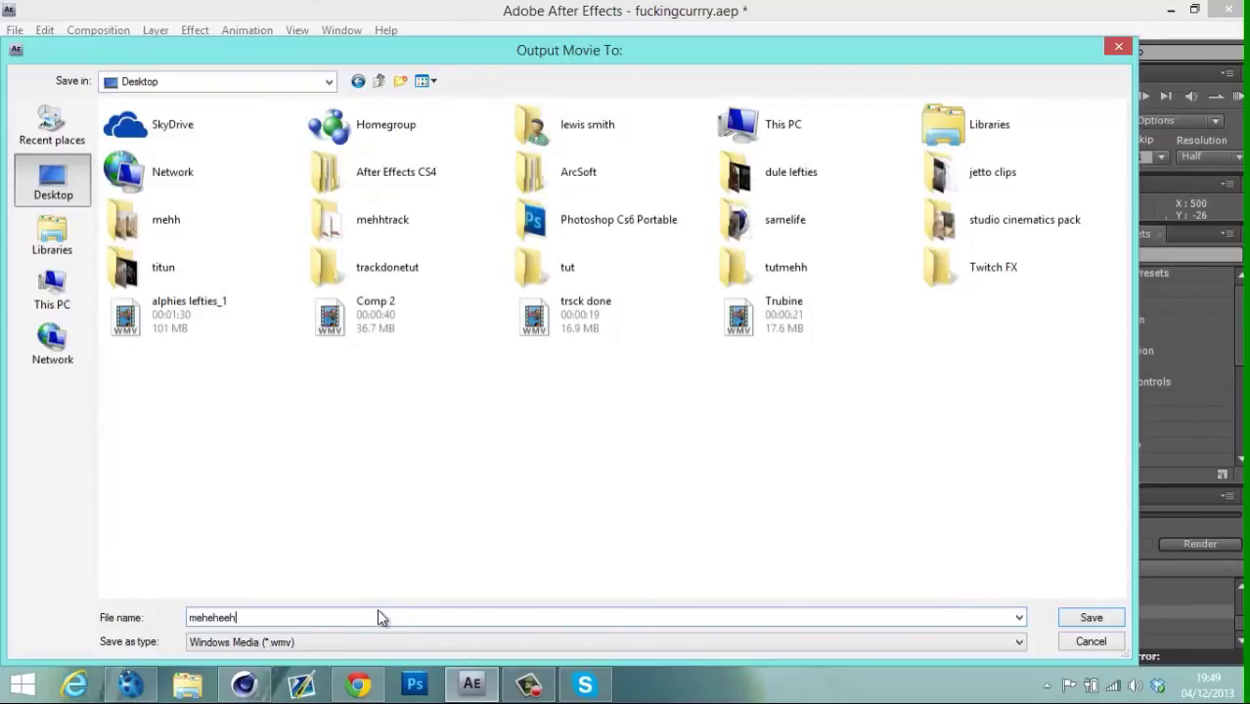
{"action": "left_click", "coordinate": [1106, 619]}
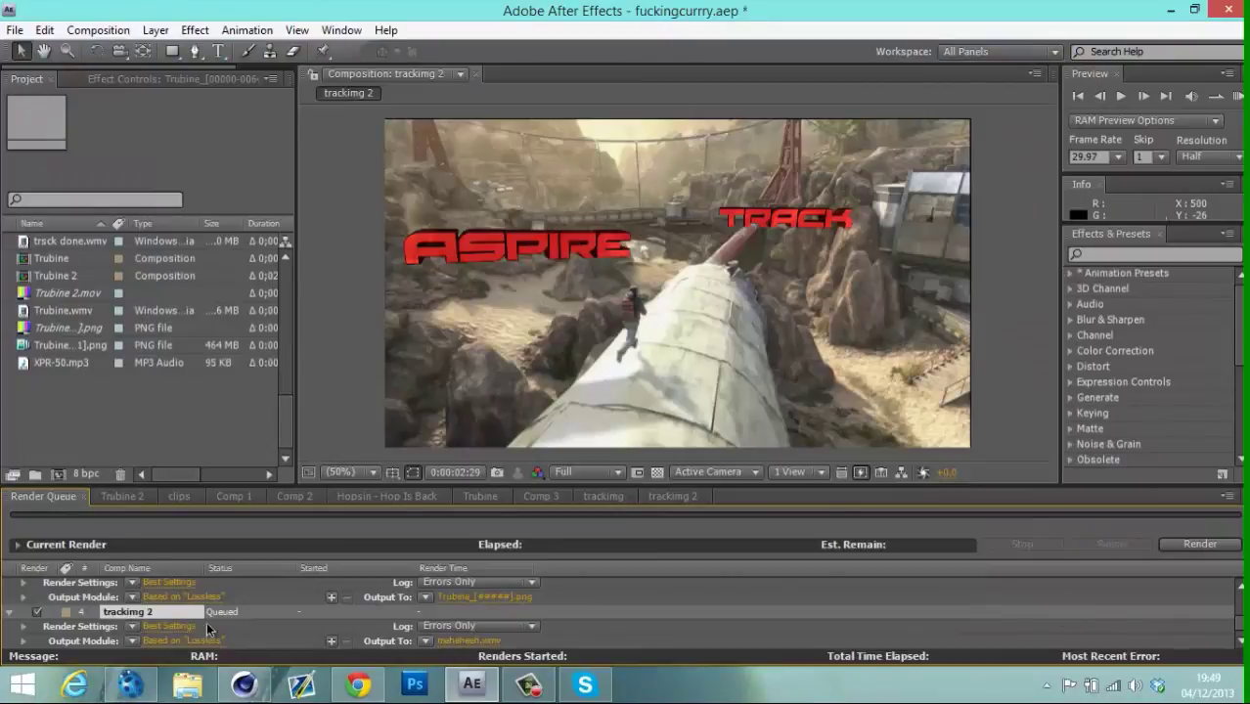
{"action": "left_click", "coordinate": [1197, 545]}
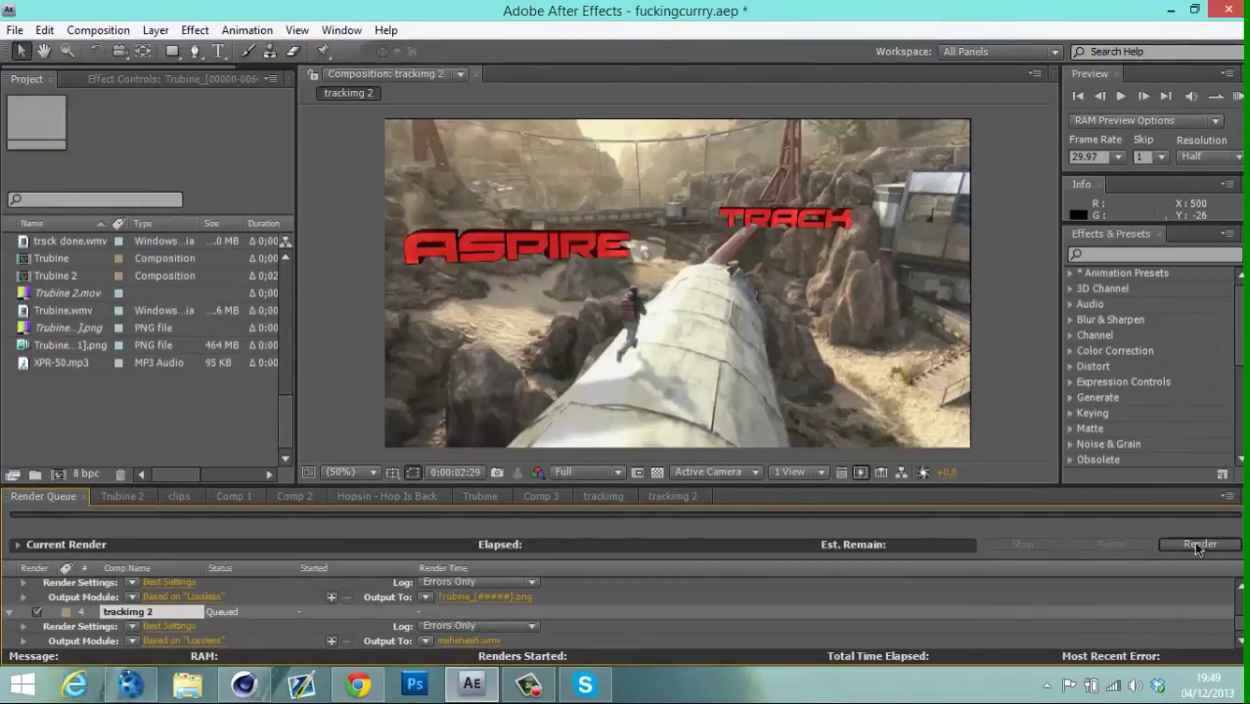